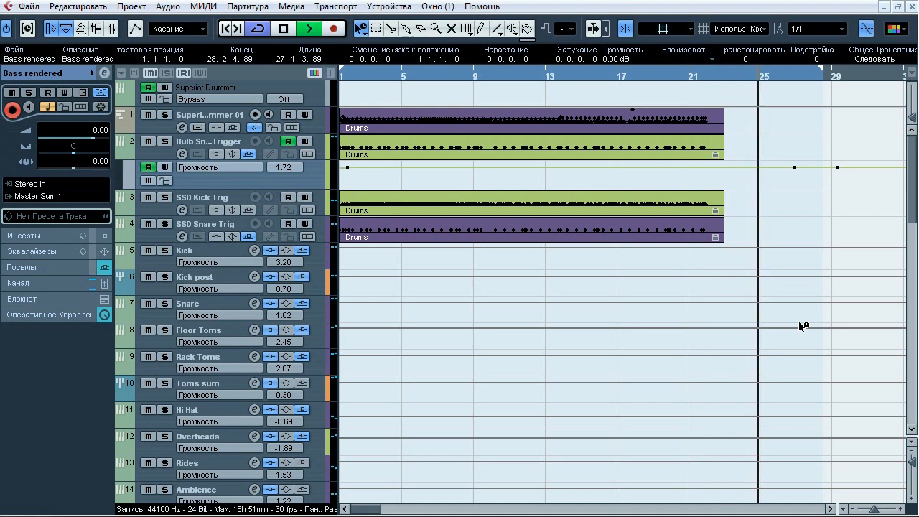
Play the project while switching the GTR Buss solo on and off to compare the guitars with the full mix, and stop playback.
key(space)
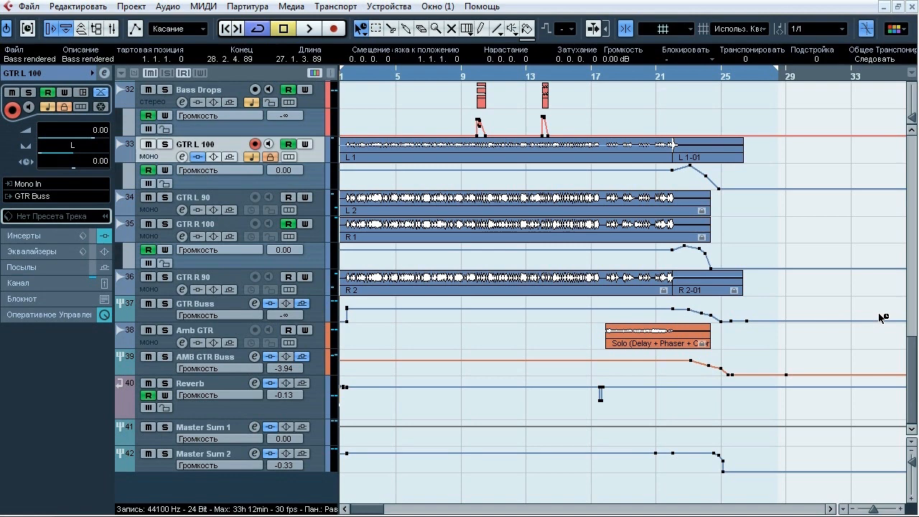
key(space)
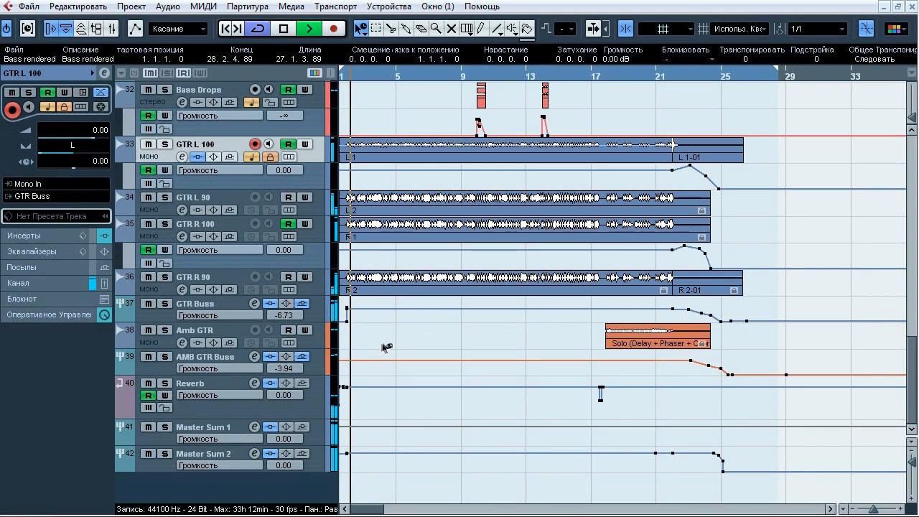
click(164, 304)
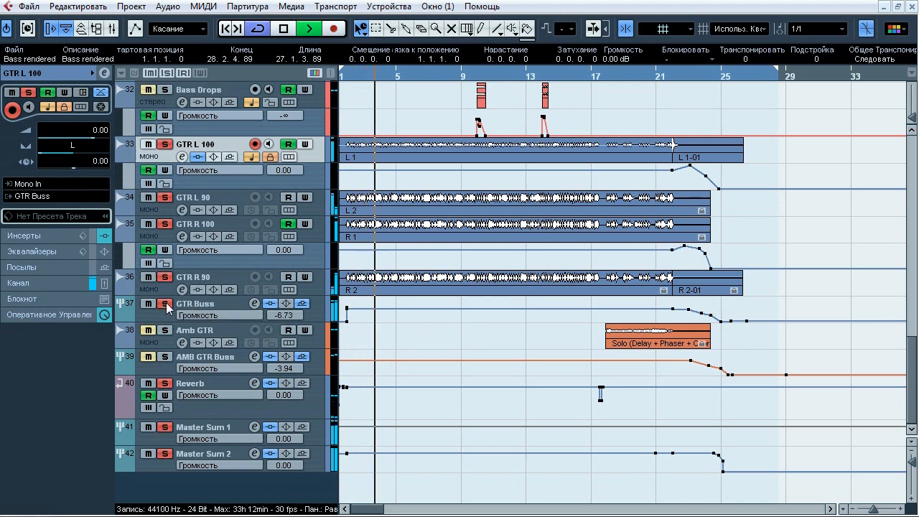
click(164, 304)
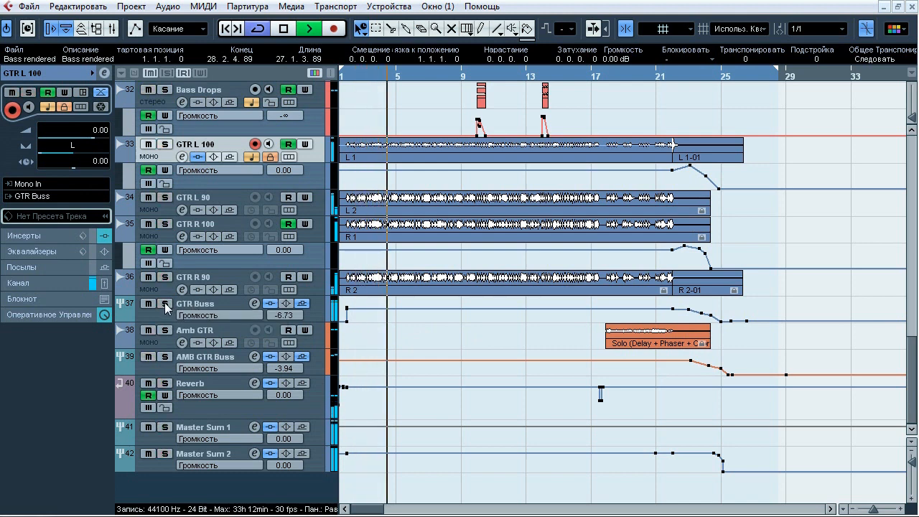
click(165, 303)
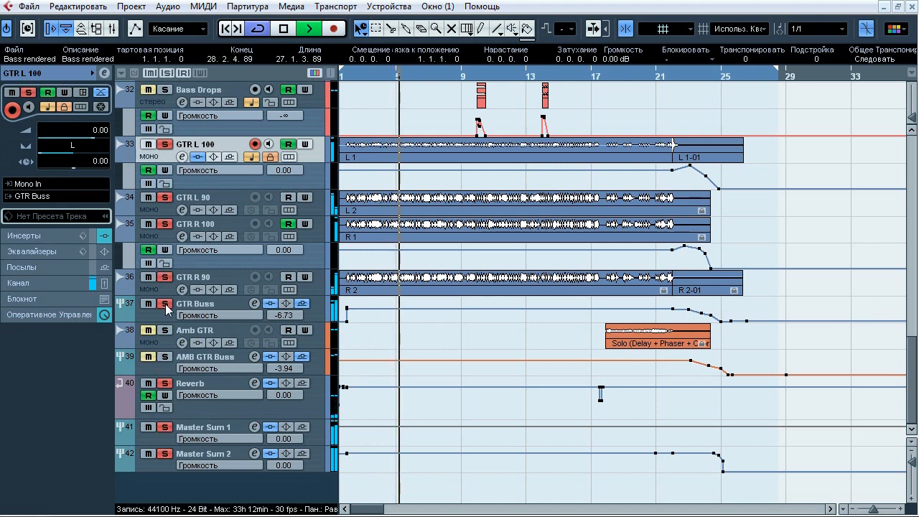
click(164, 303)
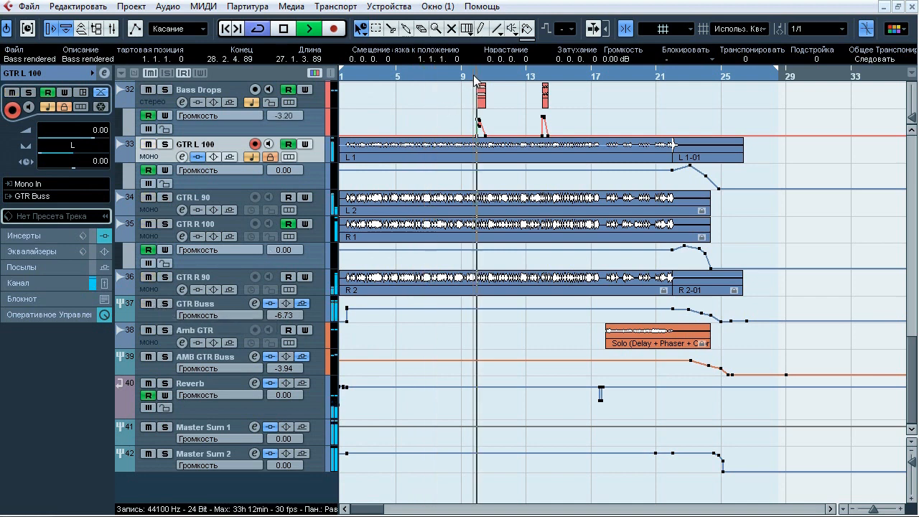
click(164, 304)
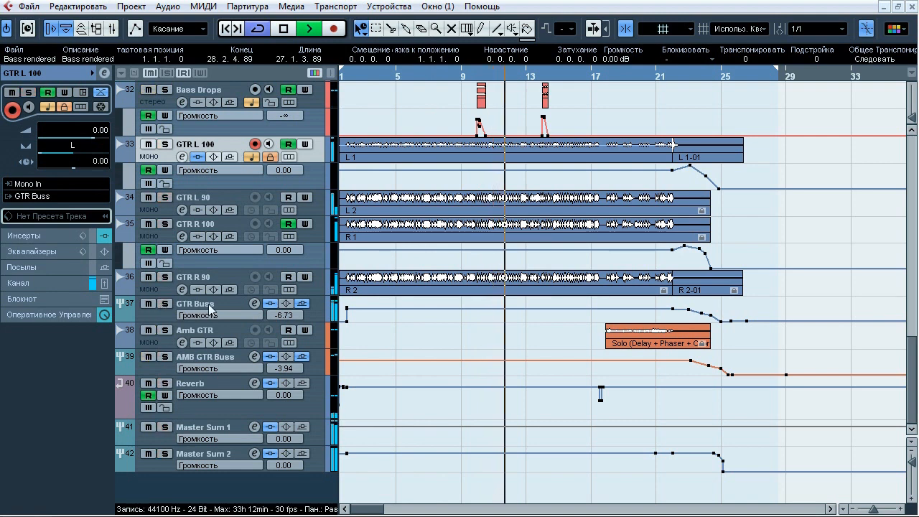
click(283, 29)
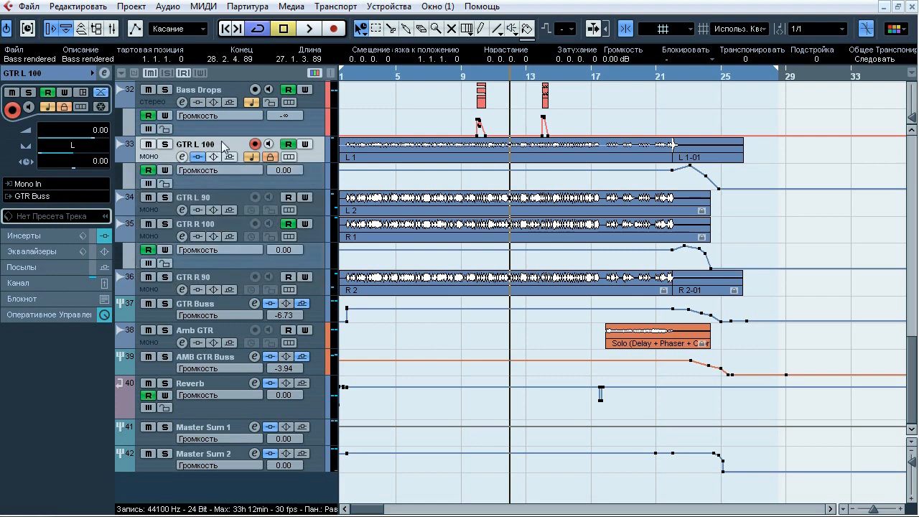
Show the insert chain of GTR L 100, check the other guitar tracks and return to GTR L 100.
click(54, 237)
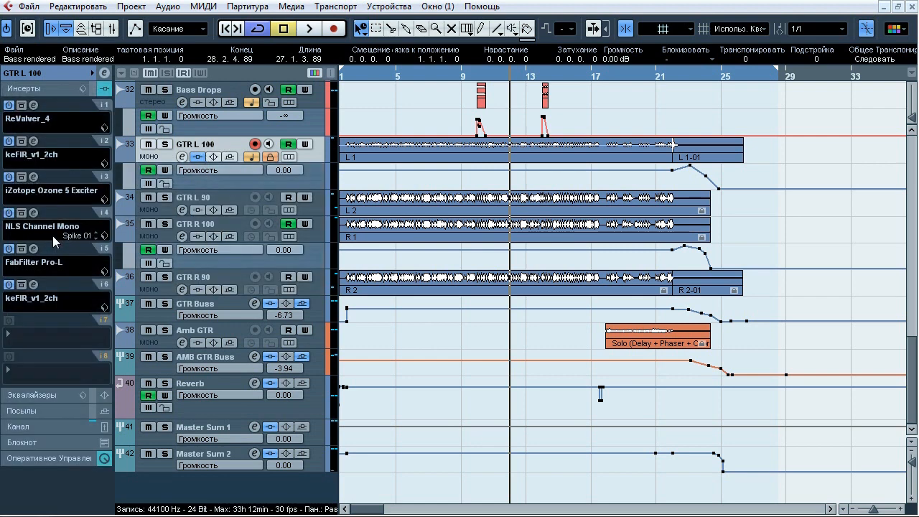
click(213, 204)
click(215, 258)
click(214, 280)
click(212, 231)
click(219, 202)
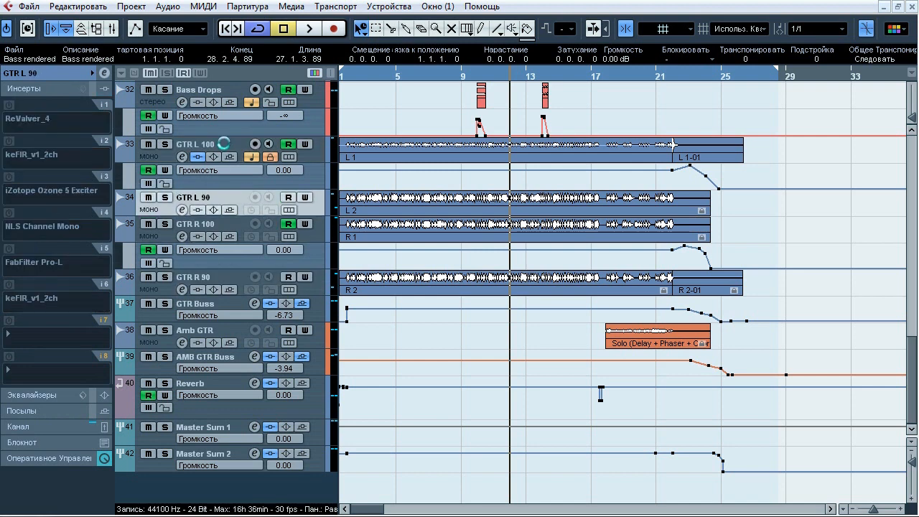
click(226, 146)
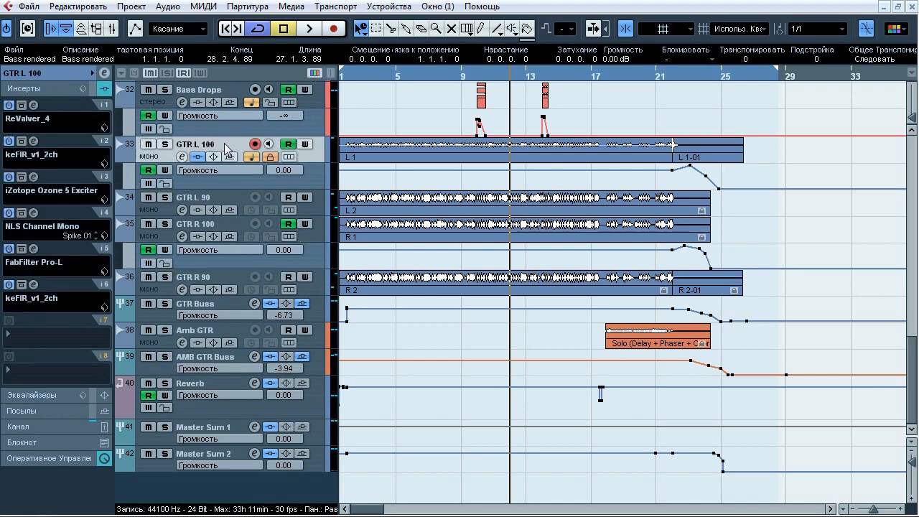
Solo GTR L 100 and play it while switching its insert bypass to compare dry and processed sound, and stop playback.
click(165, 145)
click(305, 29)
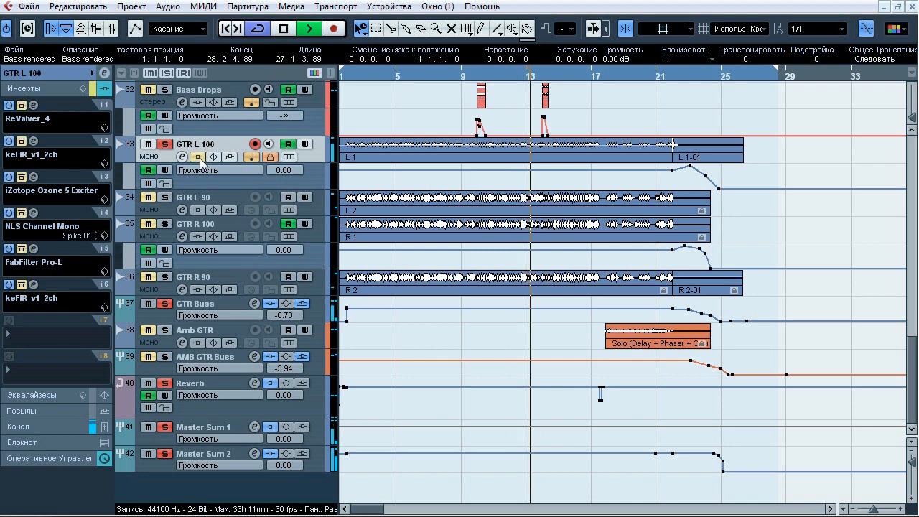
click(197, 156)
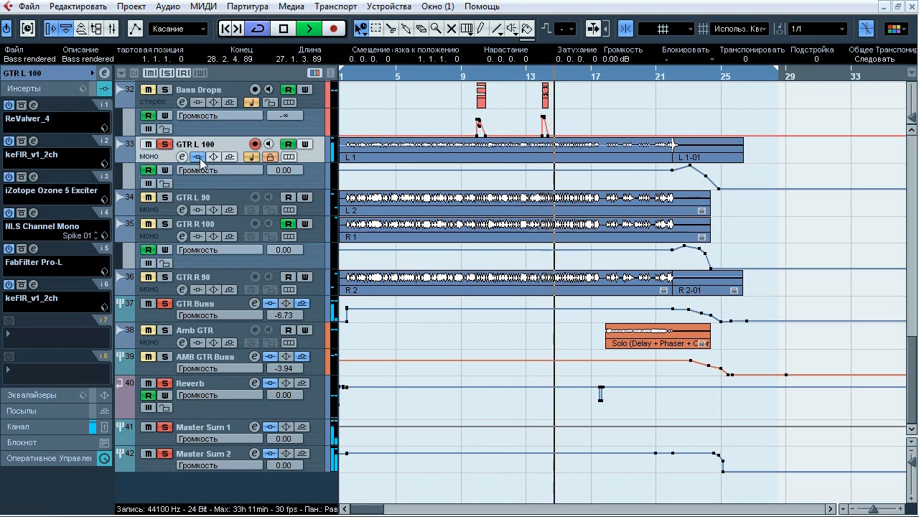
click(199, 158)
click(200, 158)
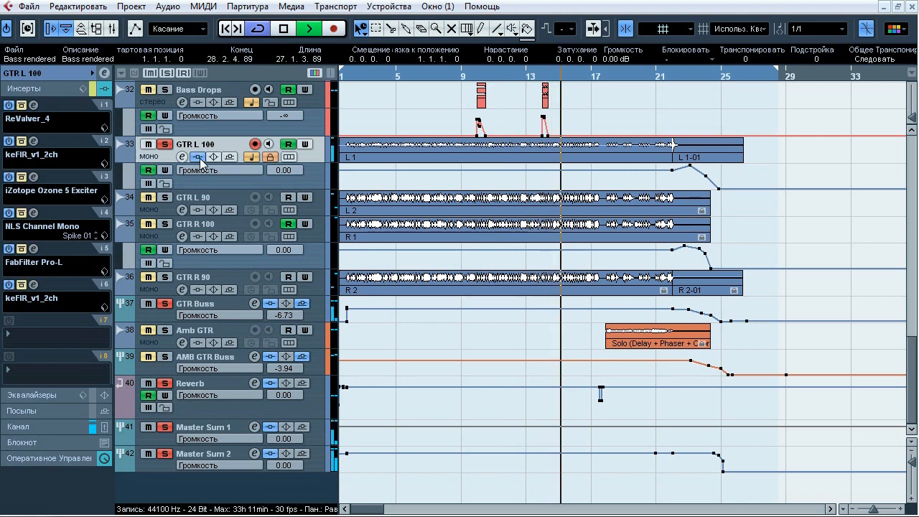
key(space)
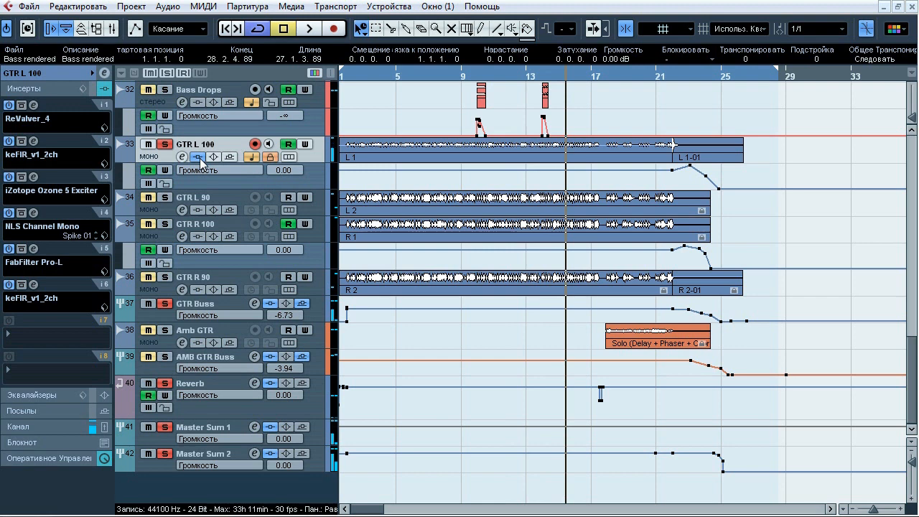
From the song's start, open ReValver_4 on GTR L 100 and compare the guitar with the GREENER pedal in Stomps A on and off.
click(351, 85)
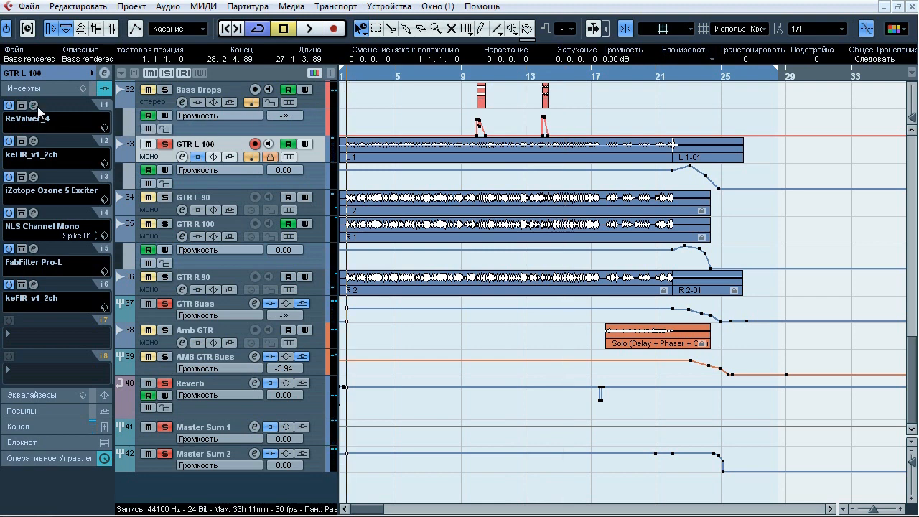
click(33, 106)
drag(320, 12, 359, 34)
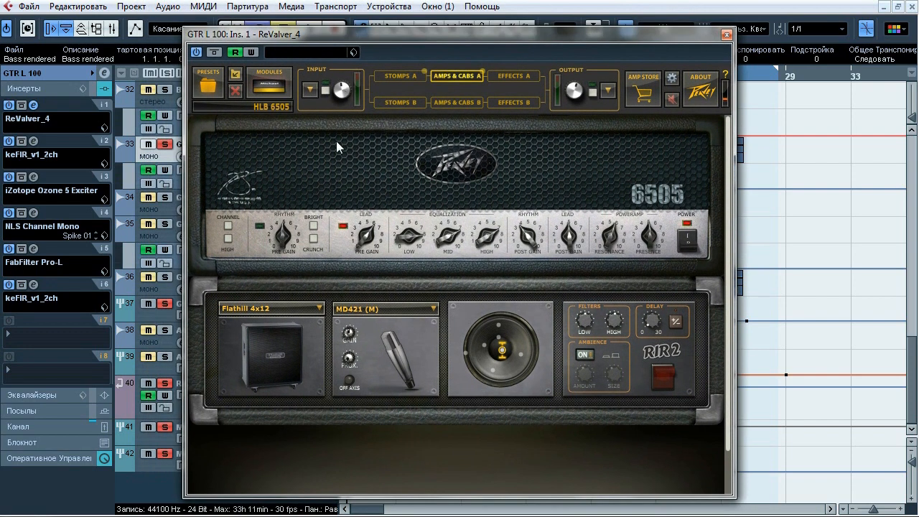
click(399, 75)
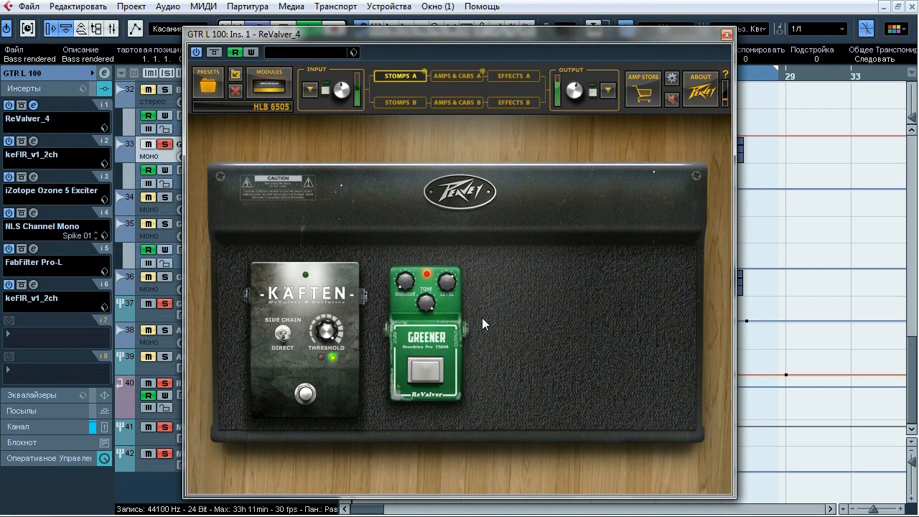
click(431, 374)
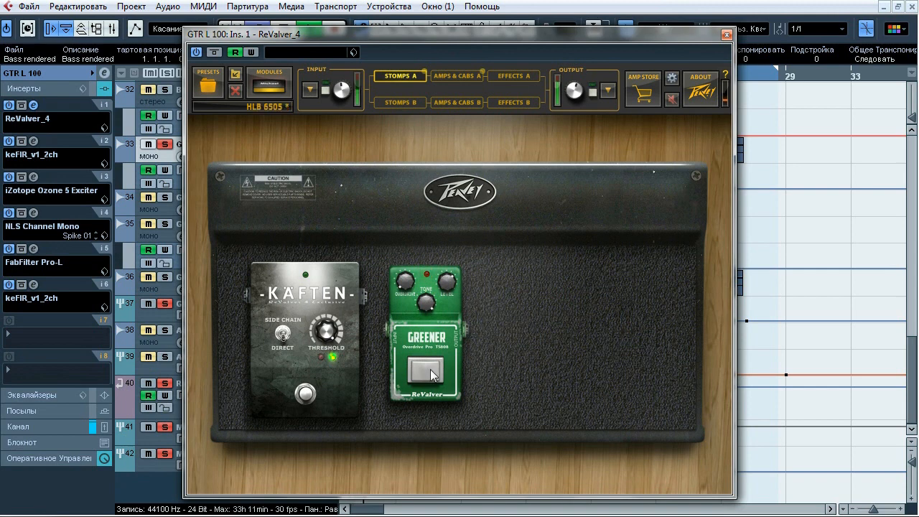
click(431, 374)
click(431, 373)
click(431, 374)
click(431, 373)
Show ReValver's Amps & Cabs A section and compare the sound with the 6505 amp powered off and on.
click(457, 76)
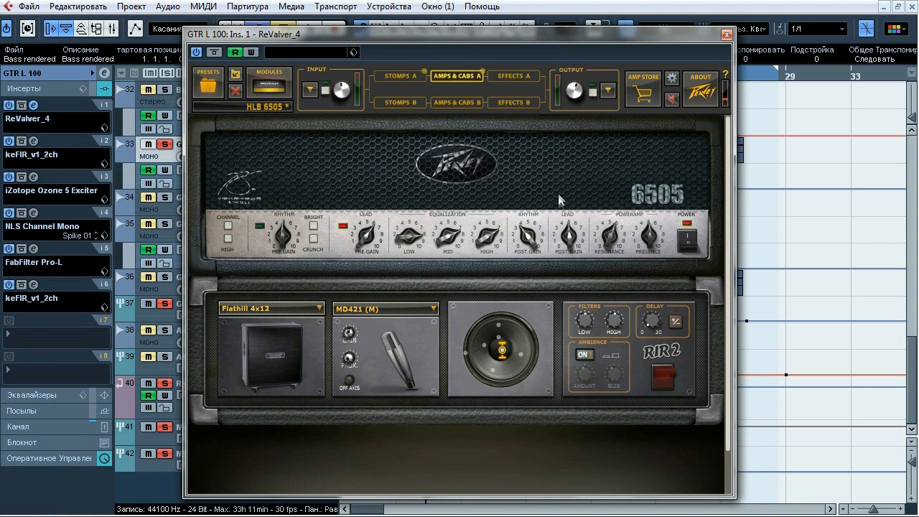
click(687, 244)
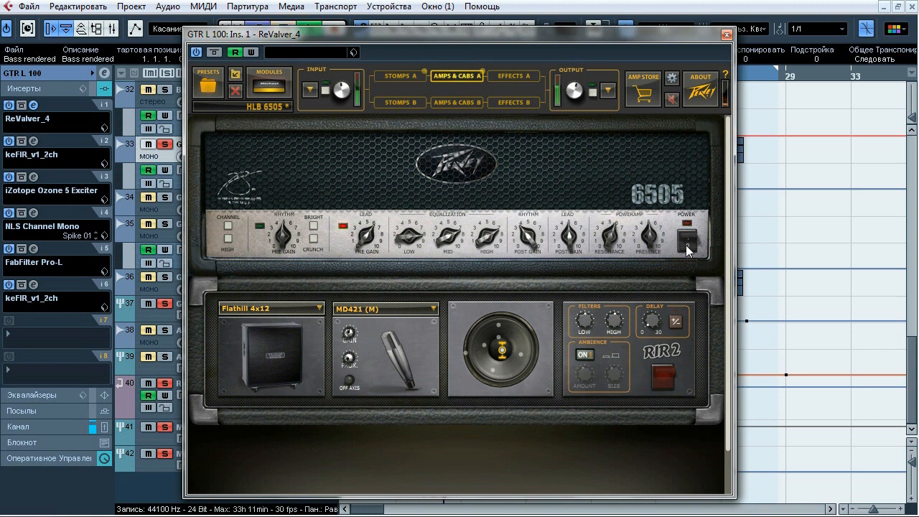
click(688, 245)
click(687, 244)
click(687, 244)
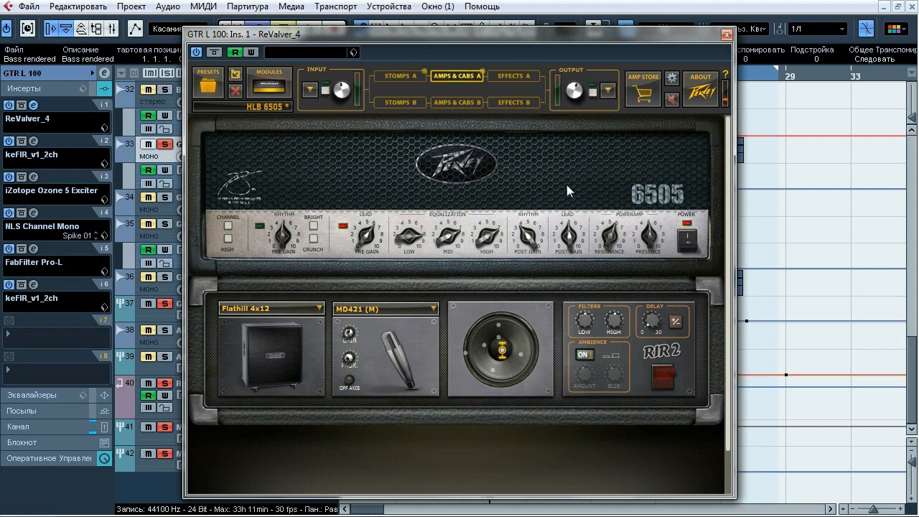
View the 6505 amp's tweak schematic, and close both the schematic and ReValver_4.
right_click(547, 169)
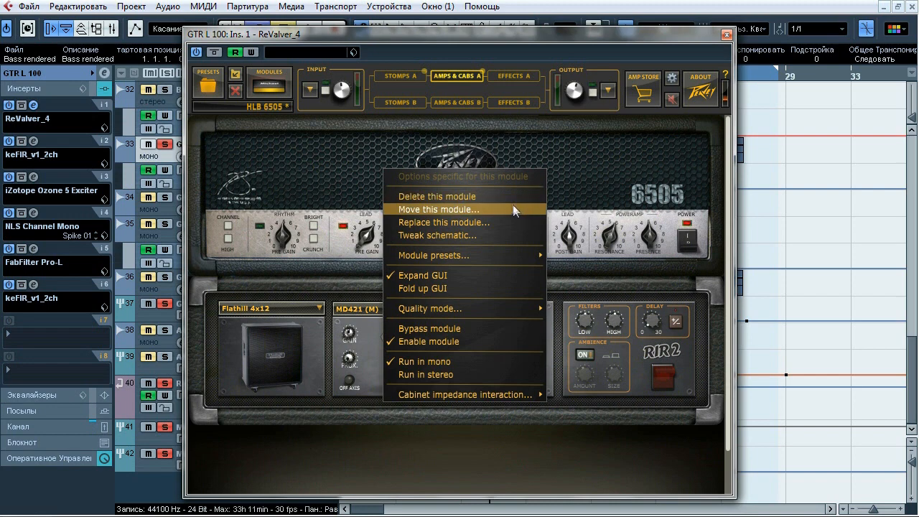
click(489, 235)
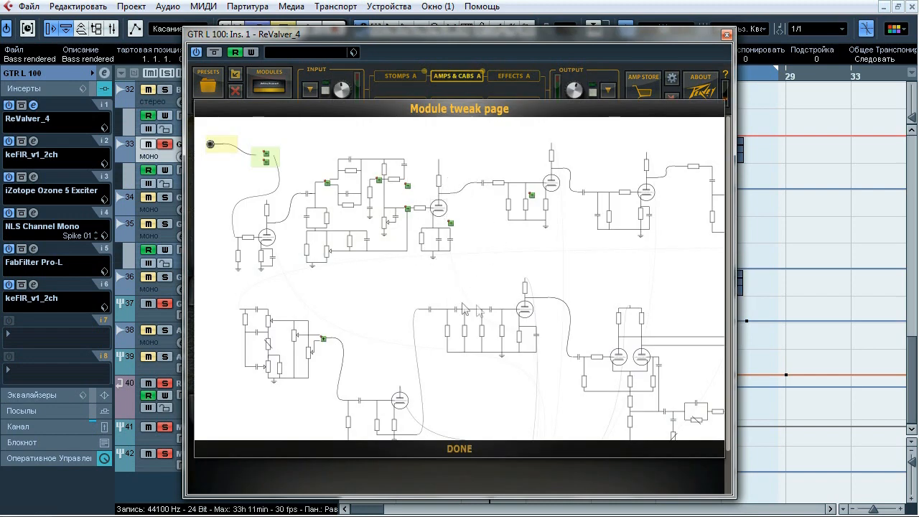
click(465, 448)
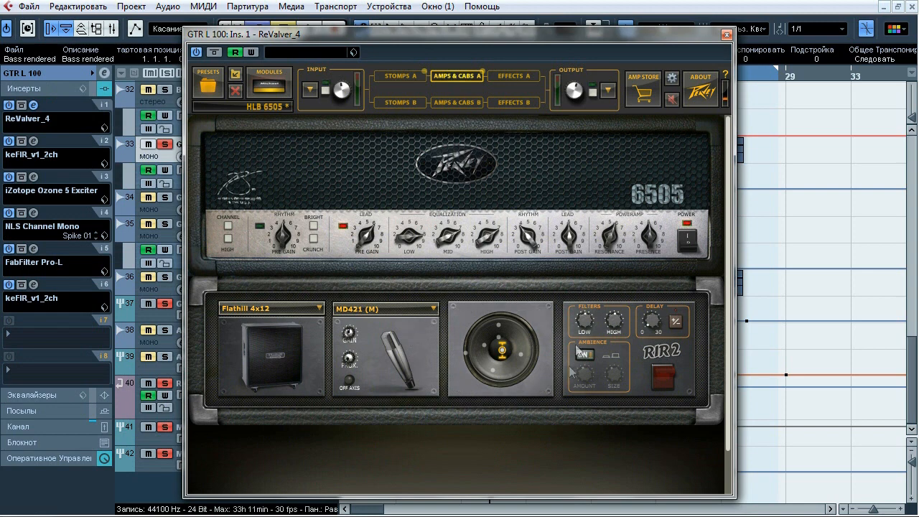
click(727, 35)
Open keFIR_v1_2ch in insert 2 of GTR L 100, start playback and toggle the track's insert bypass.
click(34, 142)
drag(424, 110, 414, 127)
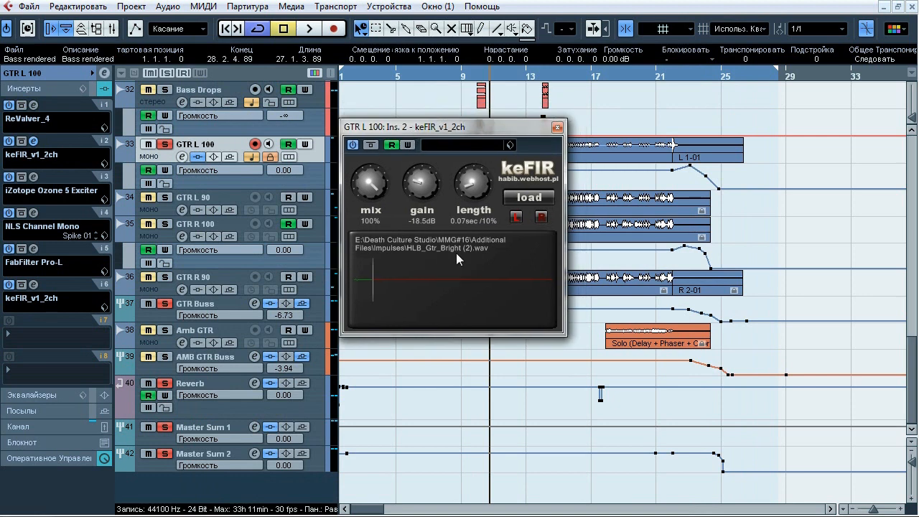
key(space)
click(91, 90)
click(90, 90)
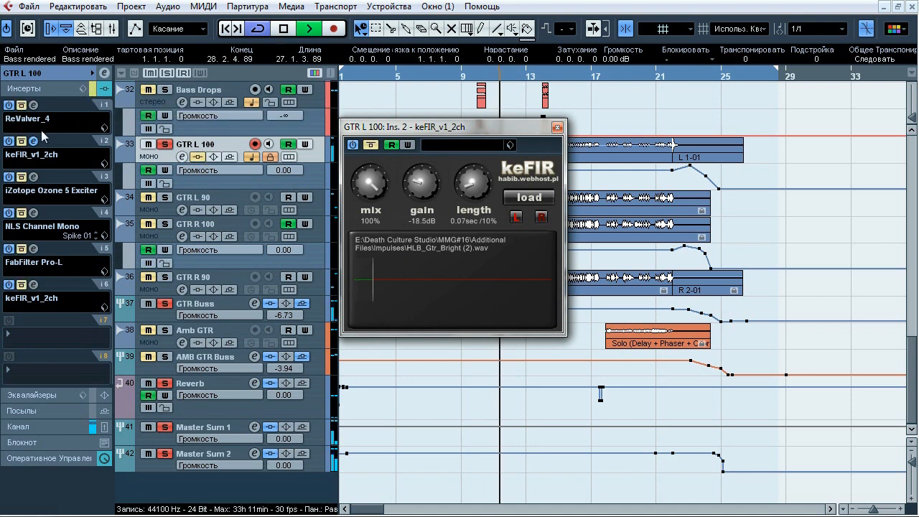
Compare the guitar with keFIR bypassed and active, leave it active, stop playback and close the plug-in.
click(371, 145)
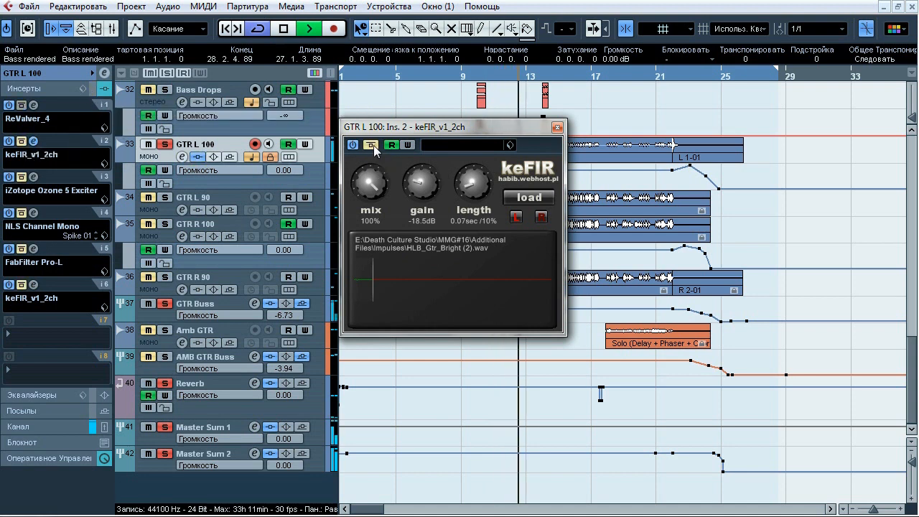
click(373, 145)
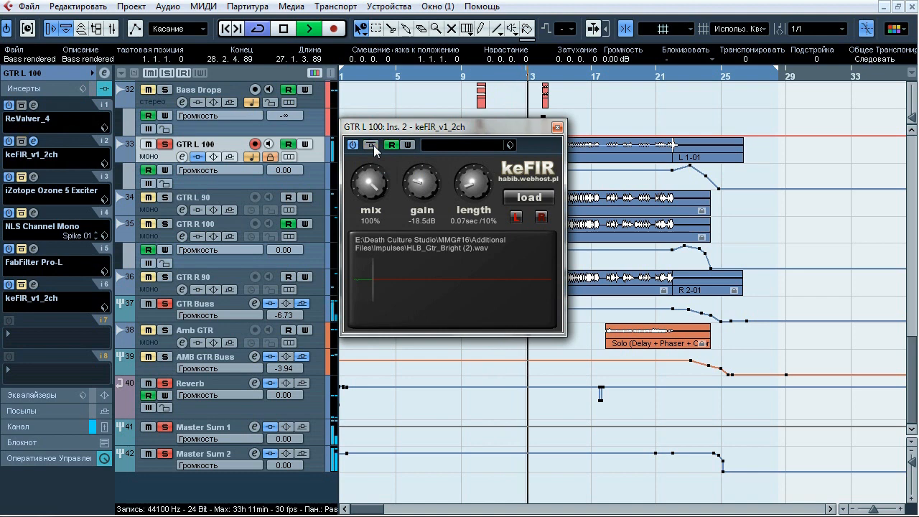
click(373, 145)
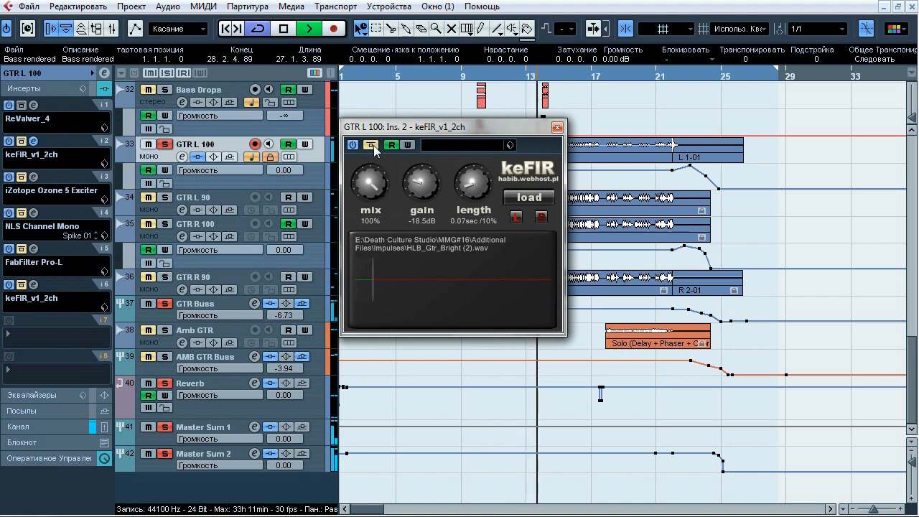
click(373, 145)
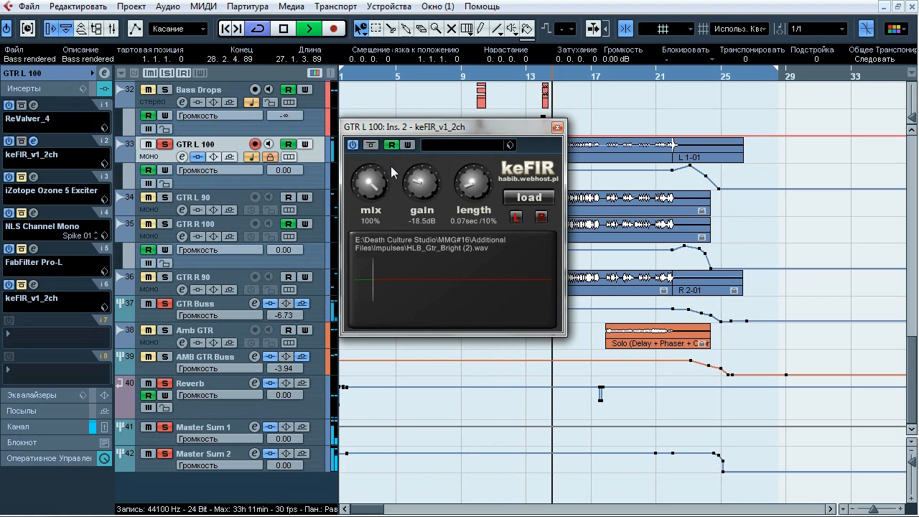
key(space)
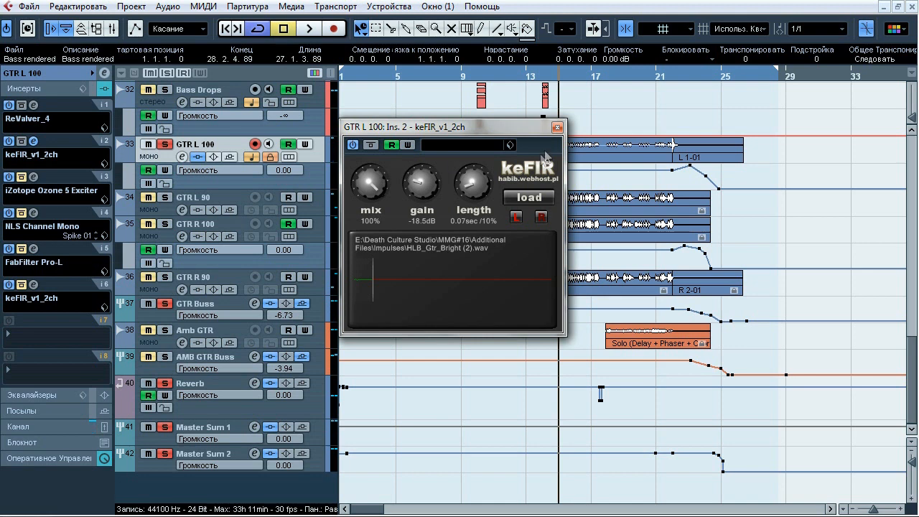
click(558, 127)
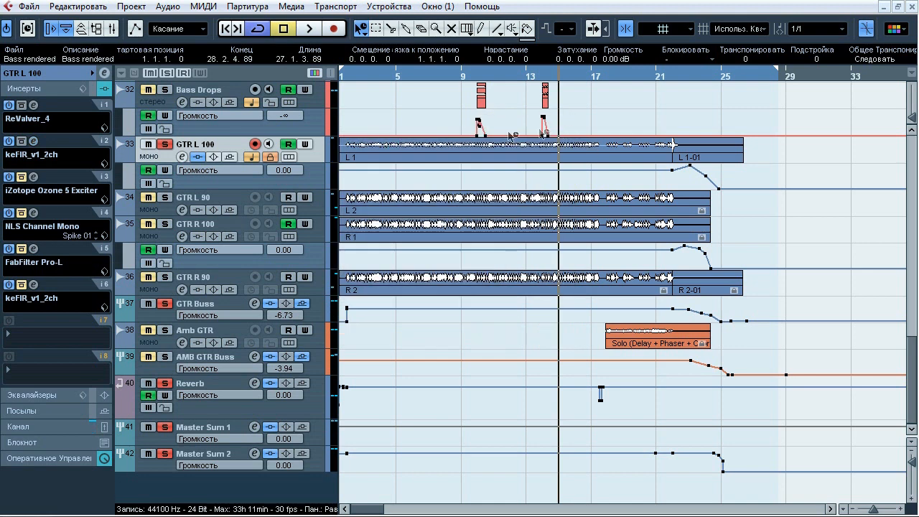
Audition iZotope Ozone 5 Exciter in insert 3 of GTR L 100 bypassed and active during playback, leave it active and close it.
click(33, 177)
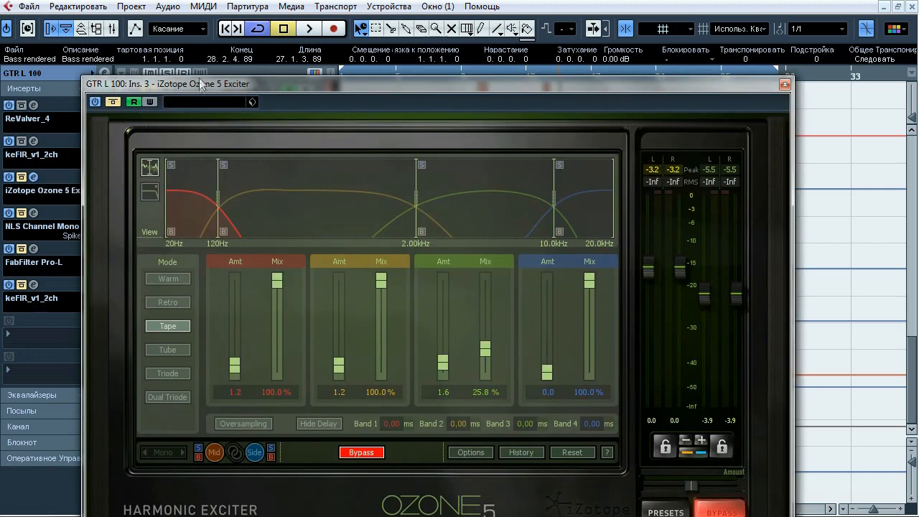
drag(199, 82, 200, 57)
key(space)
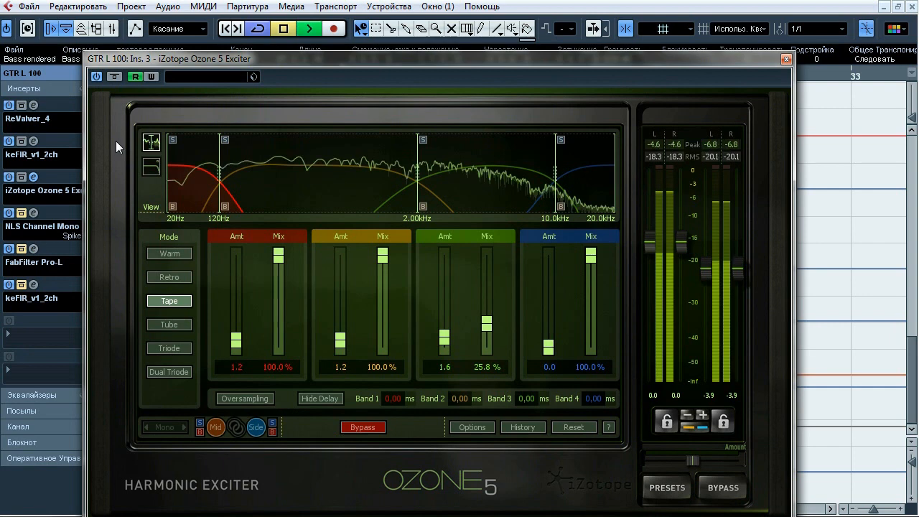
click(116, 77)
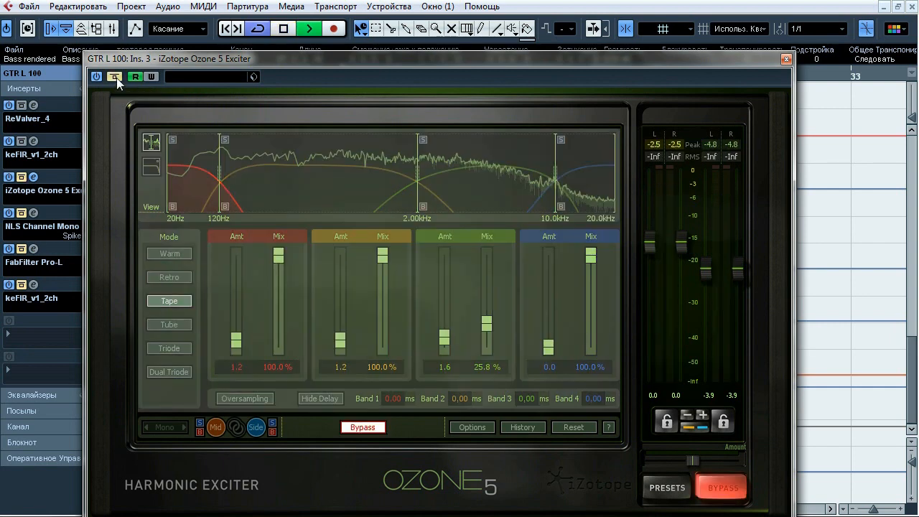
click(117, 78)
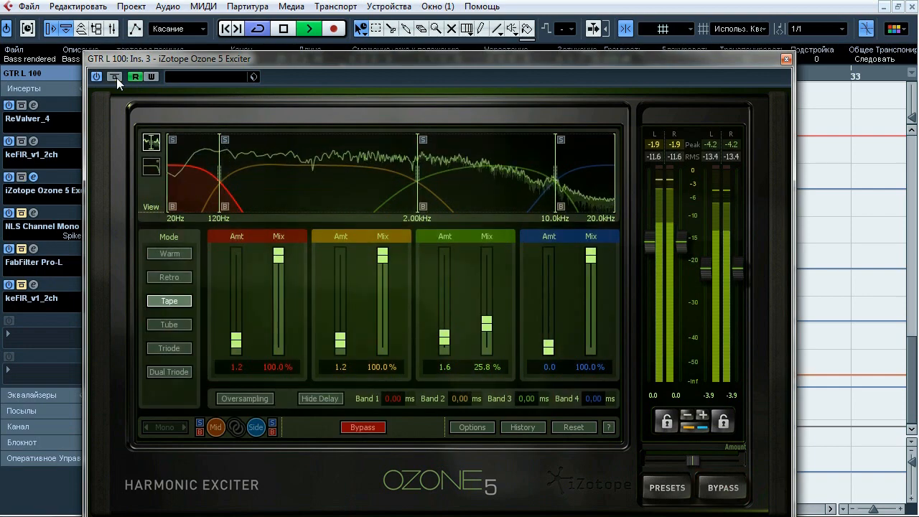
click(116, 77)
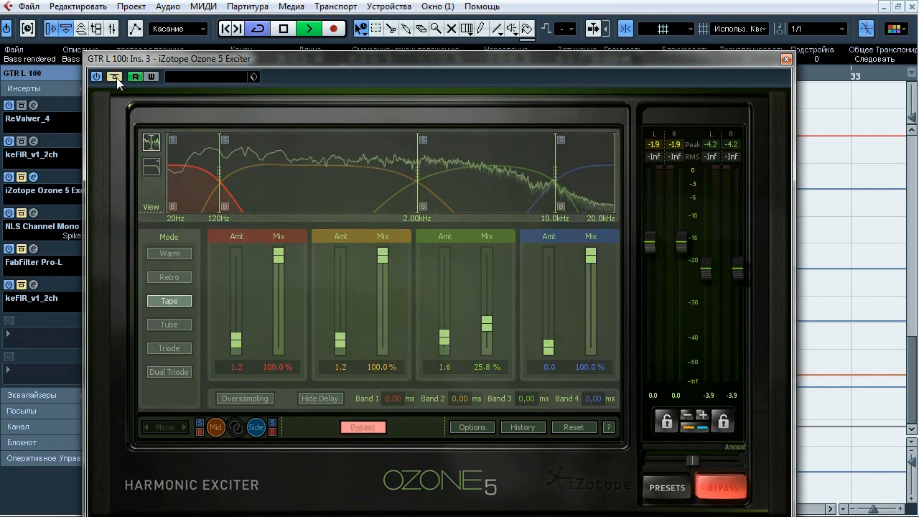
click(116, 78)
key(space)
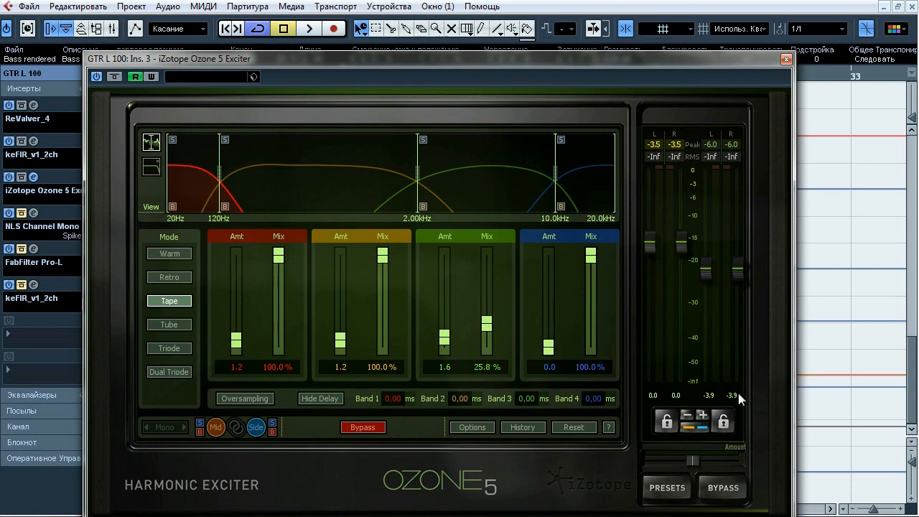
click(785, 59)
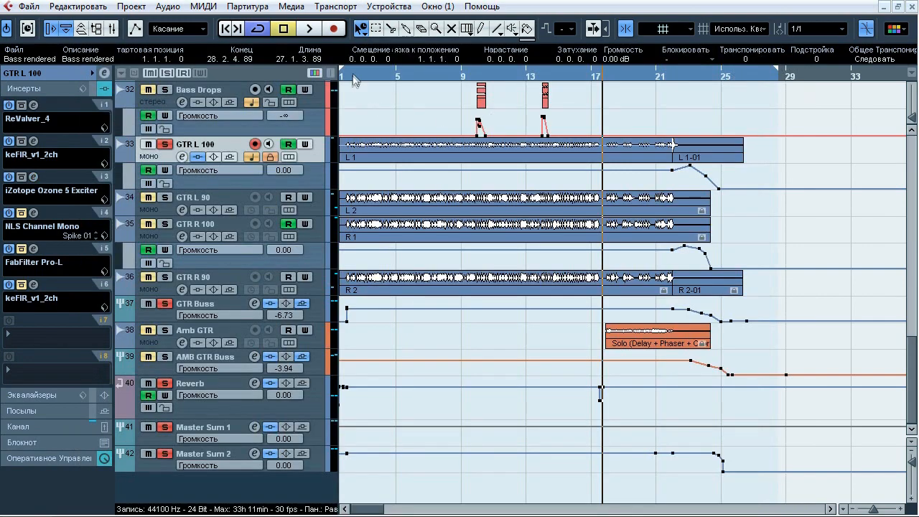
Compare the guitar with NLS Channel Mono in insert 4 bypassed and active during playback, leave it active and close the plug-in.
click(33, 212)
drag(403, 54, 415, 55)
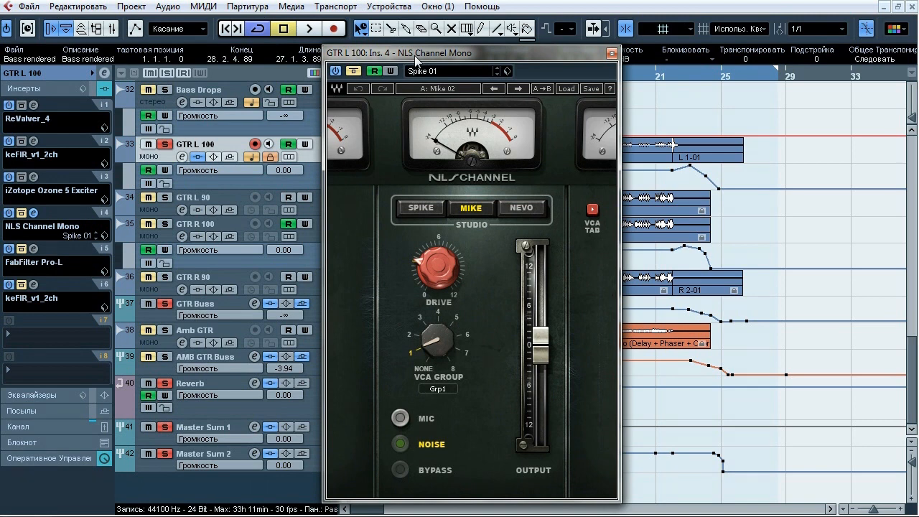
key(space)
click(357, 69)
click(354, 70)
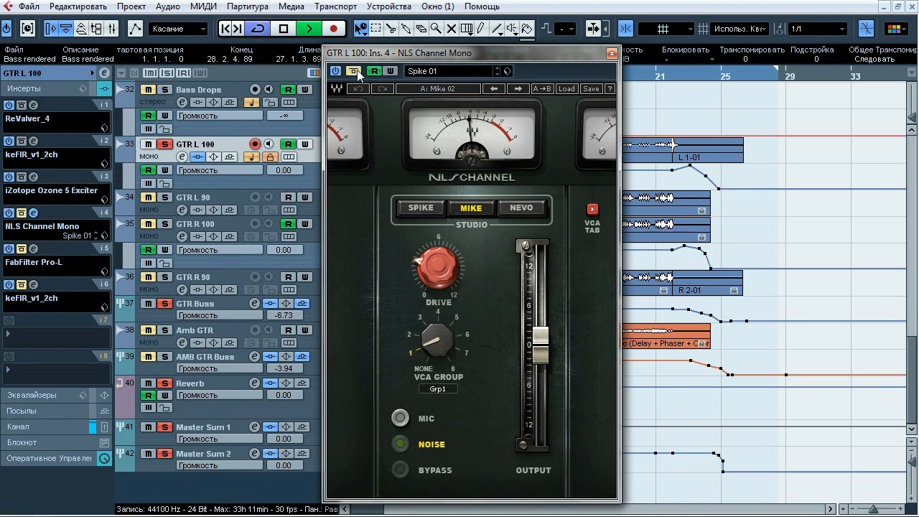
click(357, 69)
click(357, 70)
click(357, 69)
key(space)
click(612, 53)
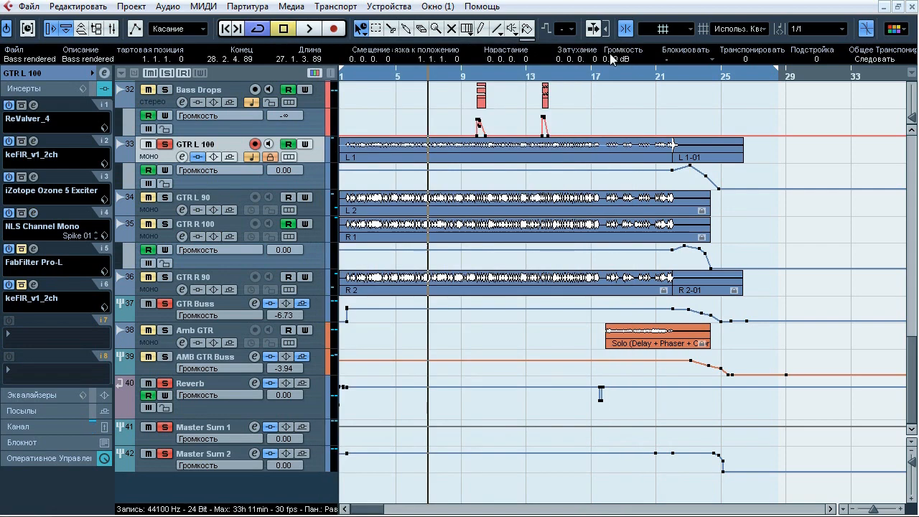
Play the guitar with FabFilter Pro-L in insert 5 alternately bypassed and active, leave the limiter active and close it.
click(33, 249)
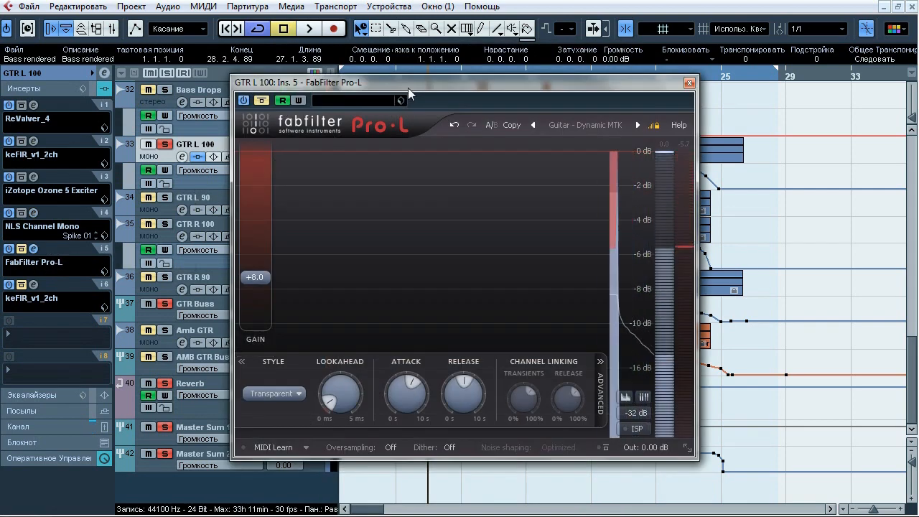
drag(410, 85, 422, 79)
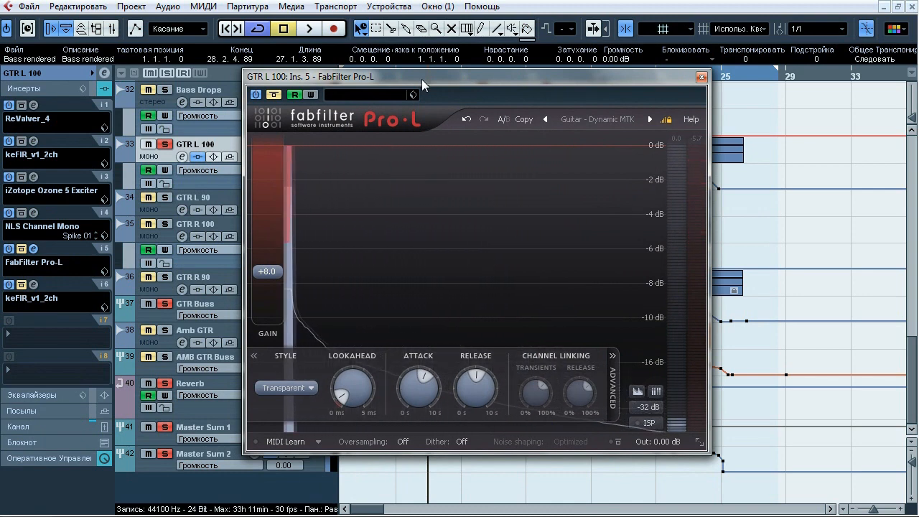
key(space)
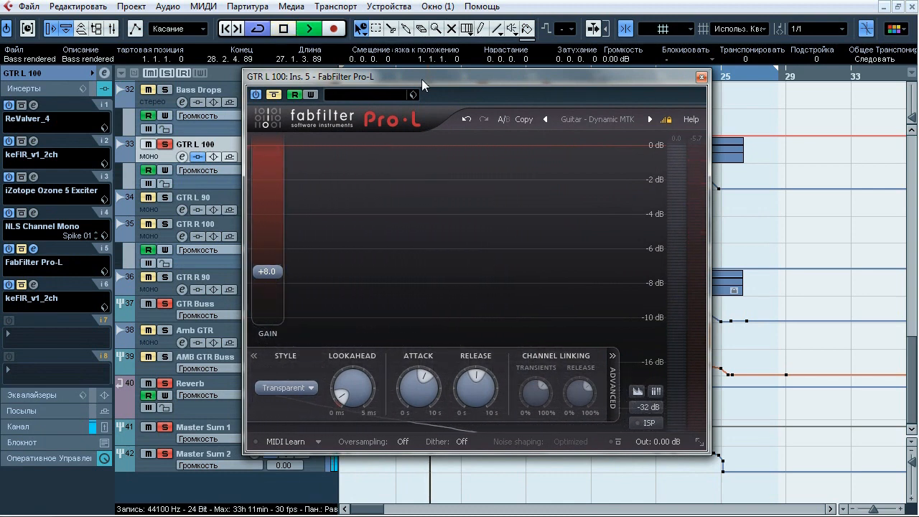
click(278, 94)
click(280, 92)
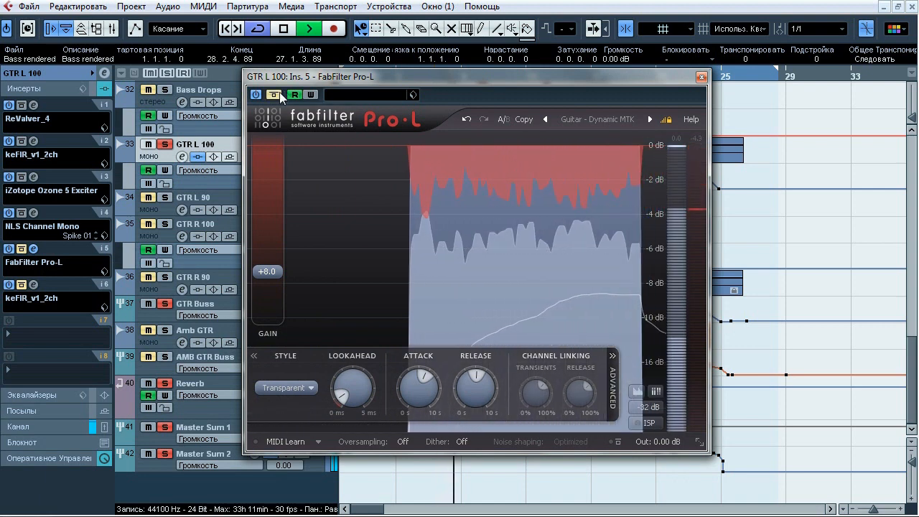
click(279, 92)
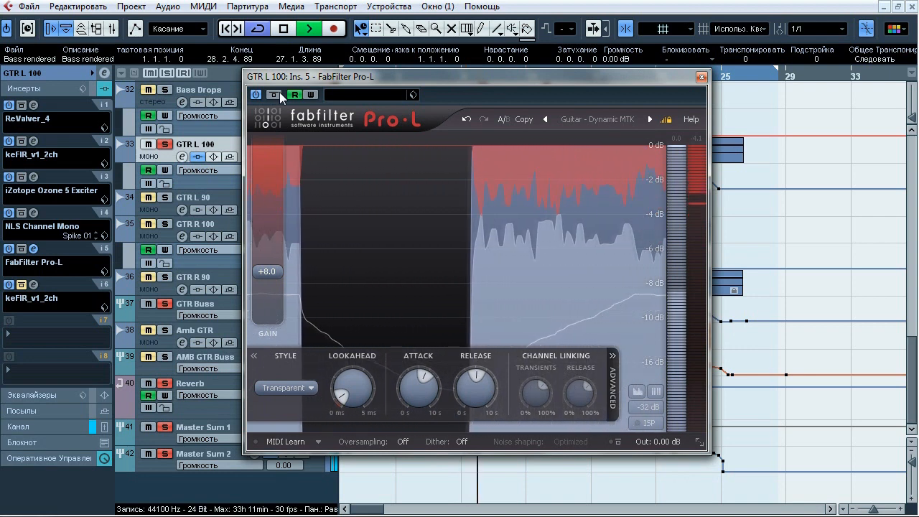
click(273, 94)
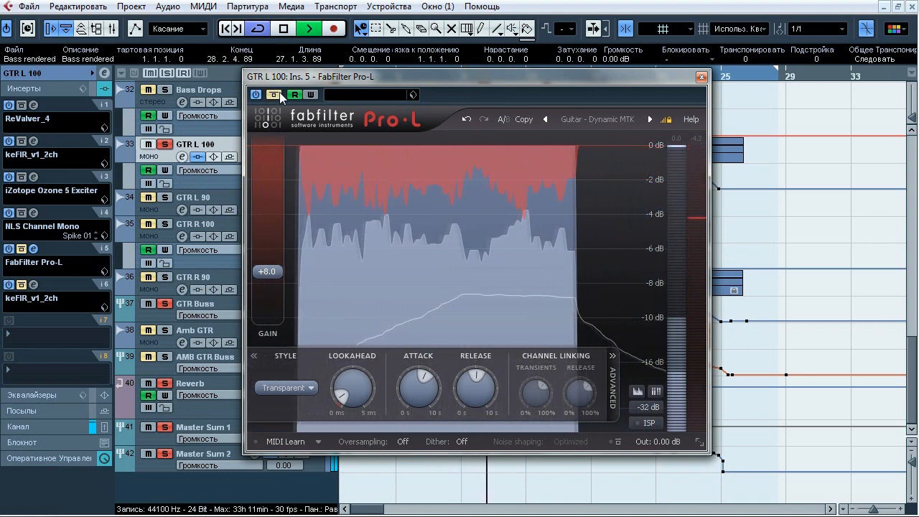
click(279, 92)
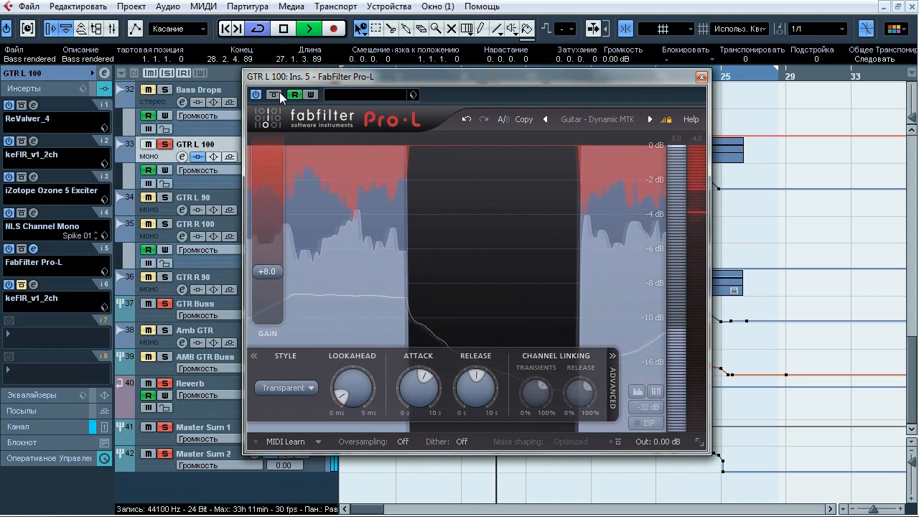
key(space)
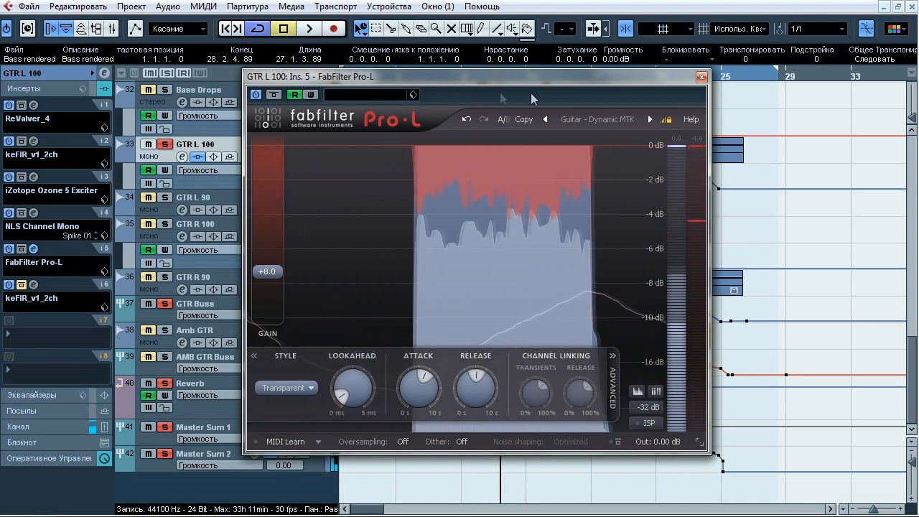
click(701, 77)
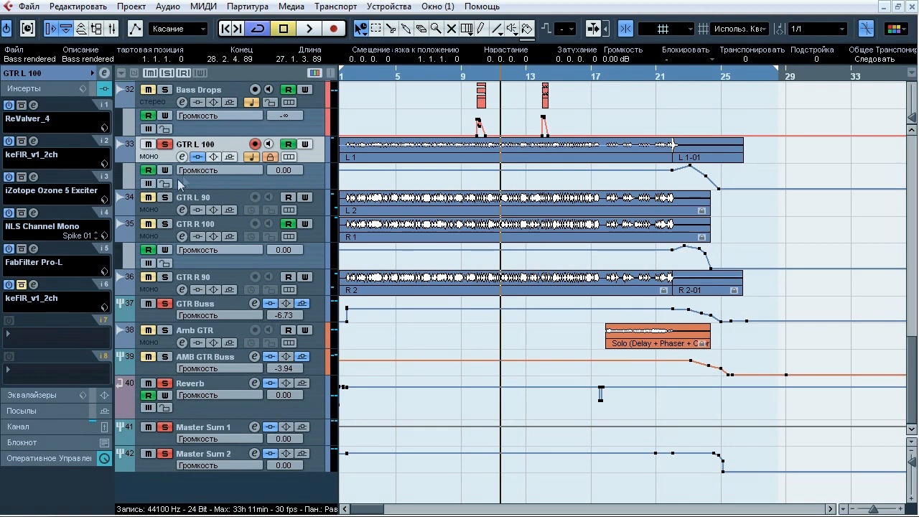
Audition keFIR_v1_2ch with the GTR Correction impulse in insert 6 bypassed and active, leave it active and close it.
click(33, 286)
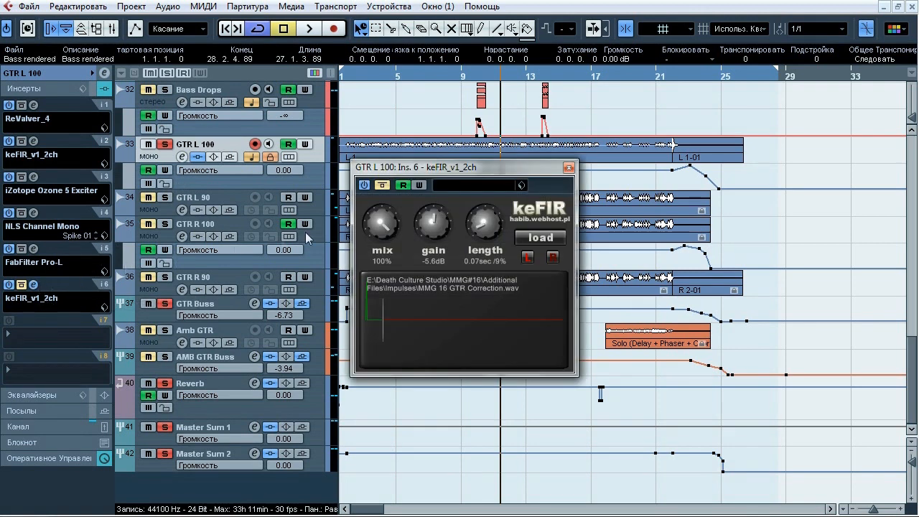
drag(417, 168, 361, 135)
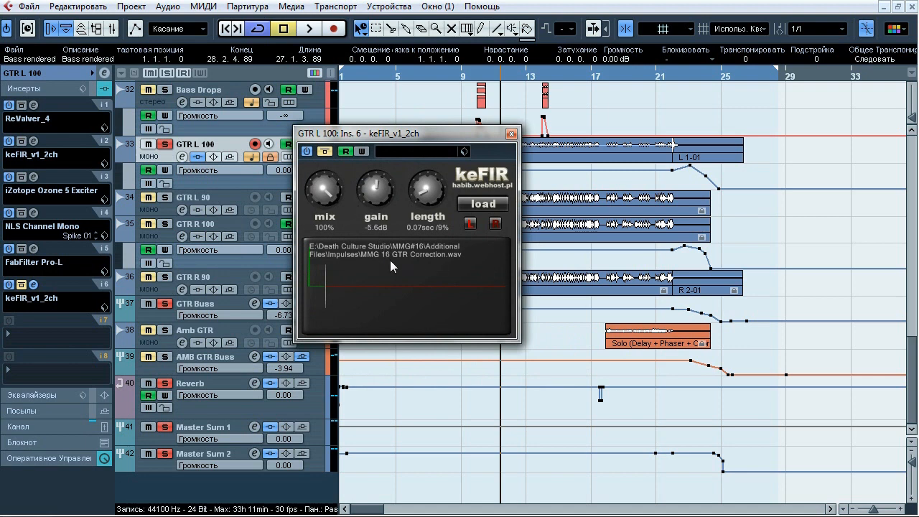
key(space)
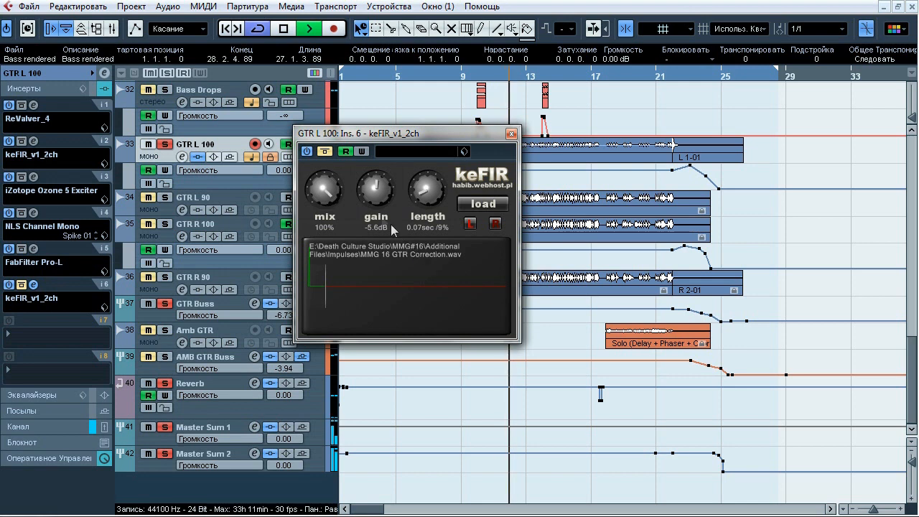
click(325, 151)
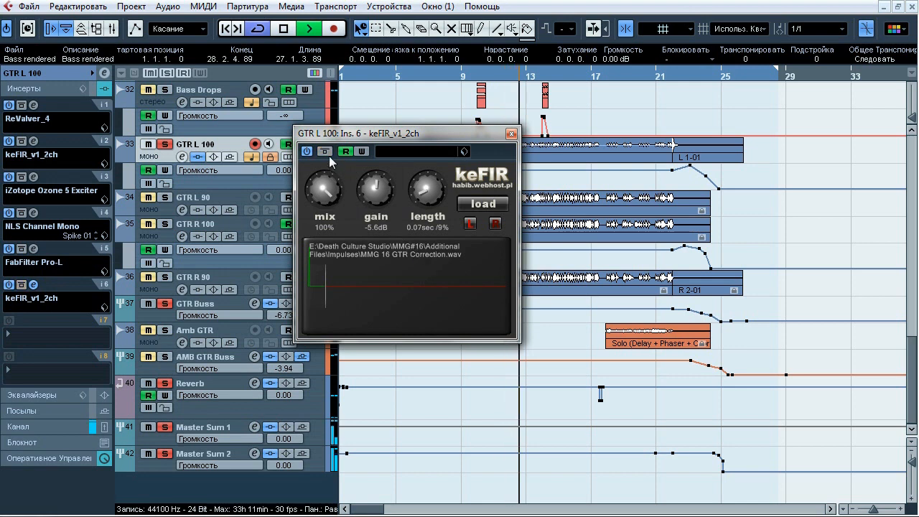
click(328, 155)
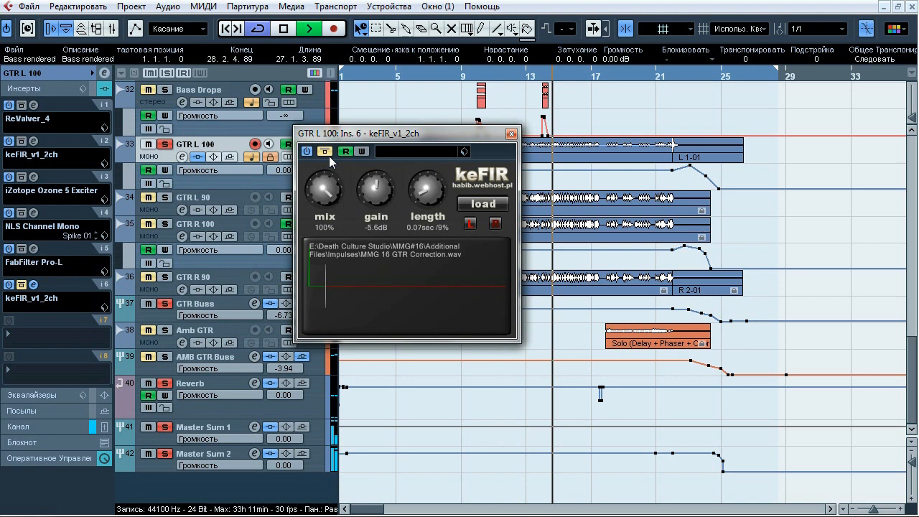
click(326, 154)
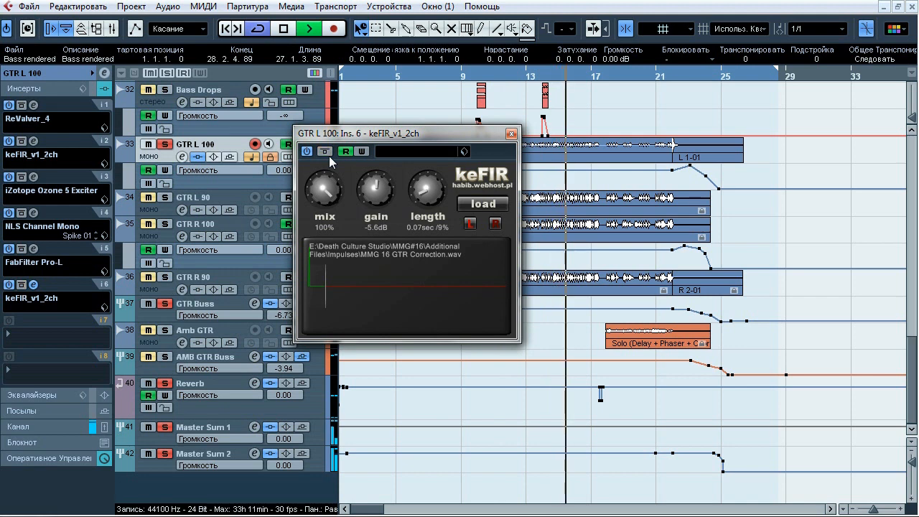
click(327, 154)
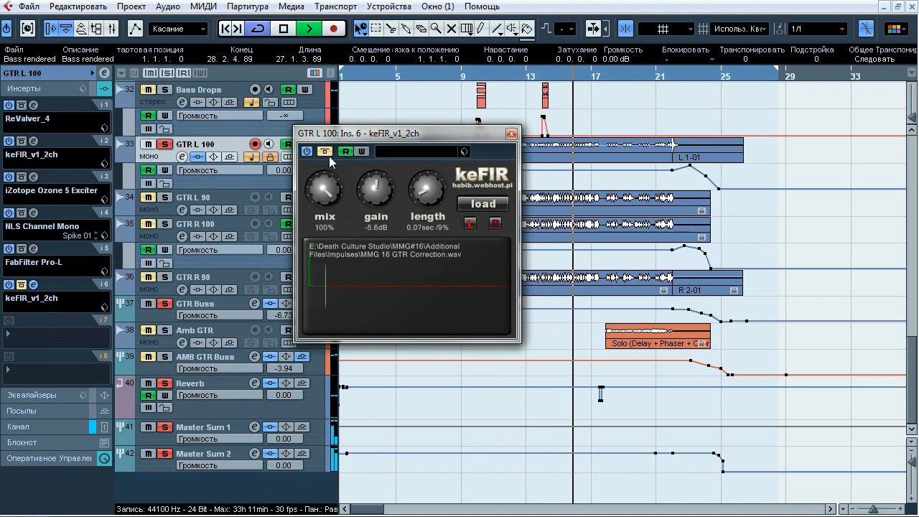
click(328, 153)
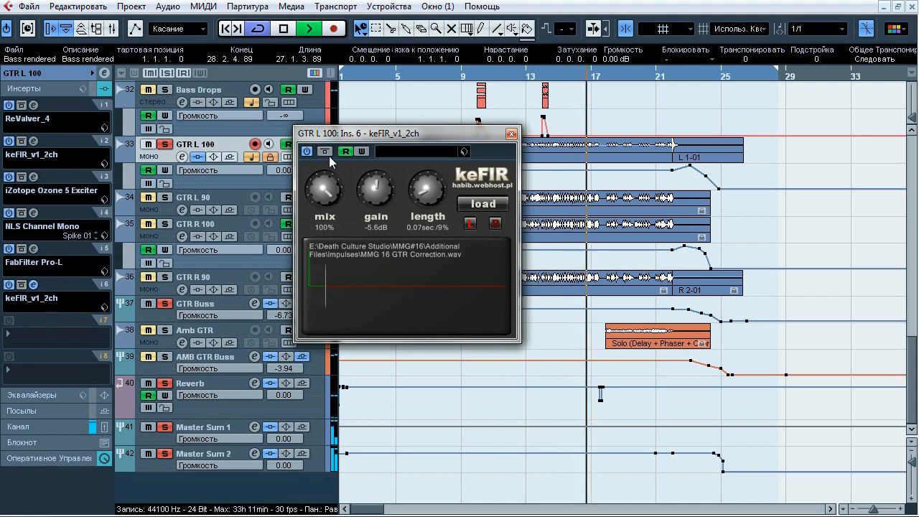
key(space)
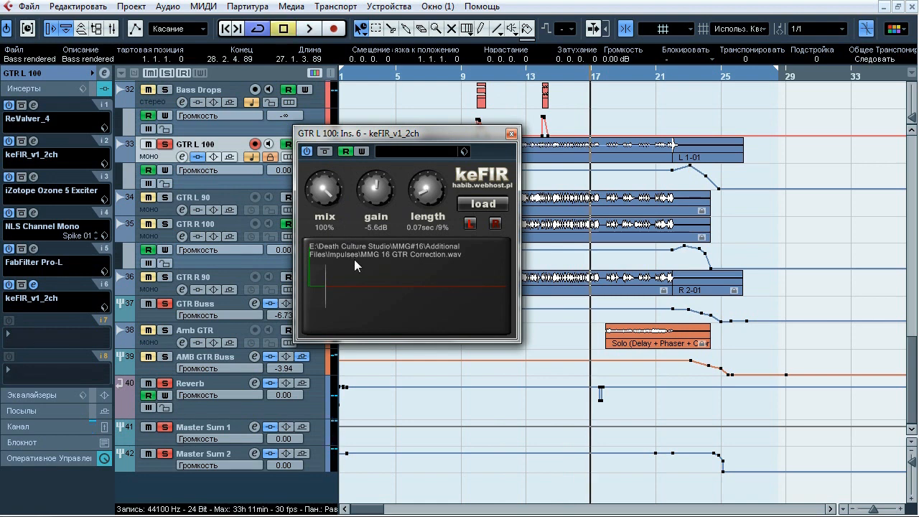
click(512, 134)
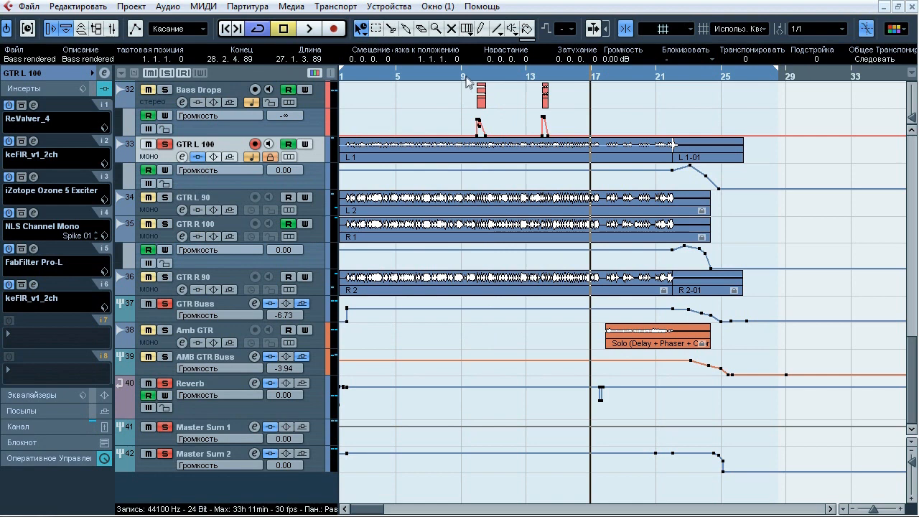
Play from about bar 10 with GTR Buss soloed instead of GTR L 100, and bypass the bus inserts.
click(476, 76)
click(178, 307)
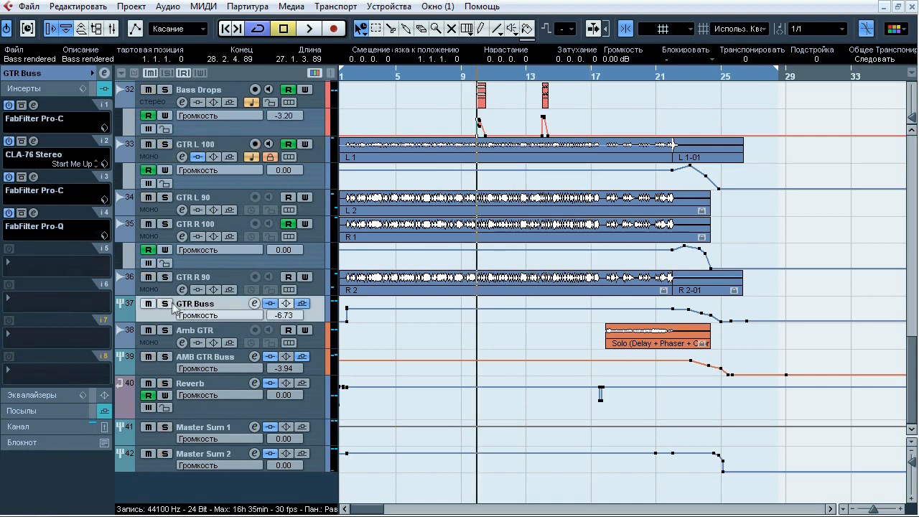
click(312, 33)
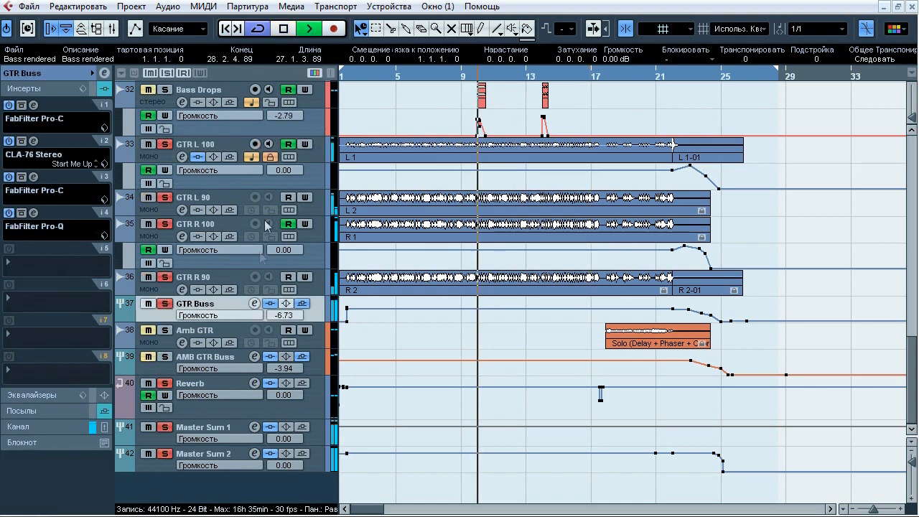
click(270, 304)
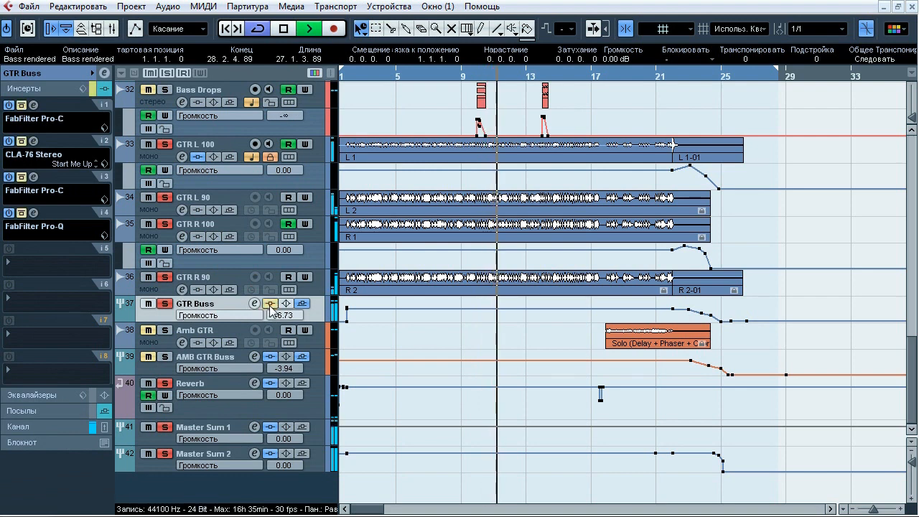
Compare the full mix with the GTR Buss inserts bypassed and active, leave them active and solo the bus again.
click(271, 304)
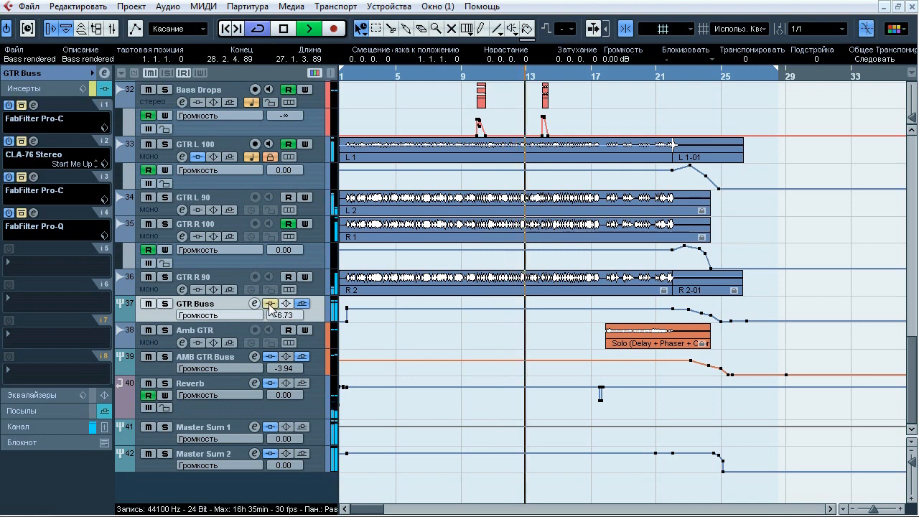
click(270, 304)
click(270, 304)
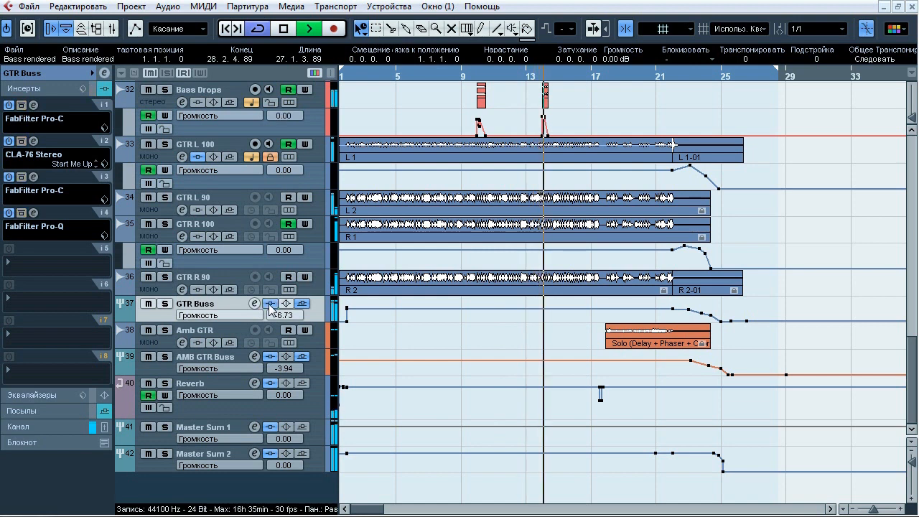
click(170, 305)
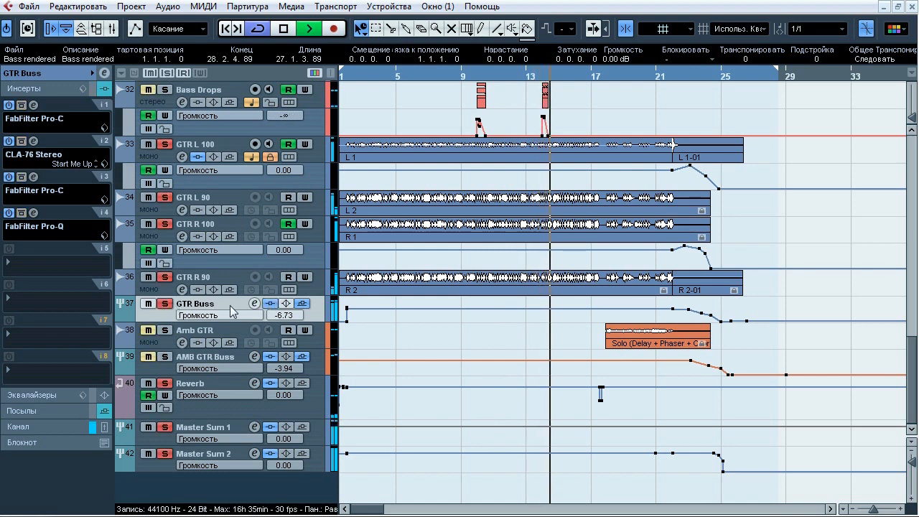
Open FabFilter Pro-C from insert 1 of GTR Buss, bypass inserts 2 to 4 and restart playback.
key(space)
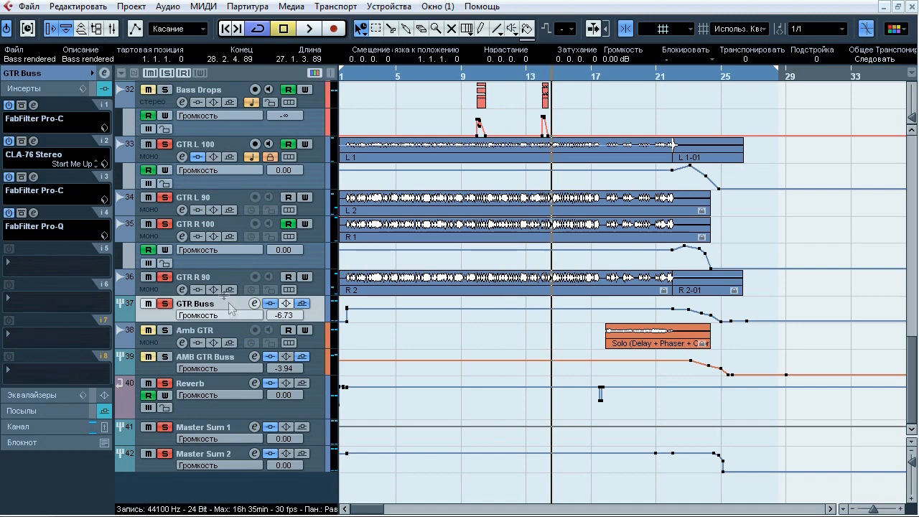
click(35, 107)
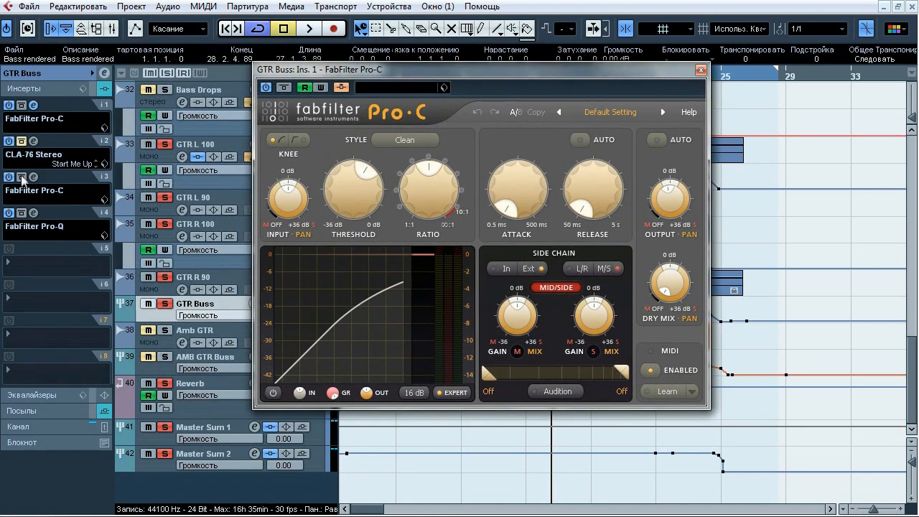
click(309, 29)
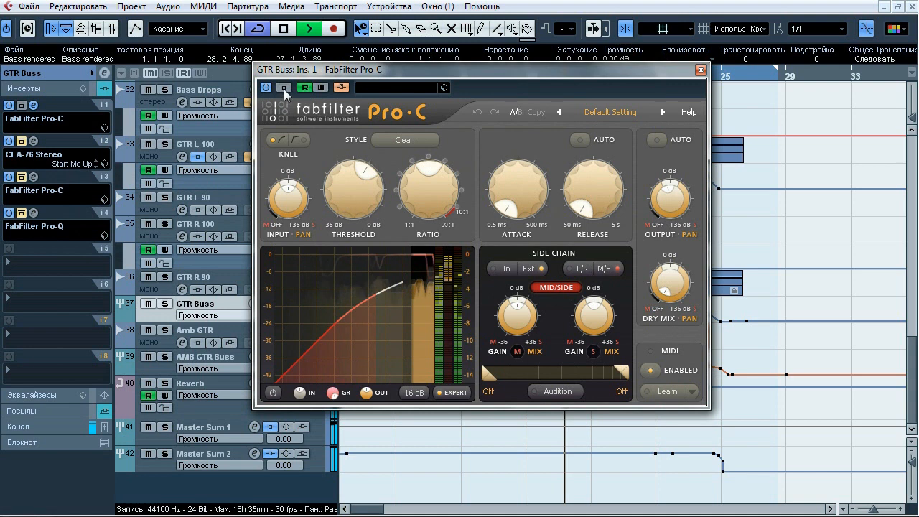
Compare the sound with the insert 1 Pro-C bypassed and active, leave it active, stop playback and close the plug-in.
click(285, 89)
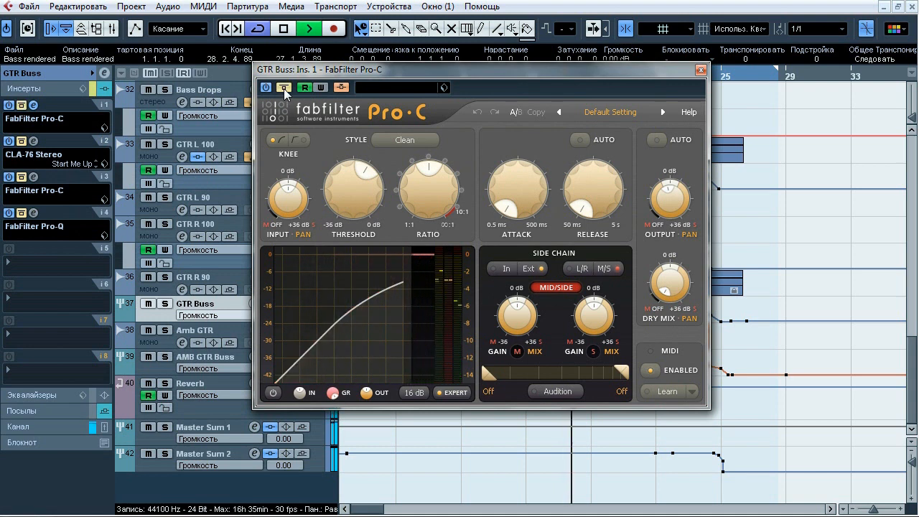
click(284, 89)
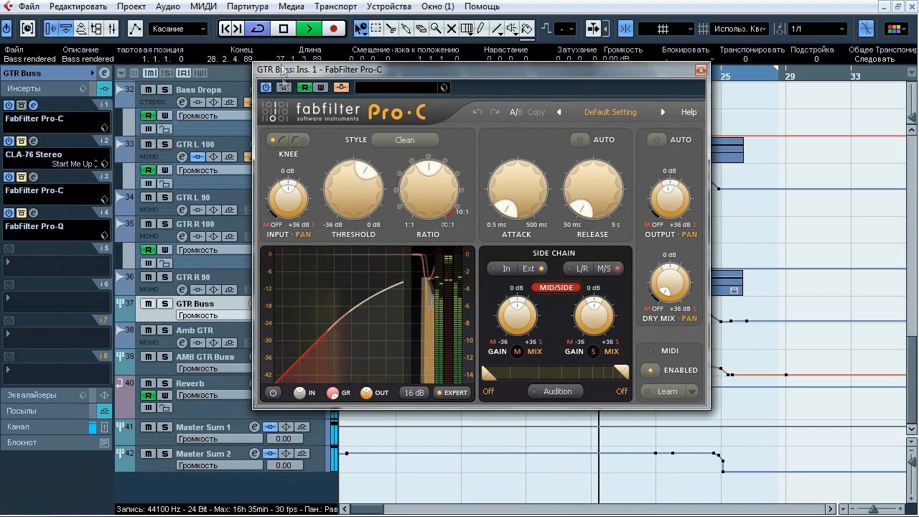
key(space)
mouse_move(402, 71)
mouse_down()
mouse_move(416, 150)
mouse_move(396, 63)
mouse_up()
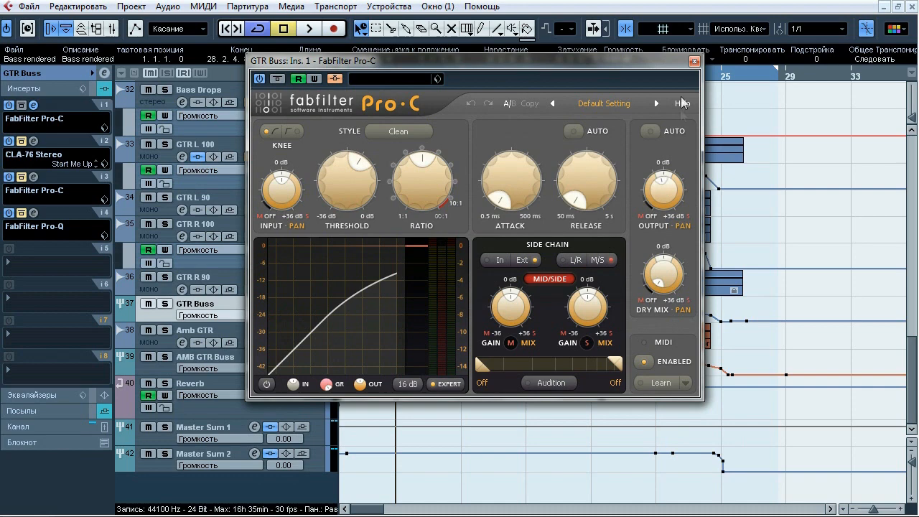
click(694, 63)
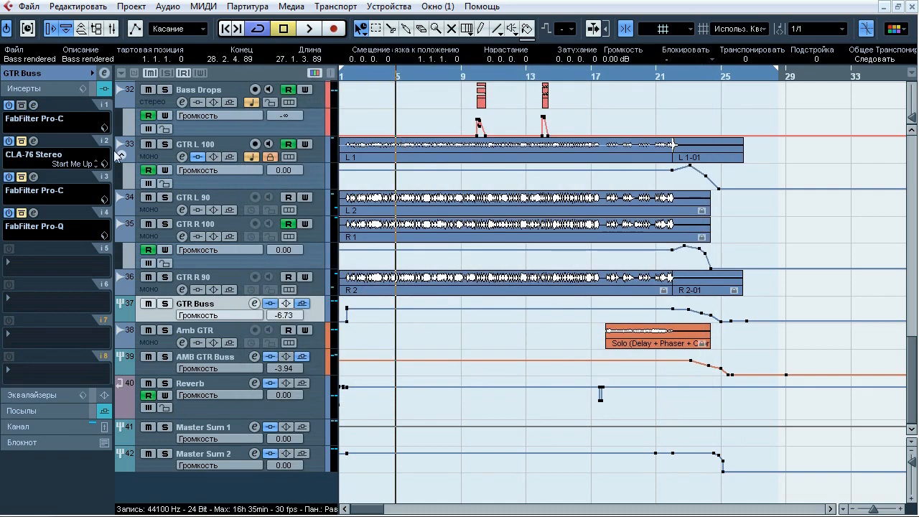
Open CLA-76 Stereo from insert 2, play the full mix from about bar 5 with it active and bypassed, and leave it active.
click(33, 140)
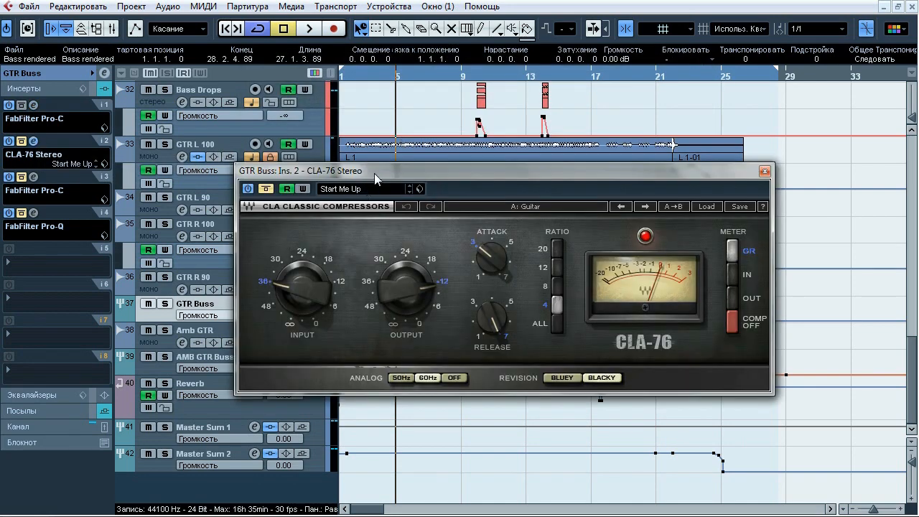
drag(375, 178, 357, 139)
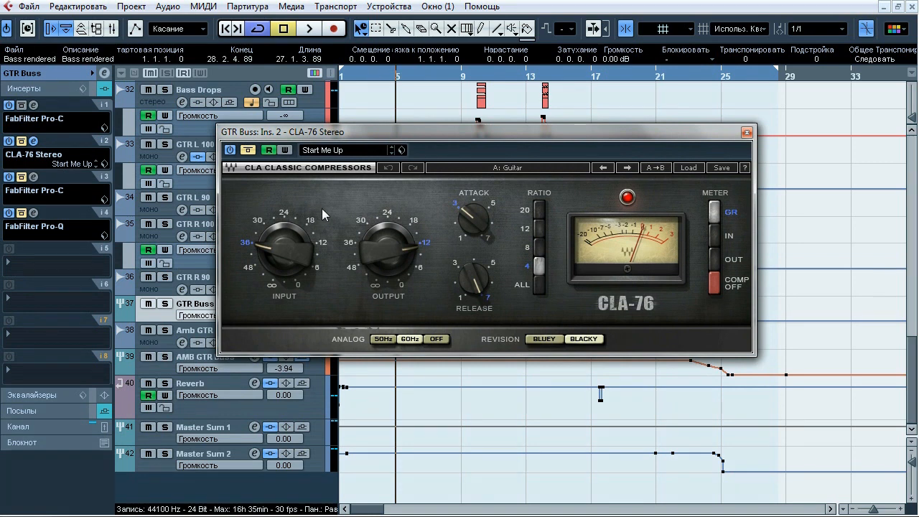
key(space)
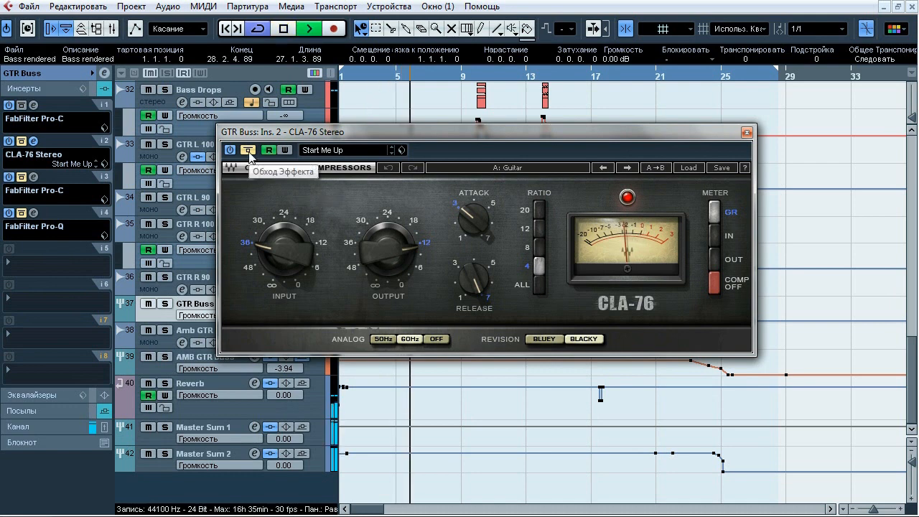
click(248, 150)
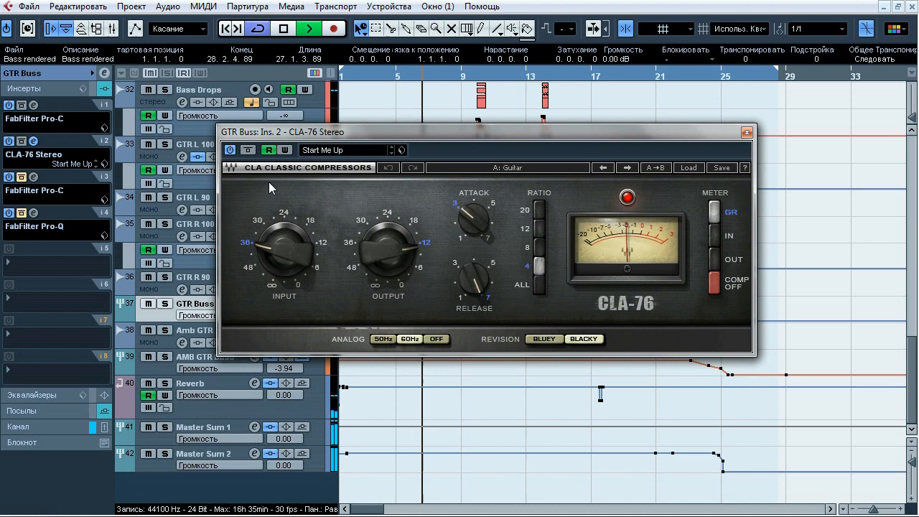
click(248, 150)
click(248, 151)
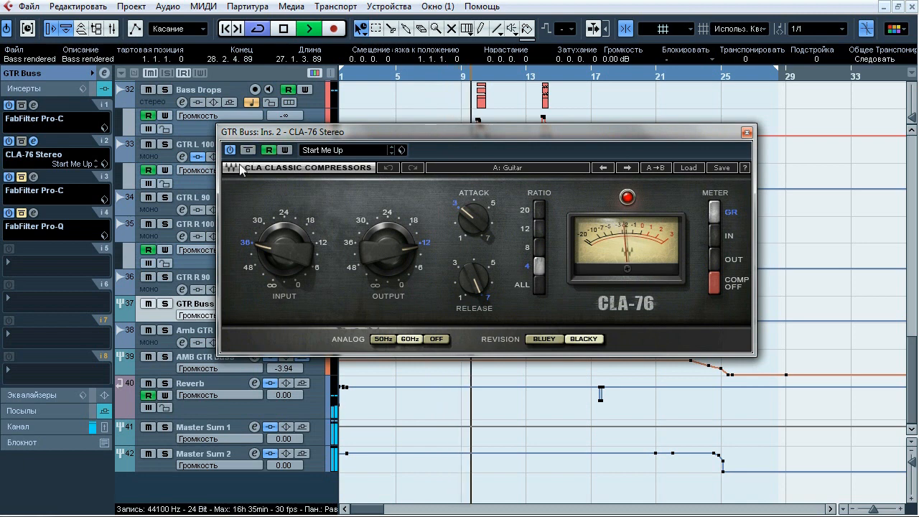
Solo GTR Buss, check the CLA-76 output and input levels on its meter, return the meter to GR, stop playback and close the compressor.
click(166, 305)
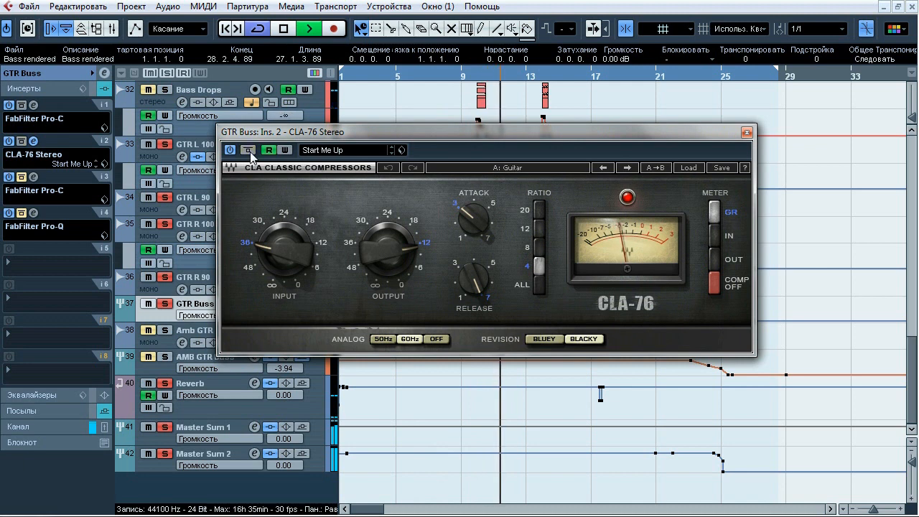
click(713, 258)
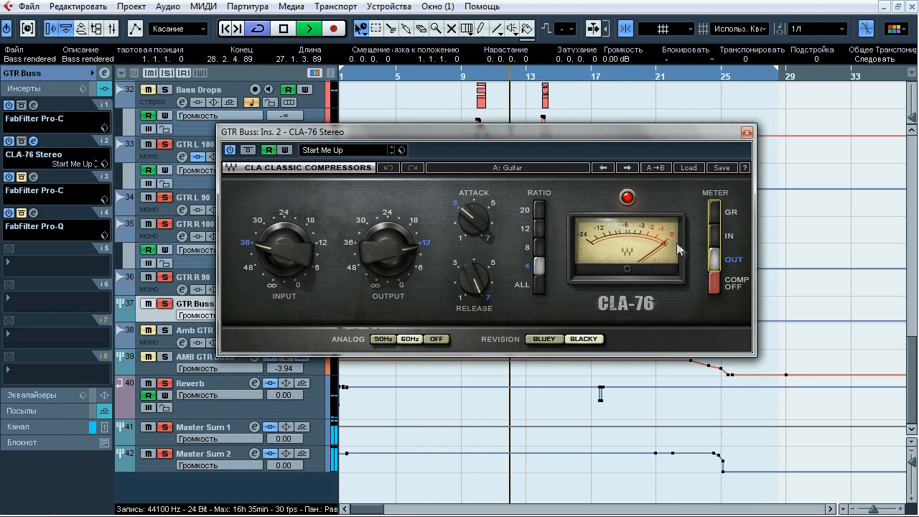
click(713, 236)
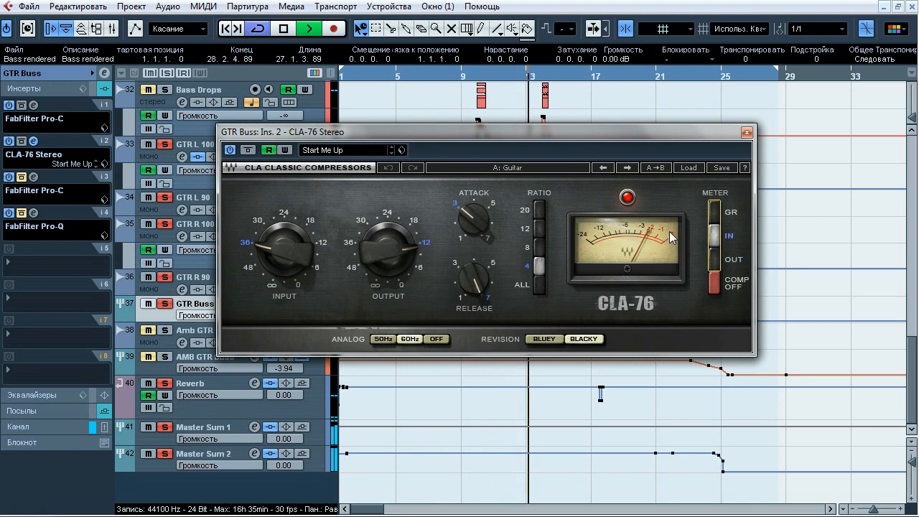
click(286, 30)
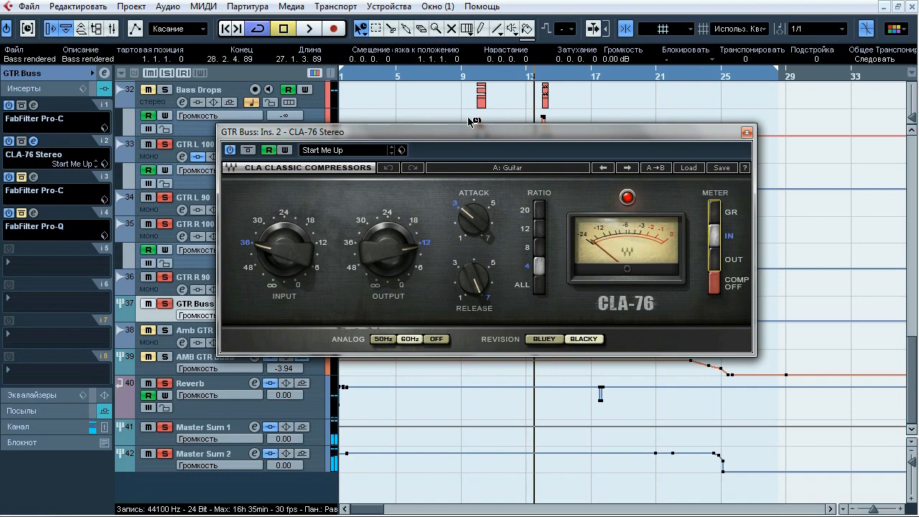
click(739, 214)
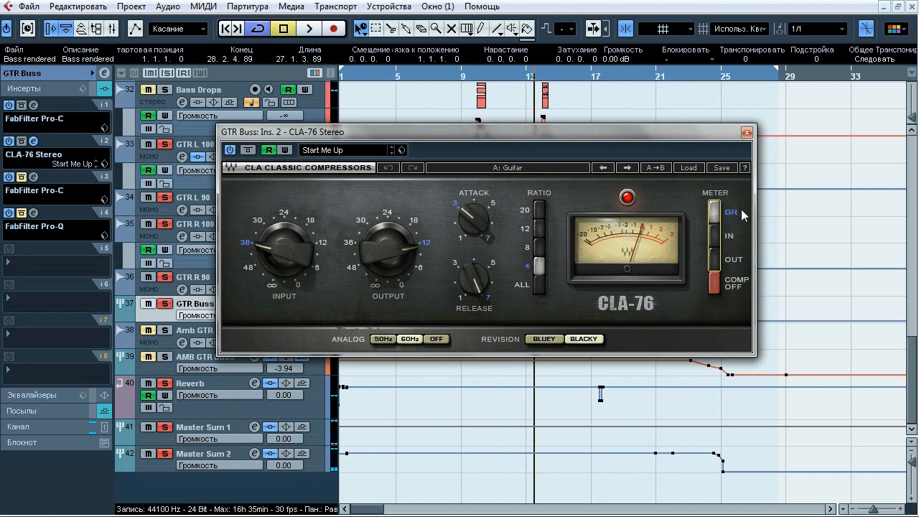
click(747, 133)
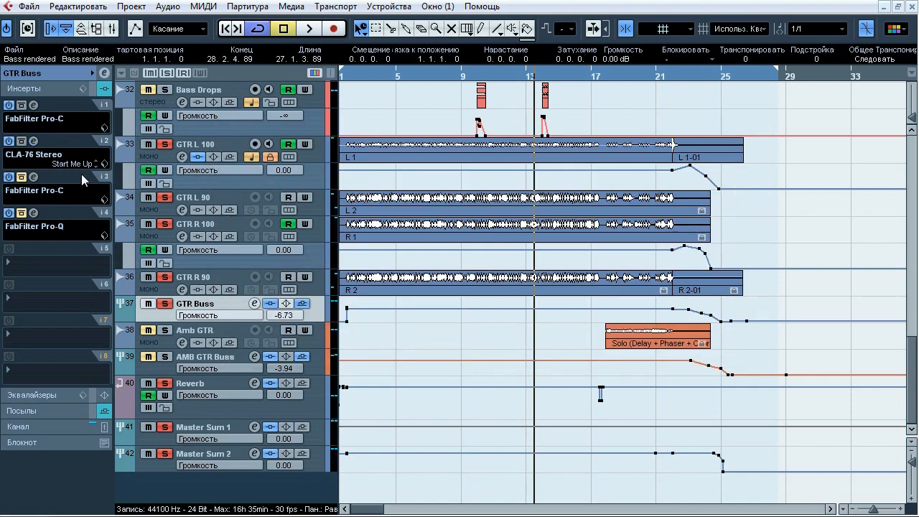
Open FabFilter Pro-C from insert 3, unsolo GTR Buss and activate the compressor while the full mix plays.
click(33, 176)
drag(459, 125, 453, 102)
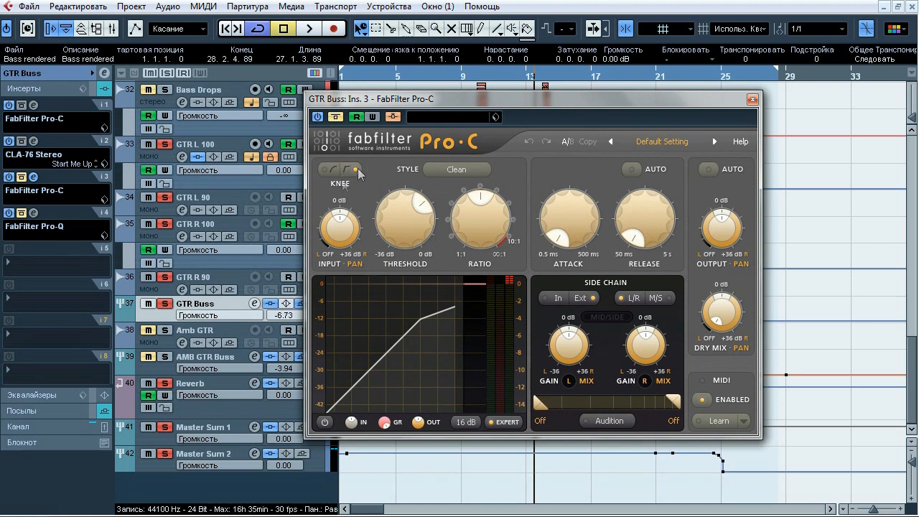
click(165, 304)
key(space)
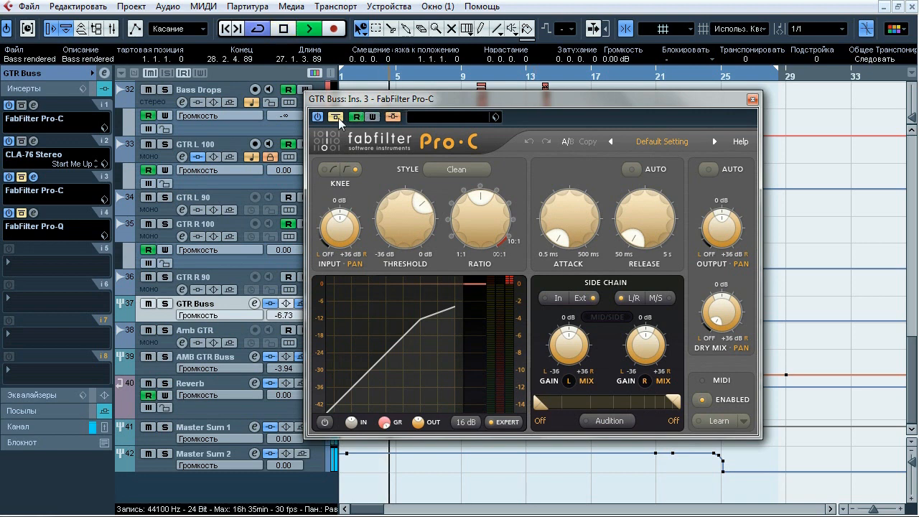
mouse_move(427, 200)
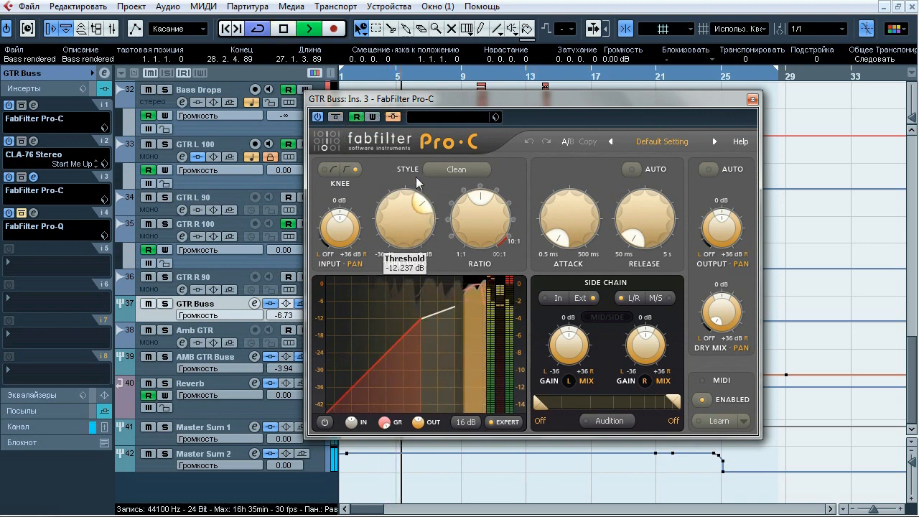
Compare the full mix with the insert 3 Pro-C bypassed and active, leave it active, stop playback and close it.
click(336, 119)
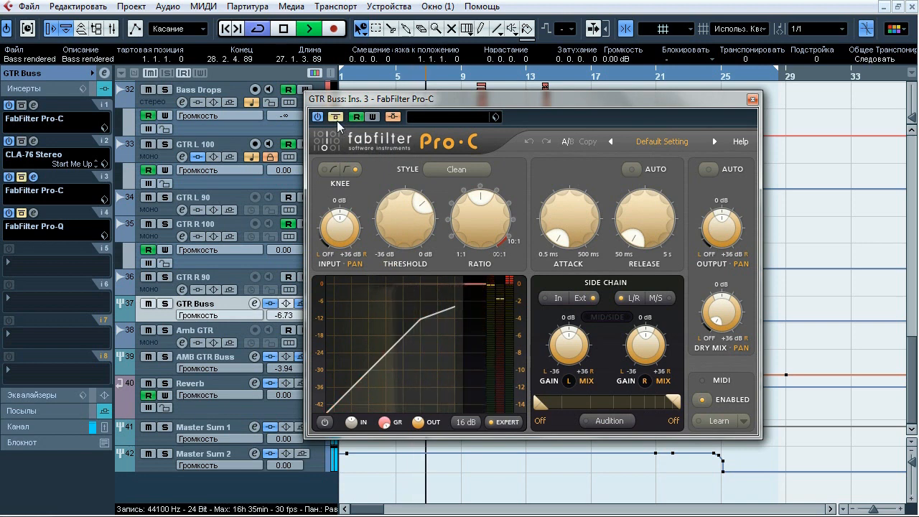
click(336, 119)
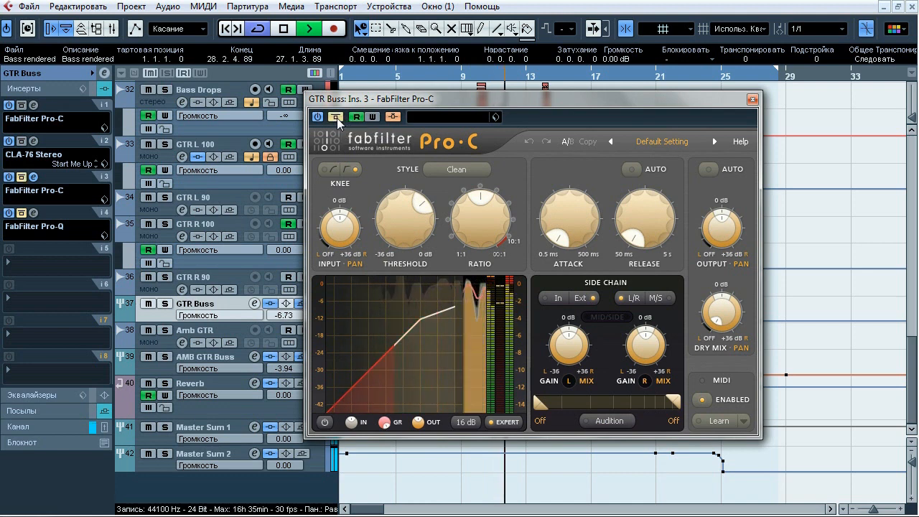
click(337, 118)
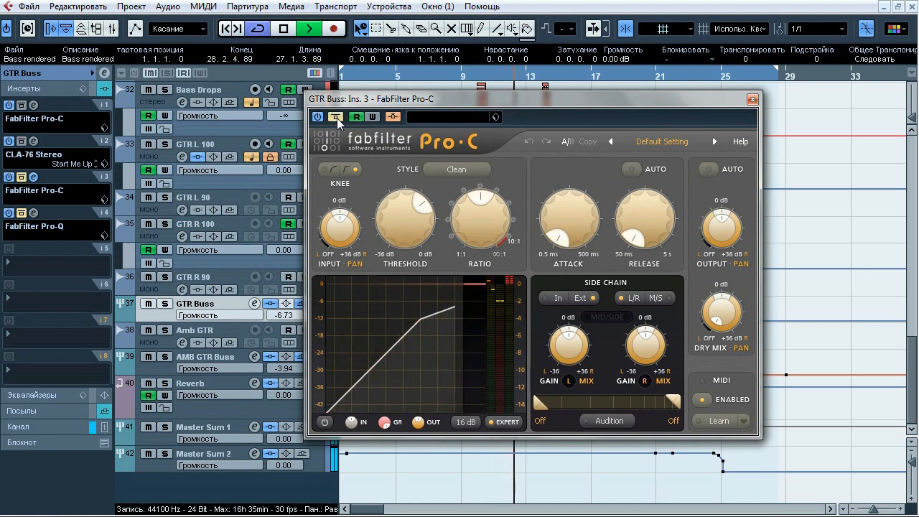
click(337, 117)
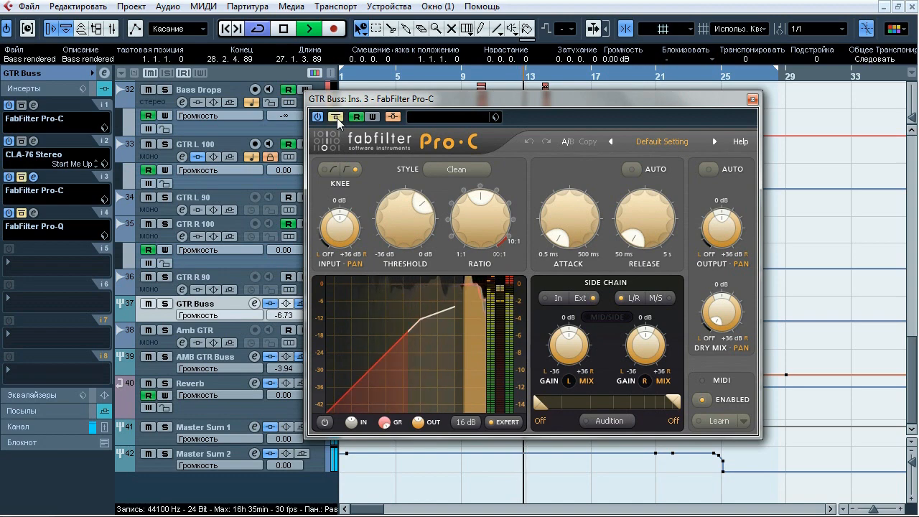
click(291, 33)
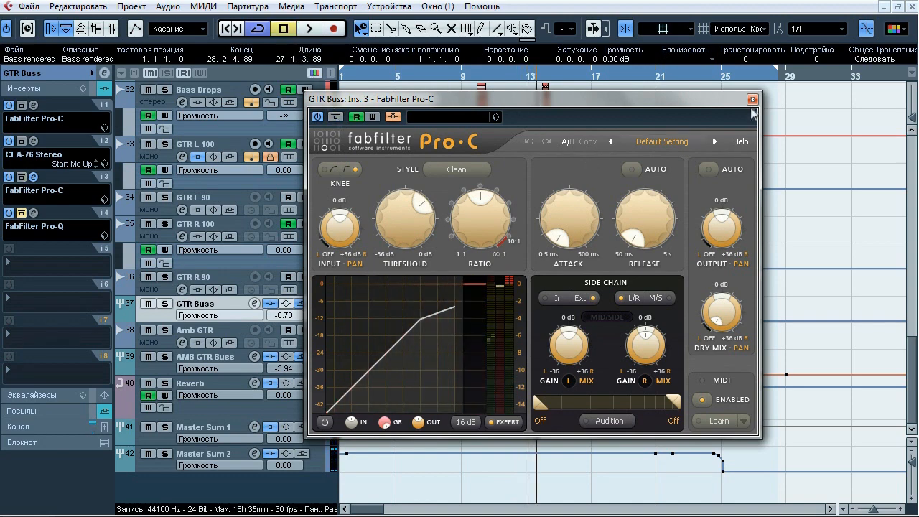
click(752, 100)
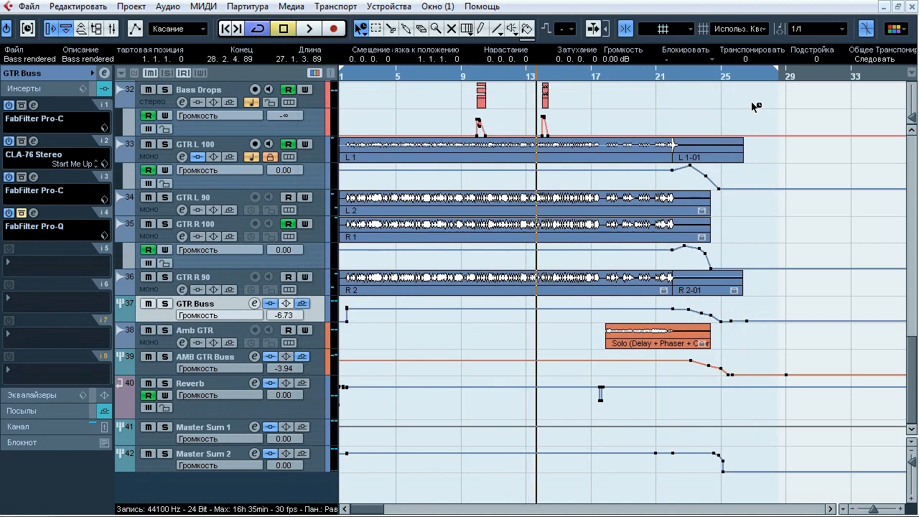
Open FabFilter Pro-Q from insert 4 and audition the equalizer active and bypassed, with GTR Buss soloed and in the full mix.
click(33, 212)
drag(412, 134, 417, 100)
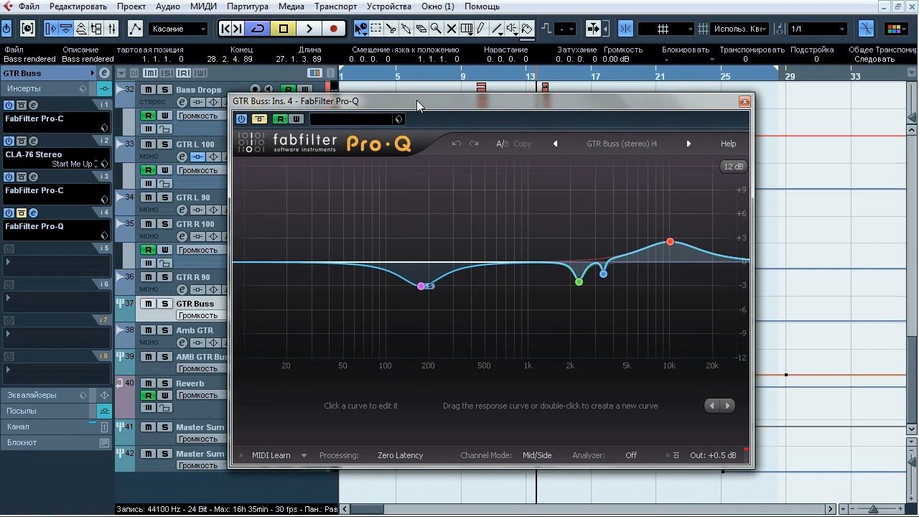
click(165, 304)
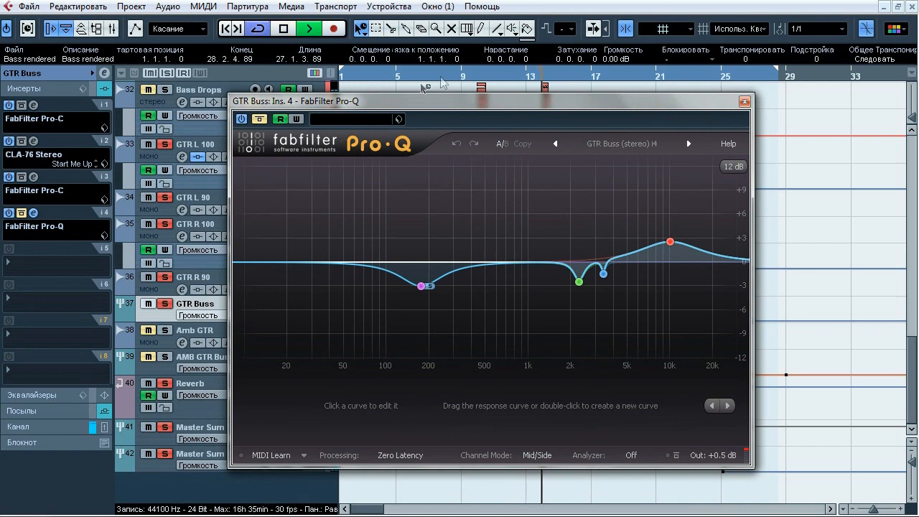
click(264, 120)
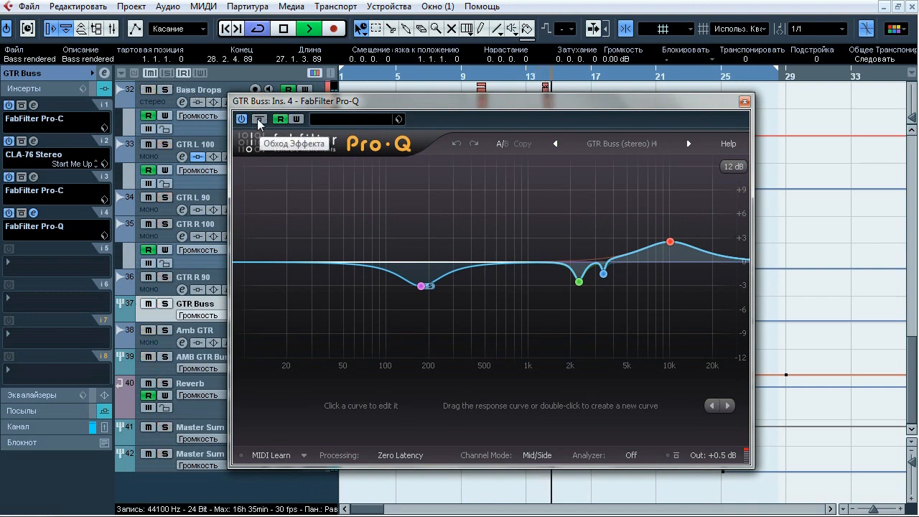
click(258, 119)
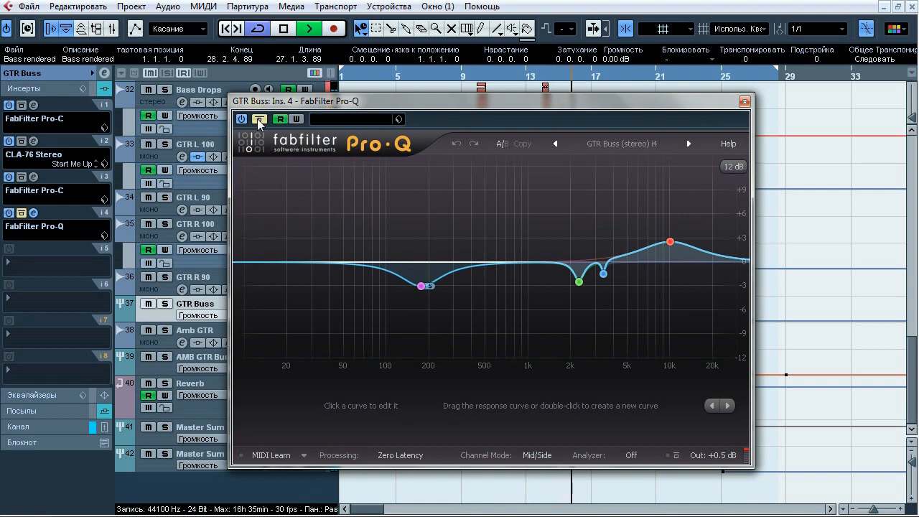
Solo GTR Buss and listen in isolation to the Pro-Q bands, from the low-mid cut to the 10031 Hz boost.
click(165, 304)
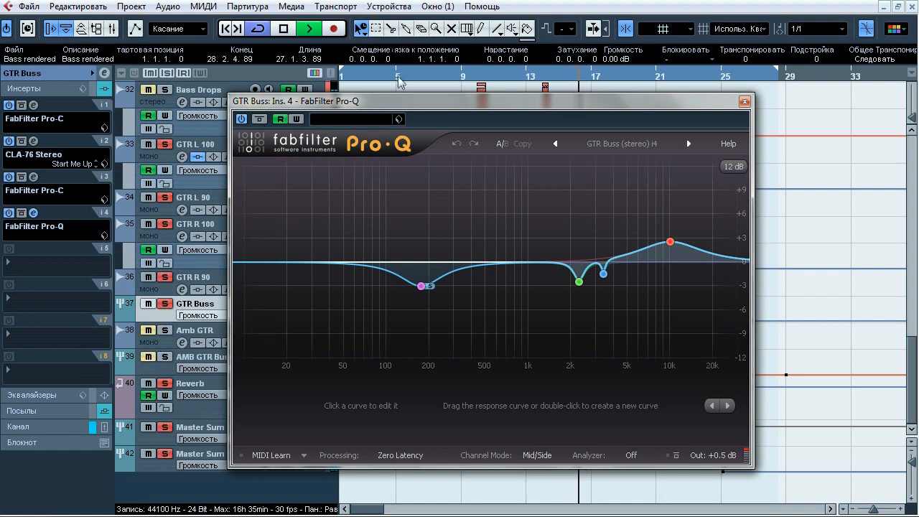
click(443, 310)
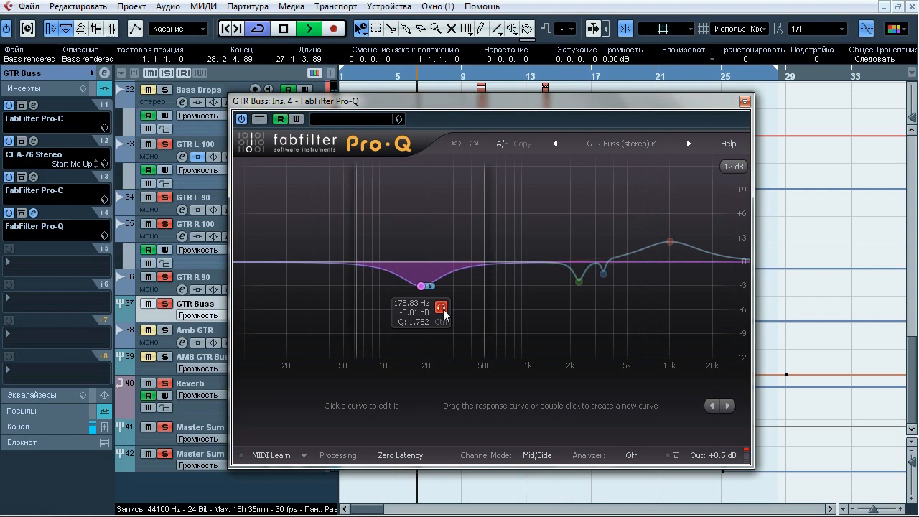
click(600, 308)
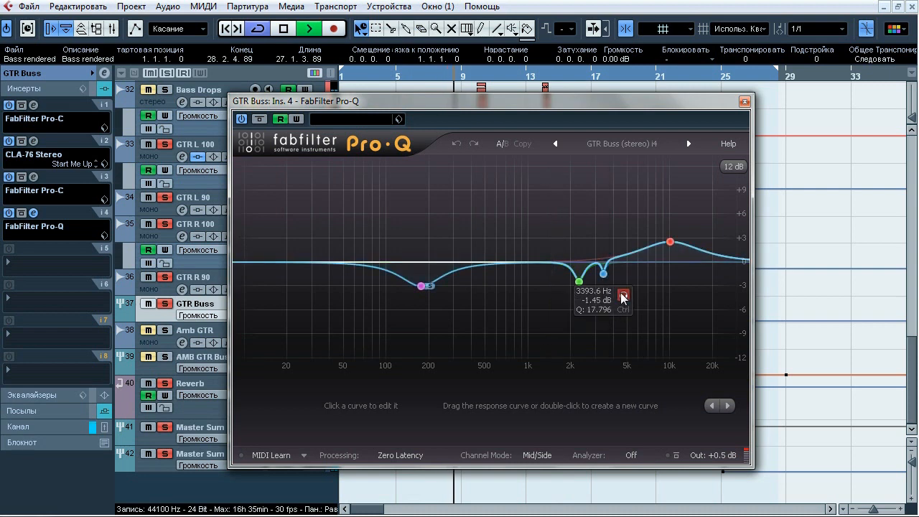
click(623, 297)
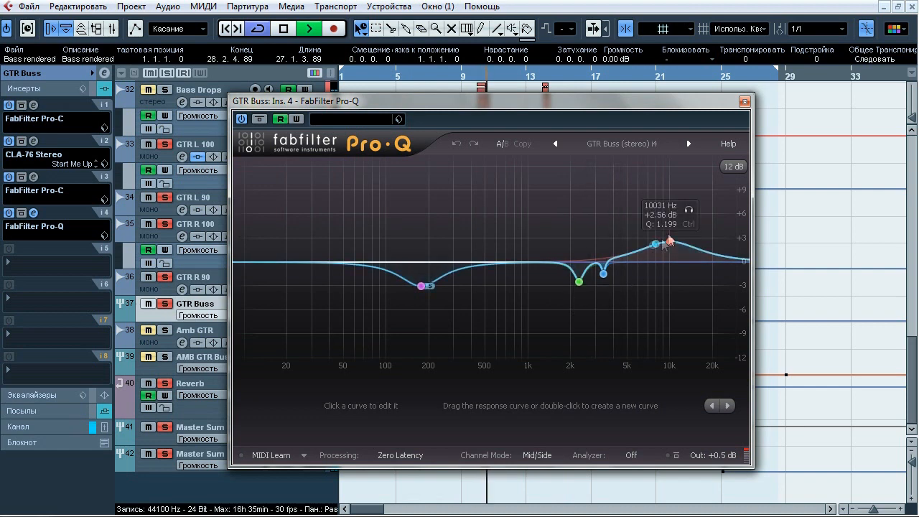
click(689, 209)
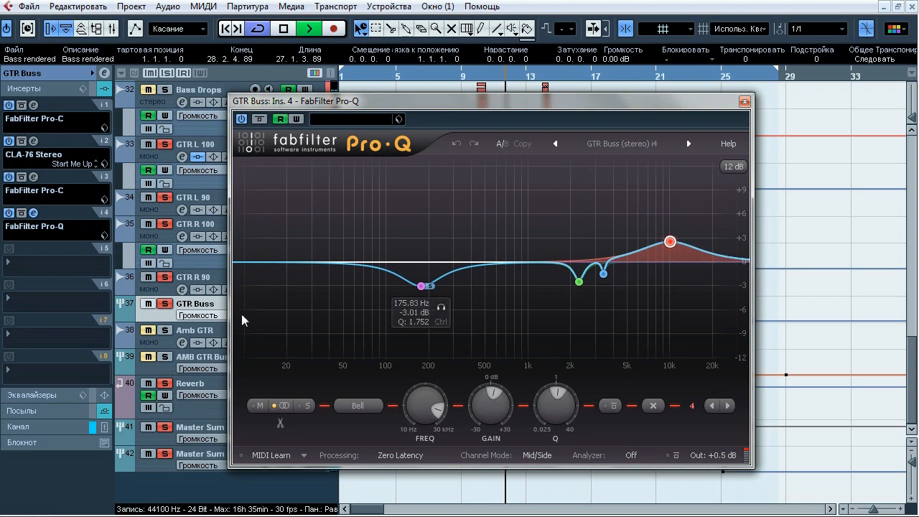
Compare the Pro-Q's 10031 Hz boost bypassed and active, listen to that band alone, stop playback and close the equalizer.
click(612, 406)
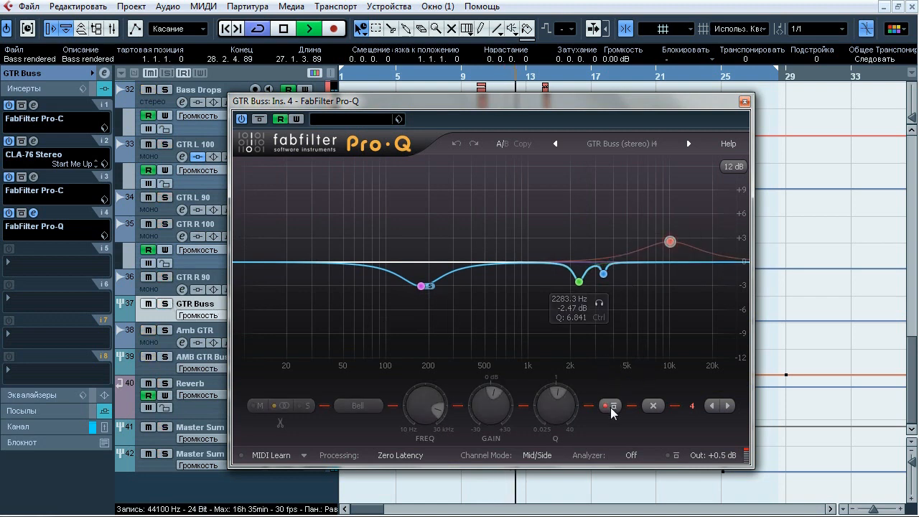
click(612, 407)
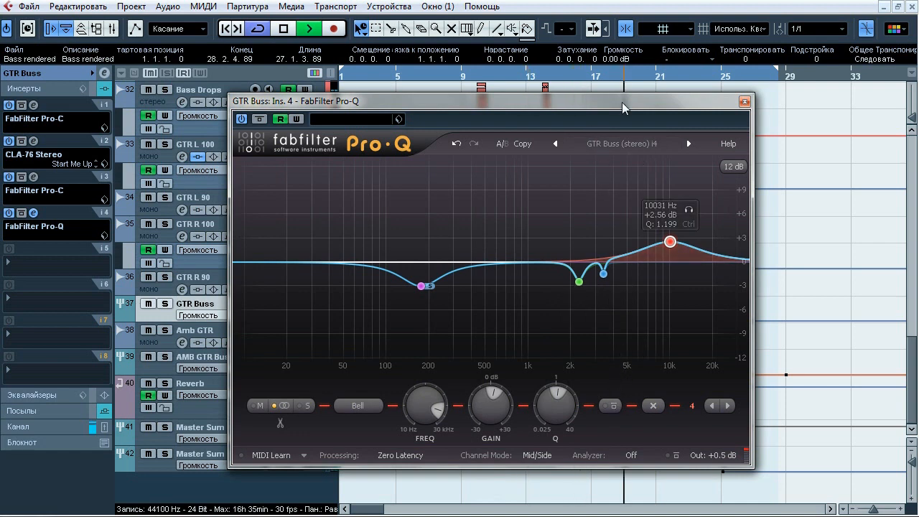
click(614, 406)
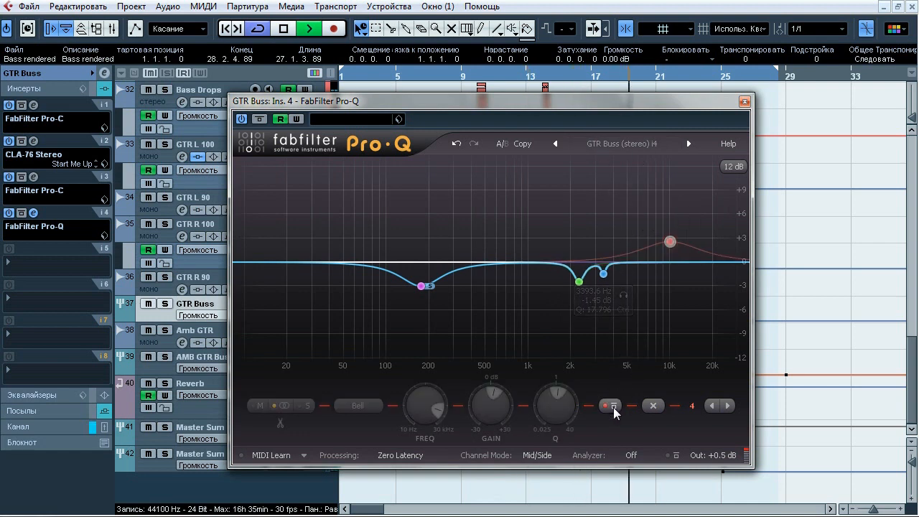
click(614, 407)
click(689, 209)
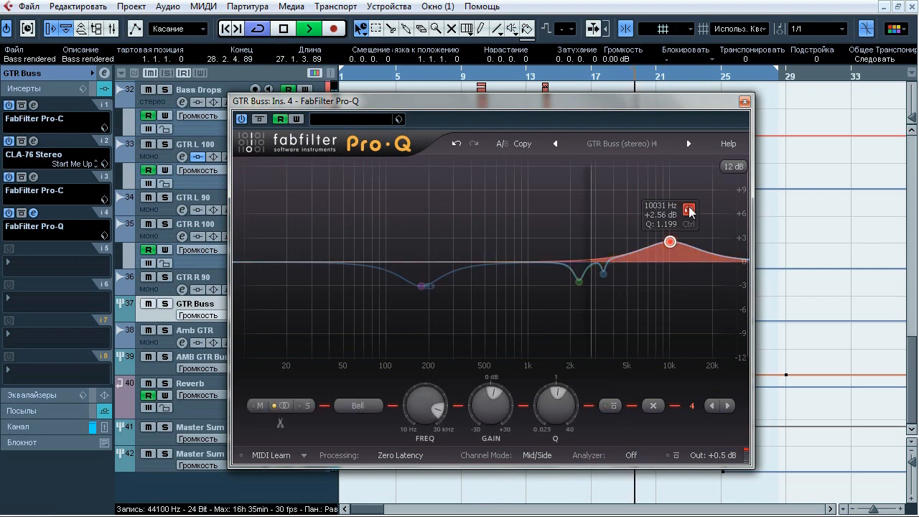
key(space)
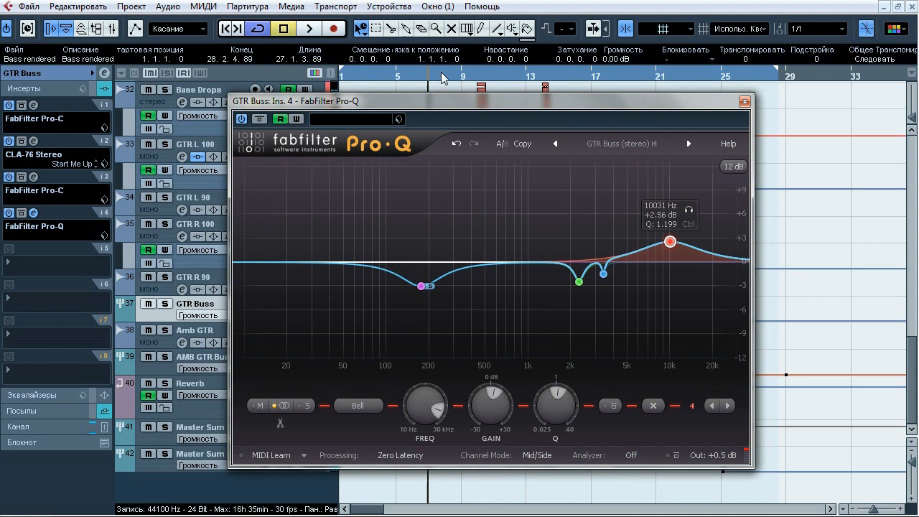
click(744, 102)
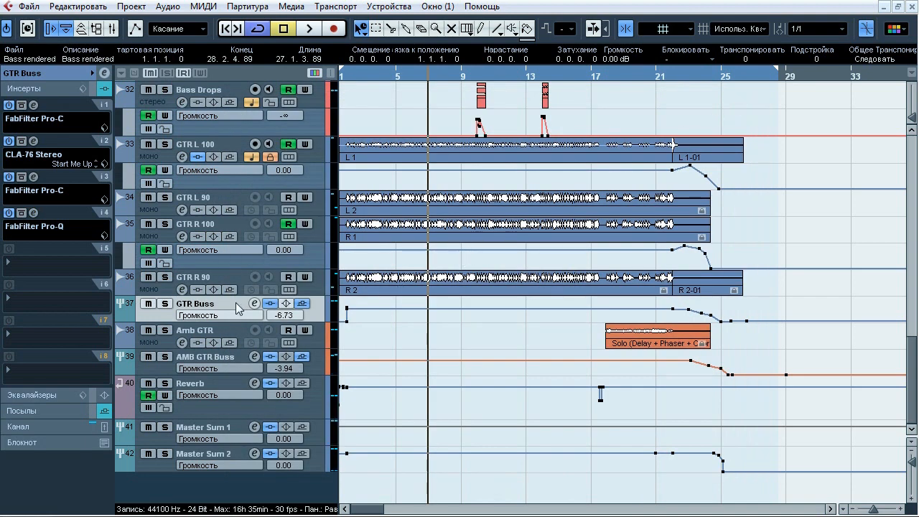
Check the output routing and sends of GTR Buss, solo it and audition it with the Reverb send off and on.
click(77, 74)
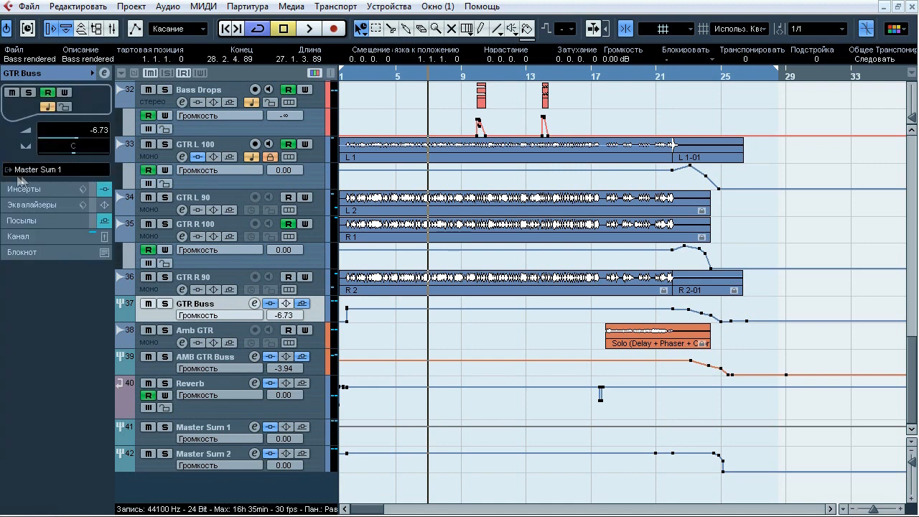
click(57, 221)
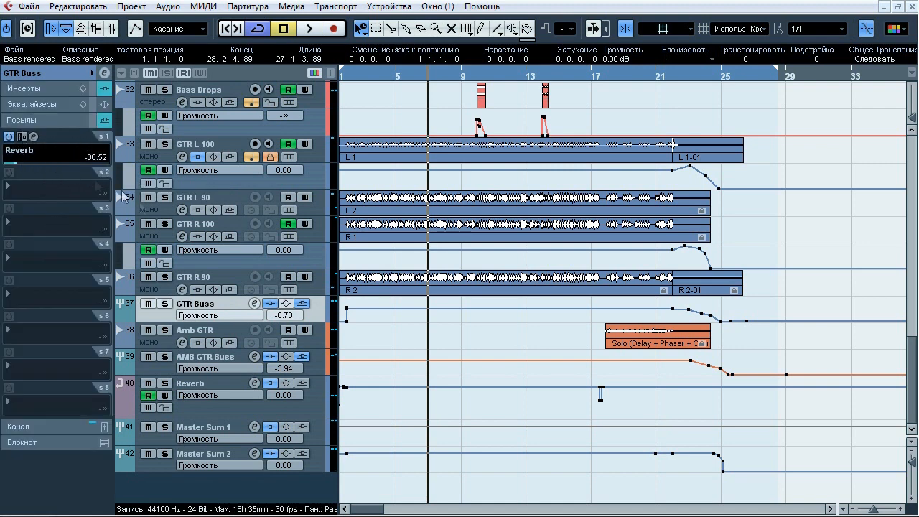
click(165, 303)
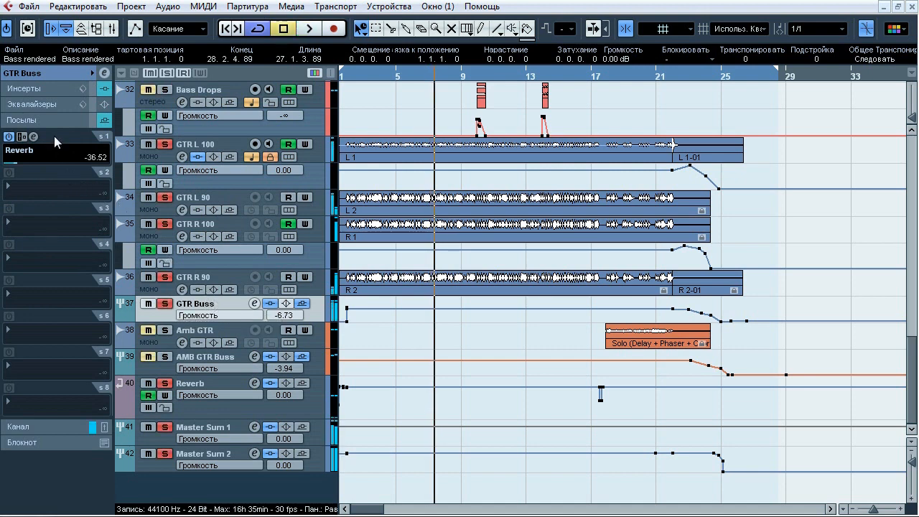
click(9, 136)
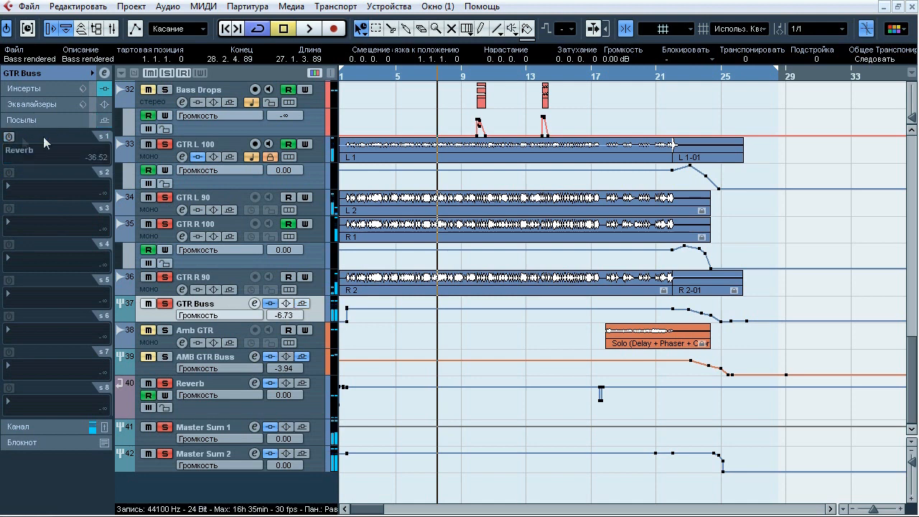
key(space)
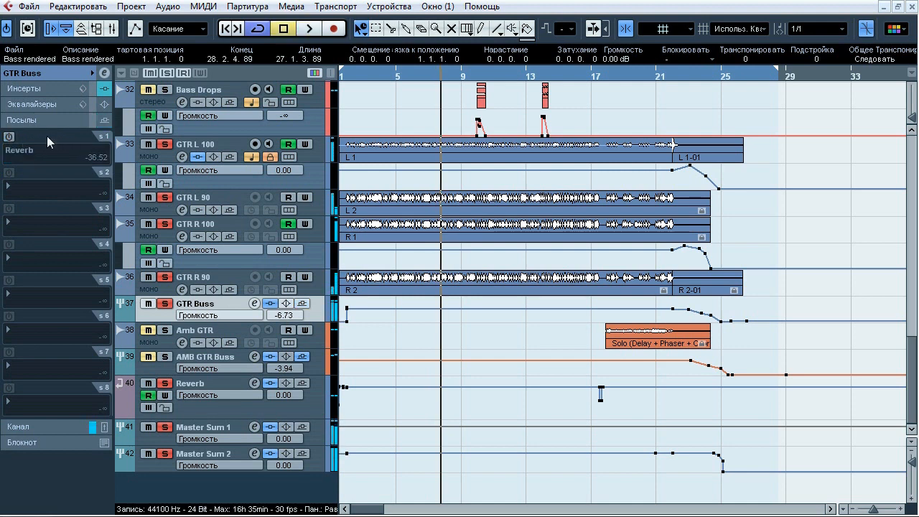
click(9, 136)
key(space)
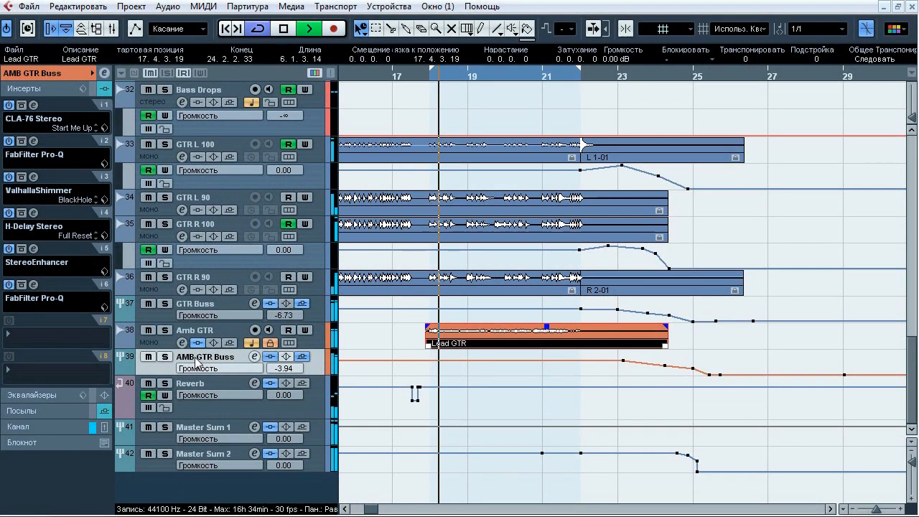
Audition the lead guitar on AMB GTR Buss by switching between the soloed bus and the full mix during playback.
click(166, 357)
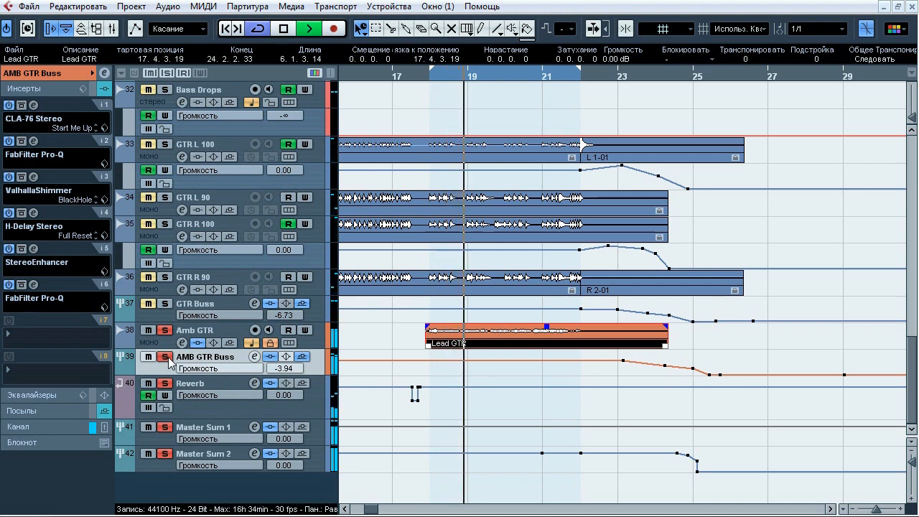
click(167, 357)
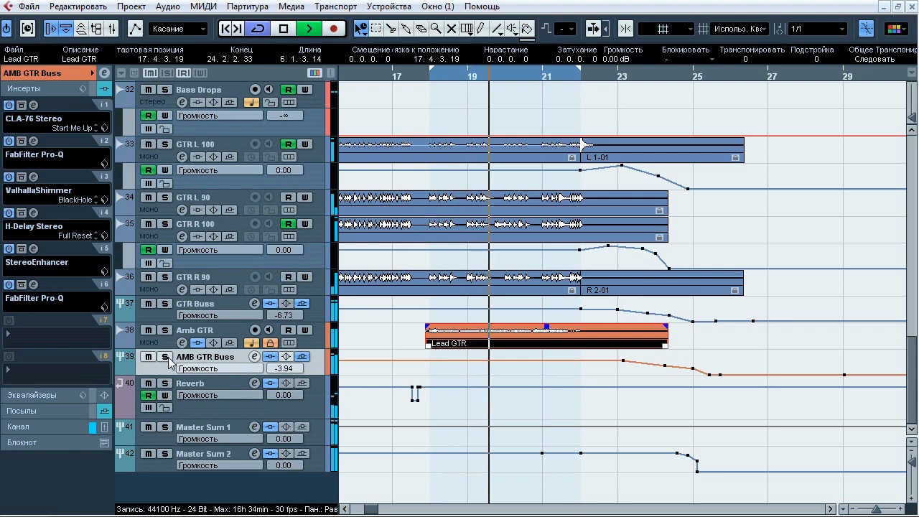
click(166, 357)
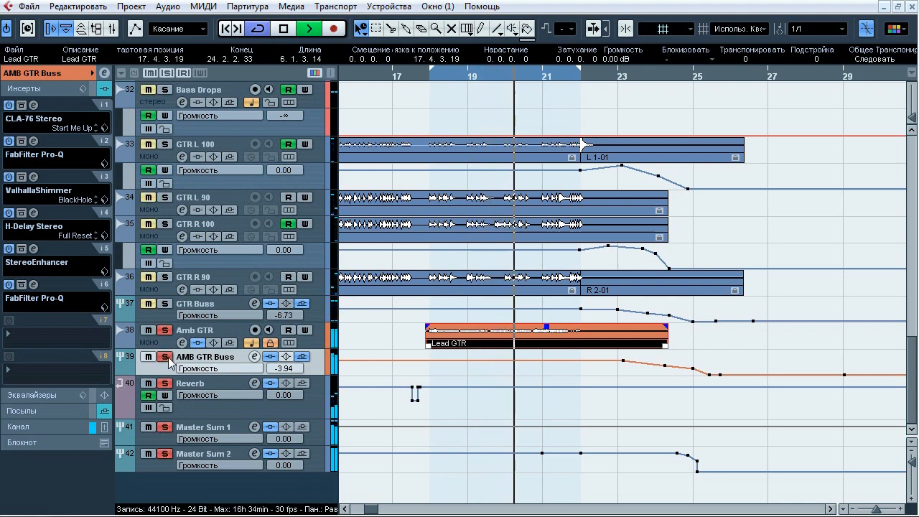
click(167, 357)
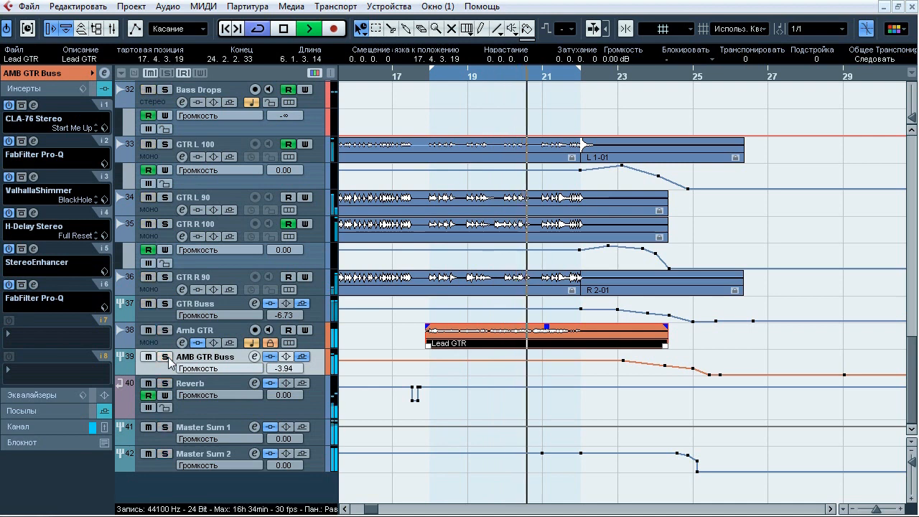
click(590, 118)
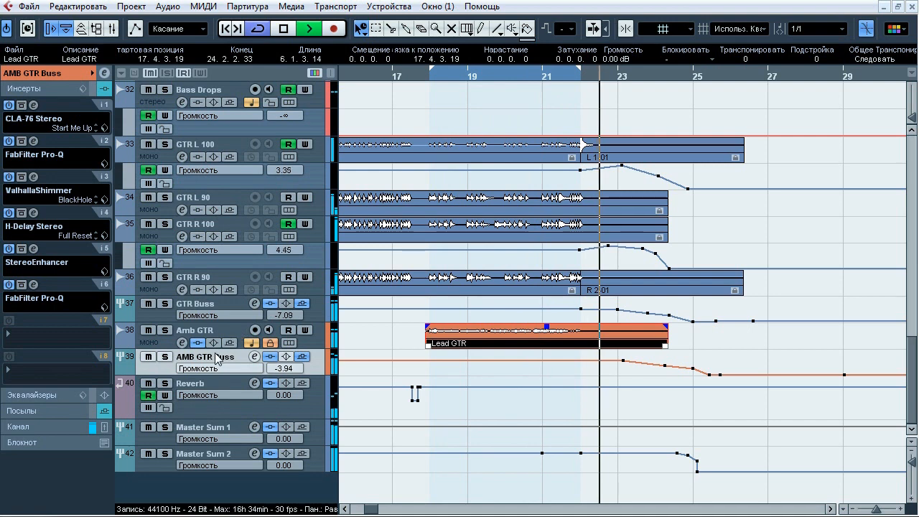
click(166, 356)
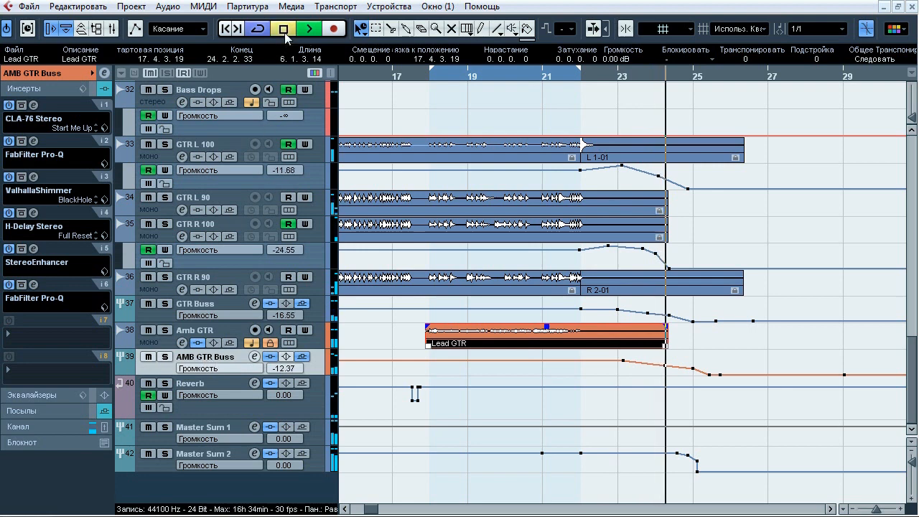
With the playhead back at bar 18, bypass all inserts on AMB GTR Buss and show the insert chain of Amb GTR.
click(430, 83)
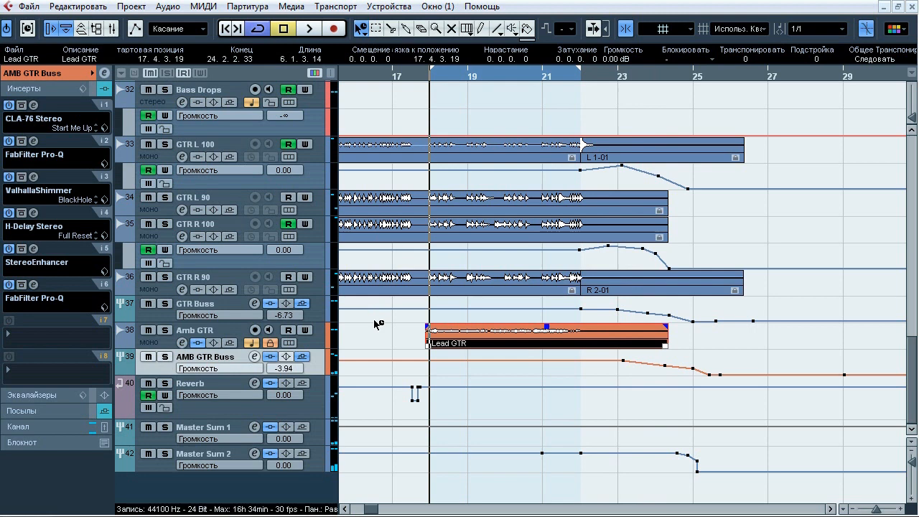
click(270, 357)
click(217, 335)
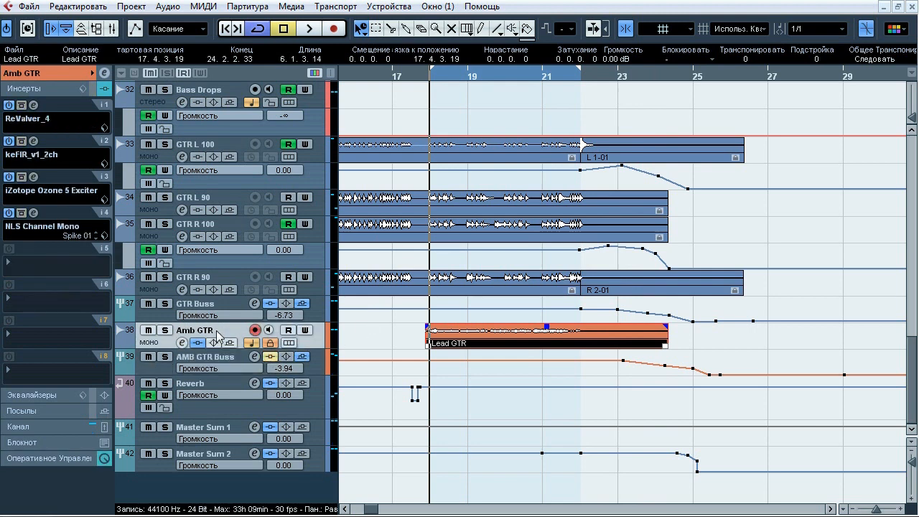
Check the output routing of Amb GTR and AMB GTR Buss, and go back to the Amb GTR insert chain.
click(76, 74)
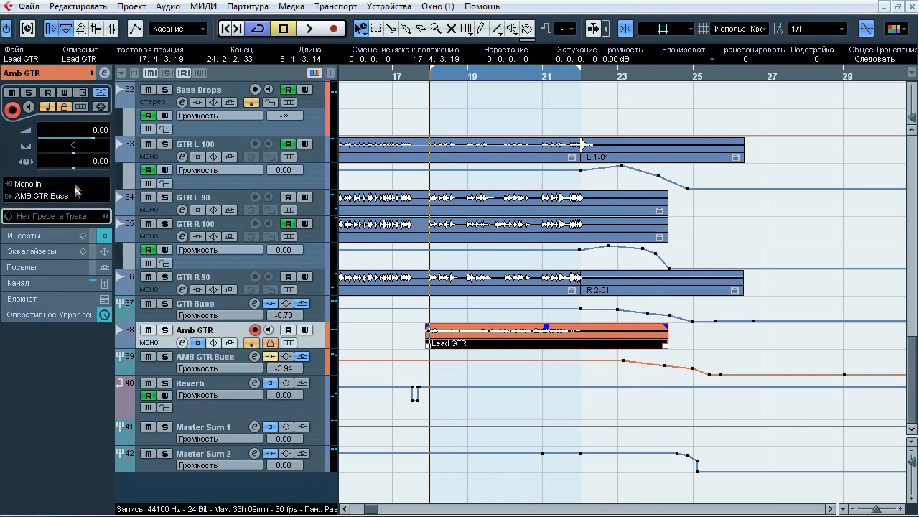
click(63, 238)
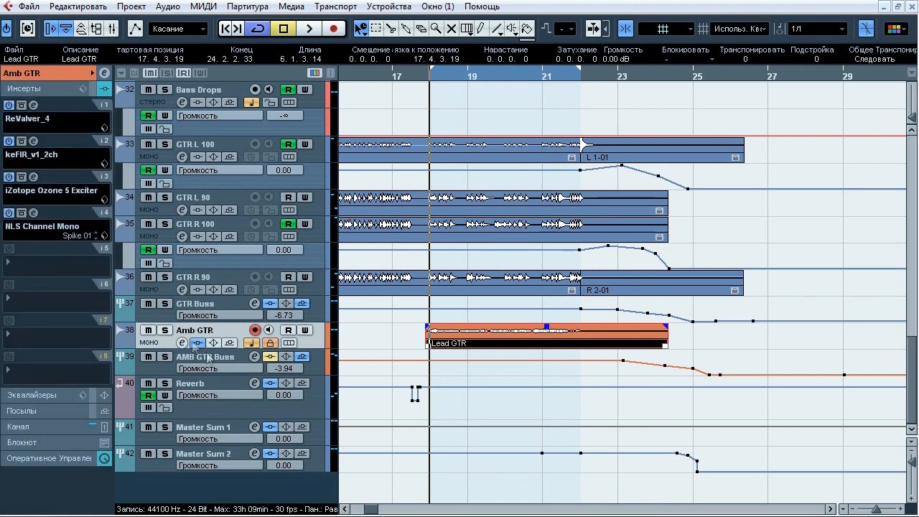
click(56, 77)
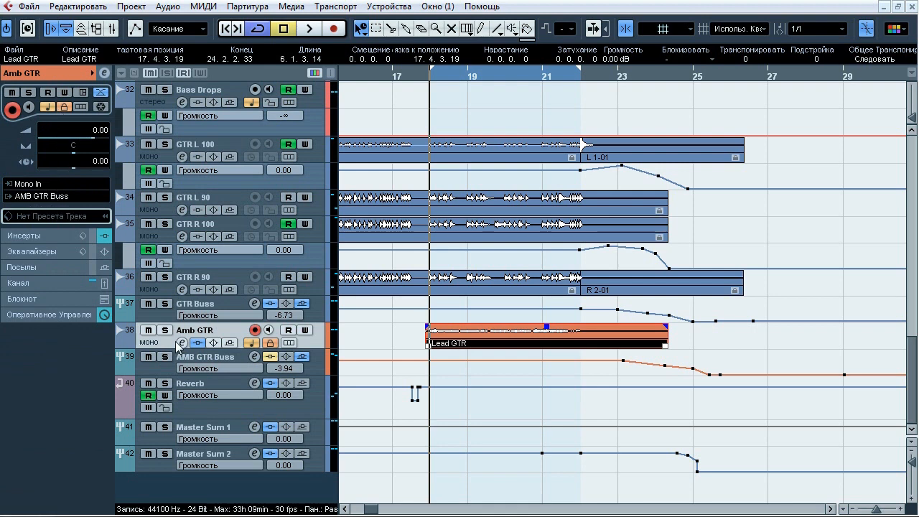
click(191, 361)
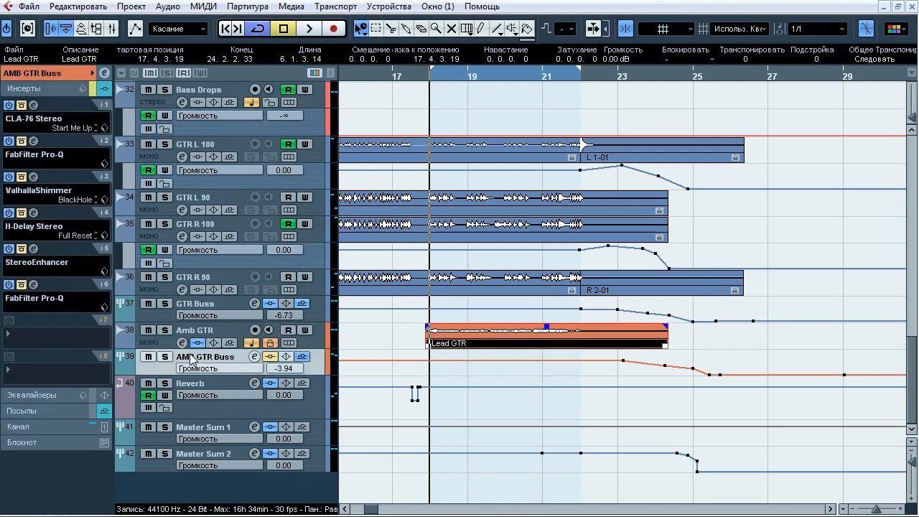
click(67, 75)
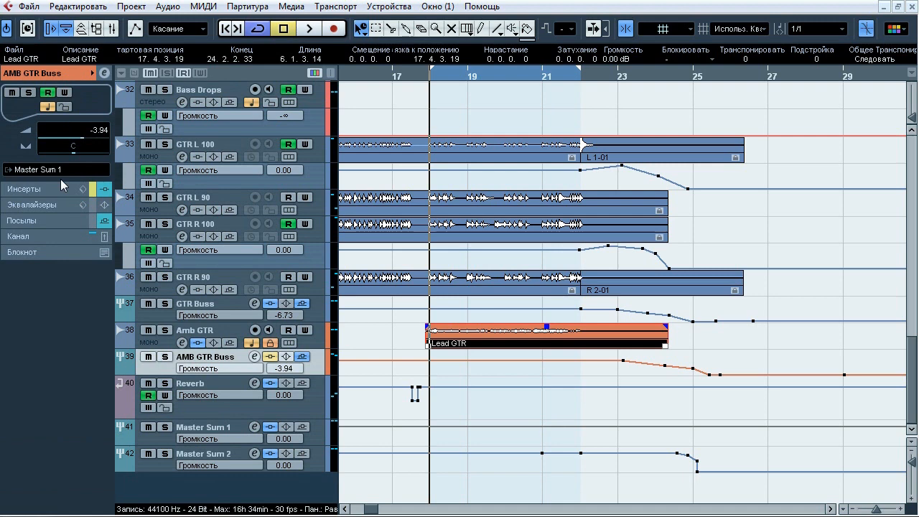
click(195, 336)
click(32, 188)
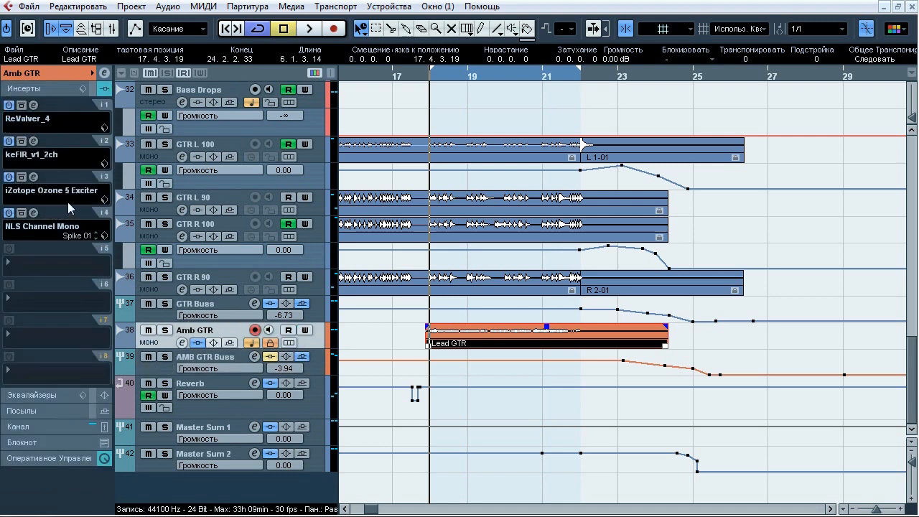
Play the full mix, solo Amb GTR to hear it without bus processing, stop, and select AMB GTR Buss with the playhead at bar 18.
click(313, 32)
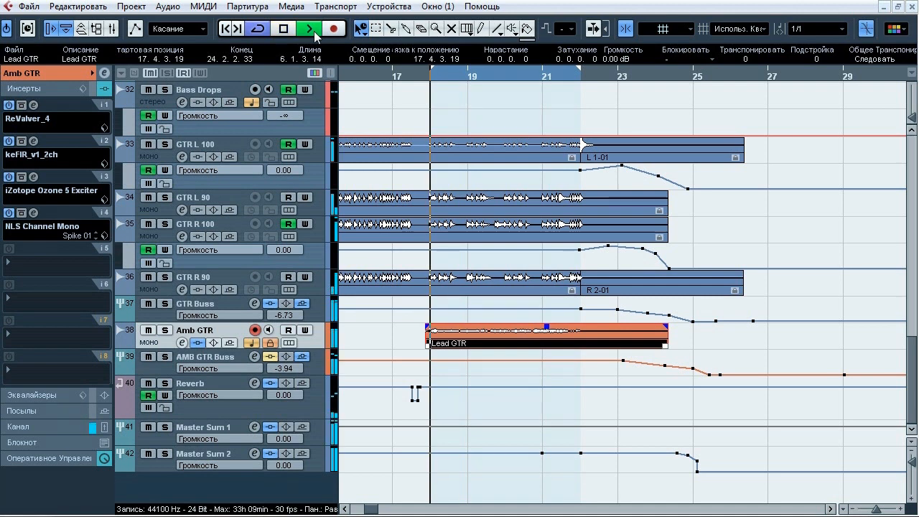
click(164, 330)
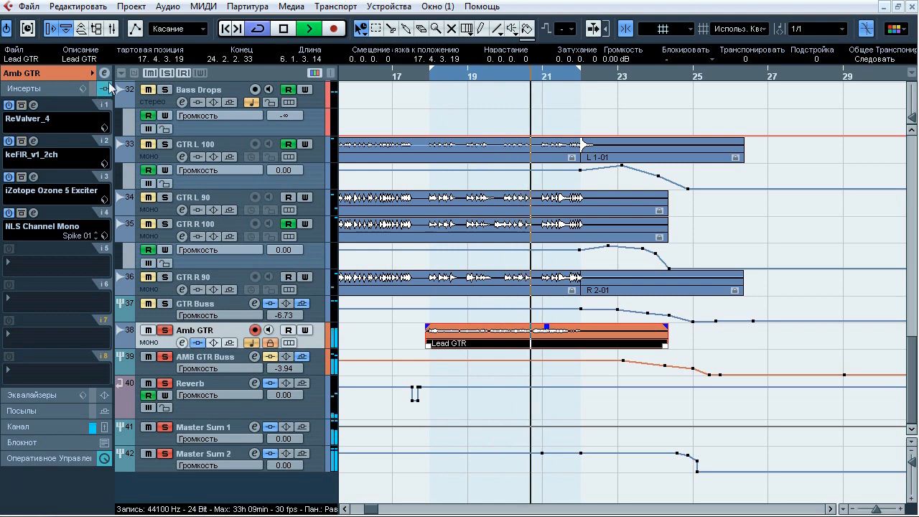
click(288, 32)
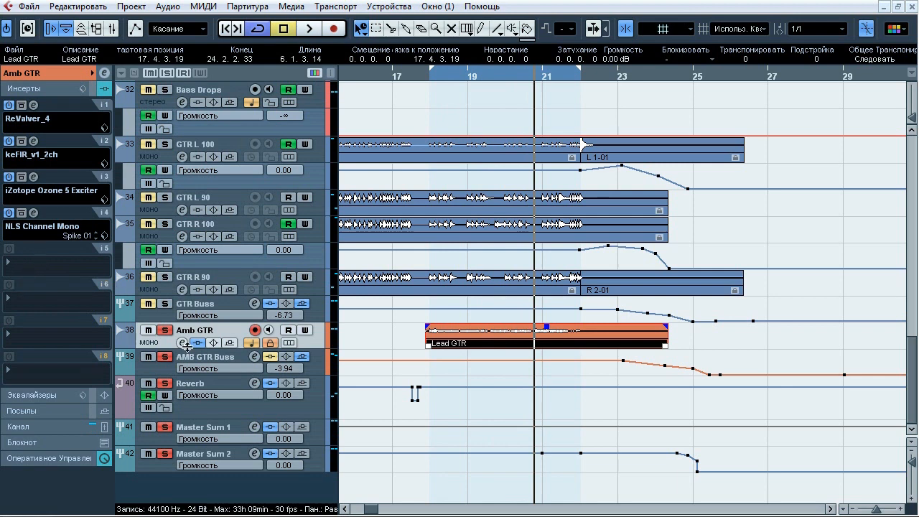
click(201, 361)
click(433, 77)
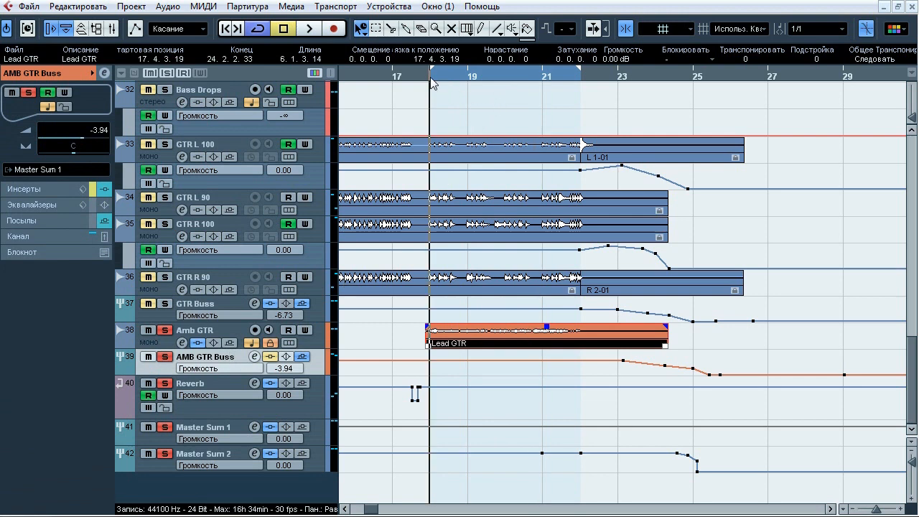
Show the insert chain of AMB GTR Buss, compare it bypassed and active during playback, and stop with all inserts bypassed.
click(57, 189)
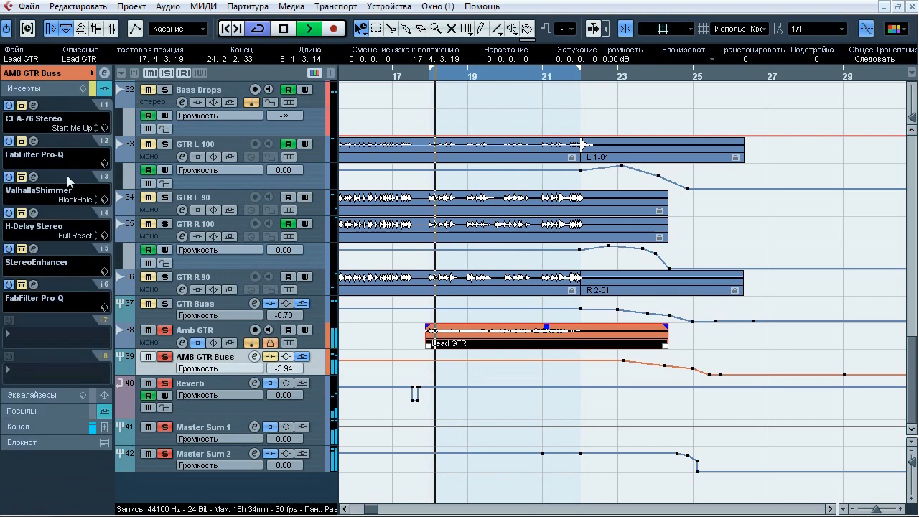
click(93, 92)
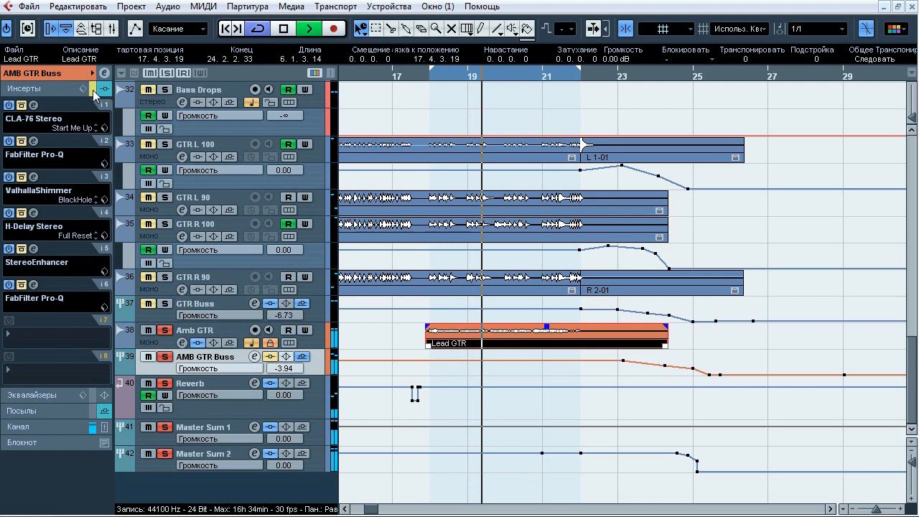
click(94, 91)
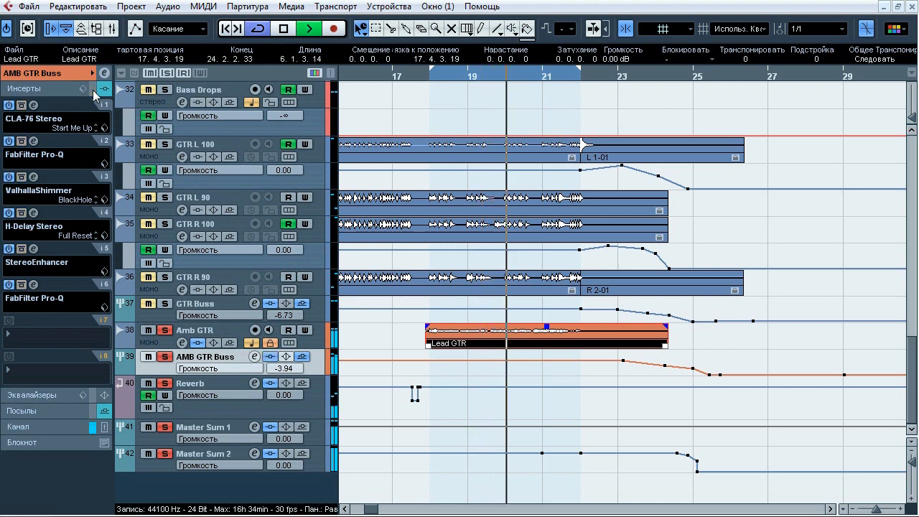
click(93, 91)
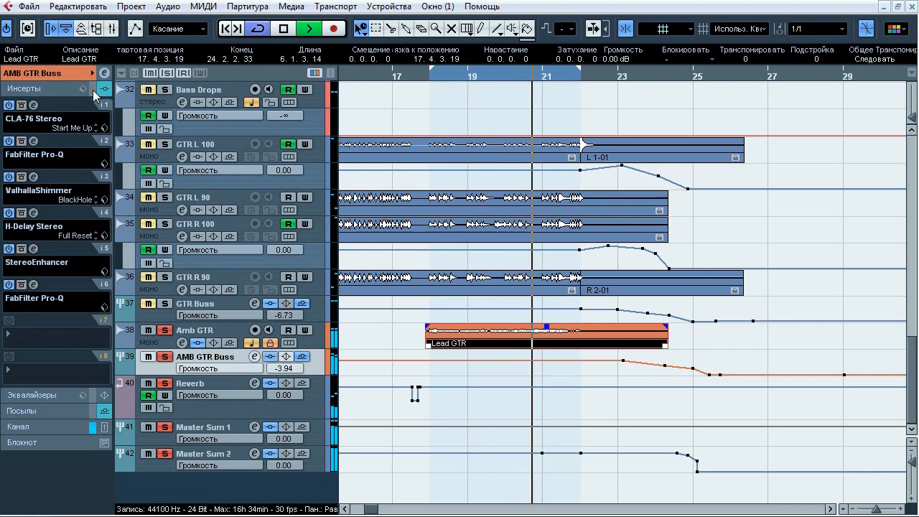
click(283, 30)
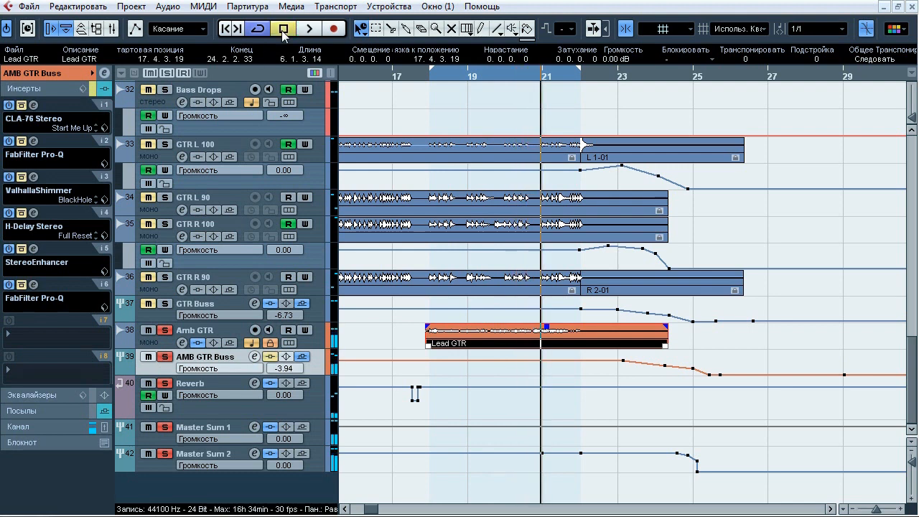
Open the CLA-76 Stereo compressor on AMB GTR Buss, check the GTR Buss insert chain, return to AMB GTR Buss, and start playback.
click(33, 105)
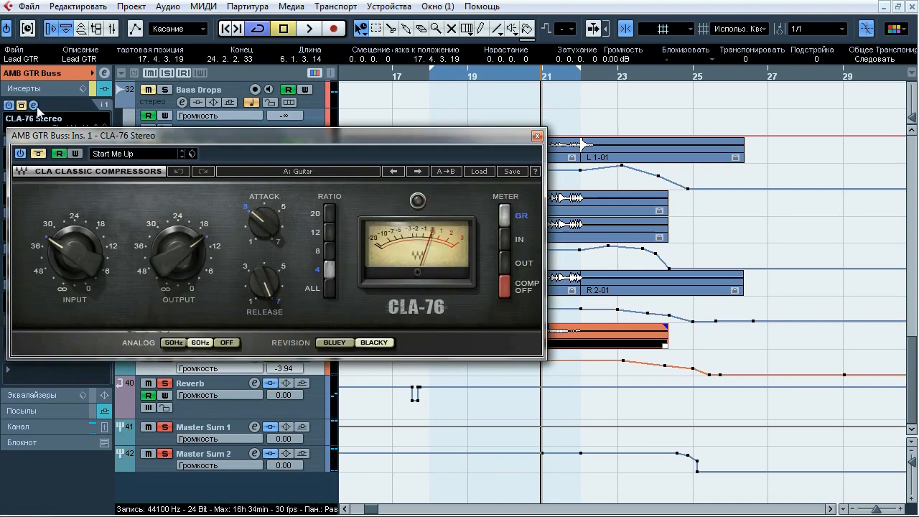
drag(150, 142, 422, 128)
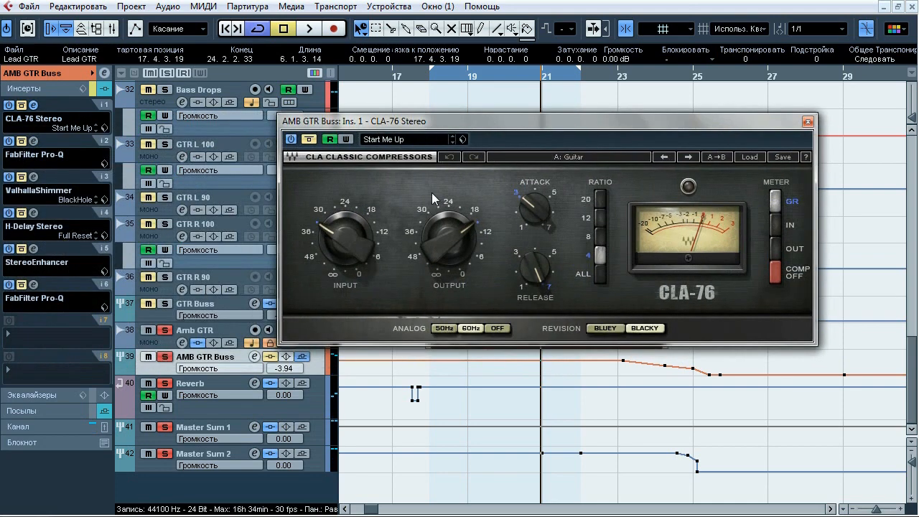
click(210, 303)
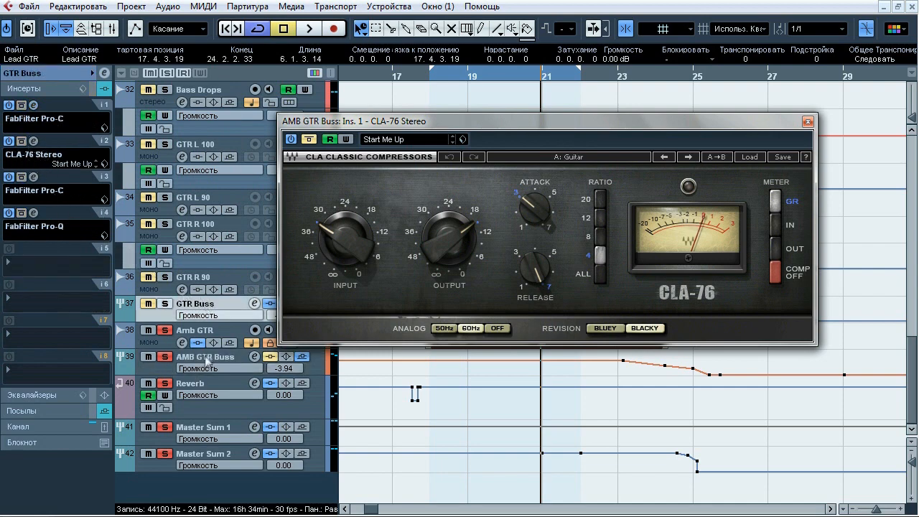
click(207, 362)
drag(540, 121, 202, 101)
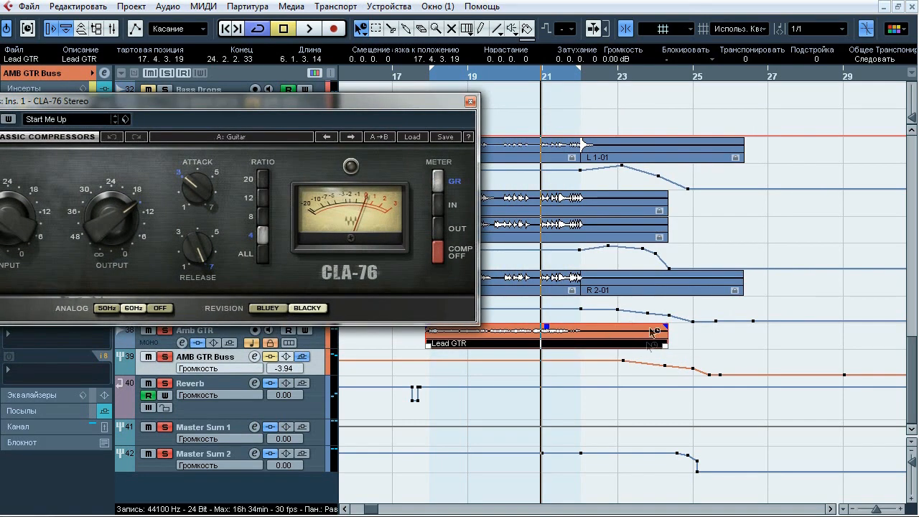
drag(335, 108, 528, 116)
key(space)
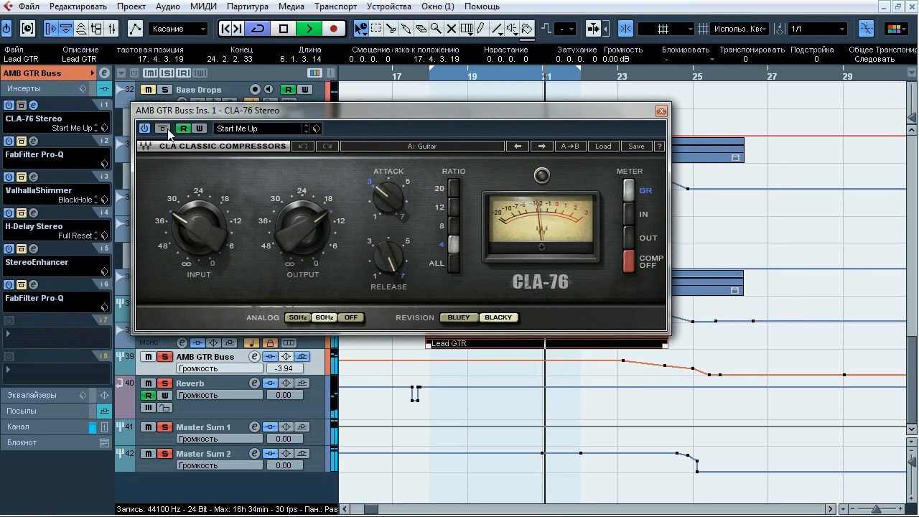
Compare the lead guitar with CLA-76 Stereo bypassed and active, stop playback with the compressor active, and close its window.
click(163, 129)
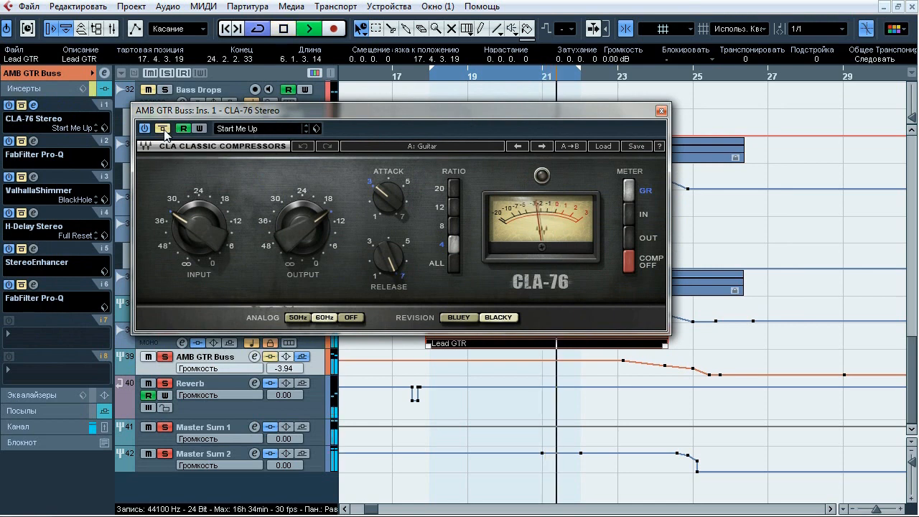
drag(166, 111, 61, 107)
click(57, 127)
click(57, 126)
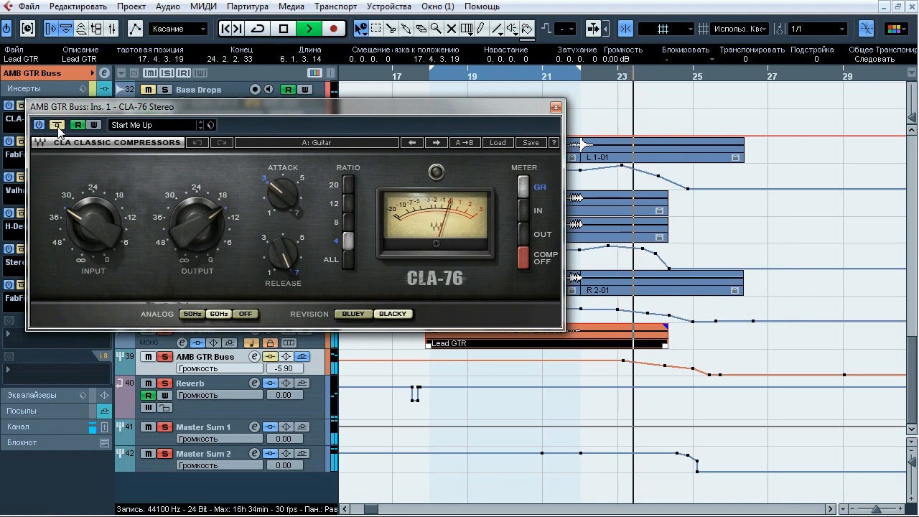
click(58, 127)
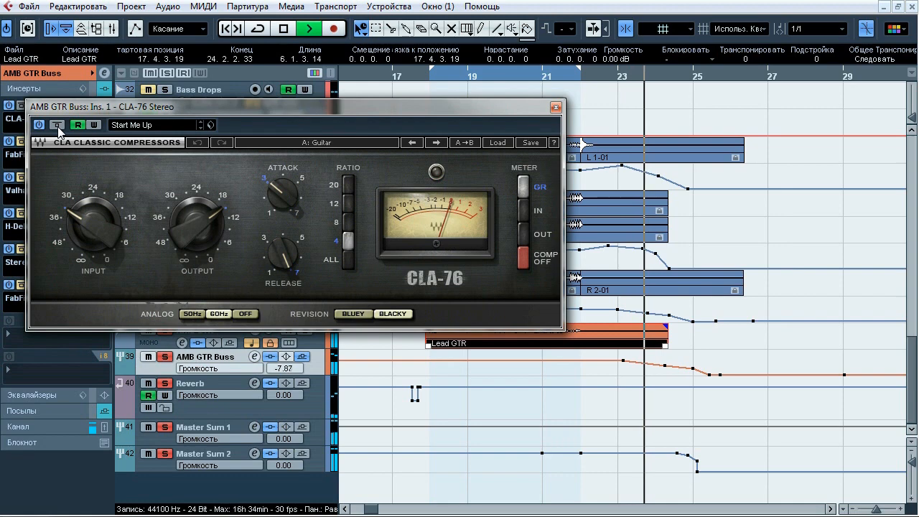
click(58, 126)
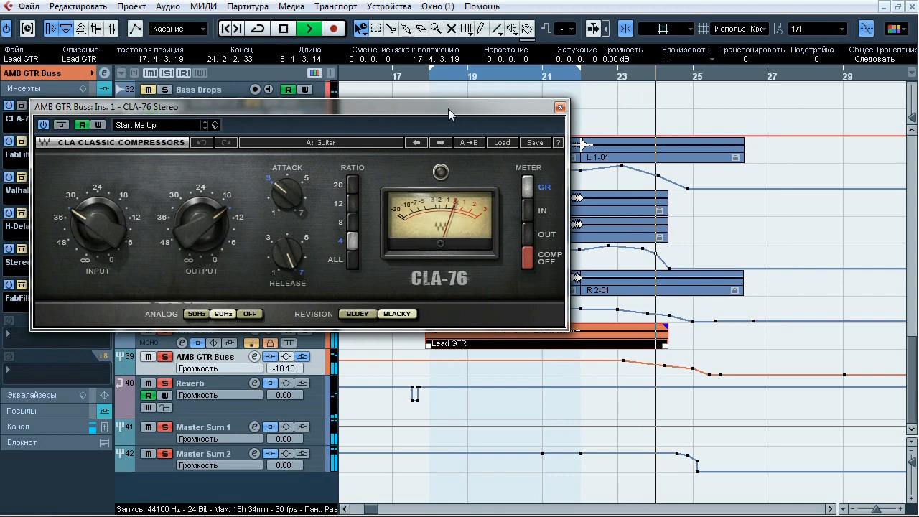
drag(426, 109, 595, 110)
key(space)
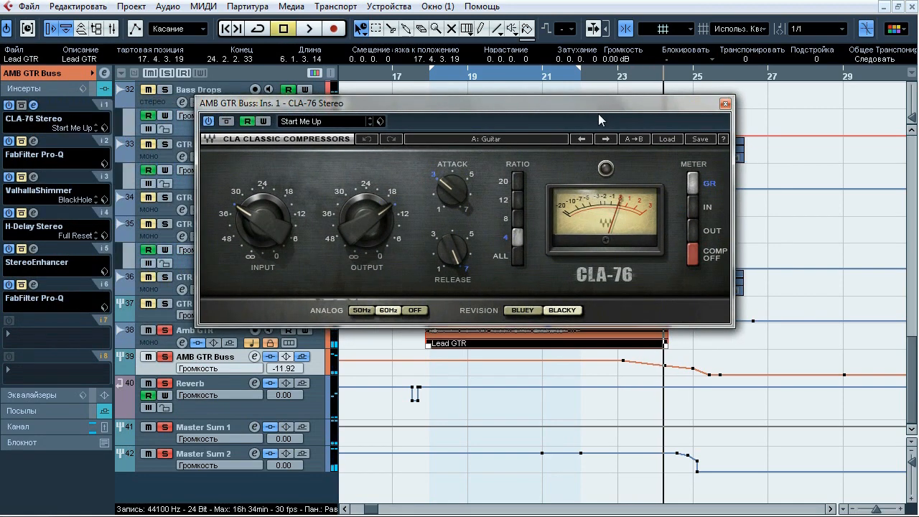
click(725, 104)
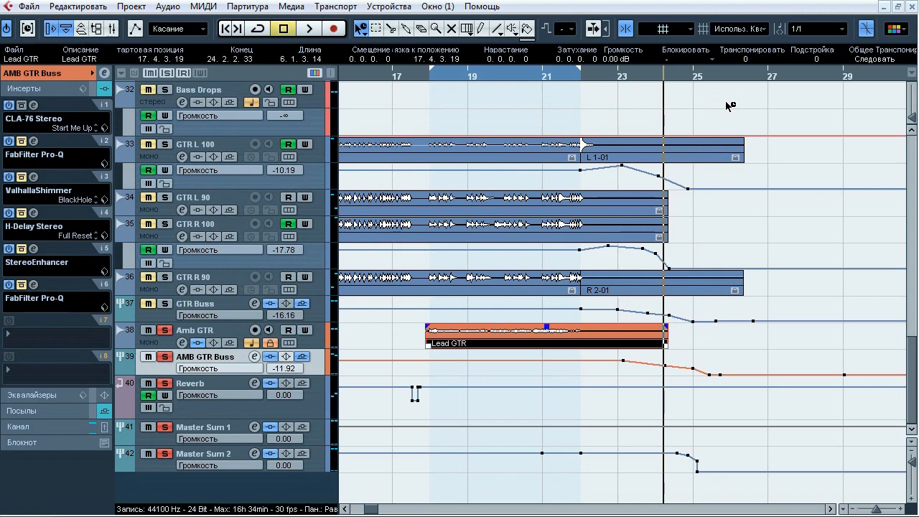
Open FabFilter Pro-Q in insert 2 of AMB GTR Buss and play the lead guitar passage with the equalizer active.
click(33, 141)
drag(409, 103, 369, 85)
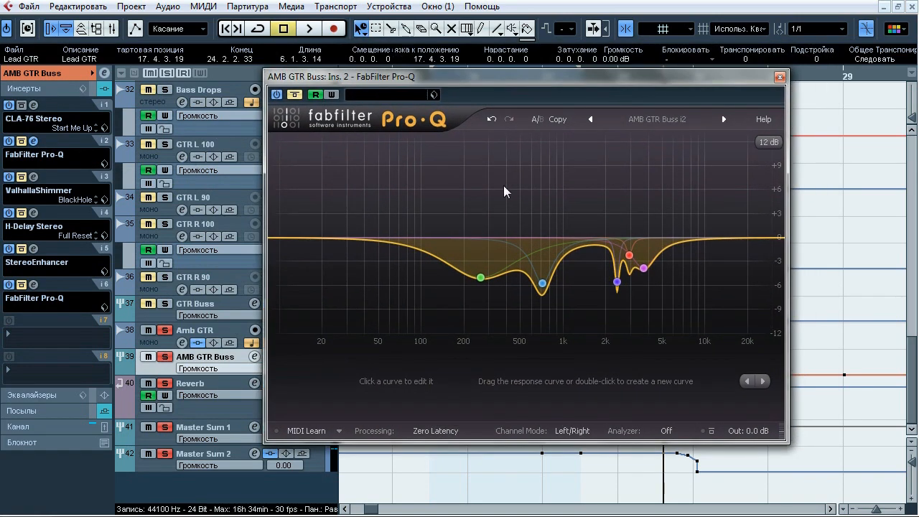
drag(431, 76, 389, 76)
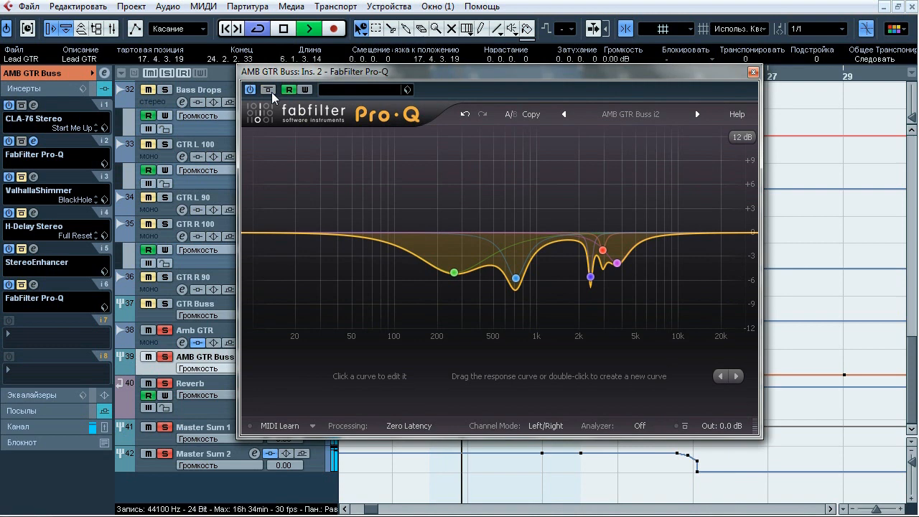
Solo the Pro-Q bands one by one during playback to hear the frequencies being cut, stop, and close the equalizer.
mouse_move(478, 299)
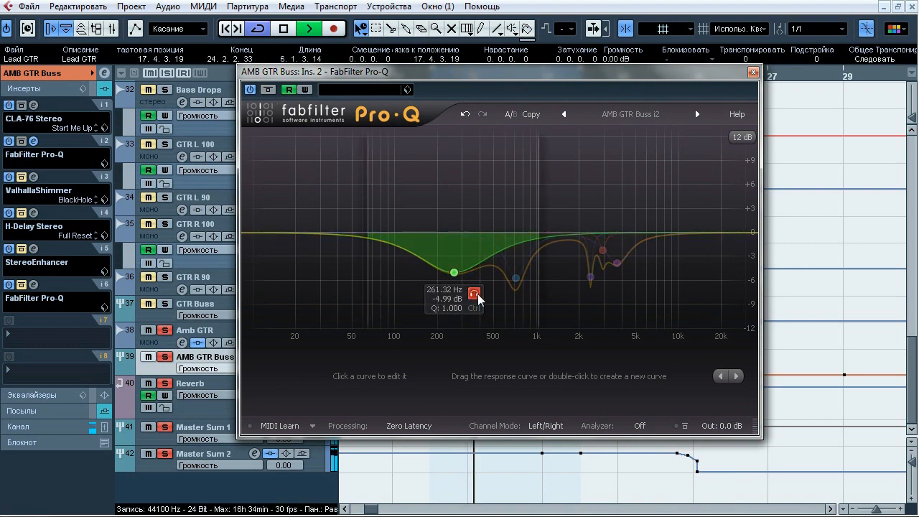
mouse_move(539, 303)
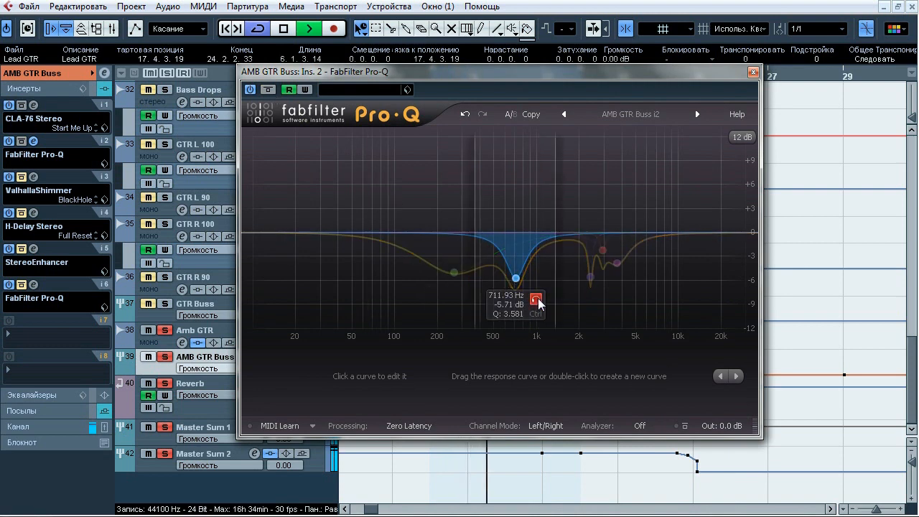
mouse_move(591, 276)
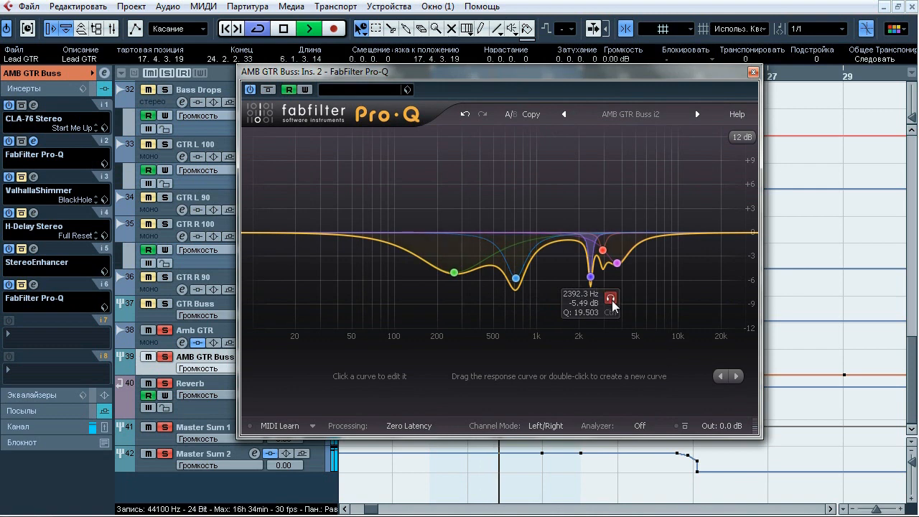
click(612, 301)
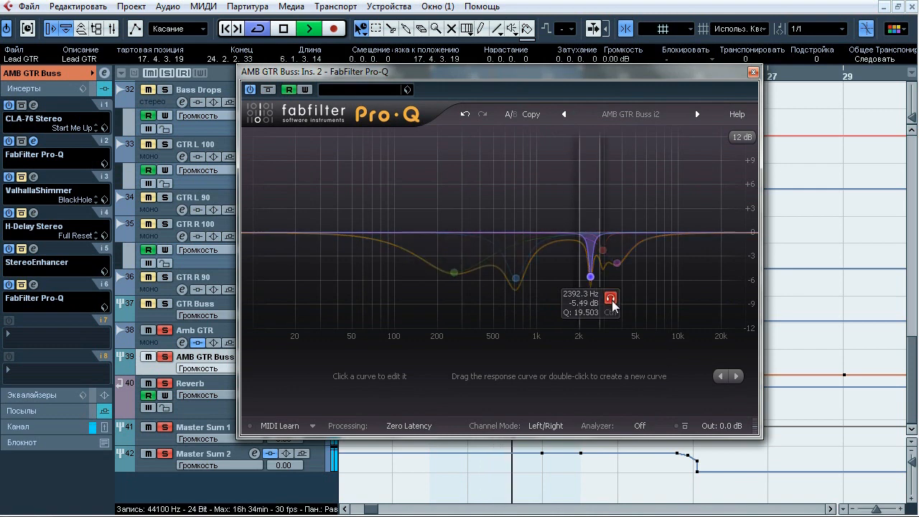
mouse_move(617, 263)
click(637, 286)
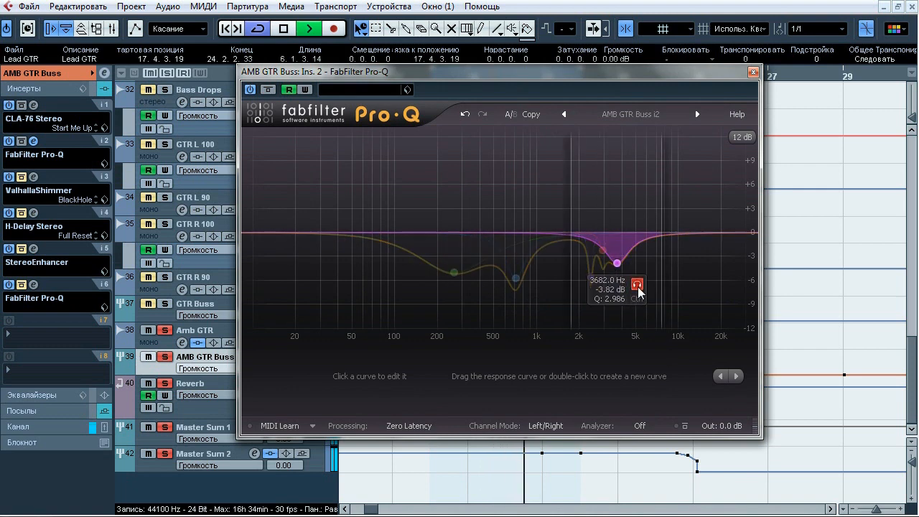
mouse_move(603, 250)
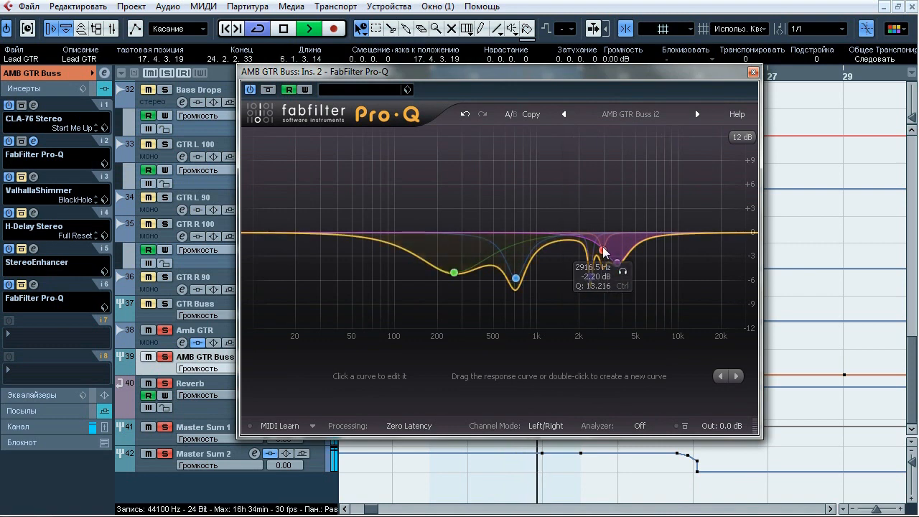
click(623, 272)
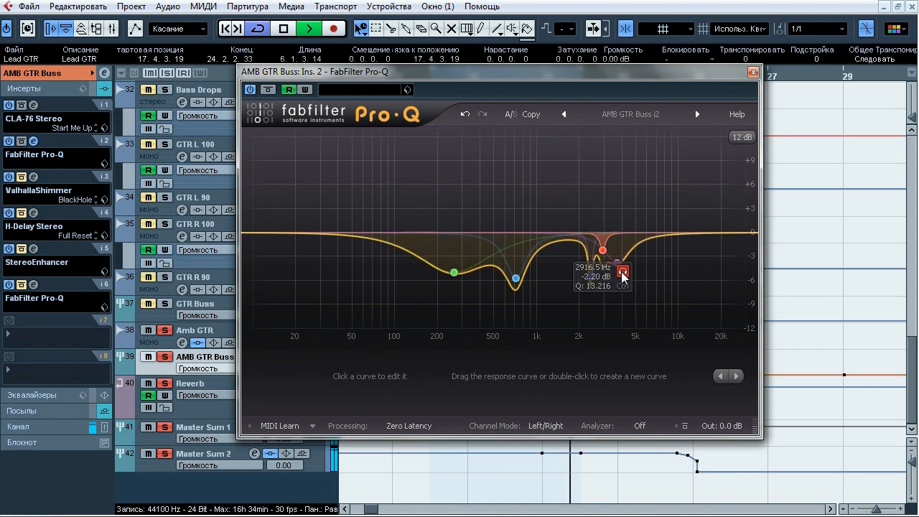
key(space)
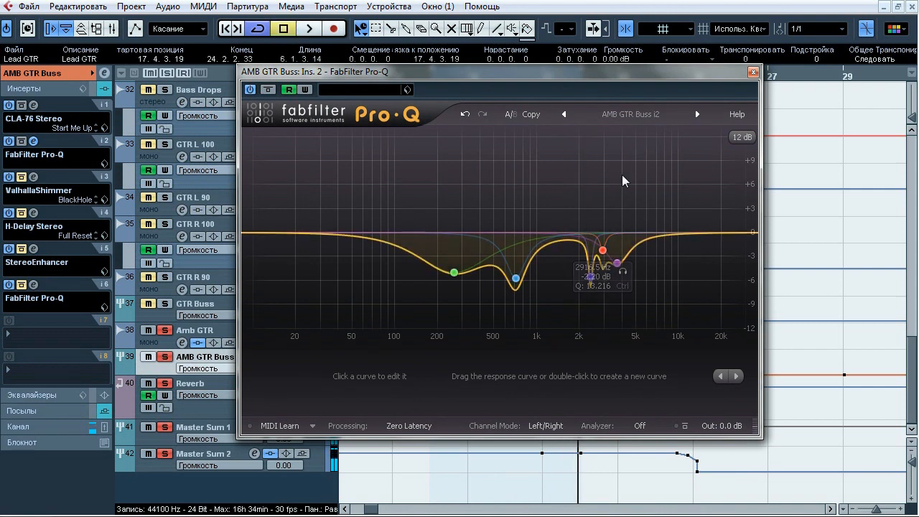
click(753, 72)
Compare the lead guitar with ValhallaShimmer on AMB GTR Buss bypassed and active, leave it active, stop playback, and close its window.
click(33, 177)
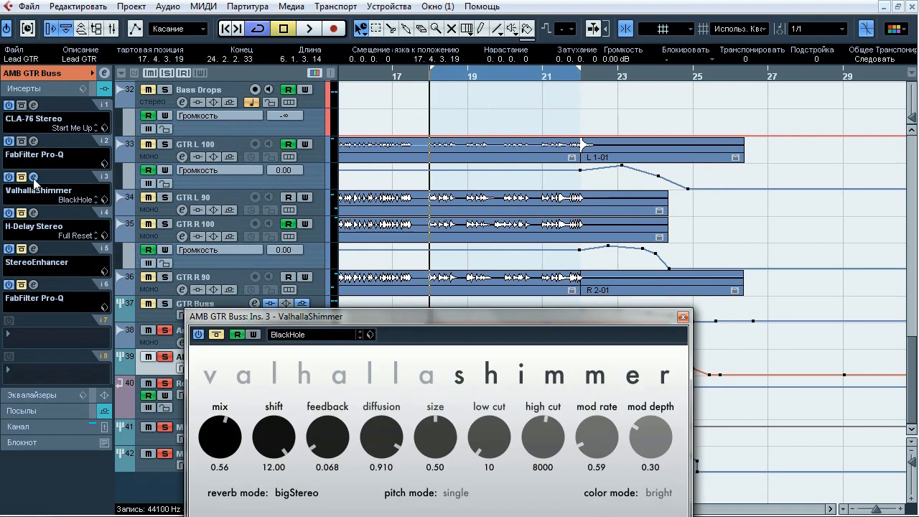
click(309, 30)
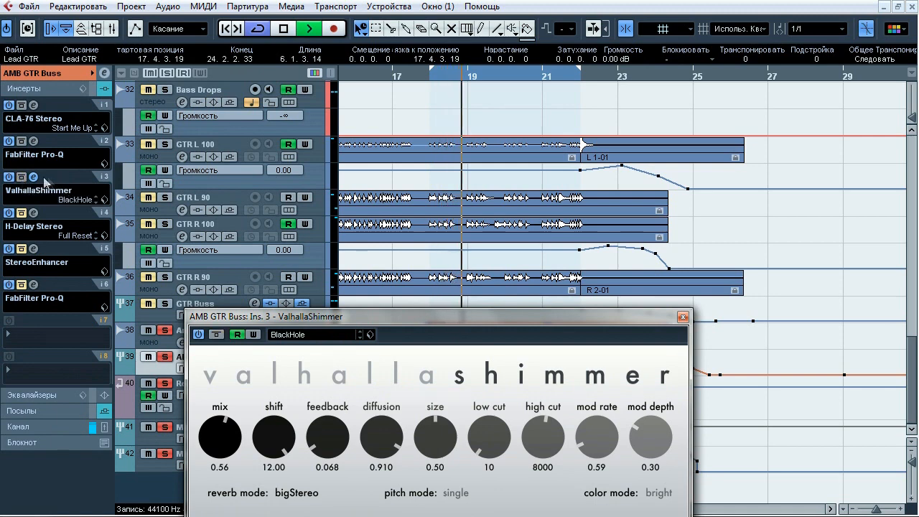
click(22, 178)
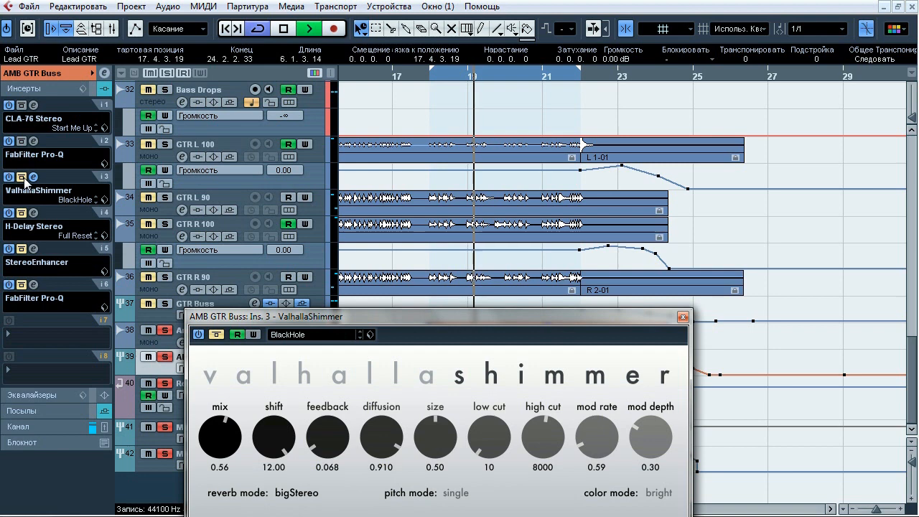
click(22, 177)
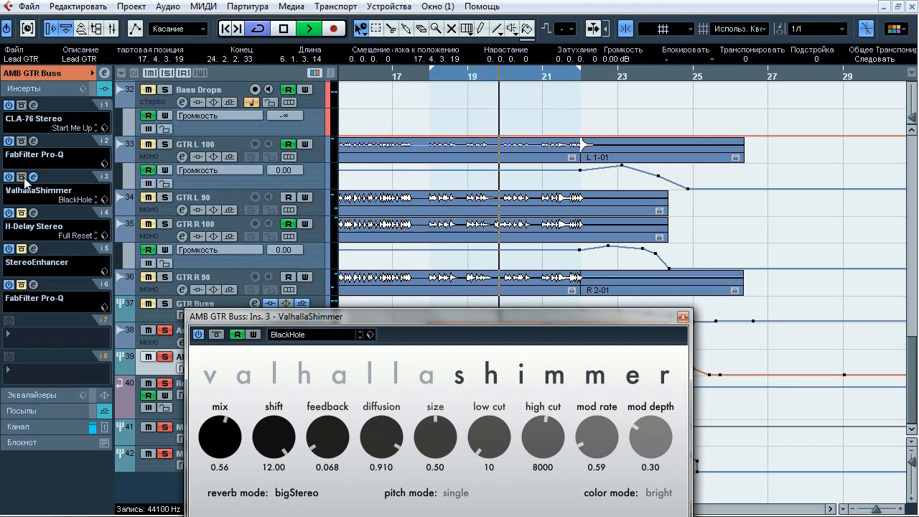
click(23, 178)
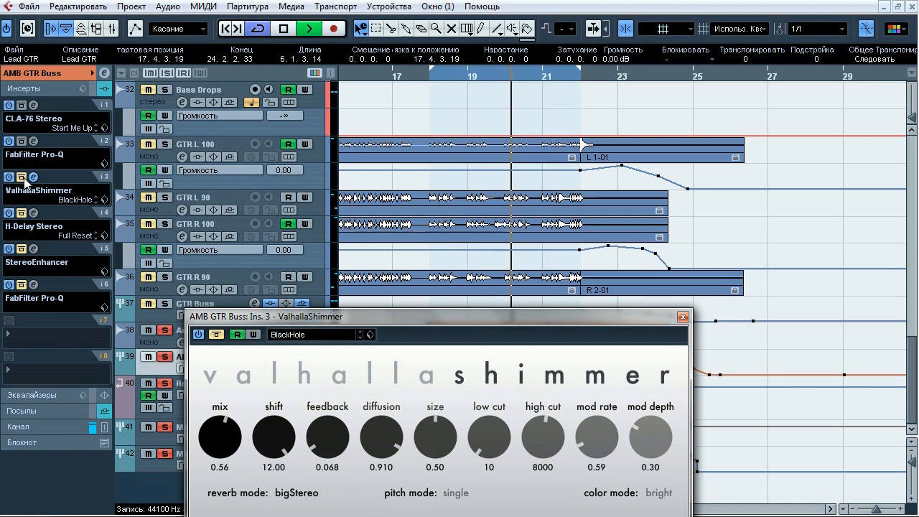
click(23, 179)
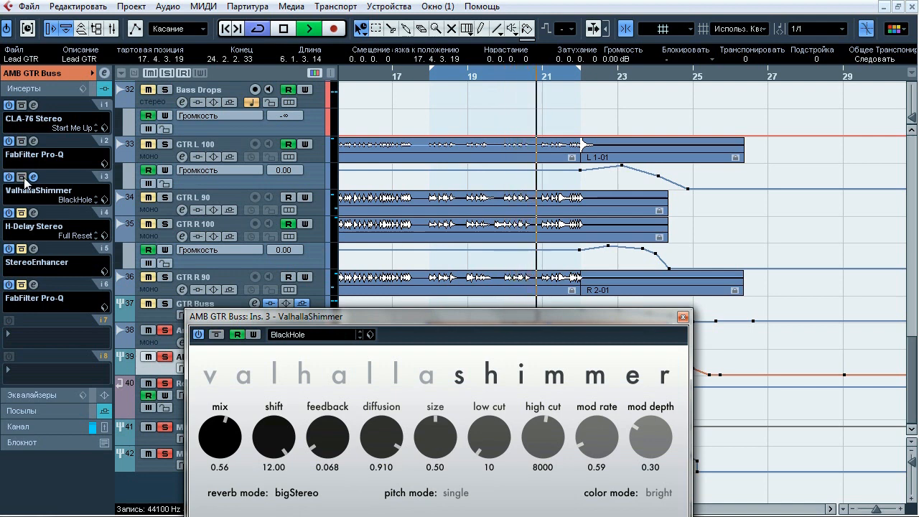
key(space)
click(33, 178)
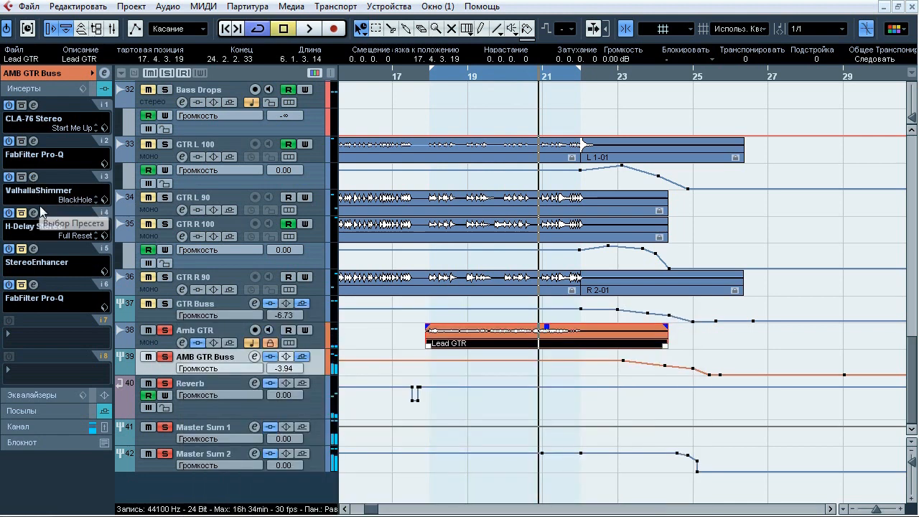
Compare the lead guitar with H-Delay Stereo on AMB GTR Buss active and bypassed, leave it active, stop playback, and close its window.
click(33, 213)
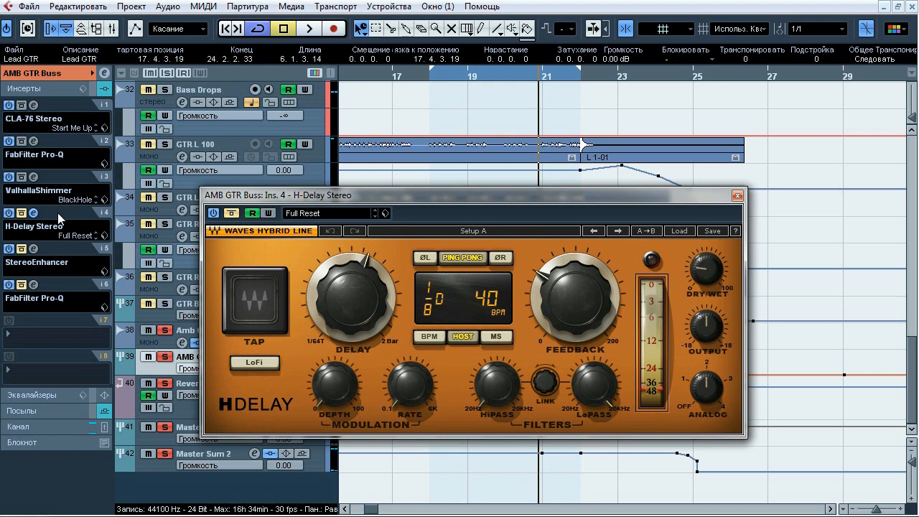
key(space)
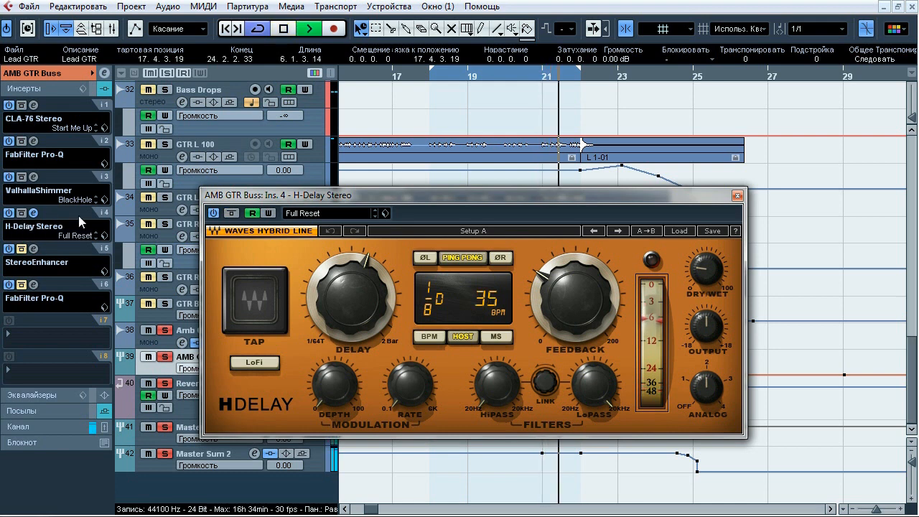
click(21, 213)
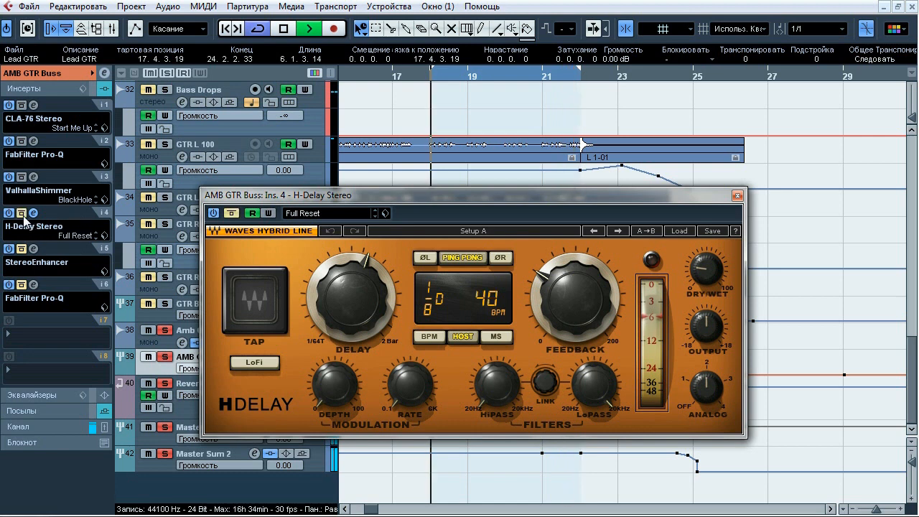
click(21, 213)
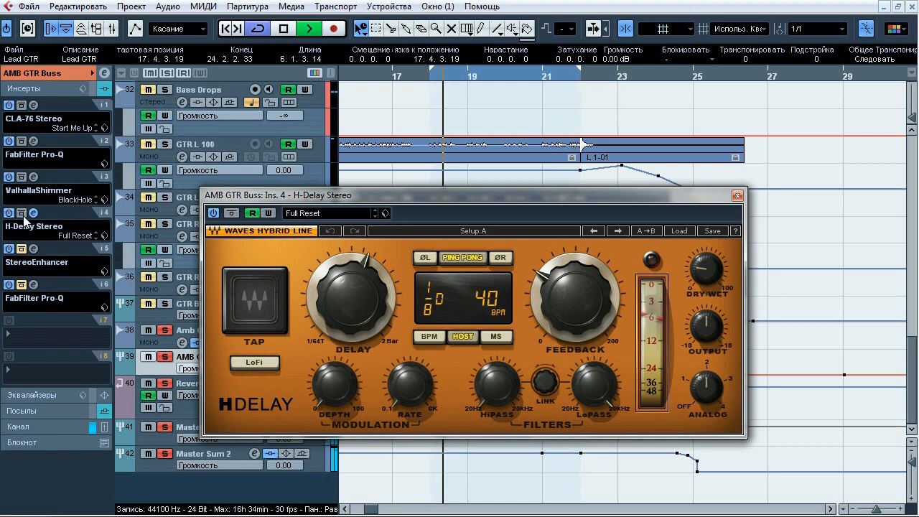
click(21, 214)
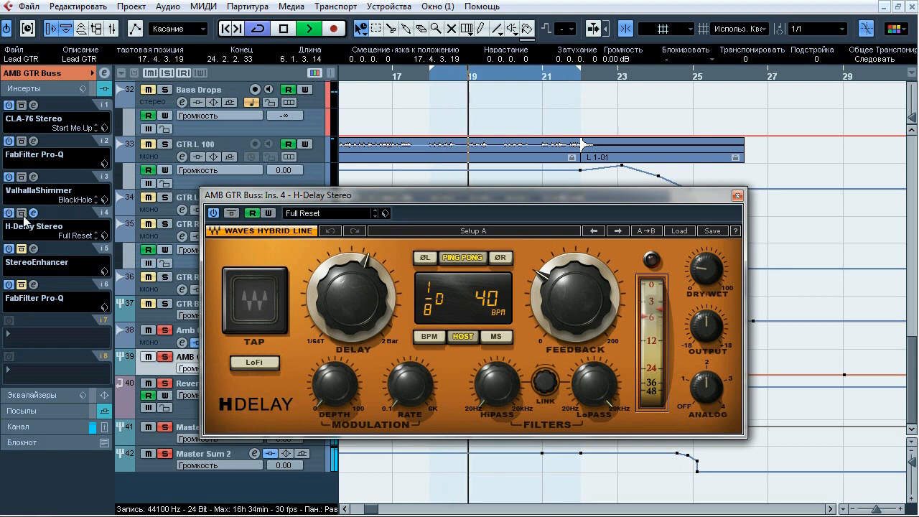
key(space)
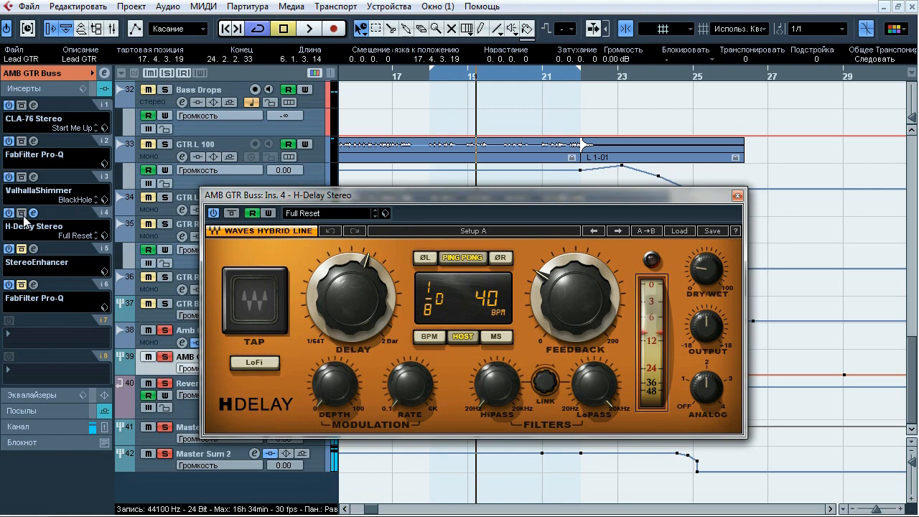
click(33, 213)
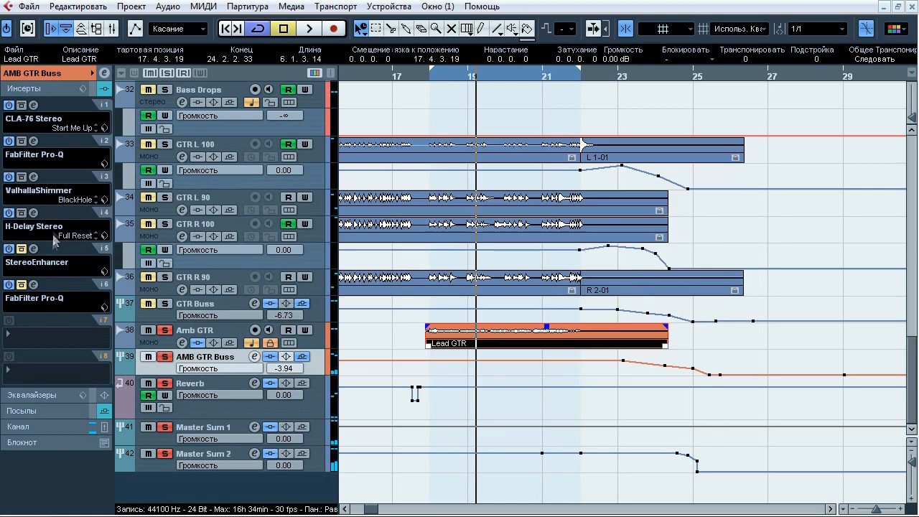
Open StereoEnhancer in insert 5 of AMB GTR Buss and compare the soloed lead guitar with it active and bypassed.
click(33, 248)
drag(566, 102, 422, 135)
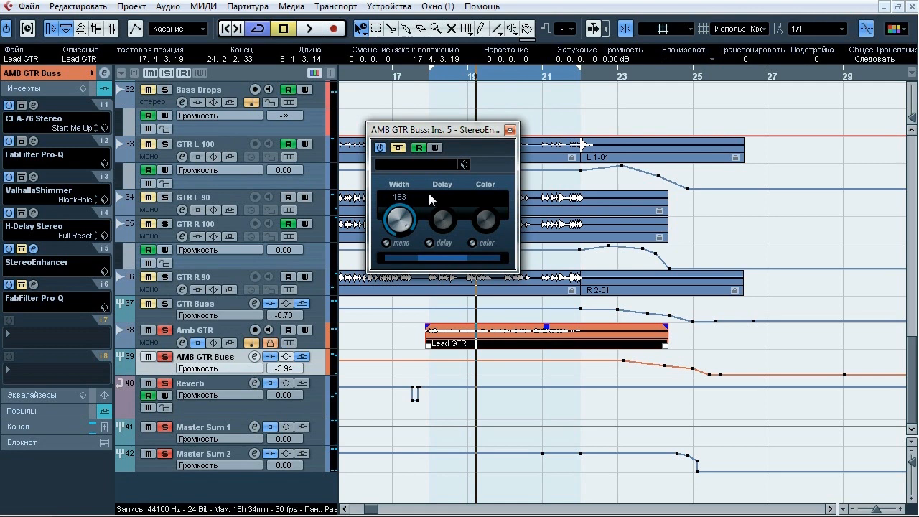
key(space)
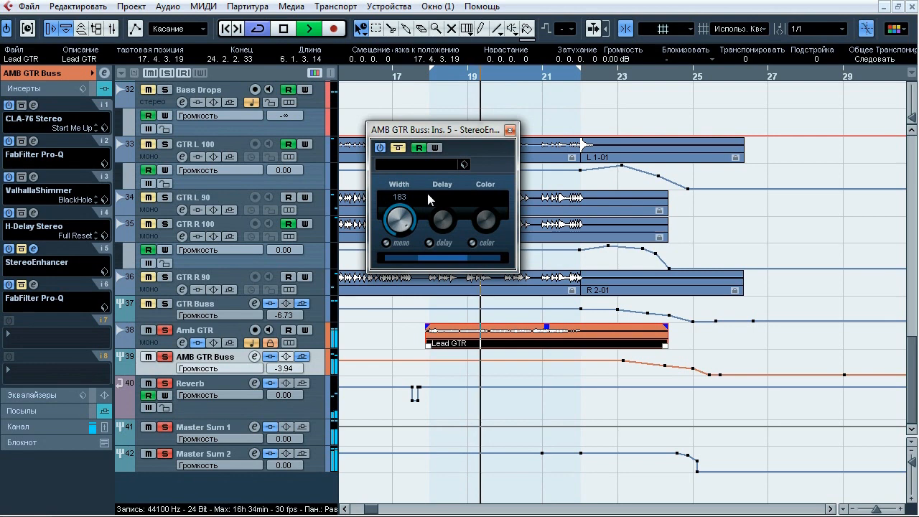
click(398, 148)
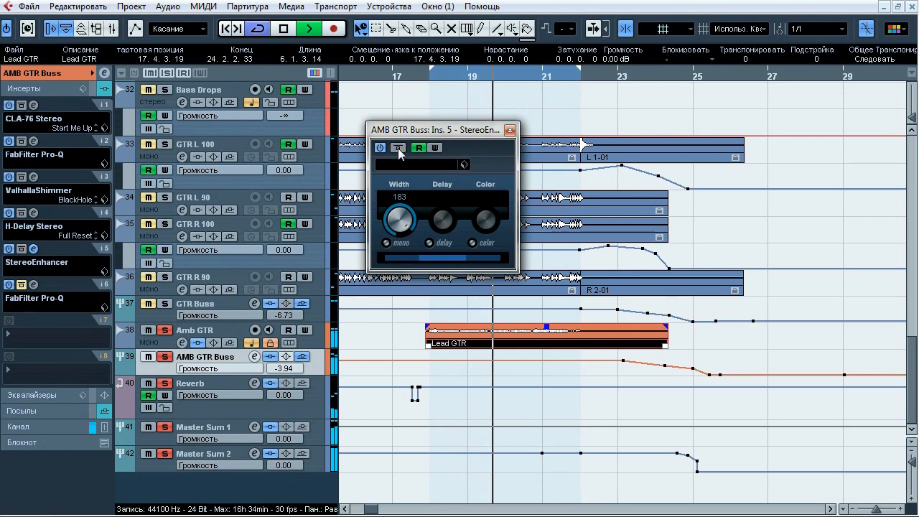
click(399, 148)
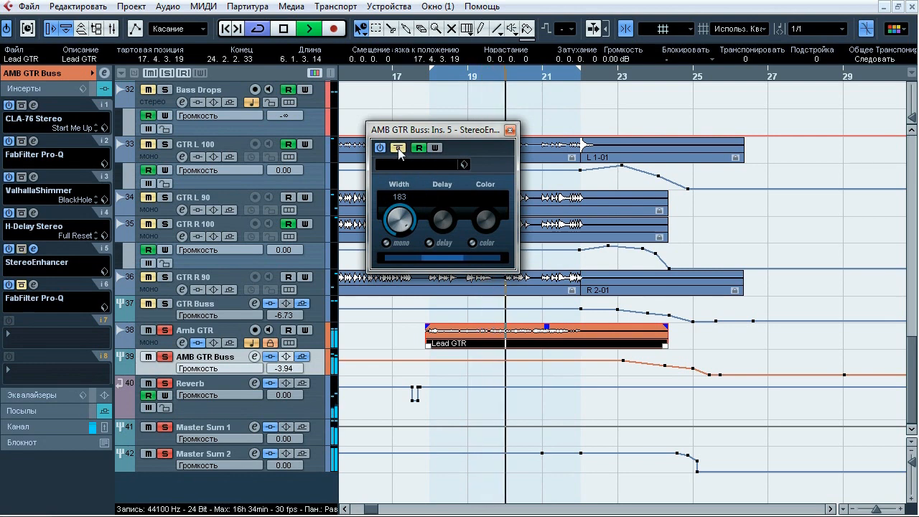
Compare StereoEnhancer active and bypassed in the full mix without solo, leave it active, stop playback, and close its window.
click(399, 148)
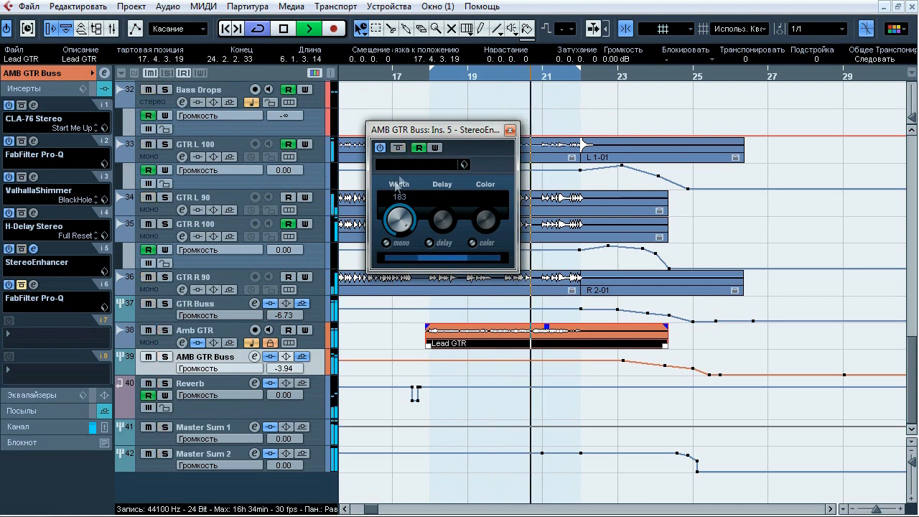
click(401, 150)
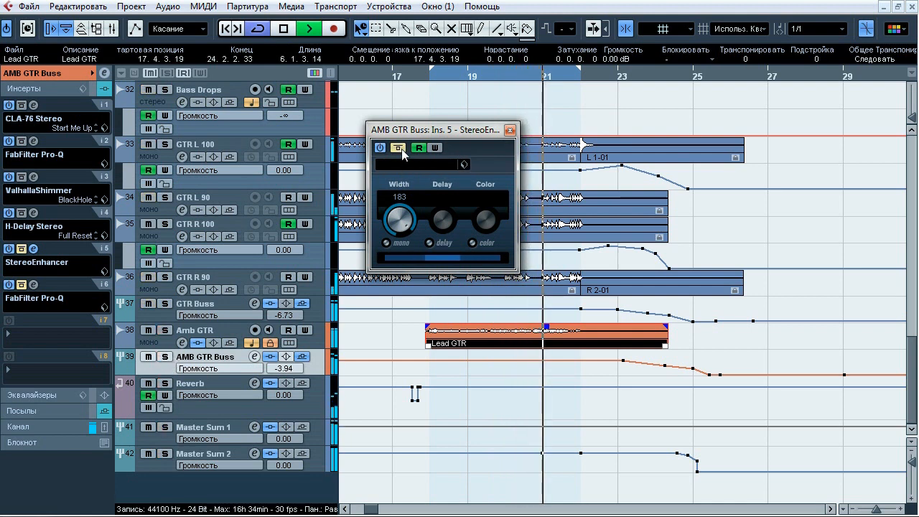
click(402, 150)
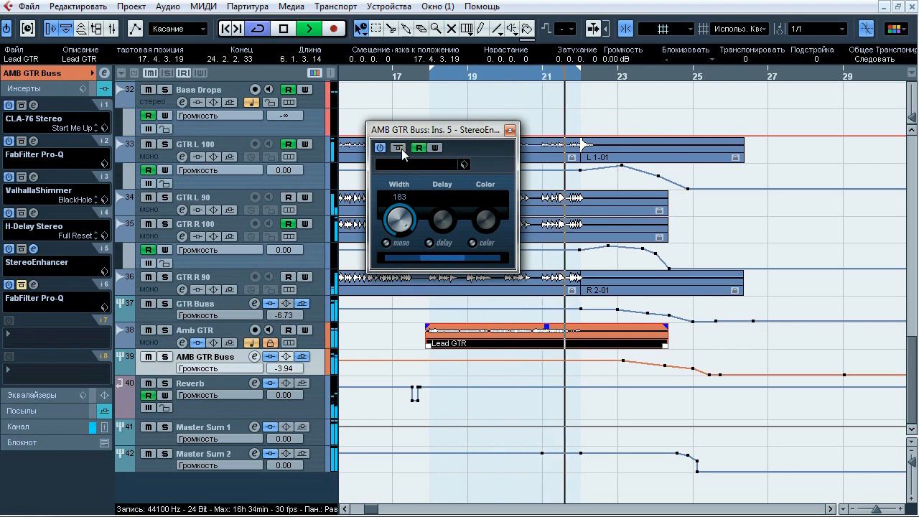
click(402, 150)
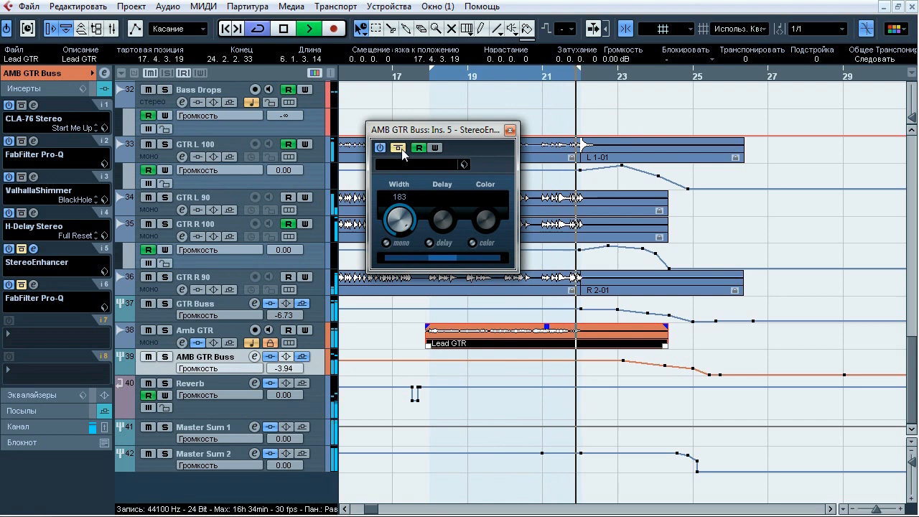
click(402, 150)
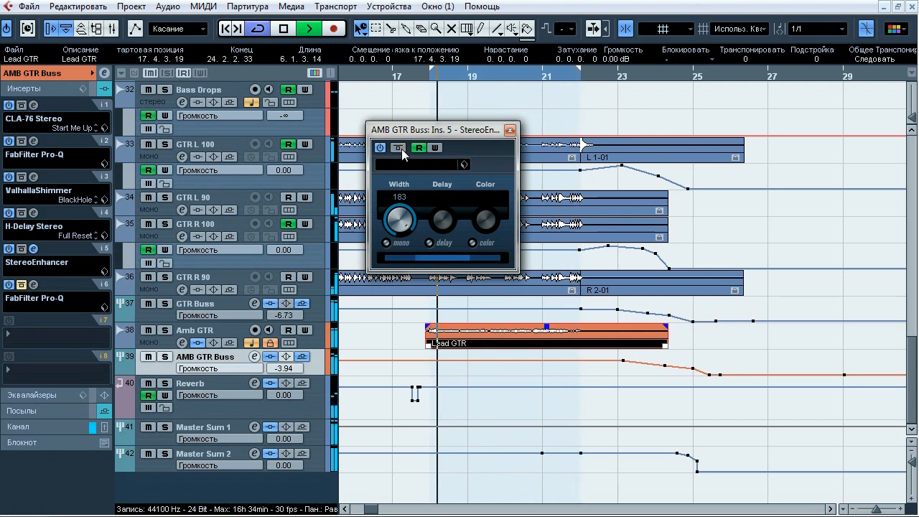
key(space)
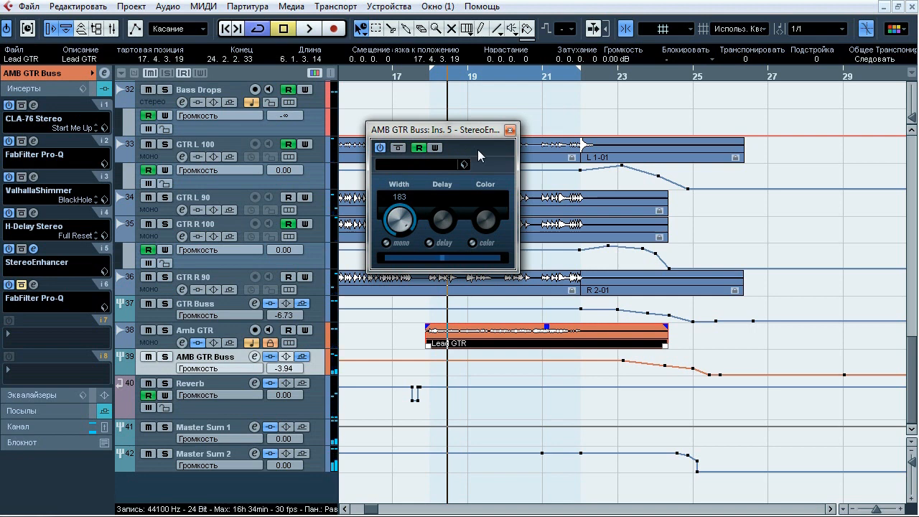
click(510, 131)
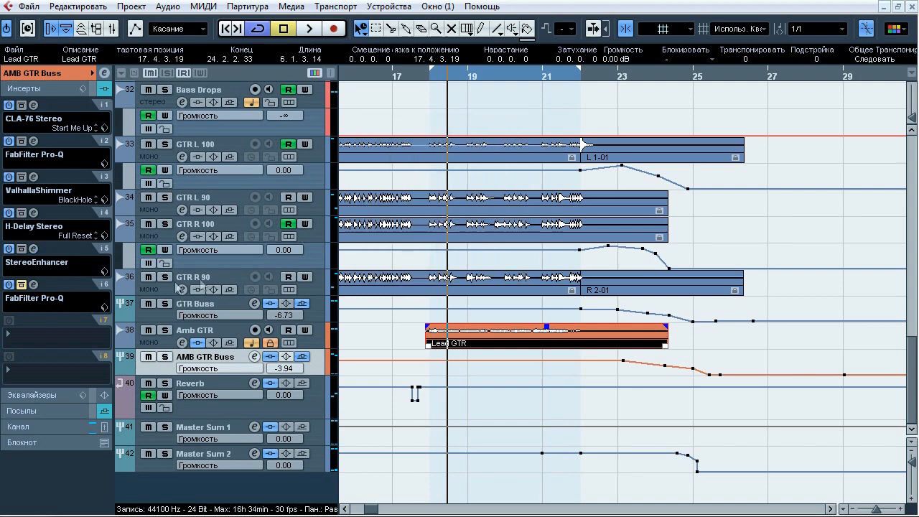
Open FabFilter Pro-Q in insert 6 of AMB GTR Buss, solo the guitar tracks, and play the passage with the equalizer active.
click(33, 285)
drag(531, 66, 512, 70)
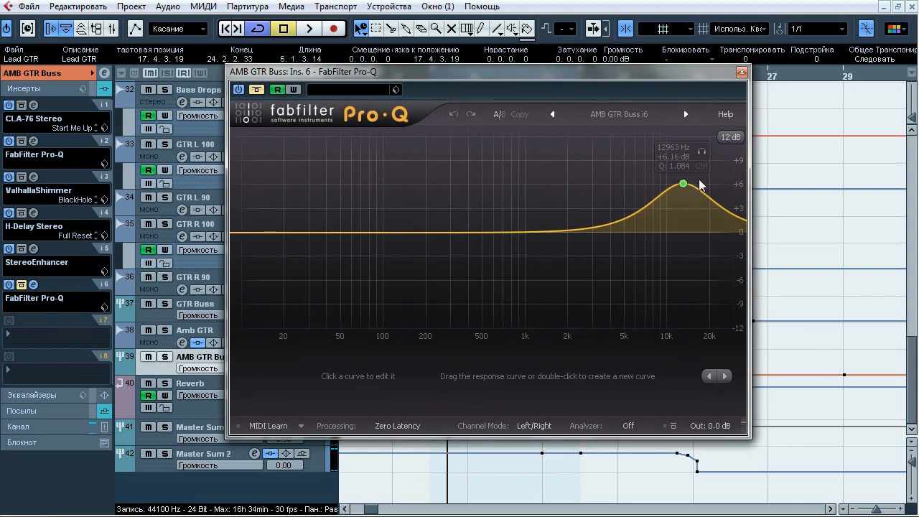
drag(564, 83, 607, 80)
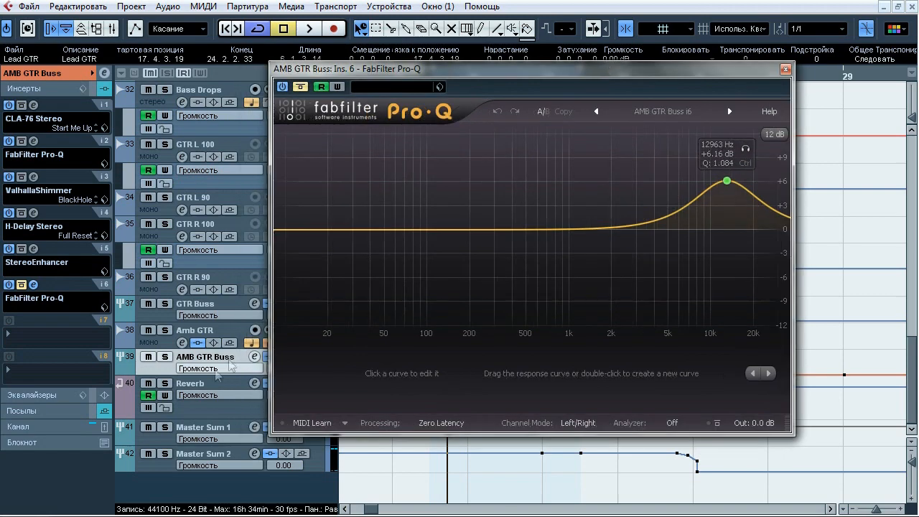
drag(438, 69, 436, 330)
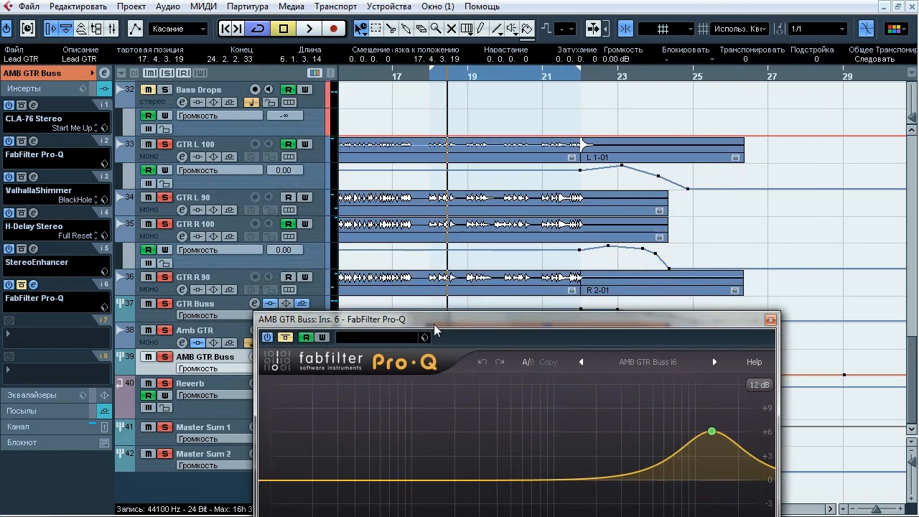
click(310, 29)
drag(487, 320, 457, 69)
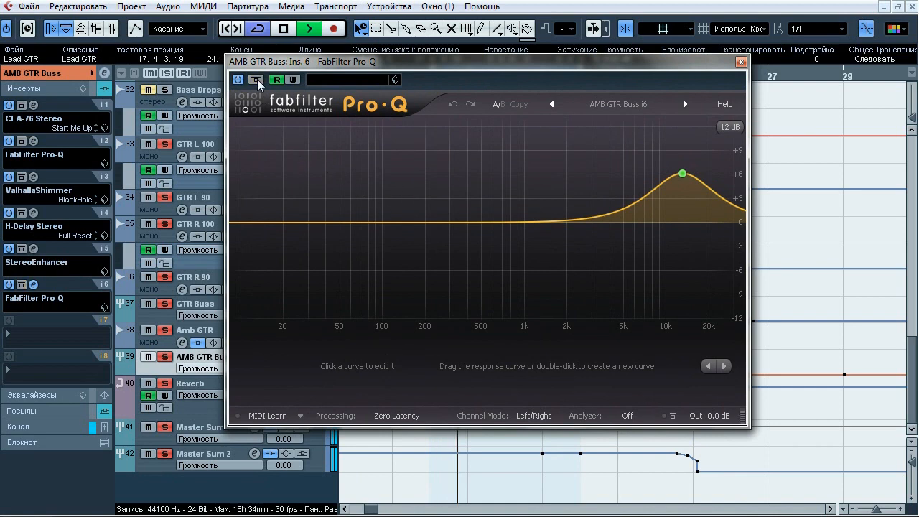
Compare the soloed guitars with Pro-Q bypassed and active, and solo its 12963 Hz band to hear the boosted frequencies.
click(257, 80)
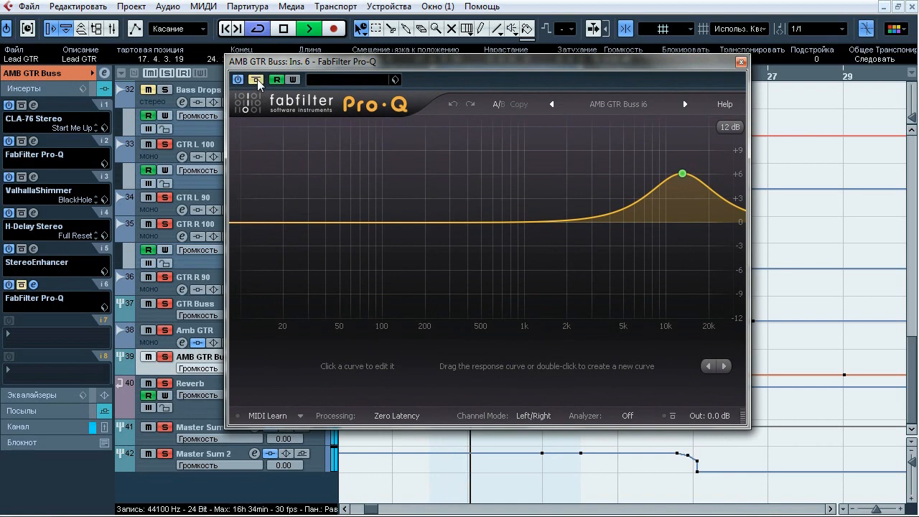
click(257, 80)
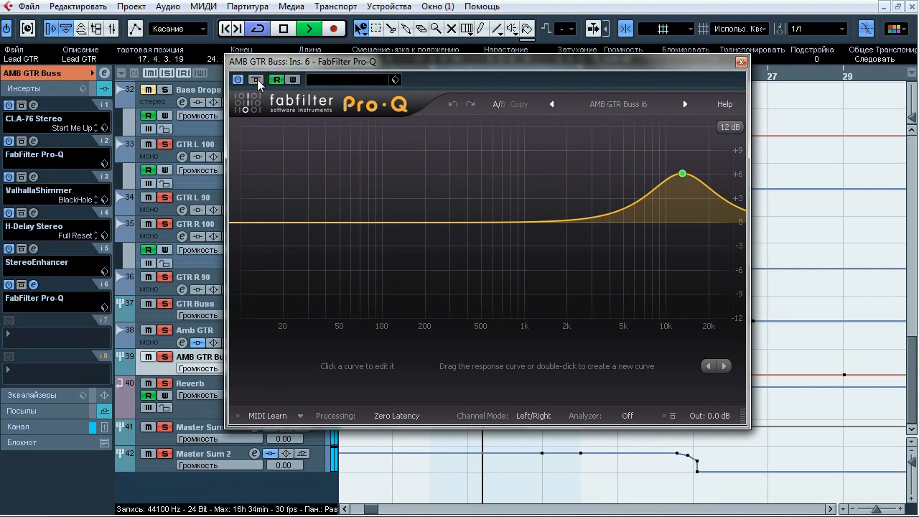
mouse_move(702, 143)
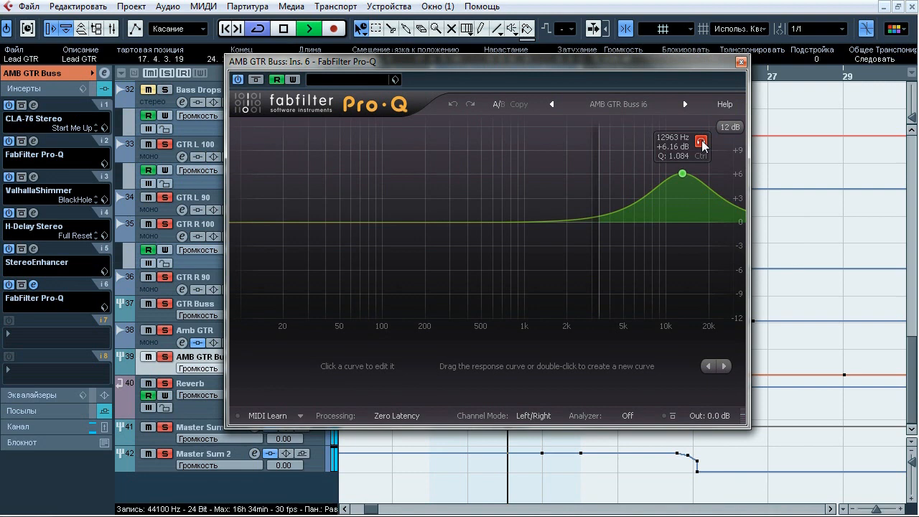
drag(702, 144, 449, 143)
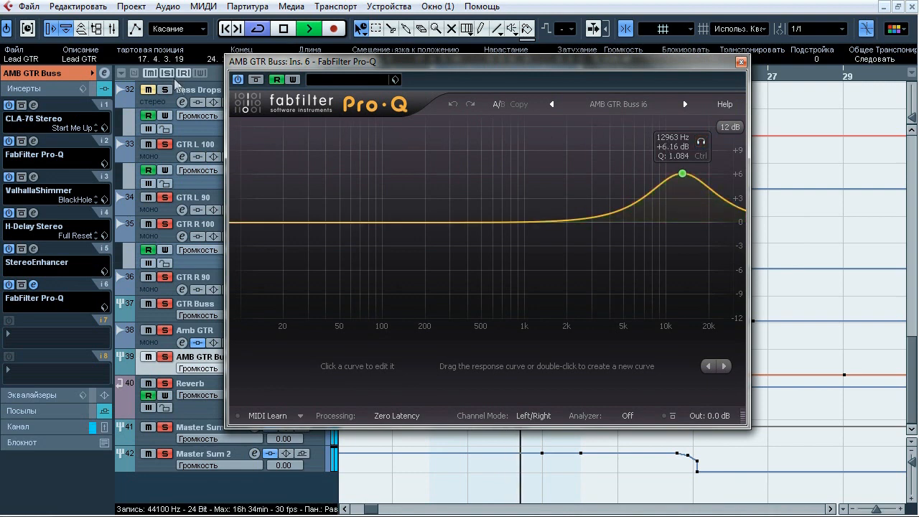
Compare Pro-Q bypassed and active in the full mix without solo, leave it active, stop playback, and close its window.
click(256, 80)
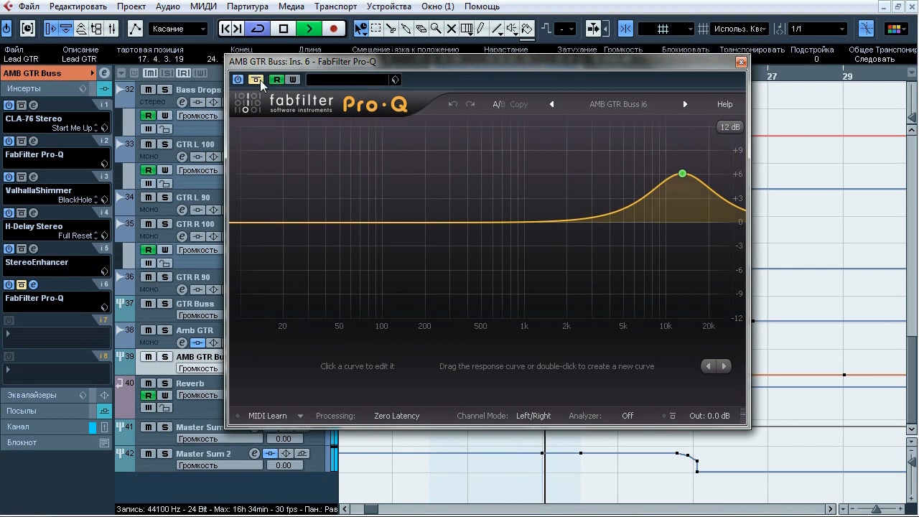
click(257, 80)
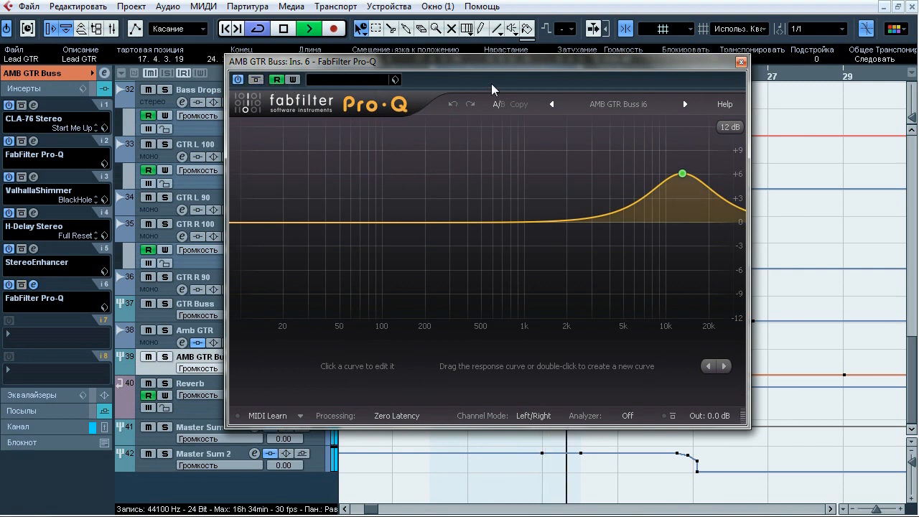
key(space)
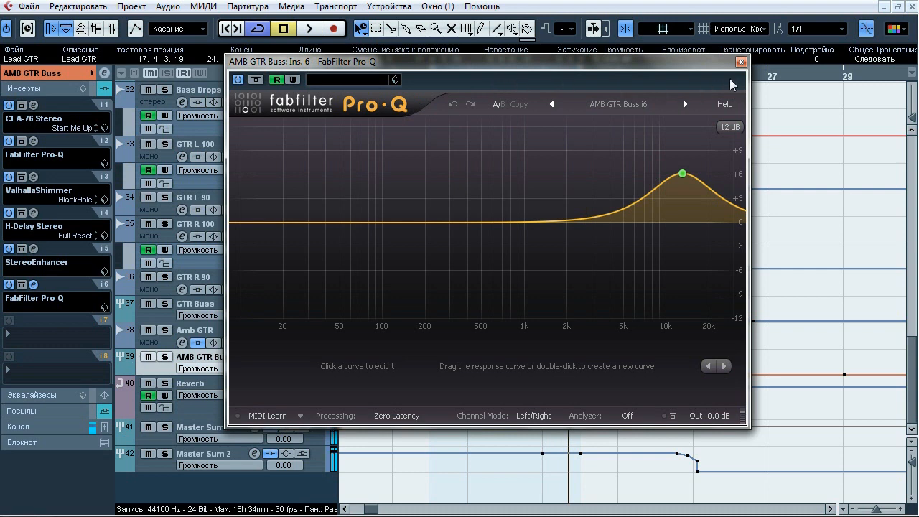
click(741, 62)
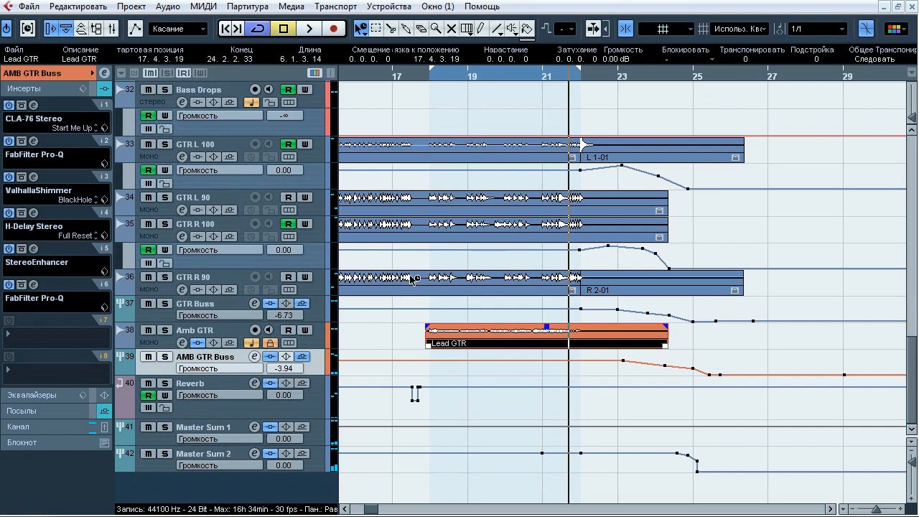
Open the sends of AMB GTR Buss.
click(64, 413)
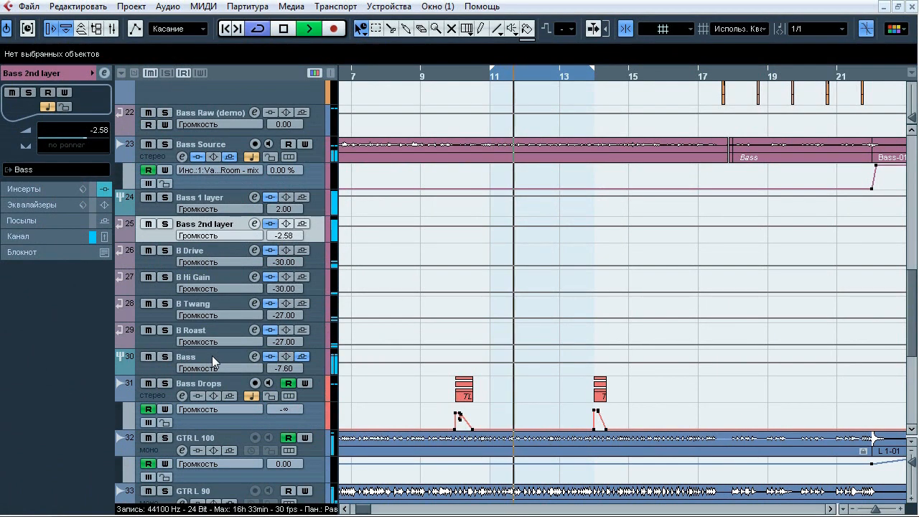
Alternate between the soloed Bass group and the full mix during looped playback to hear how the bass sits.
click(166, 358)
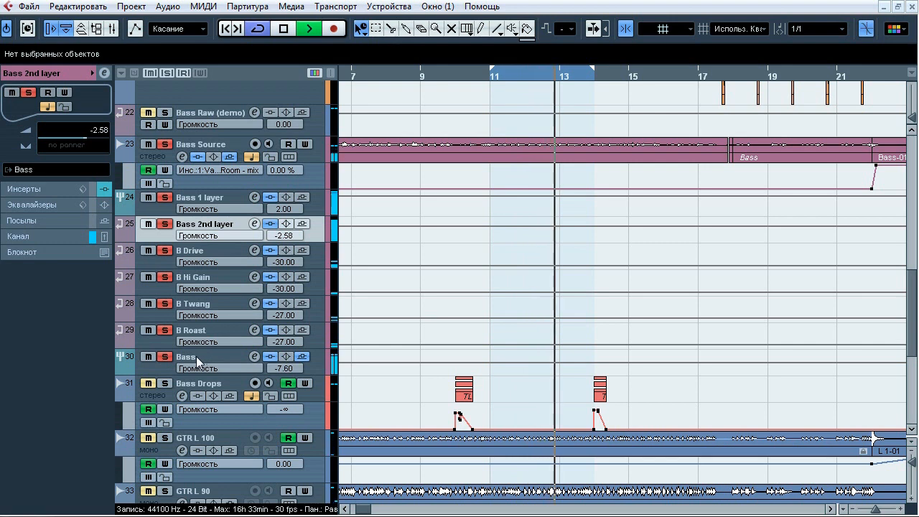
click(169, 359)
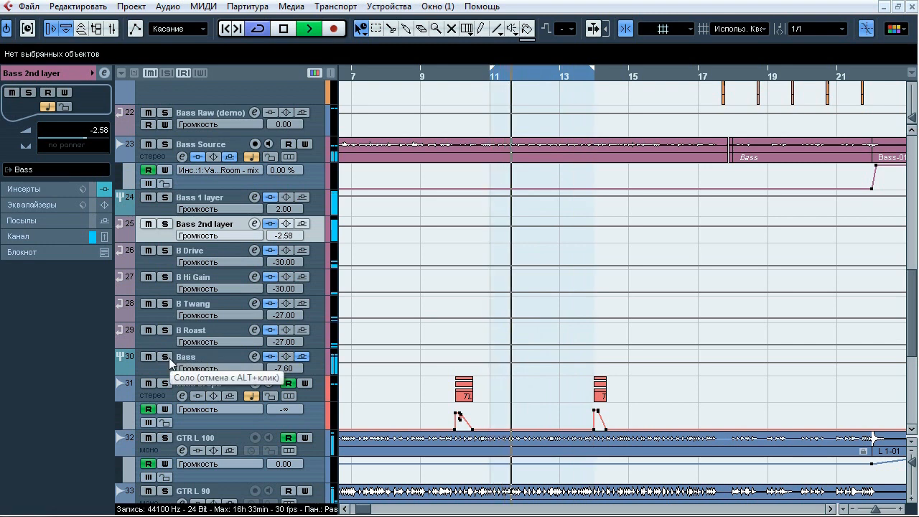
click(169, 359)
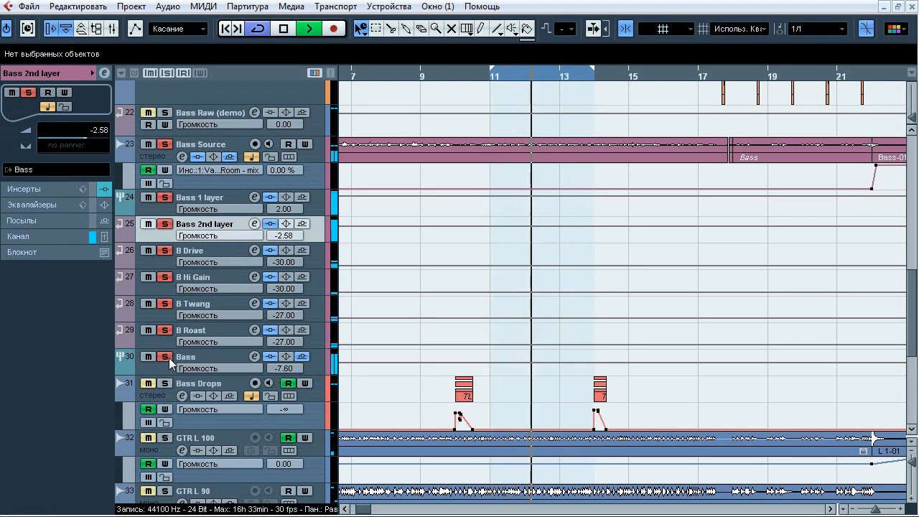
click(170, 359)
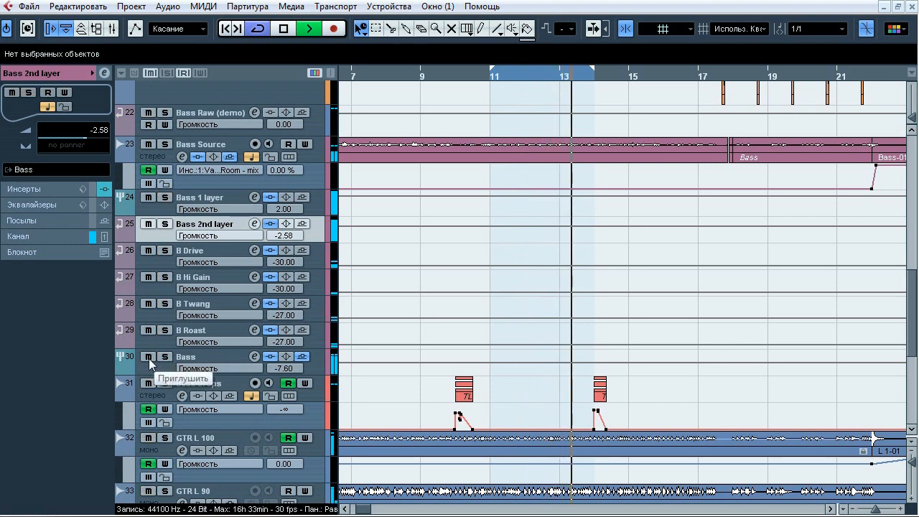
Extend the loop's start to bar 10, mute the Bass Drops track, and stop playback.
click(149, 359)
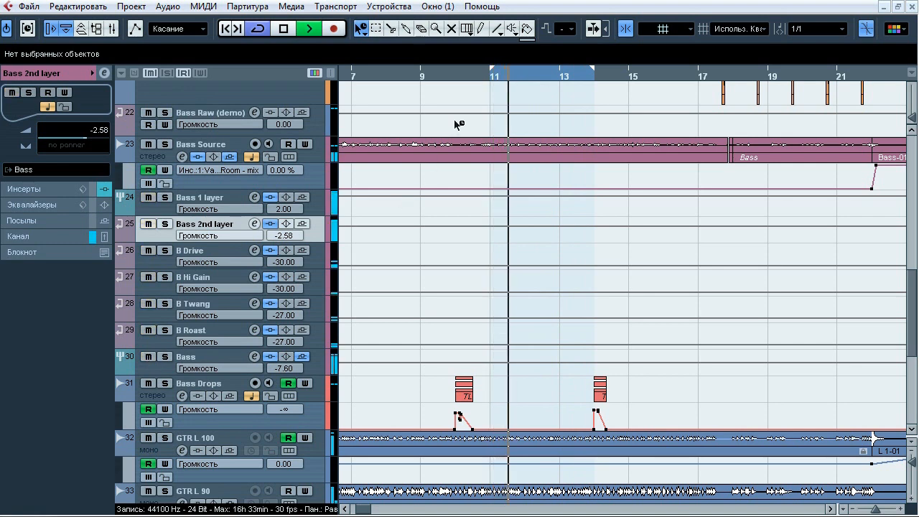
drag(495, 74, 469, 74)
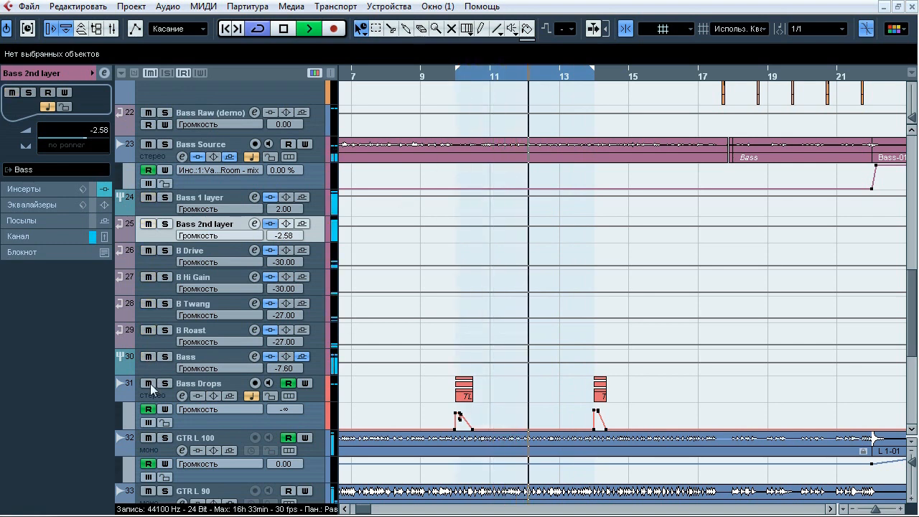
key(space)
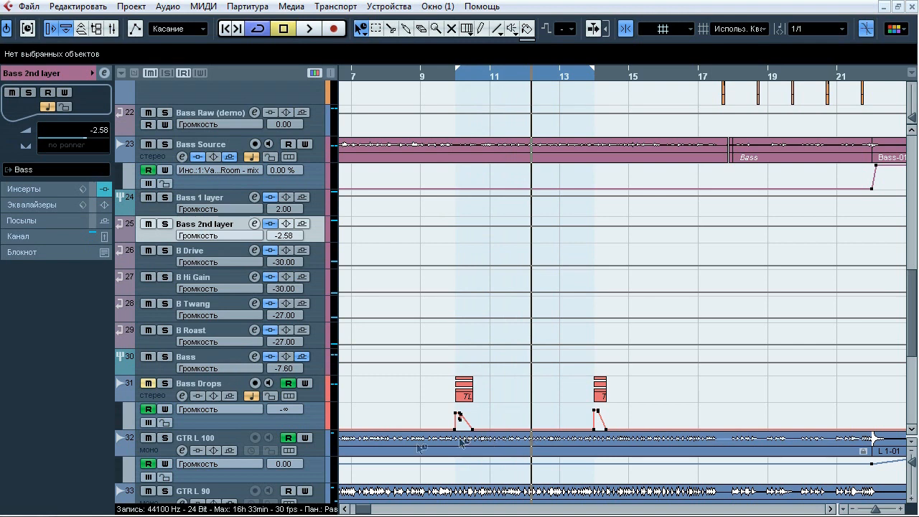
Enable the Bass Raw (demo) send on Bass Source and play that channel soloed to hear the raw bass.
scroll(421, 285, left, 3)
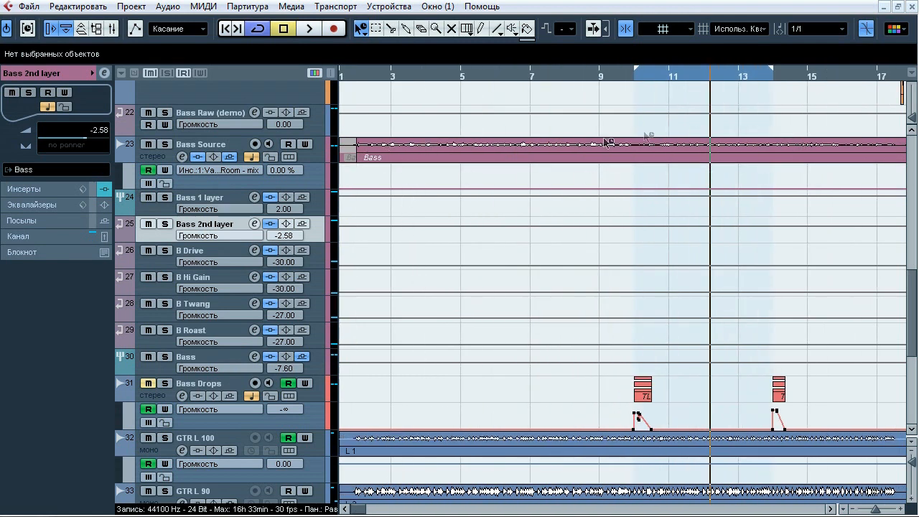
drag(347, 511, 365, 512)
click(235, 179)
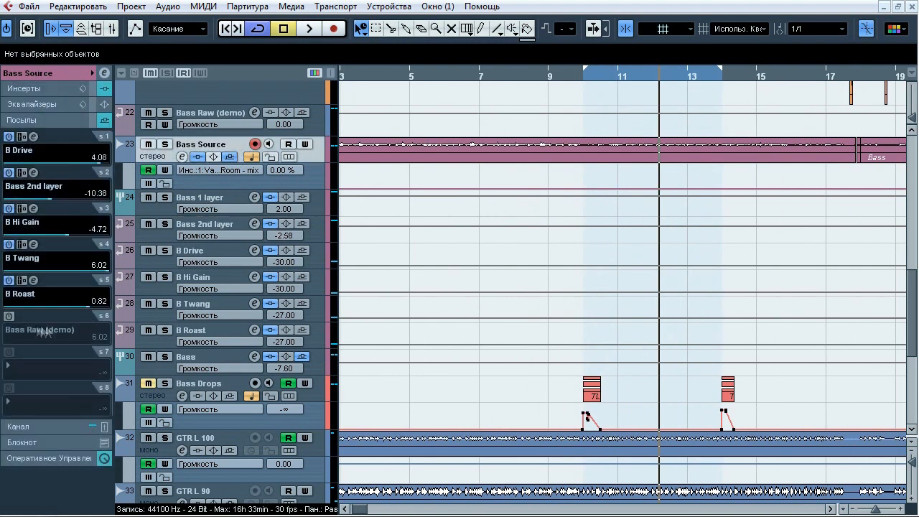
click(165, 113)
click(309, 29)
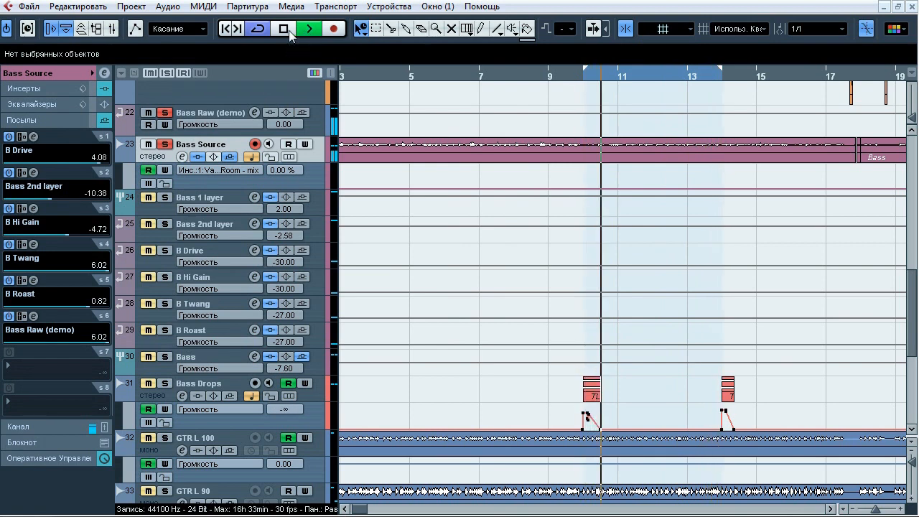
click(288, 30)
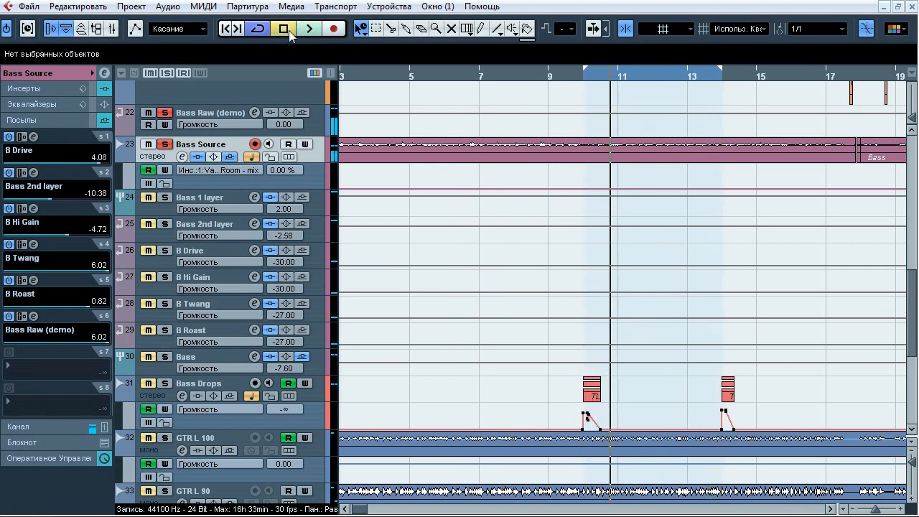
Switch off Bass Source's send to Bass Raw (demo) and clear the solos on both tracks.
click(8, 316)
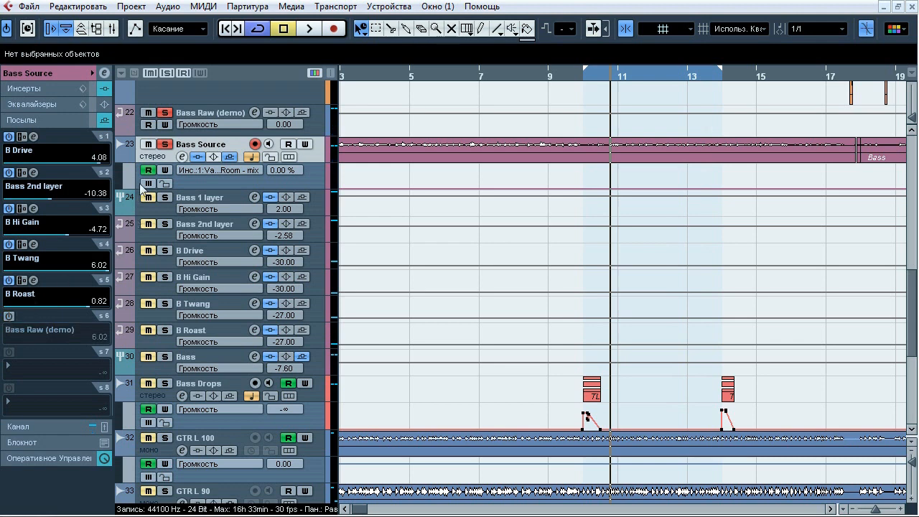
click(165, 144)
click(165, 112)
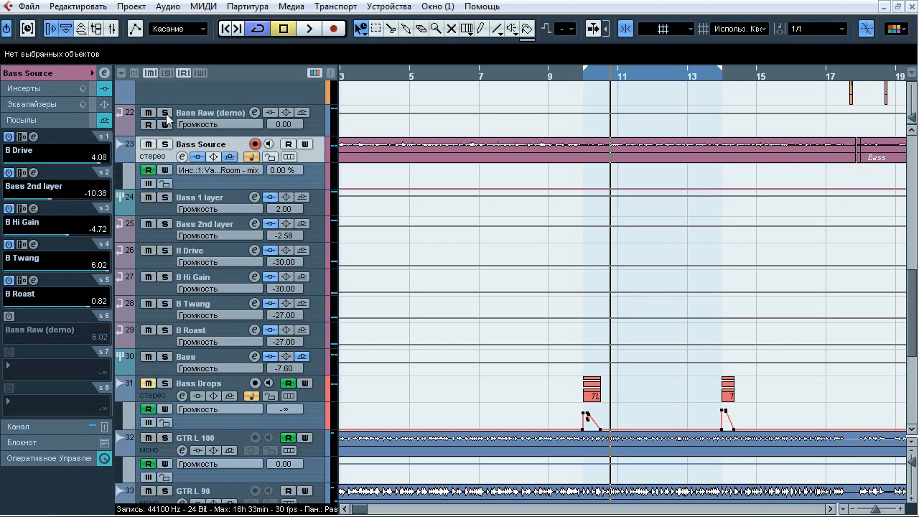
Solo Bass Source and examine the output routing of Bass 1 layer and the tracks from B Drive to B Roast.
click(164, 144)
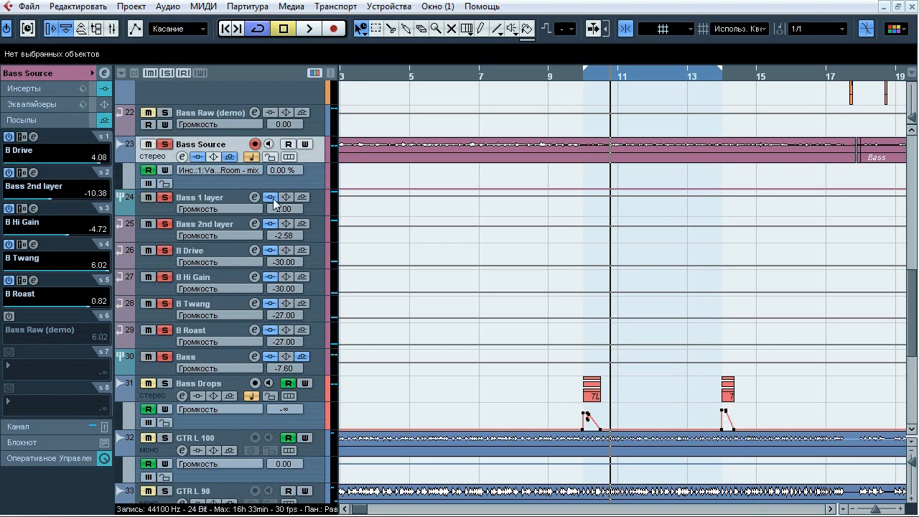
click(319, 208)
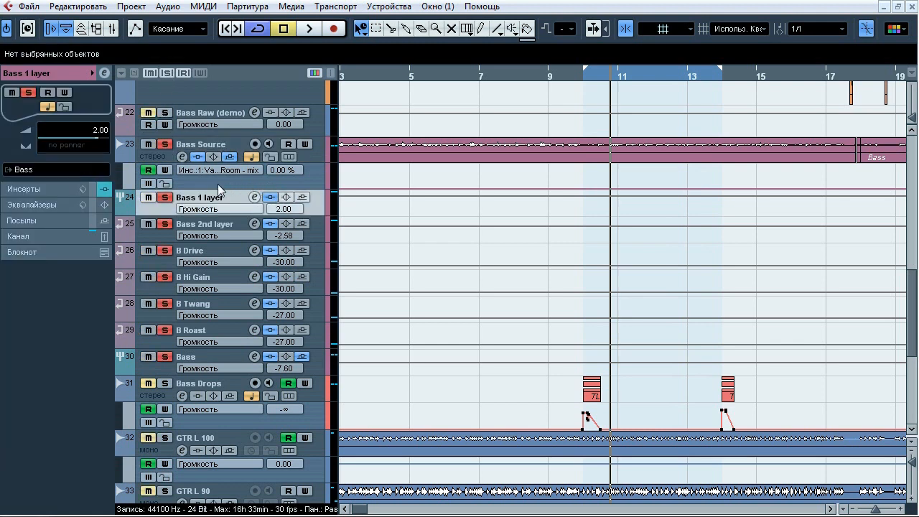
ctrl+click(319, 227)
click(319, 205)
click(218, 252)
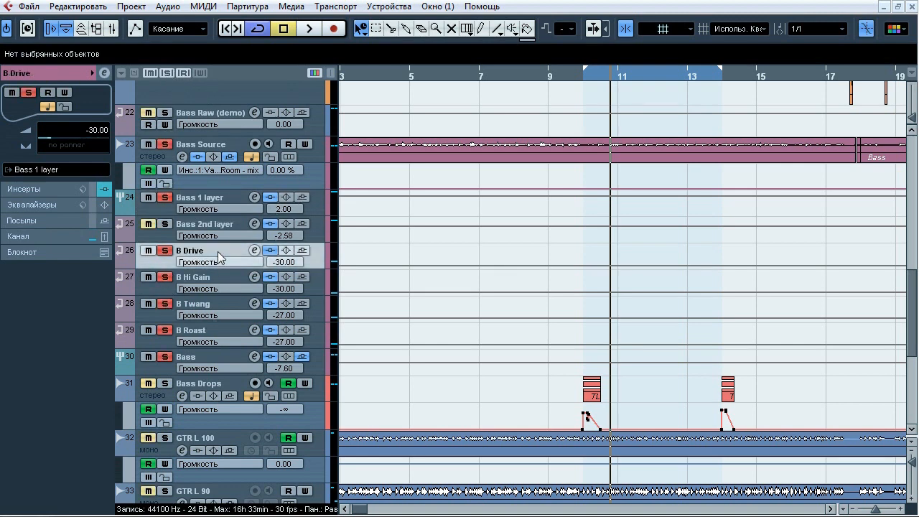
shift+click(222, 330)
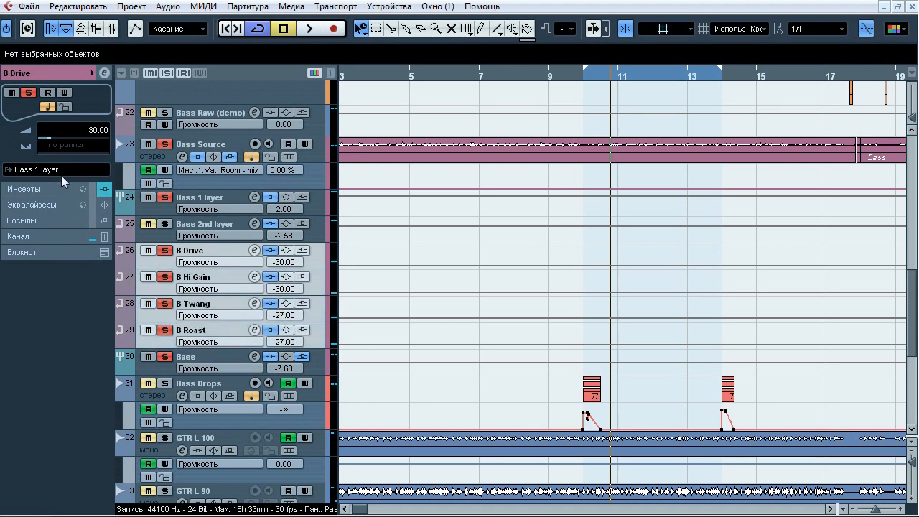
click(229, 197)
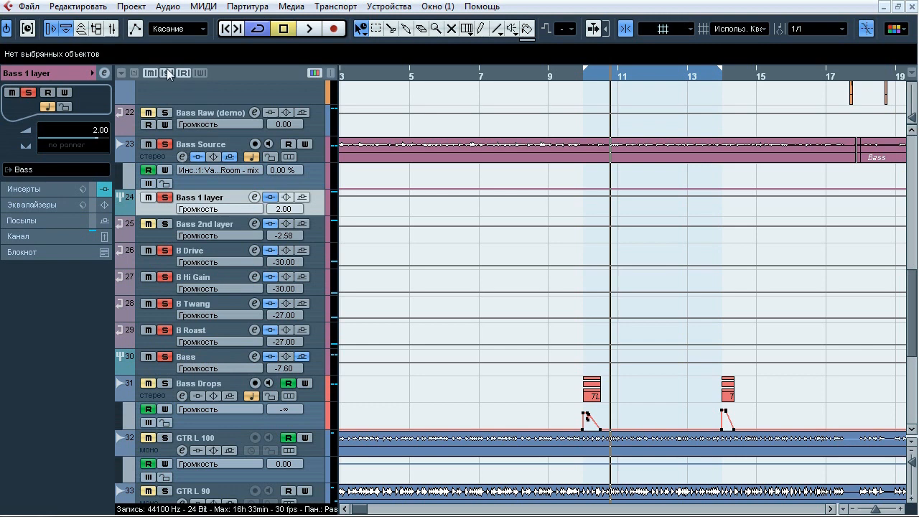
Clear all solos and inspect the insert chain and output routing of Bass 2nd layer.
click(201, 228)
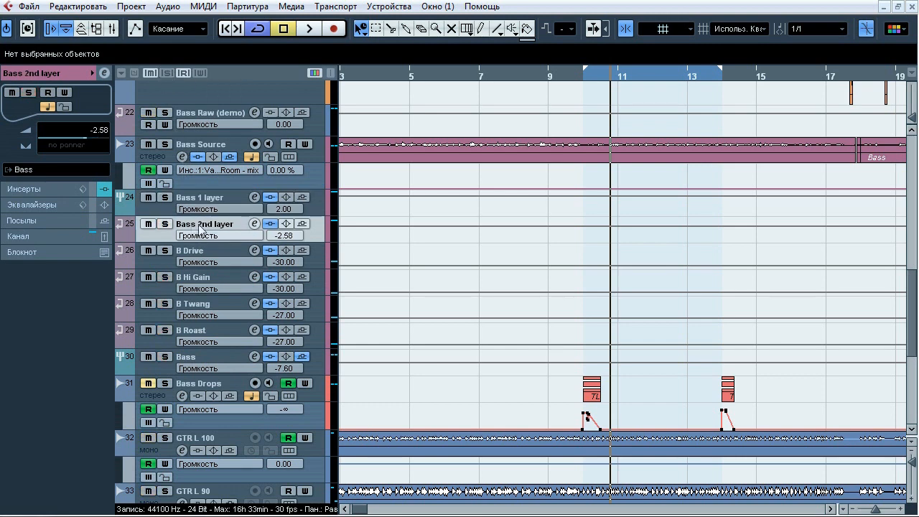
click(27, 188)
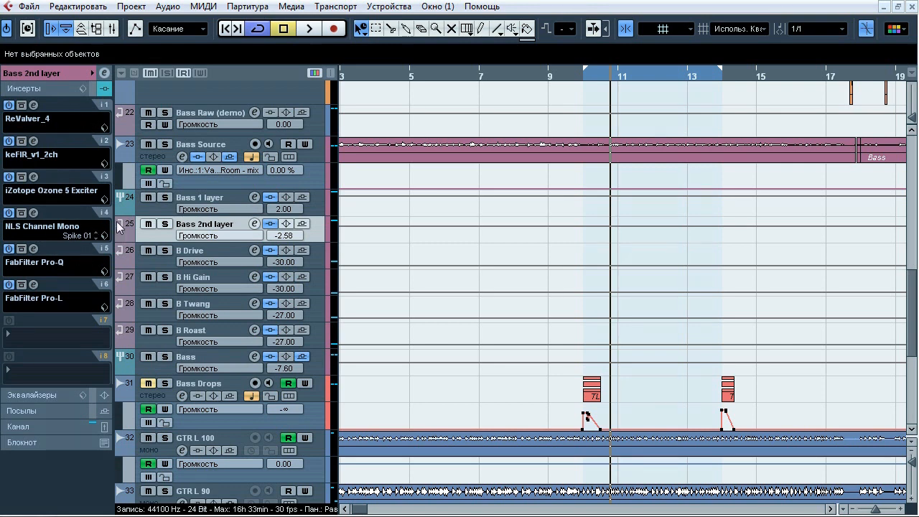
click(59, 74)
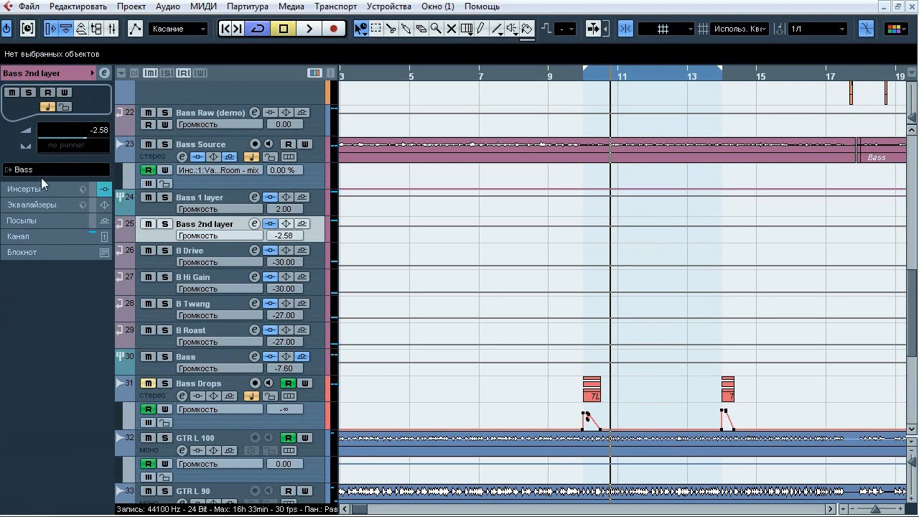
Check the output routing of Bass Source and reopen its list of sends.
click(177, 149)
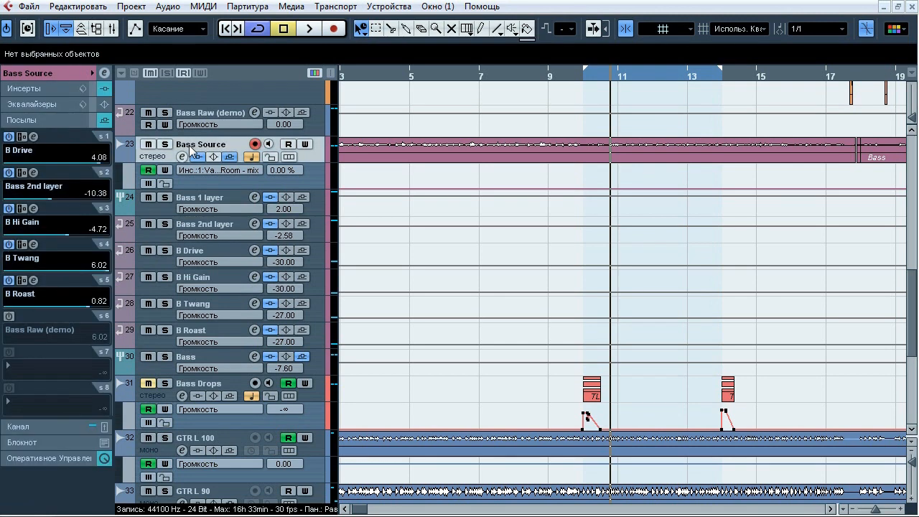
click(55, 90)
click(58, 74)
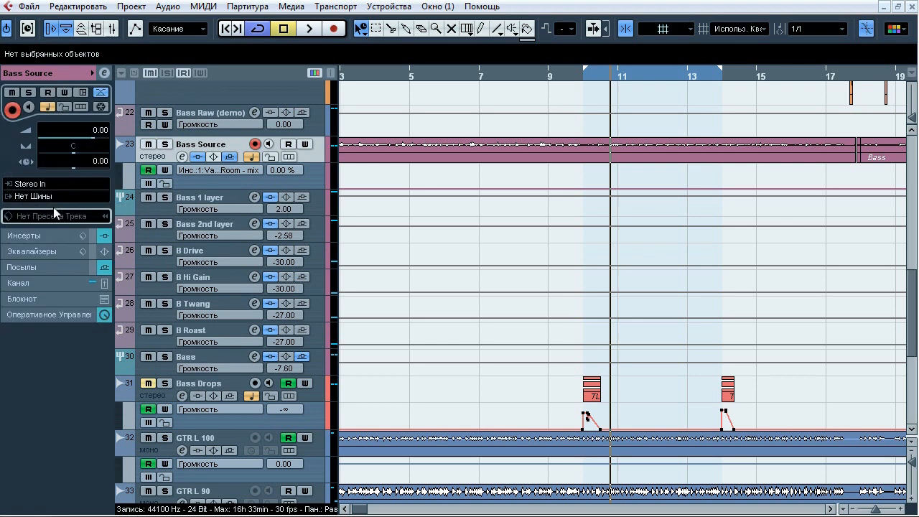
click(50, 265)
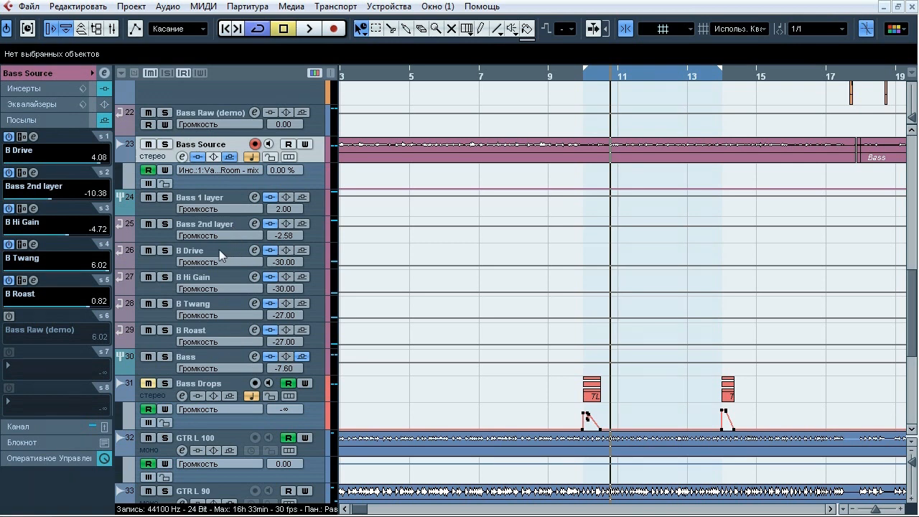
Listen to B Drive soloed, and compare it with B Hi Gain soloed on its own.
click(165, 250)
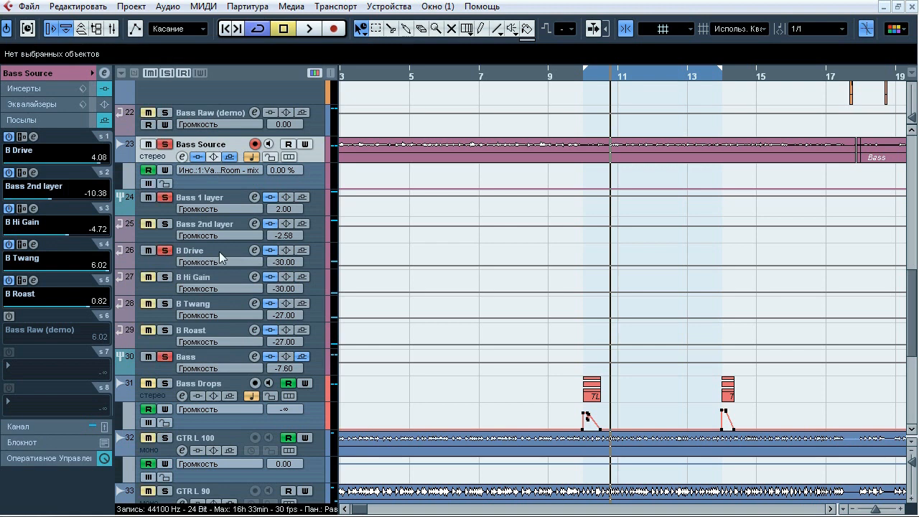
key(space)
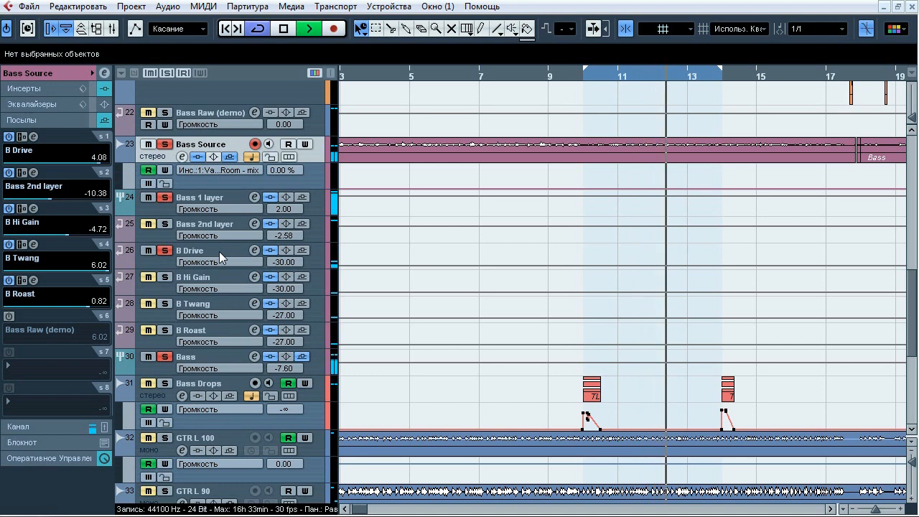
key(space)
ctrl+click(168, 251)
click(170, 278)
key(space)
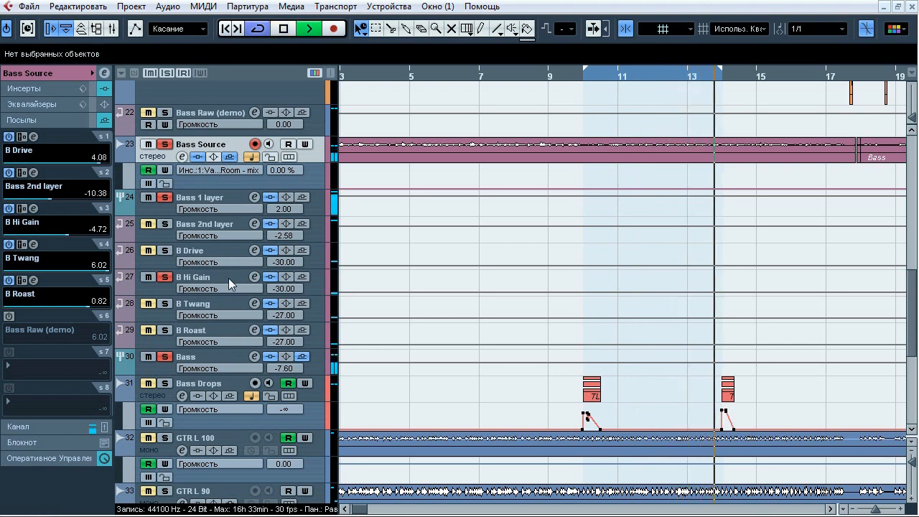
key(space)
Replace the B Hi Gain solo with B Twang and listen, and do the same with B Roast.
click(165, 277)
click(164, 303)
key(space)
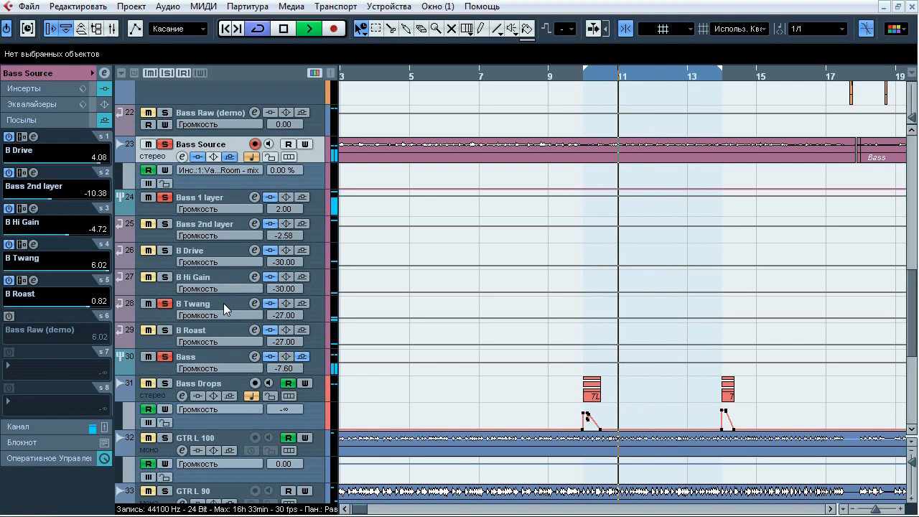
key(space)
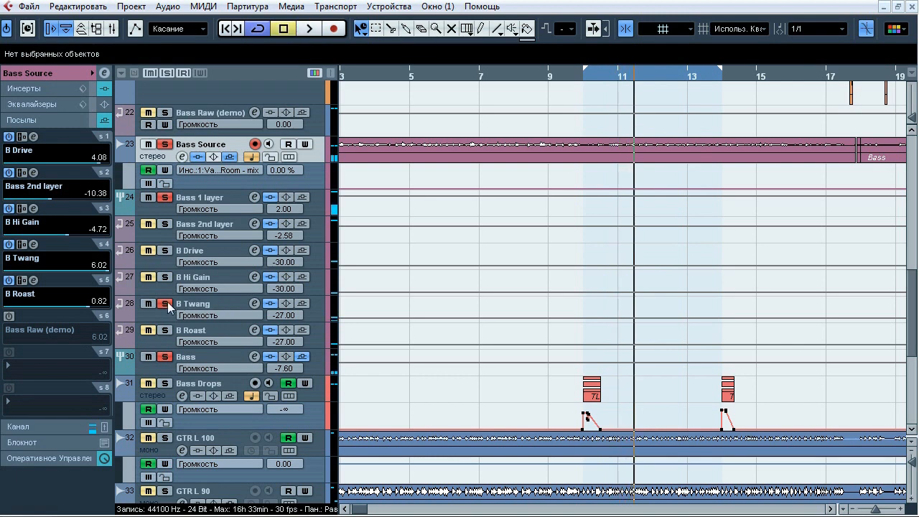
click(167, 302)
click(169, 331)
key(space)
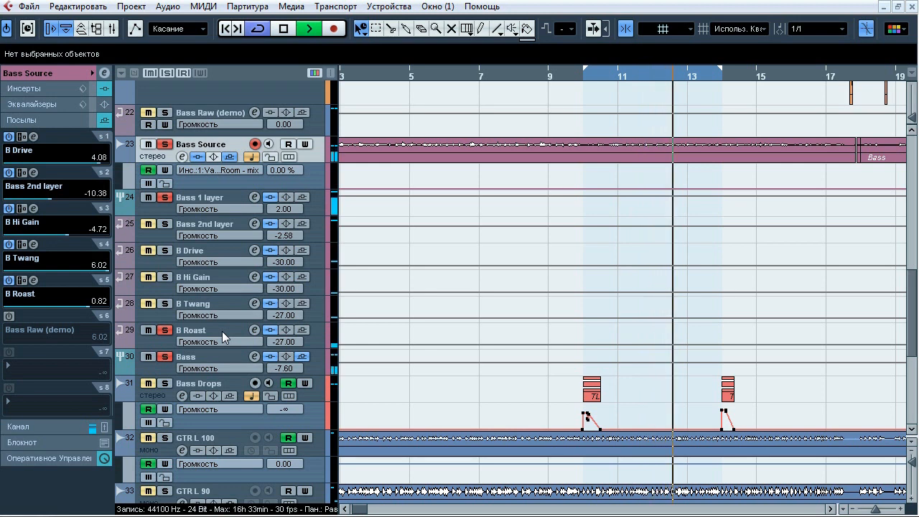
key(space)
Play the Bass 1 layer group soloed with its four sublayers, and compare it with Bass 2nd layer soloed alone.
click(165, 331)
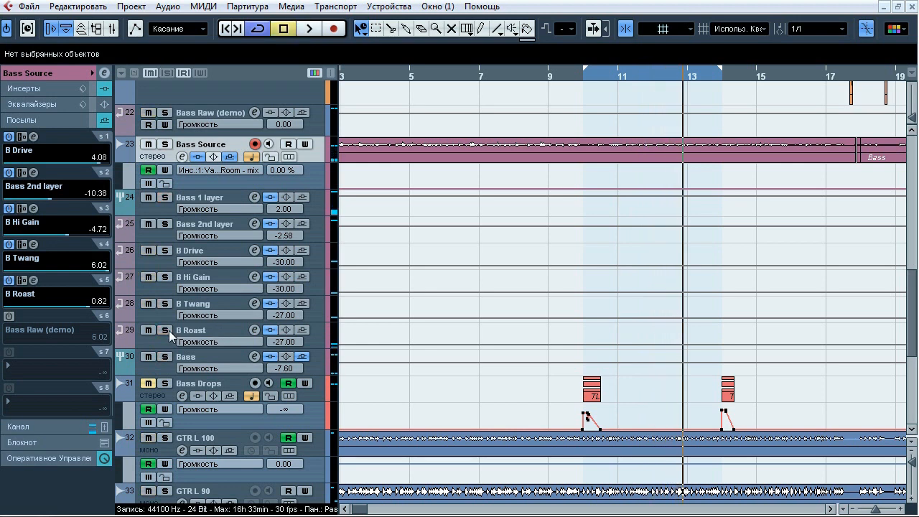
click(168, 202)
key(space)
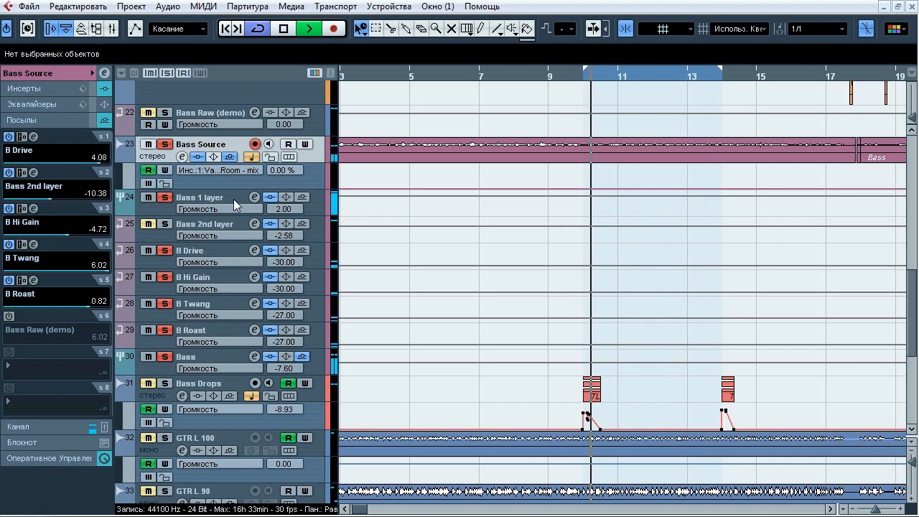
key(space)
click(165, 202)
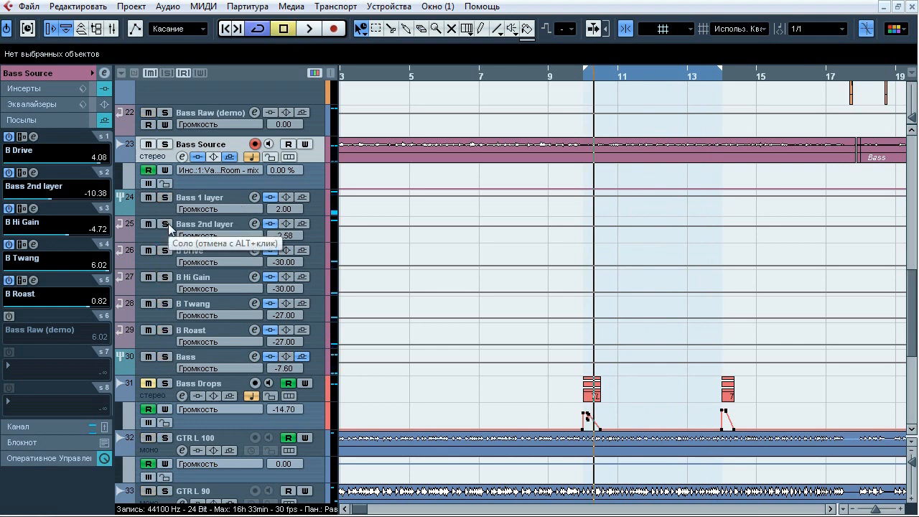
key(space)
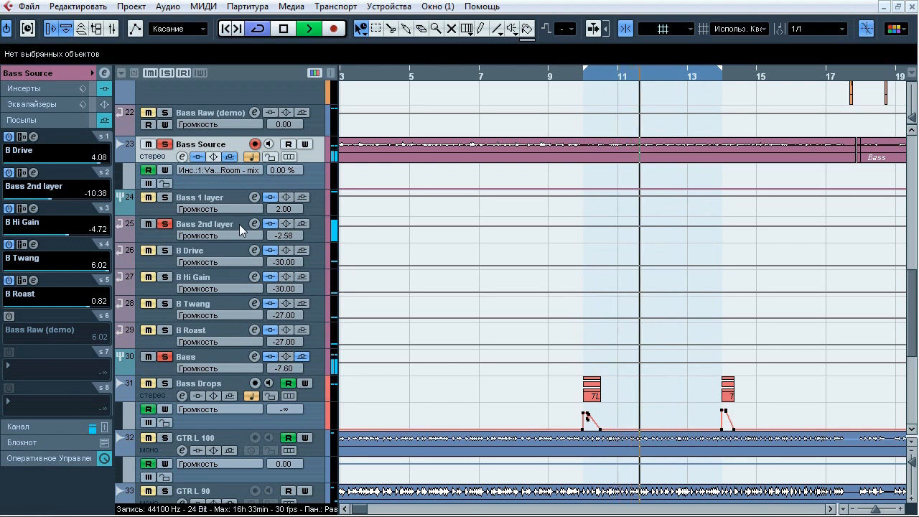
Add Bass 1 layer and its sublayers to the solo to hear both bass layers together, and stop playback.
click(164, 197)
click(164, 250)
click(165, 277)
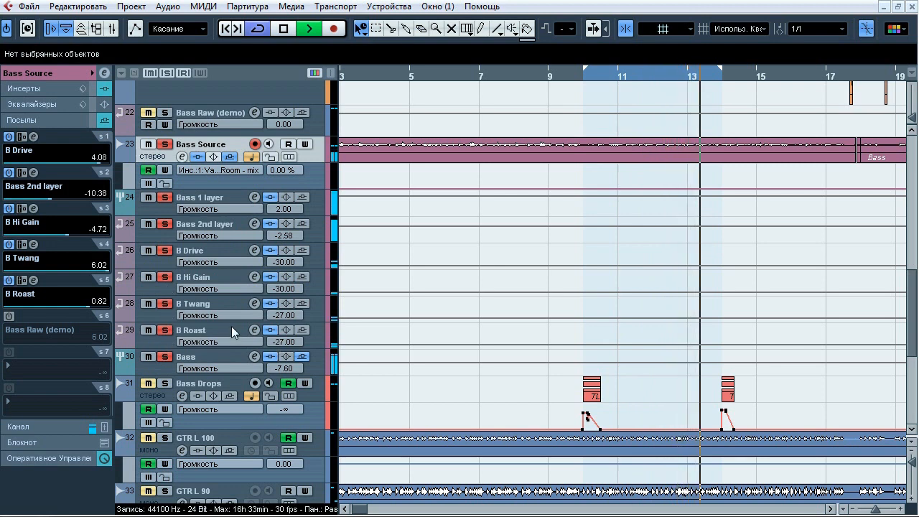
key(space)
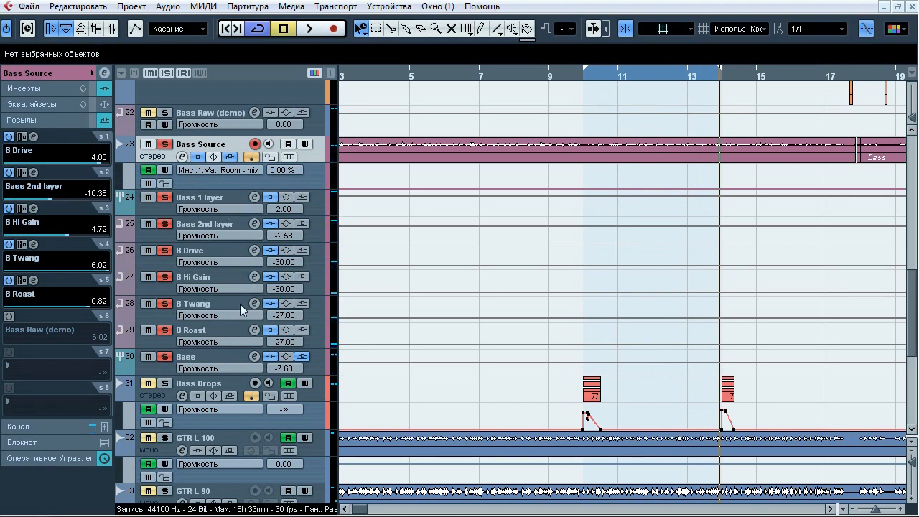
Open the TSE_BOD_v2.0 insert of the B Drive track to view its settings.
click(225, 250)
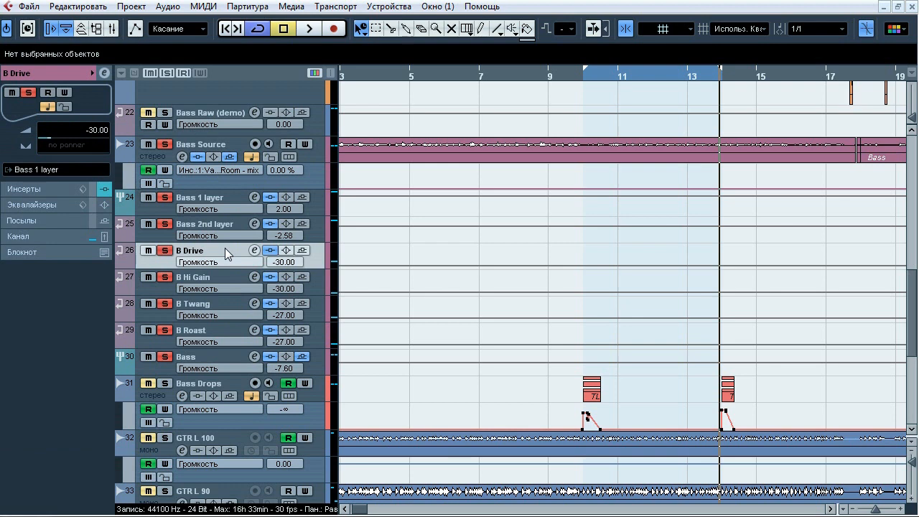
click(47, 190)
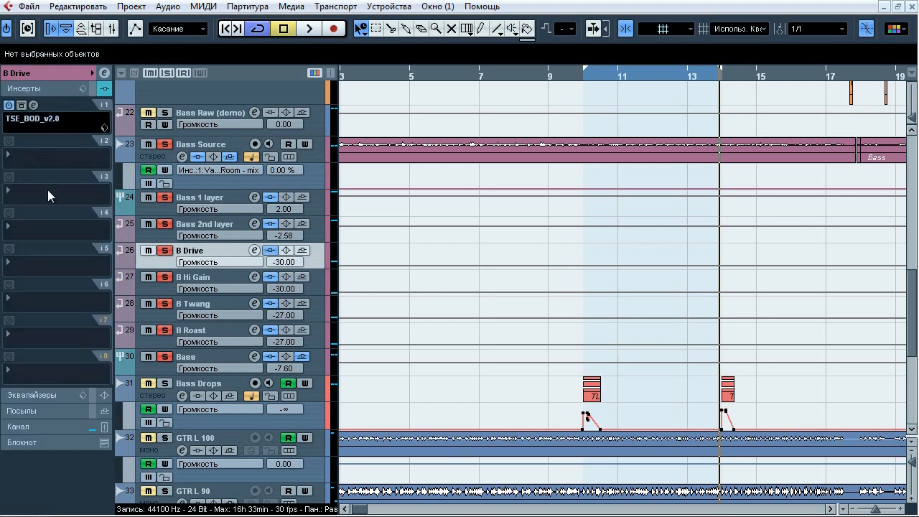
click(36, 108)
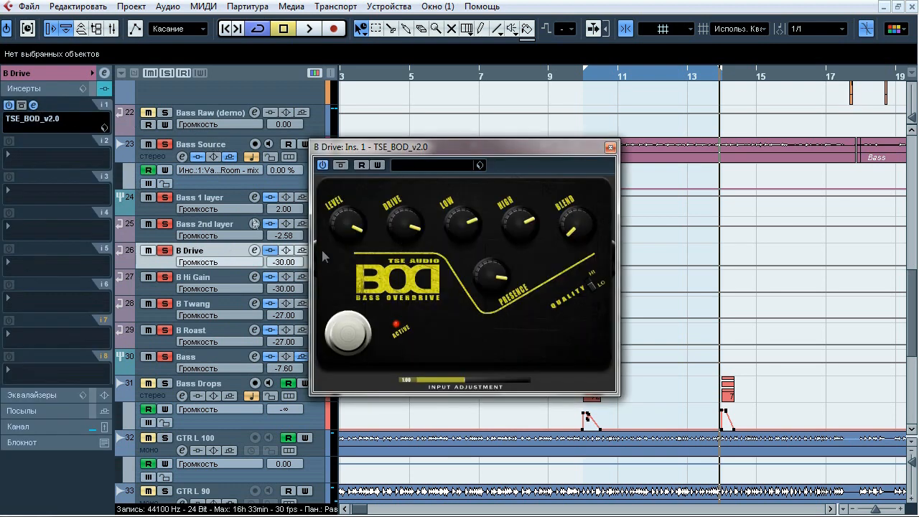
Inspect B Hi Gain's ReValver_4 insert, including its amp, input mixer, Stomps A and output mixer, plus its MonoDelay insert.
click(34, 105)
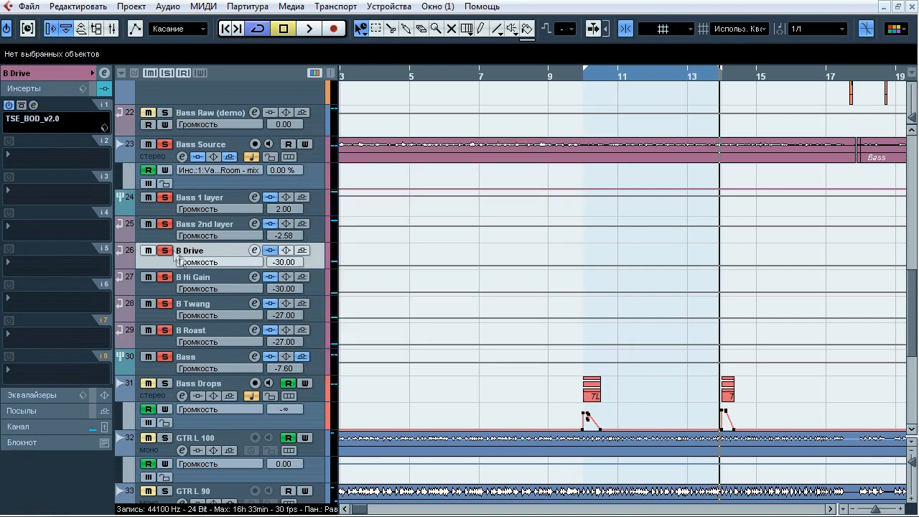
click(195, 277)
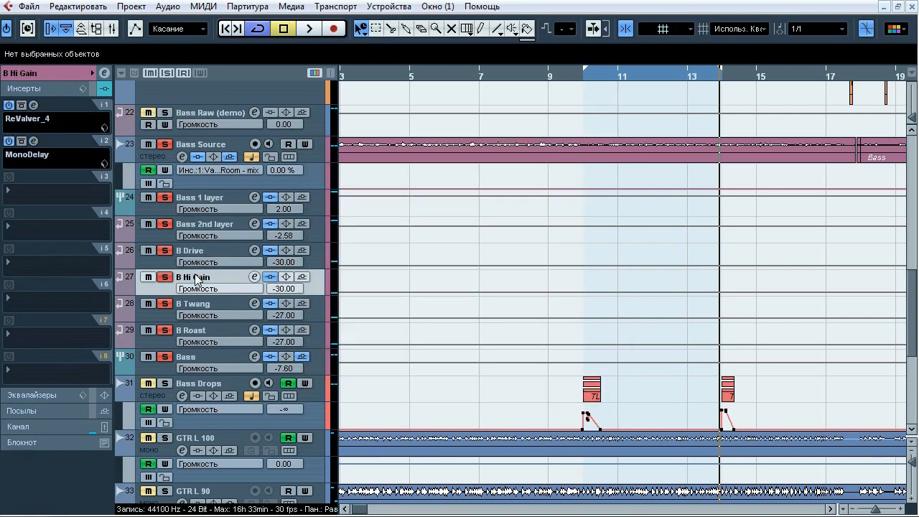
click(34, 105)
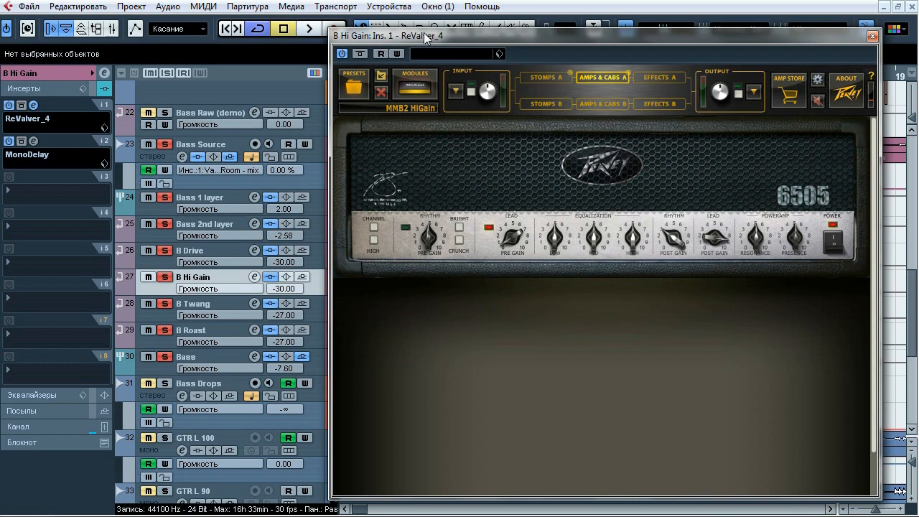
drag(426, 37, 338, 30)
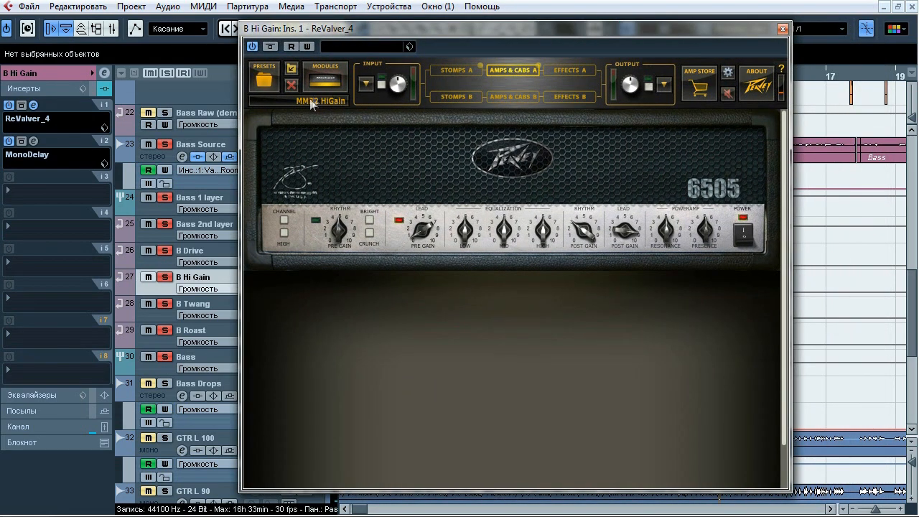
click(366, 84)
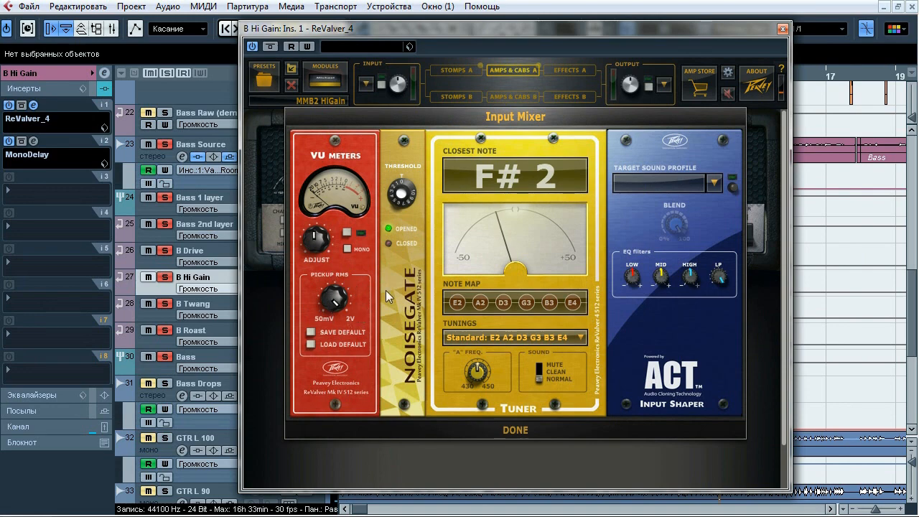
click(485, 72)
click(454, 69)
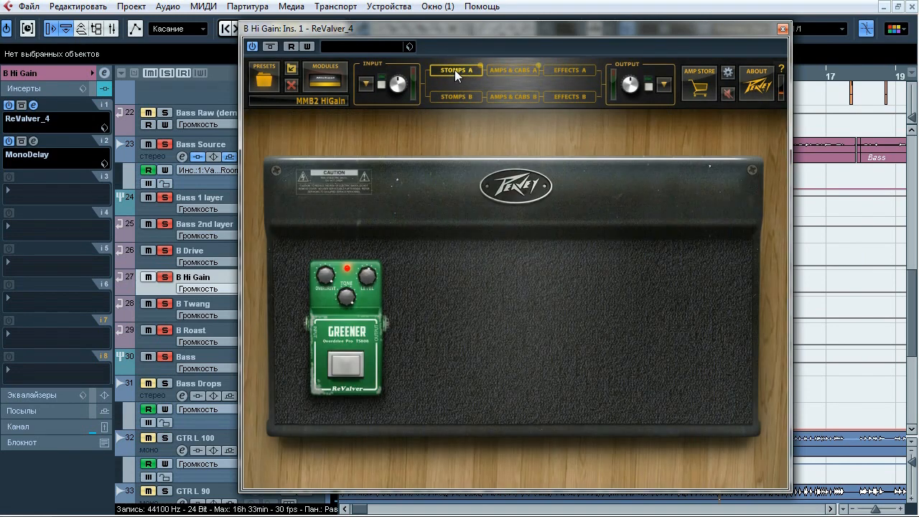
click(664, 84)
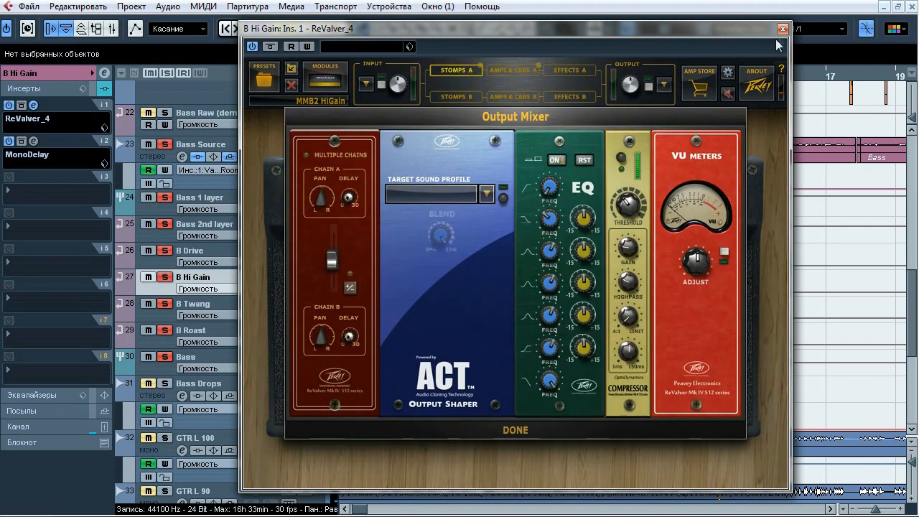
click(33, 105)
click(34, 141)
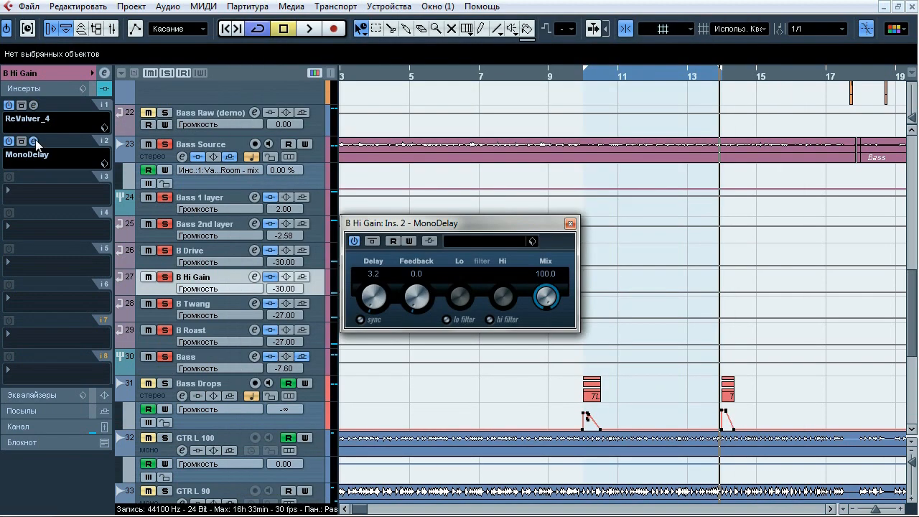
click(35, 139)
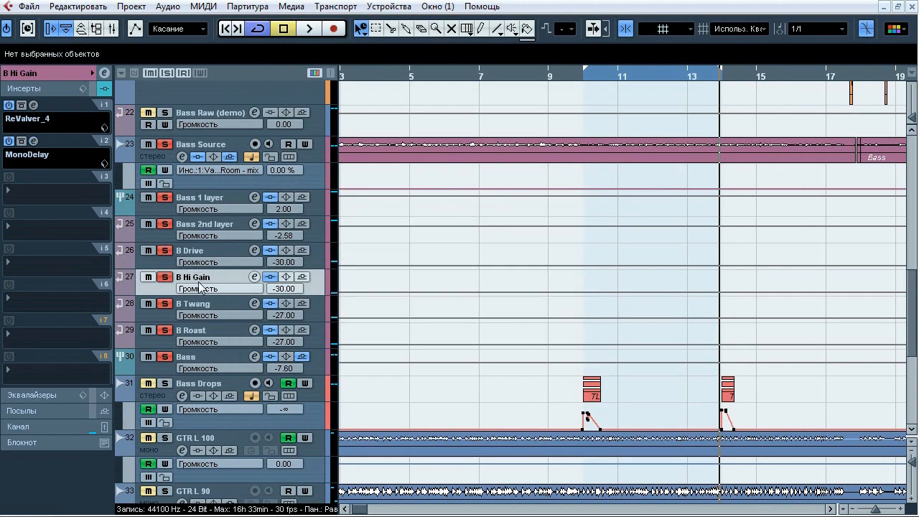
View the SHB-1 bass head settings on the B Twang track and close the plug-in.
click(205, 304)
click(36, 106)
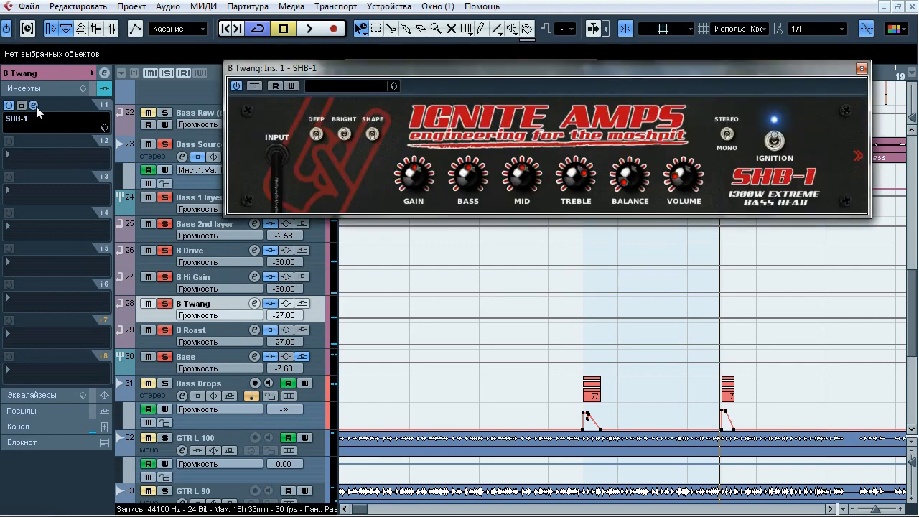
drag(367, 94, 316, 115)
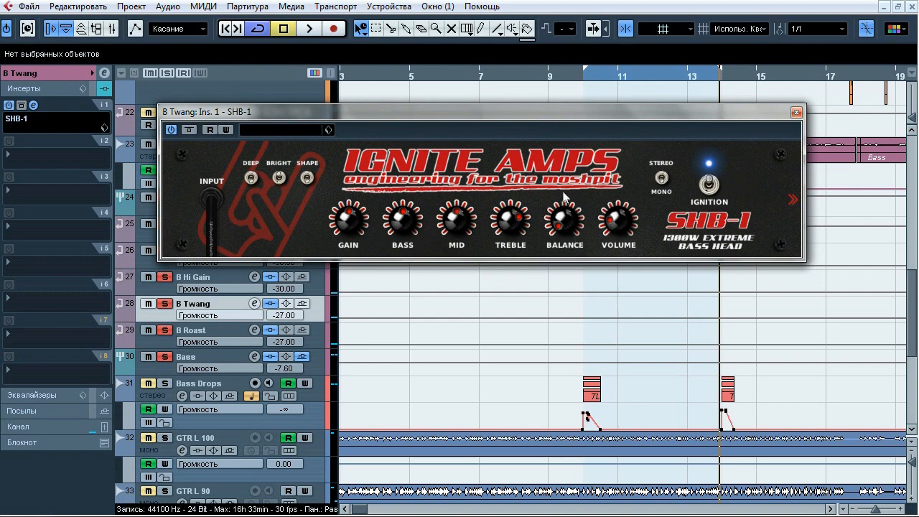
click(34, 106)
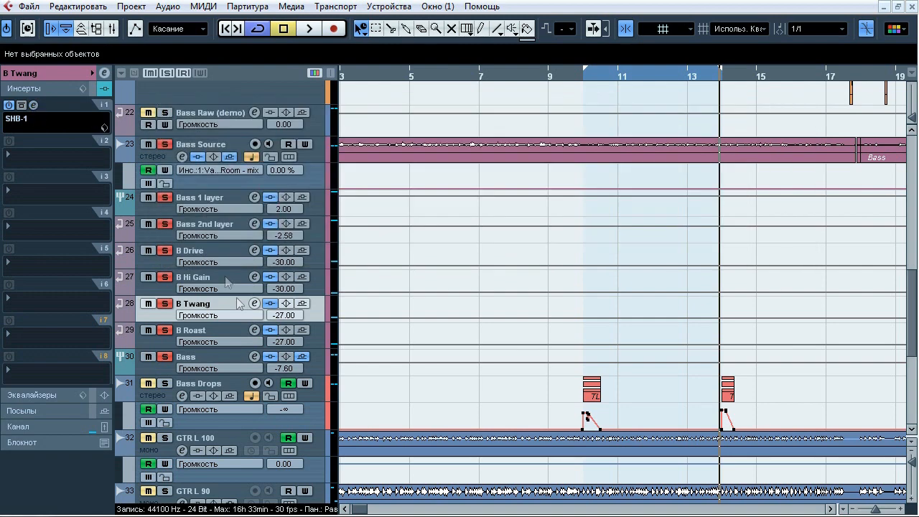
Inspect the B Roast track's ReValver_4 insert, including its amp, Stomps A, input mixer and output mixer.
click(246, 337)
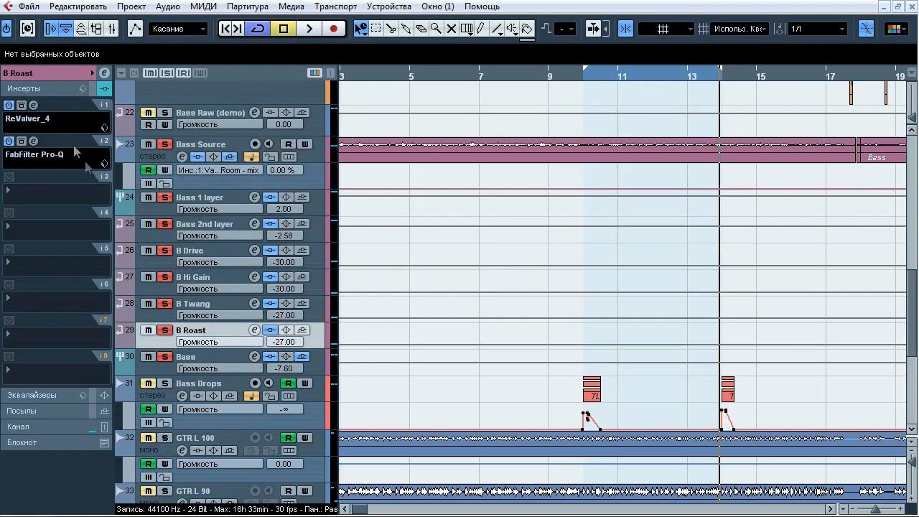
click(34, 106)
drag(381, 45, 338, 44)
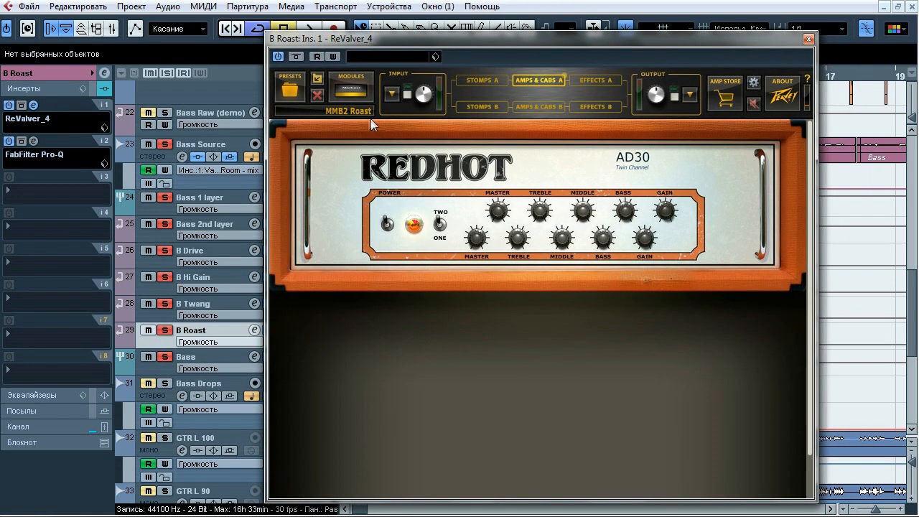
click(480, 80)
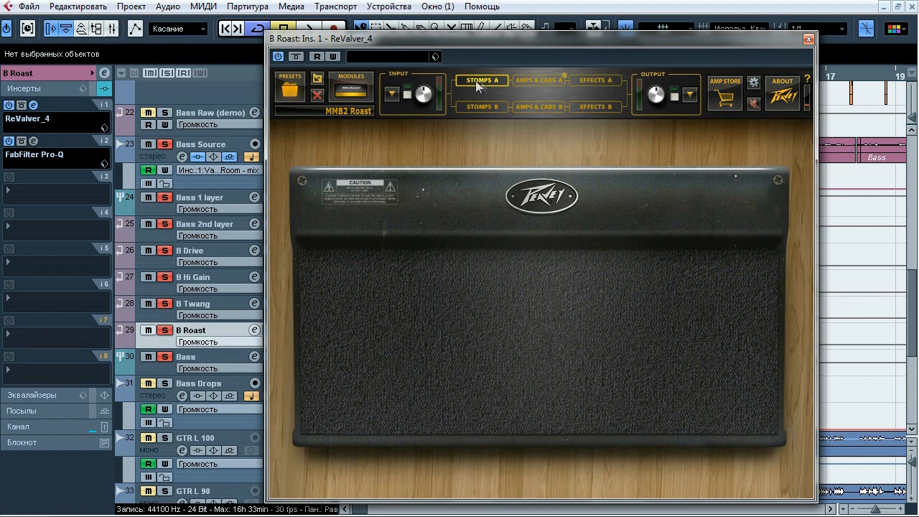
click(390, 95)
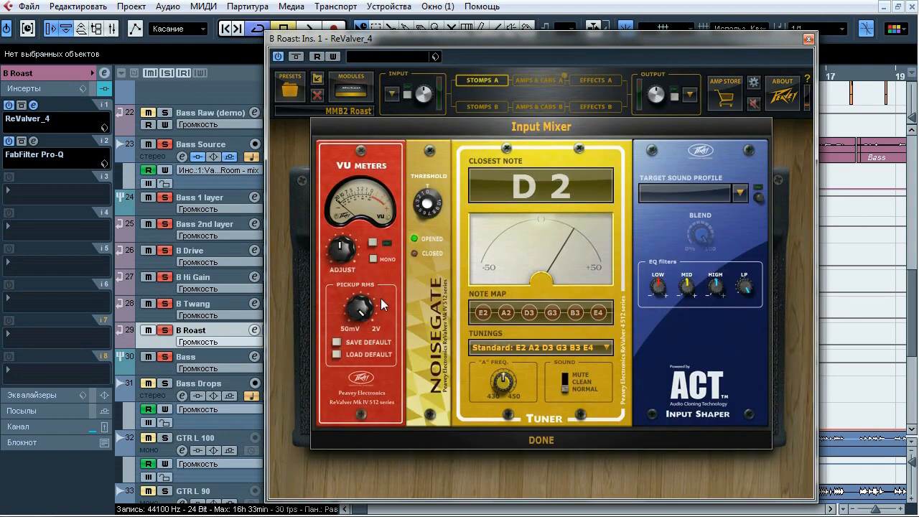
click(564, 438)
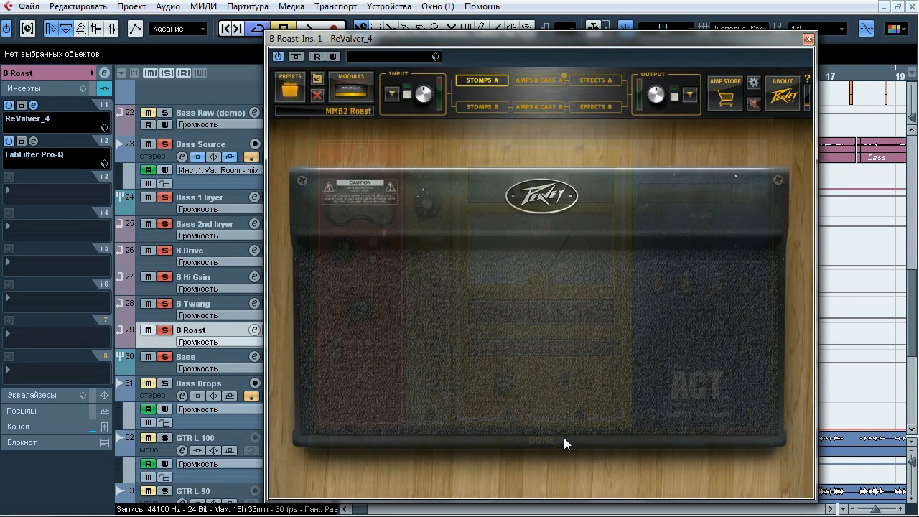
click(689, 95)
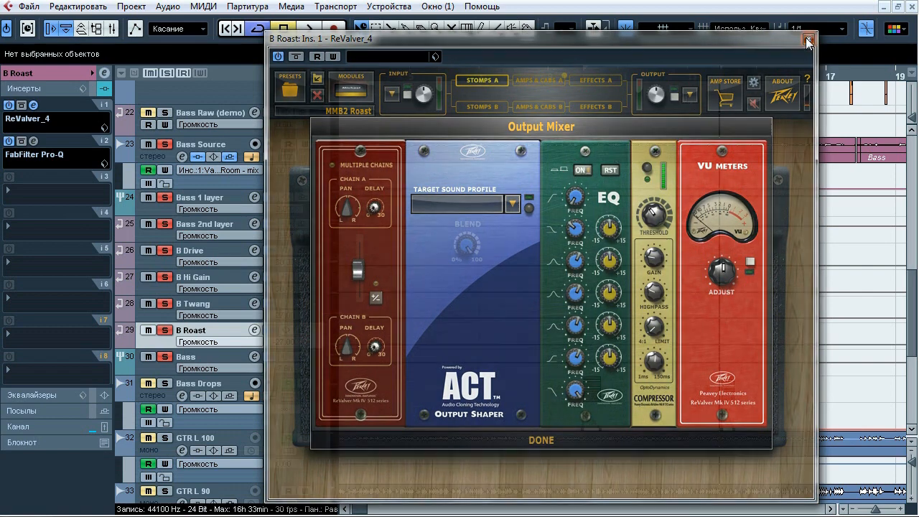
click(808, 43)
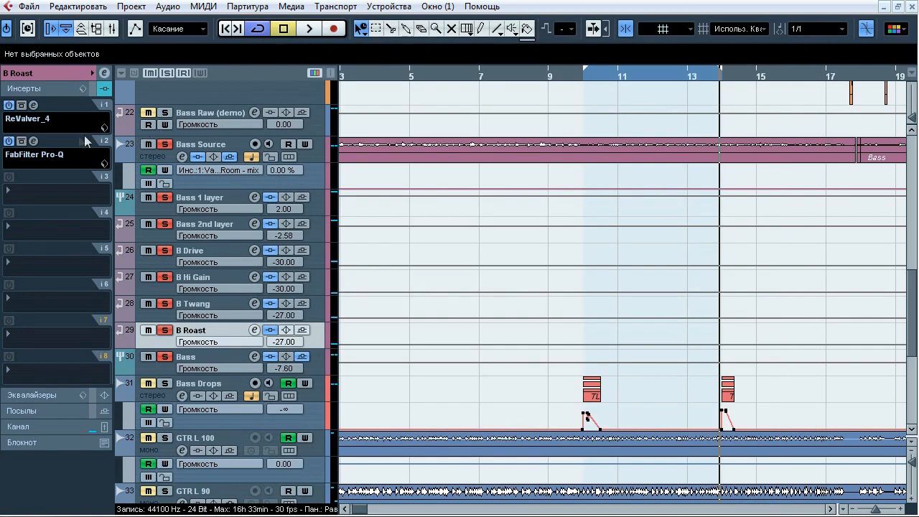
Examine the EQ curve and its bands in the FabFilter Pro-Q insert of B Roast.
click(33, 140)
click(446, 208)
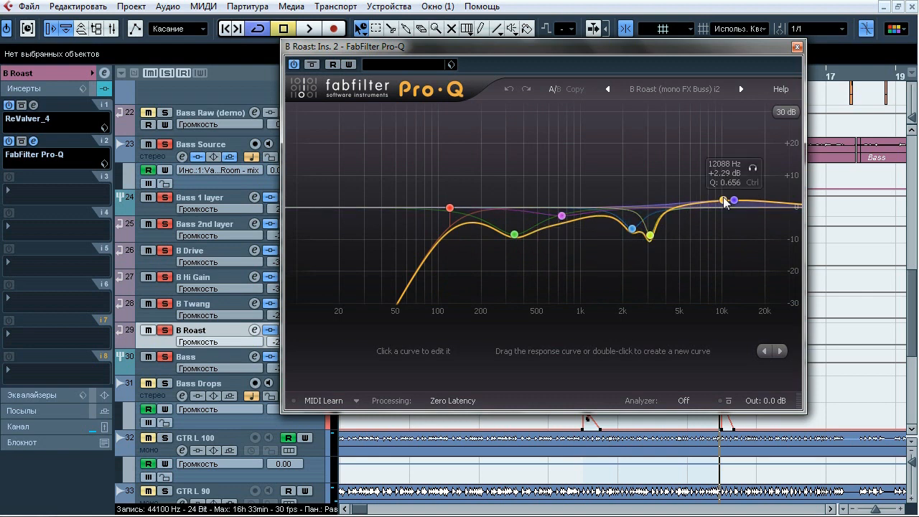
click(797, 47)
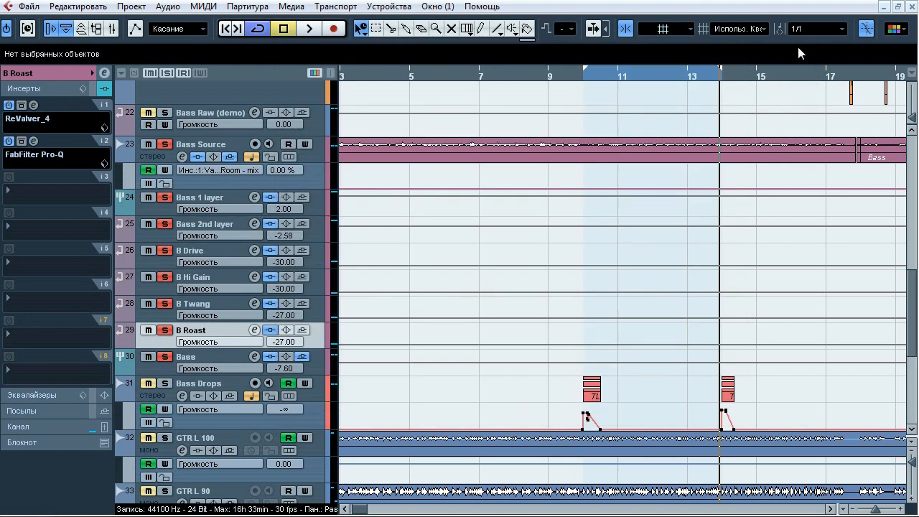
View the impulse loaded in the keFIR_v1_2ch insert of the Bass 1 layer group.
click(210, 201)
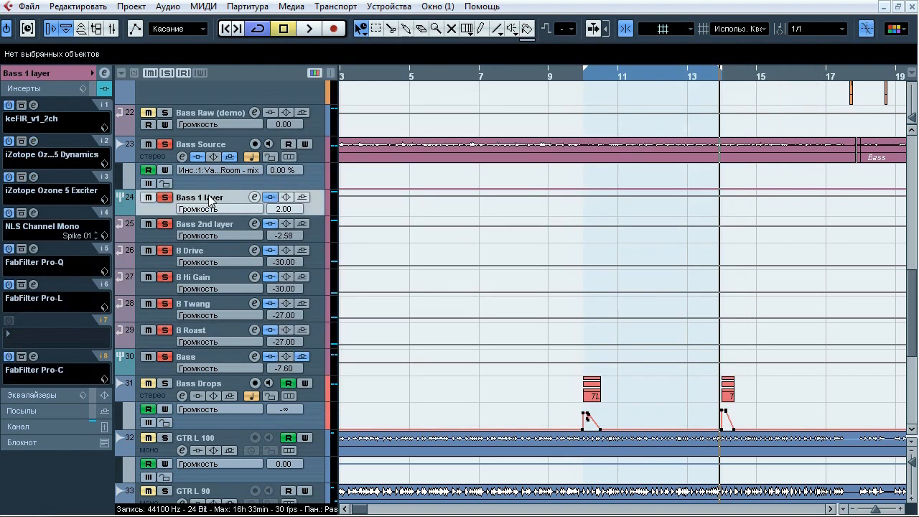
click(34, 106)
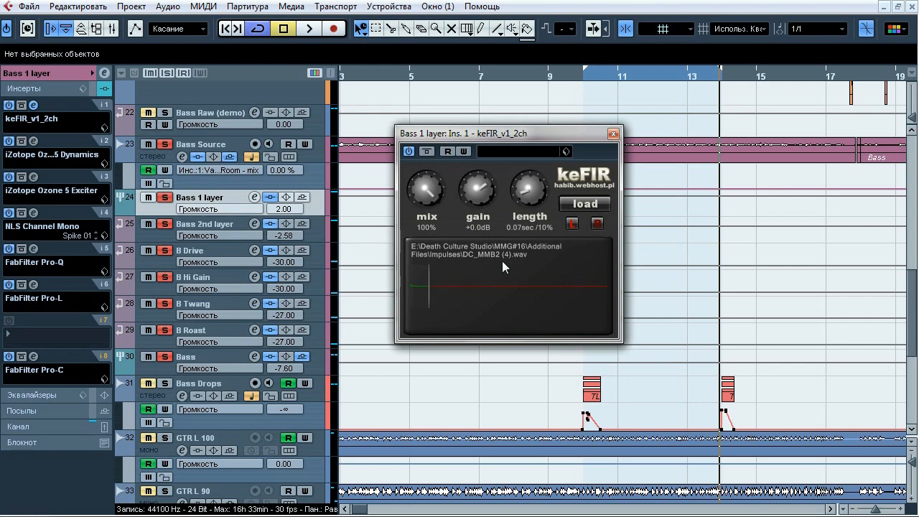
click(34, 105)
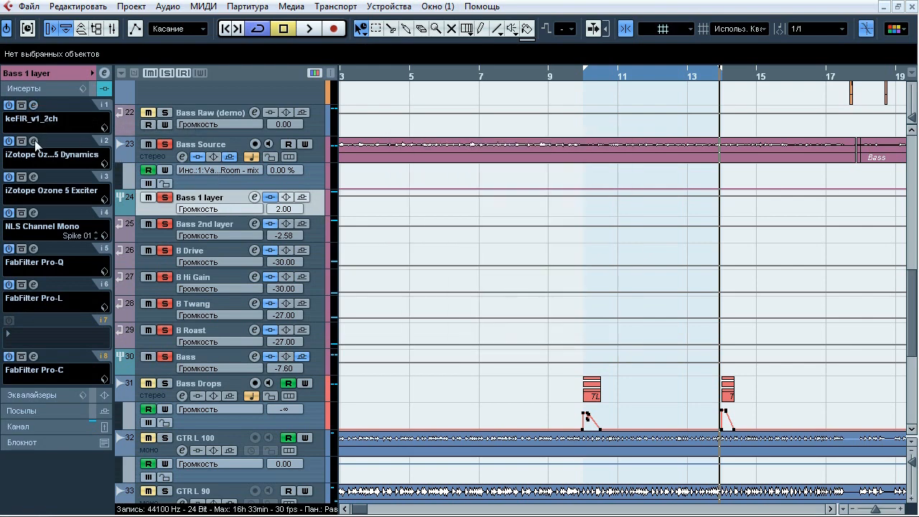
Examine the settings of each of the four bands in Bass 1 layer's iZotope Ozone 5 Dynamics insert.
click(33, 141)
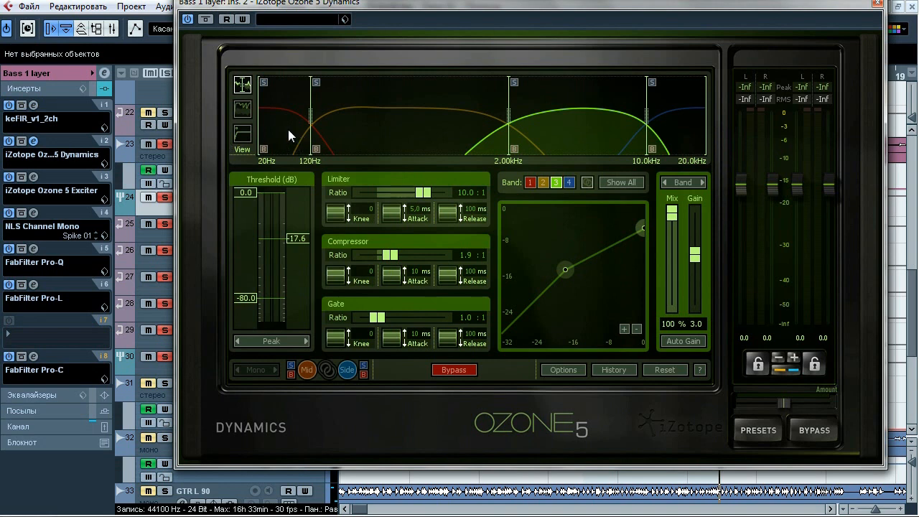
click(288, 130)
click(392, 135)
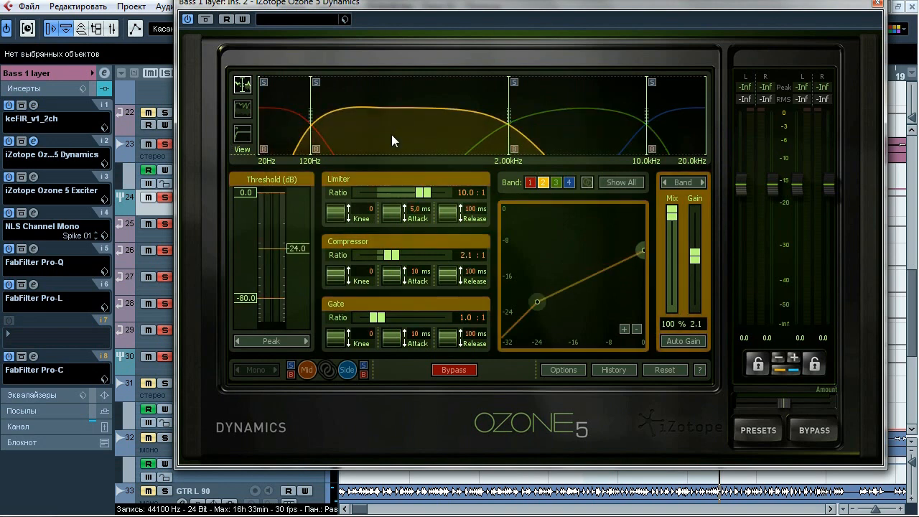
click(565, 135)
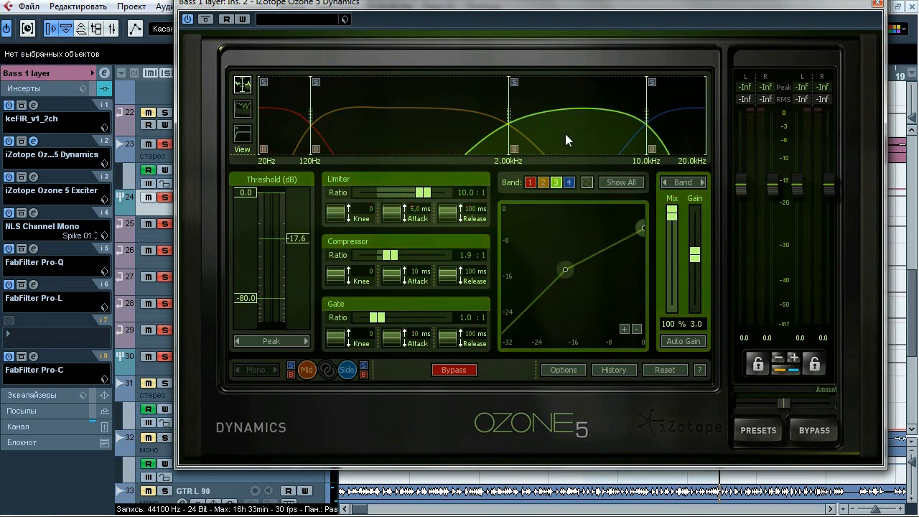
click(678, 135)
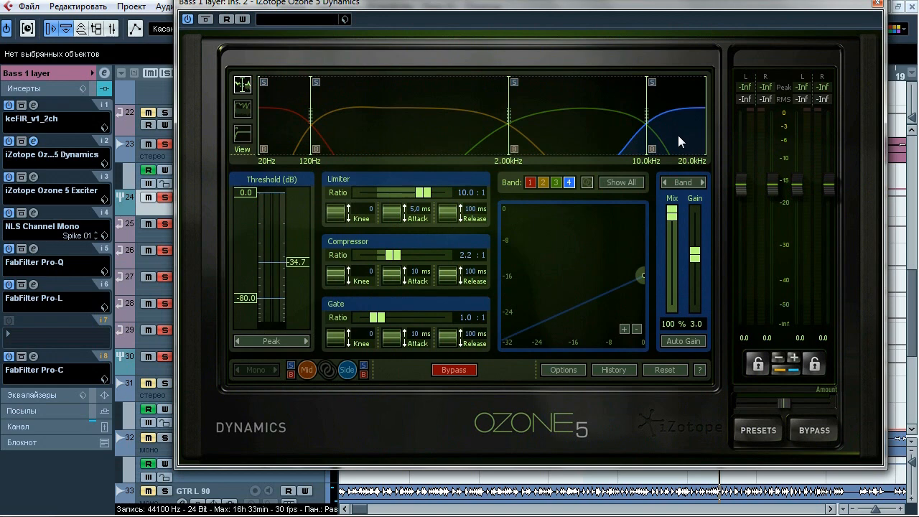
click(34, 140)
View the iZotope Ozone 5 Exciter and NLS Channel Mono inserts of Bass 1 layer in turn.
click(34, 175)
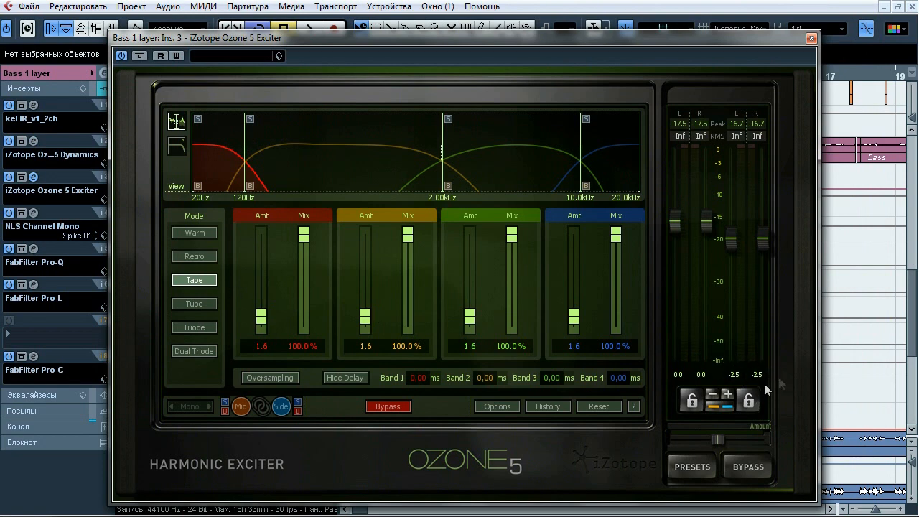
click(33, 178)
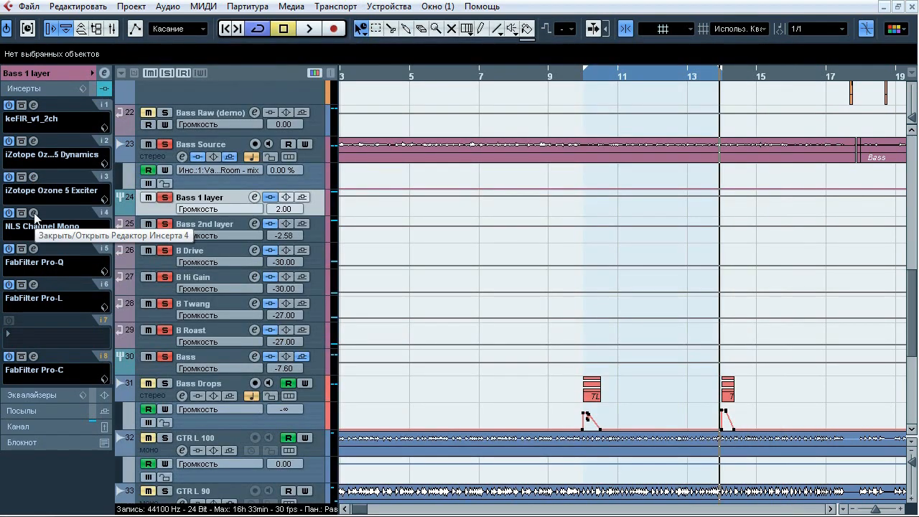
click(33, 213)
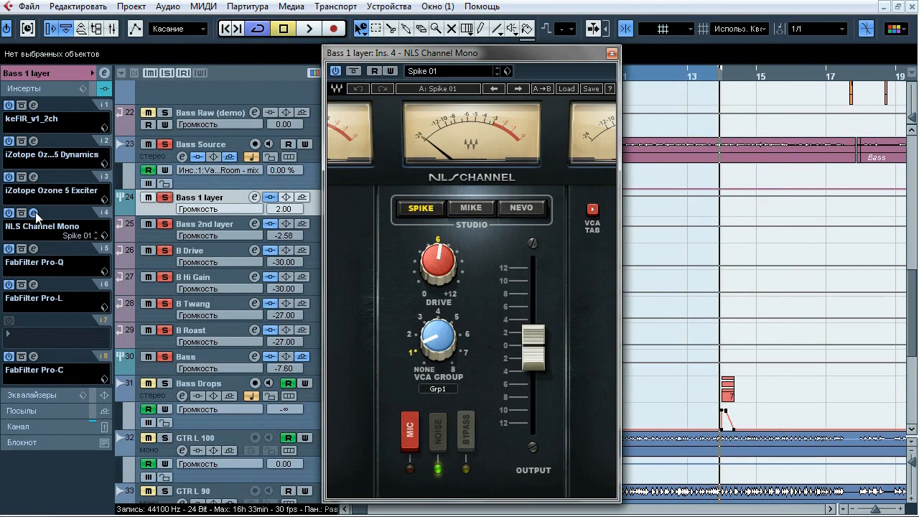
click(34, 213)
View the EQ curve in Bass 1 layer's FabFilter Pro-Q insert and the lookahead, attack and release settings in its FabFilter Pro-L insert.
click(33, 249)
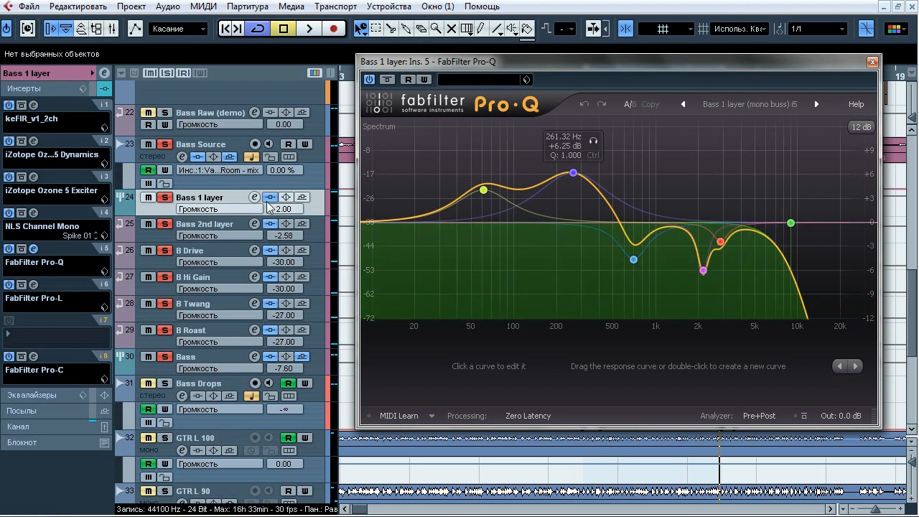
click(36, 247)
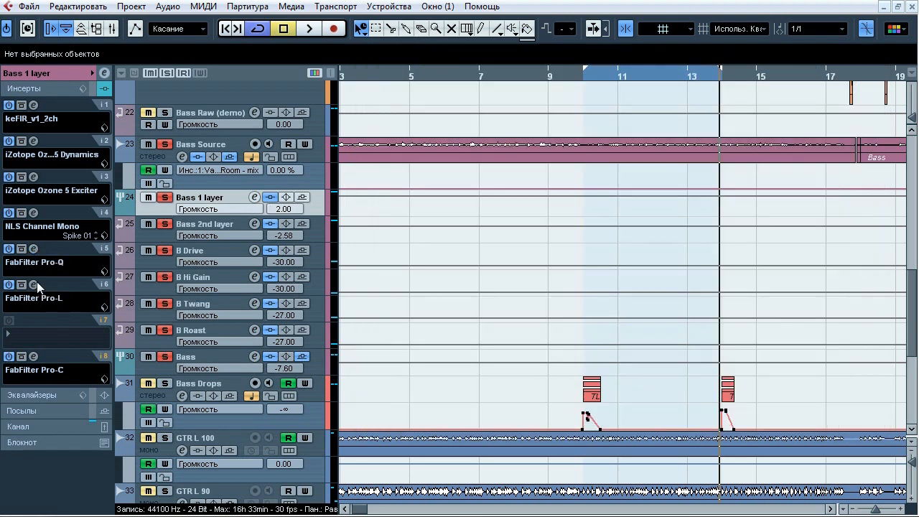
click(37, 281)
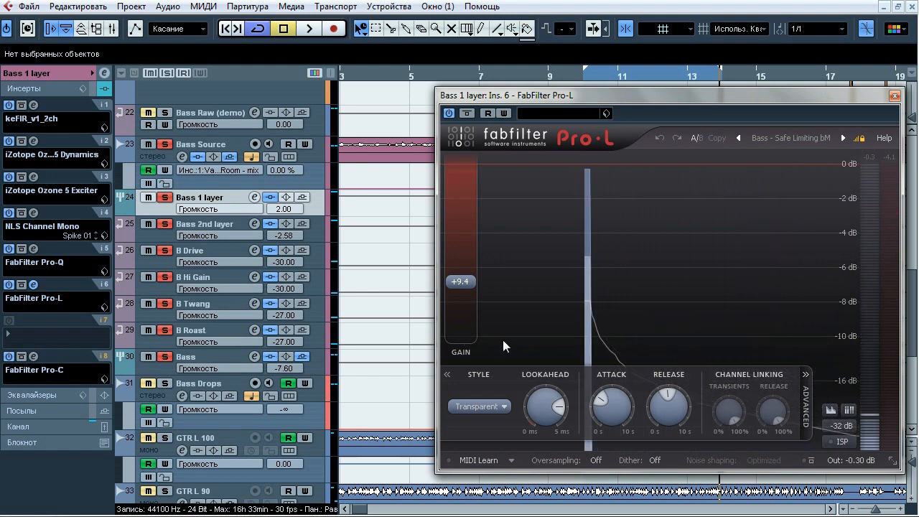
mouse_move(543, 407)
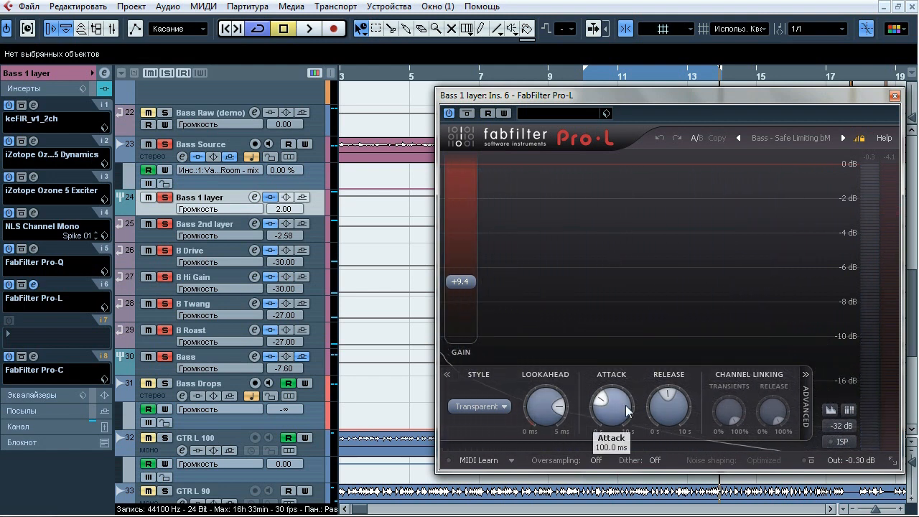
mouse_move(673, 411)
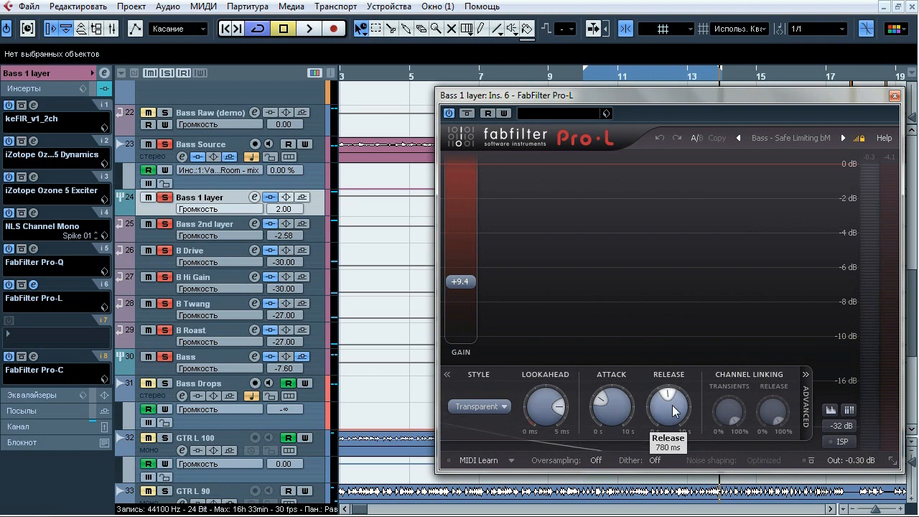
click(33, 284)
Examine the threshold, ratio, release and style settings of the FabFilter Pro-C insert on Bass 1 layer.
click(34, 356)
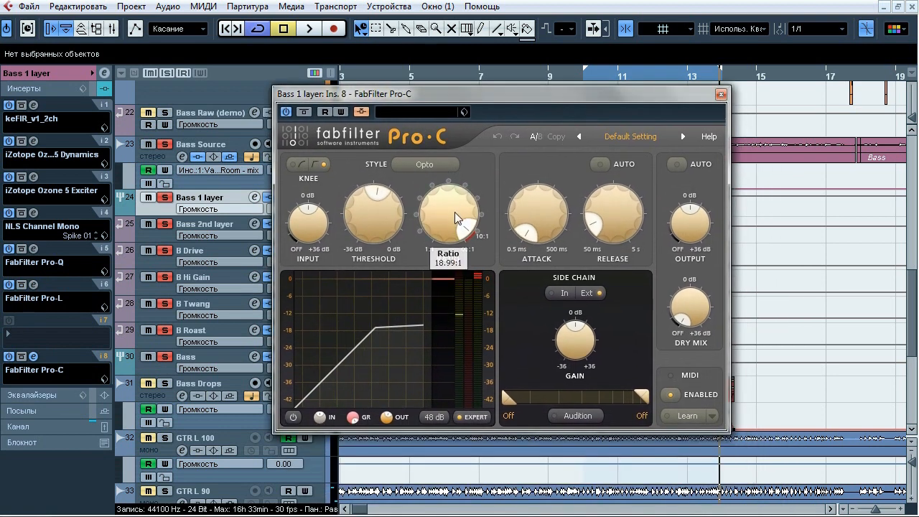
mouse_move(615, 222)
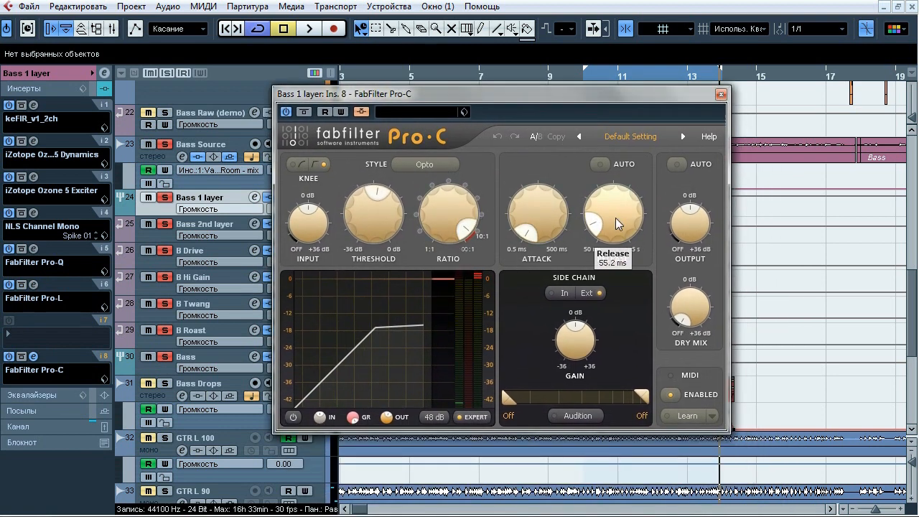
mouse_move(377, 210)
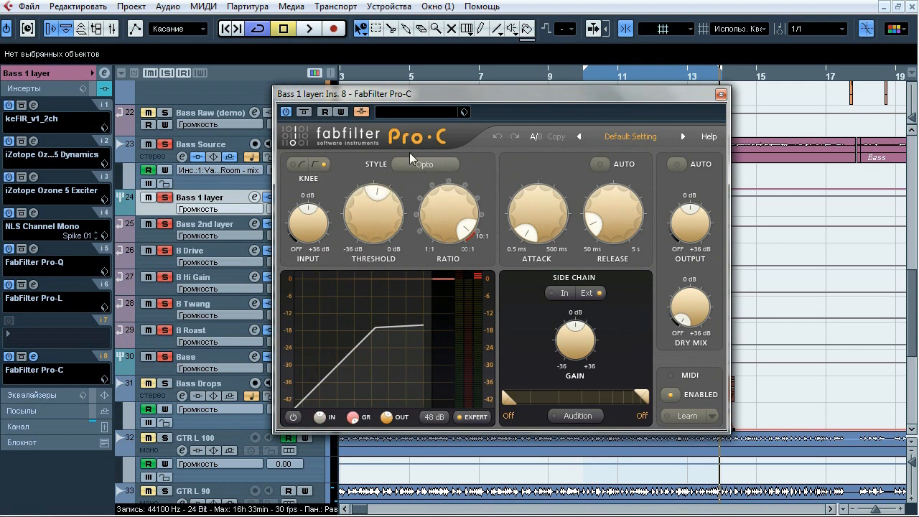
click(33, 357)
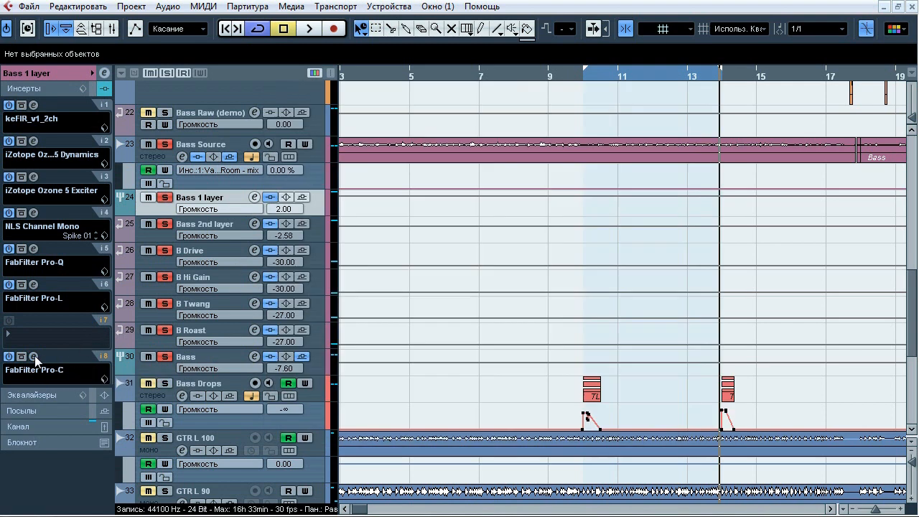
View the amp and stomp pedals in the ReValver_4 insert of the Bass 2nd layer track.
click(219, 229)
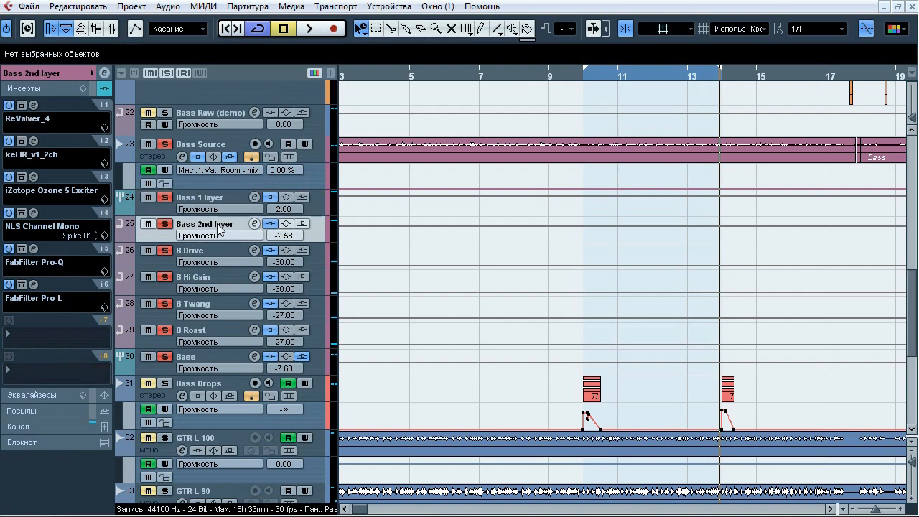
click(33, 105)
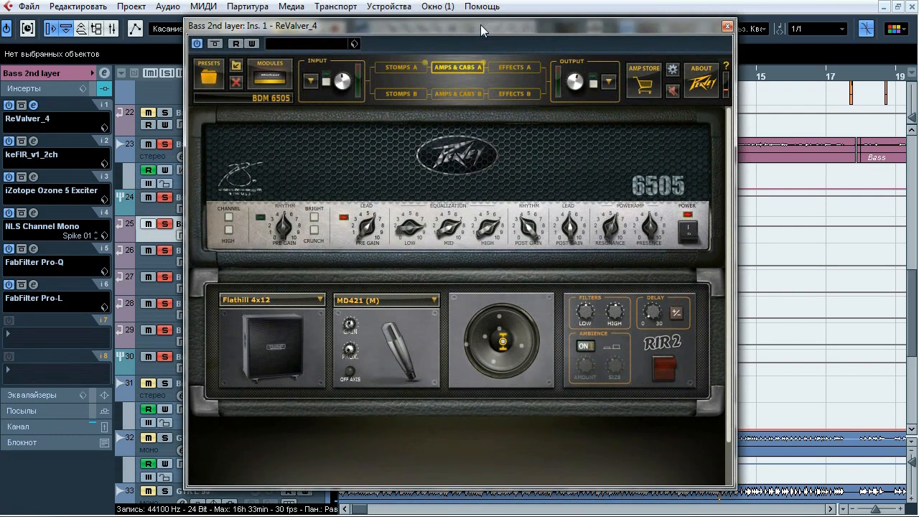
click(413, 74)
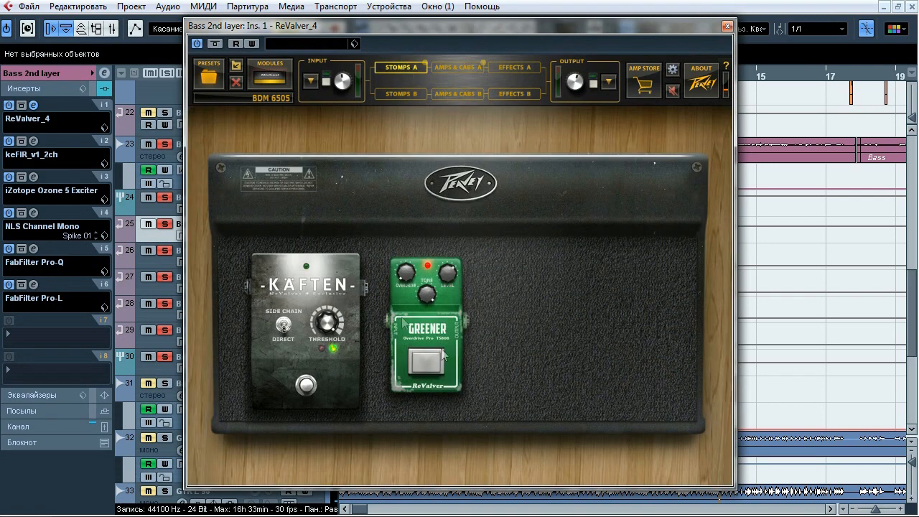
Inspect ReValver_4's Input Mixer and Output Mixer, then return to its A-chain amp and cabinet view before closing the plug-in.
click(313, 83)
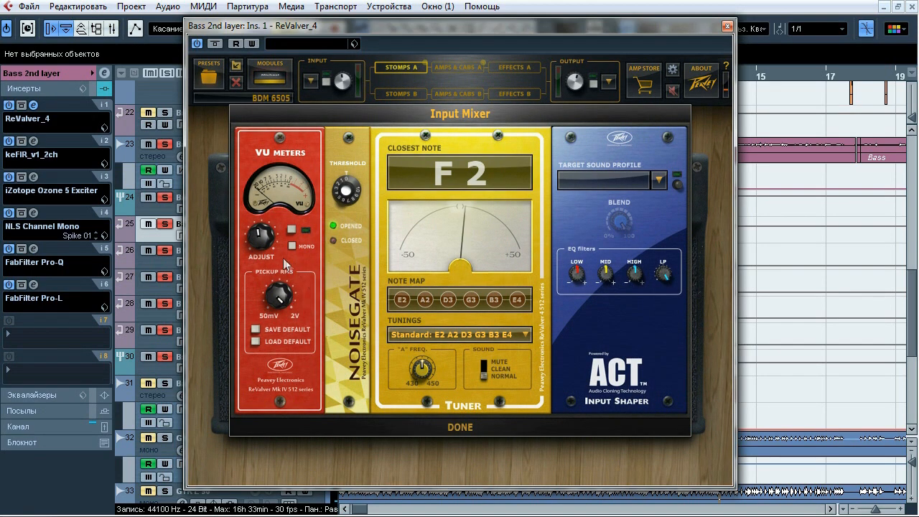
mouse_move(264, 239)
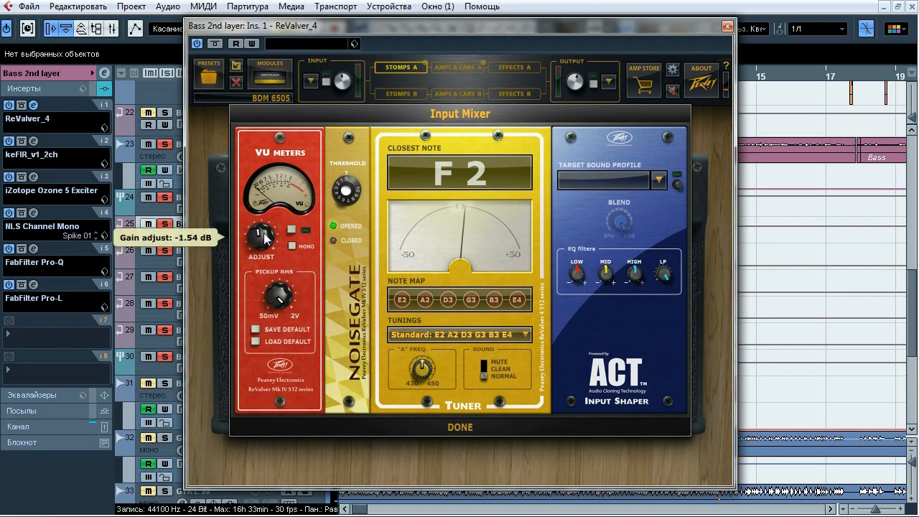
click(460, 427)
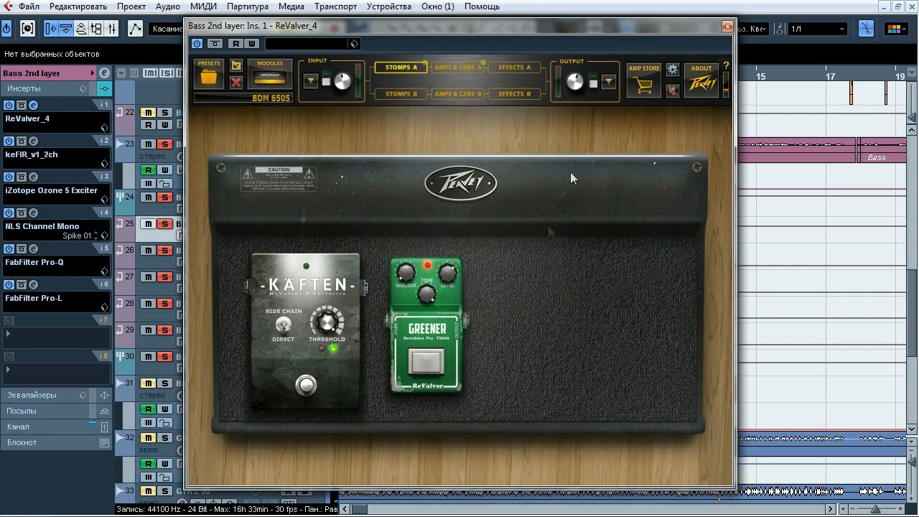
click(608, 84)
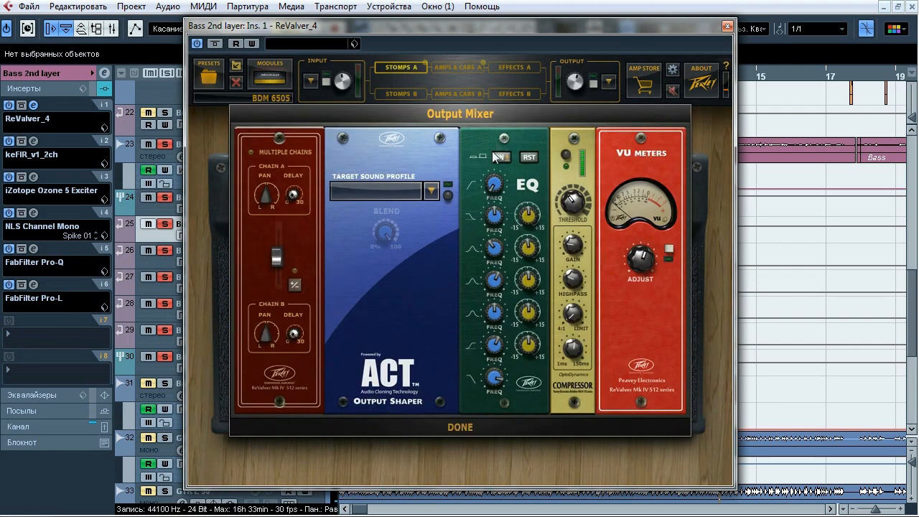
click(449, 428)
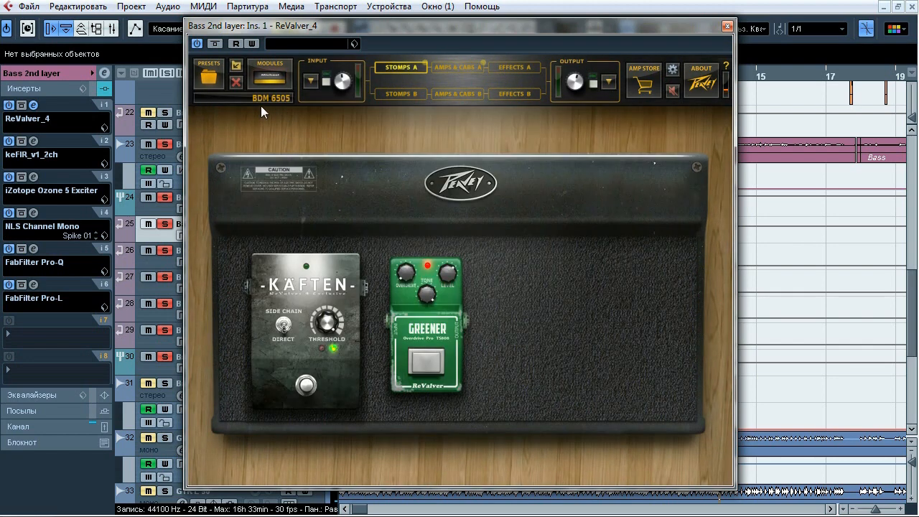
click(456, 67)
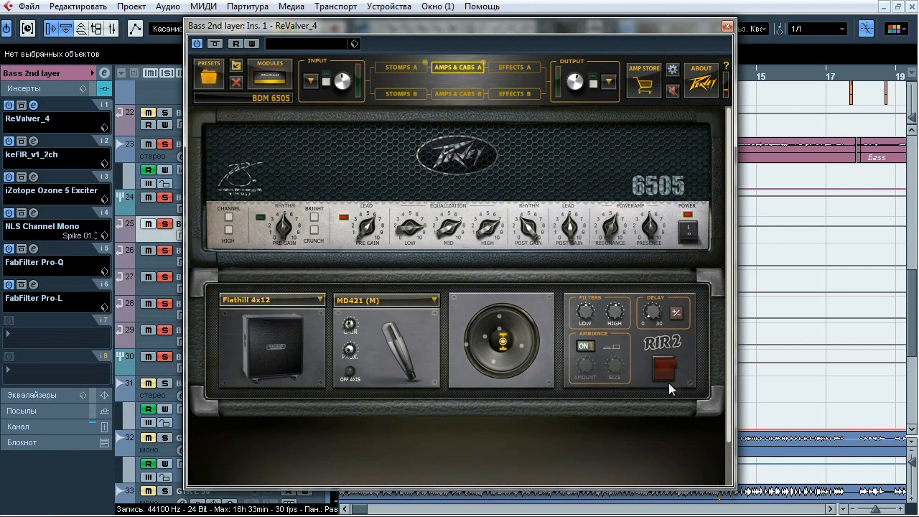
click(727, 26)
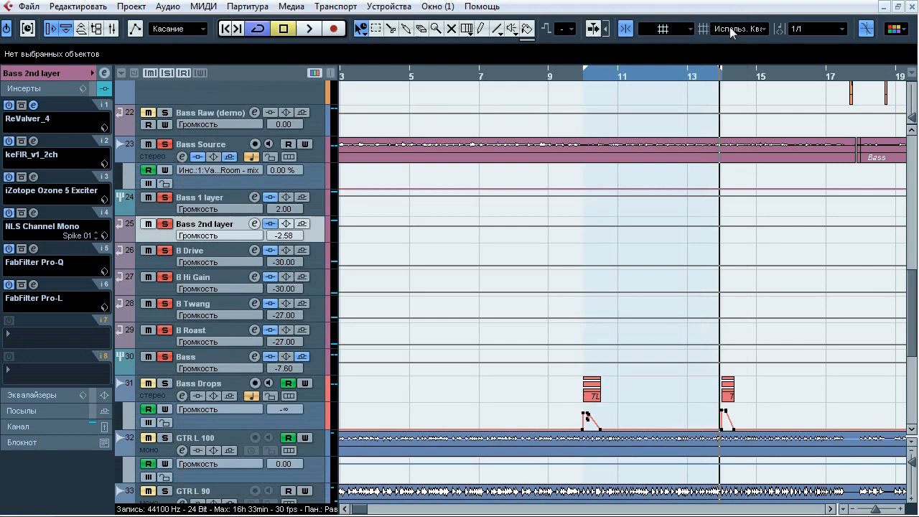
View the keFIR_v1_2ch, iZotope Ozone 5 Exciter and NLS Channel Mono inserts of Bass 2nd layer in turn.
click(34, 140)
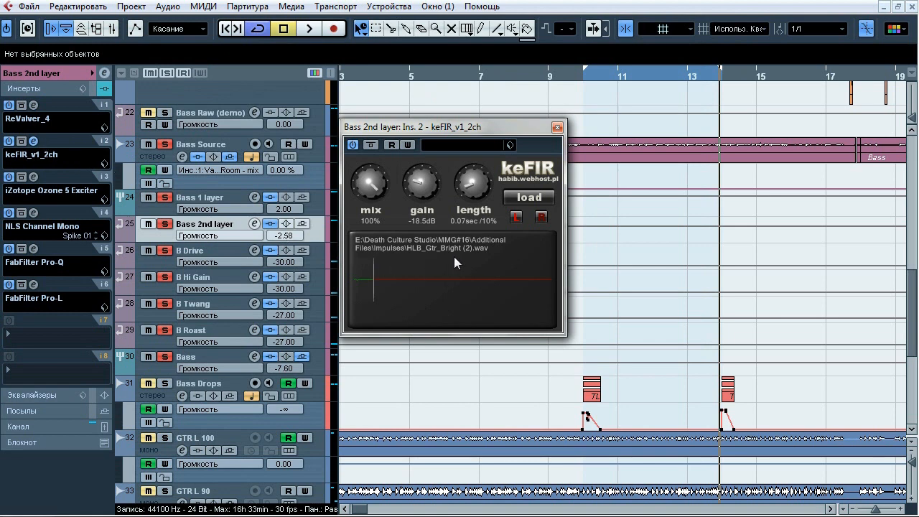
click(558, 127)
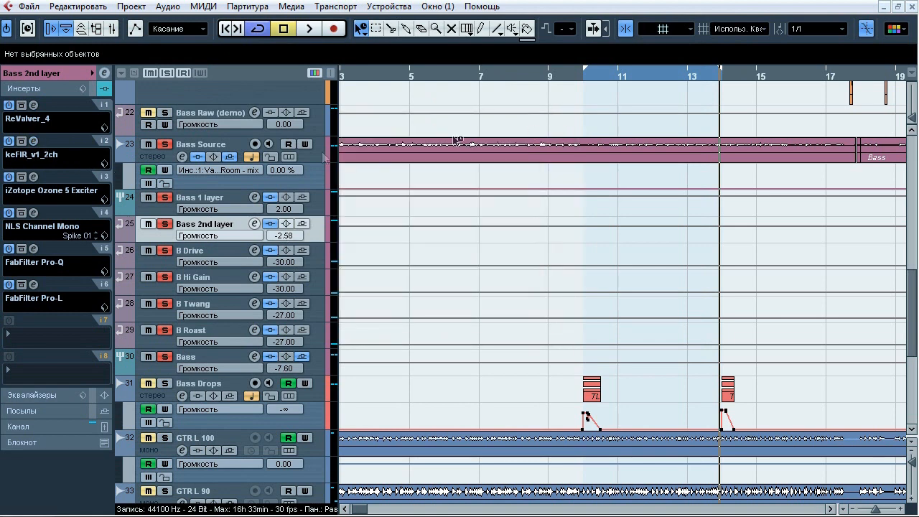
click(33, 177)
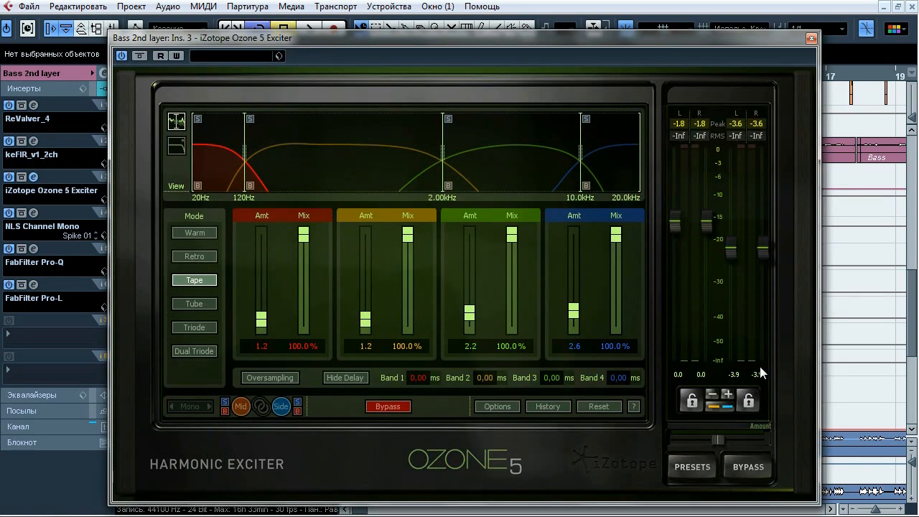
click(811, 38)
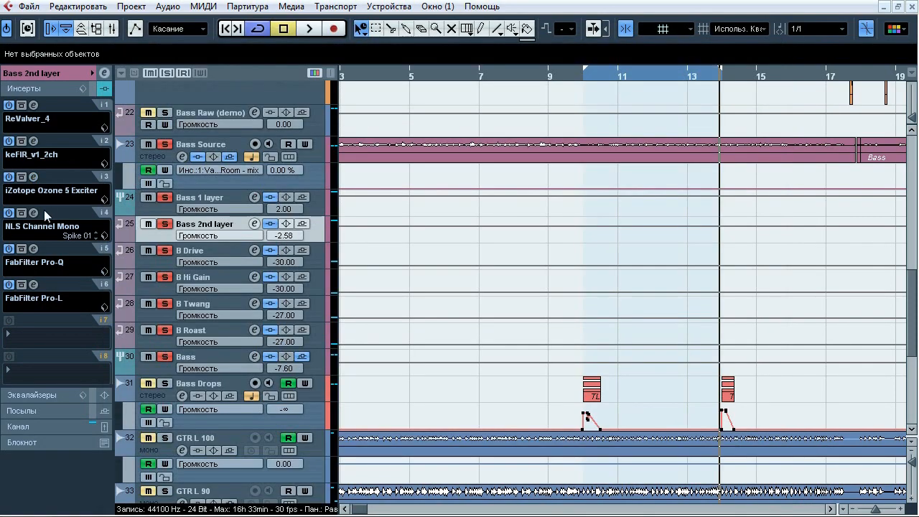
click(34, 213)
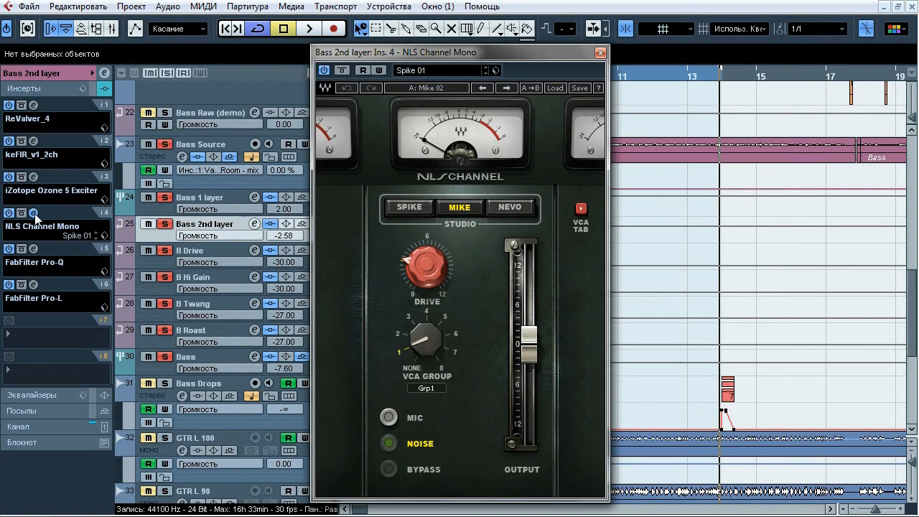
click(33, 213)
Examine the EQ curve and its individual bands in the FabFilter Pro-Q insert of Bass 2nd layer.
click(34, 248)
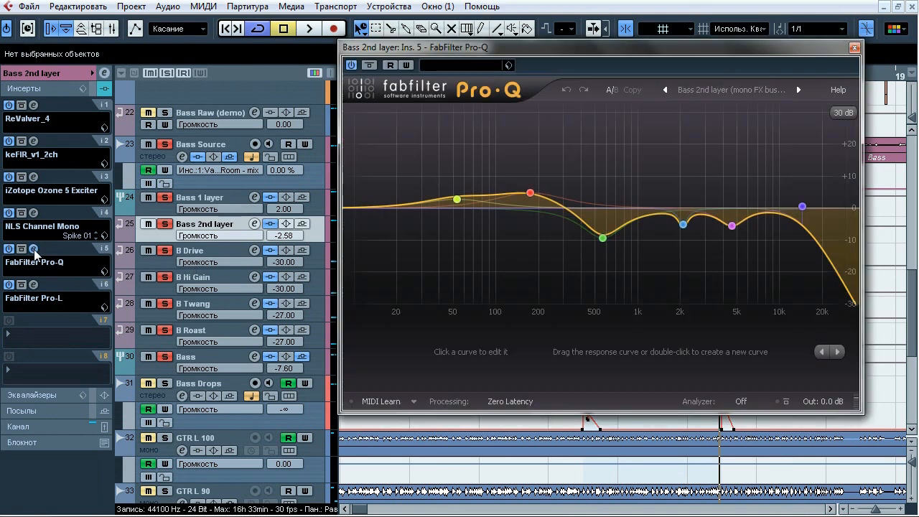
mouse_move(455, 199)
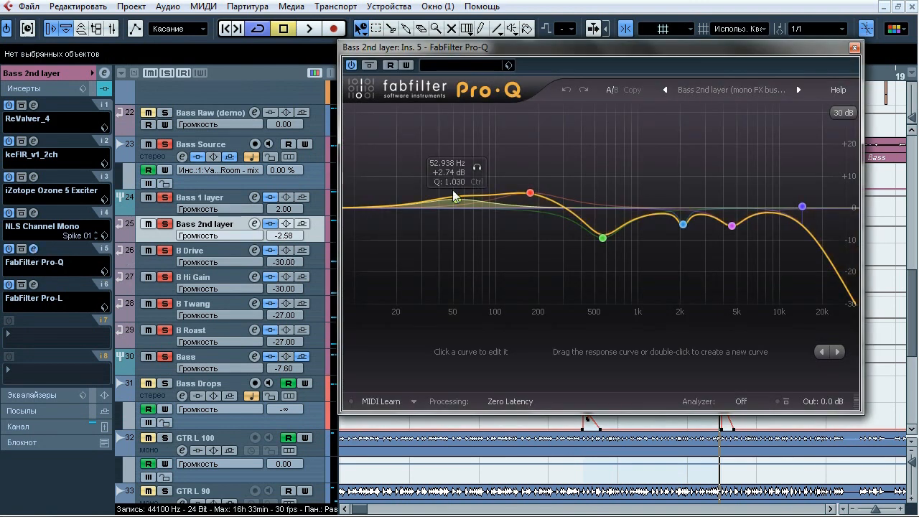
mouse_move(528, 194)
mouse_move(605, 244)
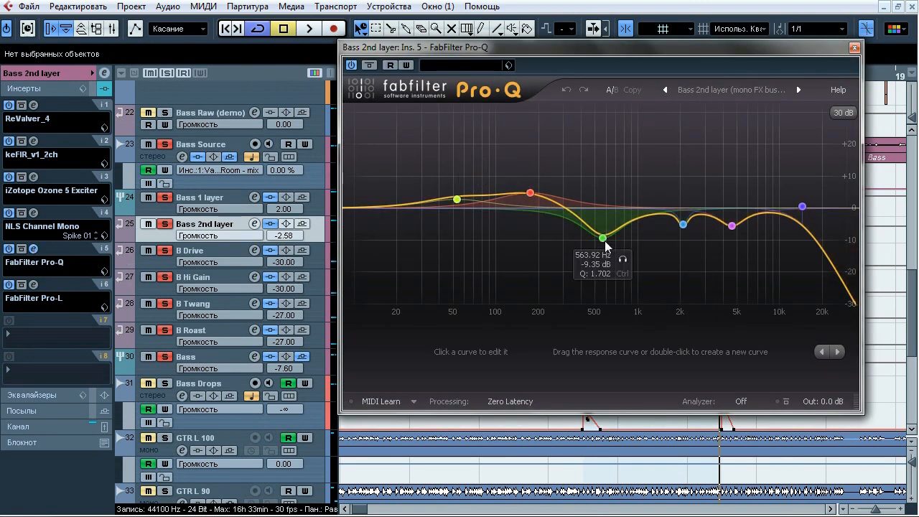
mouse_move(732, 232)
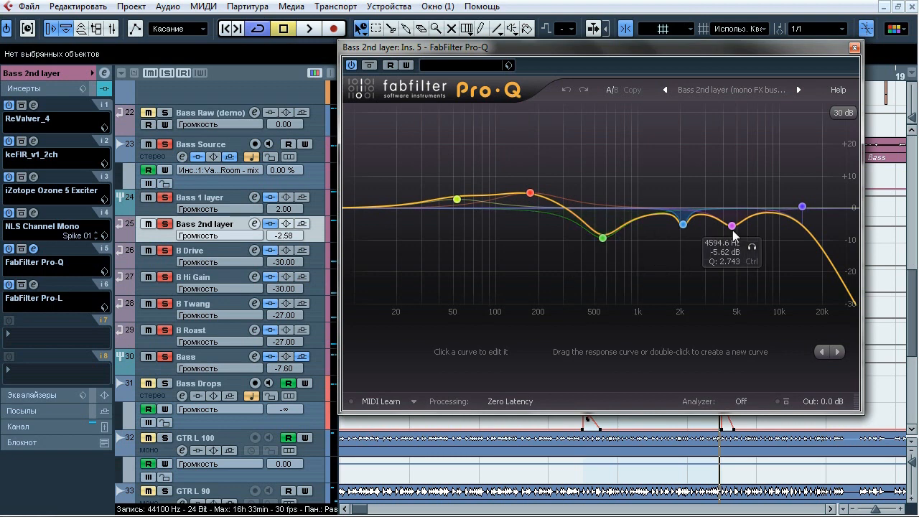
Review the FabFilter Pro-Q high-cut band and the Pro-L lookahead, attack and release settings on Bass 2nd layer, closing both editors.
mouse_move(803, 208)
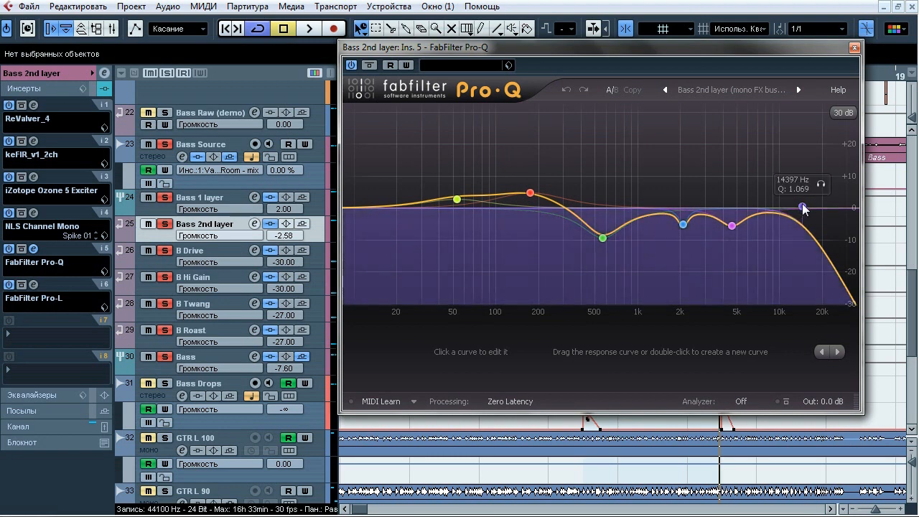
click(855, 47)
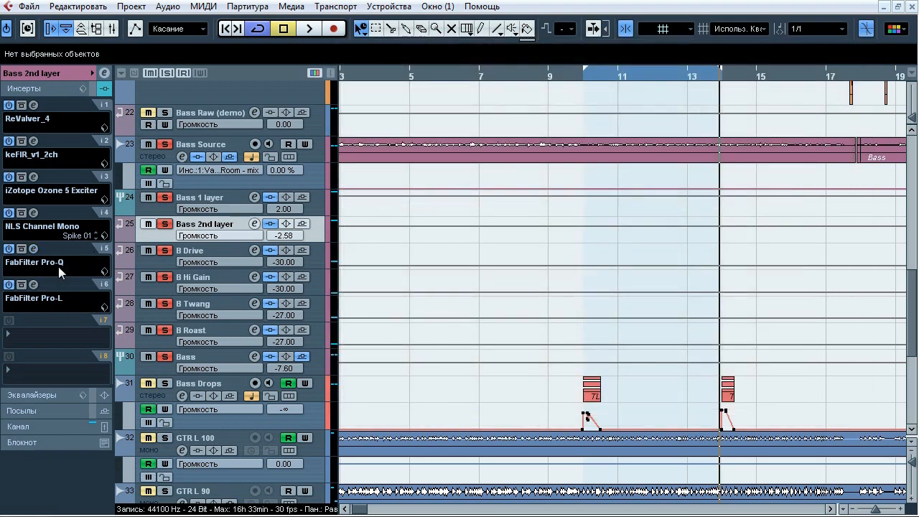
click(35, 284)
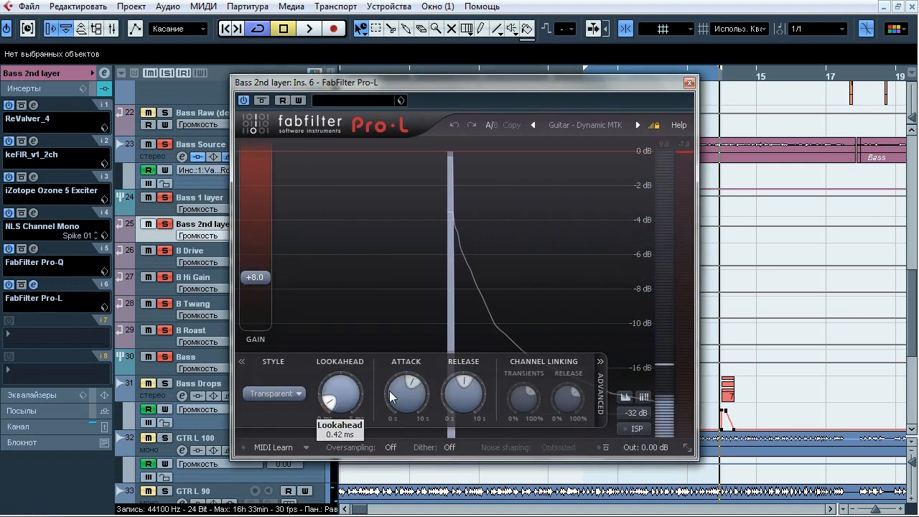
mouse_move(474, 399)
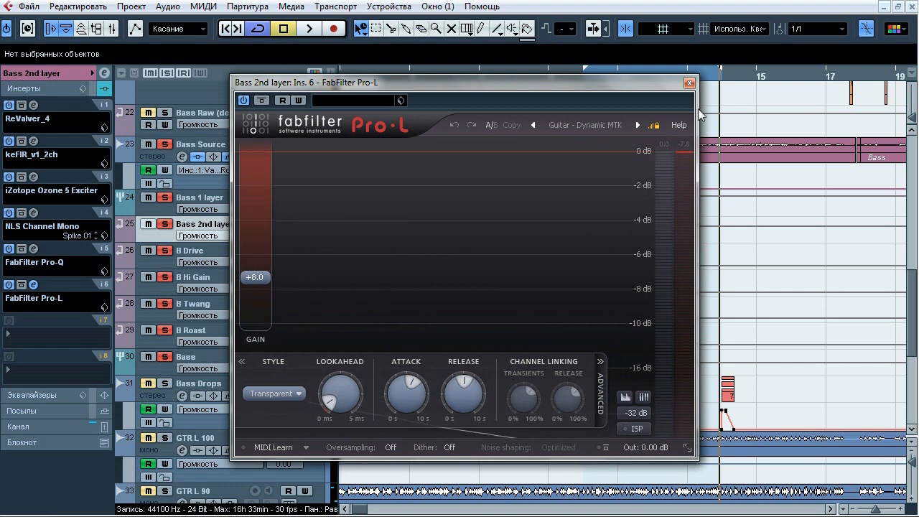
click(690, 81)
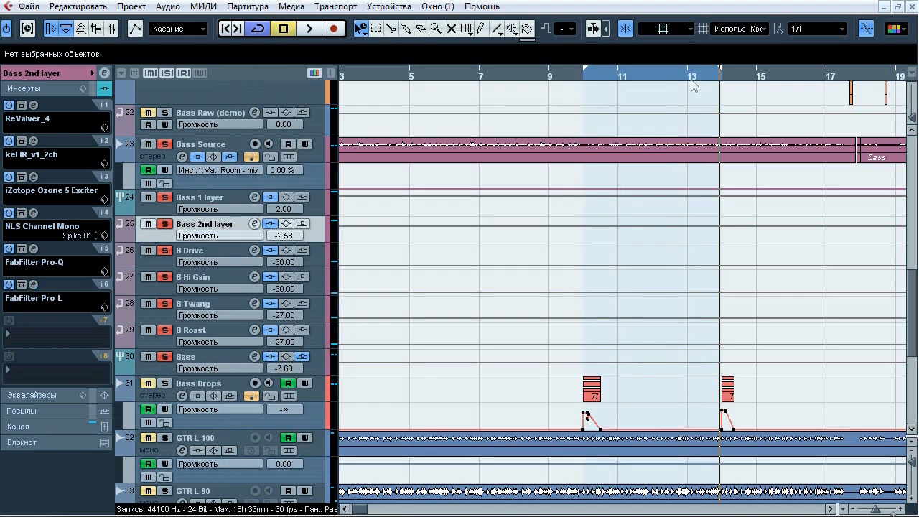
Play the loop from its start and compare the Bass group with all its inserts bypassed and active, then stop playback.
click(235, 360)
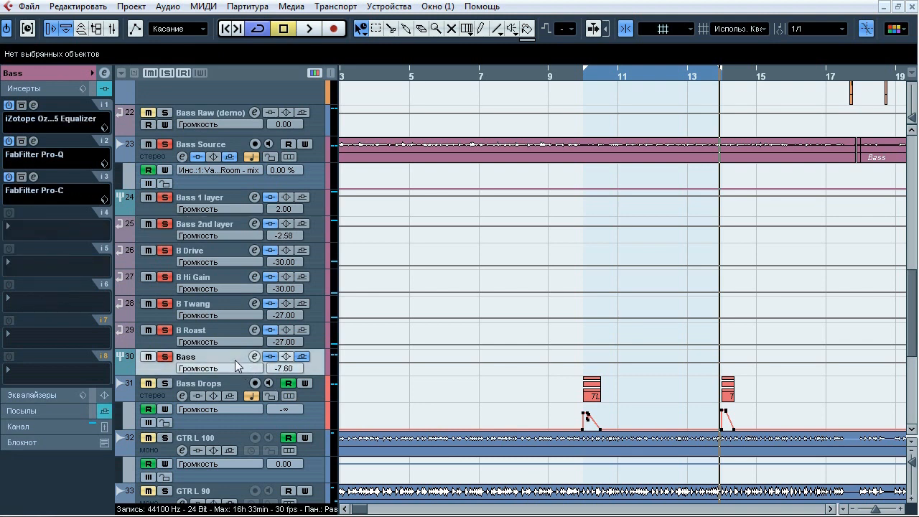
click(588, 76)
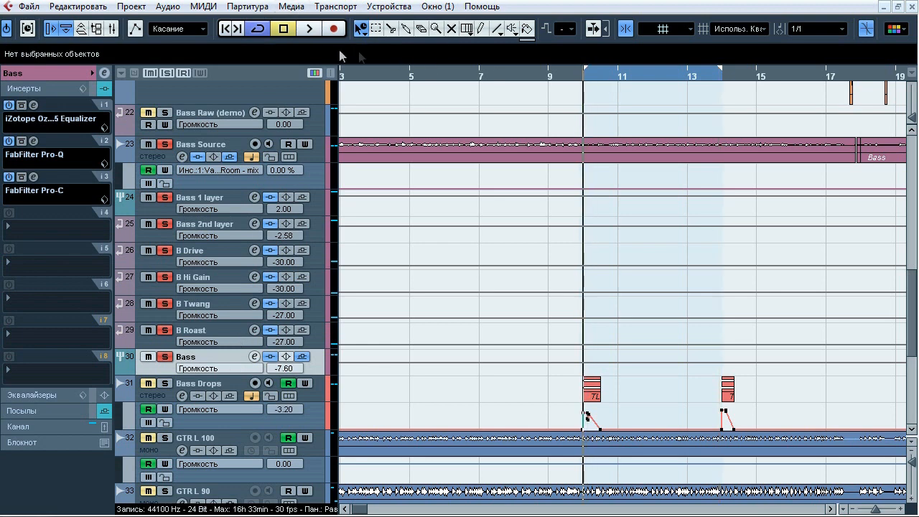
click(315, 30)
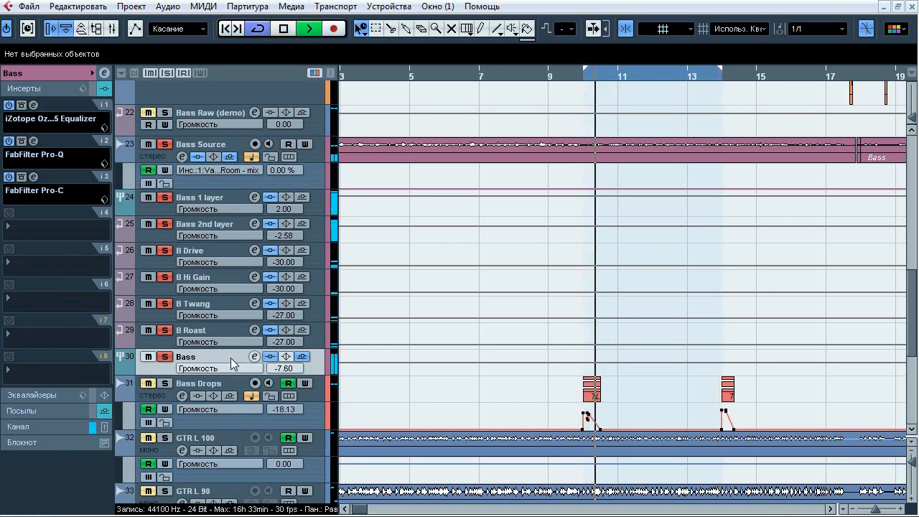
click(270, 357)
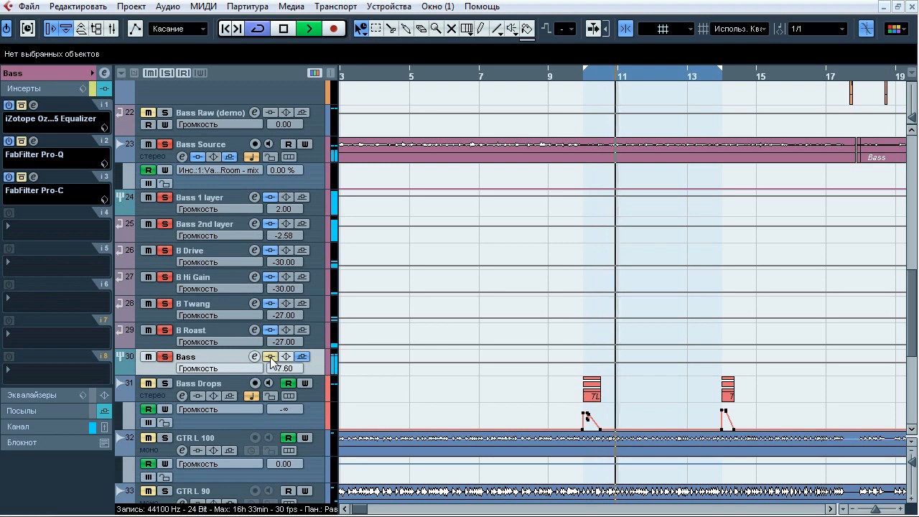
click(270, 357)
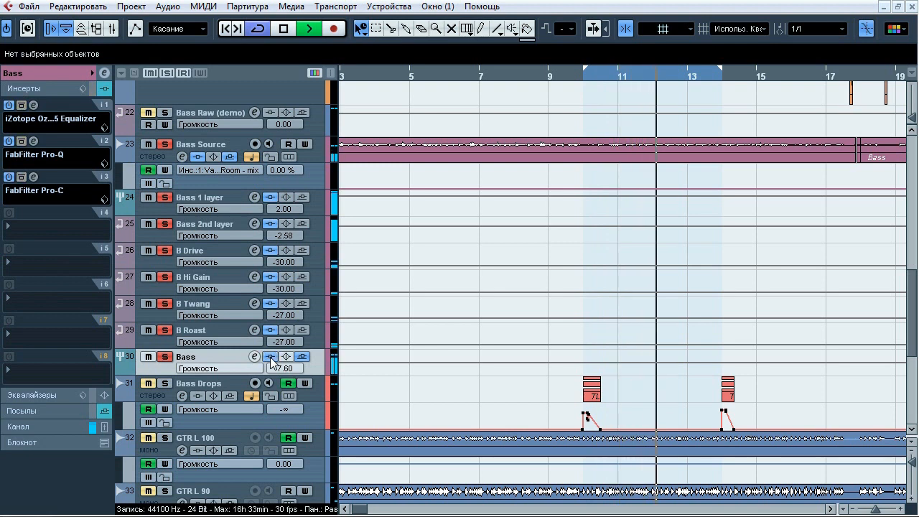
click(270, 357)
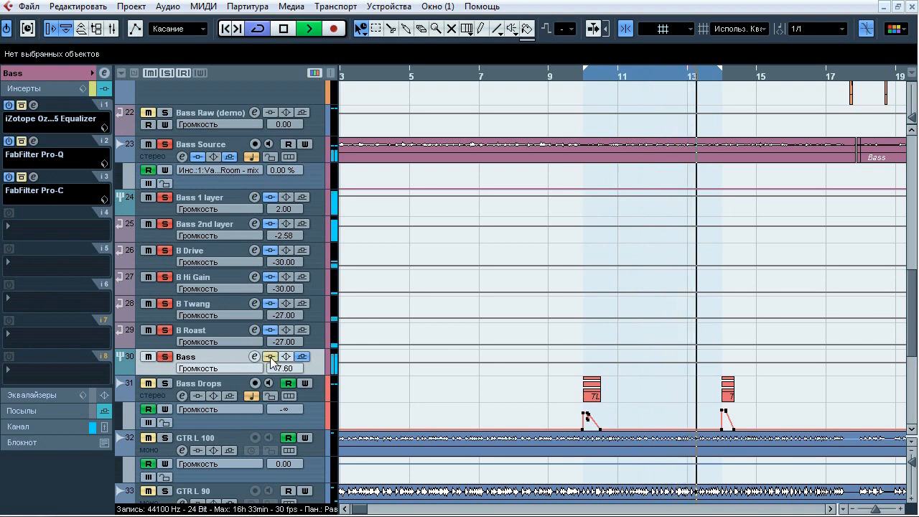
click(271, 357)
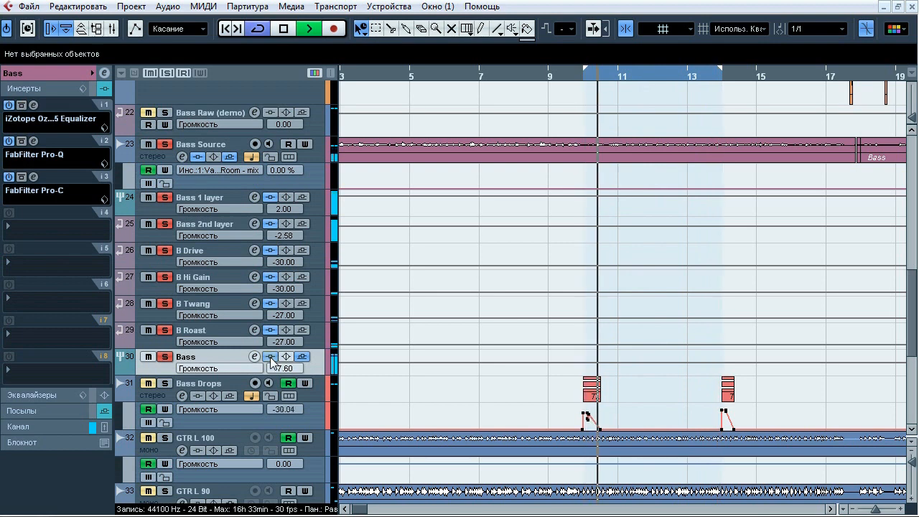
click(270, 357)
click(270, 357)
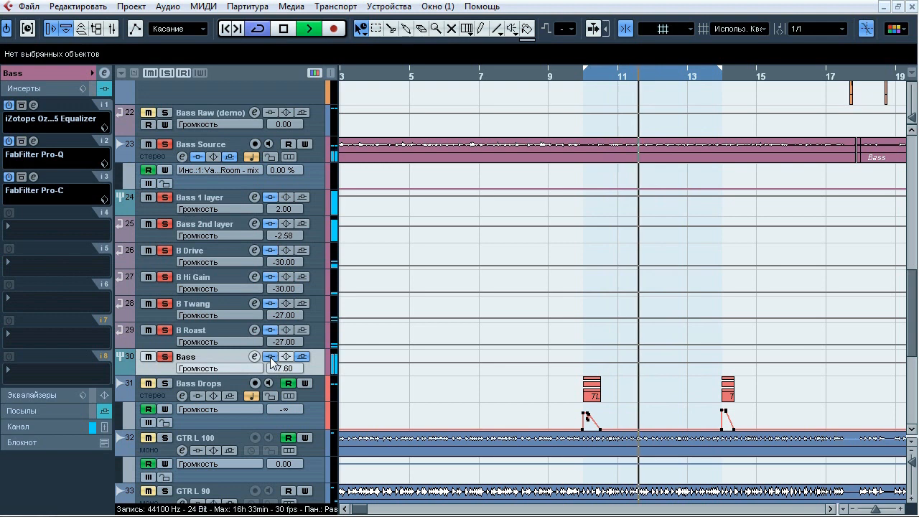
click(284, 30)
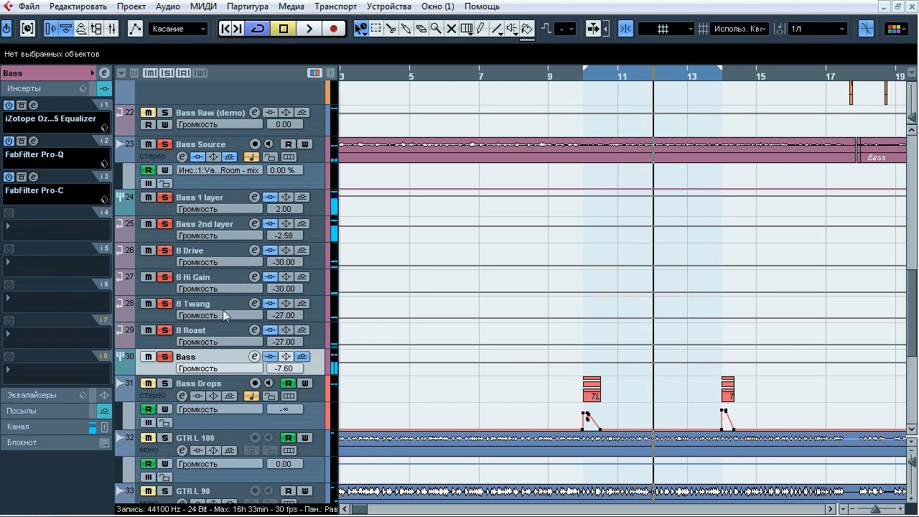
Bypass all inserts on the Bass group and open the iZotope Ozone 5 Equalizer in insert slot 1.
click(94, 86)
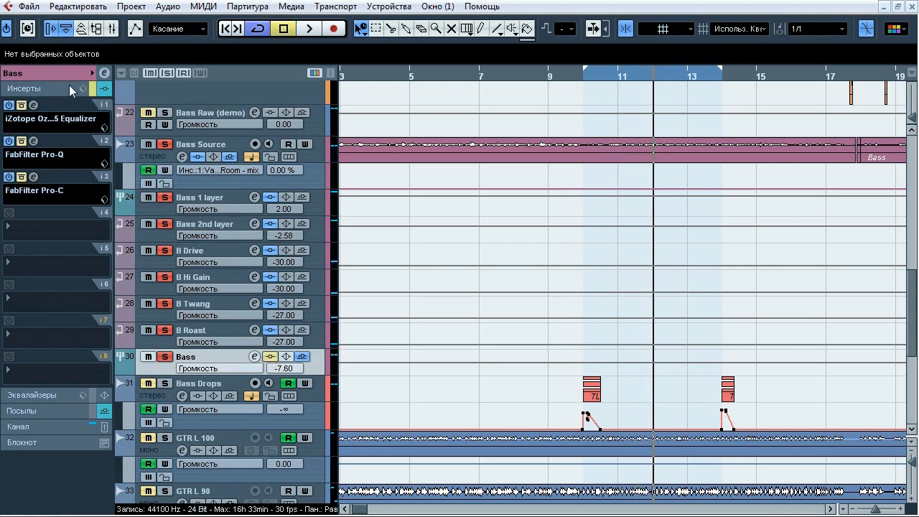
click(33, 106)
drag(385, 36, 381, 30)
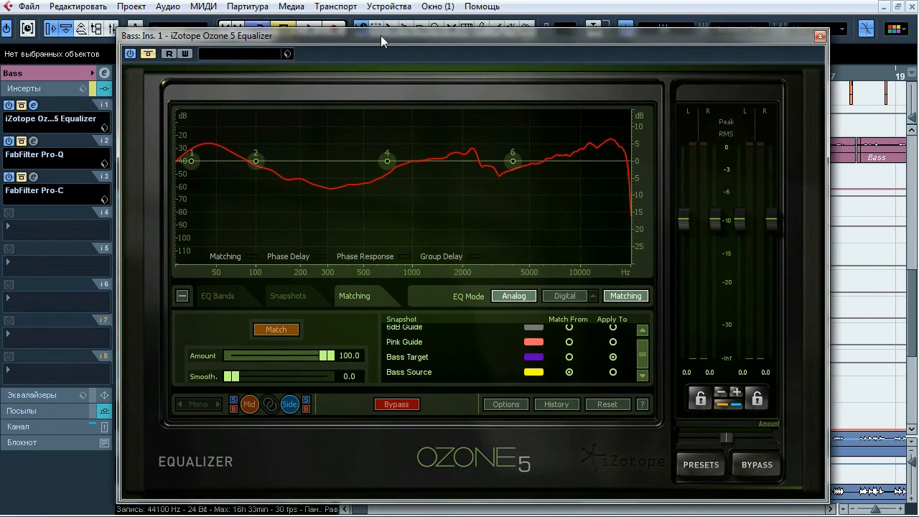
Play the bass and toggle the Ozone 5 Equalizer's bypass to compare the matched and unprocessed sound, then stop playback.
key(space)
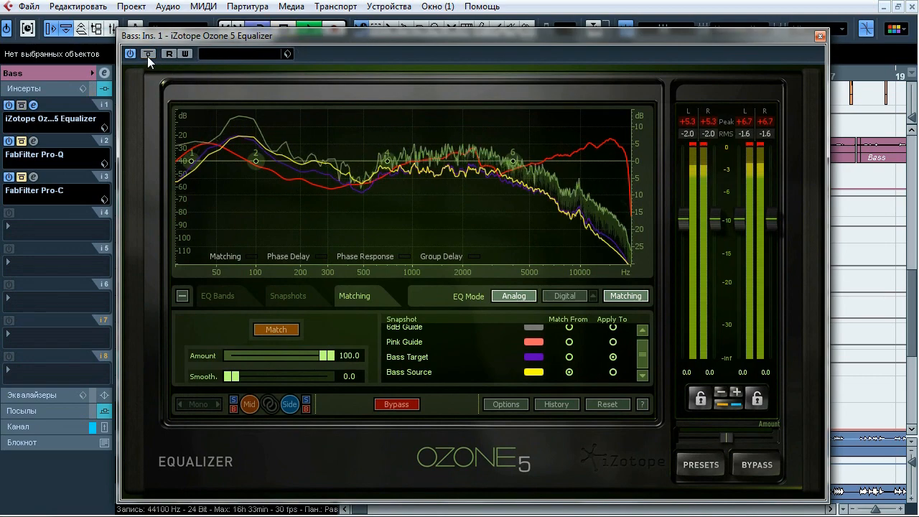
click(147, 55)
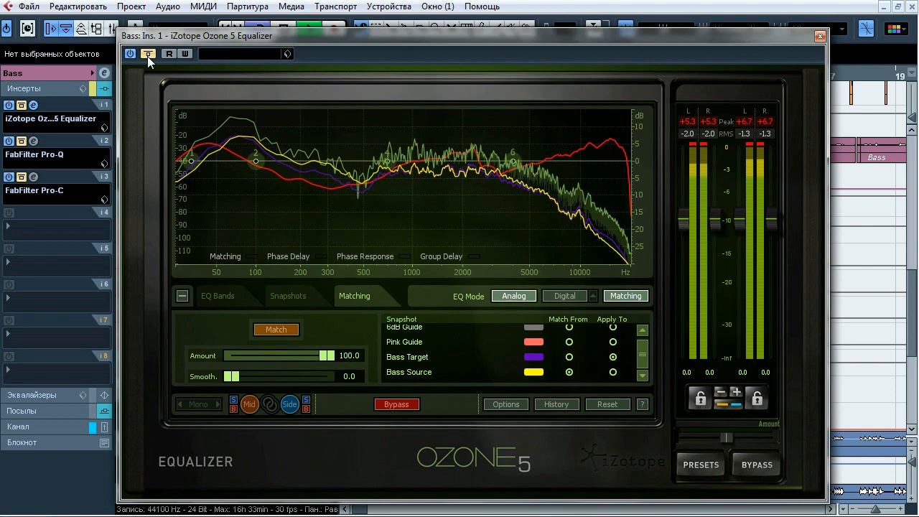
click(147, 55)
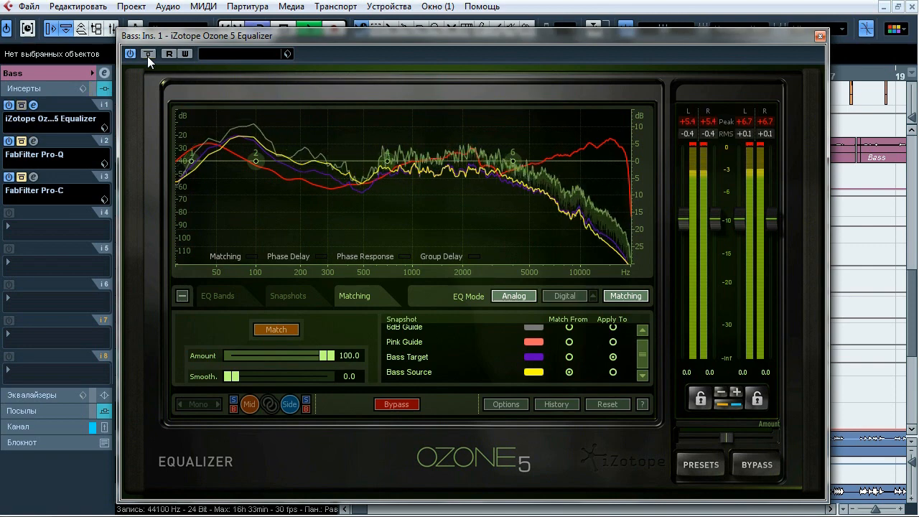
click(148, 55)
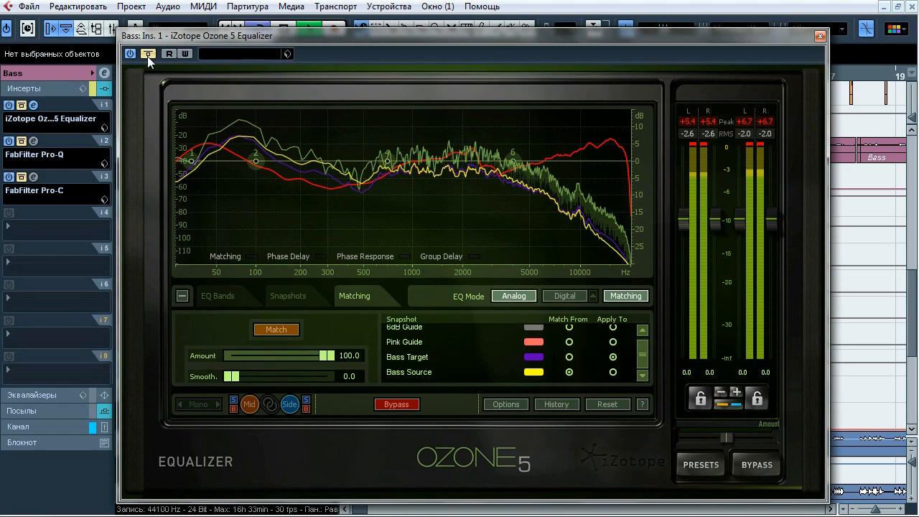
click(148, 53)
key(space)
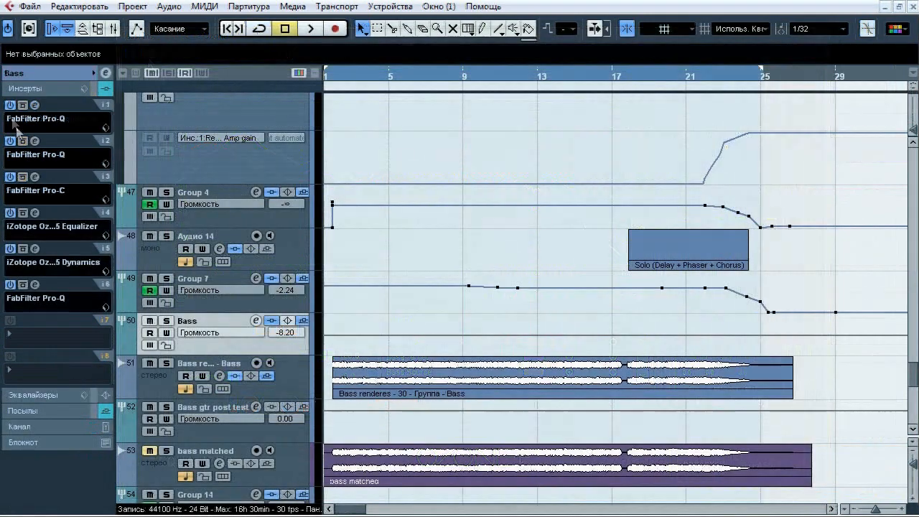
Look through the Bass group's insert editors in the other project, including FabFilter Pro-Q and Ozone 5 Dynamics, and close them.
click(35, 106)
click(36, 141)
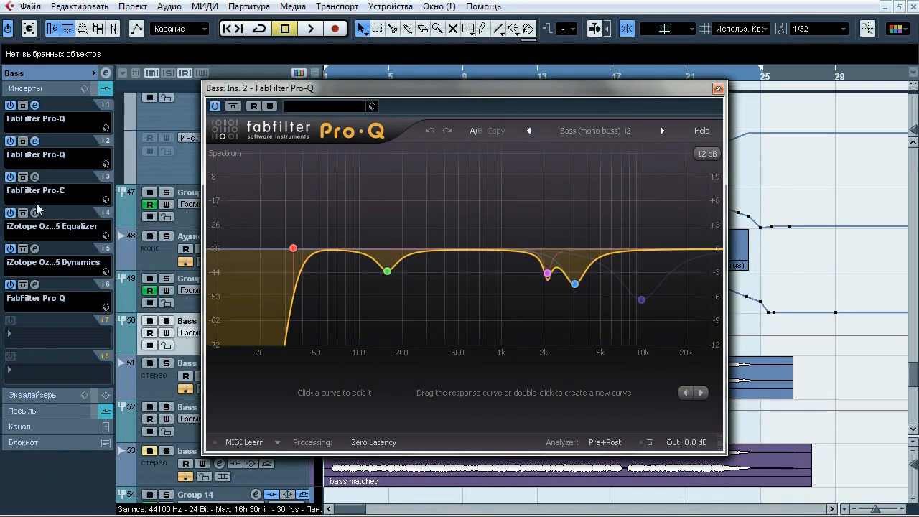
click(35, 249)
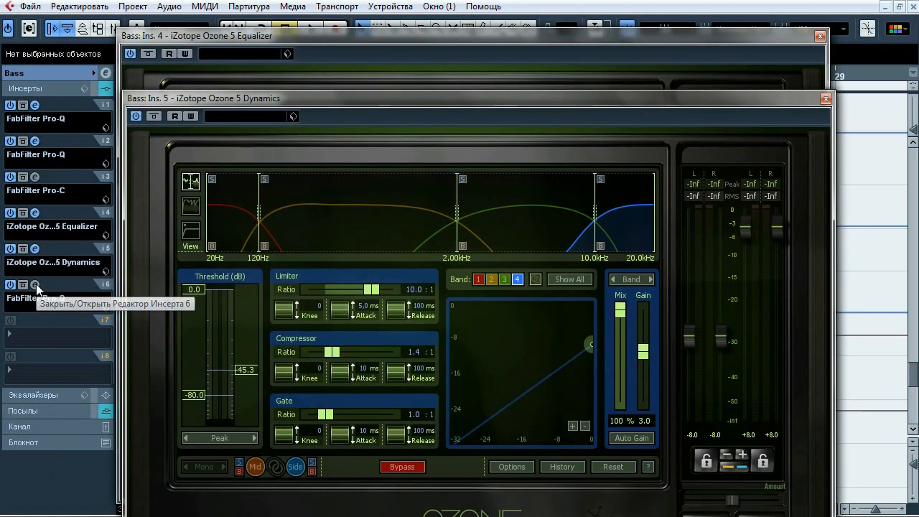
click(35, 284)
click(35, 249)
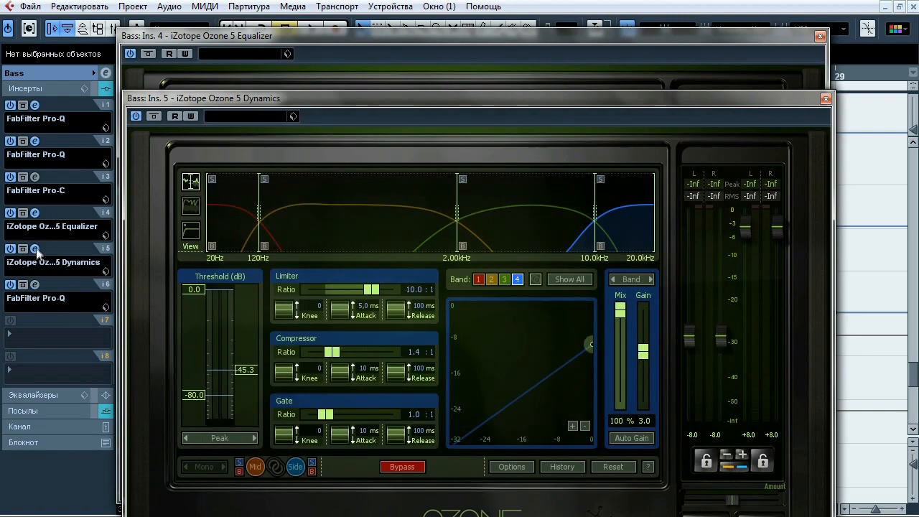
click(35, 141)
click(35, 105)
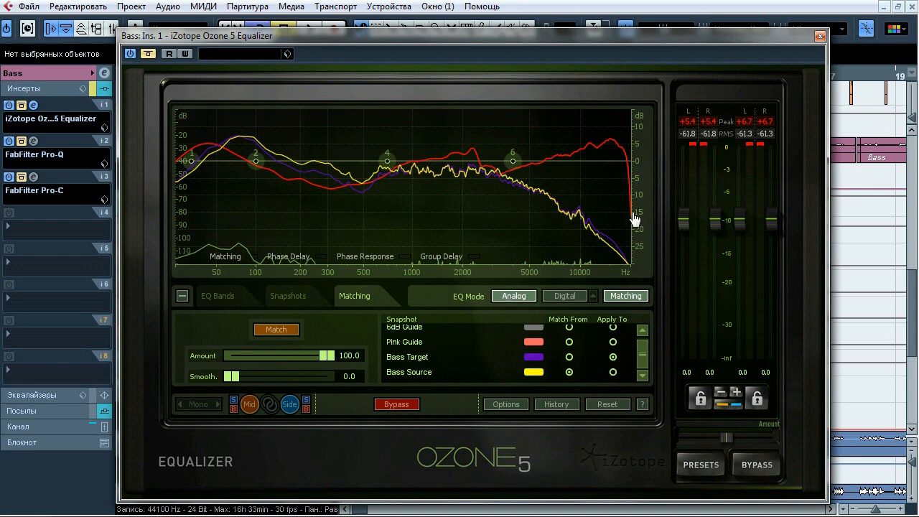
Check the Ozone 5 Equalizer's Snapshots and Matching settings, and close its editor with its bypass off.
click(286, 295)
click(352, 297)
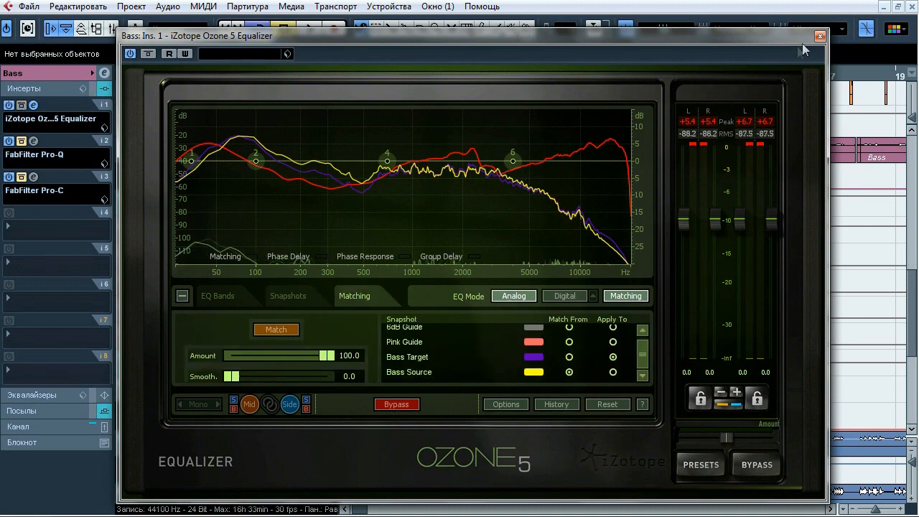
click(820, 36)
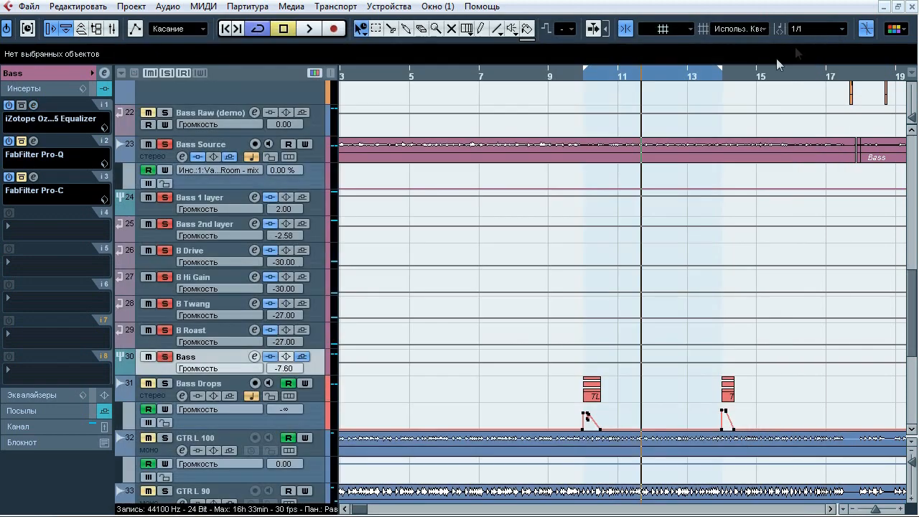
Open the FabFilter Pro-Q in the Bass group's insert slot 2 and toggle its bypass during playback, leaving the effect active.
click(33, 141)
drag(343, 93, 357, 93)
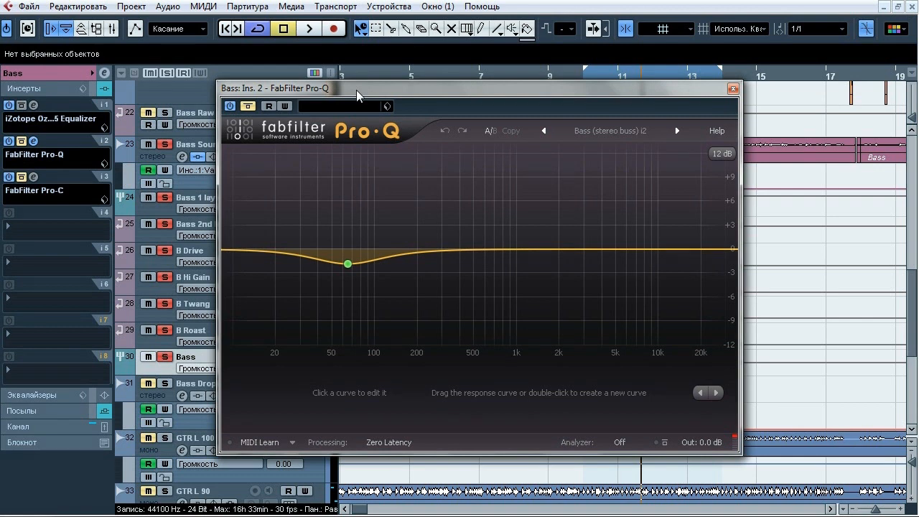
click(311, 30)
click(249, 107)
click(250, 107)
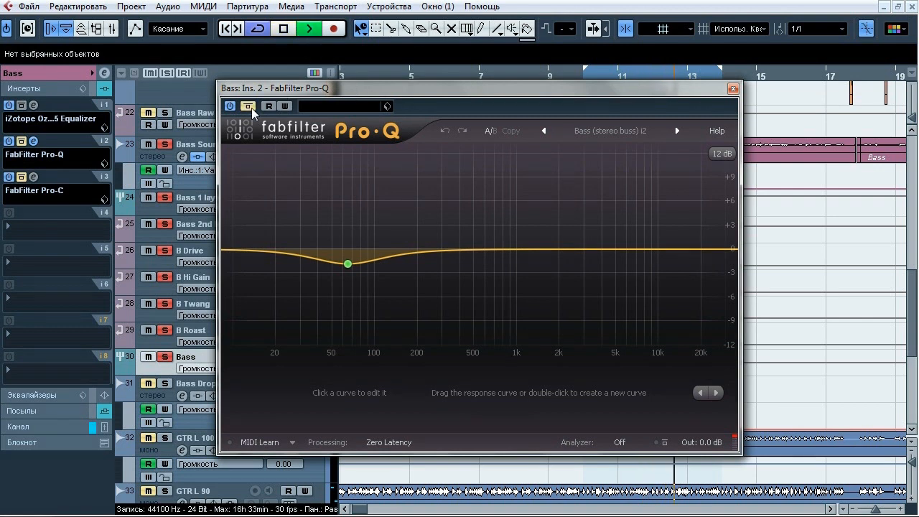
click(250, 107)
Audition the Pro-Q's low-frequency cut band in solo and compare the bass with the effect bypassed and active before stopping playback.
click(367, 286)
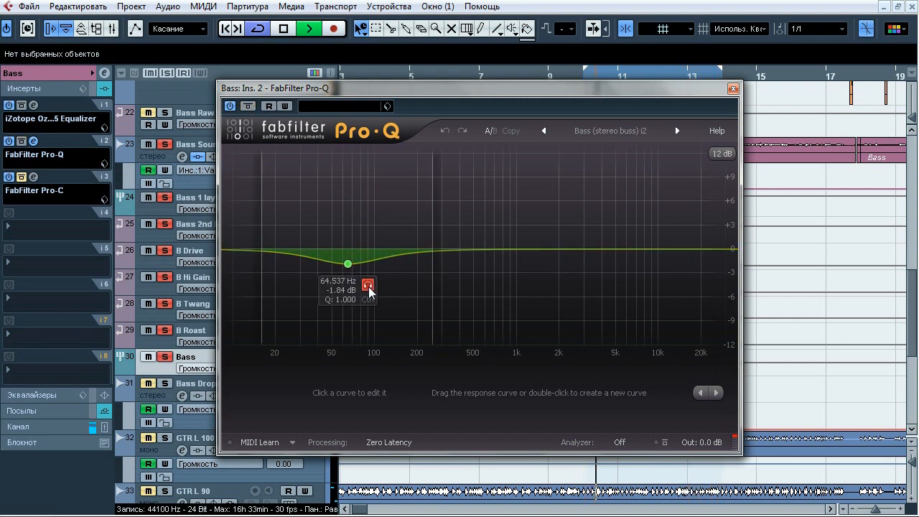
click(368, 286)
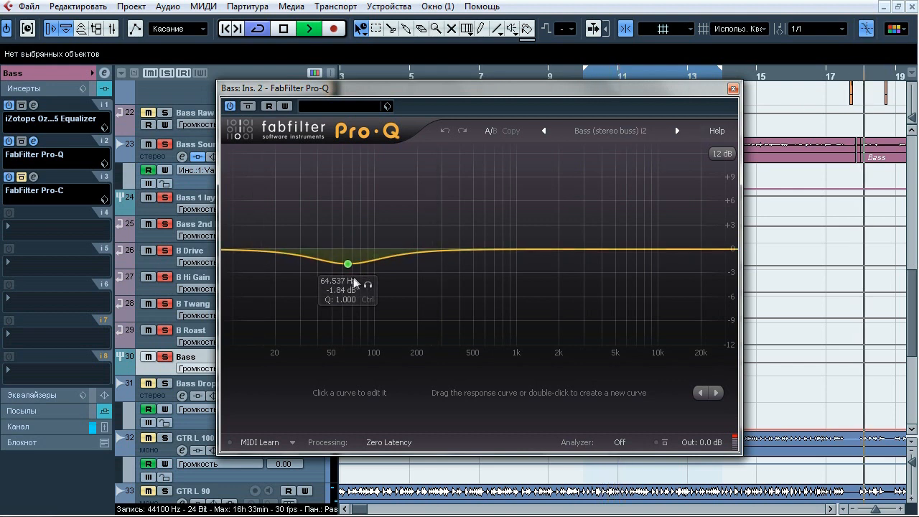
click(248, 107)
click(249, 107)
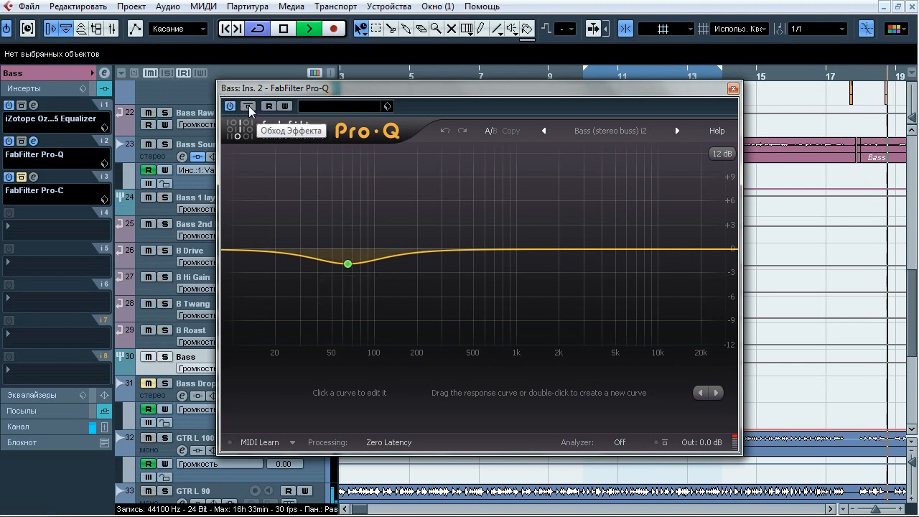
click(248, 106)
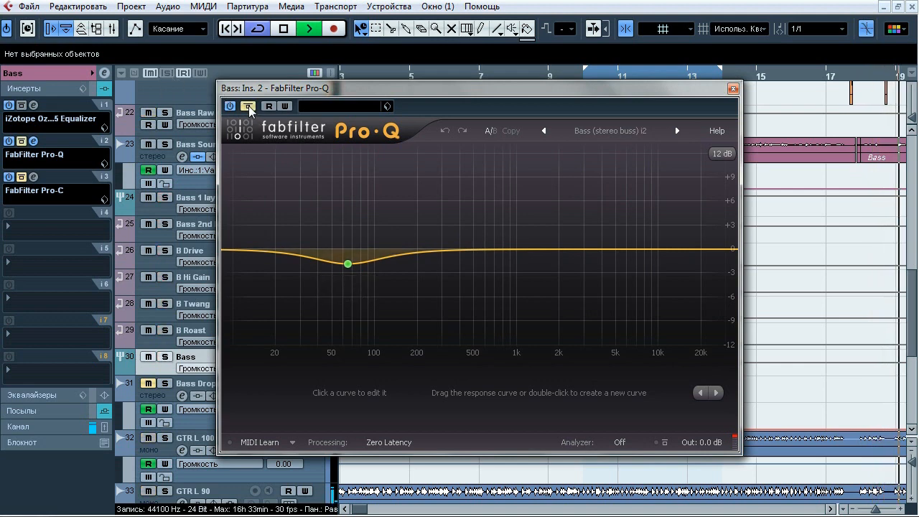
click(248, 107)
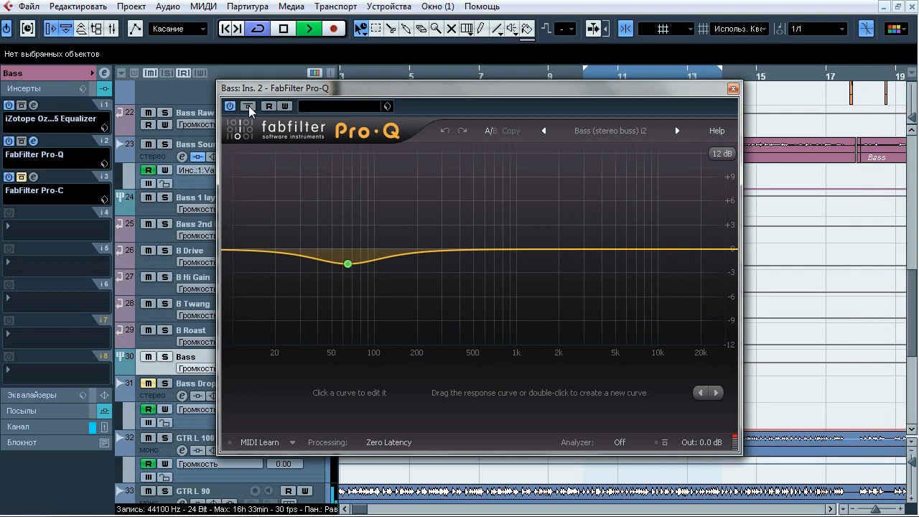
click(248, 107)
click(249, 106)
key(space)
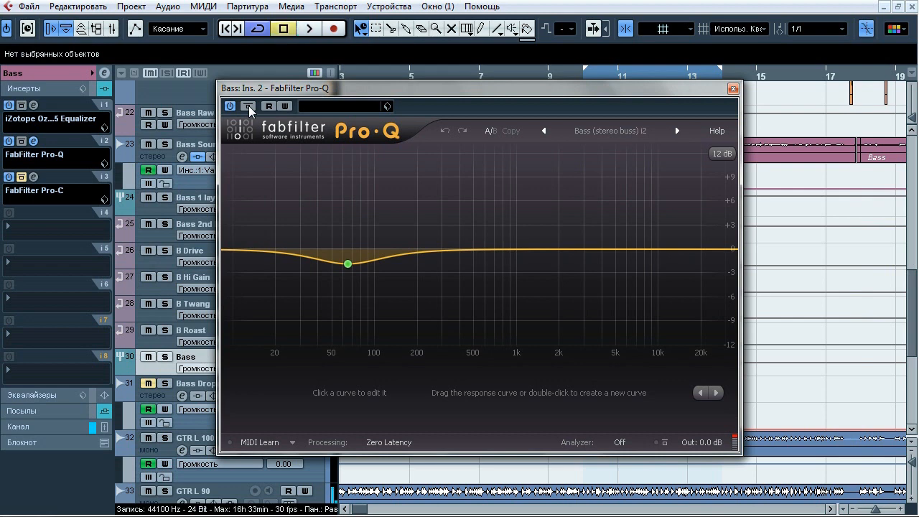
Open the FabFilter Pro-C in the Bass group's insert slot 3 and compare its bypassed and processed sound during playback, leaving the compressor active.
click(733, 89)
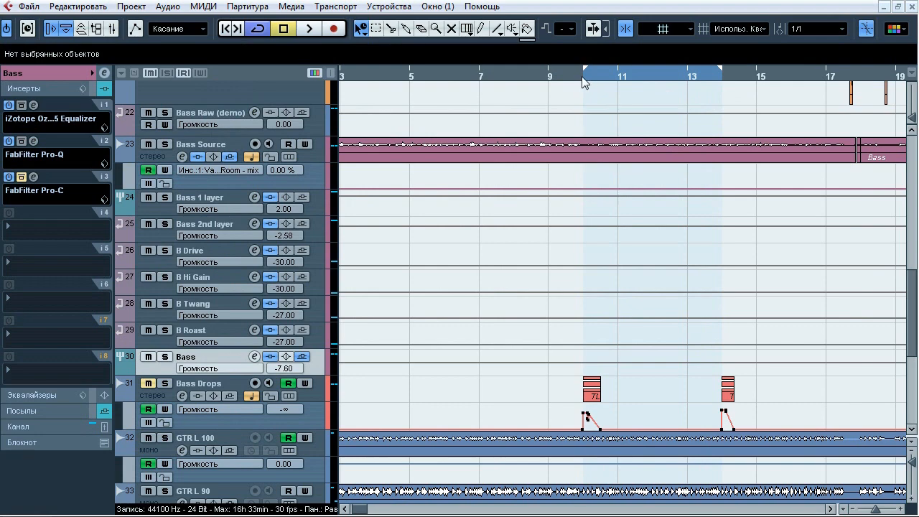
click(34, 177)
drag(374, 115, 359, 121)
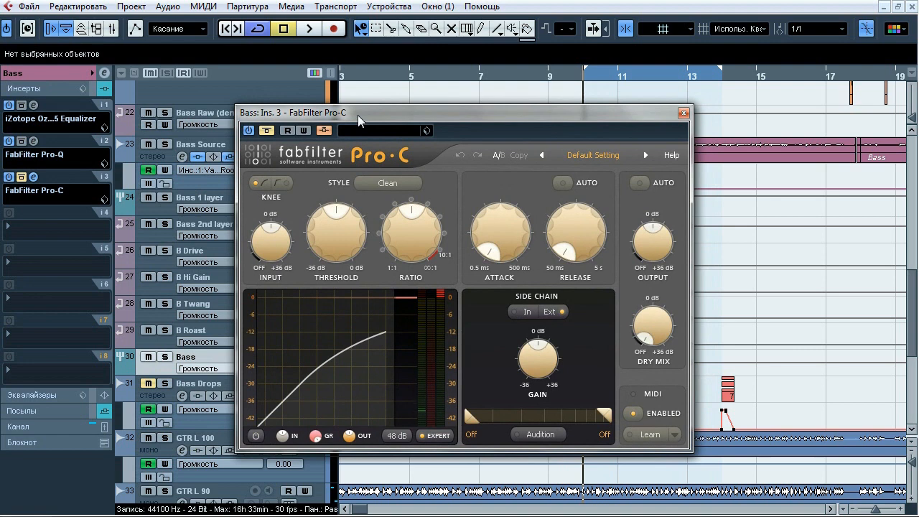
key(space)
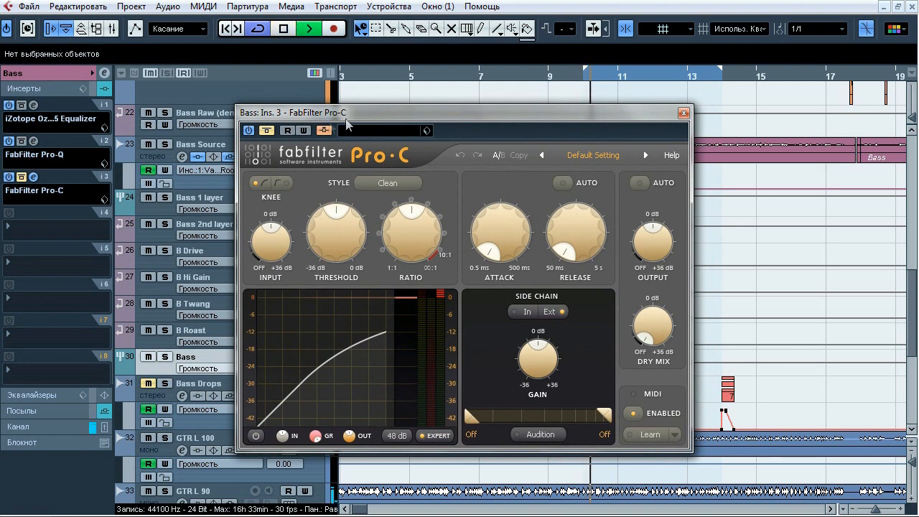
click(272, 131)
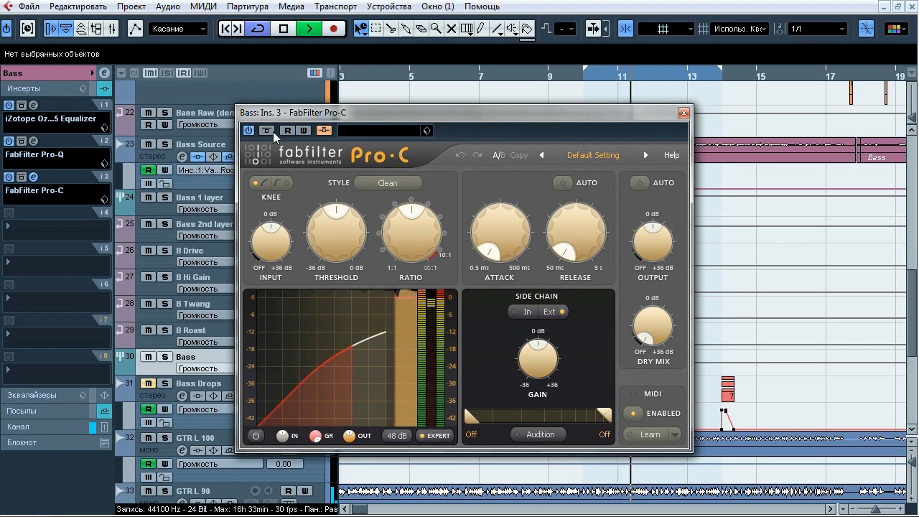
click(272, 131)
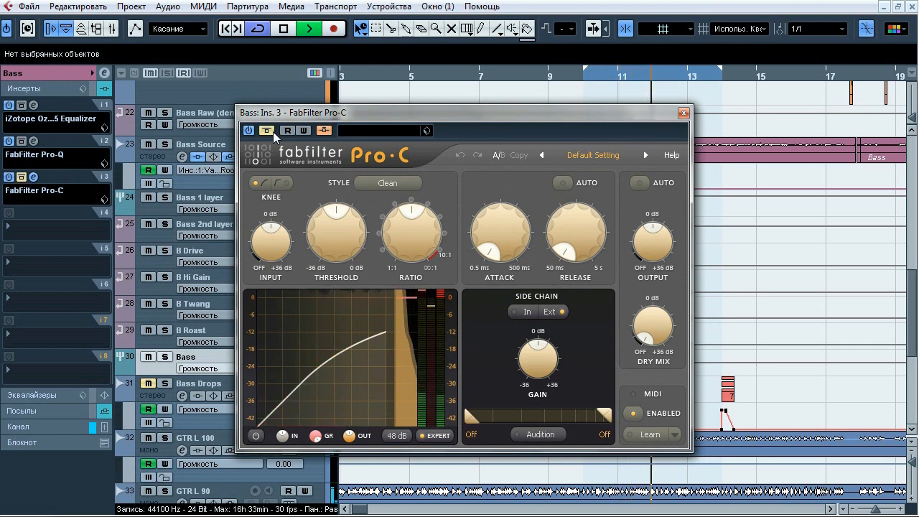
click(271, 131)
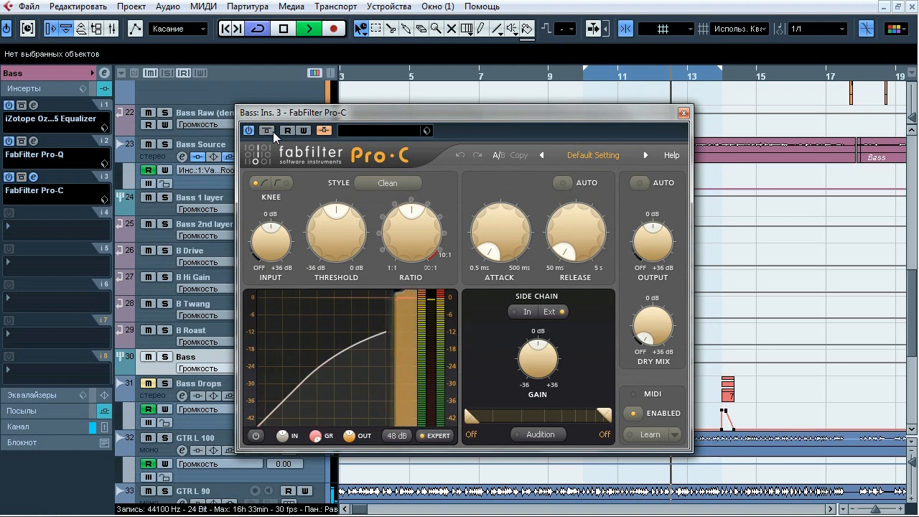
click(273, 131)
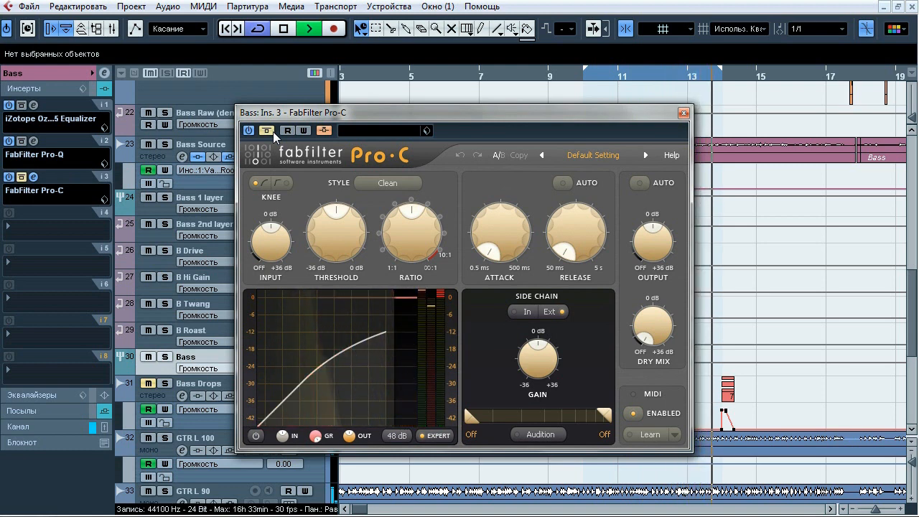
click(273, 132)
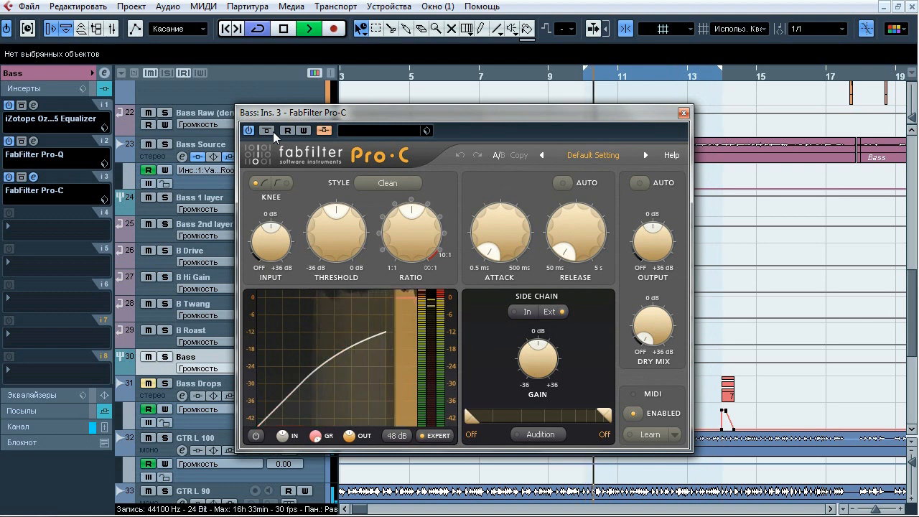
key(space)
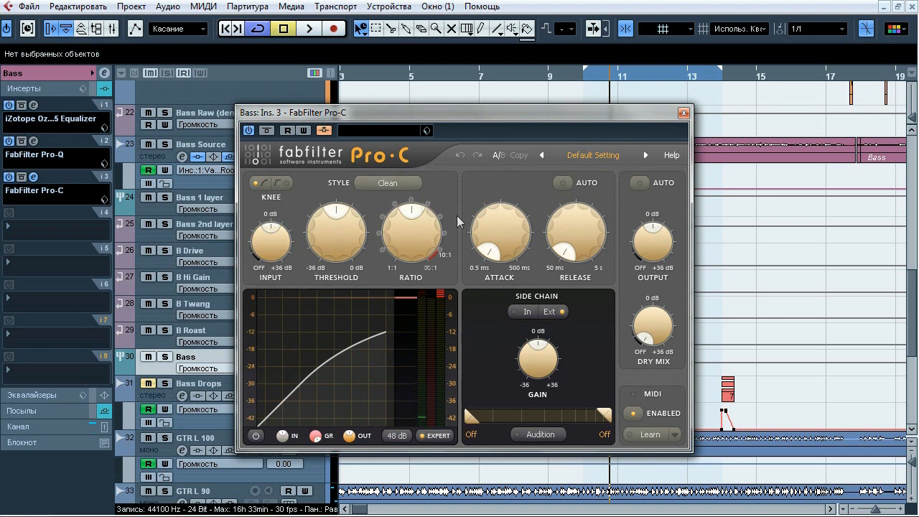
Check the Pro-C's ratio, close its editor, and view the Bass group's output routing and sends.
mouse_move(572, 240)
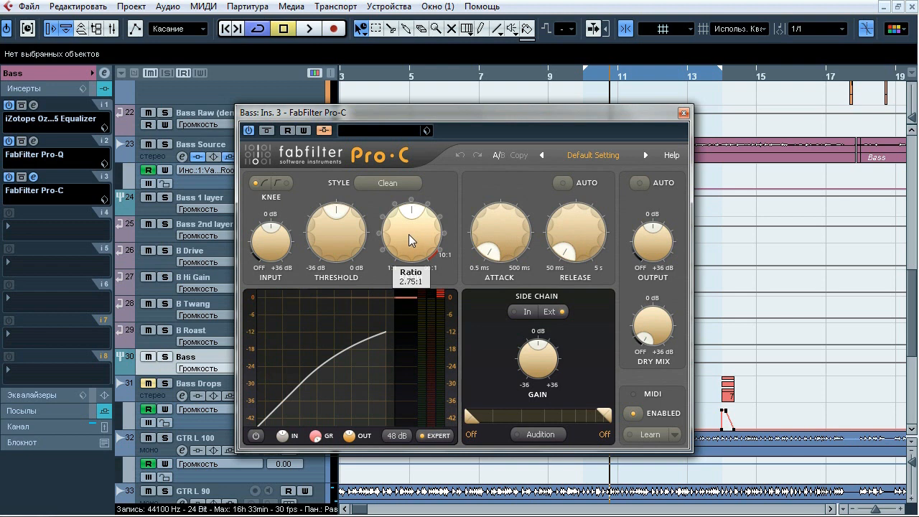
click(684, 113)
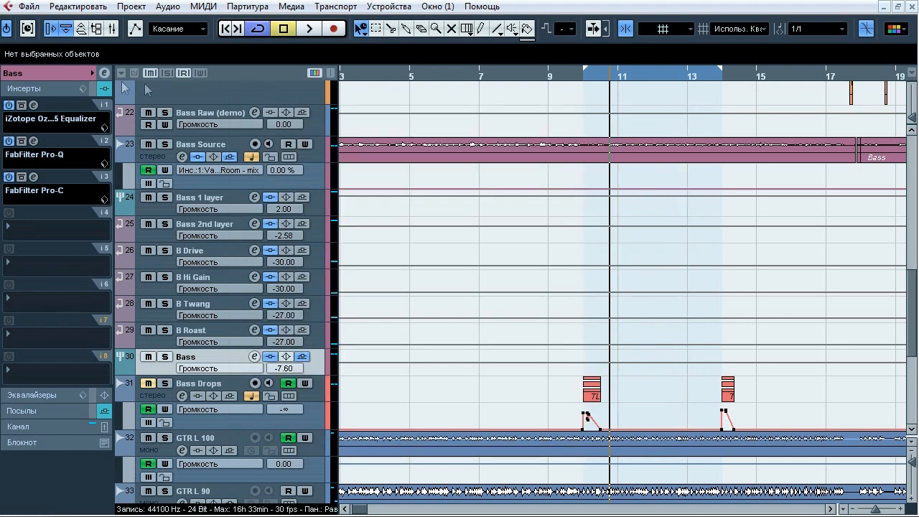
click(74, 74)
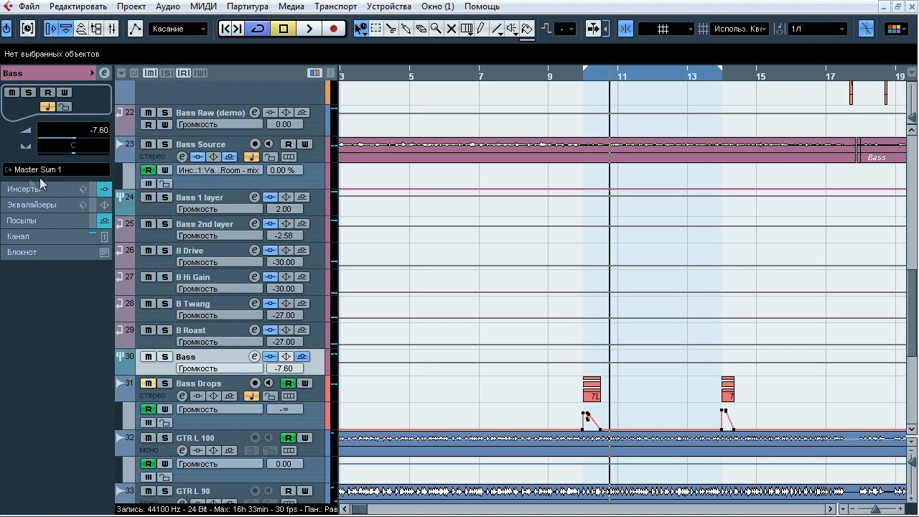
click(40, 220)
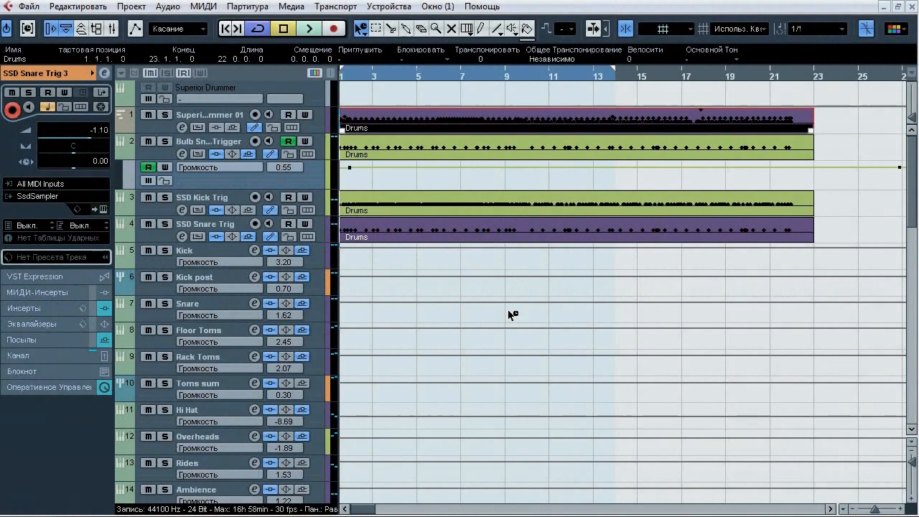
Play back the drum tracks with looping switched off to hear past bar 14, and return the cursor to the project start.
key(space)
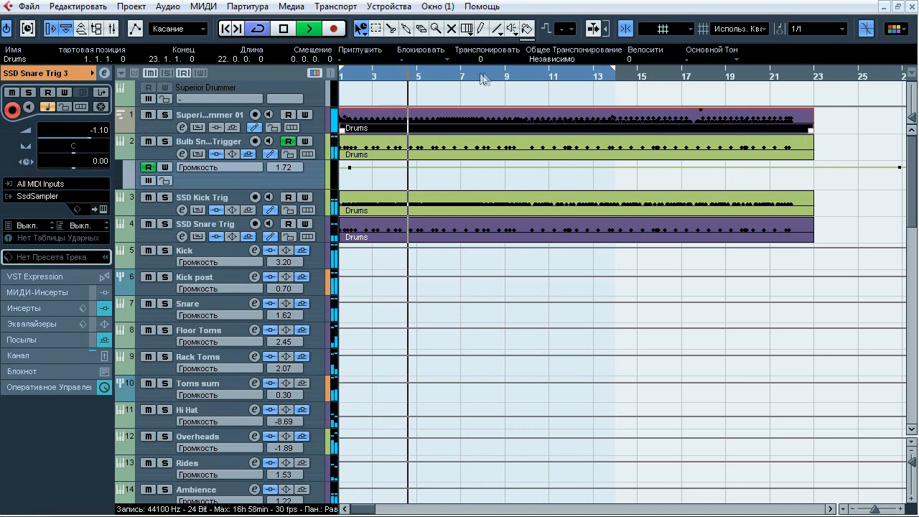
click(502, 76)
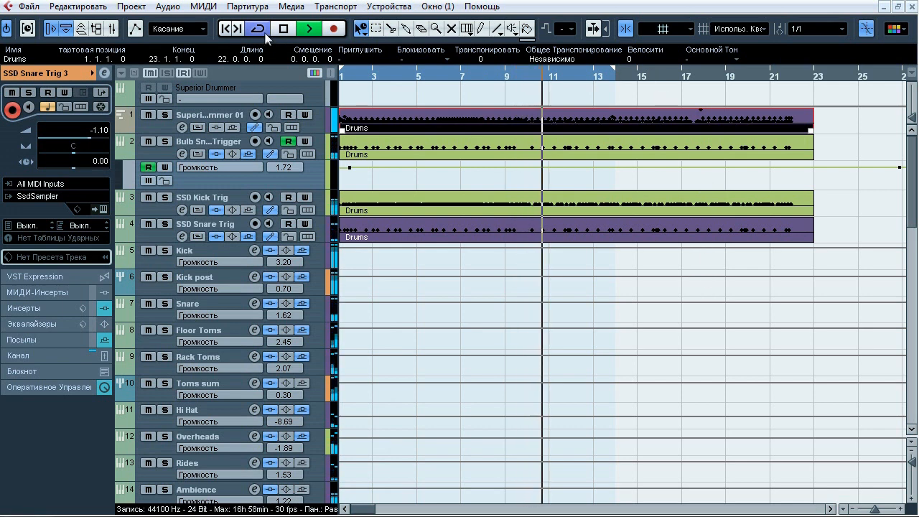
click(611, 78)
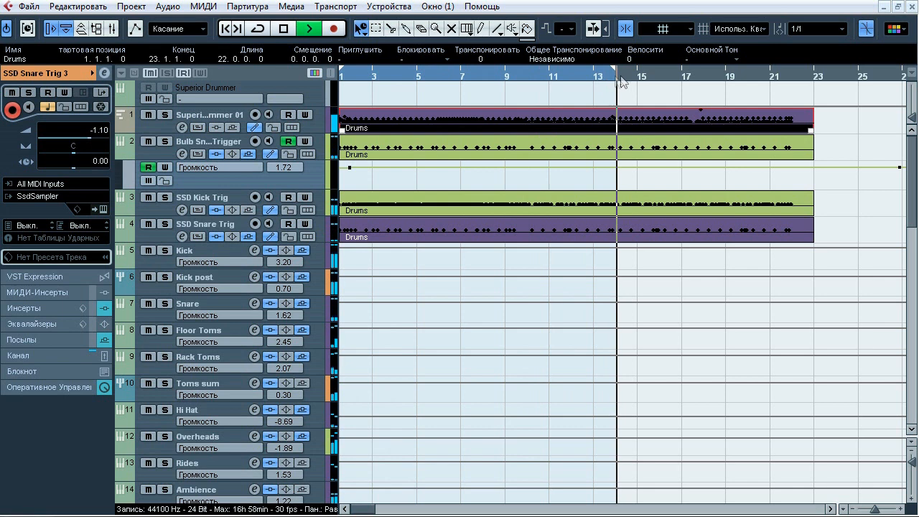
click(682, 78)
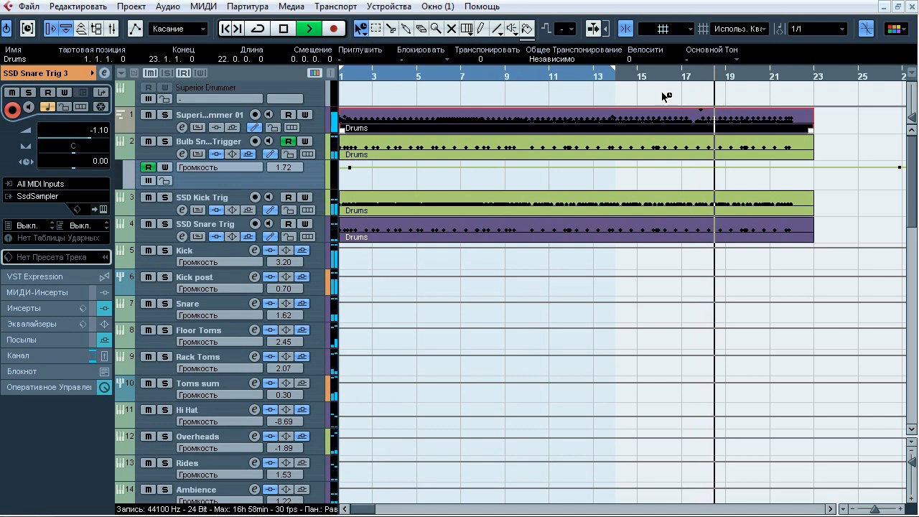
key(space)
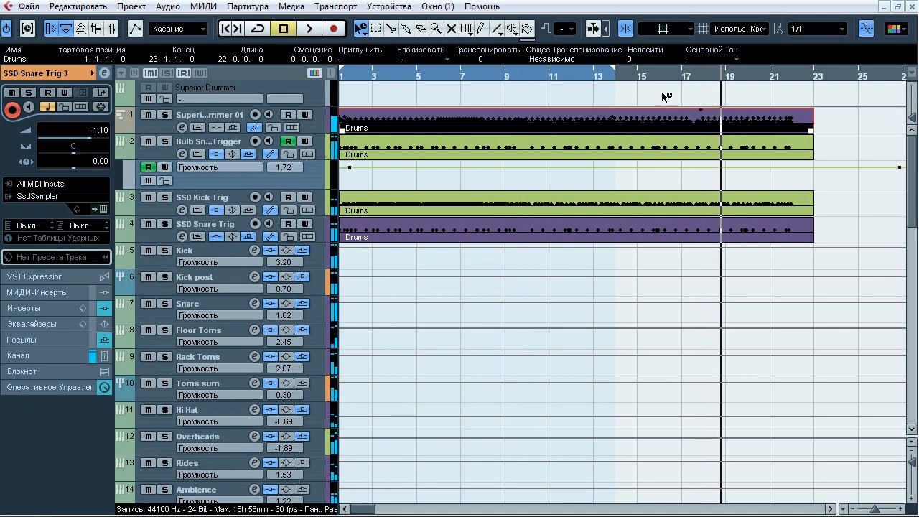
key(Home)
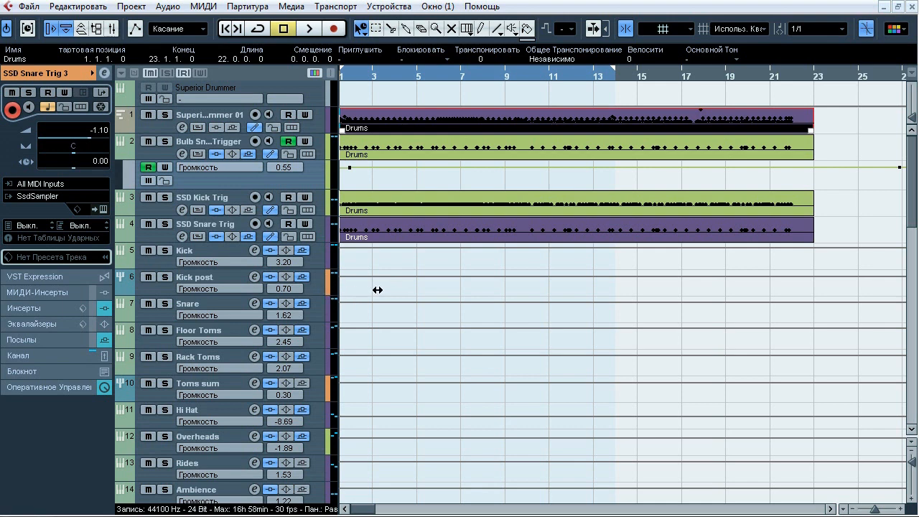
Show the SSD Snare Trig track's inserts and examine the FabFilter Pro-Q curve in slot 1, closing its editor.
click(210, 227)
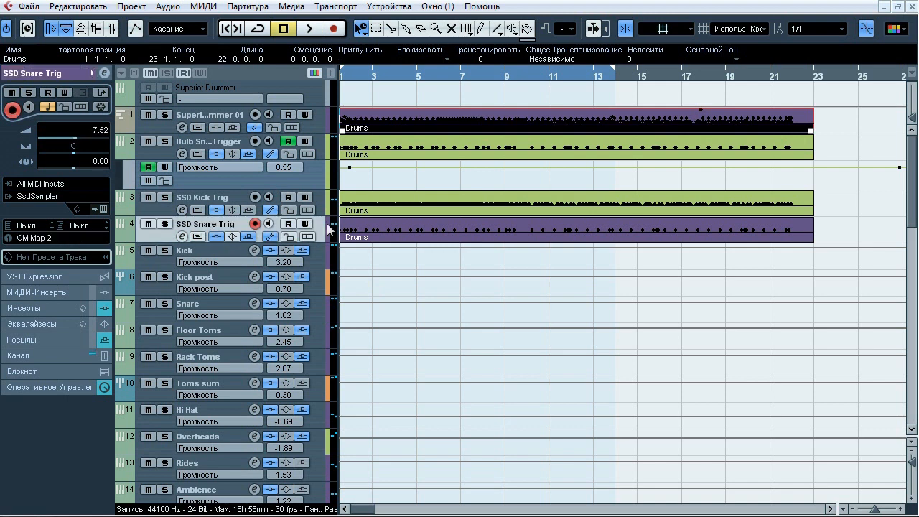
click(56, 308)
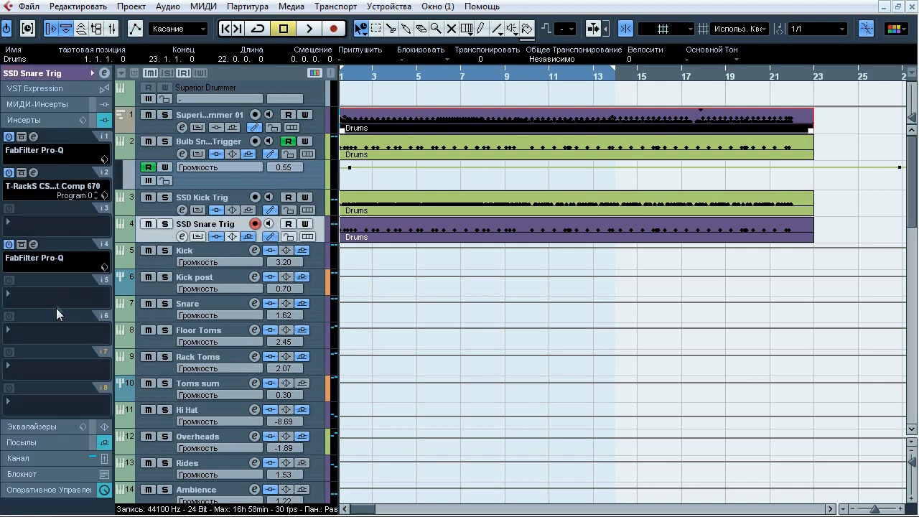
click(33, 137)
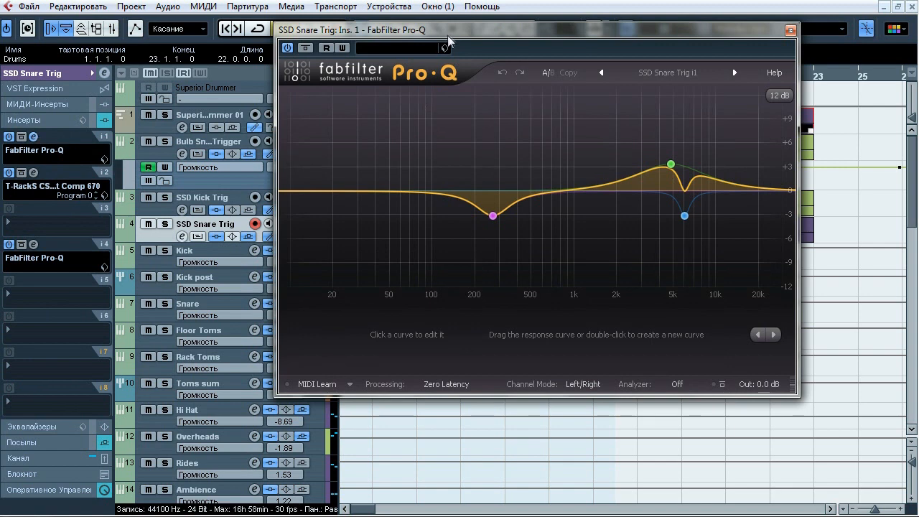
drag(503, 30, 456, 63)
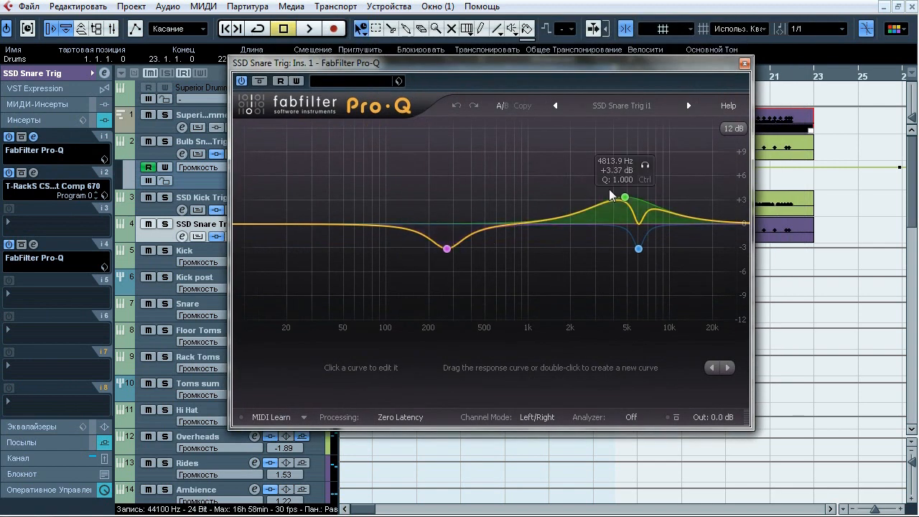
click(745, 63)
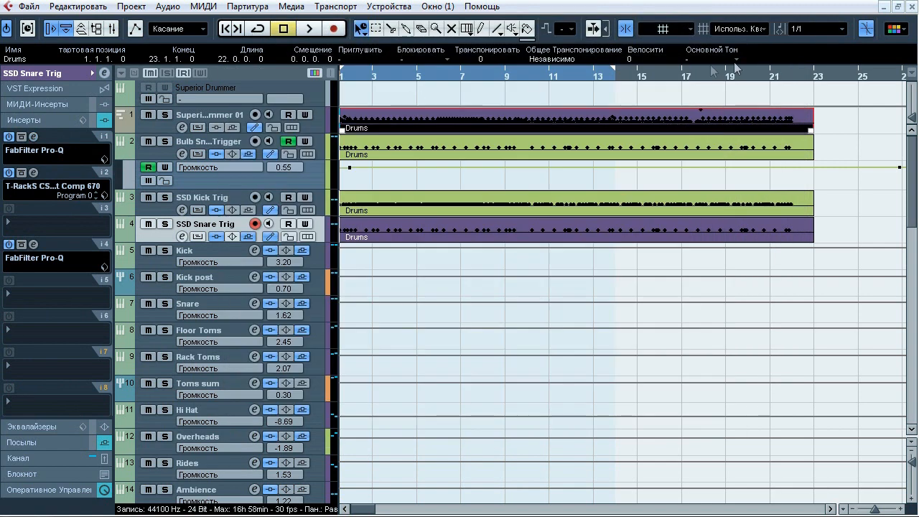
Examine the SSD Snare Trig track's T-RackS Vint Comp 670 and the FabFilter Pro-Q in slot 4, closing both editors.
click(33, 174)
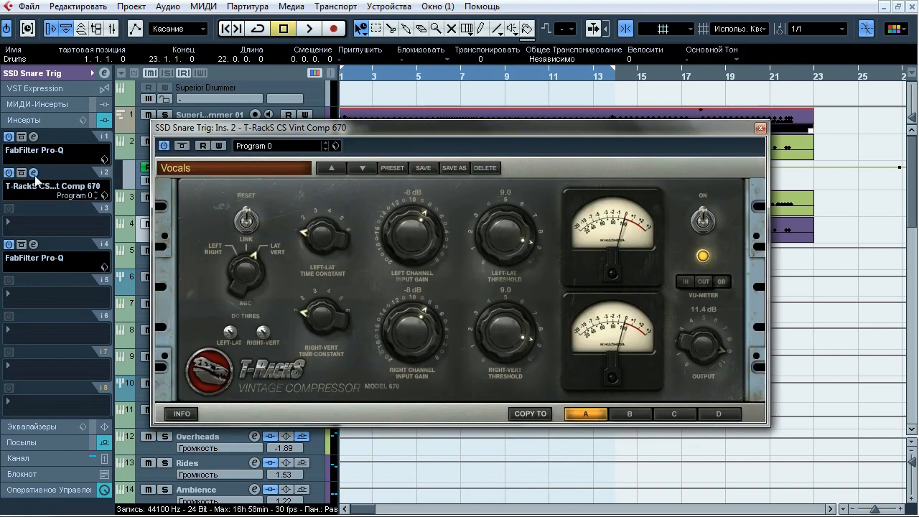
click(34, 175)
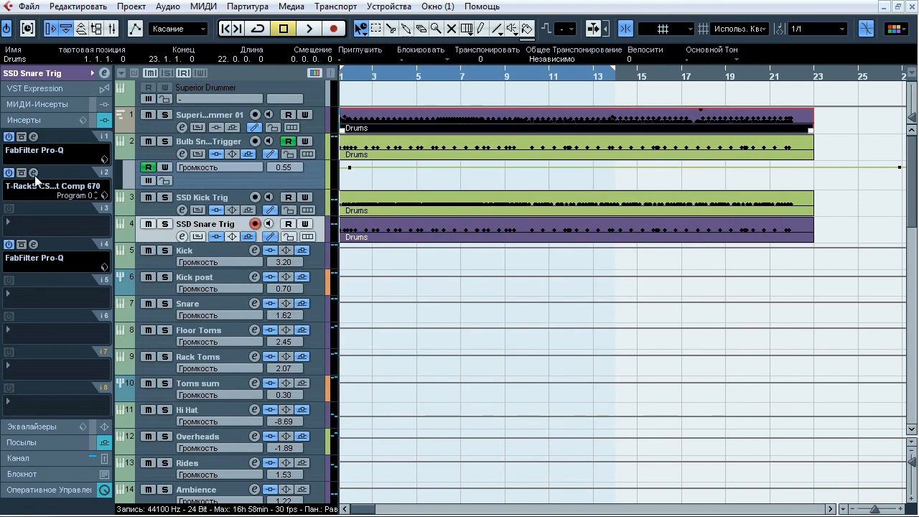
click(34, 244)
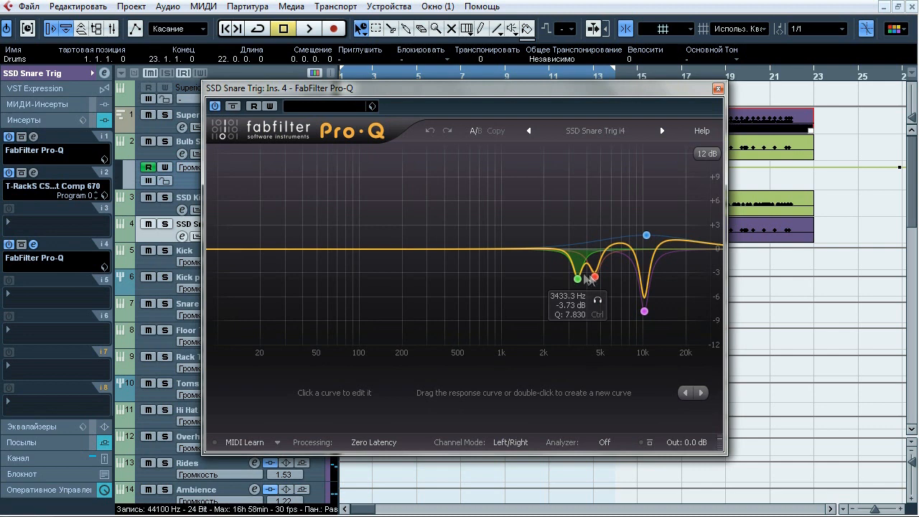
mouse_move(649, 243)
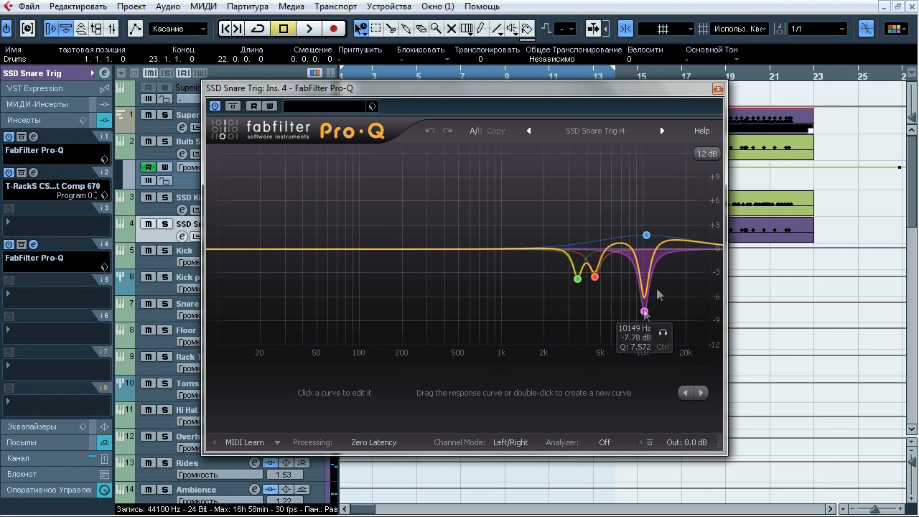
click(718, 89)
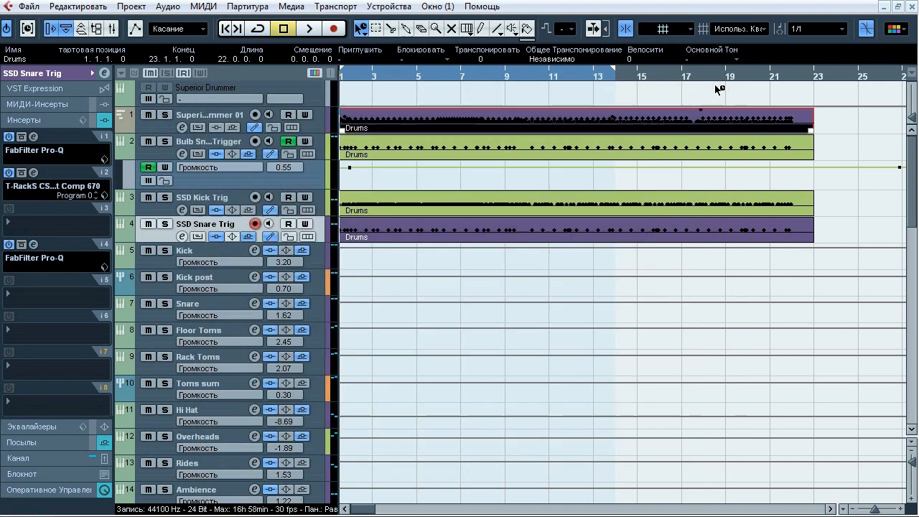
Examine the EnvelopeShaper and SSLChannel Stereo settings in the Kick channel's first two insert slots, closing each editor.
click(201, 252)
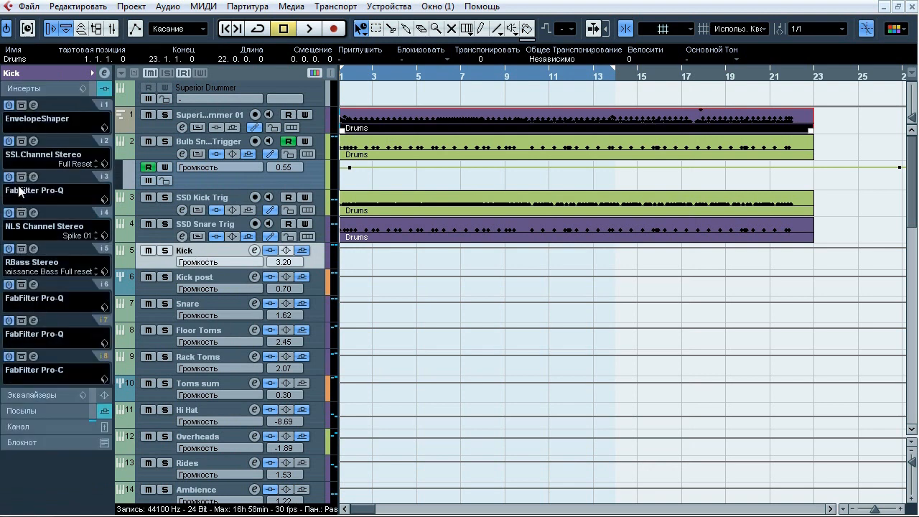
click(33, 106)
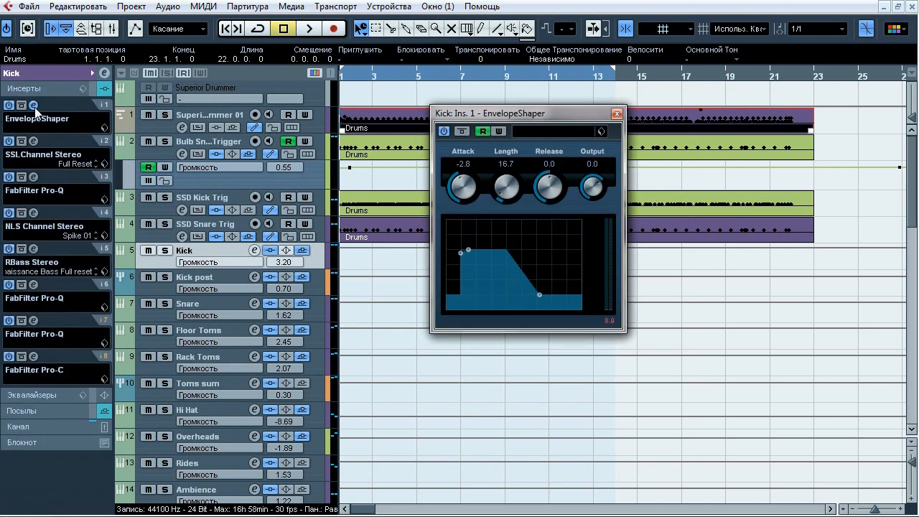
click(34, 107)
click(34, 141)
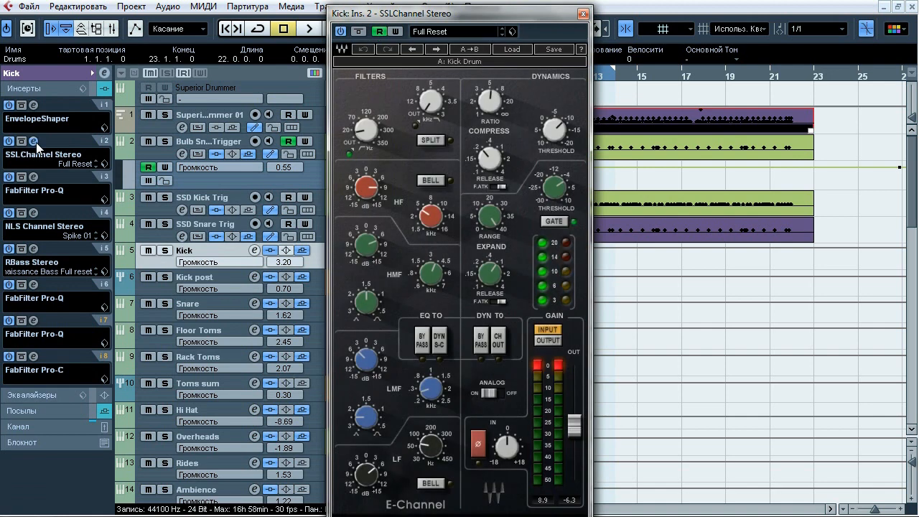
click(33, 141)
Examine the Kick channel's FabFilter Pro-Q bands in insert slot 3 and look at the NLS Channel Stereo in slot 4, closing both editors.
click(33, 177)
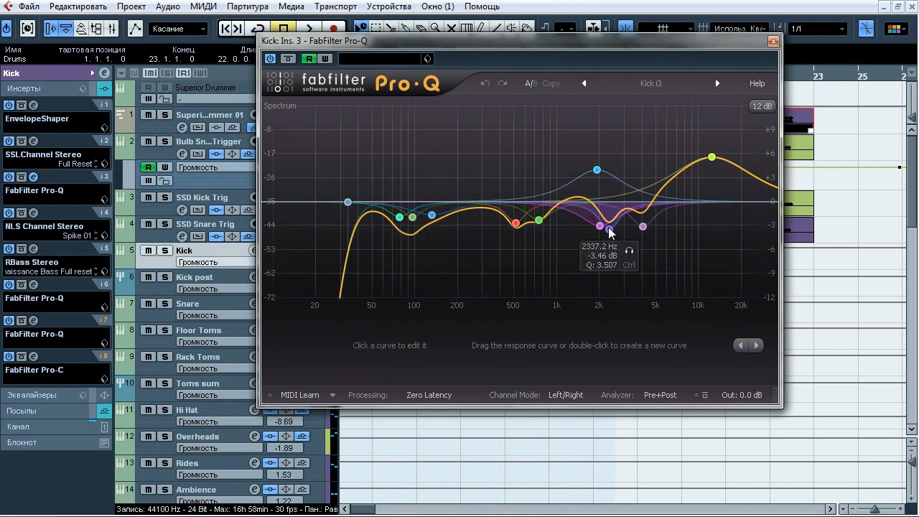
click(773, 41)
click(33, 213)
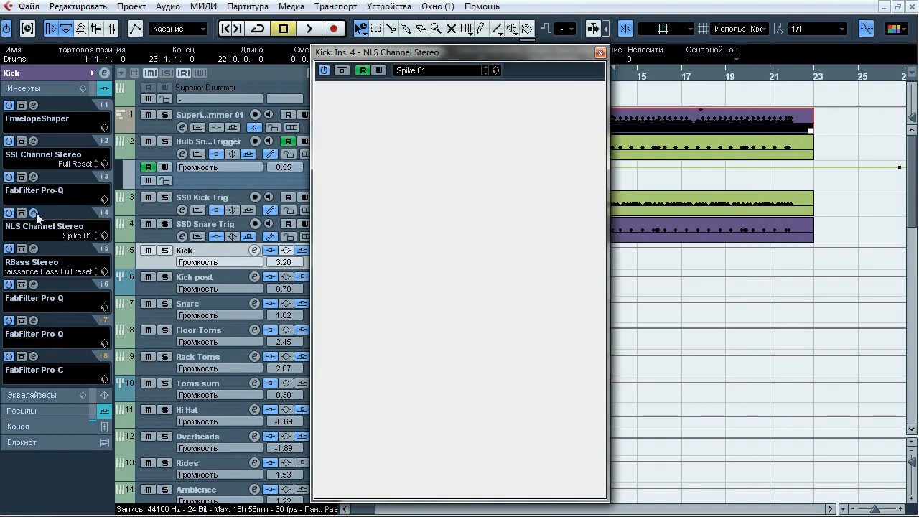
click(33, 213)
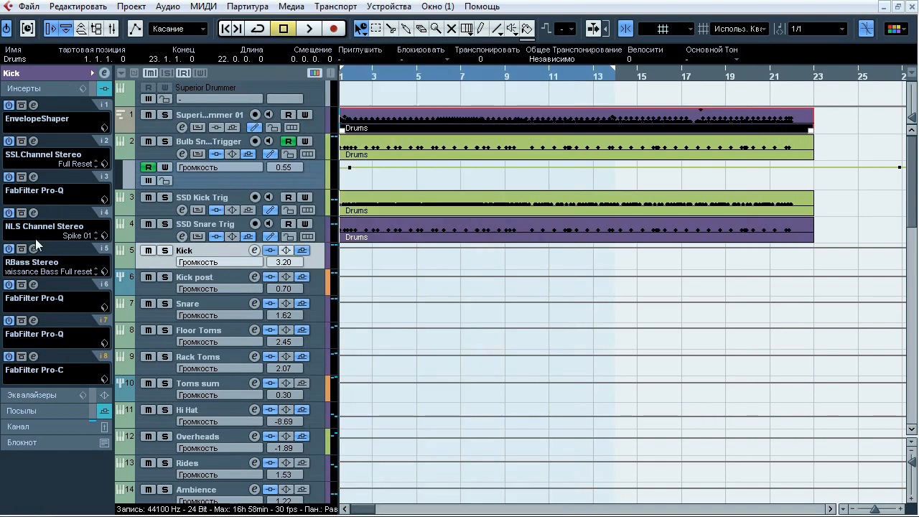
Examine the Kick channel's RBass Stereo in insert slot 5 and the FabFilter Pro-Q bands in slot 6, closing both editors.
click(35, 249)
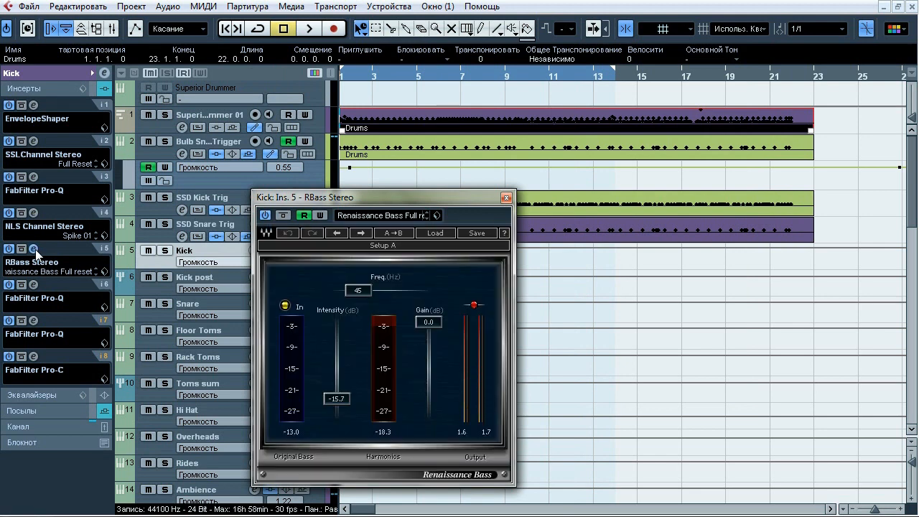
click(35, 249)
click(34, 285)
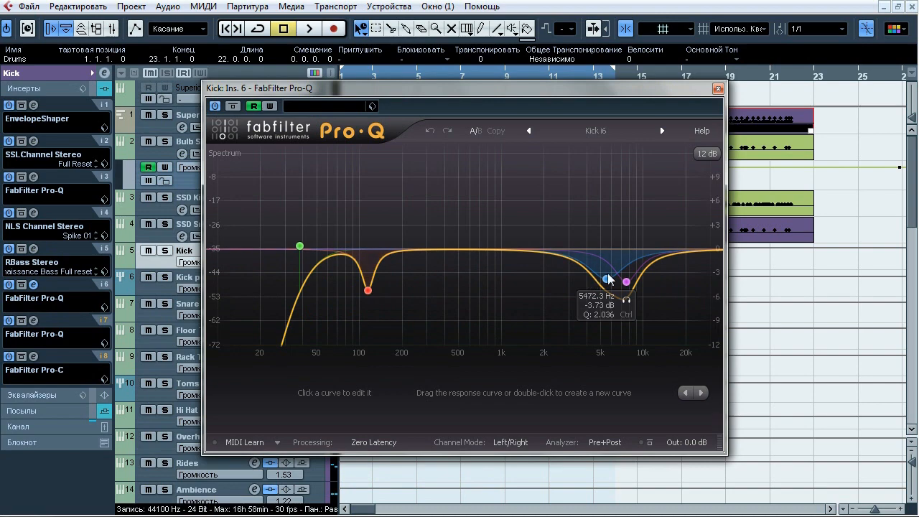
click(717, 88)
Examine the Kick channel's FabFilter Pro-Q in insert slot 7 and the FabFilter Pro-C settings in slot 8, closing both editors.
click(32, 323)
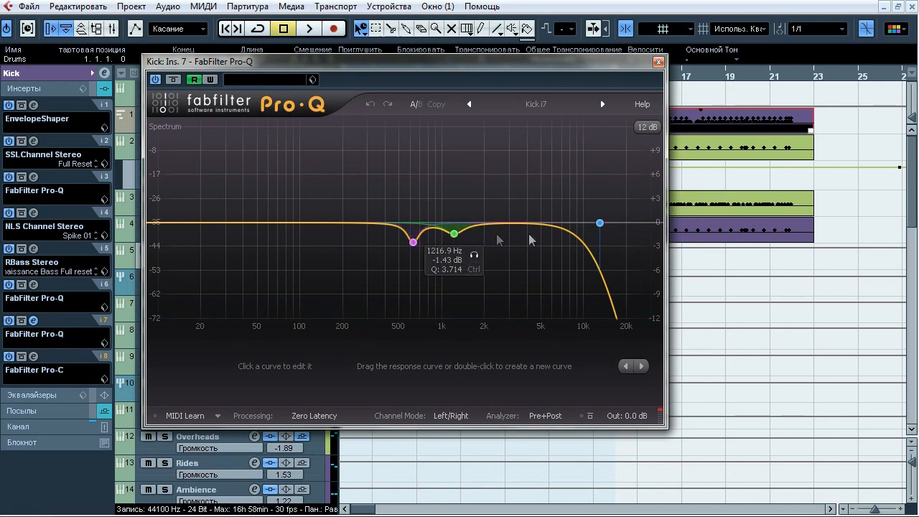
click(658, 61)
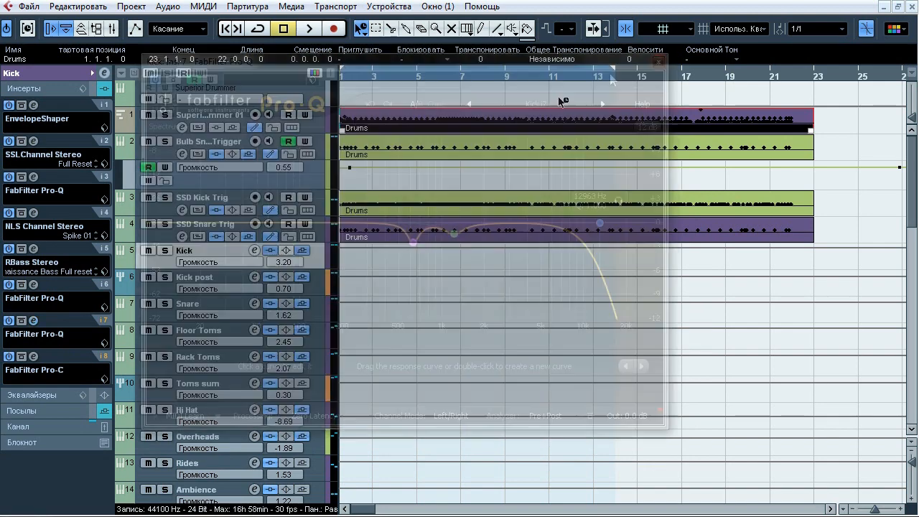
click(32, 357)
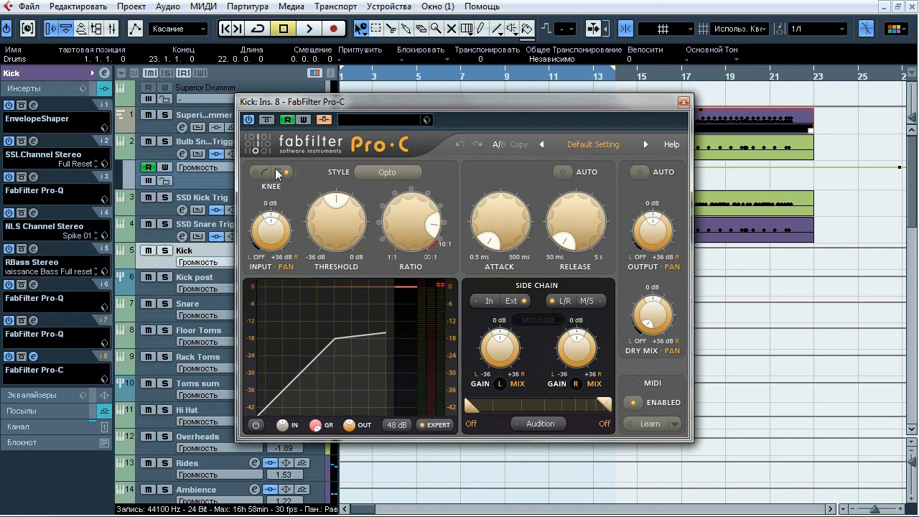
click(33, 355)
Show the Snare channel's inserts and examine the band values of the FabFilter Pro-Q in slot 1, closing its editor.
click(195, 302)
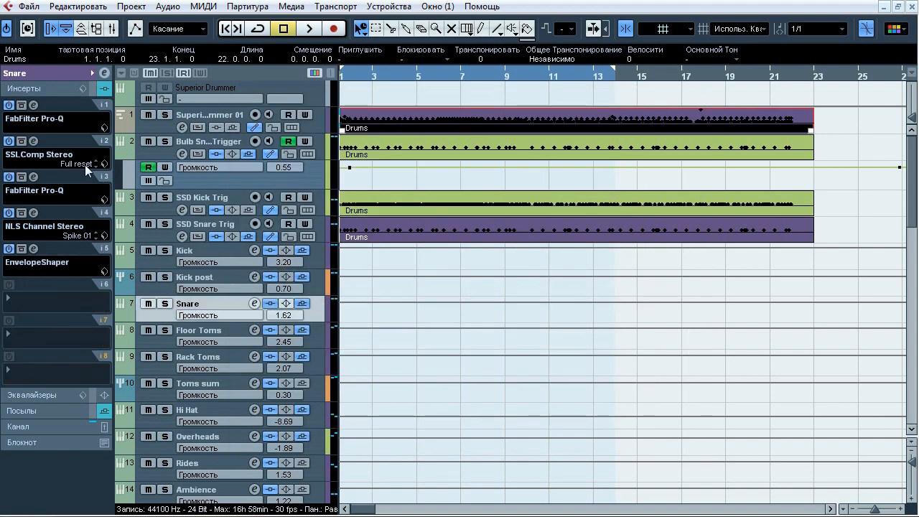
click(33, 105)
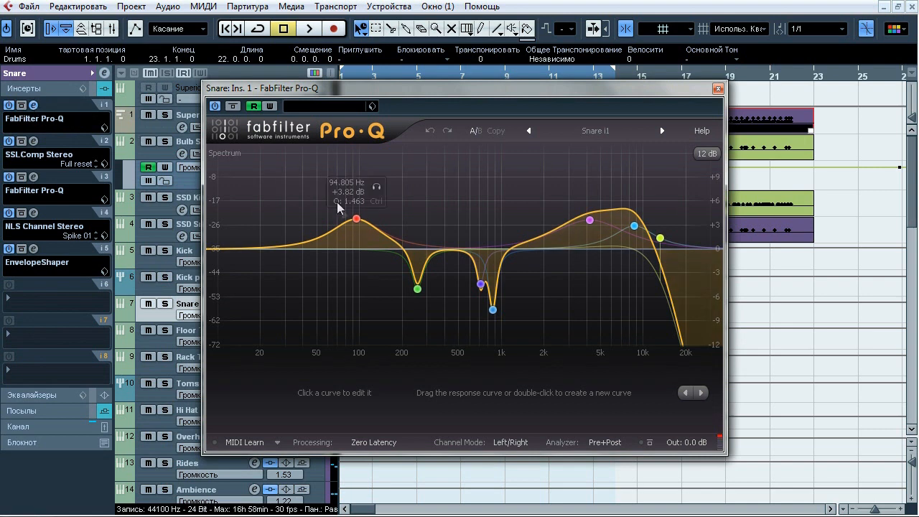
mouse_move(485, 297)
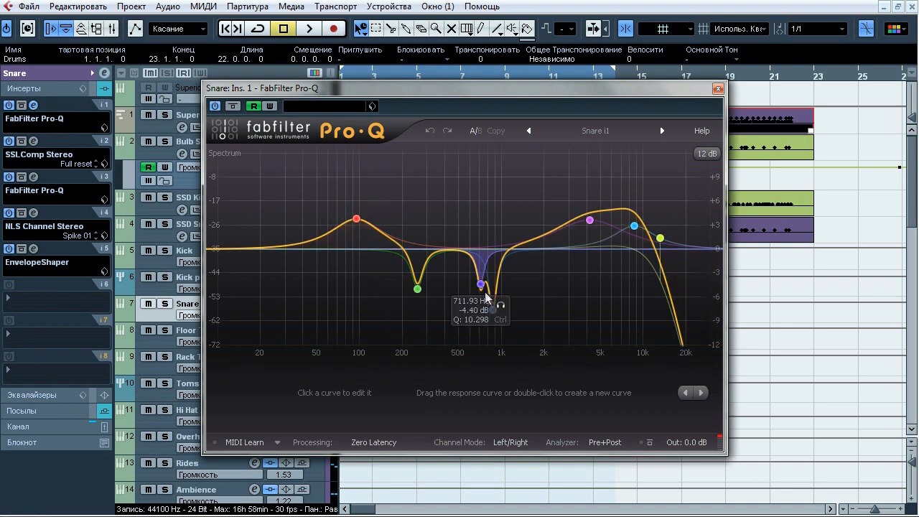
mouse_move(633, 231)
scroll(660, 237, down, 3)
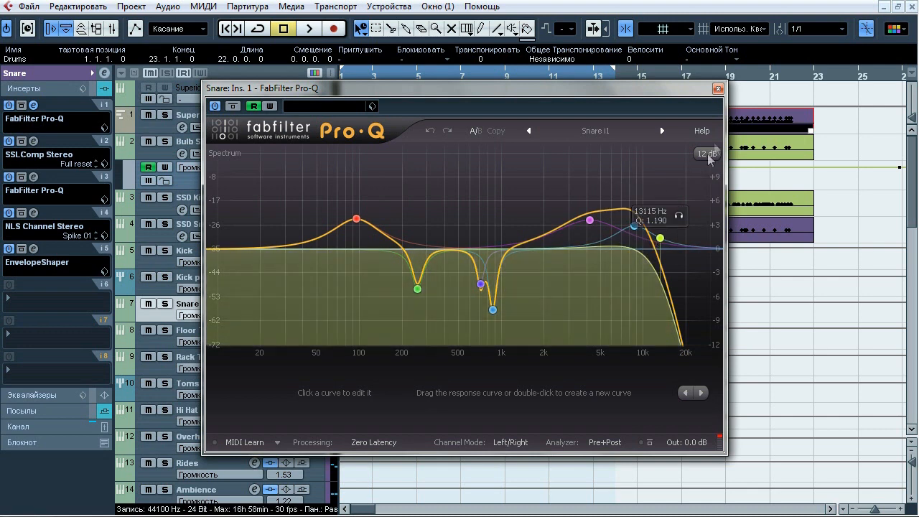
click(718, 89)
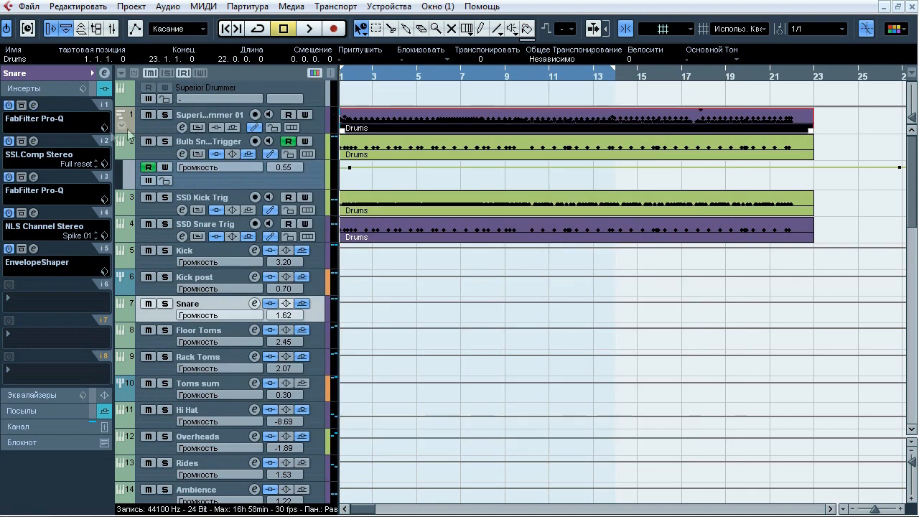
Examine the Snare channel's SSLComp Stereo in insert slot 2 and the FabFilter Pro-Q curve in slot 3, closing both editors.
click(32, 143)
click(32, 142)
click(32, 178)
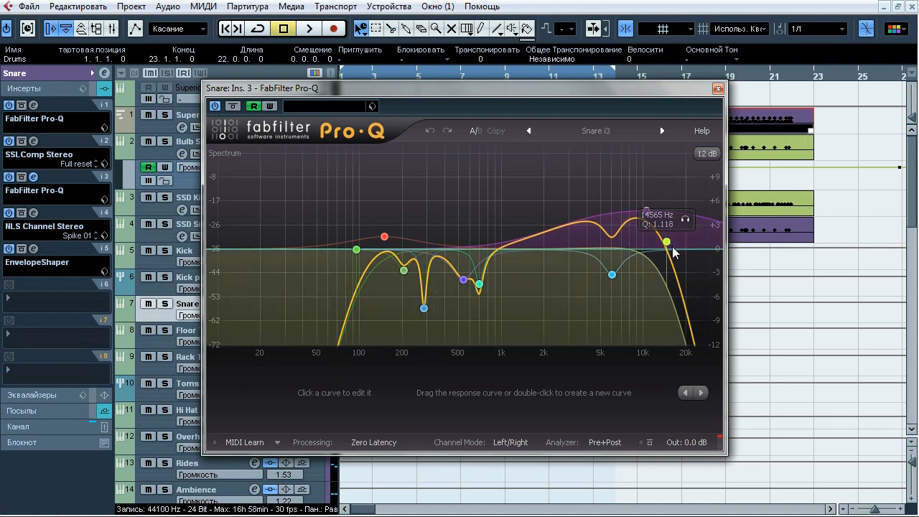
click(717, 92)
Examine the Snare channel's NLS Channel Stereo in insert slot 4 and the EnvelopeShaper in slot 5, closing both editors.
click(33, 213)
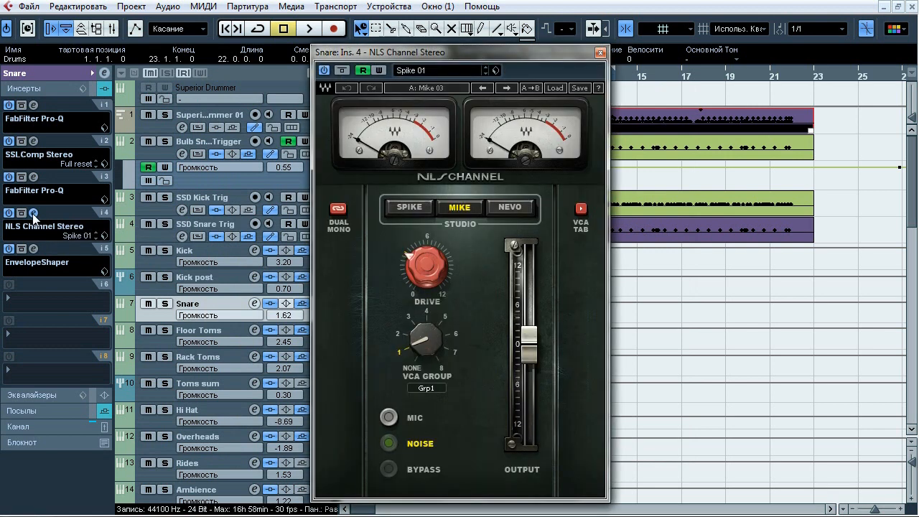
click(33, 213)
click(33, 249)
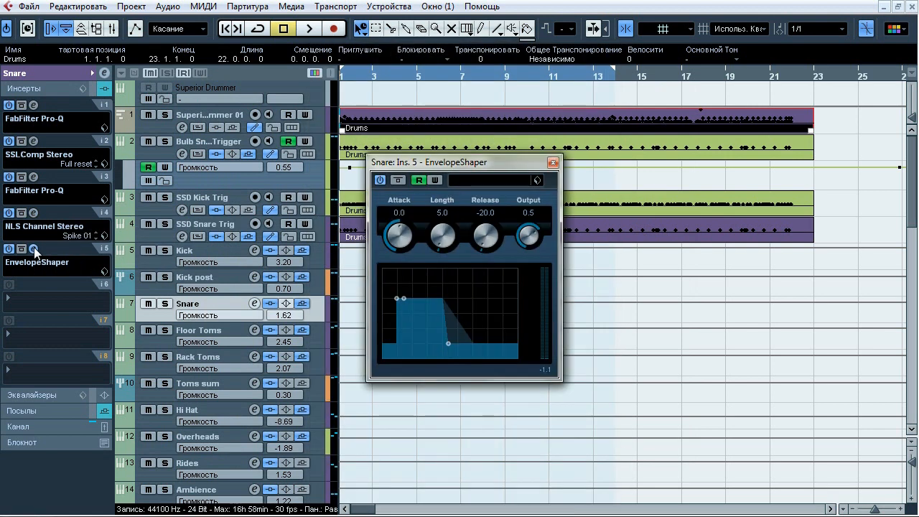
click(33, 247)
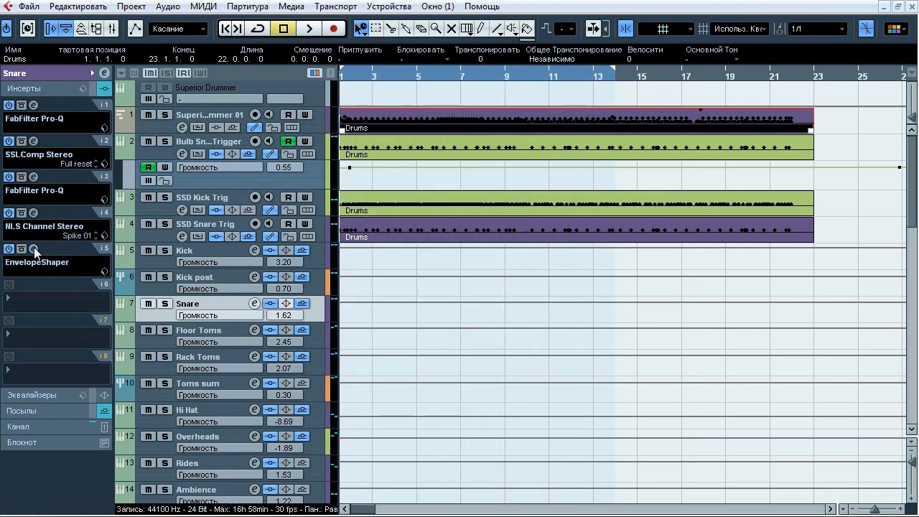
Show the Floor Toms channel's inserts and examine its T-RackS CS Black 76 and Oxford Inflator settings, closing each editor.
click(195, 328)
click(33, 106)
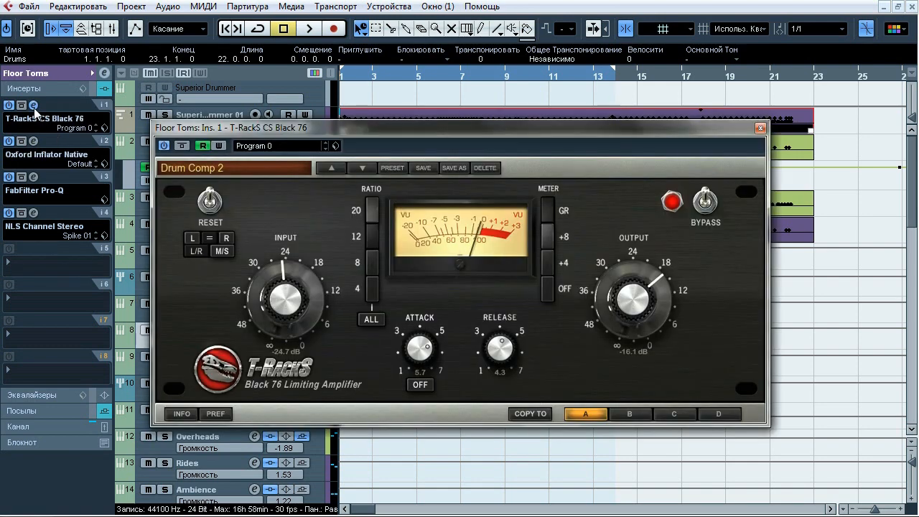
click(33, 106)
click(34, 141)
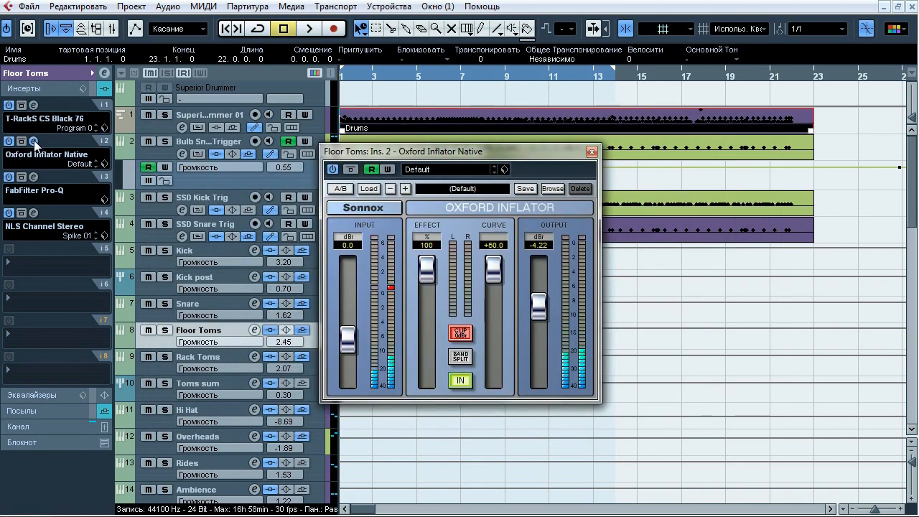
click(34, 141)
Examine the Floor Toms channel's FabFilter Pro-Q in insert slot 3 and the NLS Channel Stereo in slot 4, closing both editors.
click(33, 177)
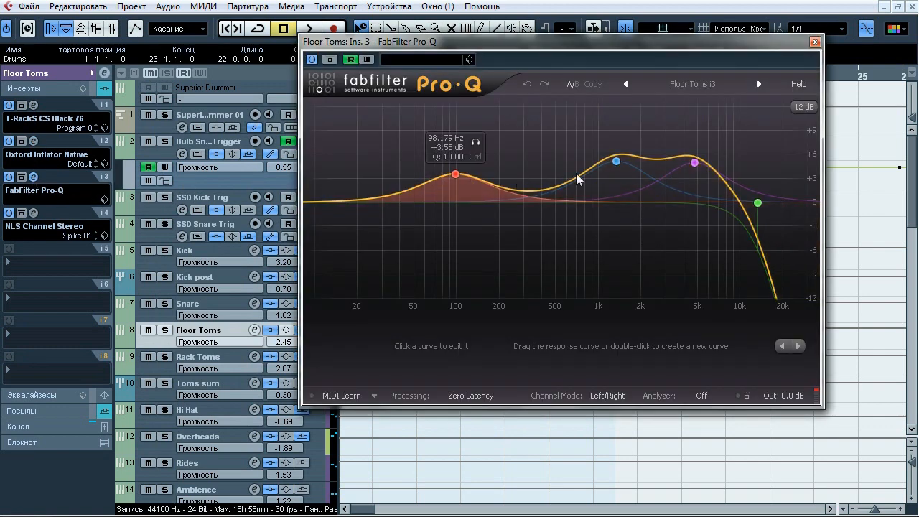
click(815, 42)
click(34, 214)
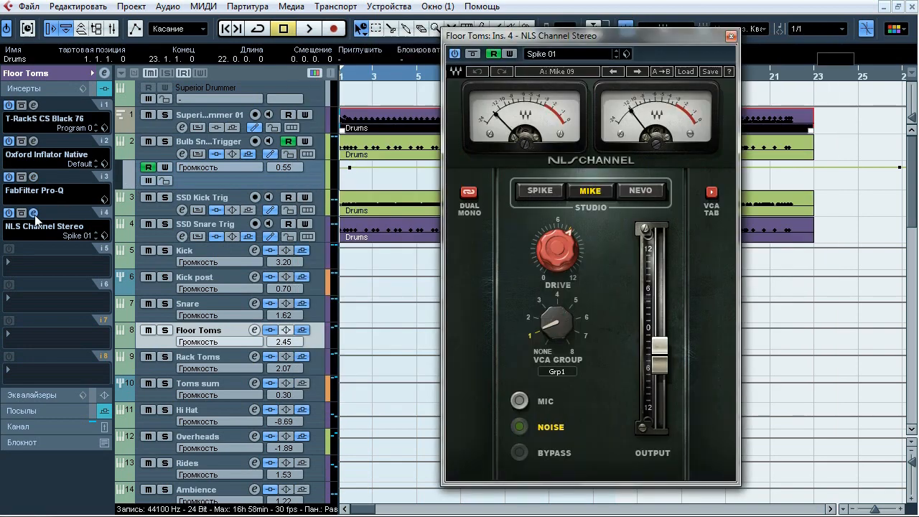
click(34, 213)
Show the Rack Toms channel's inserts and look at its T-RackS CS Black 76 and Oxford Inflator, closing each editor.
click(191, 355)
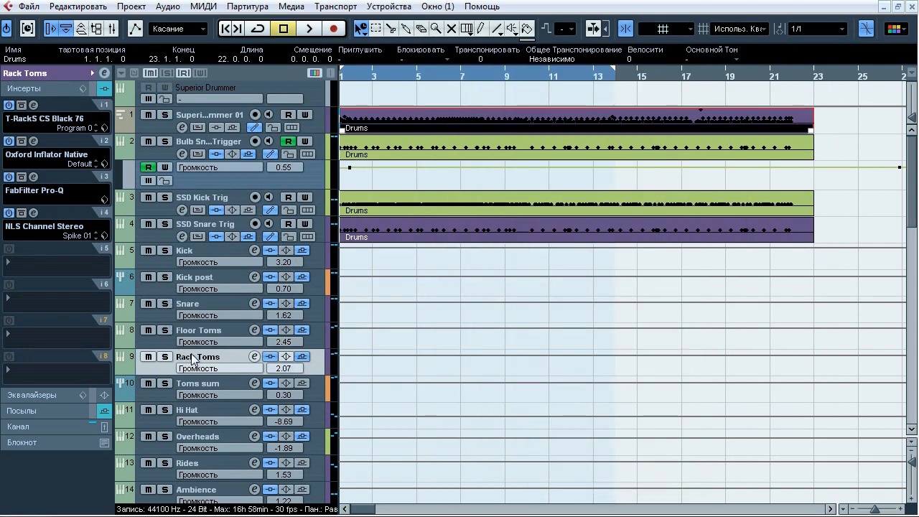
click(32, 107)
click(32, 106)
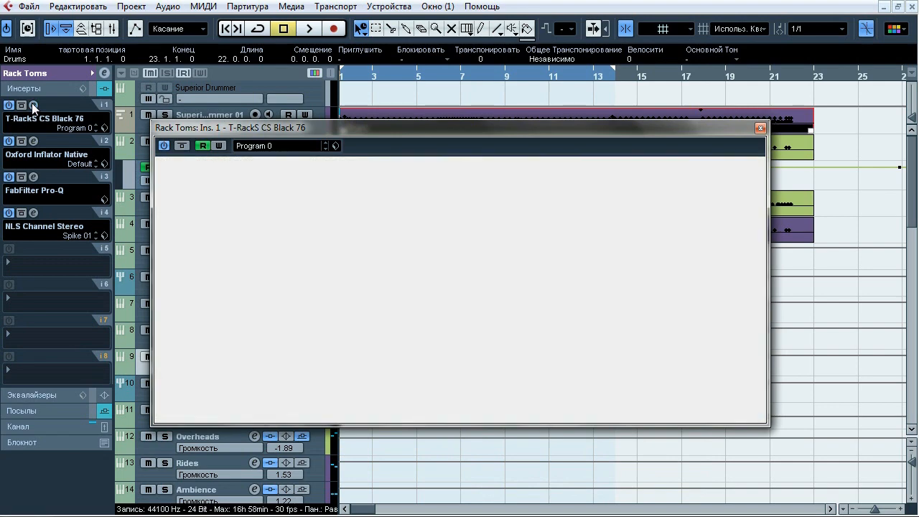
click(34, 142)
click(33, 141)
Examine the Rack Toms channel's FabFilter Pro-Q bands in insert slot 3 and look at the NLS Channel Stereo in slot 4, closing both editors.
click(34, 177)
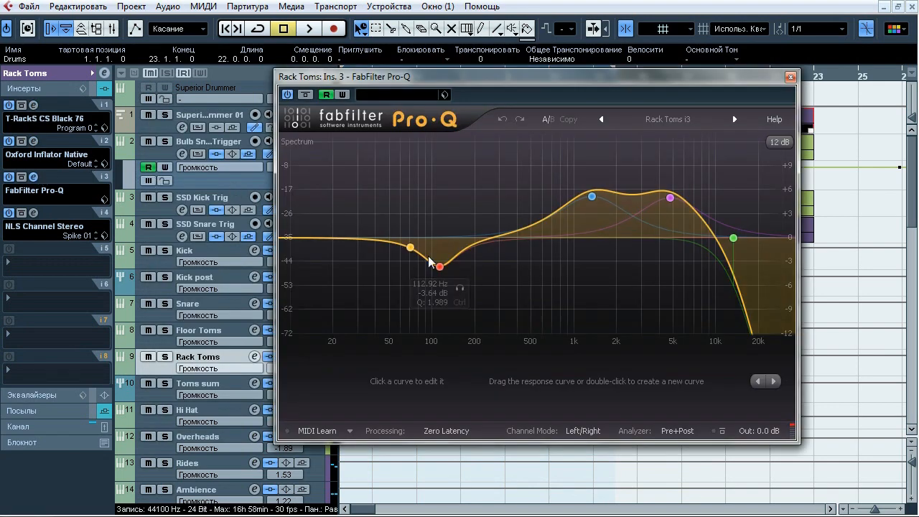
drag(722, 240, 723, 290)
click(791, 76)
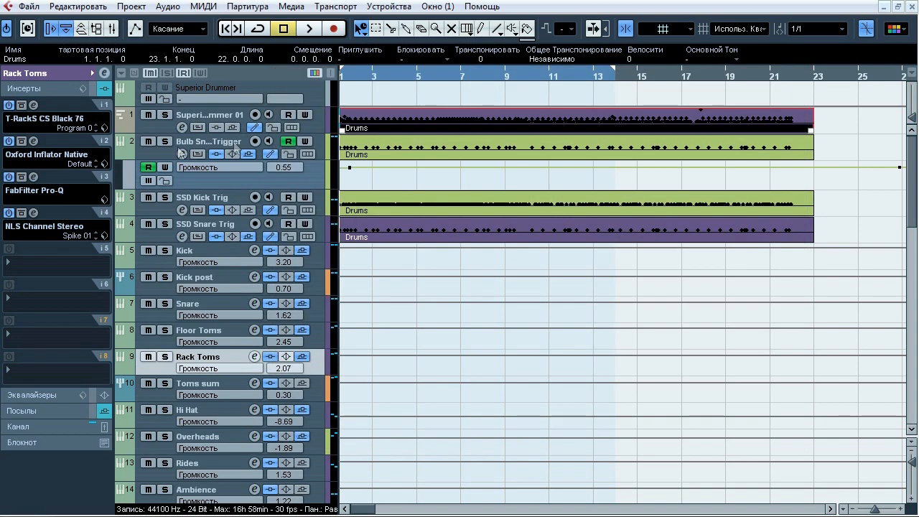
click(34, 213)
click(38, 210)
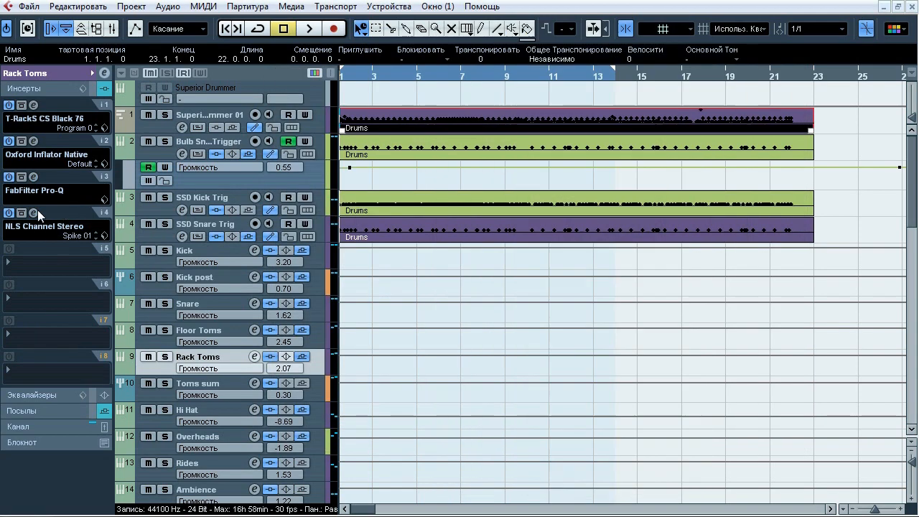
Show the Hi Hat channel's inserts and examine the FabFilter Pro-Q bands in slot 1, closing its editor.
click(195, 407)
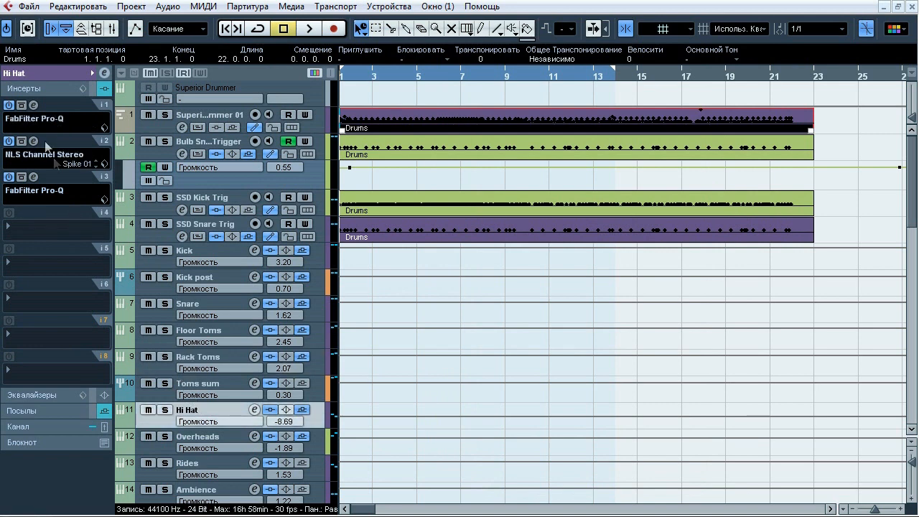
click(34, 106)
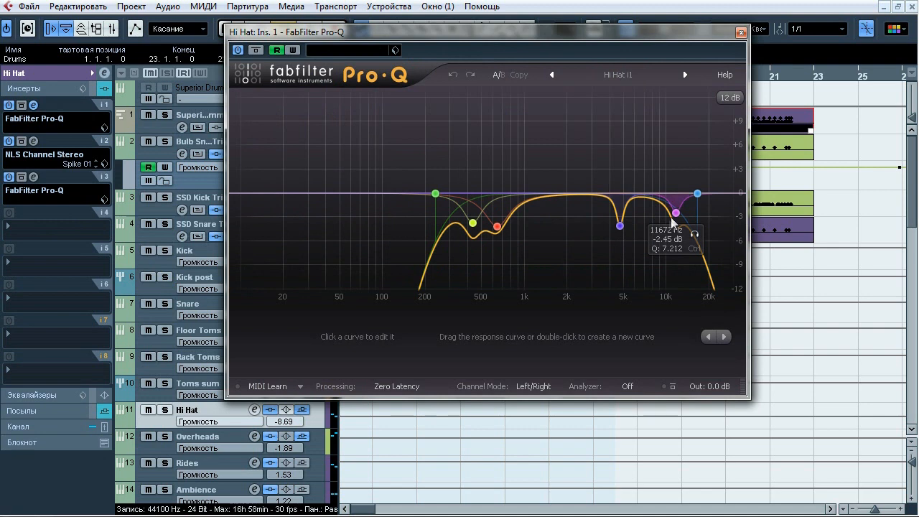
click(742, 33)
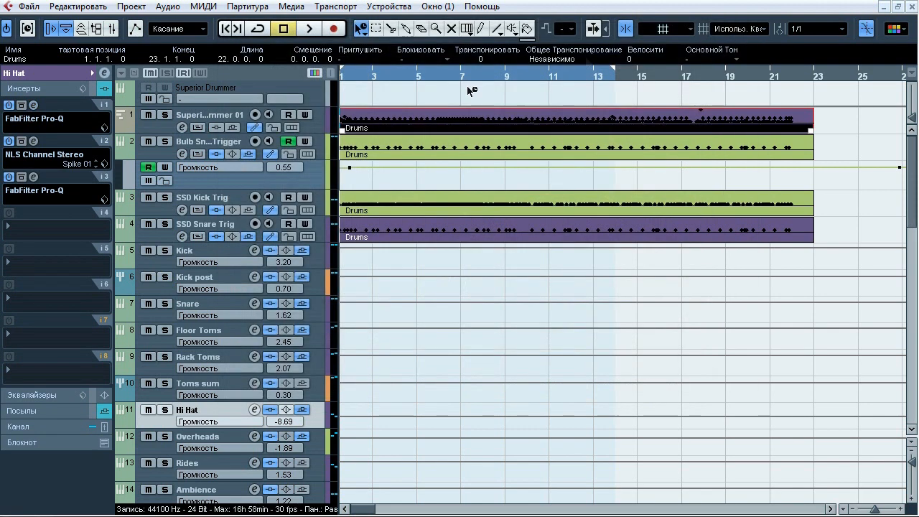
Examine the Hi Hat channel's NLS Channel Stereo in insert slot 2 and the FabFilter Pro-Q curve in slot 3, closing both editors.
click(33, 142)
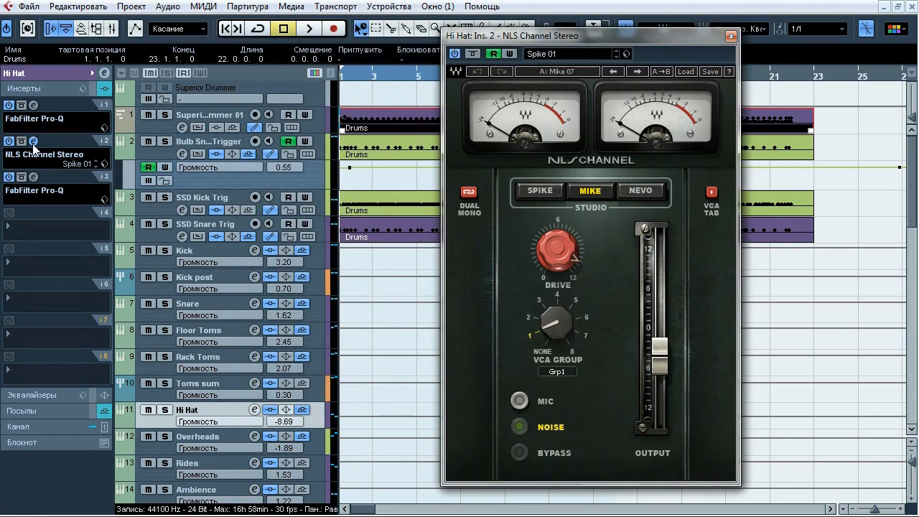
click(33, 142)
click(33, 177)
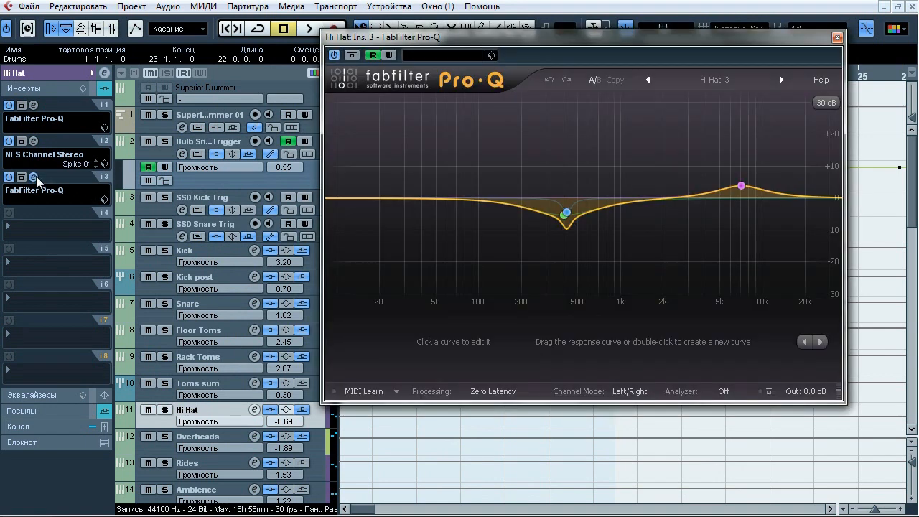
double_click(563, 215)
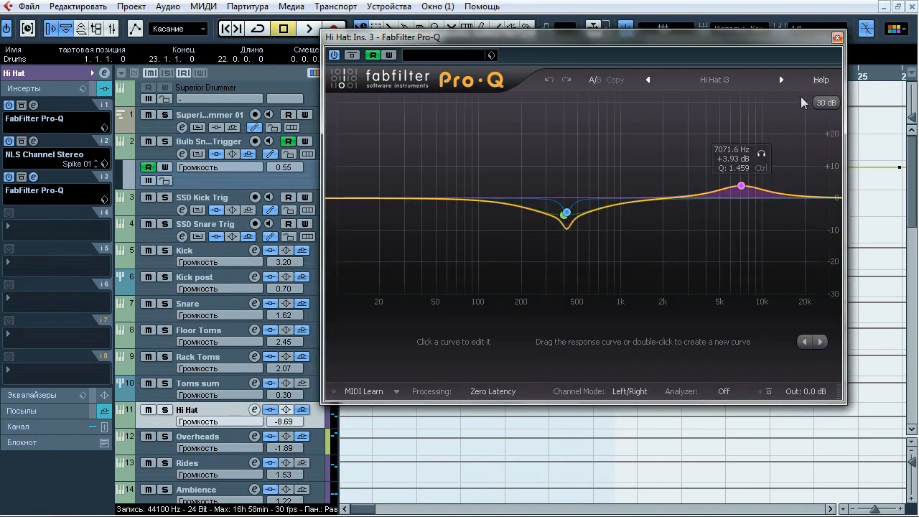
click(837, 37)
Show the Rides channel's inserts and examine the CLA-76 Stereo compressor settings in slot 1, closing its editor.
click(208, 464)
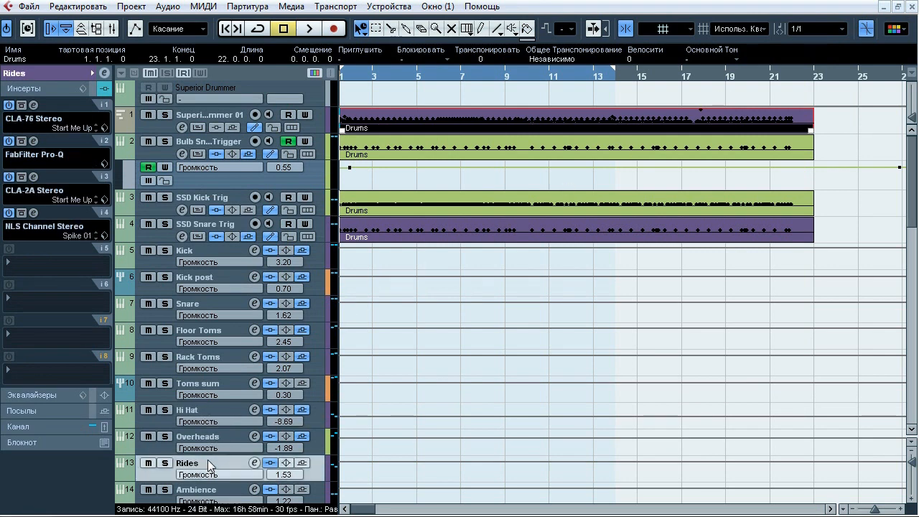
click(33, 105)
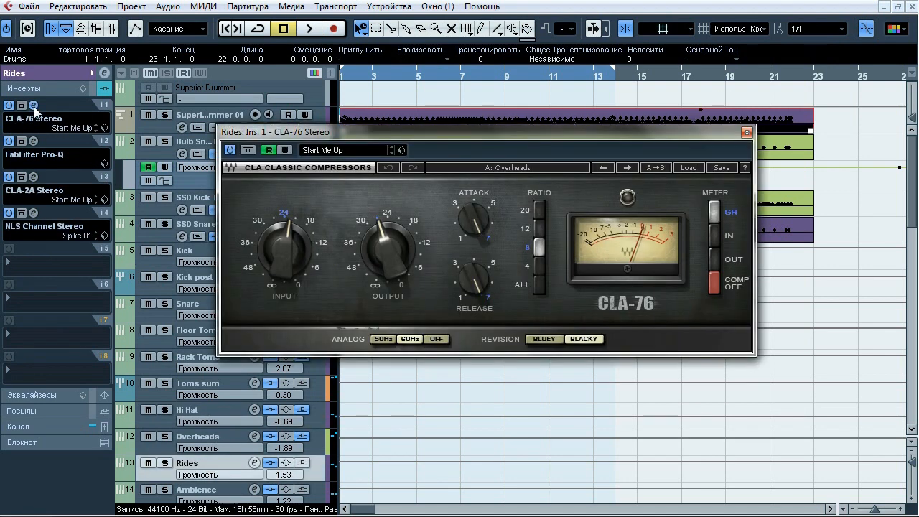
click(34, 106)
Examine the bands of the Rides channel's FabFilter Pro-Q in insert slot 2, from the low boost to the high cut, closing its editor.
click(33, 141)
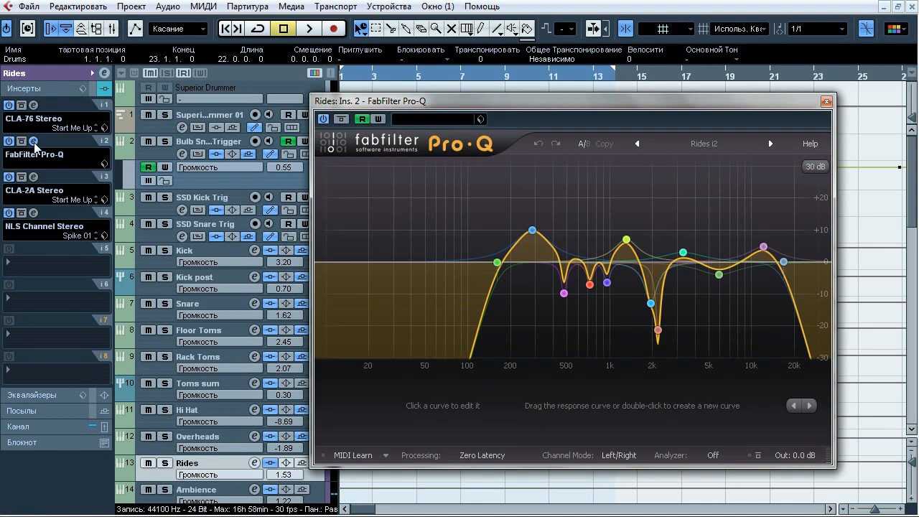
mouse_move(543, 248)
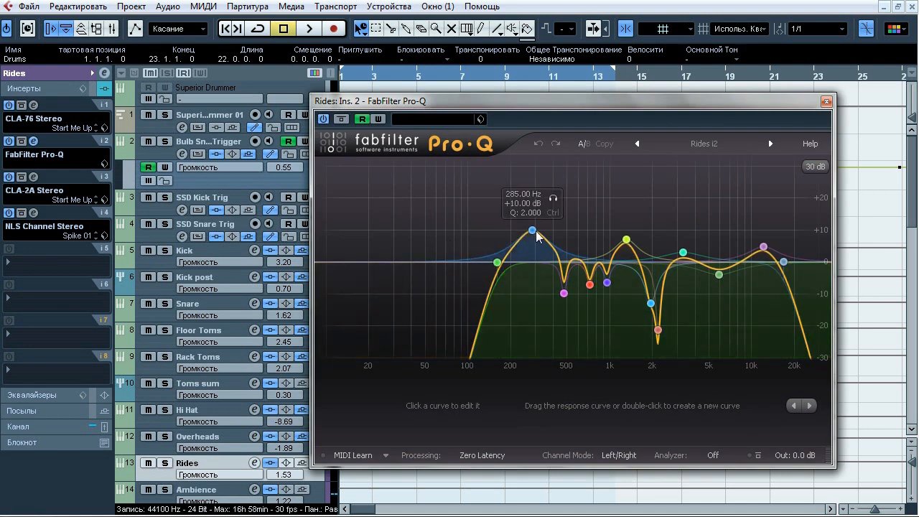
mouse_move(566, 293)
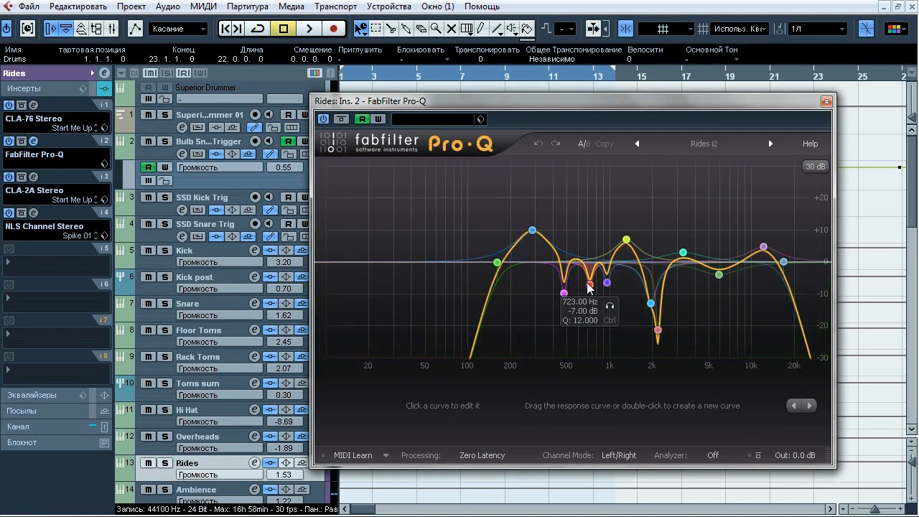
mouse_move(625, 244)
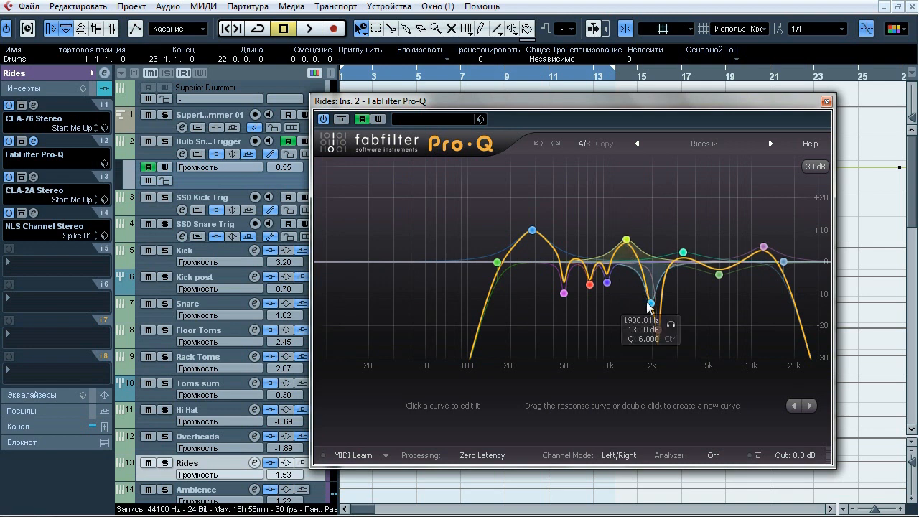
mouse_move(661, 331)
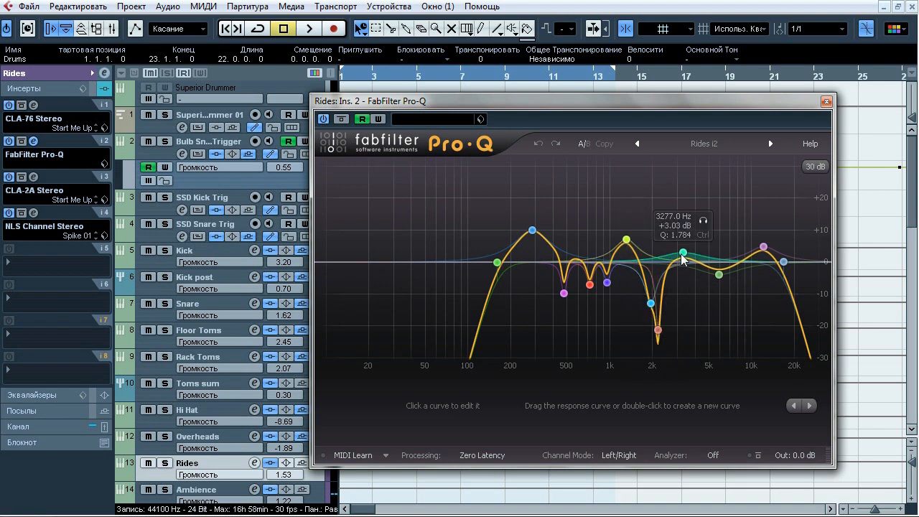
mouse_move(764, 247)
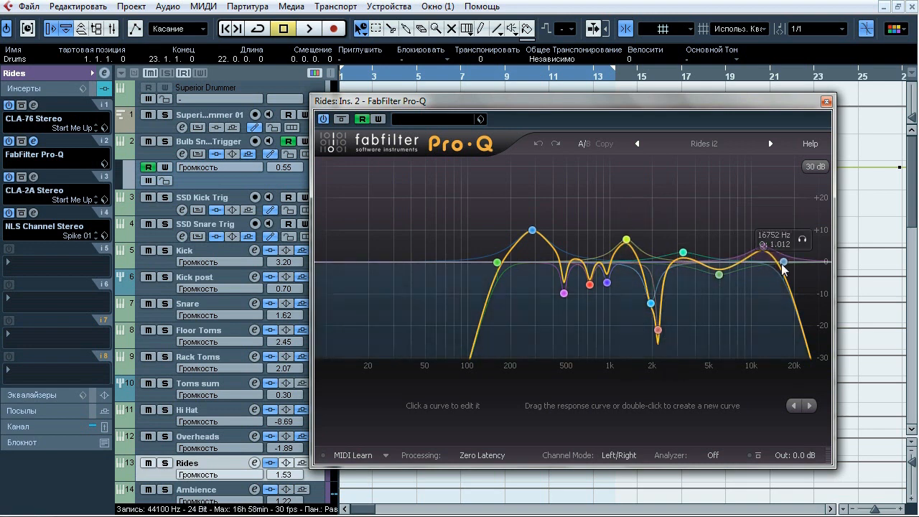
click(826, 102)
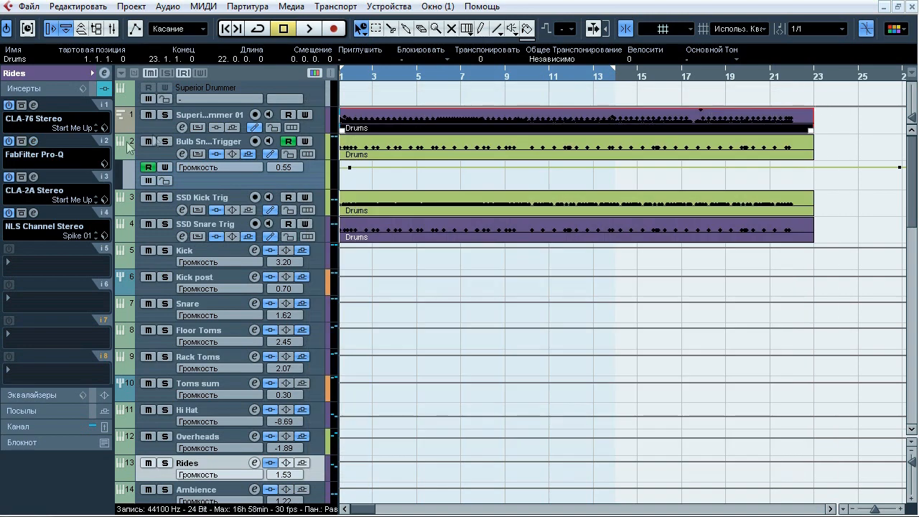
Look at the Rides channel's CLA-2A Stereo in insert slot 3 and NLS Channel Stereo in slot 4, closing both editors.
click(33, 176)
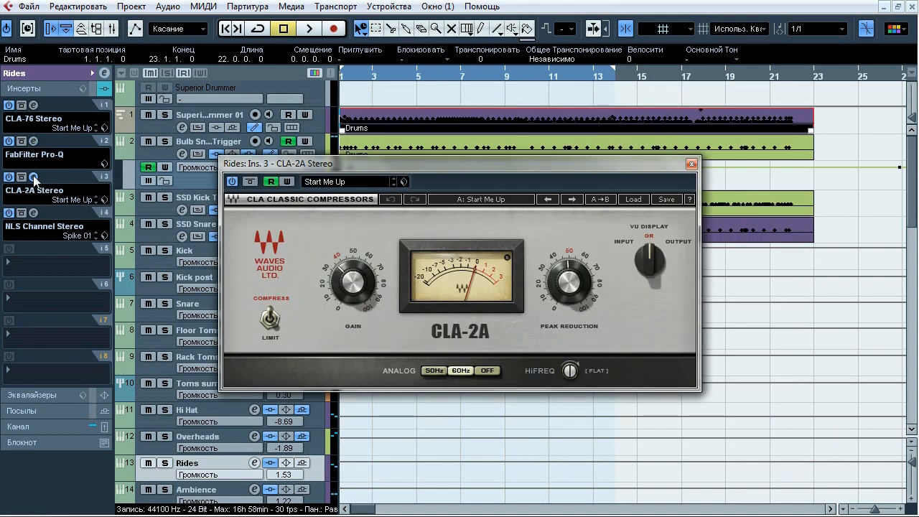
click(33, 177)
click(33, 213)
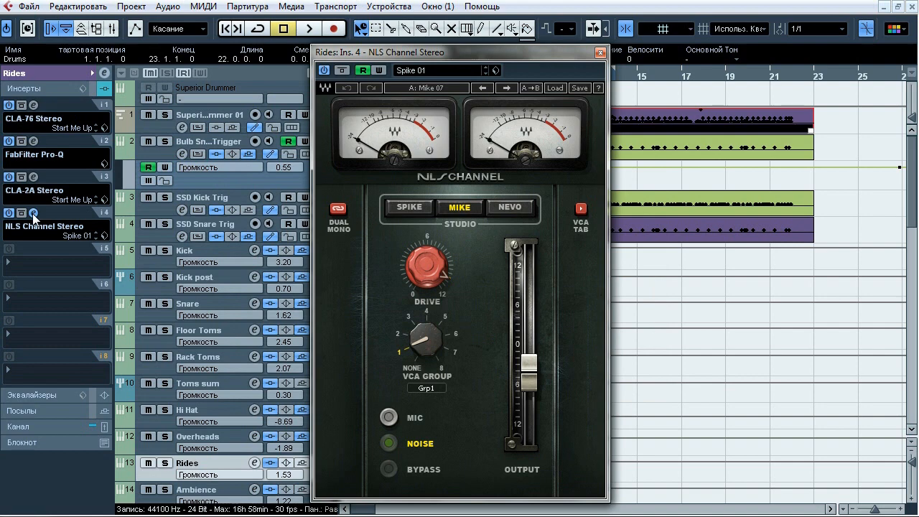
click(33, 213)
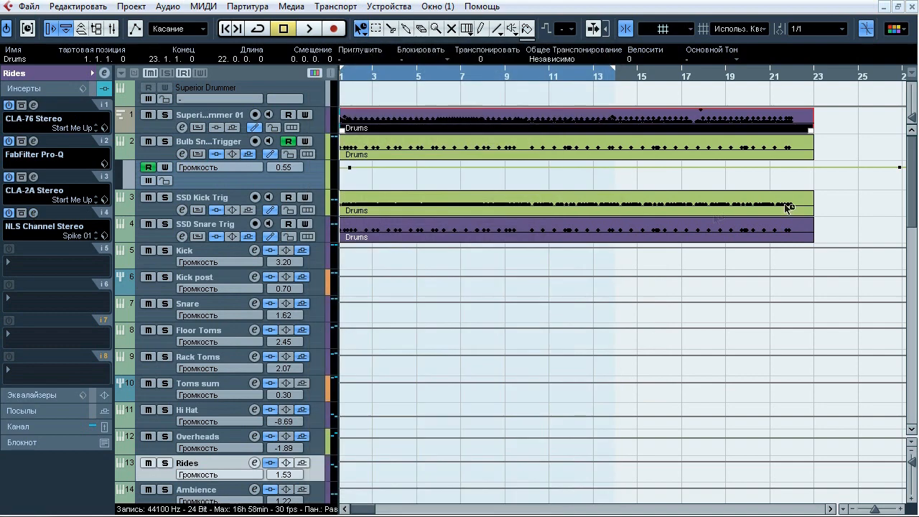
Show the Ambience channel's inserts and look at the SSLChannel Stereo in slot 1 and L2 Stereo in slot 2, closing both editors.
drag(914, 195, 907, 218)
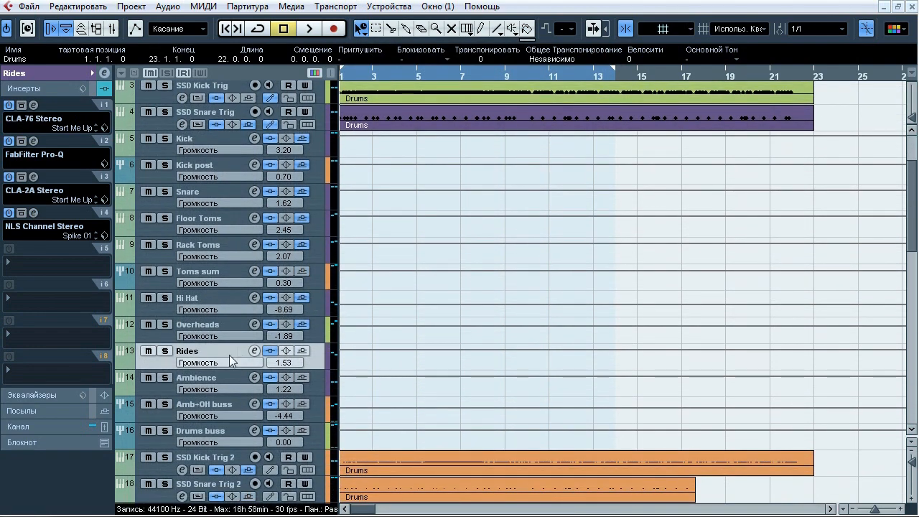
click(219, 380)
click(33, 105)
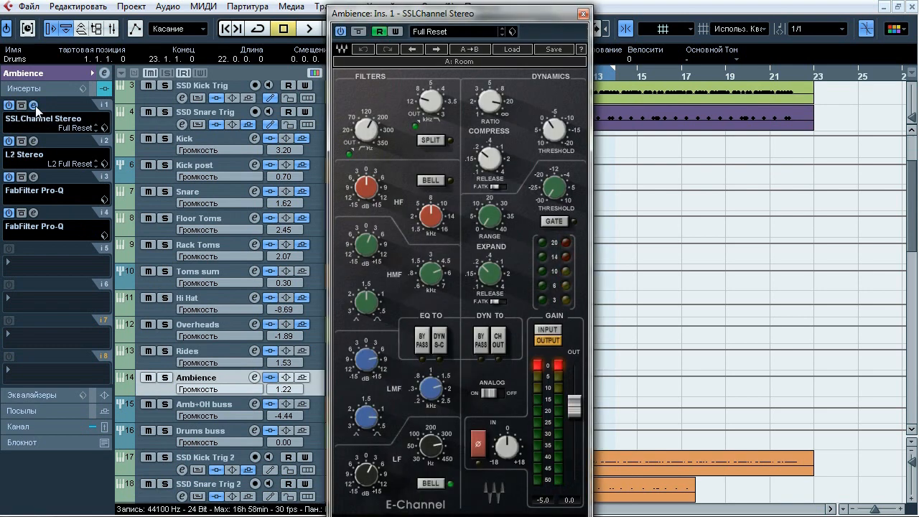
click(34, 105)
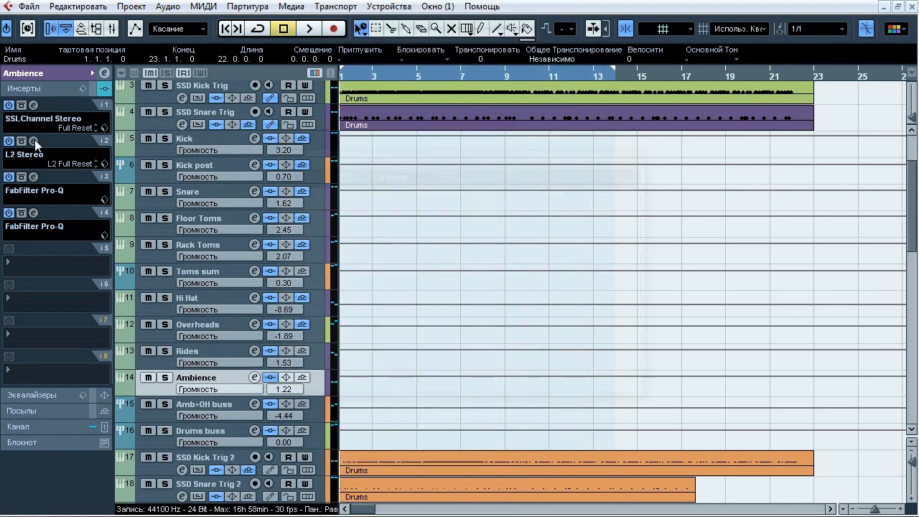
click(34, 141)
click(33, 141)
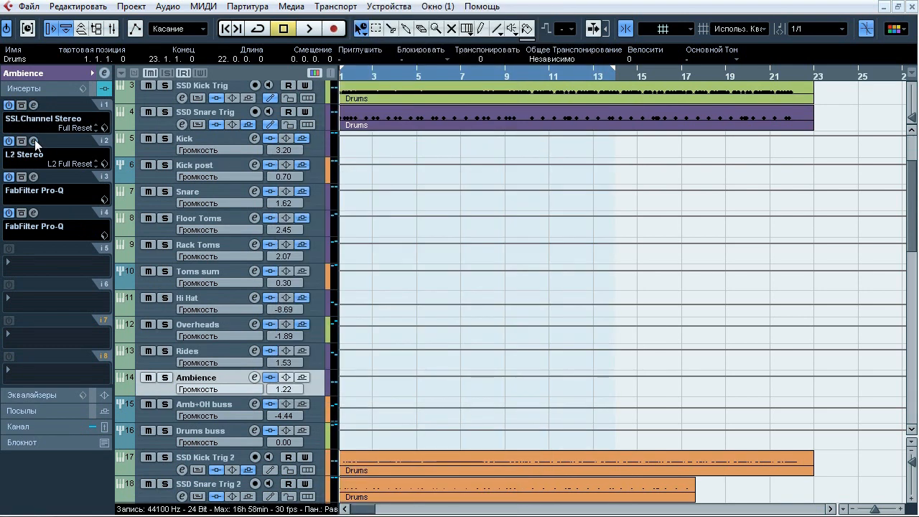
Examine the Ambience channel's FabFilter Pro-Q curves in insert slots 3 and 4, including slot 4's high-cut and low-cut bands, closing both editors.
click(34, 177)
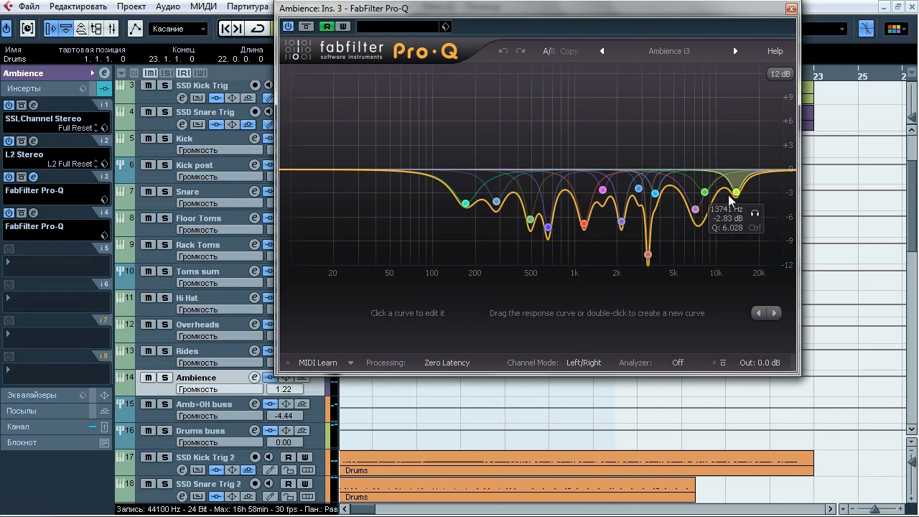
click(791, 8)
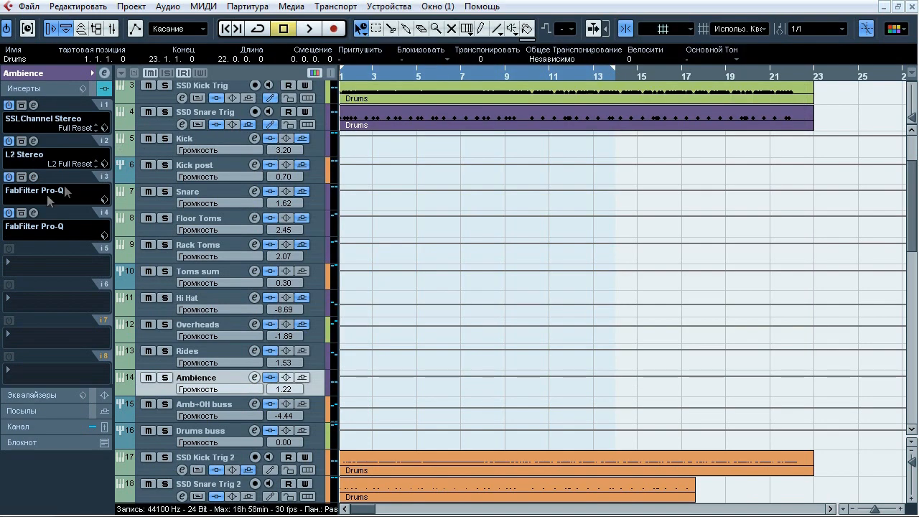
click(34, 214)
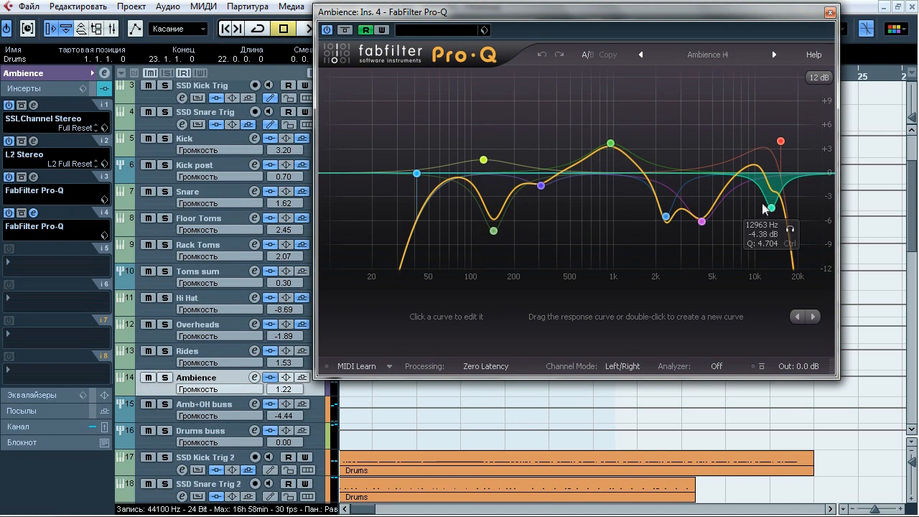
click(781, 142)
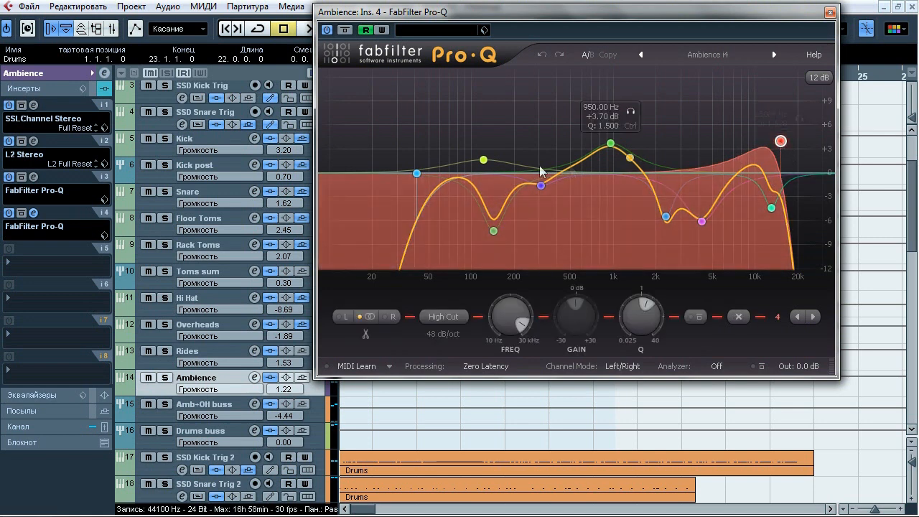
click(416, 174)
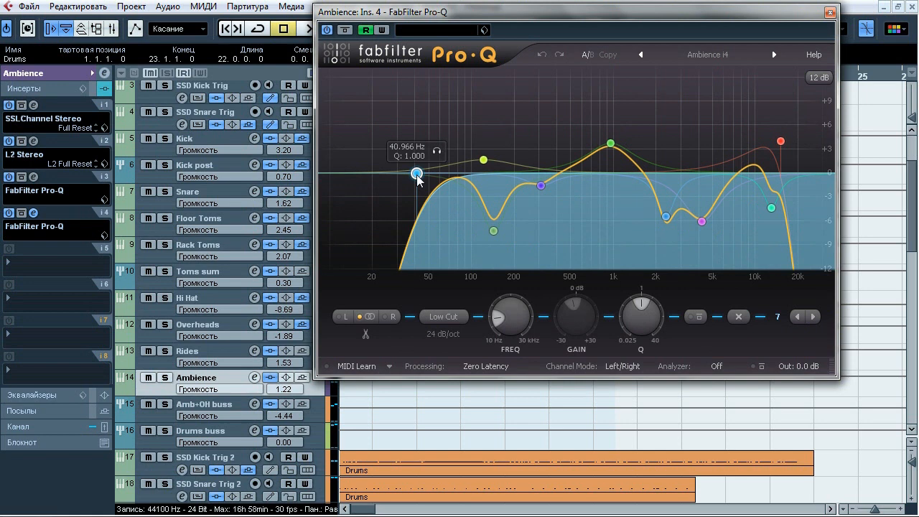
click(830, 13)
Solo the Bulb Snare Trigger track during playback, compare its sound with the inserts bypassed and active, and stop playback.
drag(912, 198, 913, 173)
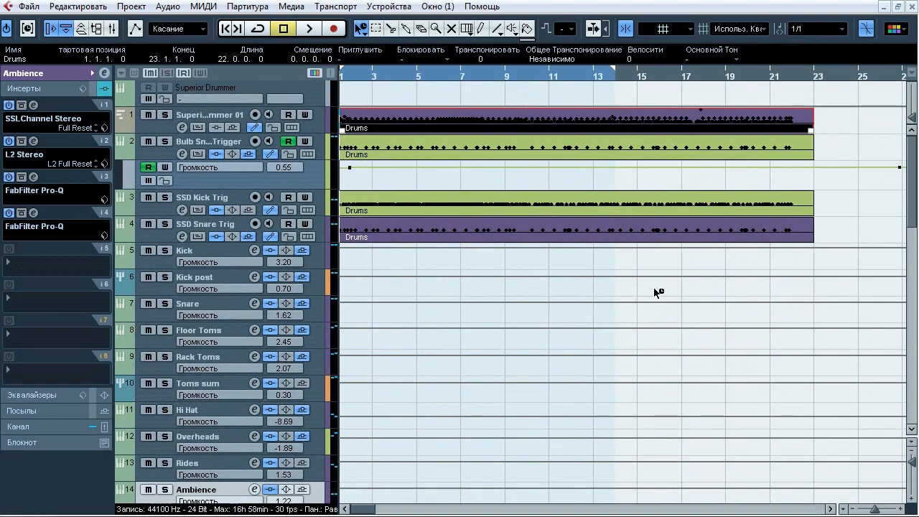
click(228, 144)
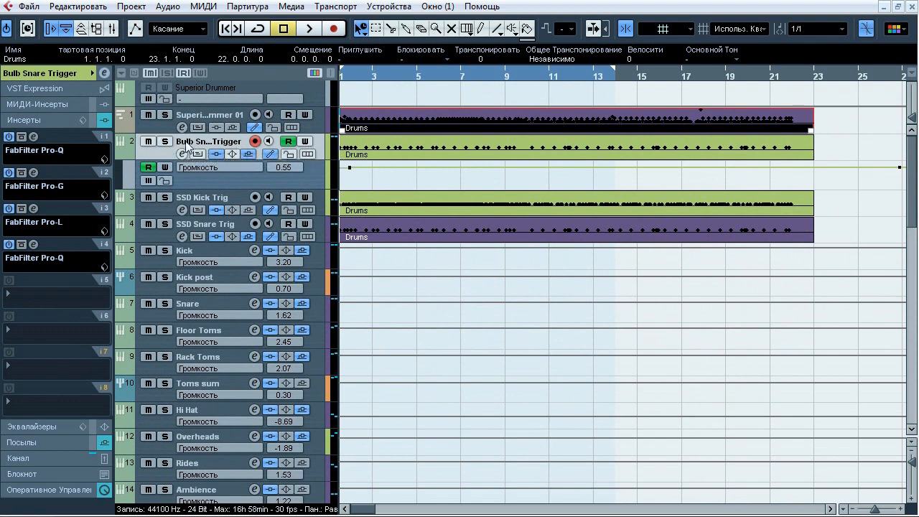
key(space)
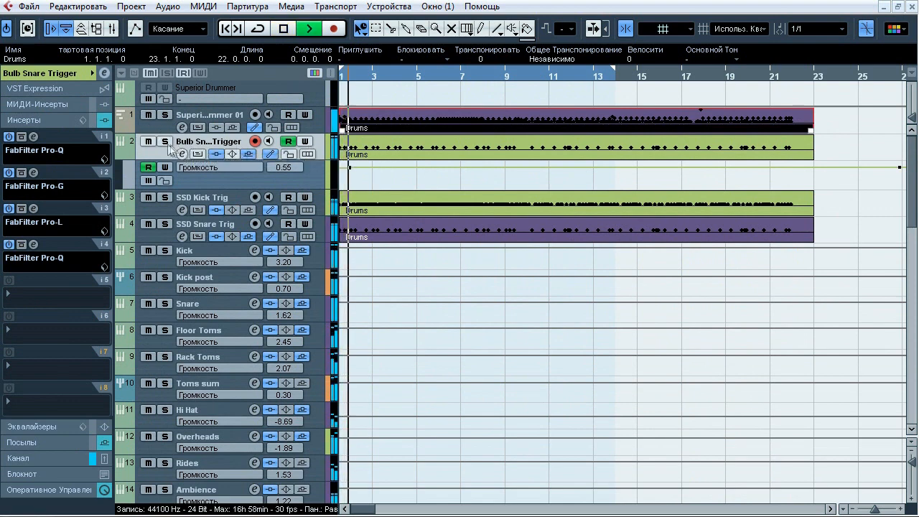
key(s)
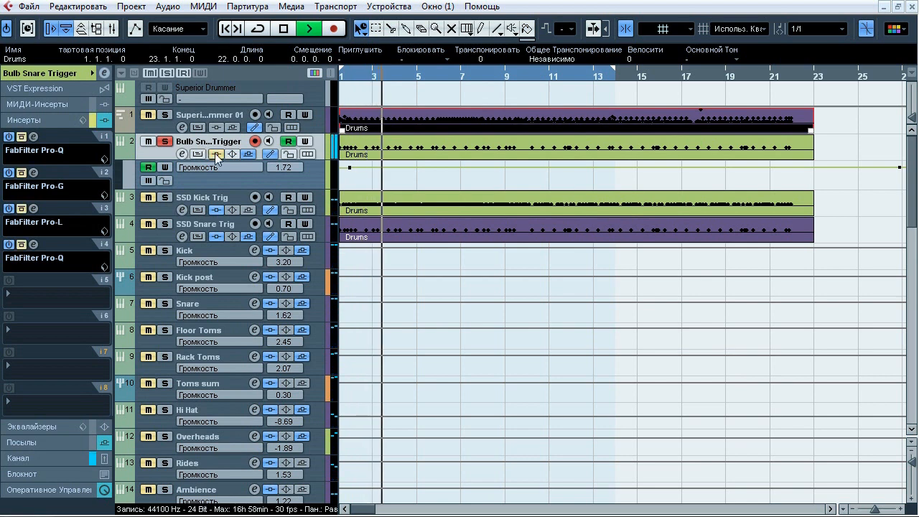
click(214, 153)
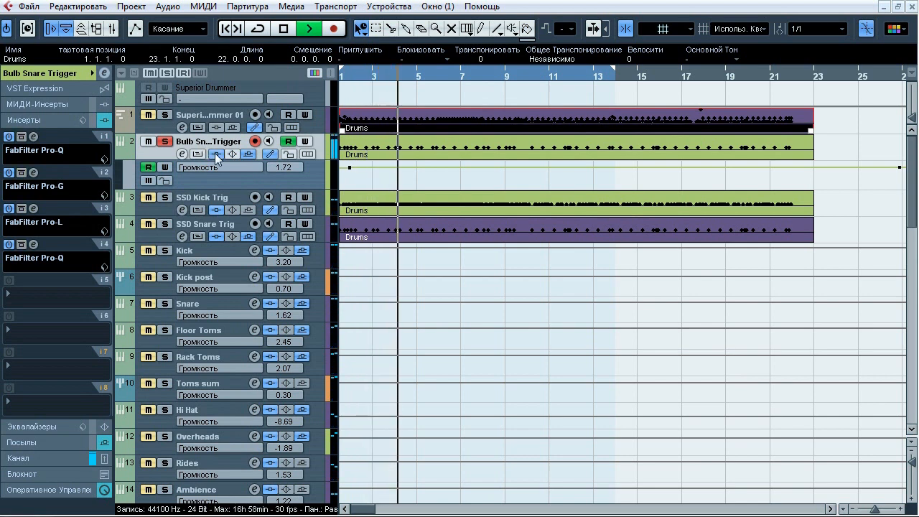
key(space)
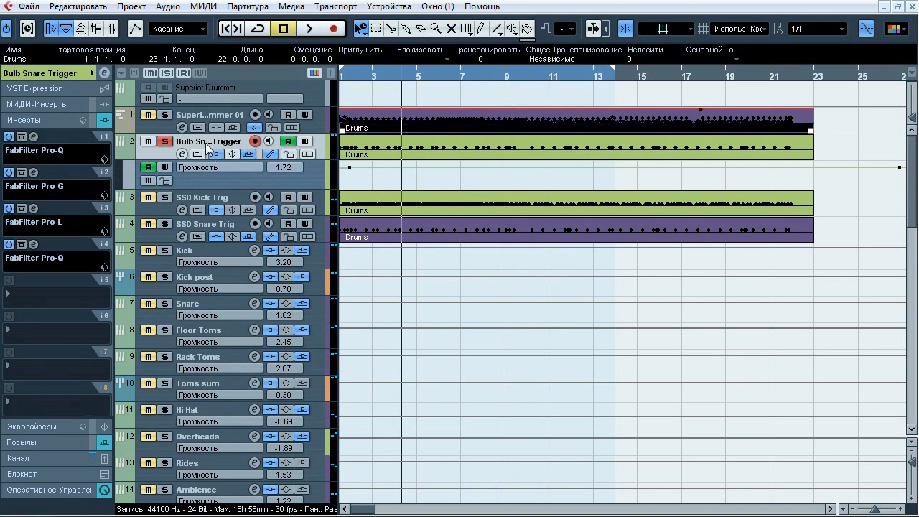
Examine the Bulb Snare Trigger's FabFilter Pro-Q bands and output level in insert slot 1, closing its editor.
click(33, 136)
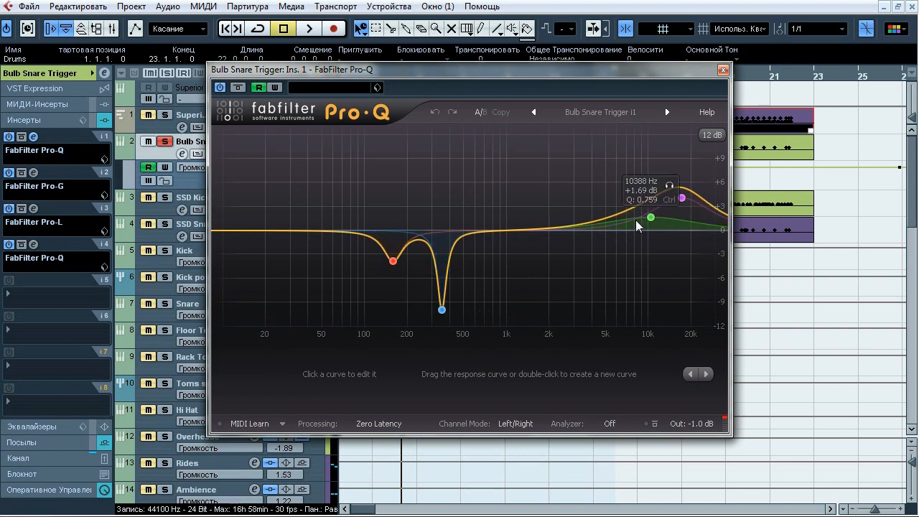
mouse_move(691, 397)
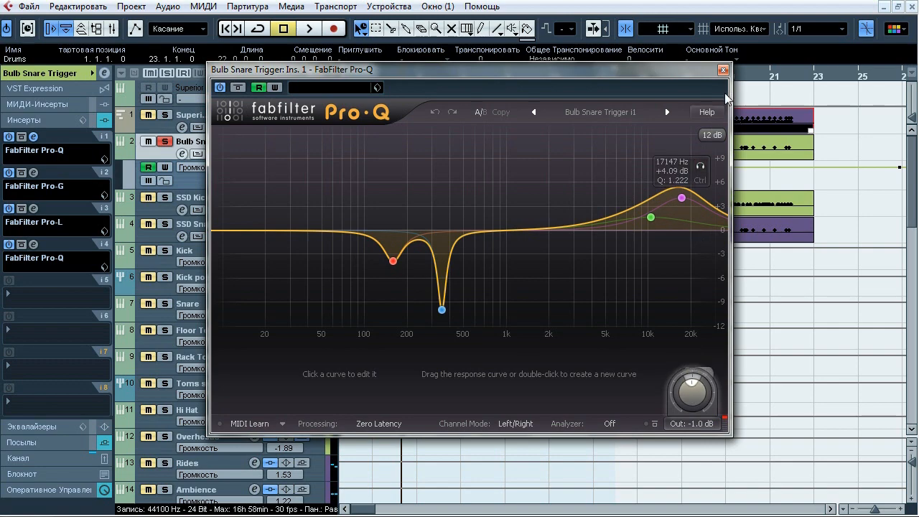
click(724, 70)
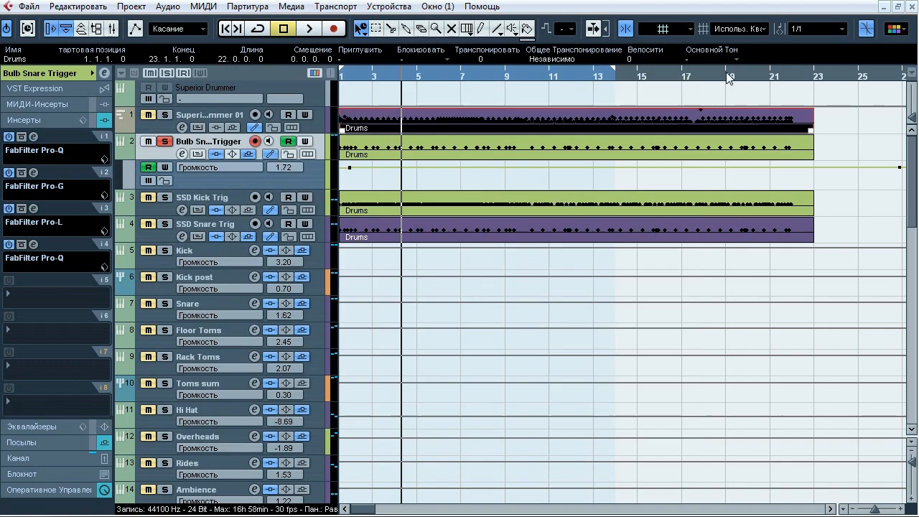
Examine the threshold, ratio, range and attack of the Bulb Snare Trigger's FabFilter Pro-G gate in insert slot 2, closing its editor.
click(33, 172)
drag(446, 217, 331, 154)
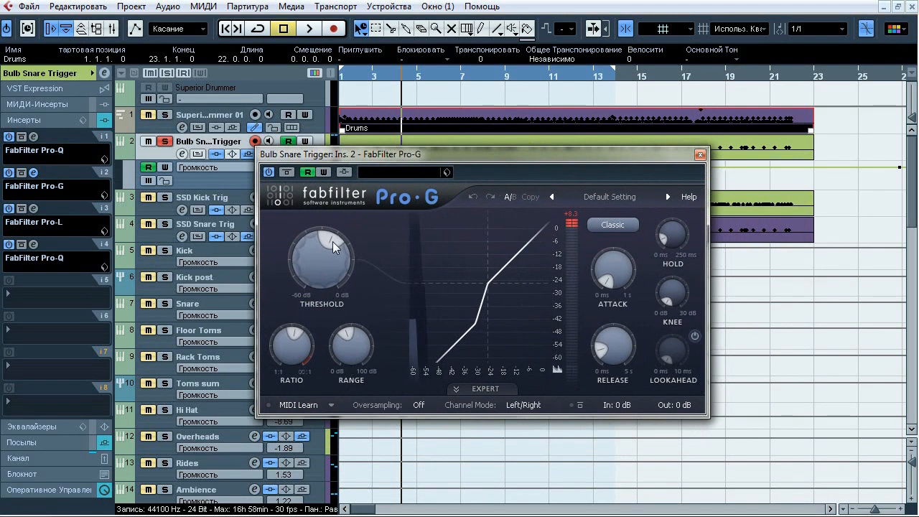
mouse_move(352, 351)
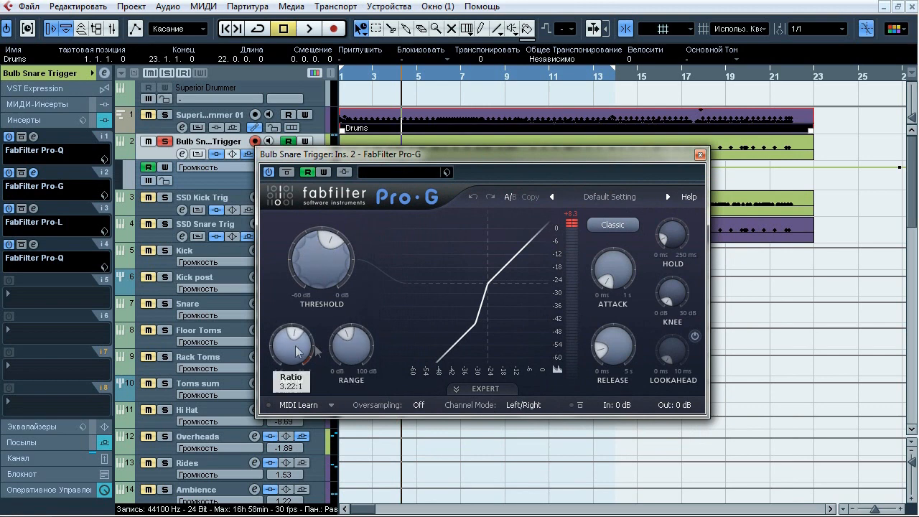
mouse_move(618, 278)
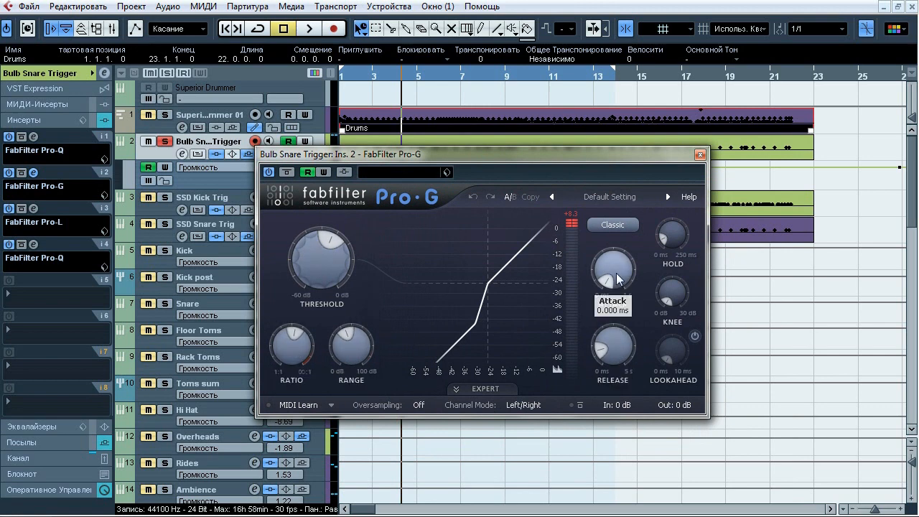
click(701, 155)
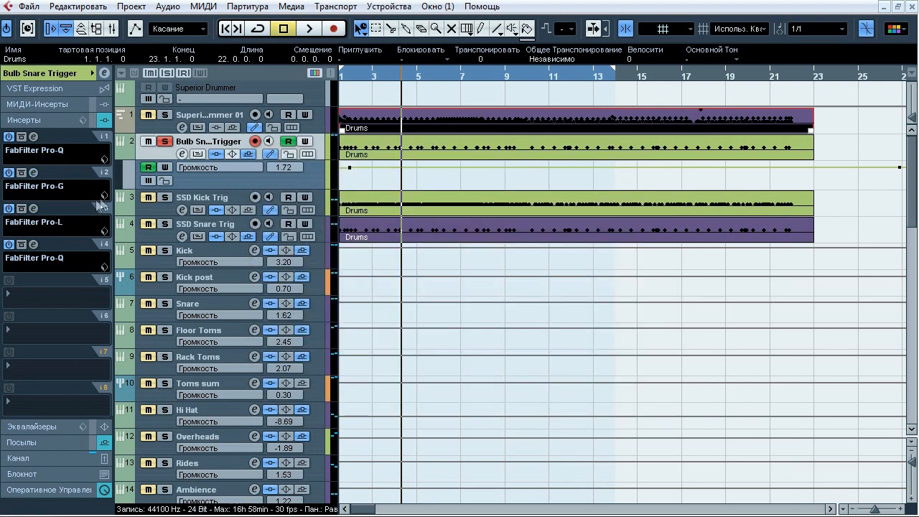
Open the Bulb Snare Trigger's FabFilter Pro-L in insert slot 3 and compare its bypassed and active levels on the channel meter during playback.
click(33, 208)
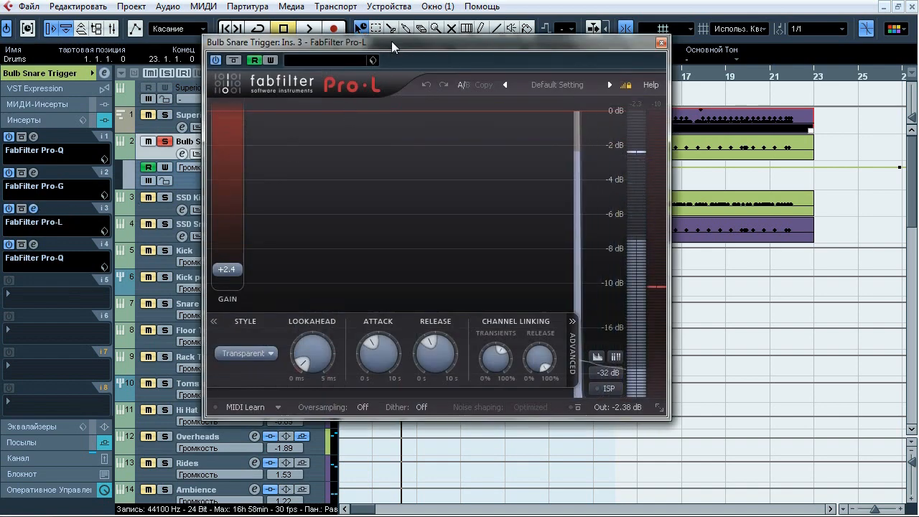
drag(391, 41, 418, 70)
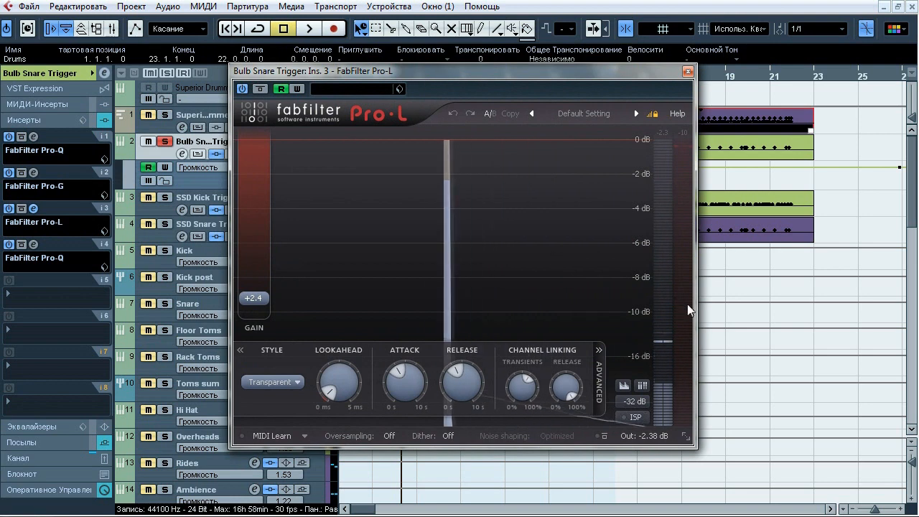
mouse_move(687, 303)
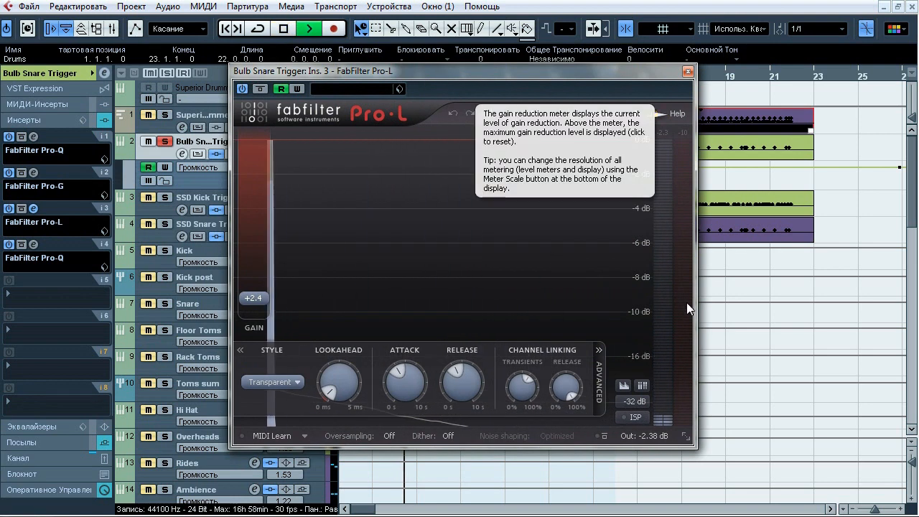
key(space)
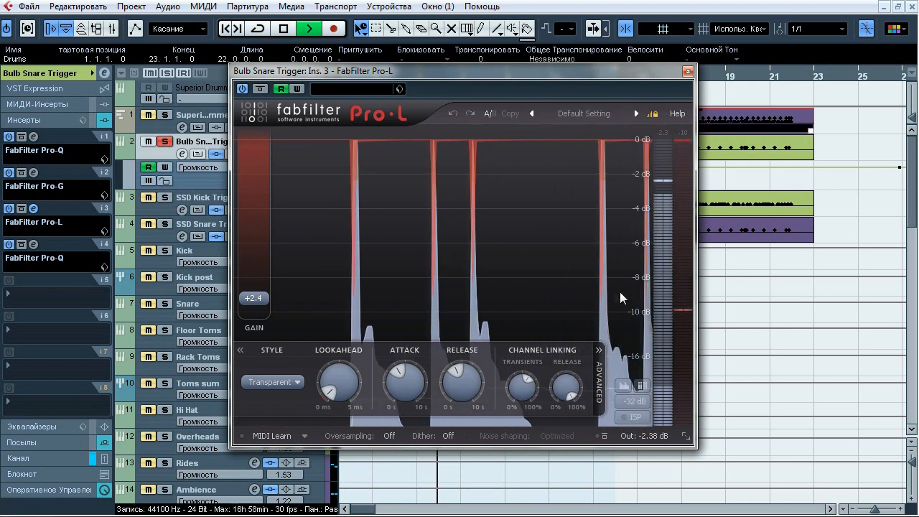
click(259, 88)
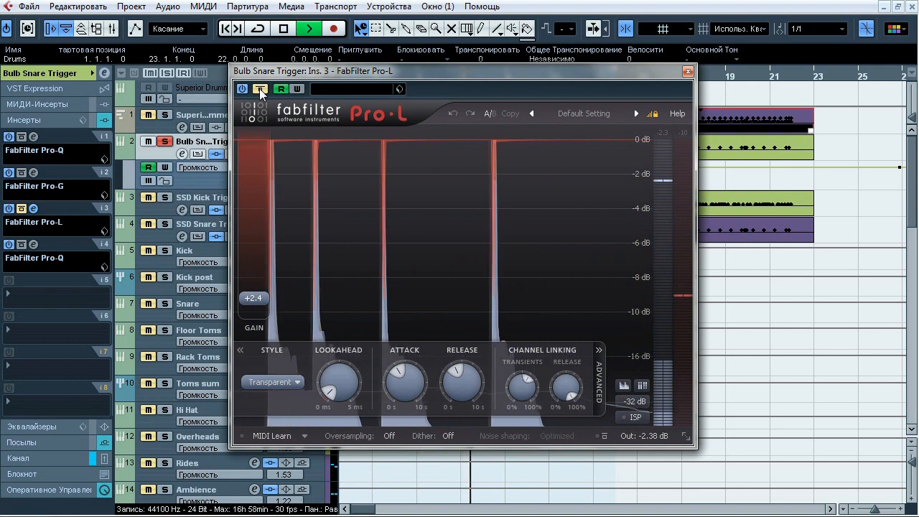
click(29, 458)
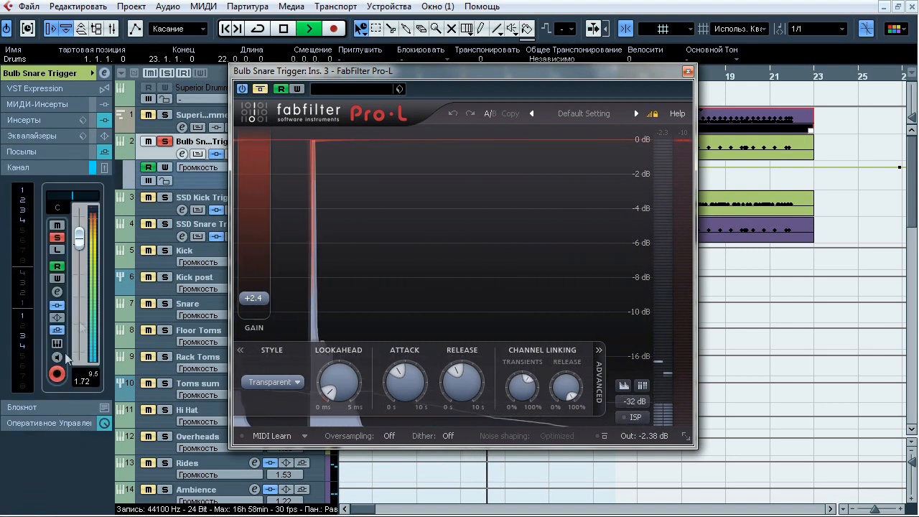
click(261, 90)
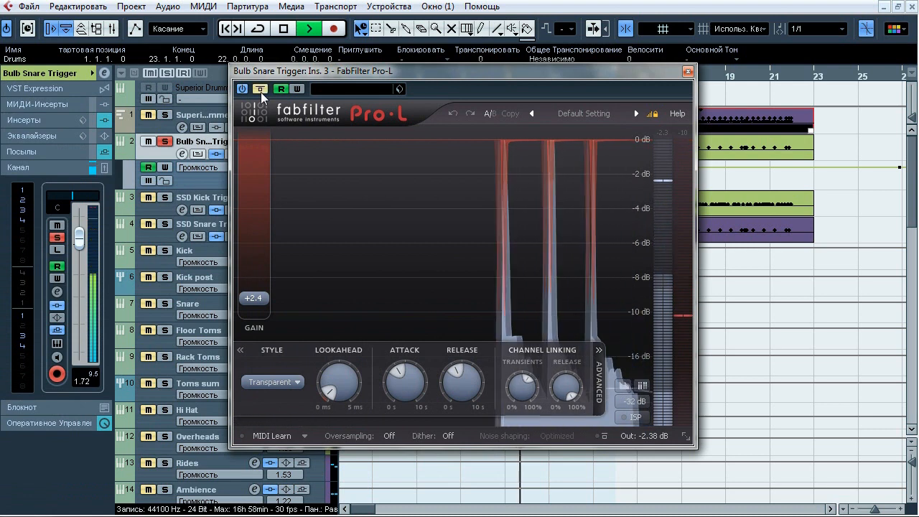
click(260, 89)
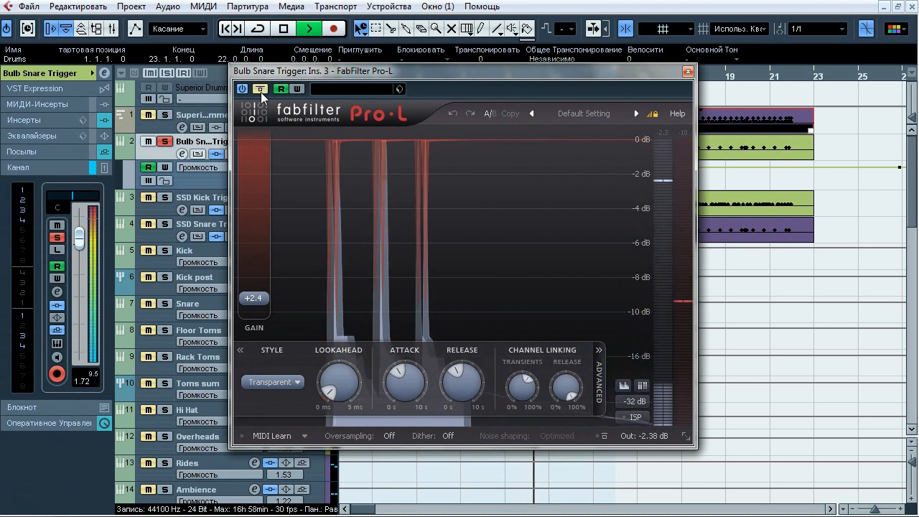
click(260, 90)
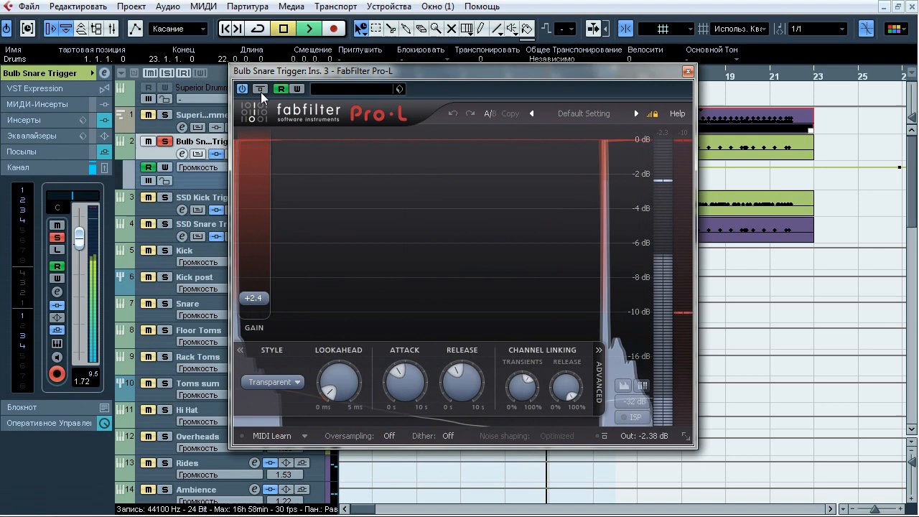
key(space)
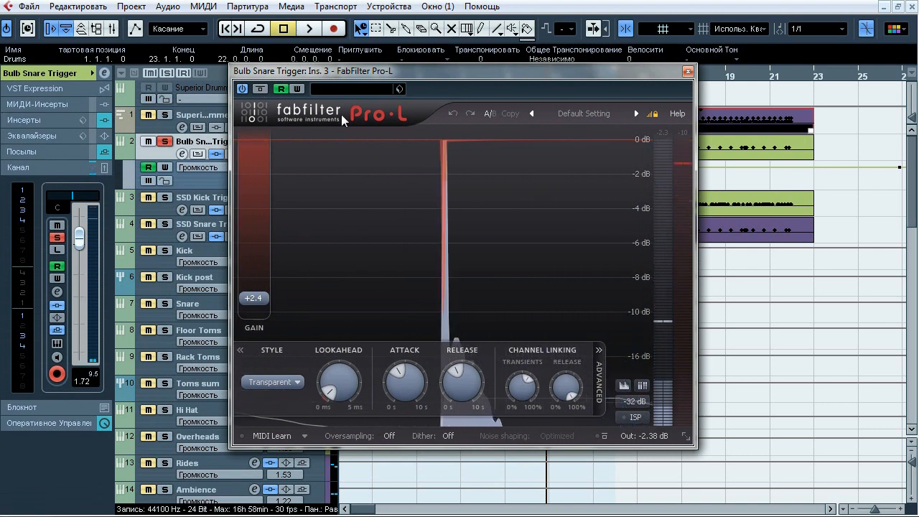
Examine the lookahead, release, channel linking and gain settings of the Bulb Snare Trigger's FabFilter Pro-L, closing its editor.
mouse_move(338, 397)
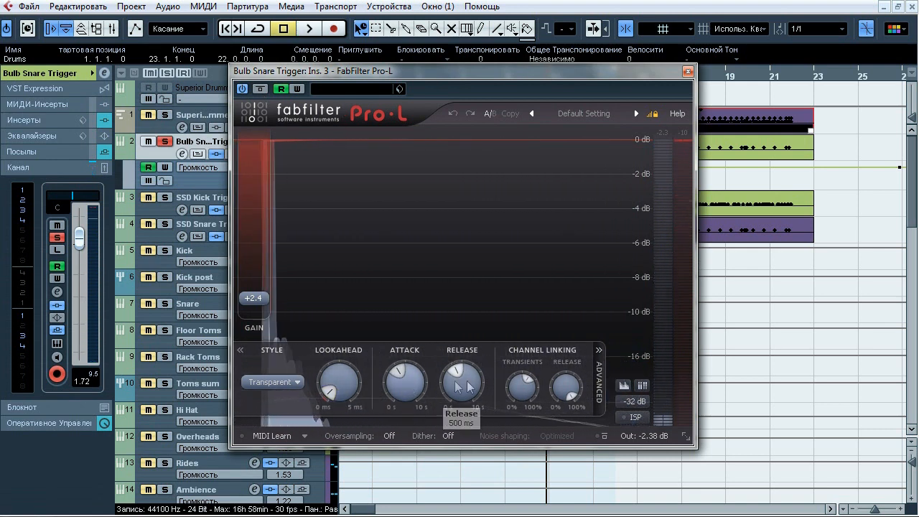
mouse_move(530, 394)
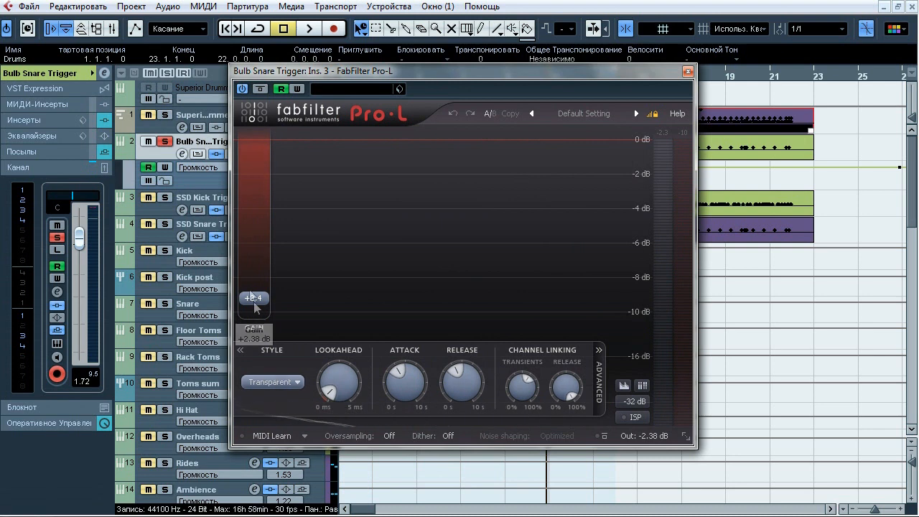
click(687, 72)
Audition each band of the Bulb Snare Trigger's FabFilter Pro-Q in insert slot 4 during playback, unsolo the track and close the editor.
click(49, 120)
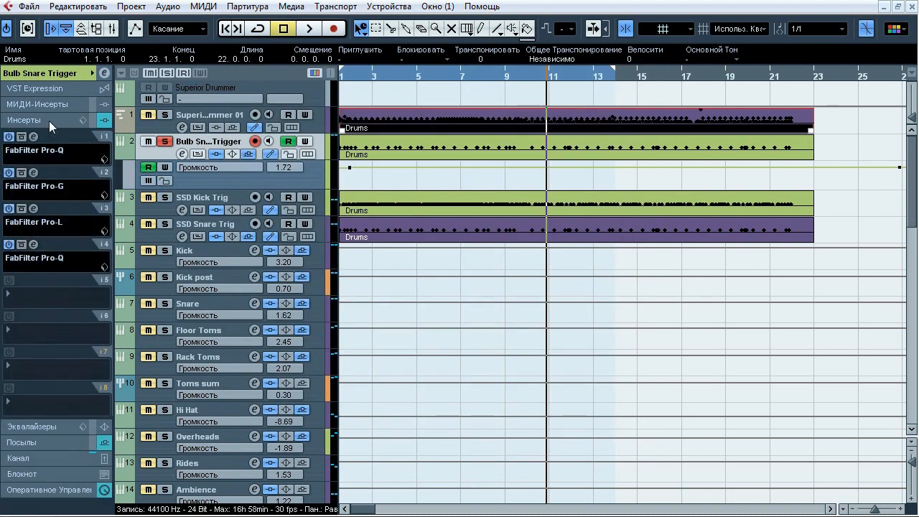
click(33, 245)
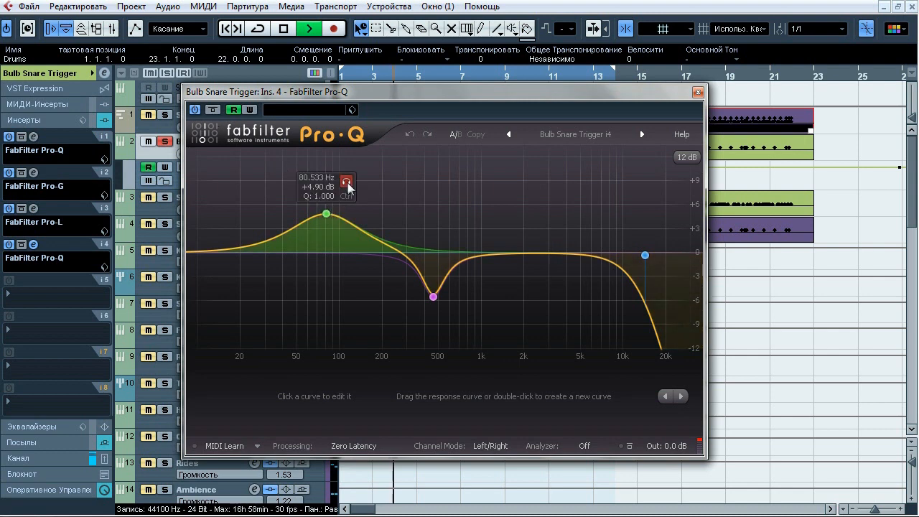
click(347, 183)
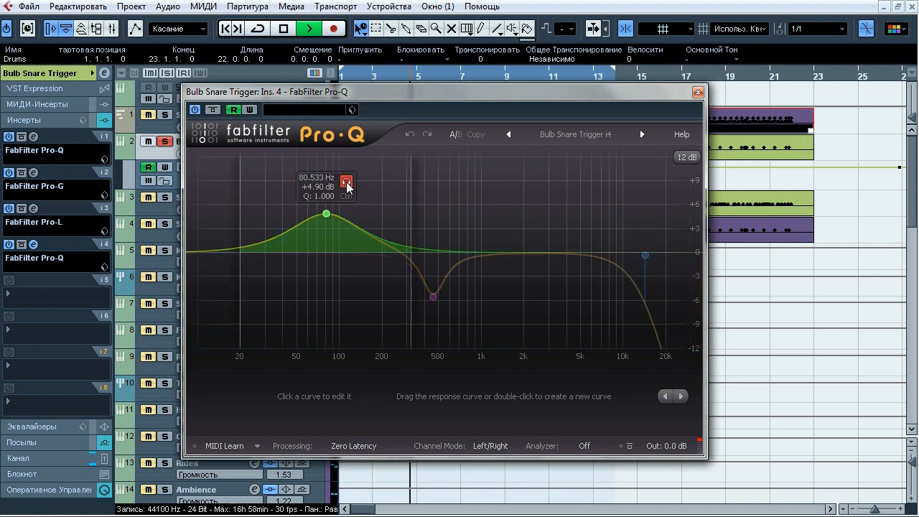
mouse_move(433, 298)
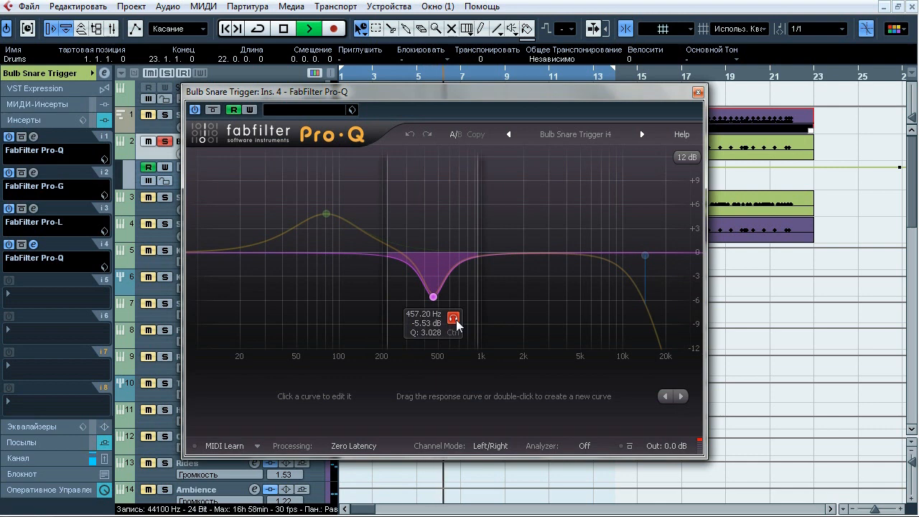
mouse_move(663, 237)
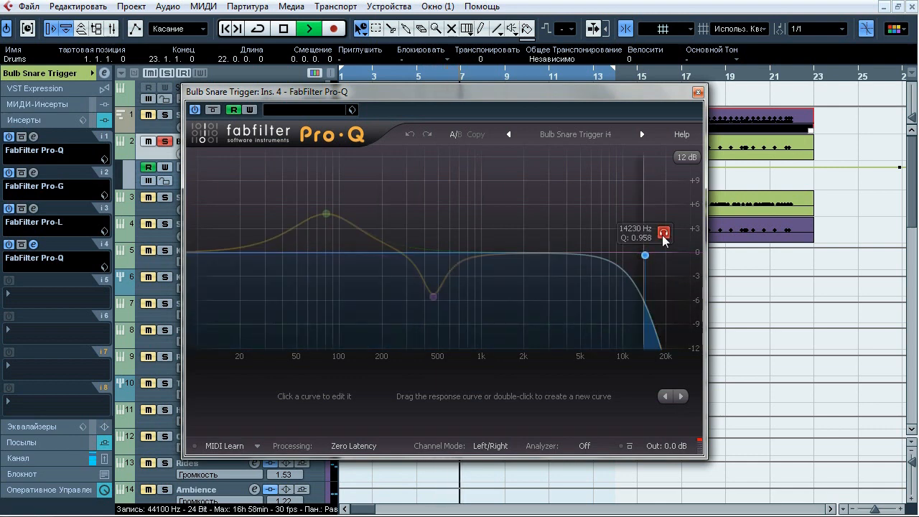
click(663, 237)
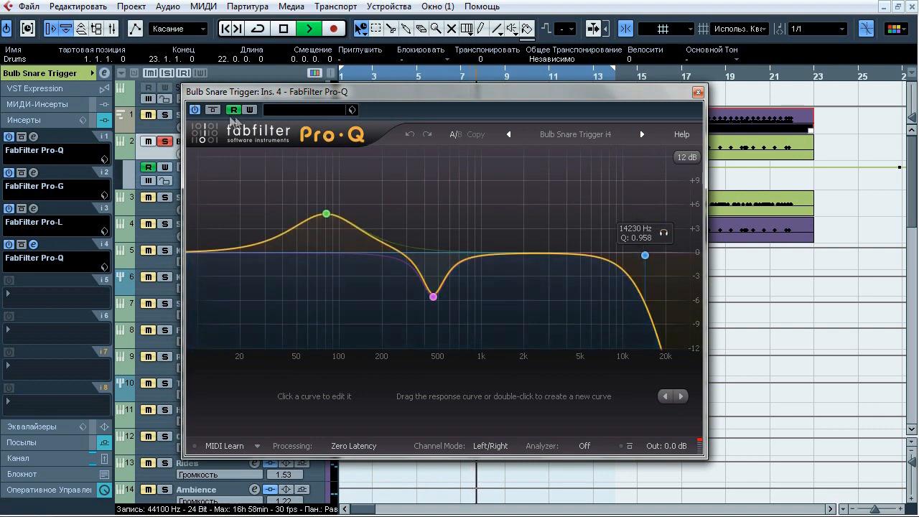
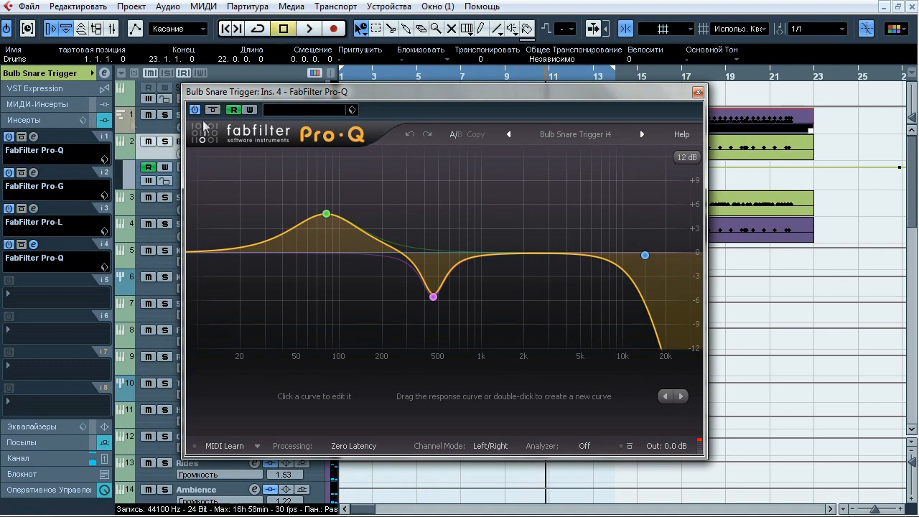
click(698, 94)
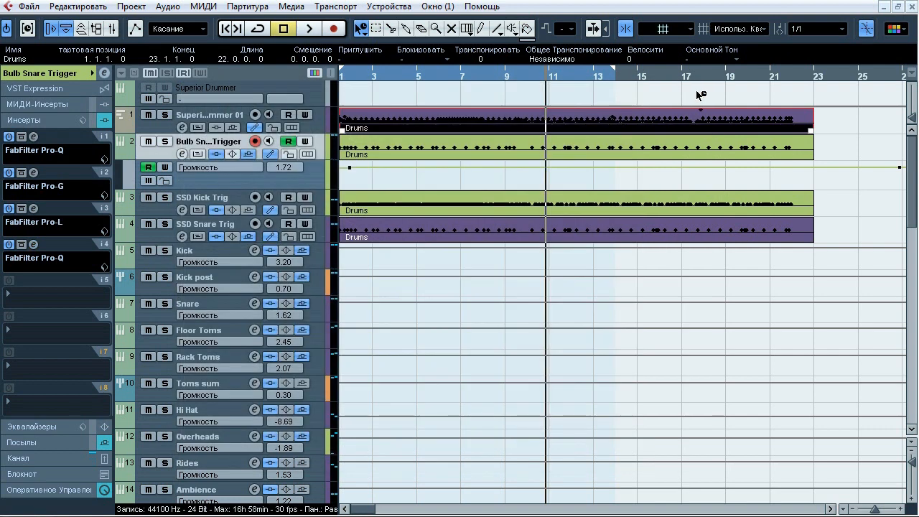
Play the project from the start, compare the mix with the SSD Kick Trig track soloed and muted, and stop with it soloed.
click(241, 201)
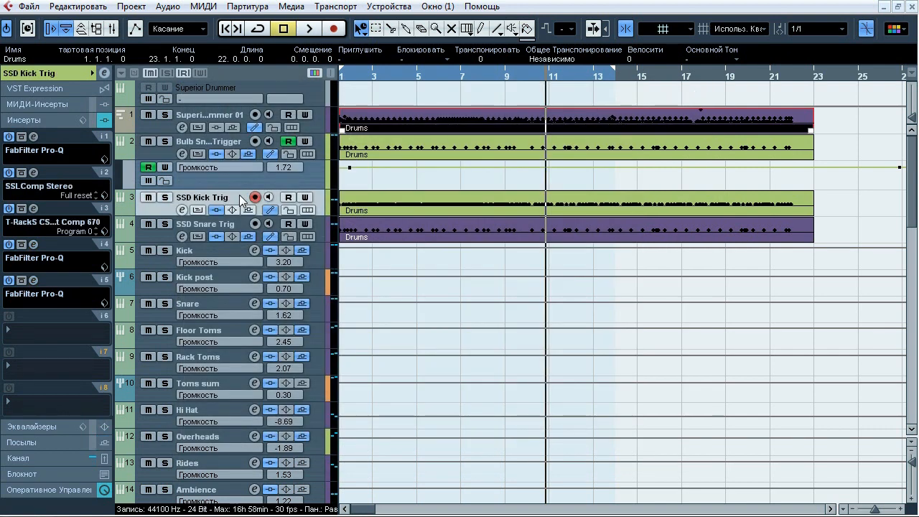
key(Home)
key(space)
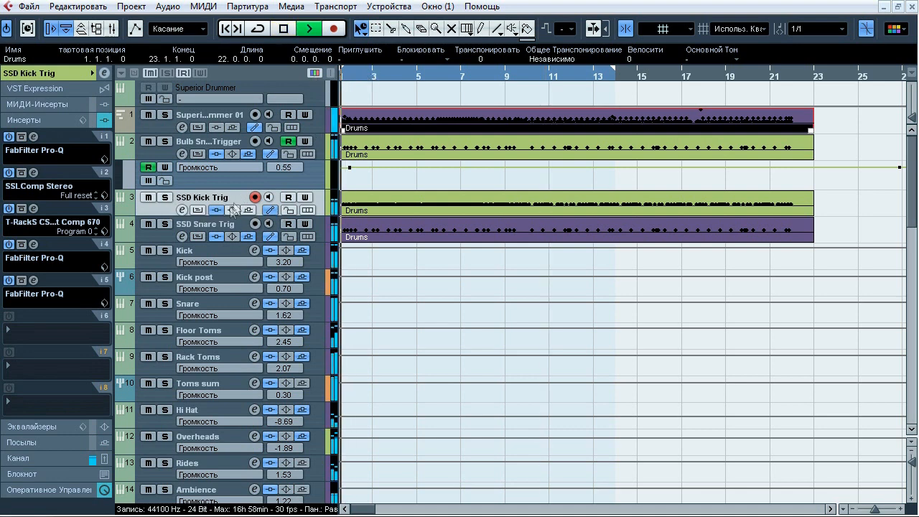
click(165, 198)
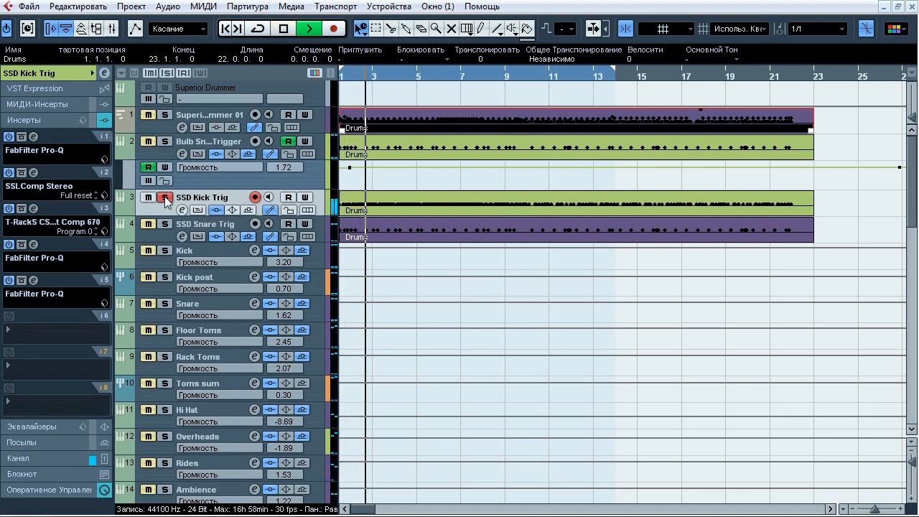
click(165, 198)
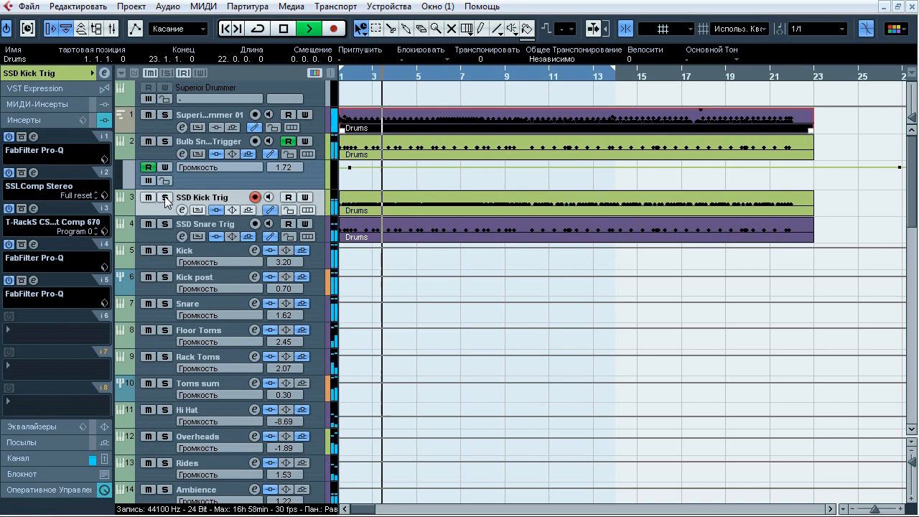
click(152, 199)
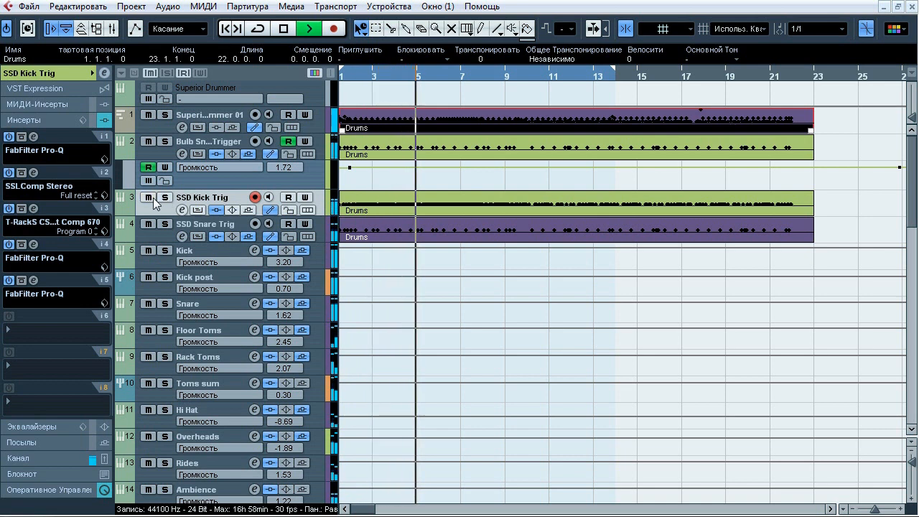
click(165, 197)
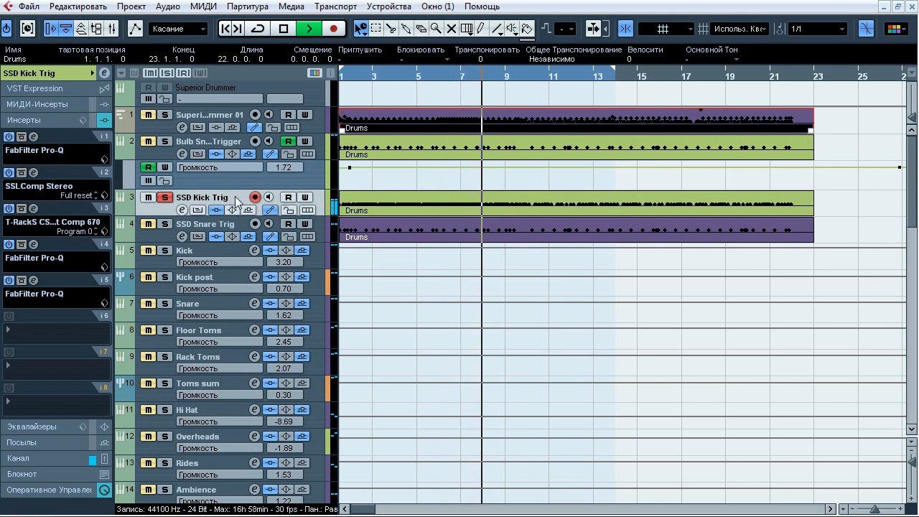
key(space)
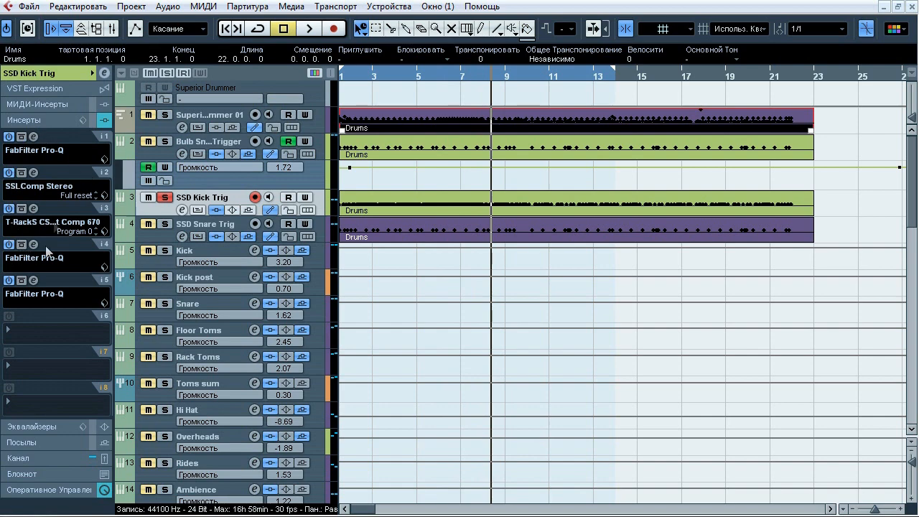
Examine the low-mid cut band of the SSD Kick Trig's FabFilter Pro-Q in insert slot 1, closing its editor.
click(37, 135)
mouse_move(423, 277)
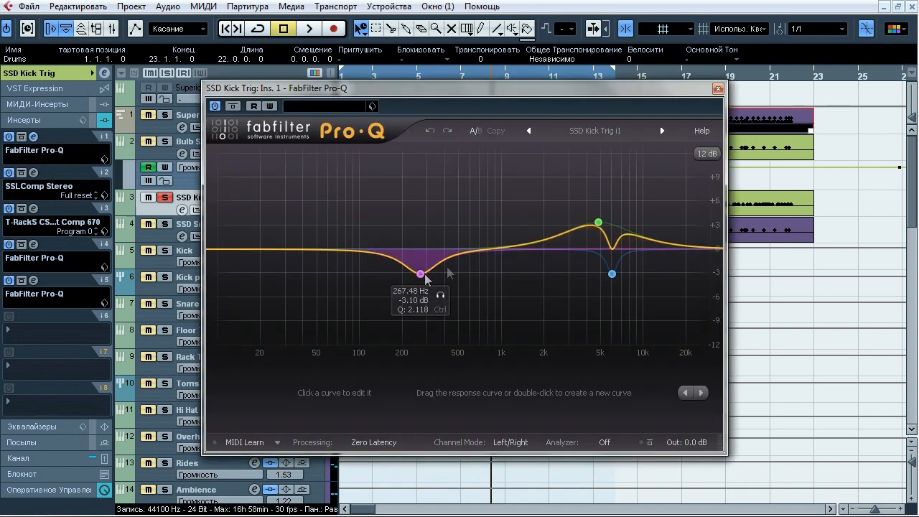
click(717, 89)
Examine the SSD Kick Trig's SSLComp Stereo settings in insert slot 2 and T-RackS Vint Comp 670 in slot 3, closing both editors.
click(33, 173)
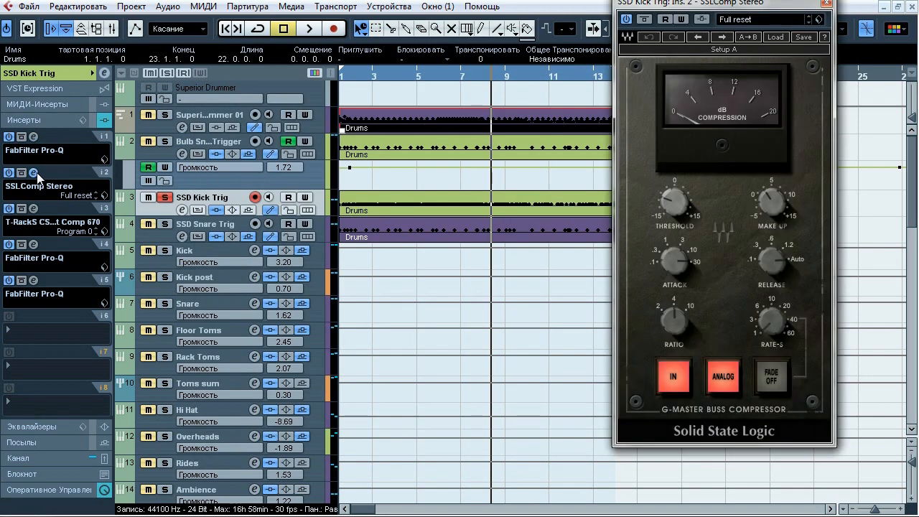
drag(670, 4, 420, 56)
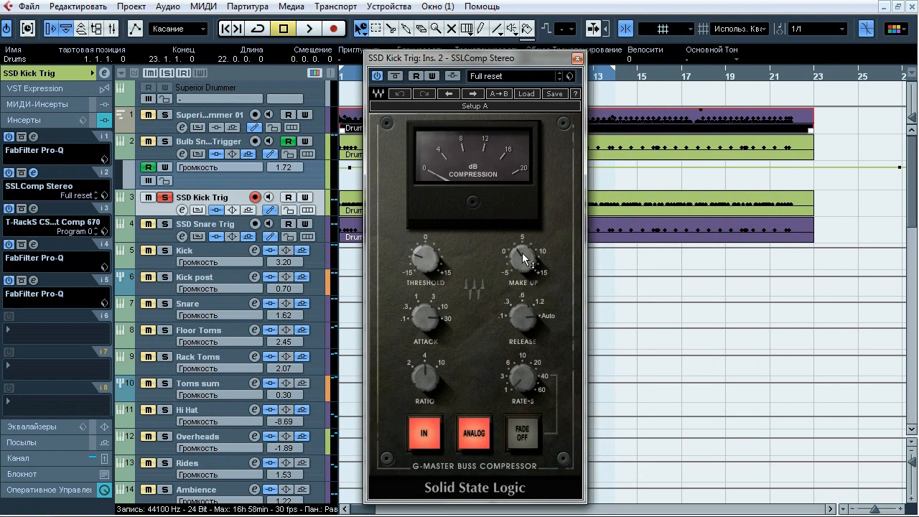
mouse_move(522, 253)
mouse_move(423, 315)
mouse_move(523, 316)
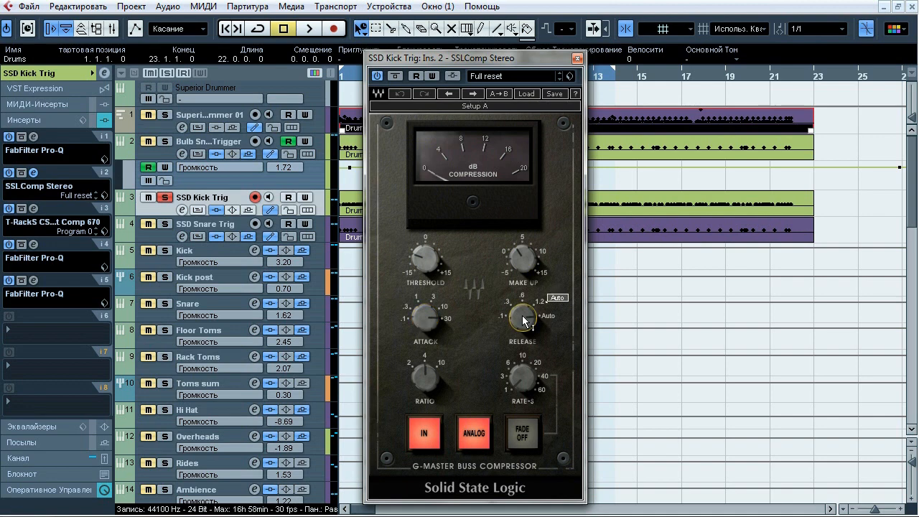
click(577, 58)
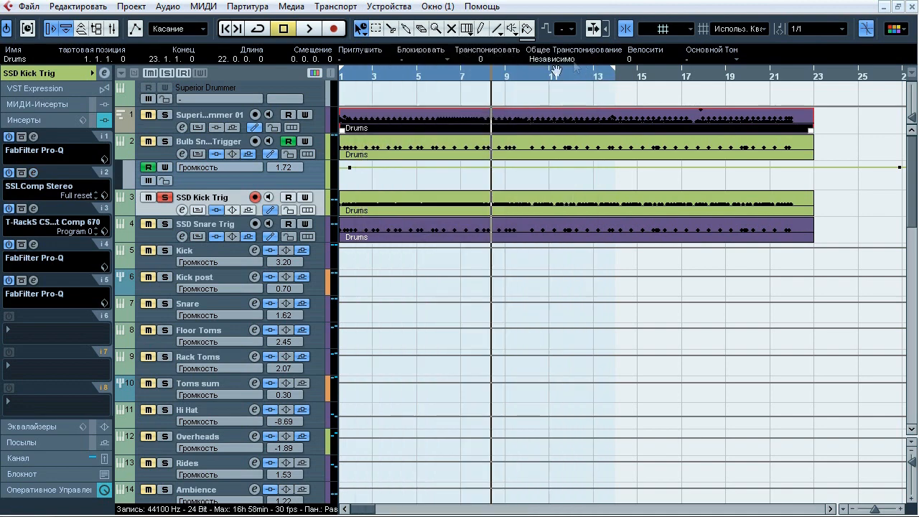
click(33, 208)
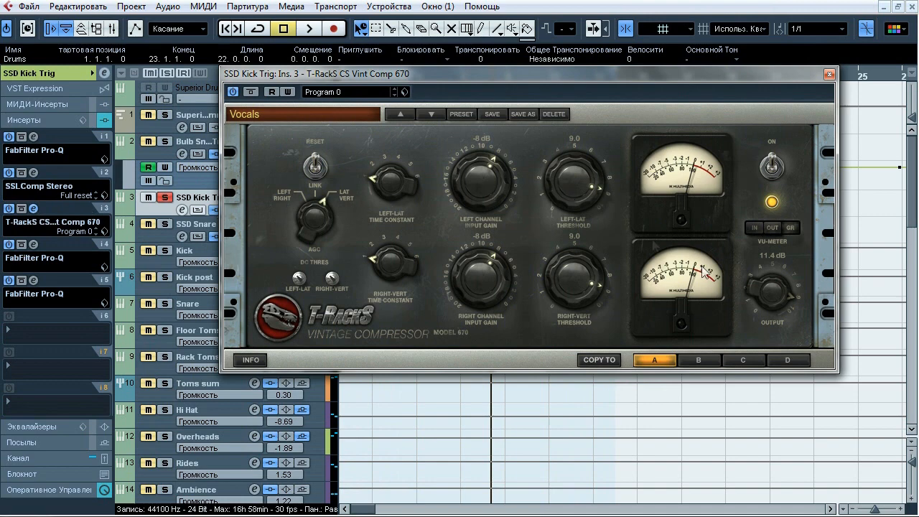
click(33, 209)
Examine the high-frequency bands and output gain of the SSD Kick Trig's FabFilter Pro-Q in insert slot 4, closing its editor.
click(34, 245)
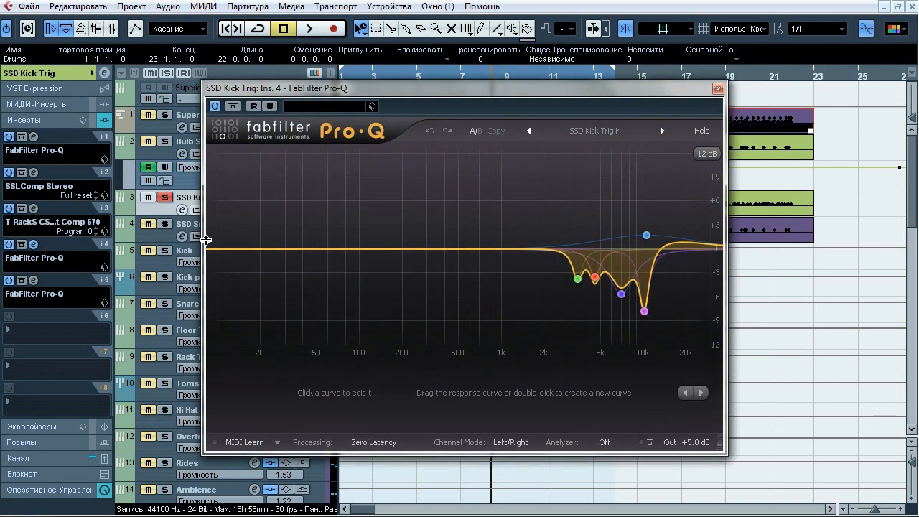
mouse_move(602, 284)
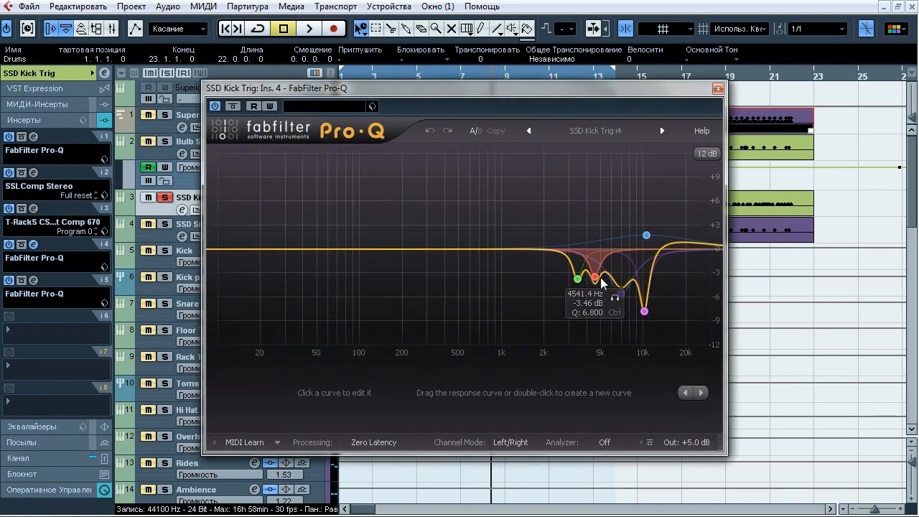
mouse_move(650, 265)
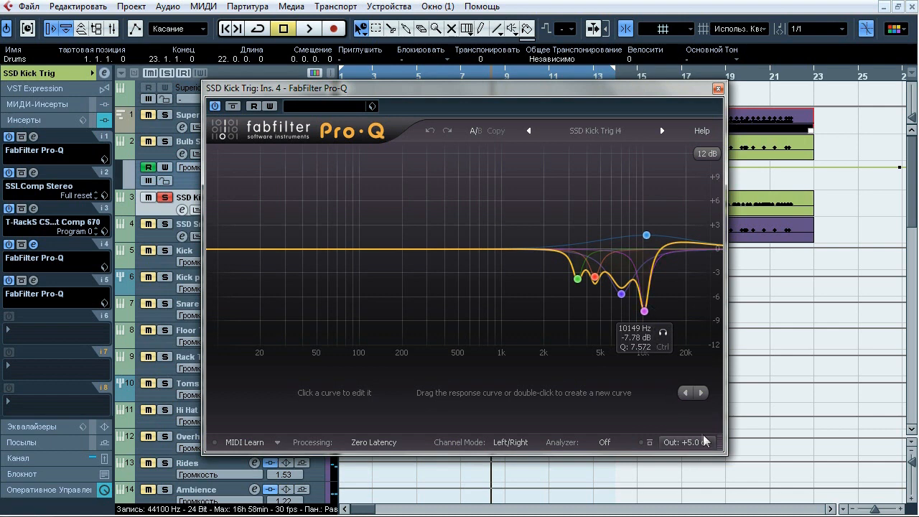
click(719, 90)
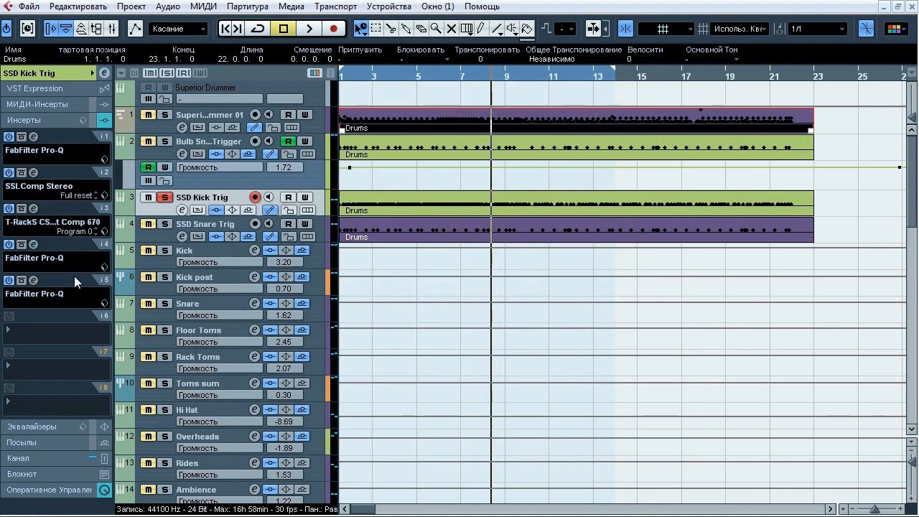
Compare the SSD Kick Trig's FabFilter Pro-Q in insert slot 5 bypassed and active during playback, both soloed and in the full mix.
click(36, 280)
drag(366, 42, 380, 82)
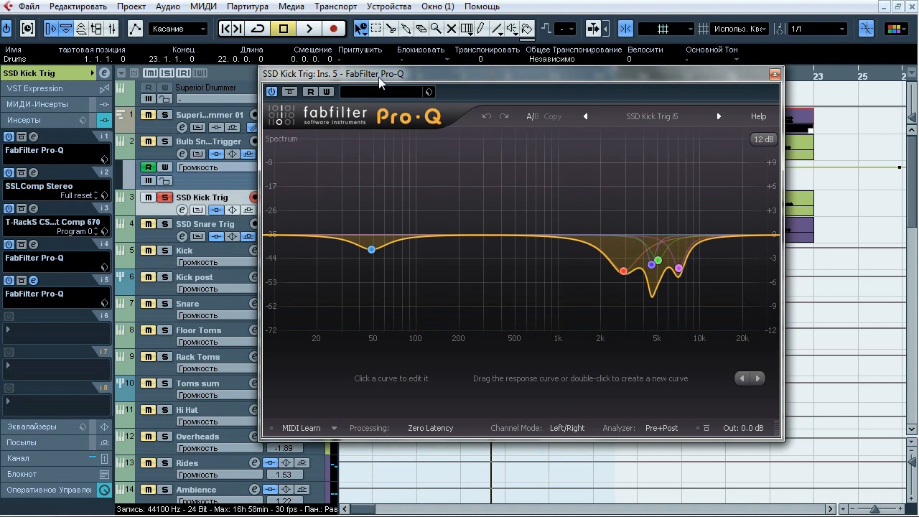
key(space)
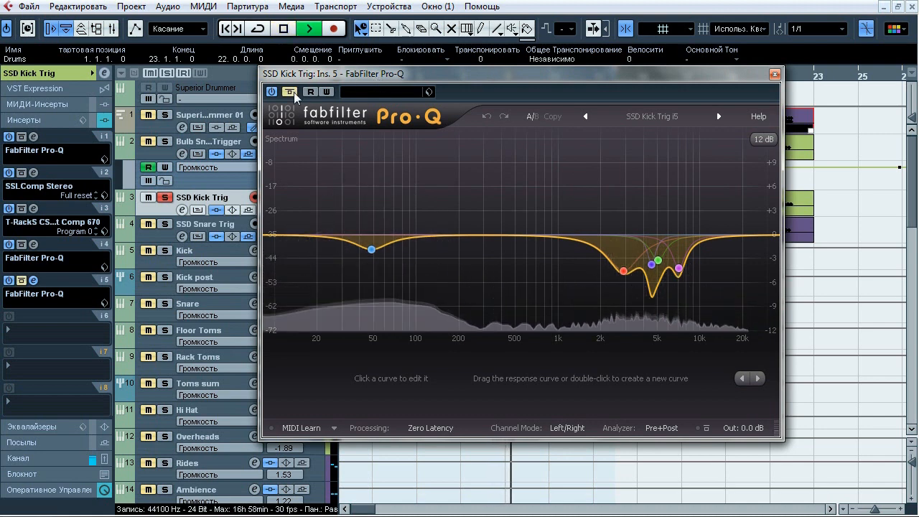
click(290, 92)
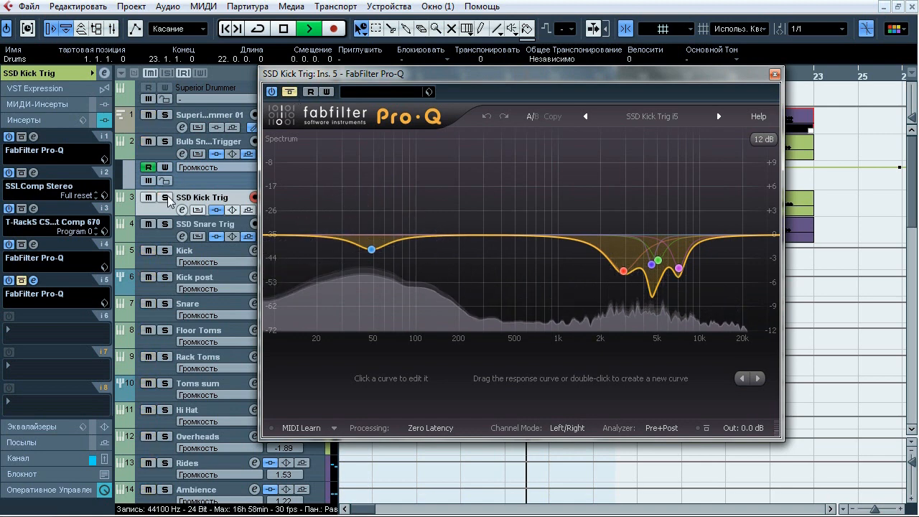
click(290, 93)
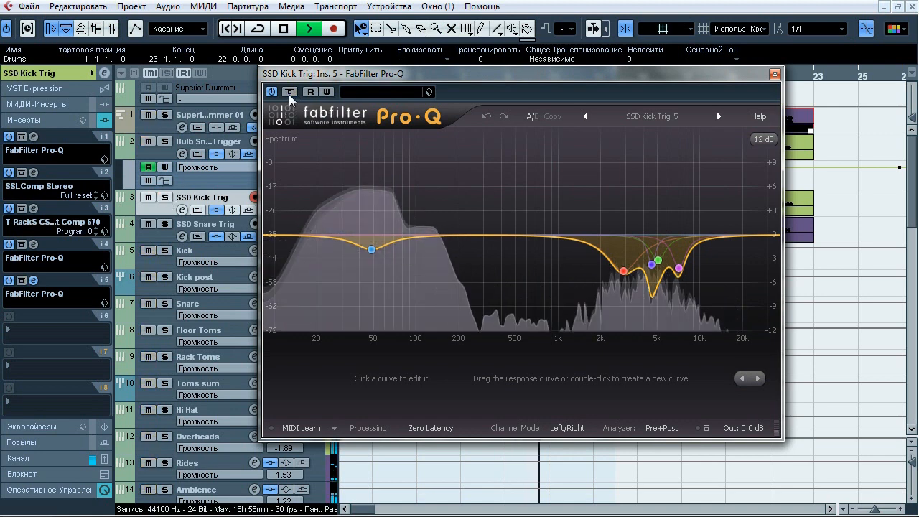
click(291, 92)
drag(290, 73, 289, 214)
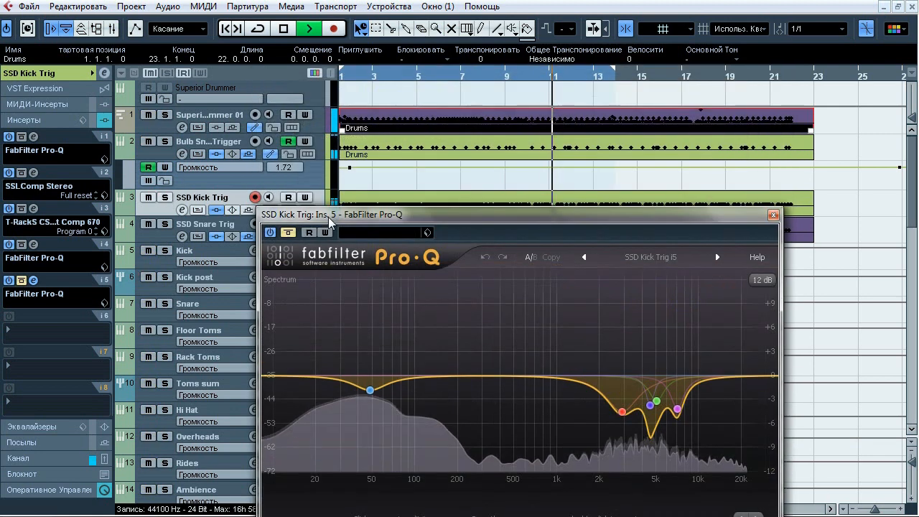
drag(431, 214, 445, 46)
click(303, 66)
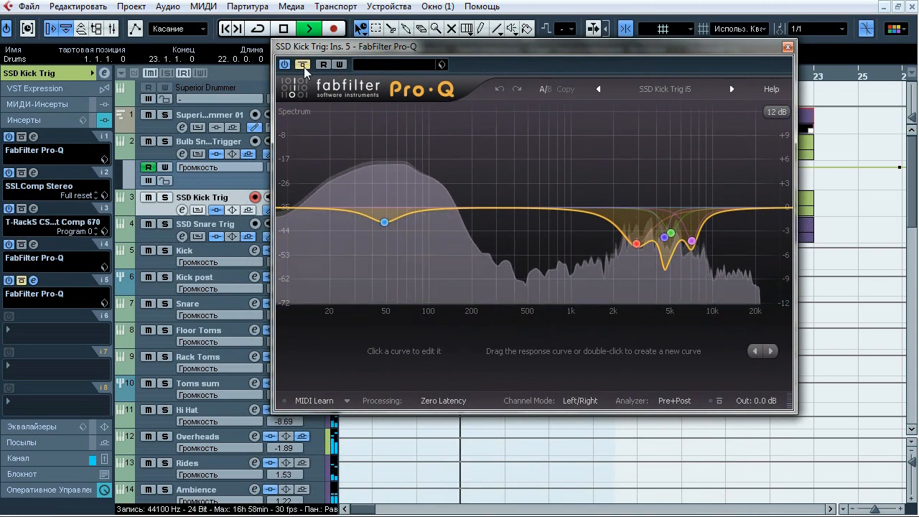
click(304, 66)
click(303, 65)
Audition each band of the slot 5 Pro-Q in turn on the soloed kick, stop playback, close the editor and unsolo the track.
mouse_move(385, 225)
click(405, 245)
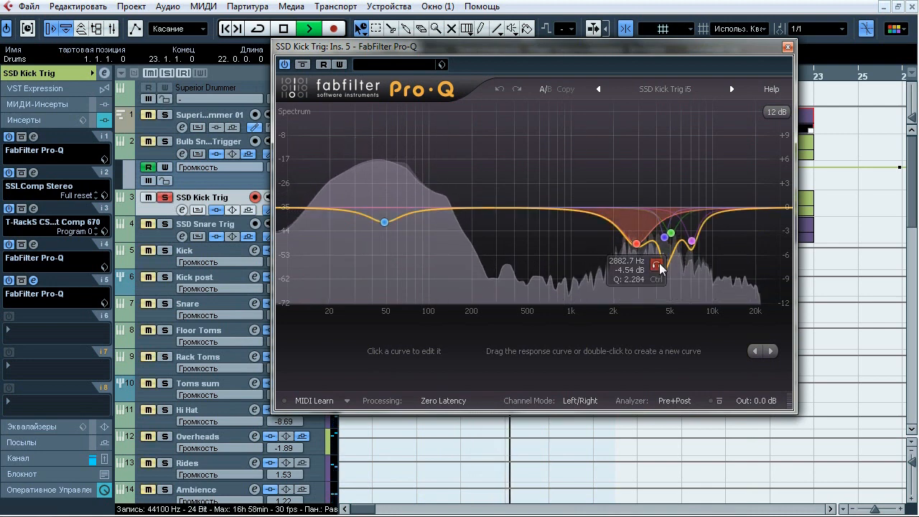
mouse_move(636, 244)
click(658, 265)
mouse_move(664, 237)
click(685, 260)
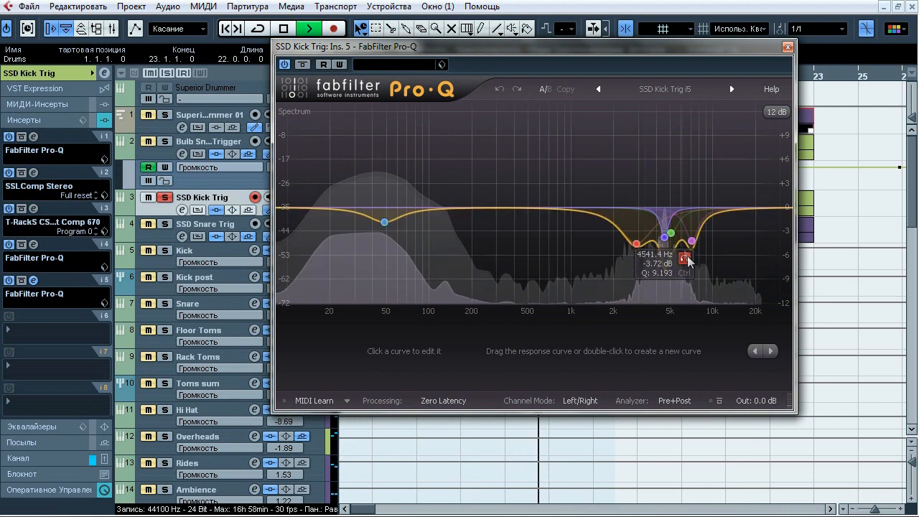
mouse_move(679, 246)
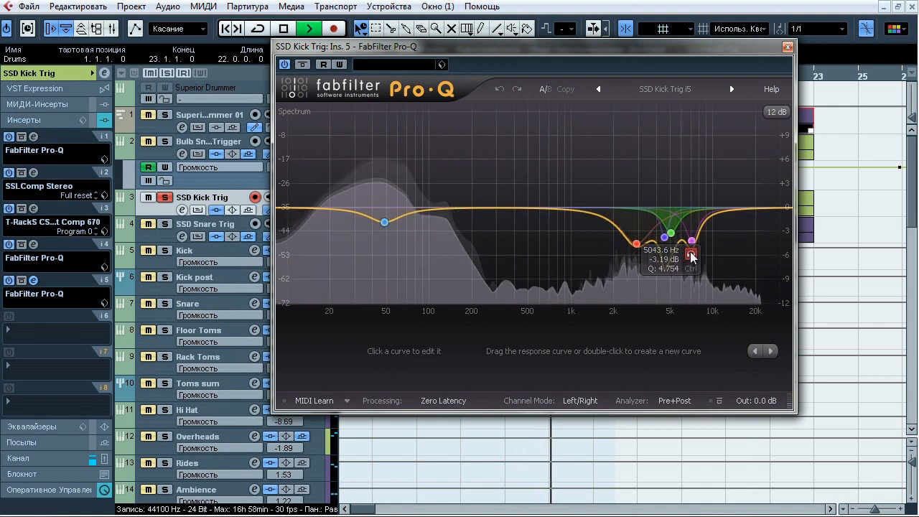
click(691, 254)
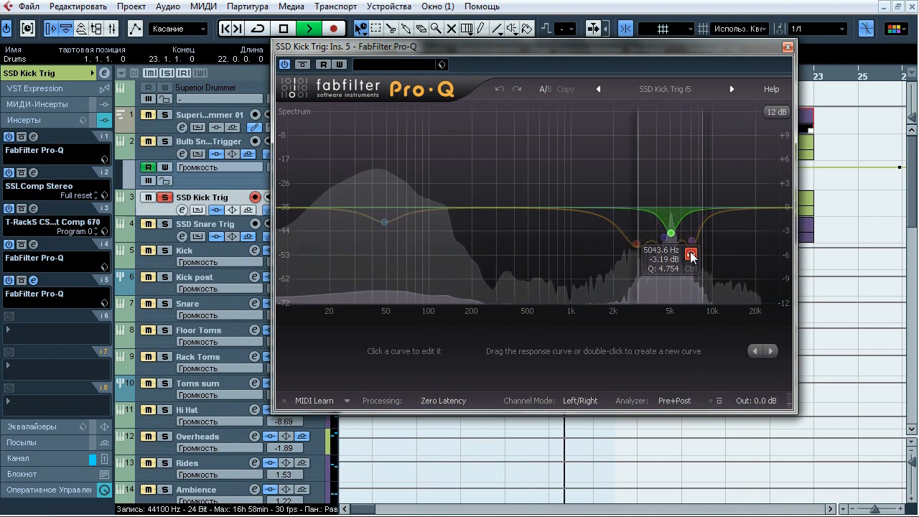
click(691, 255)
mouse_move(692, 241)
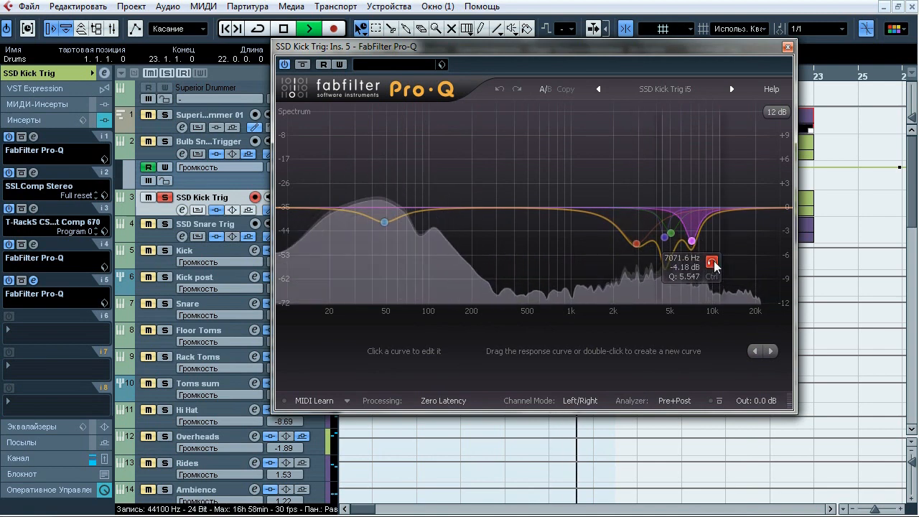
click(712, 262)
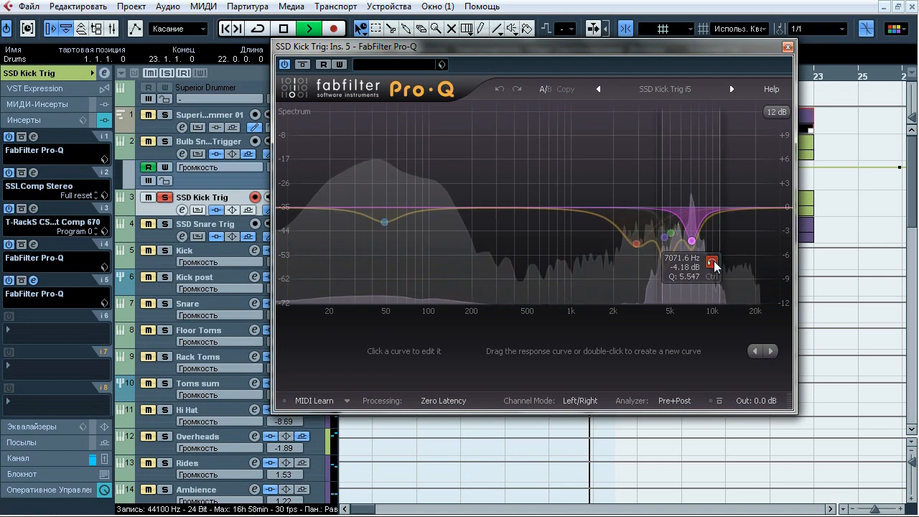
click(712, 263)
key(space)
click(788, 47)
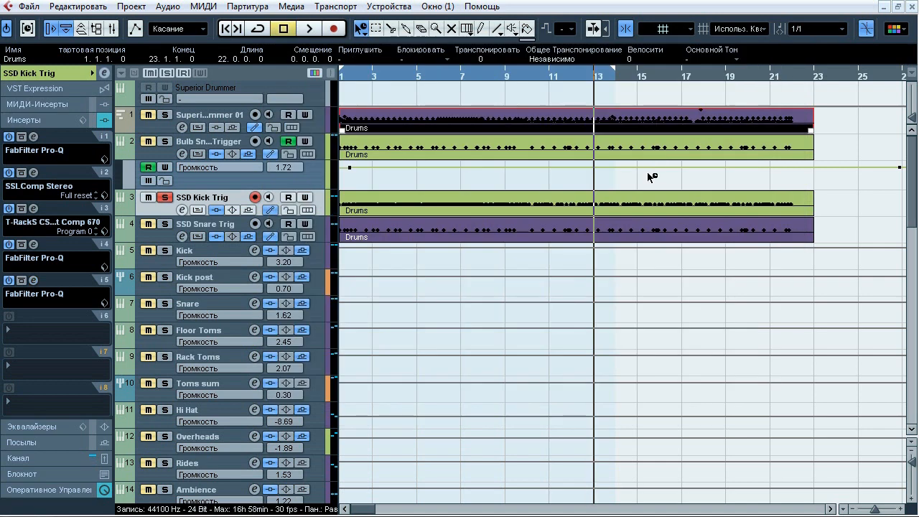
click(160, 199)
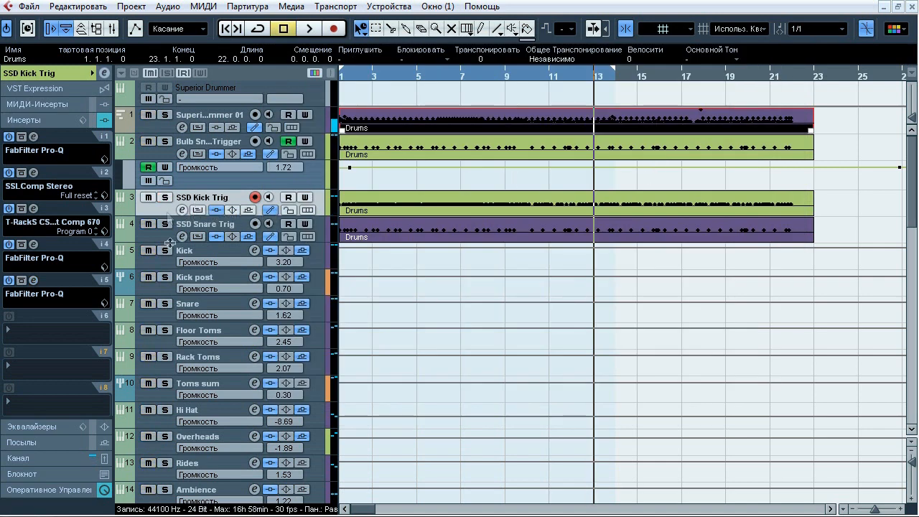
Solo the Overheads channel, play from the start, compare its inserts bypassed and active, and stop playback.
click(220, 436)
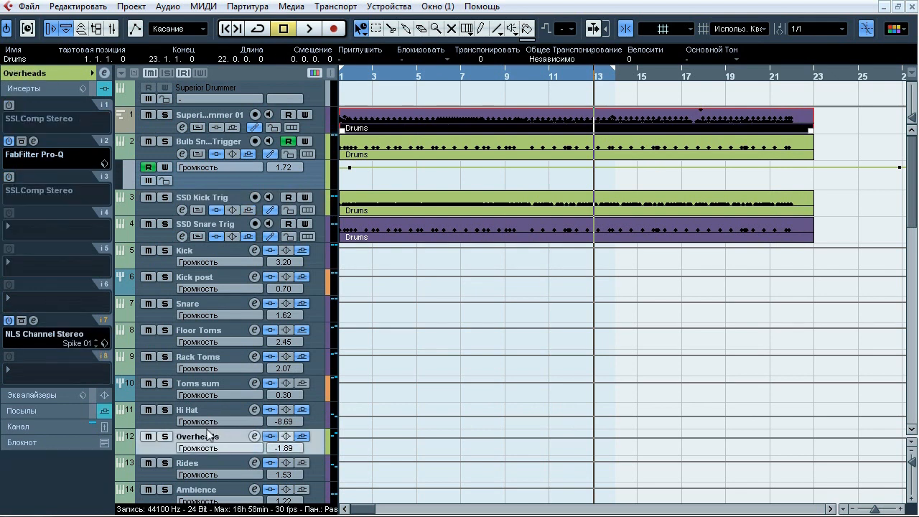
click(165, 437)
key(space)
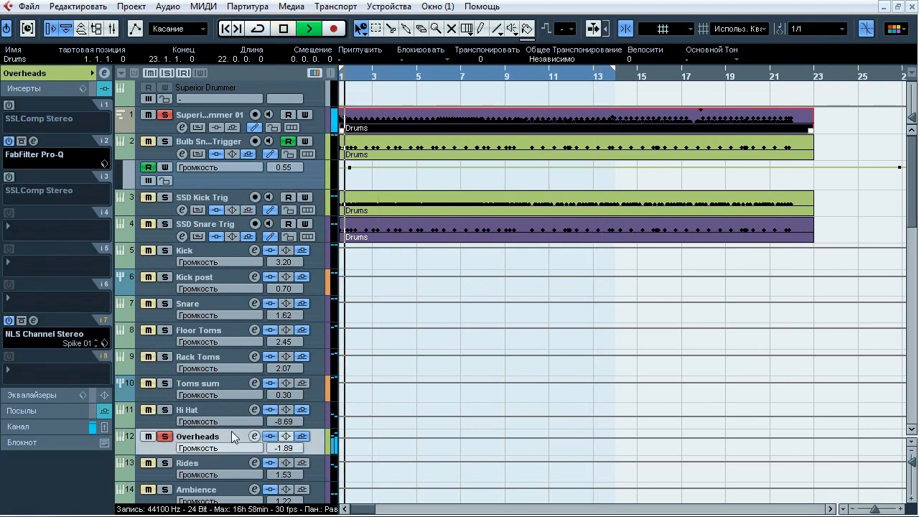
click(269, 437)
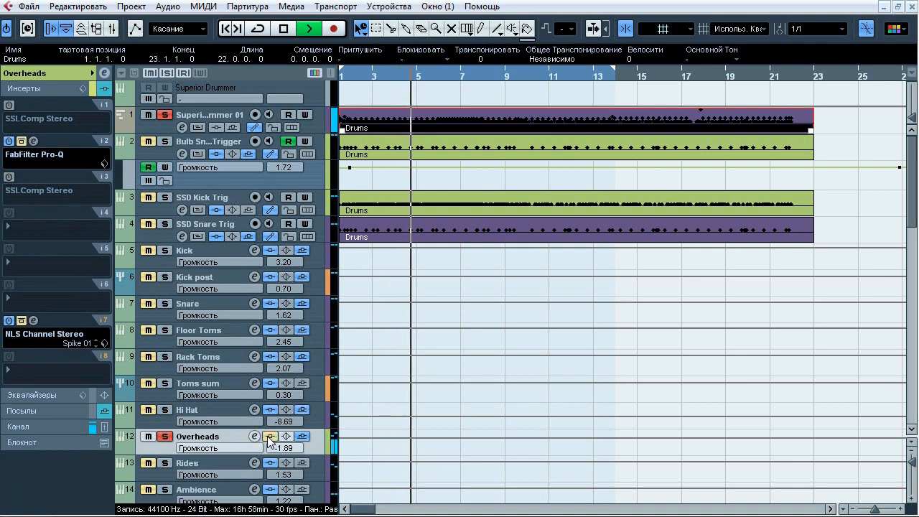
click(268, 437)
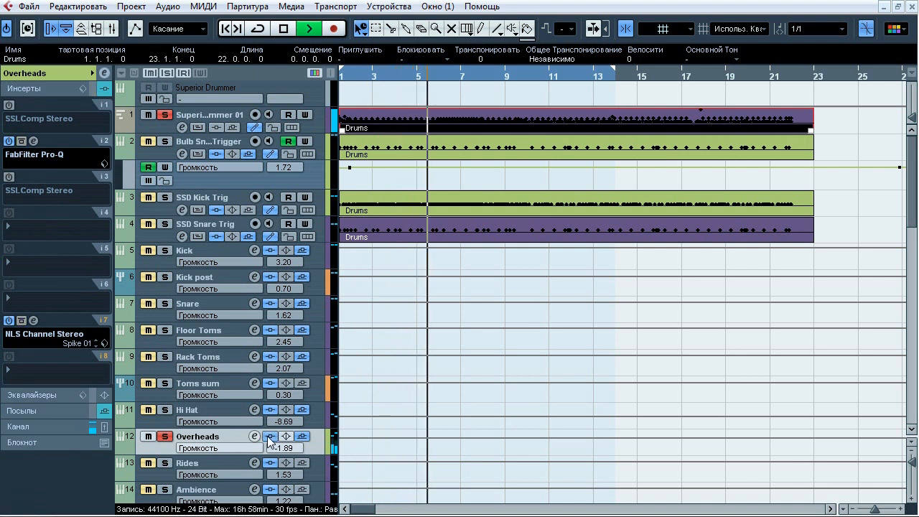
key(space)
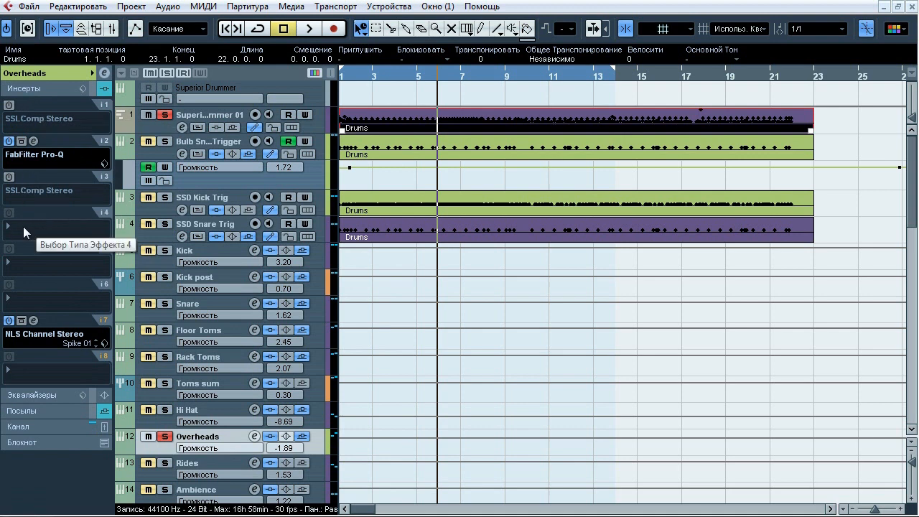
Examine the Overheads' FabFilter Pro-Q bands in insert slot 2 and NLS Channel Stereo in slot 7, closing both editors.
click(33, 142)
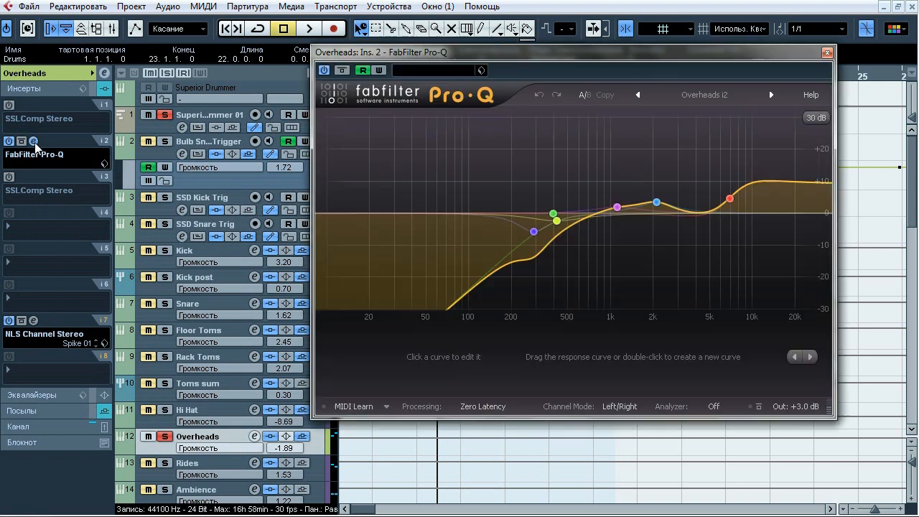
click(534, 232)
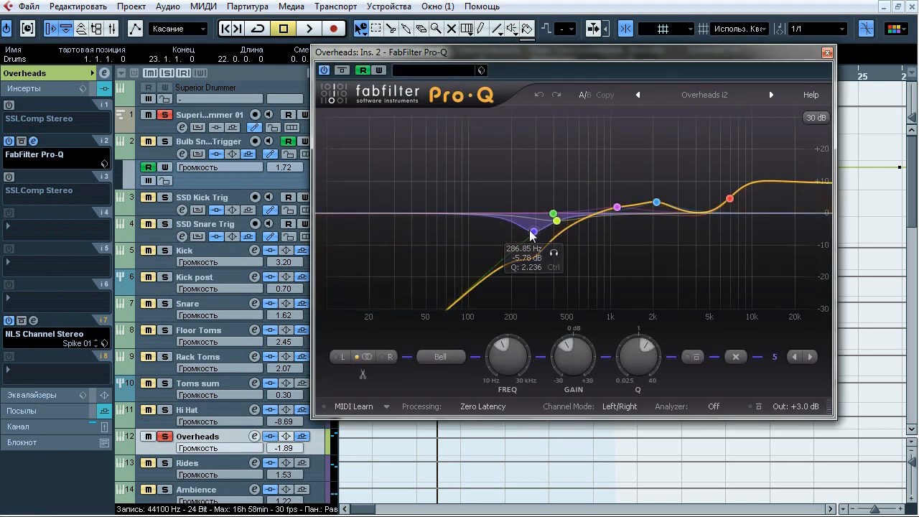
click(557, 221)
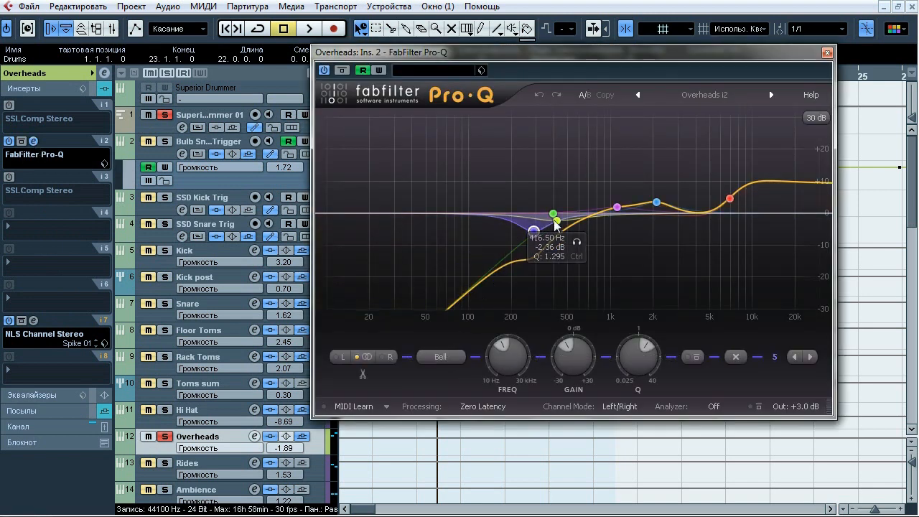
click(553, 213)
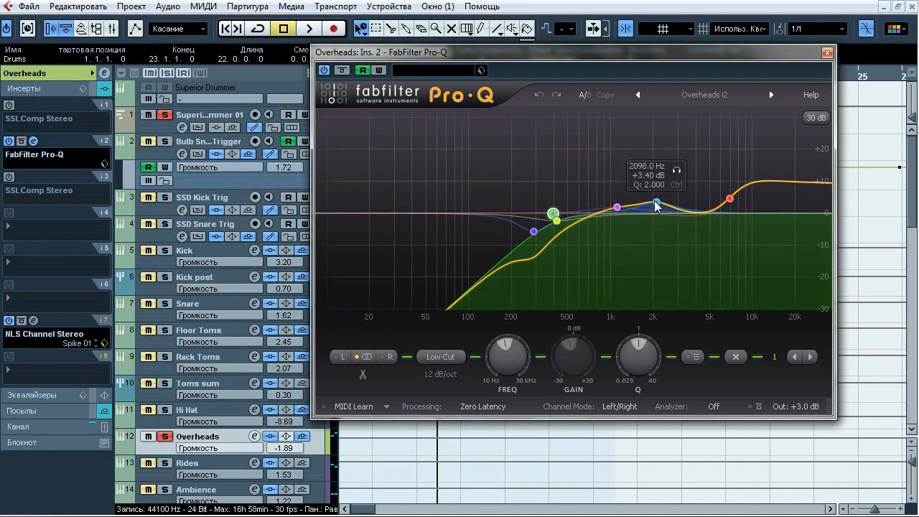
click(730, 199)
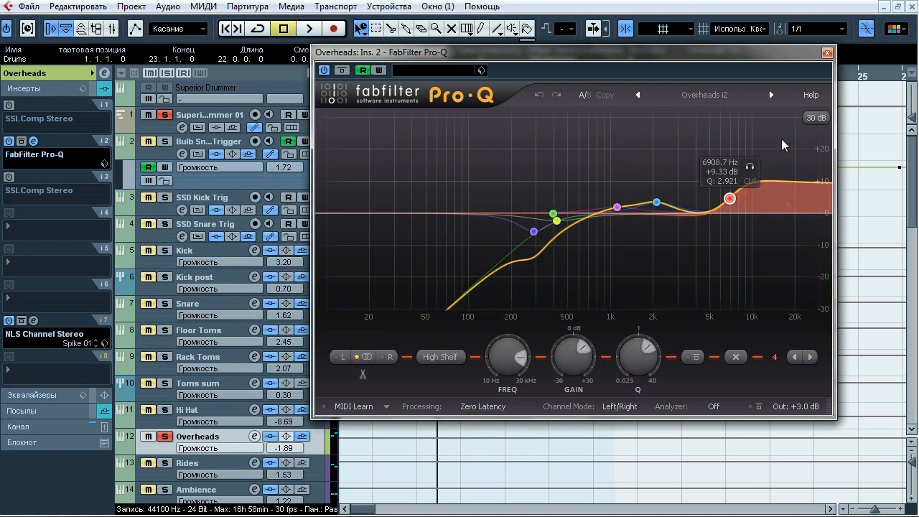
click(828, 53)
click(34, 320)
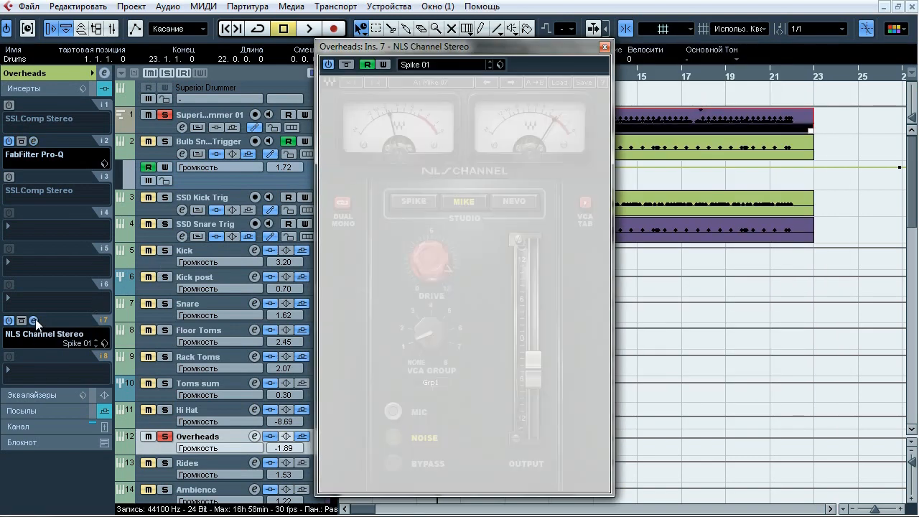
click(35, 319)
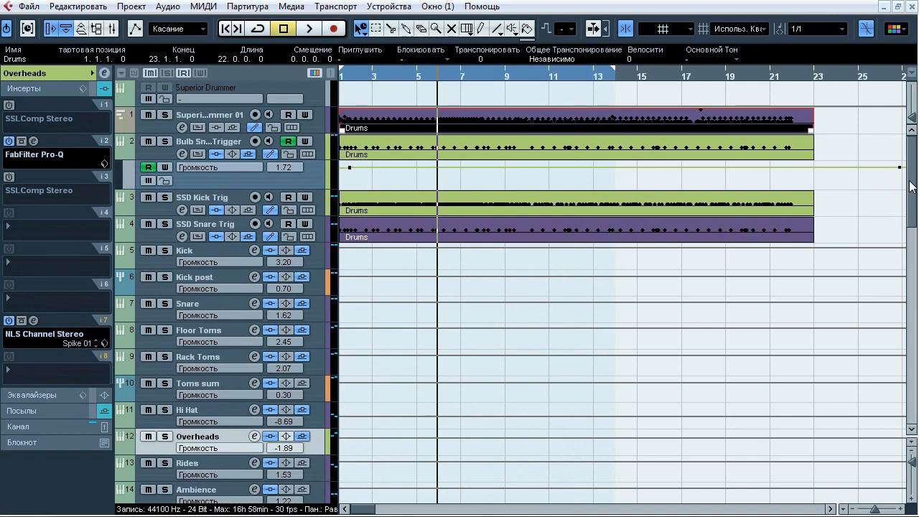
View the insert chains of the Kick post and Kick channels, finishing with Kick post selected.
drag(911, 186, 910, 225)
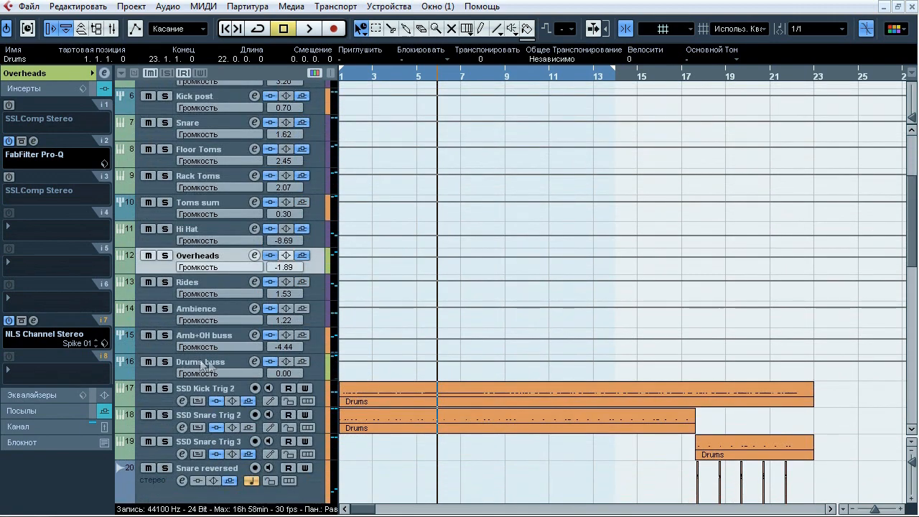
drag(914, 240, 914, 211)
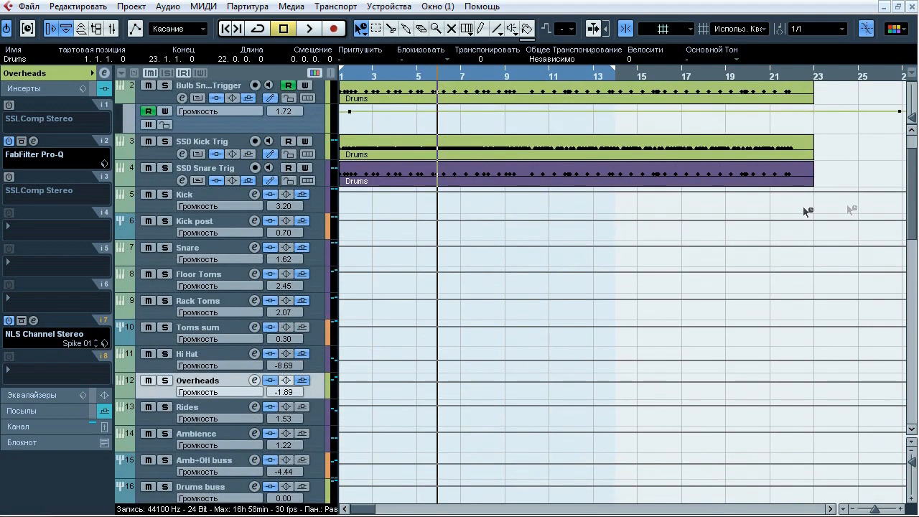
click(219, 225)
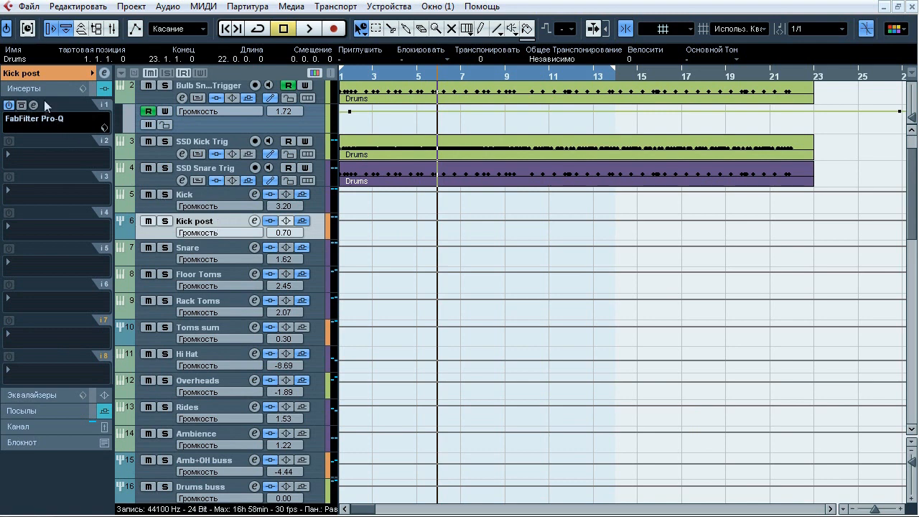
click(171, 191)
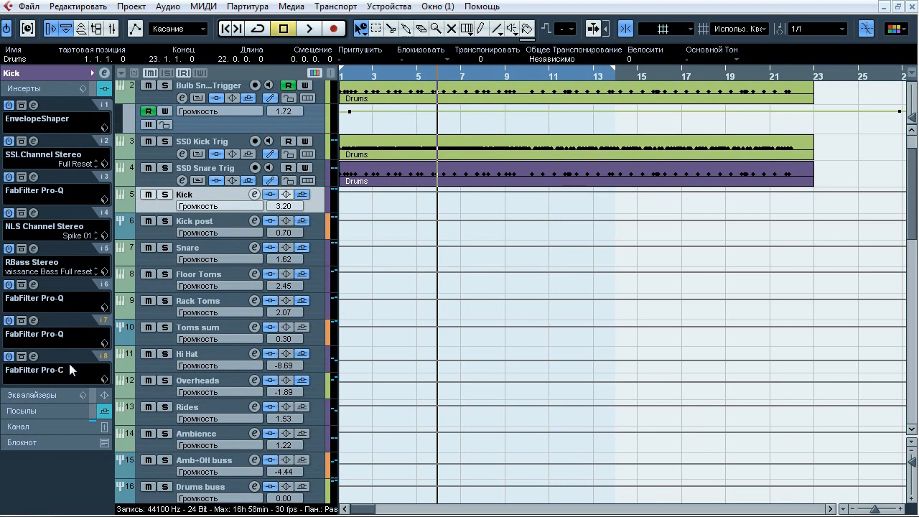
click(216, 227)
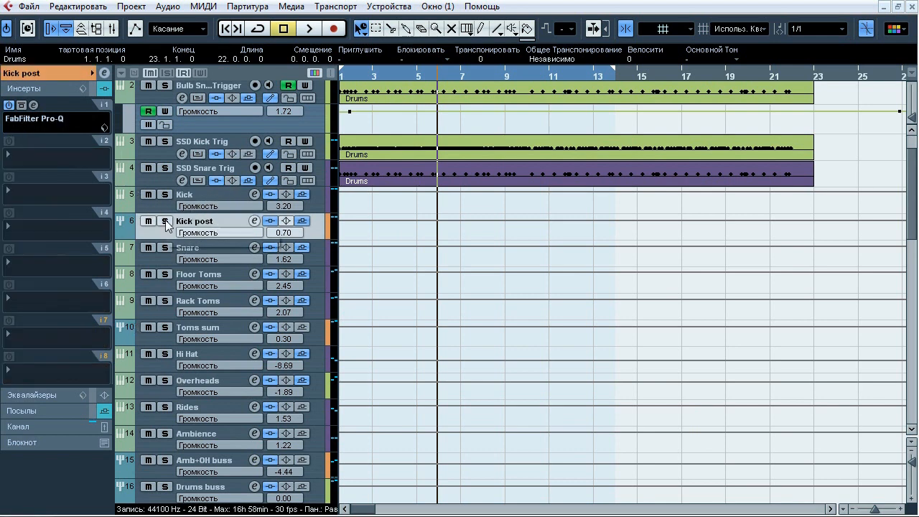
Open Kick post's slot 1 Pro-Q, solo the channel, play from about bar 3 and compare the EQ bypassed and active.
click(33, 106)
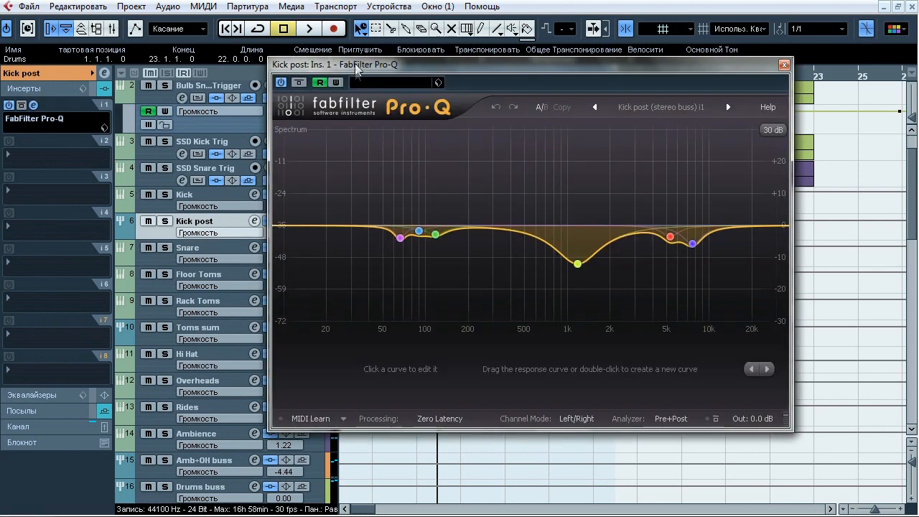
drag(354, 63, 364, 97)
click(387, 77)
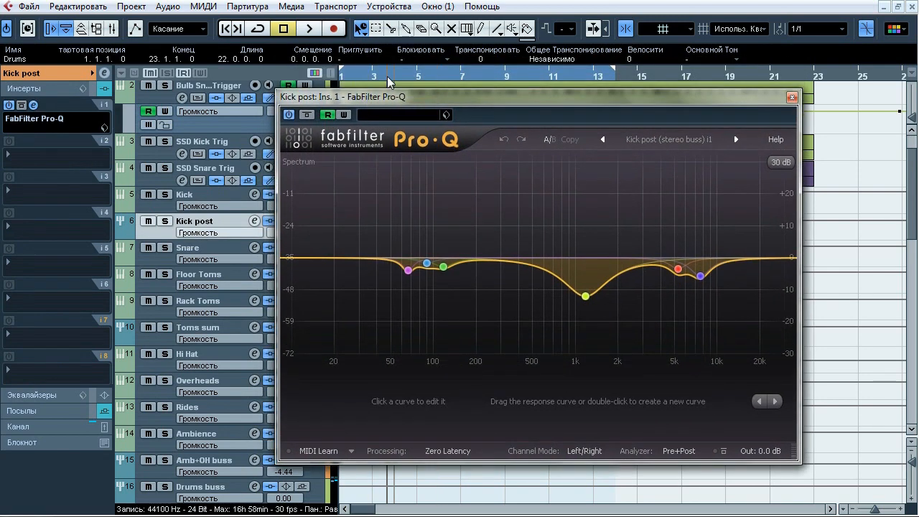
key(s)
click(309, 29)
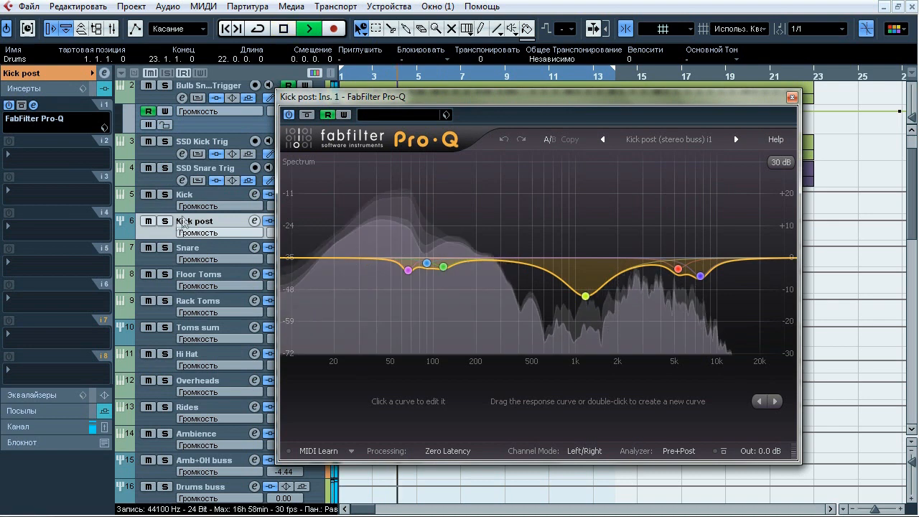
click(305, 116)
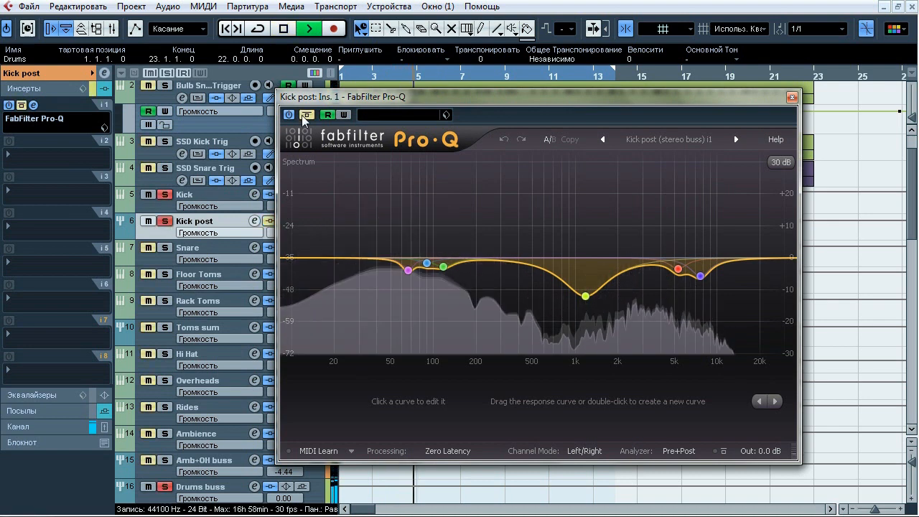
click(304, 117)
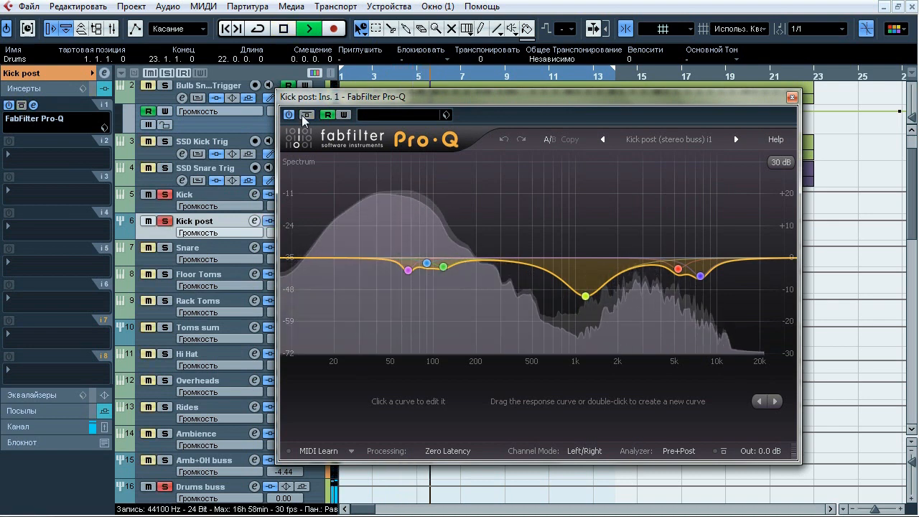
click(305, 116)
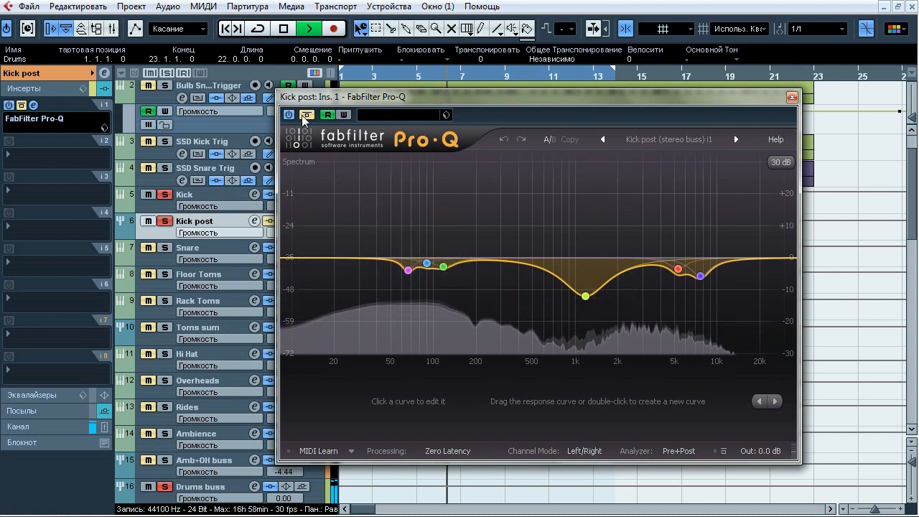
click(305, 116)
Audition each Pro-Q band on the soloed Kick post in turn, from the lowest cut to the highest.
mouse_move(408, 270)
click(429, 292)
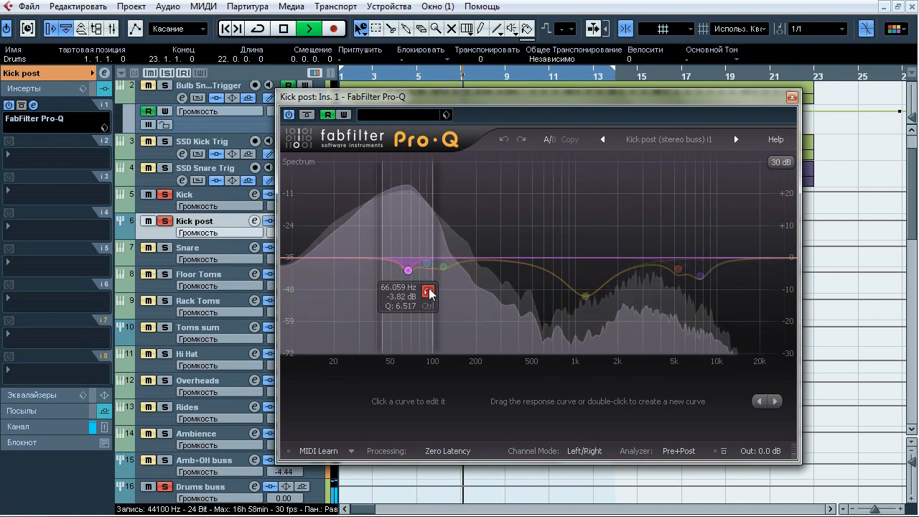
mouse_move(426, 263)
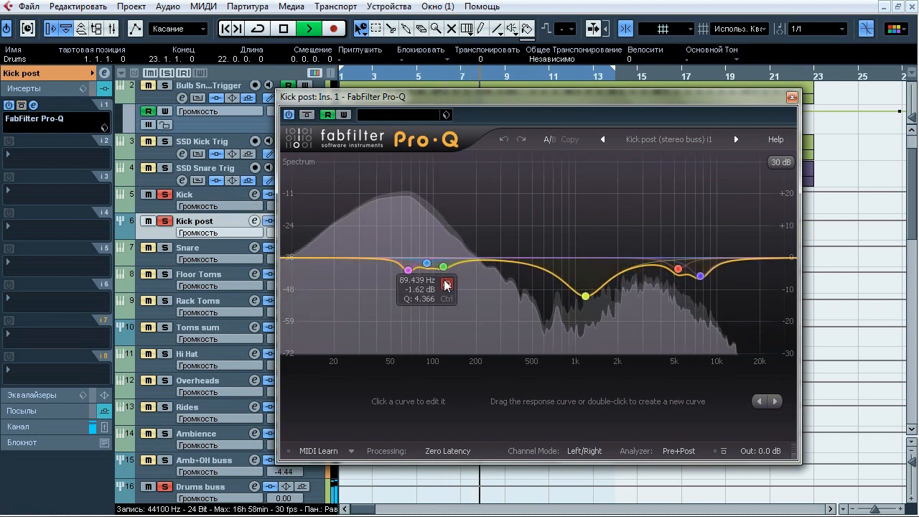
click(445, 285)
click(464, 288)
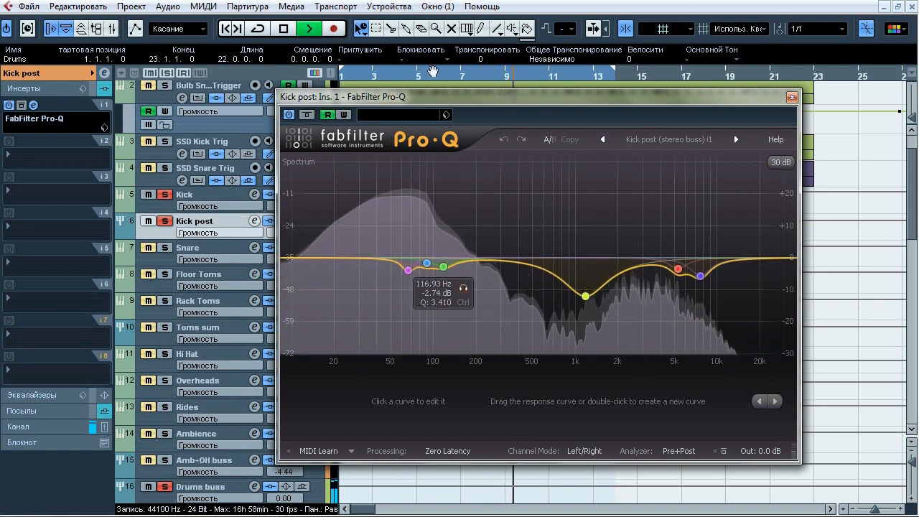
click(463, 288)
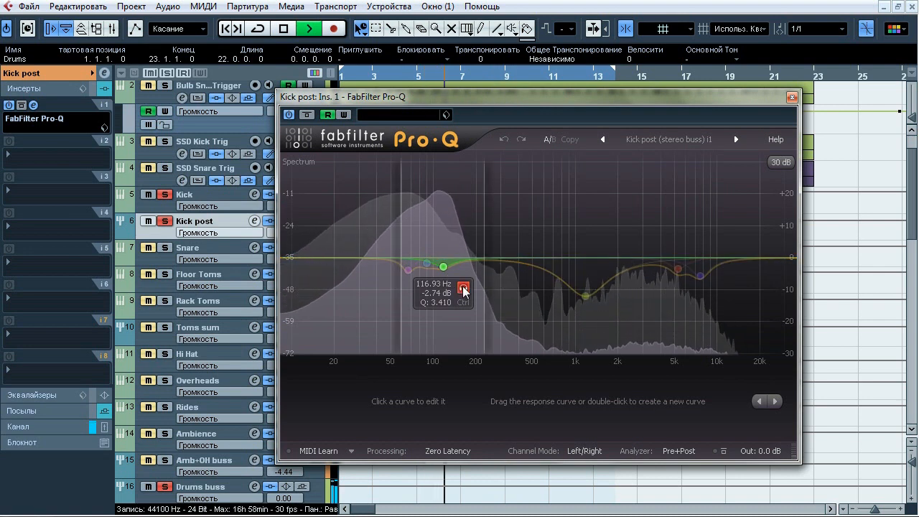
click(605, 316)
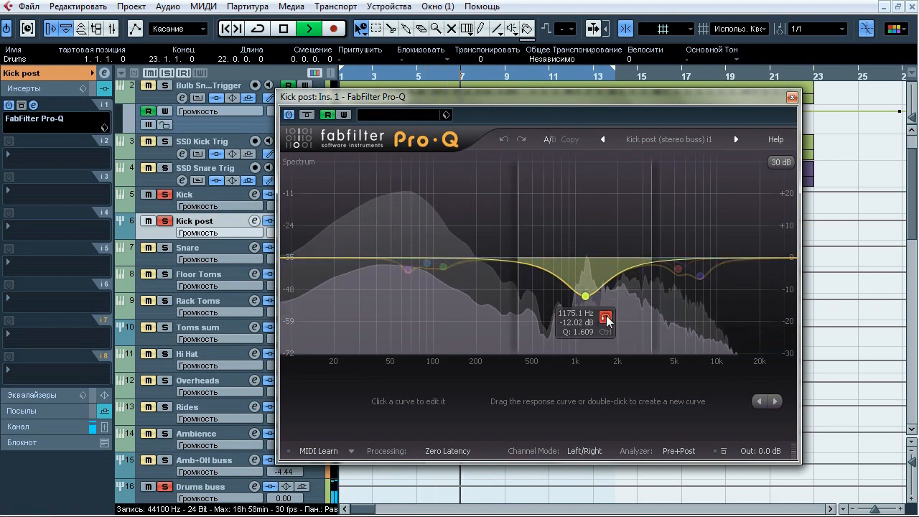
mouse_move(678, 270)
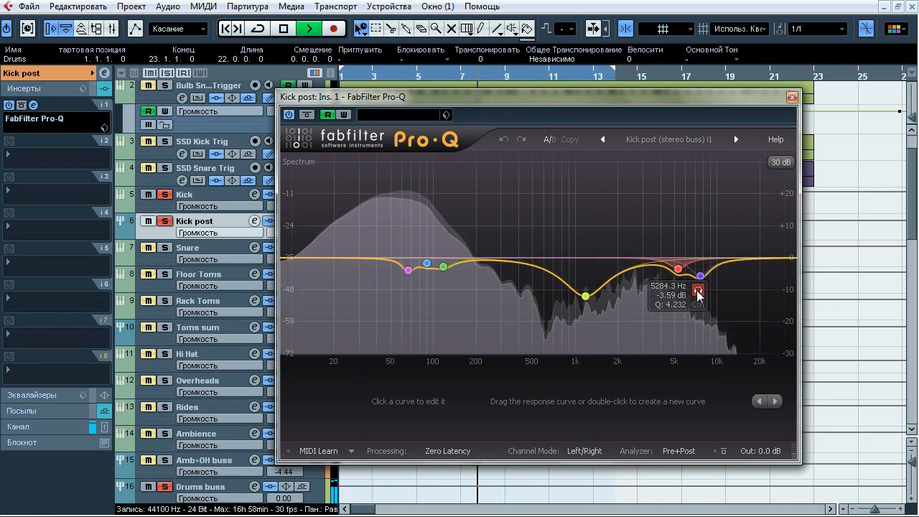
click(698, 290)
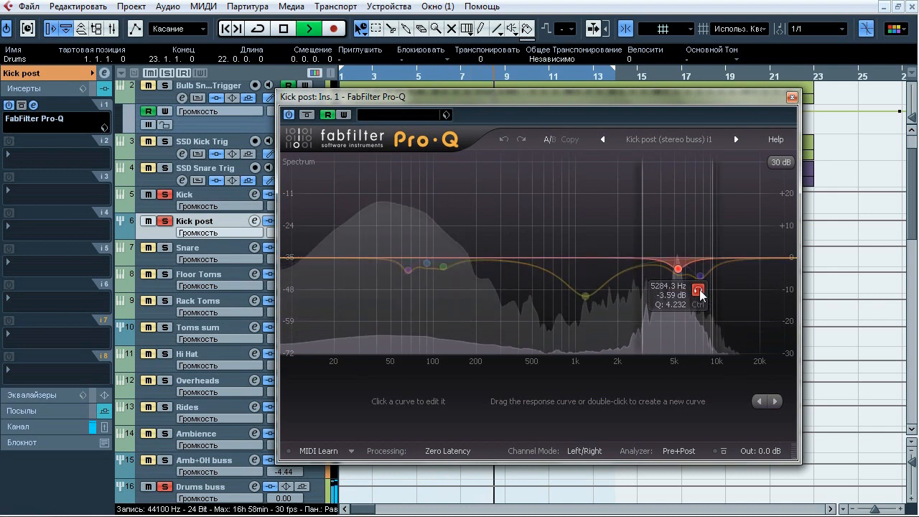
mouse_move(701, 277)
click(721, 297)
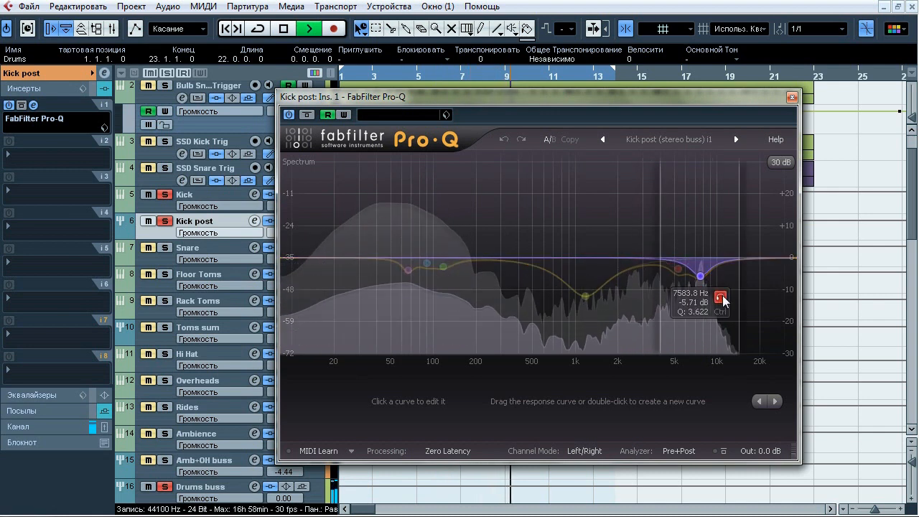
Listen to the Kick post EQ in the full mix with solo off, stop playback and close the editor.
drag(761, 101, 684, 294)
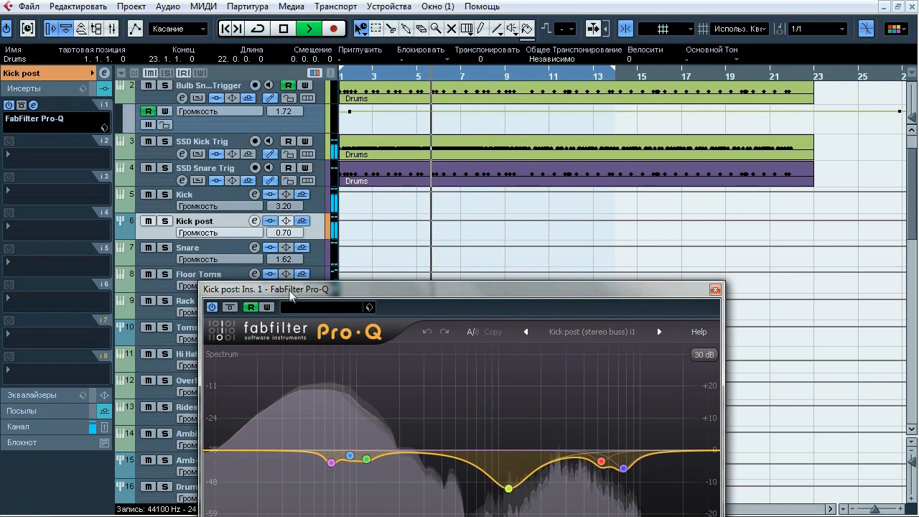
drag(212, 290, 342, 221)
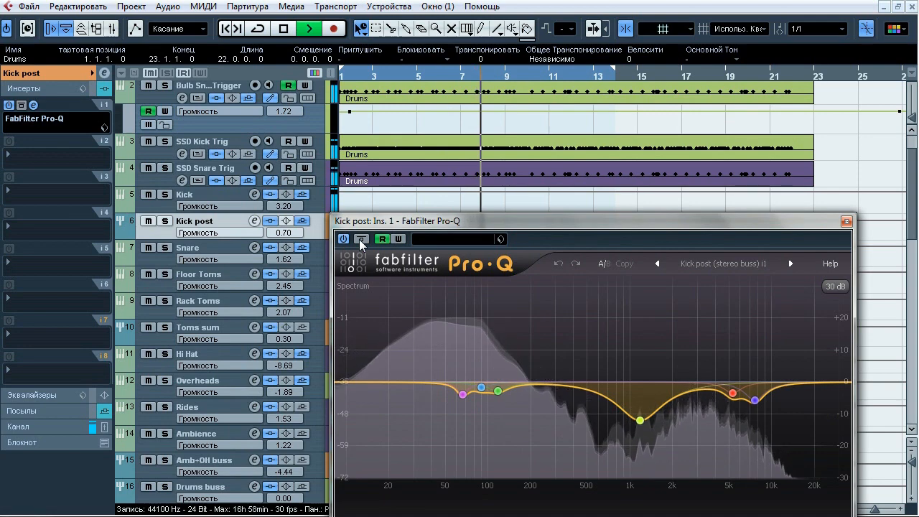
key(space)
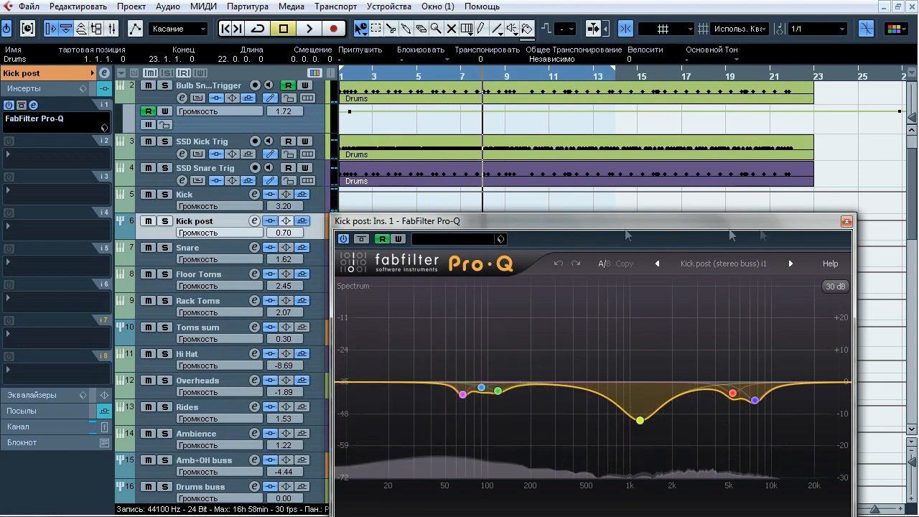
drag(363, 221, 298, 100)
click(779, 105)
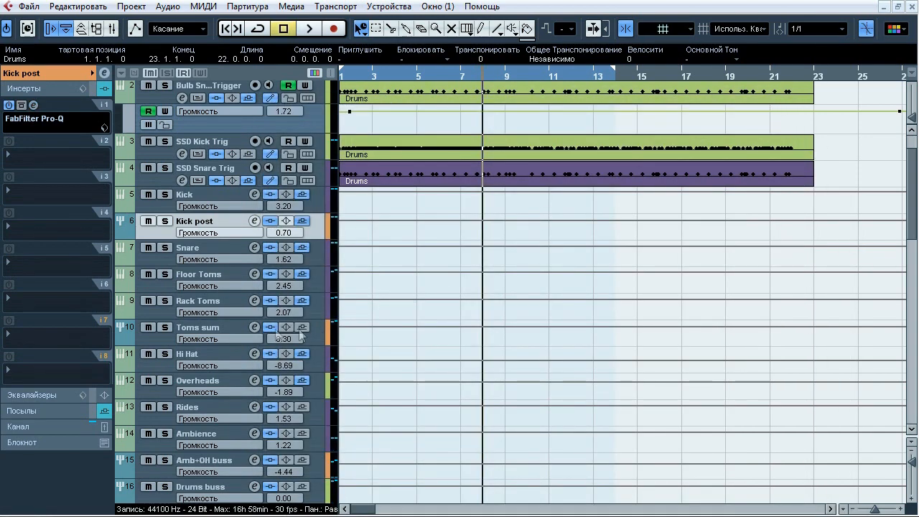
Check the output routing of the Rack Toms, Floor Toms and Toms sum channels.
click(226, 330)
click(70, 75)
click(226, 296)
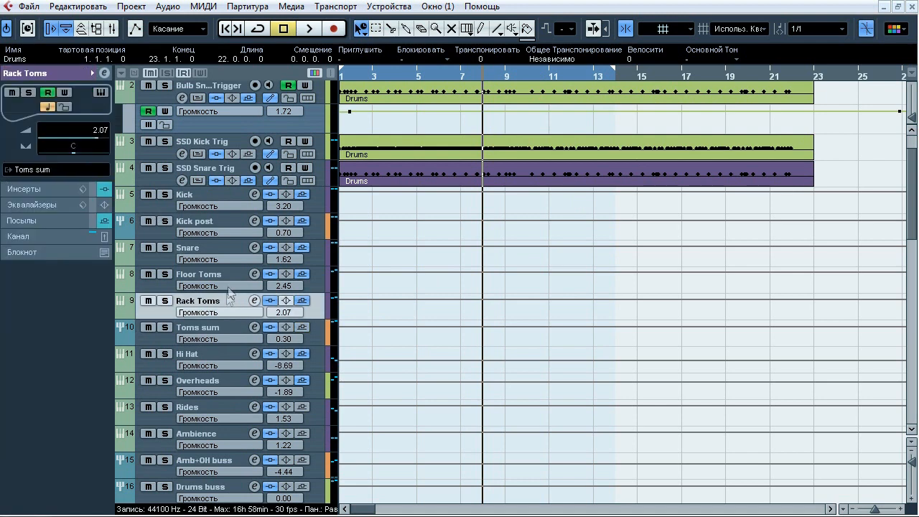
shift+click(229, 274)
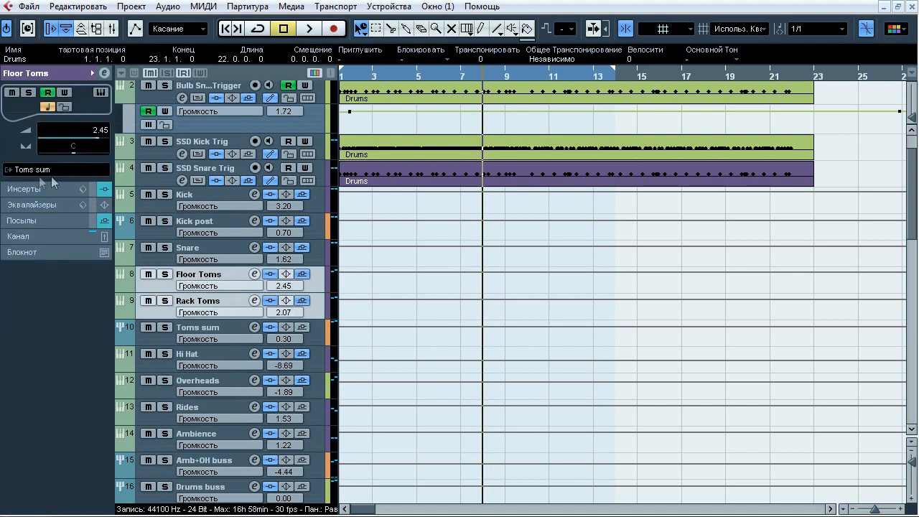
click(214, 328)
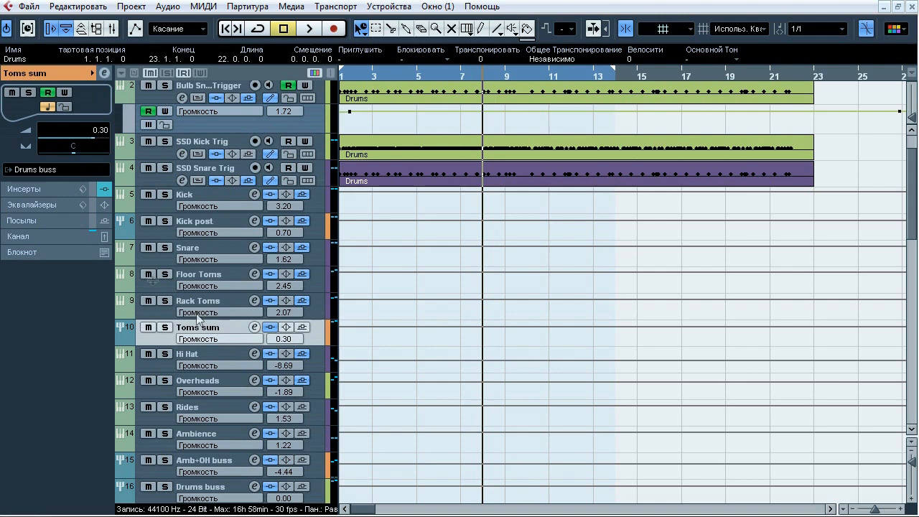
Show the Toms sum inserts, open the FabFilter Pro-Q in slot 2 and solo the channel.
click(49, 189)
click(33, 140)
drag(420, 63, 370, 86)
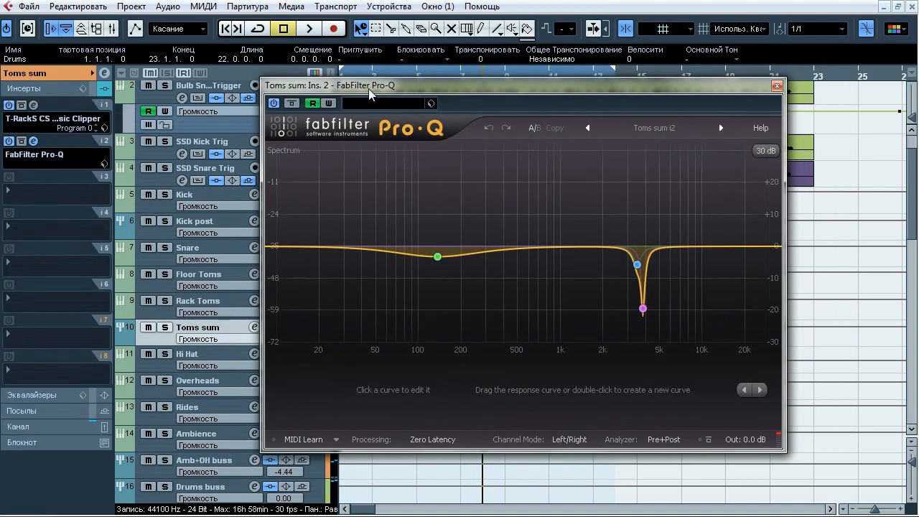
click(165, 328)
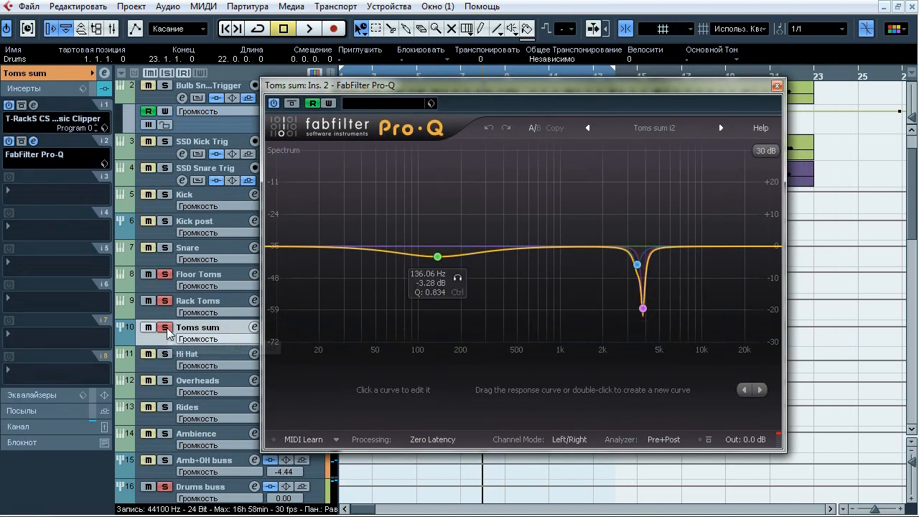
Select the two narrow high-frequency cuts in the Toms sum Pro-Q and compare them bypassed and active during soloed playback.
drag(617, 210, 700, 350)
click(646, 390)
key(space)
drag(474, 85, 491, 64)
click(611, 370)
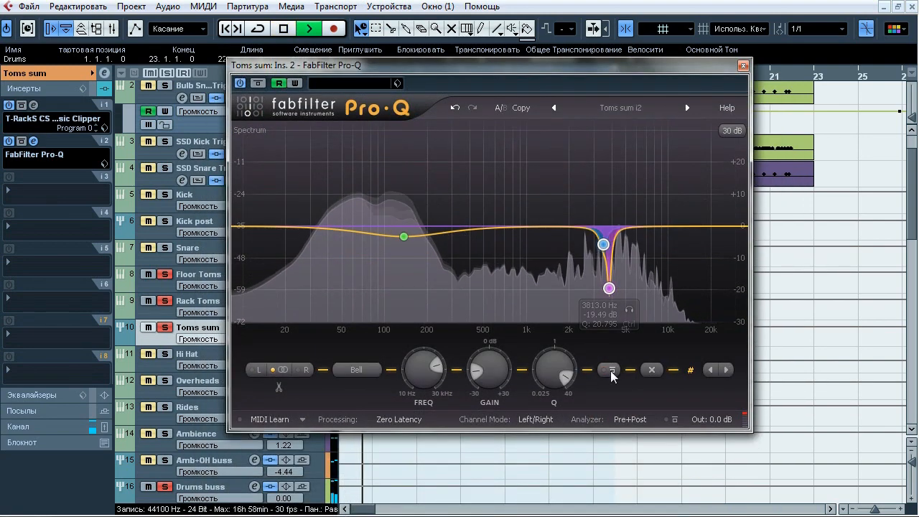
click(611, 371)
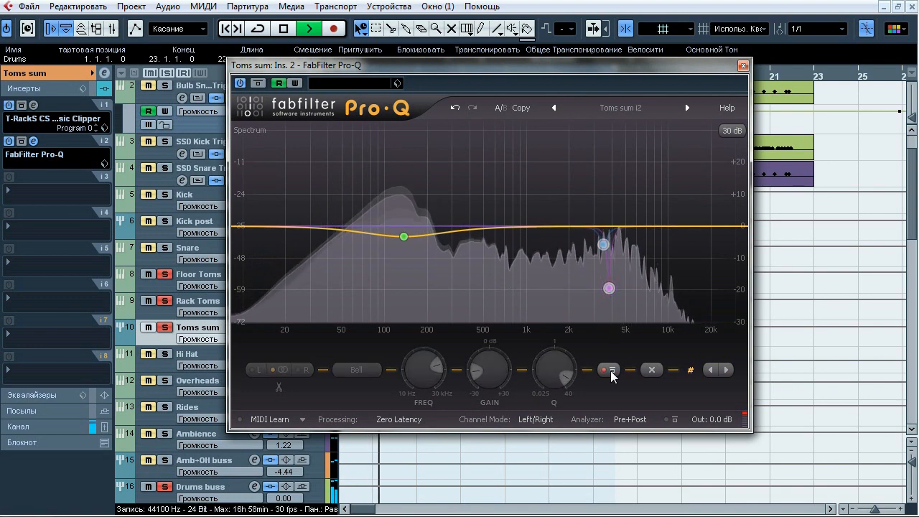
click(611, 371)
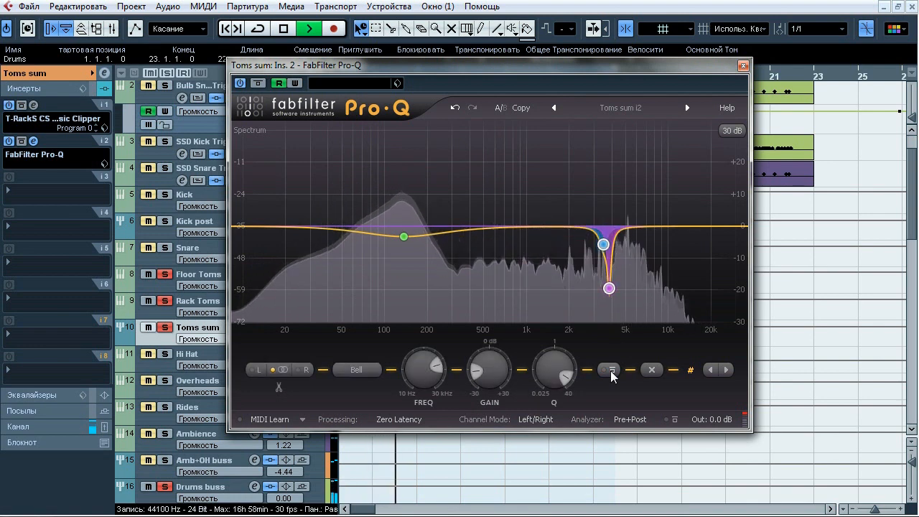
click(611, 371)
Compare the two narrow cuts bypassed and active in the full mix, solo Toms sum again and stop playback.
click(609, 371)
click(607, 370)
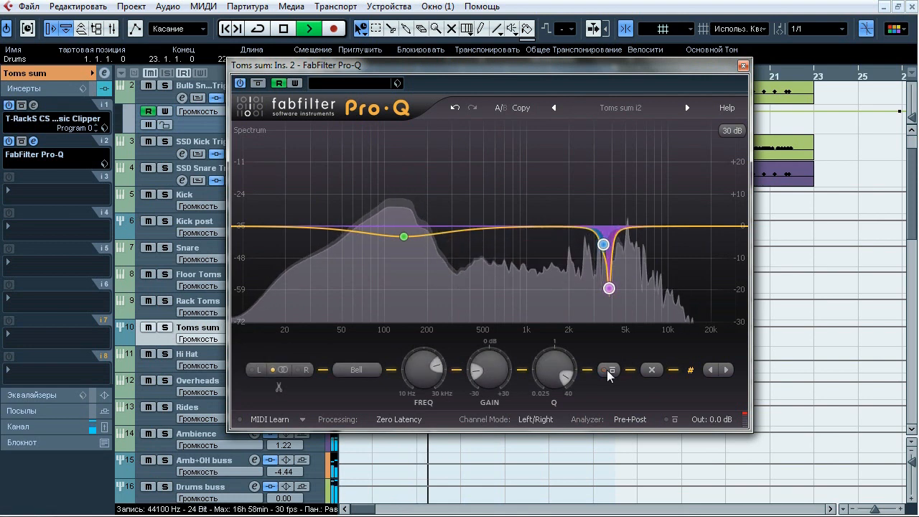
click(607, 370)
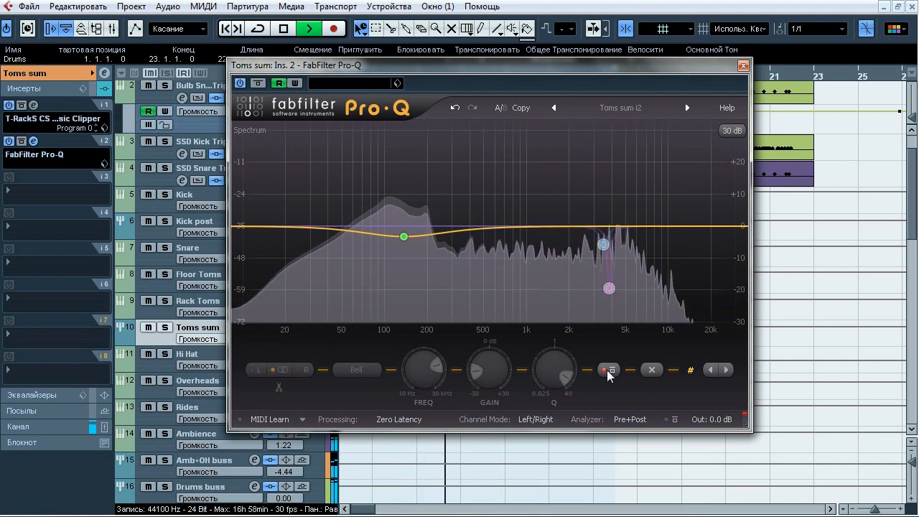
click(607, 370)
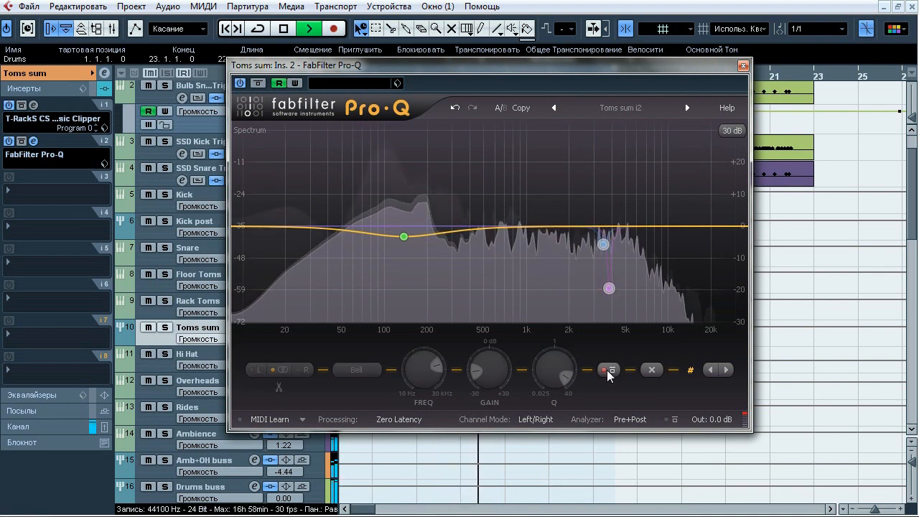
key(s)
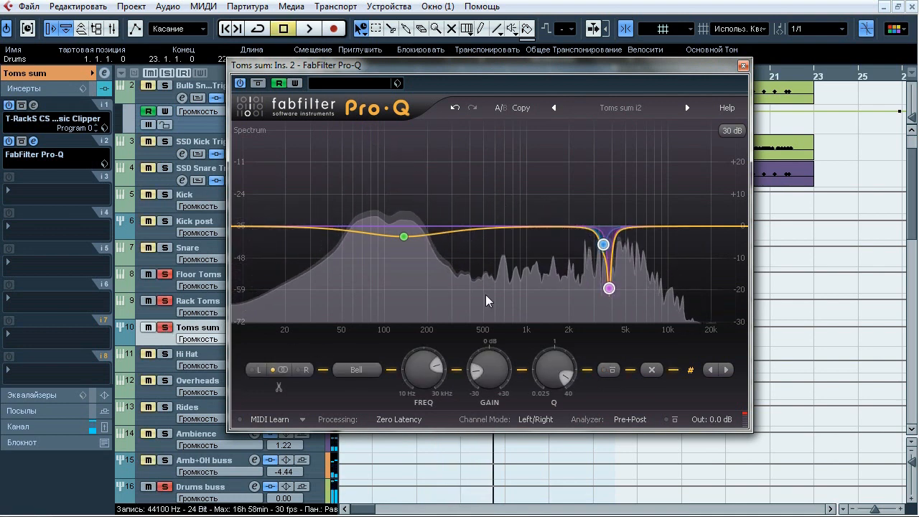
key(space)
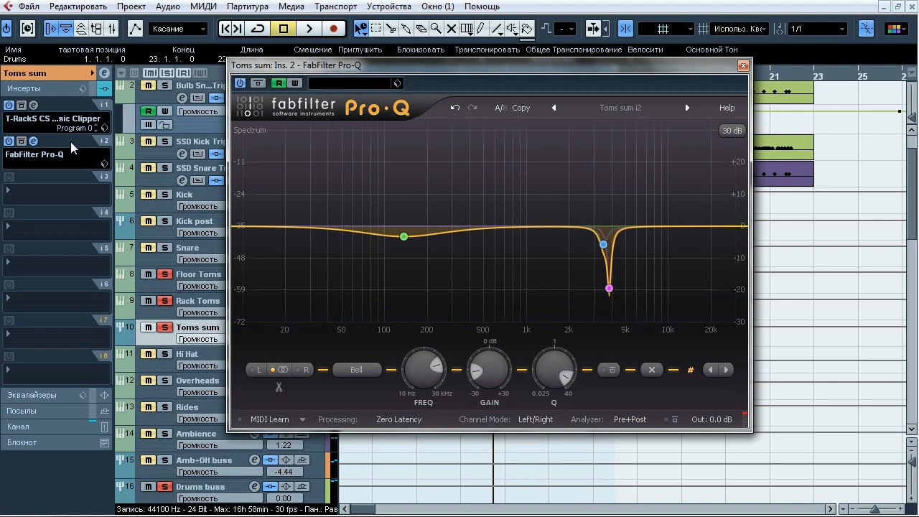
Play the soloed toms, audition each band of the Toms sum Pro-Q individually and stop playback.
key(space)
mouse_move(426, 260)
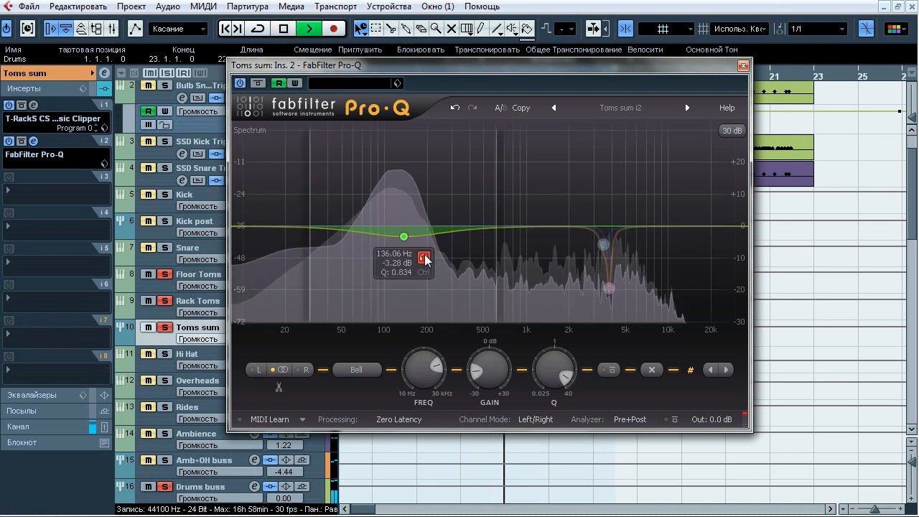
drag(430, 65, 431, 124)
key(space)
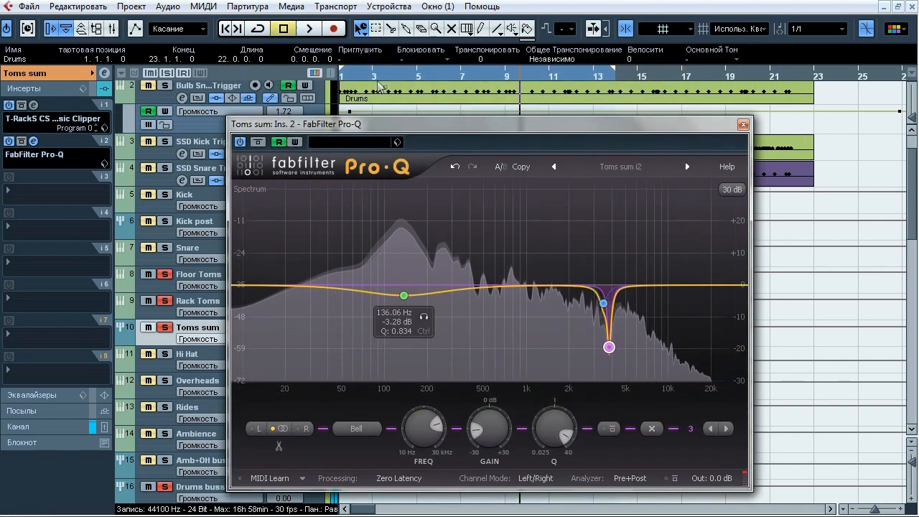
key(space)
click(424, 316)
drag(424, 320, 424, 321)
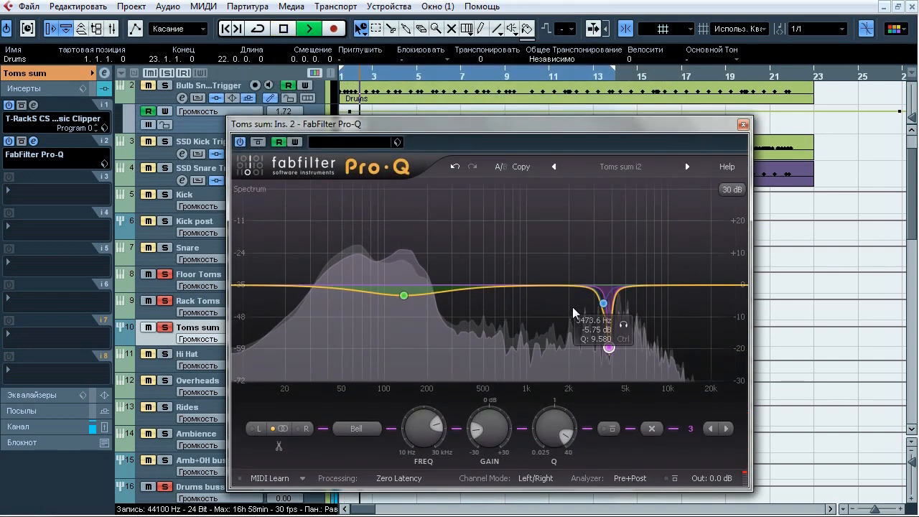
drag(622, 325, 633, 374)
key(space)
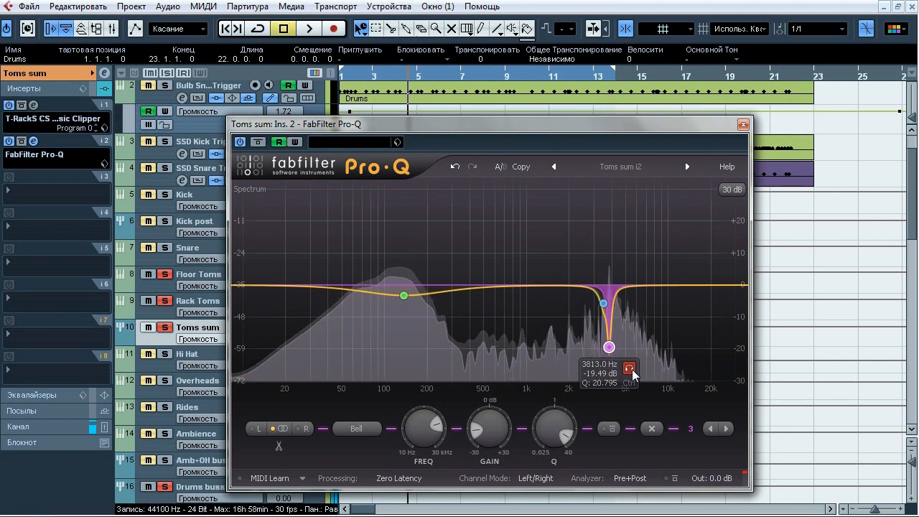
Close the Toms sum Pro-Q, audition the T-RackS CS Classic Clipper in slot 1 and close it.
click(743, 124)
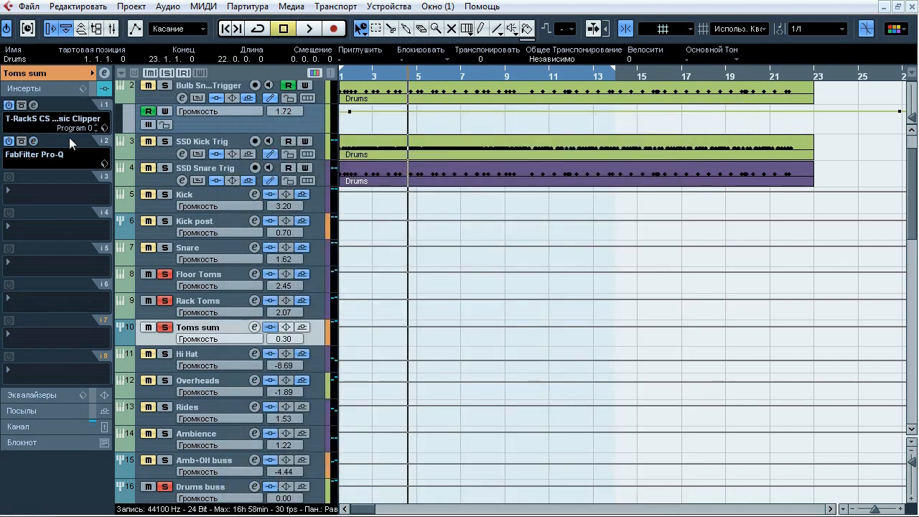
click(33, 105)
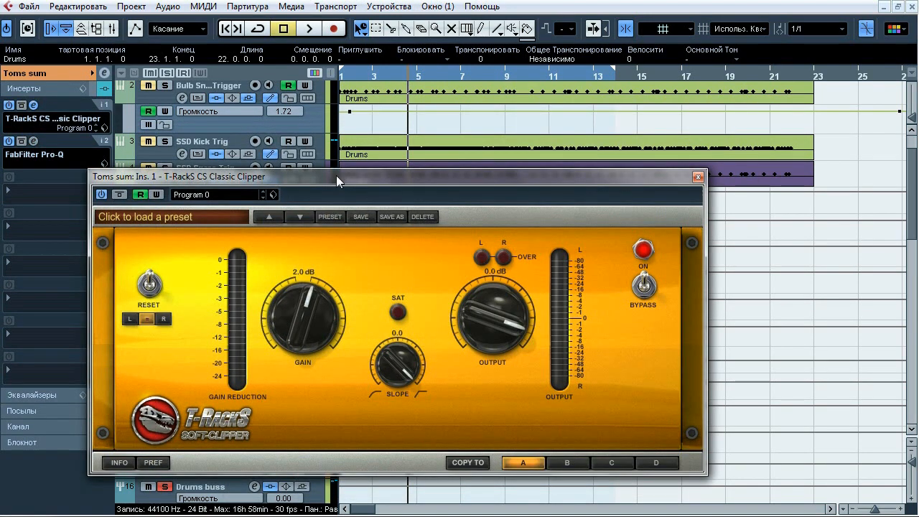
drag(337, 176, 496, 131)
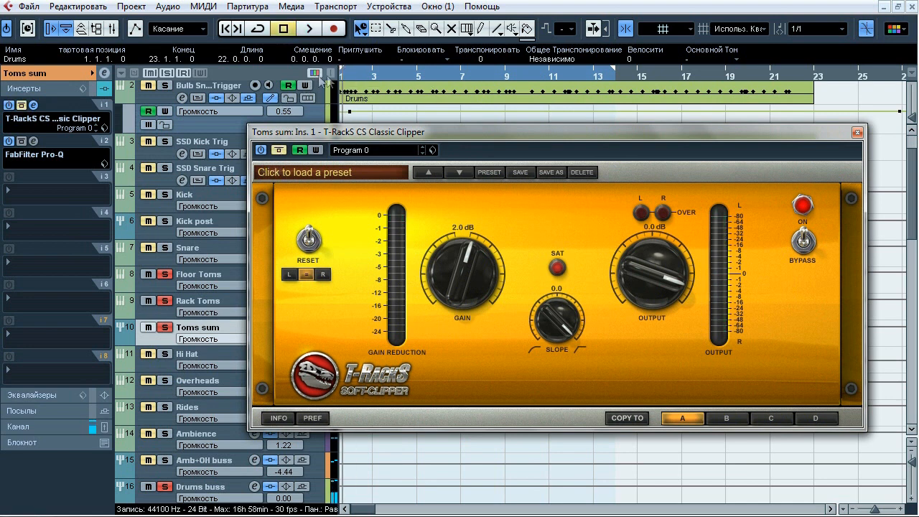
key(space)
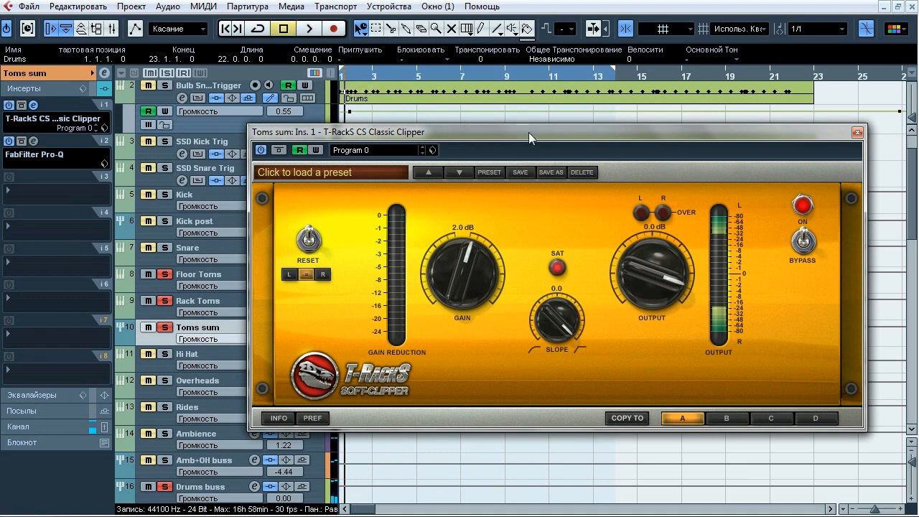
click(858, 133)
Check the output routing of the Amb+OH buss and of the Overheads, Rides and Ambience channels feeding it.
drag(915, 171, 915, 200)
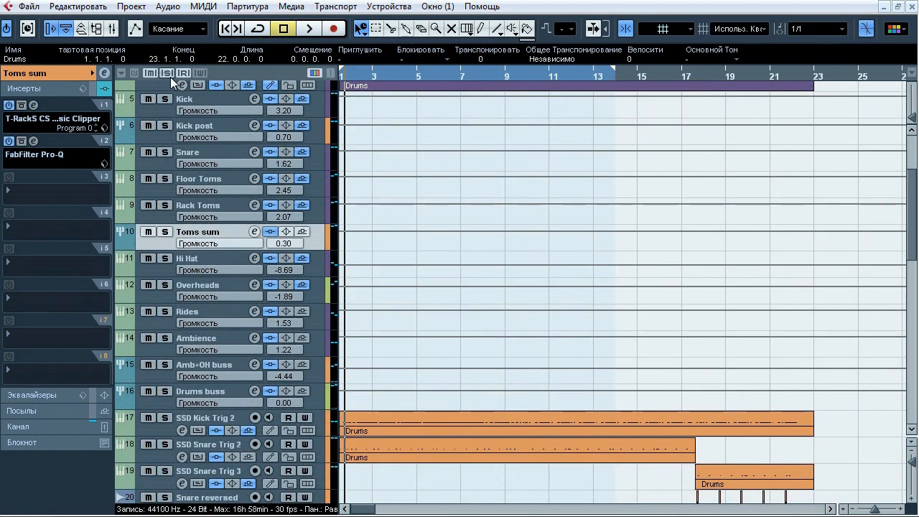
click(229, 364)
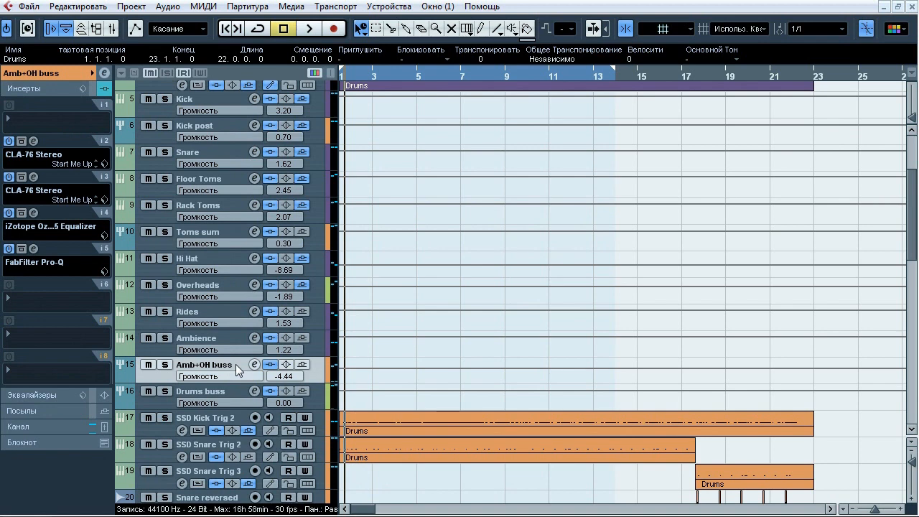
click(72, 73)
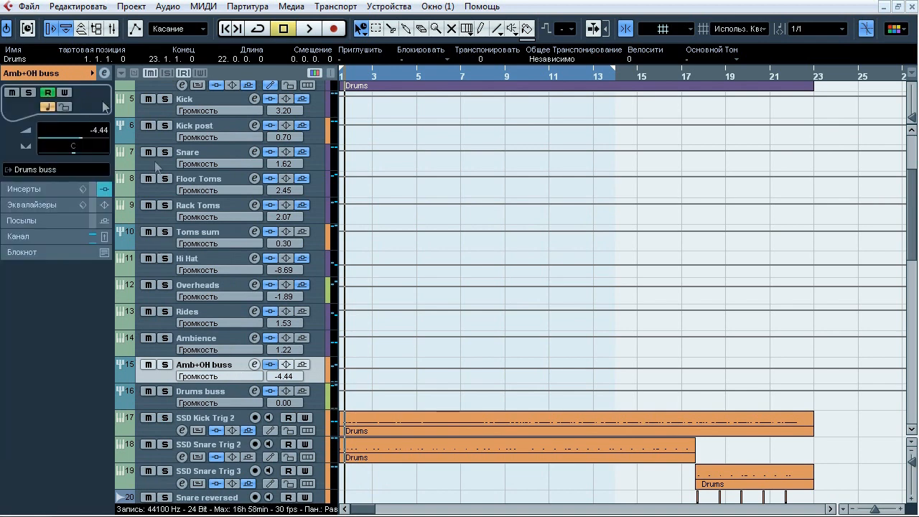
click(225, 334)
shift+click(229, 288)
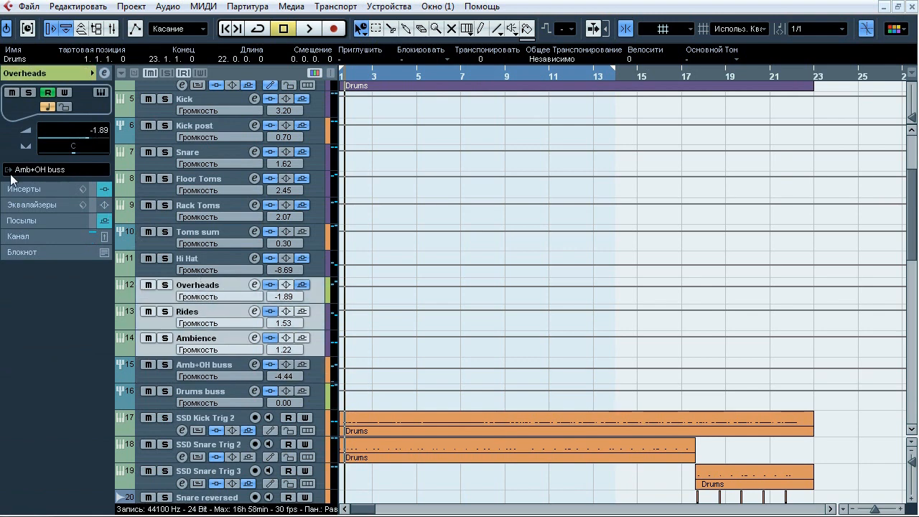
Play the soloed Amb+OH buss, compare its inserts bypassed and active, and unsolo it to hear the full mix.
click(222, 368)
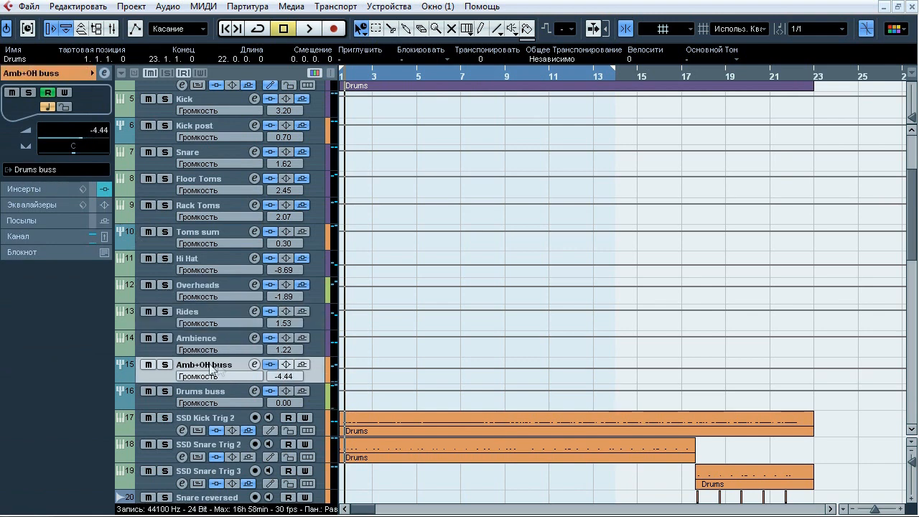
key(s)
key(space)
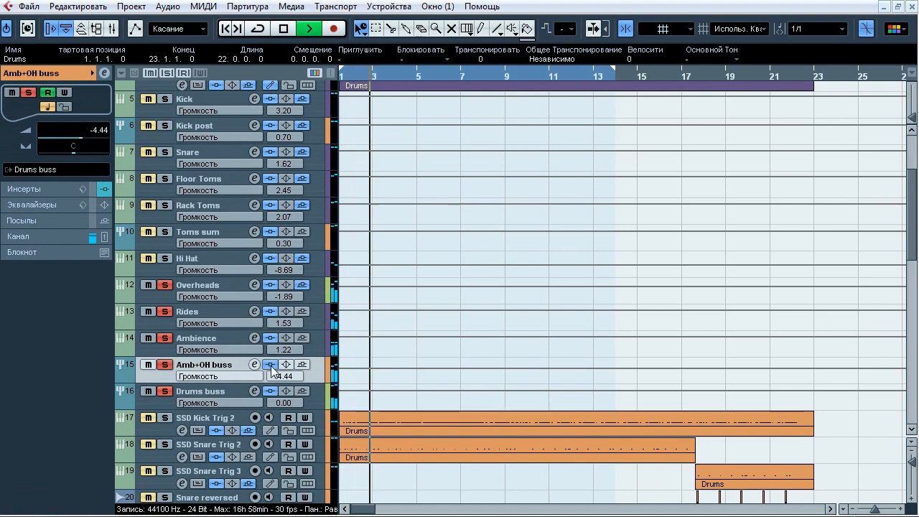
click(271, 366)
click(271, 365)
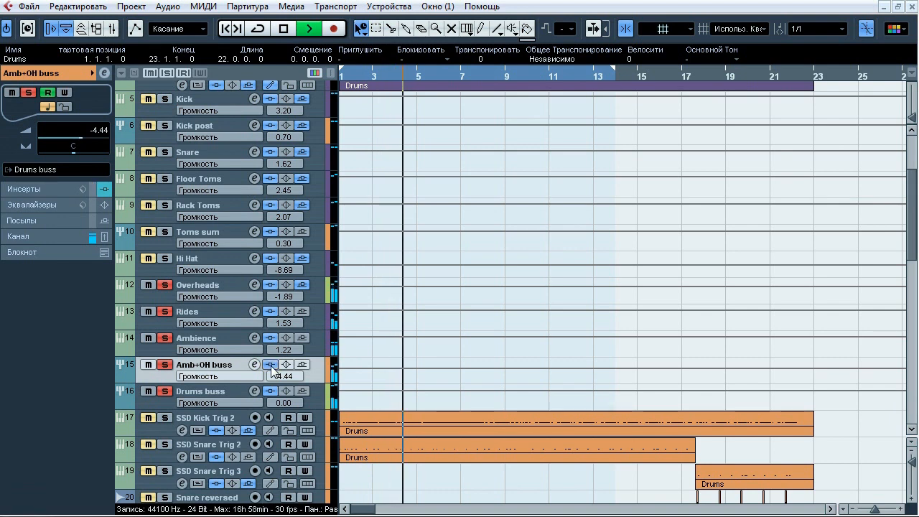
click(271, 366)
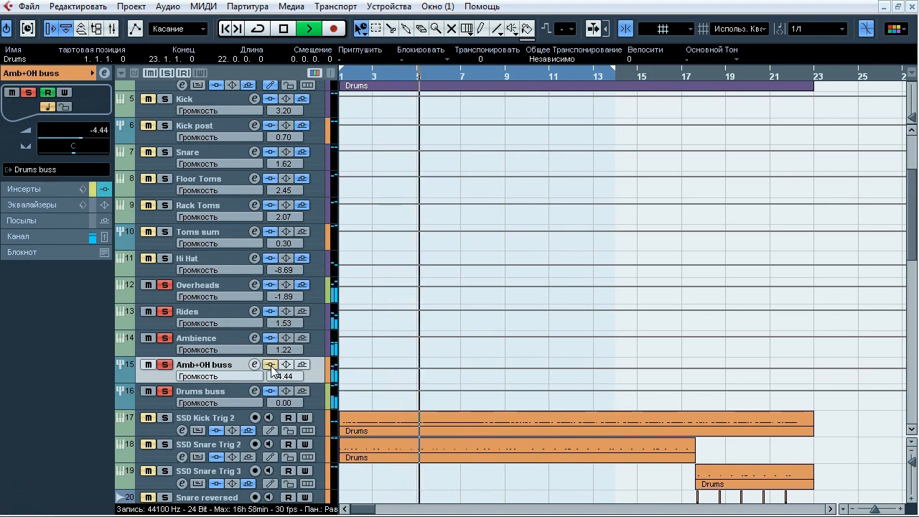
click(271, 366)
key(s)
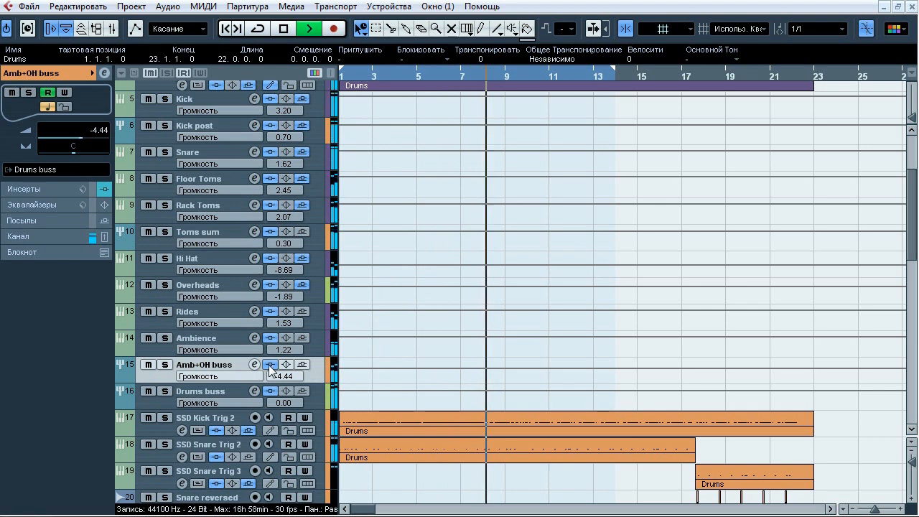
click(436, 72)
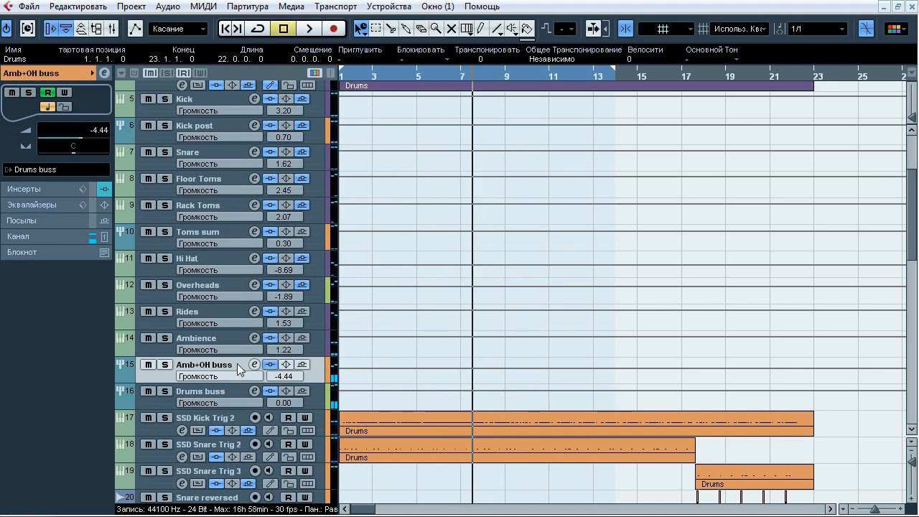
Show the Amb+OH buss inserts, open both CLA-76 Stereo compressors in slots 2 and 3 and stack their windows.
click(65, 189)
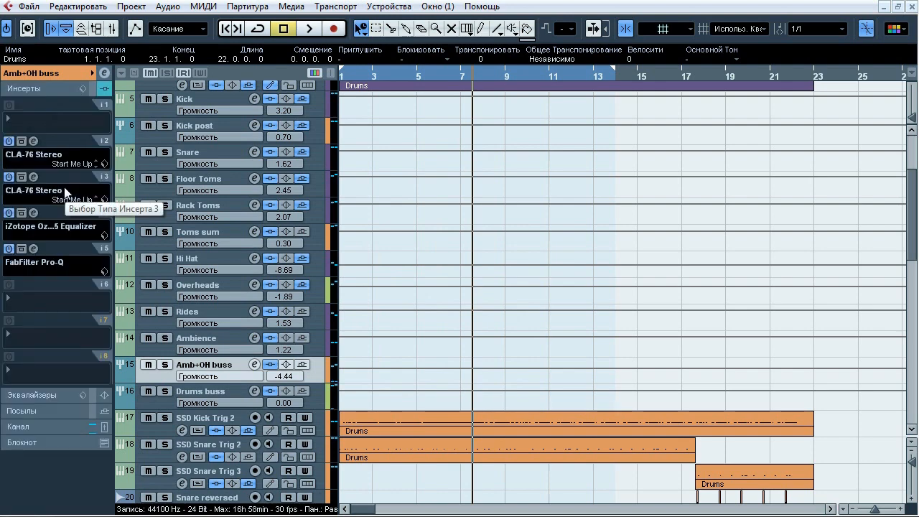
click(34, 142)
click(34, 178)
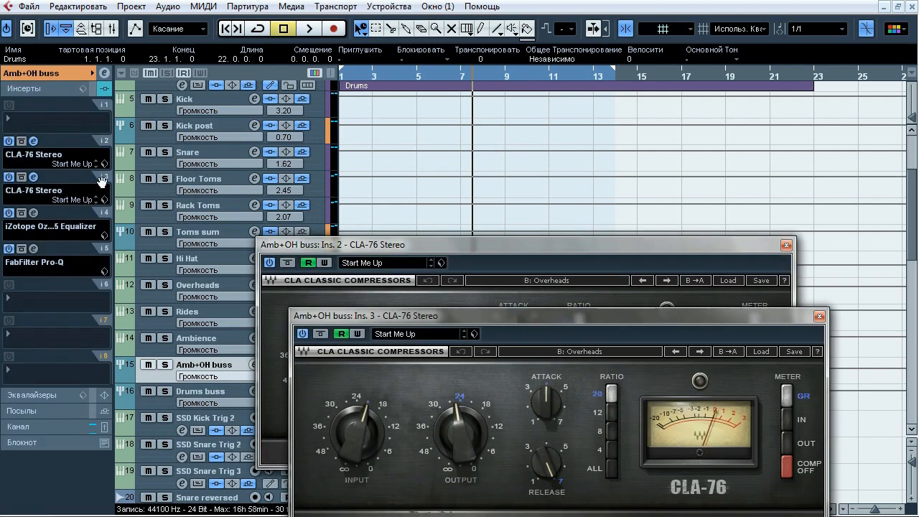
drag(406, 248, 272, 68)
drag(637, 310, 466, 285)
drag(639, 66, 539, 49)
drag(589, 291, 497, 270)
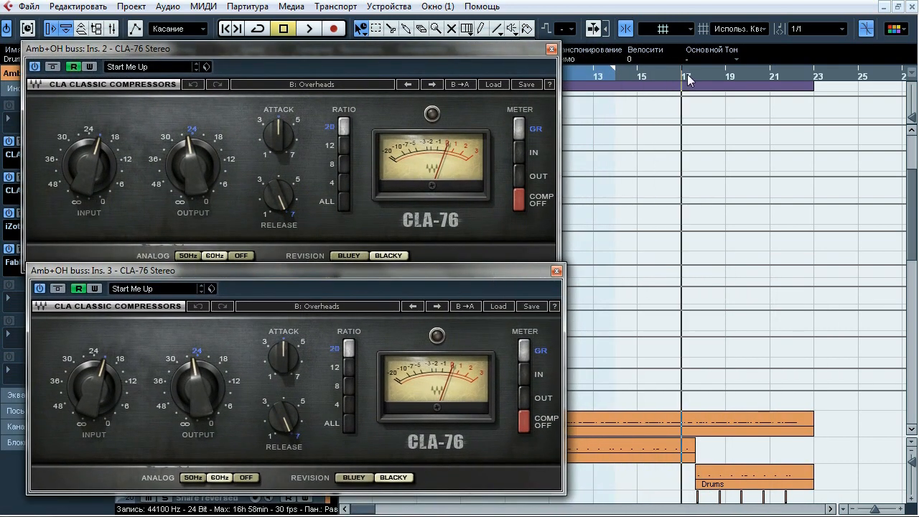
Play from around bar 17, compare both CLA-76 compressors bypassed and active, stop playback and close their windows.
click(696, 78)
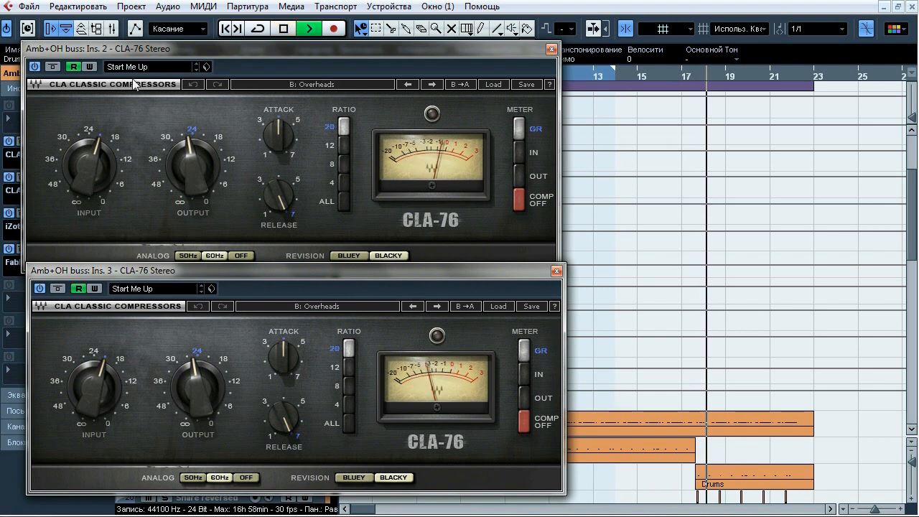
click(53, 66)
click(58, 289)
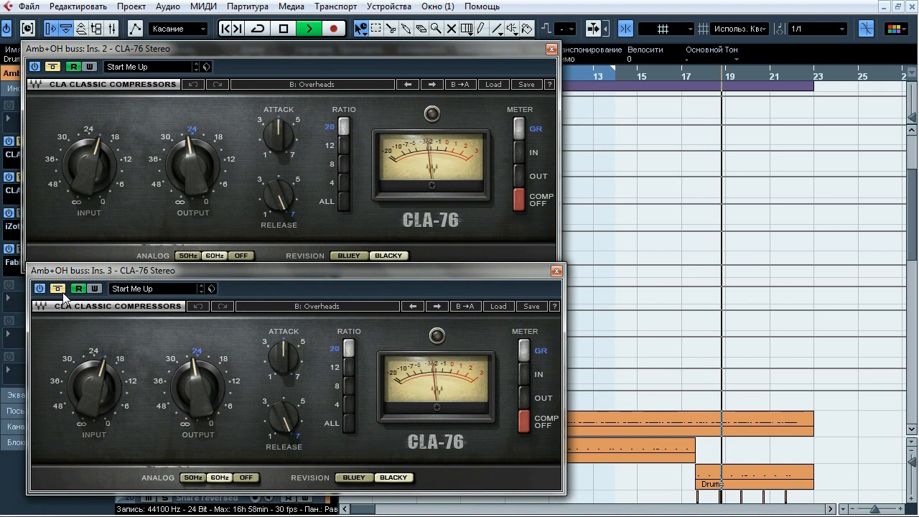
click(58, 289)
click(54, 67)
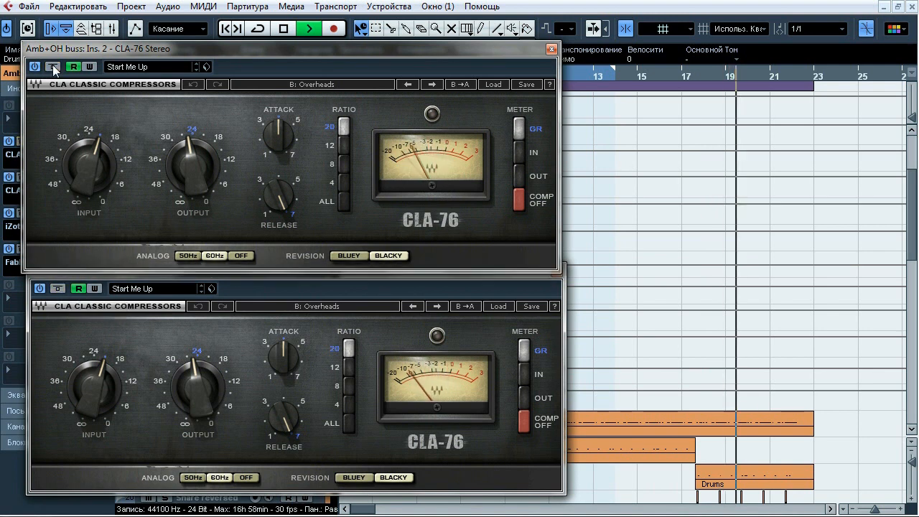
click(53, 66)
click(59, 289)
click(59, 290)
click(53, 67)
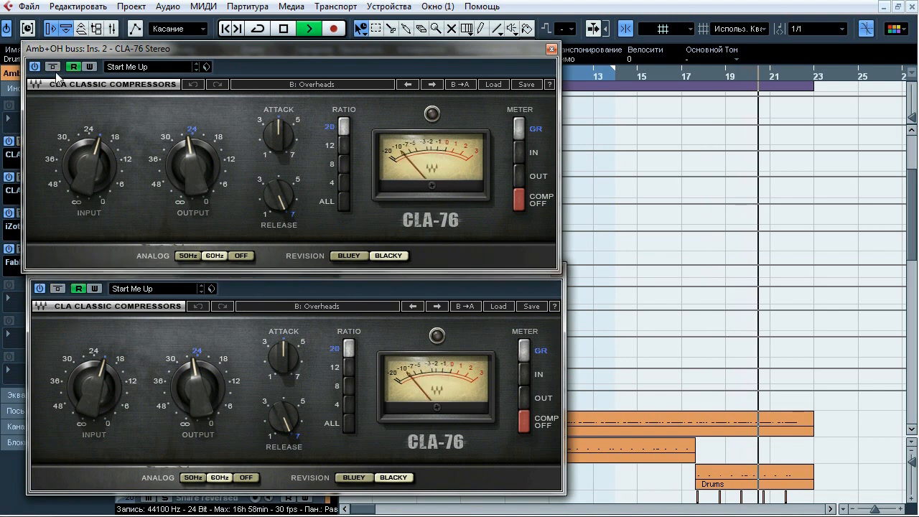
key(space)
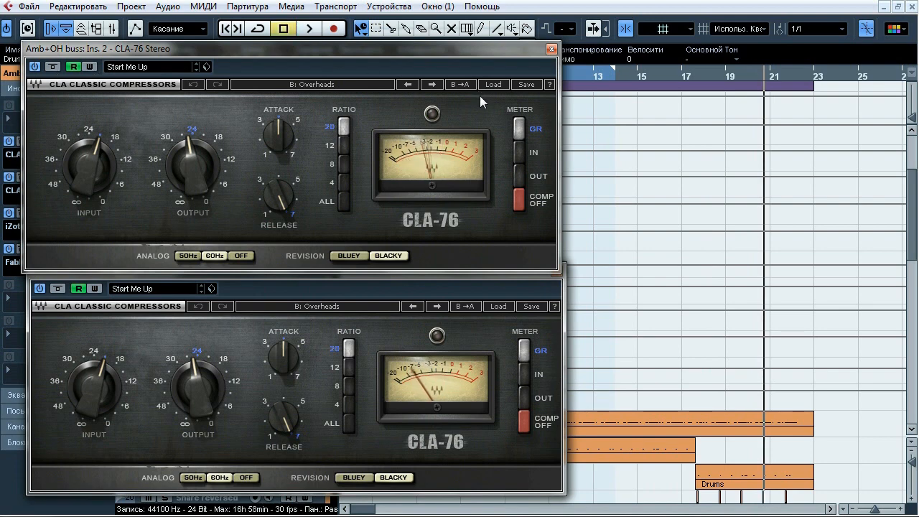
click(551, 50)
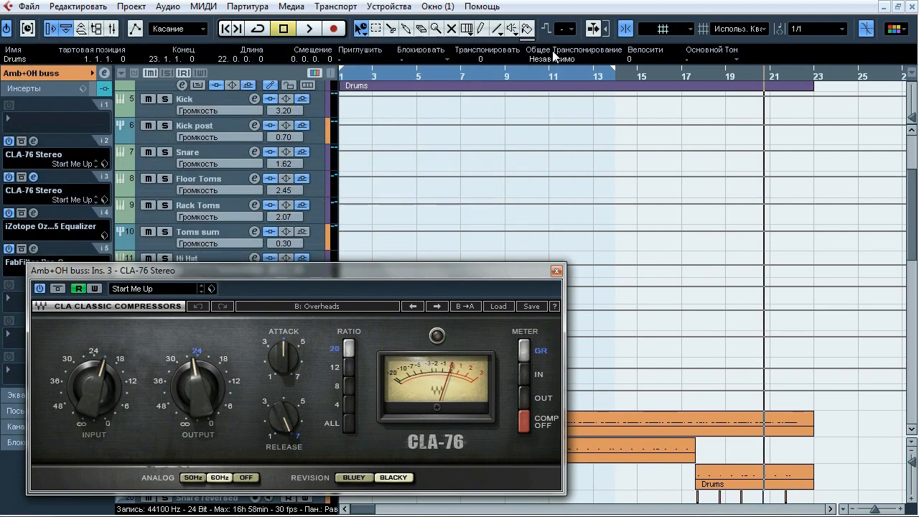
click(556, 271)
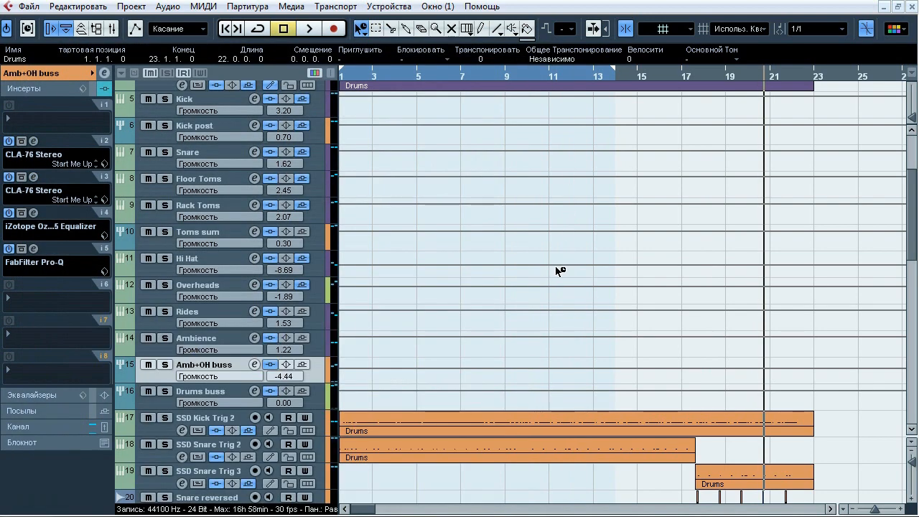
Open the iZotope Ozone 5 Equalizer in slot 4 of the Amb+OH buss and play the soloed buss with it bypassed.
click(36, 213)
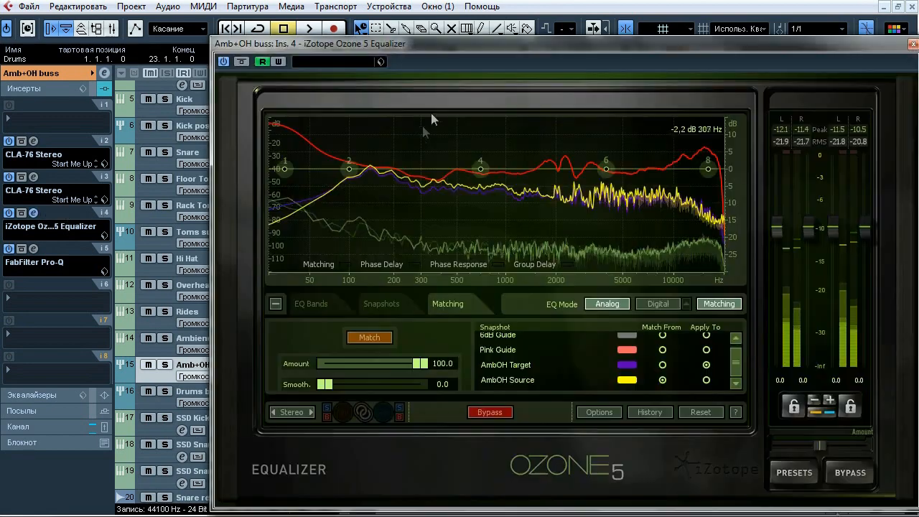
drag(460, 40, 376, 39)
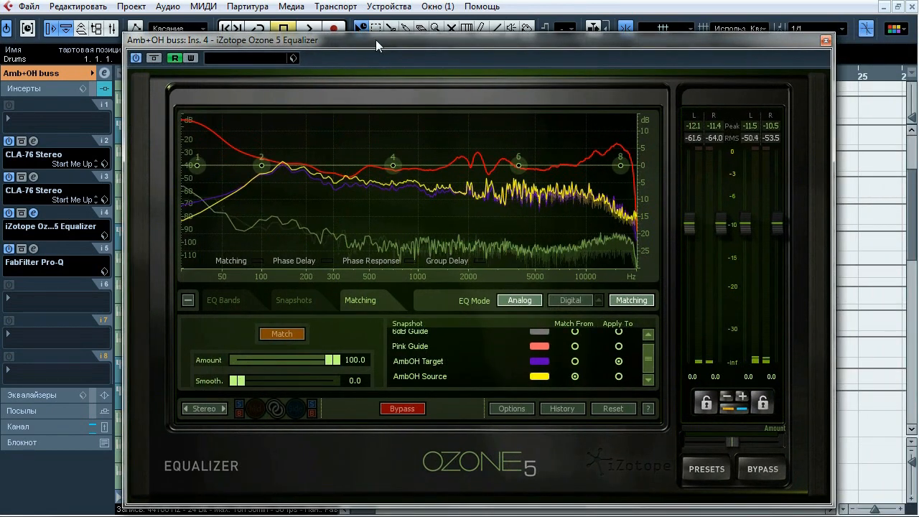
key(space)
drag(372, 40, 490, 34)
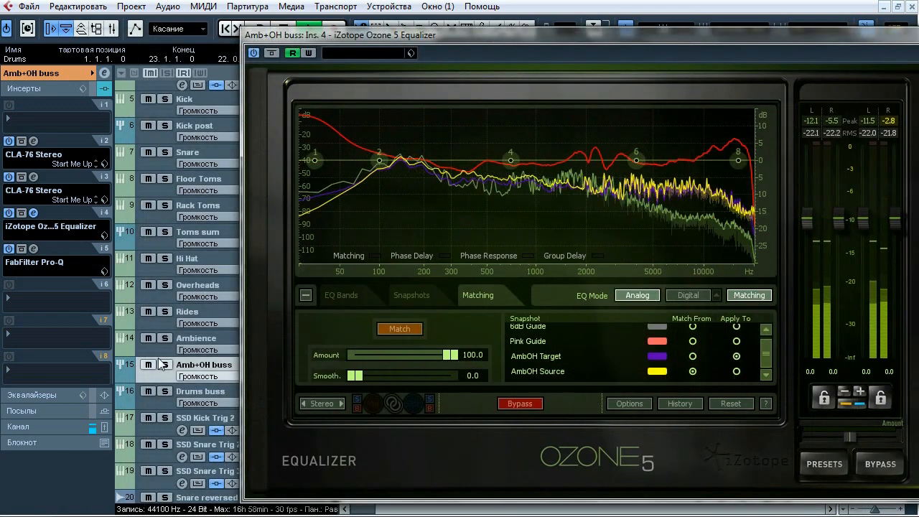
drag(355, 34, 253, 120)
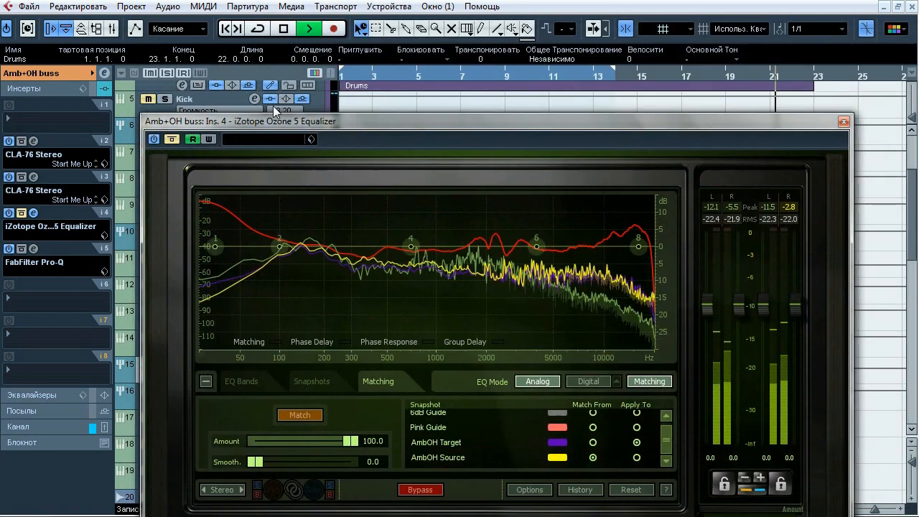
drag(370, 124, 352, 40)
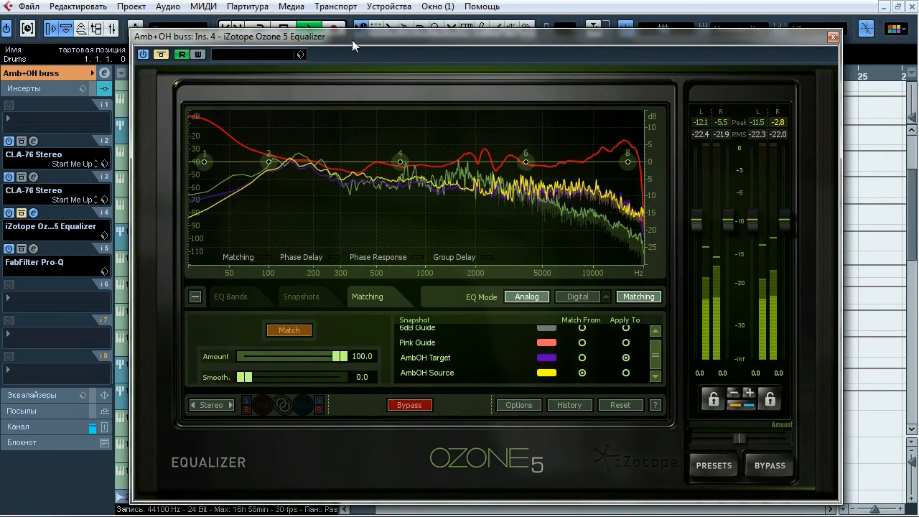
Compare the Ozone 5 Equalizer bypassed and active during soloed playback, leaving it active.
click(166, 56)
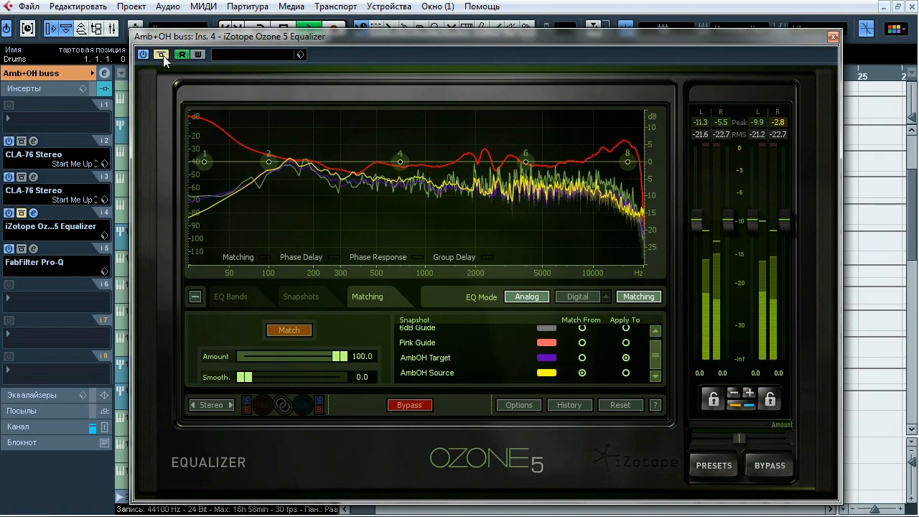
click(163, 56)
click(163, 55)
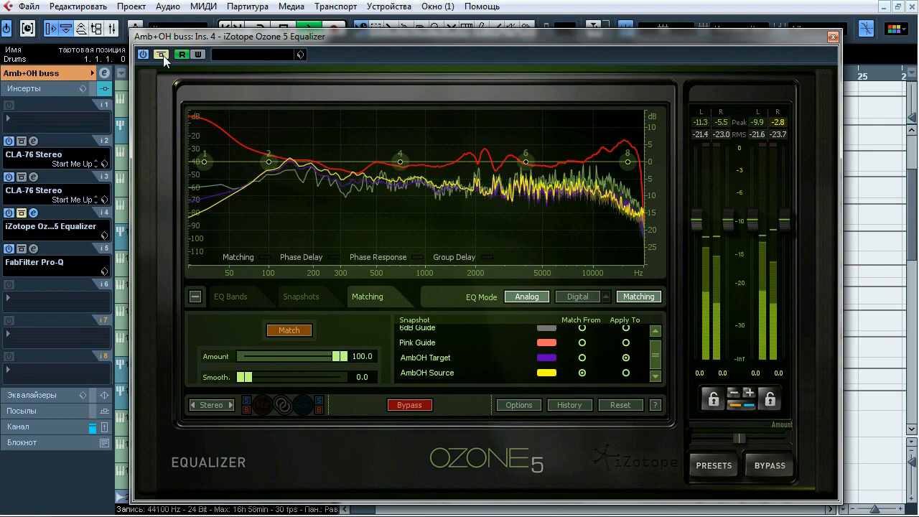
click(163, 55)
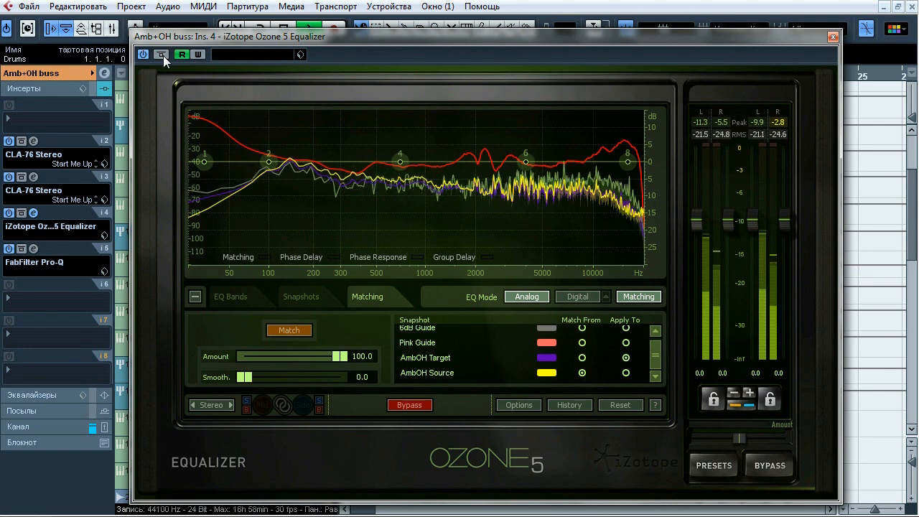
Review the Ozone 5 Equalizer's snapshots and matching settings, and close the plug-in.
click(298, 296)
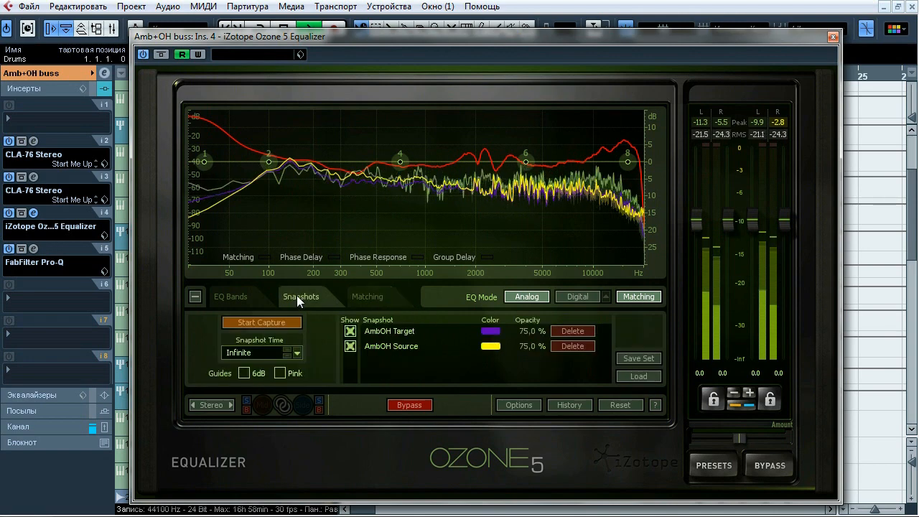
click(360, 291)
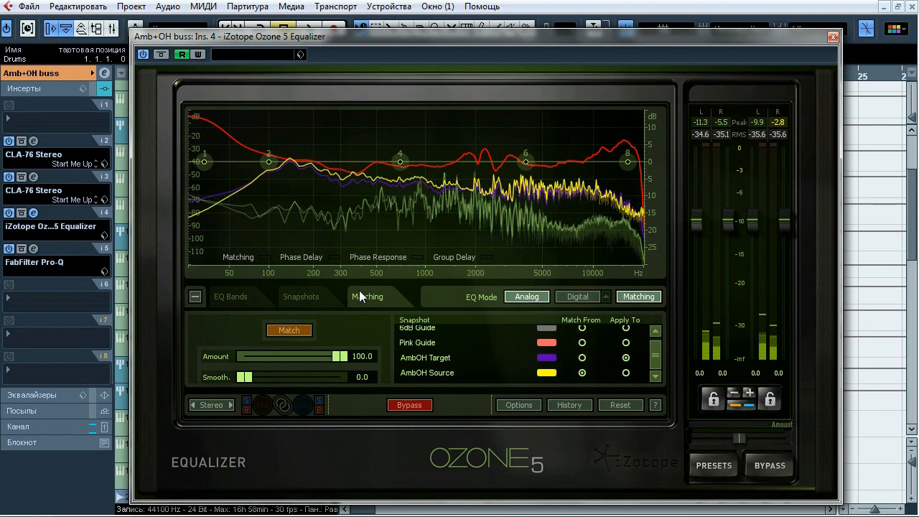
click(832, 37)
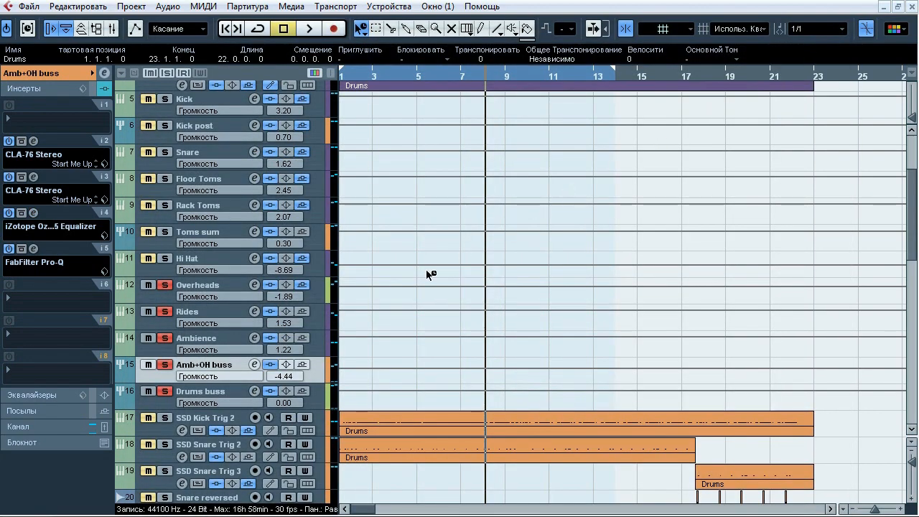
Open the FabFilter Pro-Q in slot 5 of the Amb+OH buss, play the buss and audition the 311 Hz boost band alone.
click(34, 249)
drag(512, 57, 447, 61)
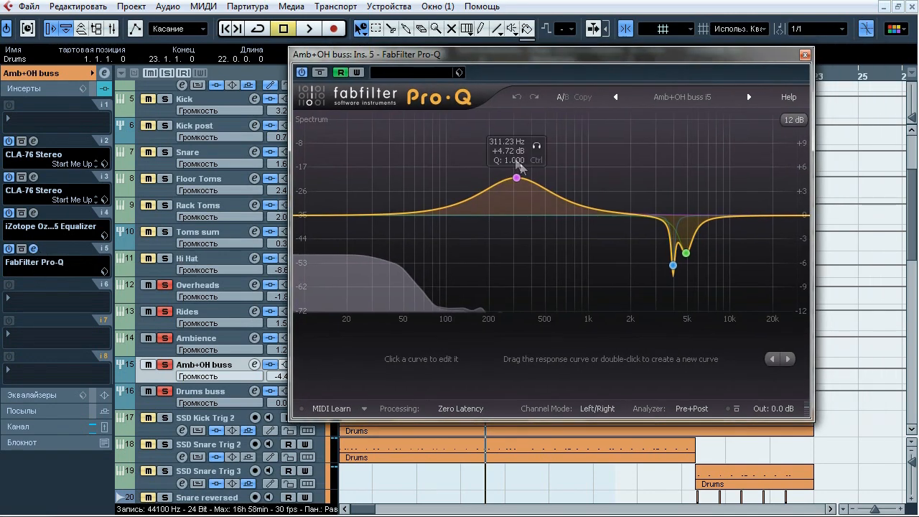
drag(453, 55, 414, 73)
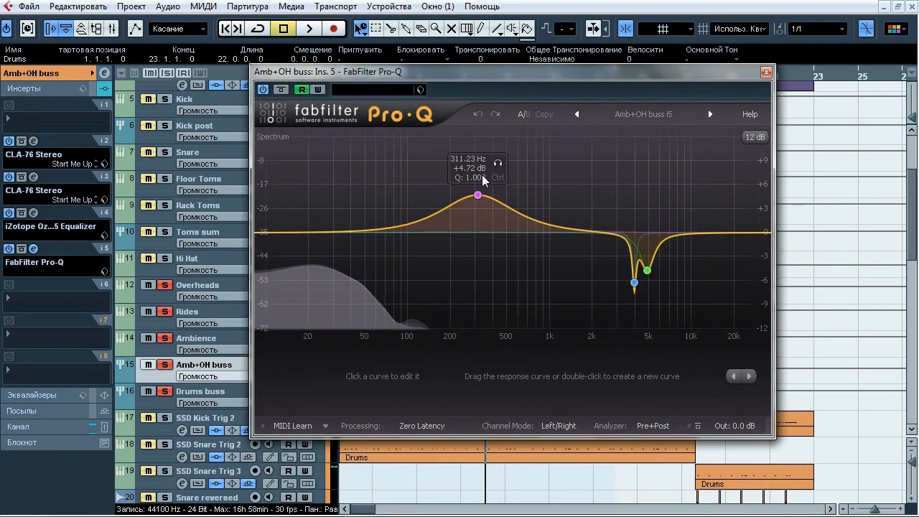
key(space)
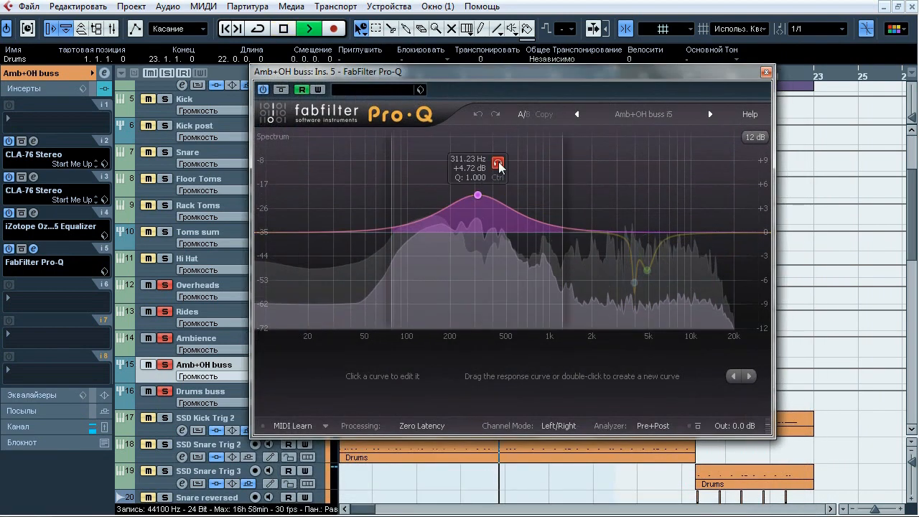
click(499, 167)
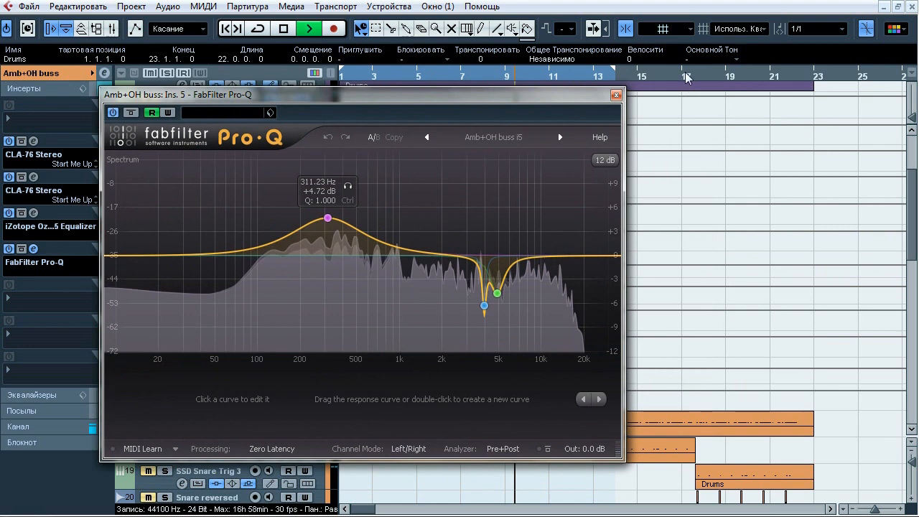
Compare the Pro-Q bypassed and active while the soloed Amb+OH buss plays from around bar 17, leaving it active.
drag(503, 71, 424, 68)
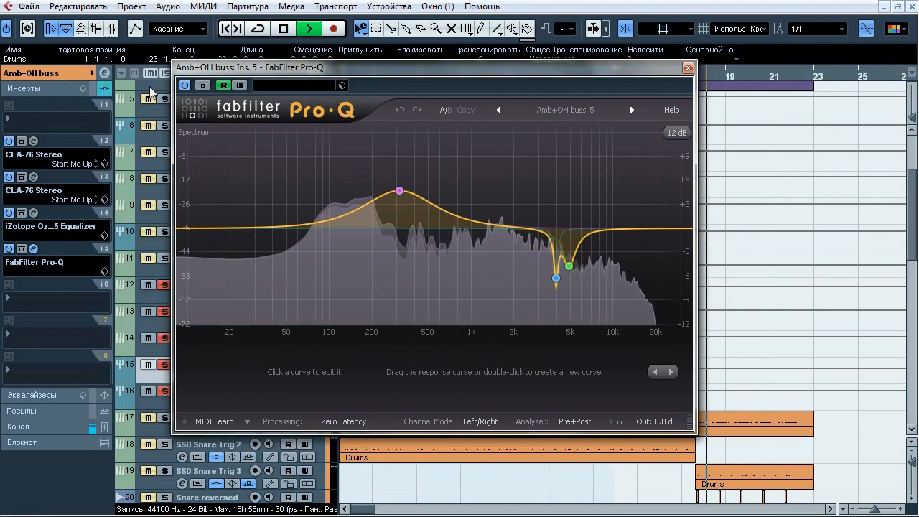
click(203, 86)
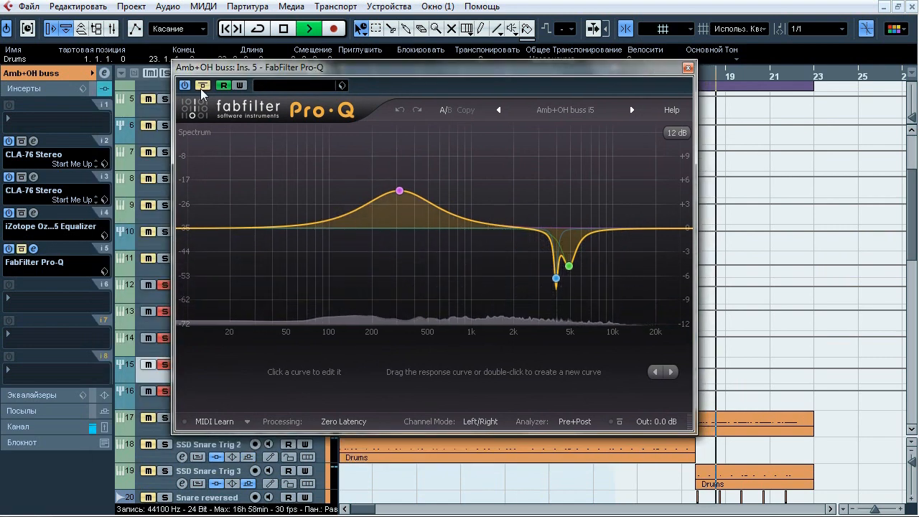
click(202, 85)
Audition the Pro-Q's 311 Hz boost and 4870 Hz cut bands alone, stop playback and close the plug-in.
click(420, 159)
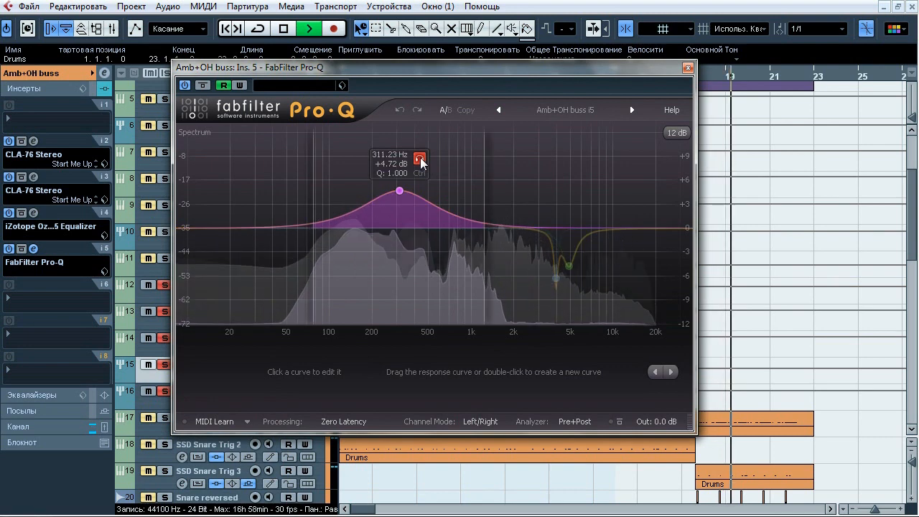
click(420, 162)
click(576, 300)
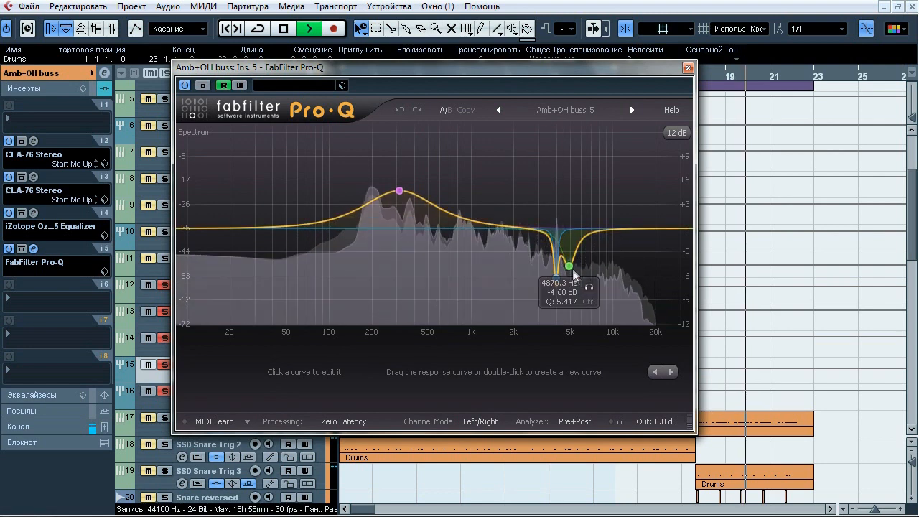
click(588, 289)
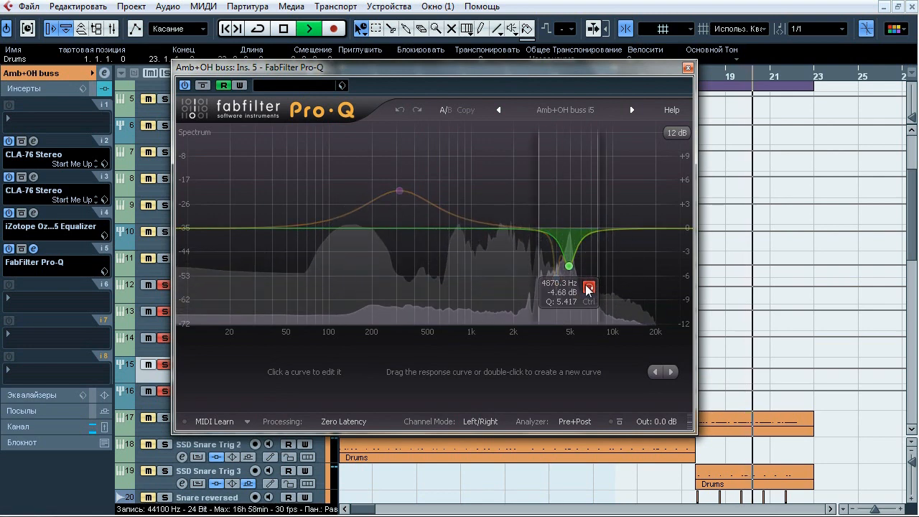
key(space)
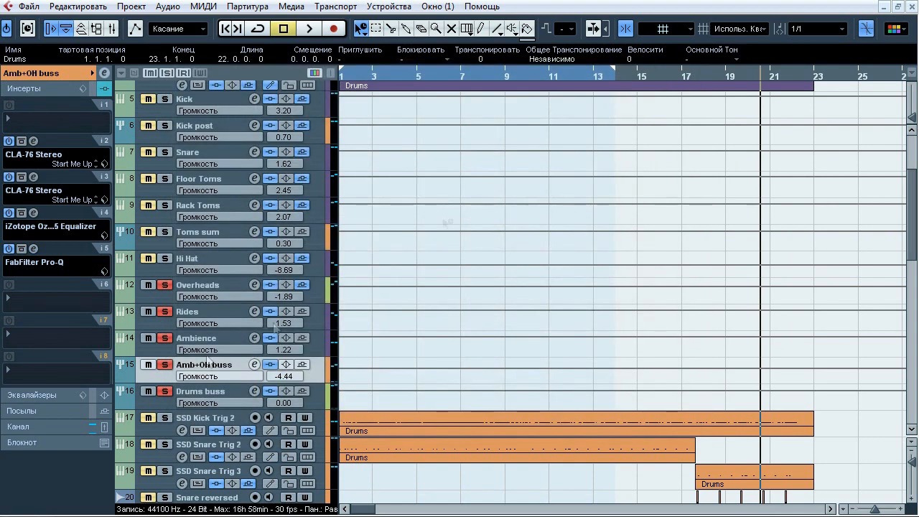
click(688, 68)
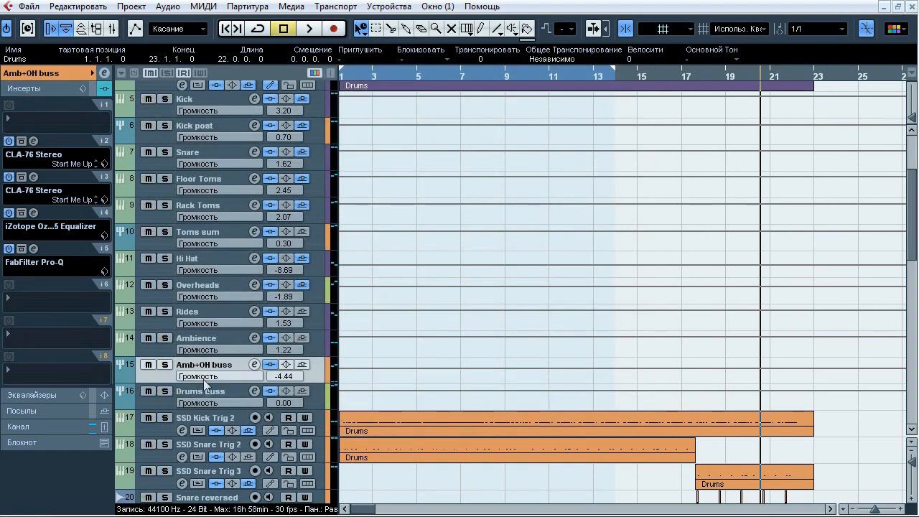
Play the SSD Kick Trig 2 track soloed, compare the full mix with it muted and unmuted, and solo it again.
click(227, 422)
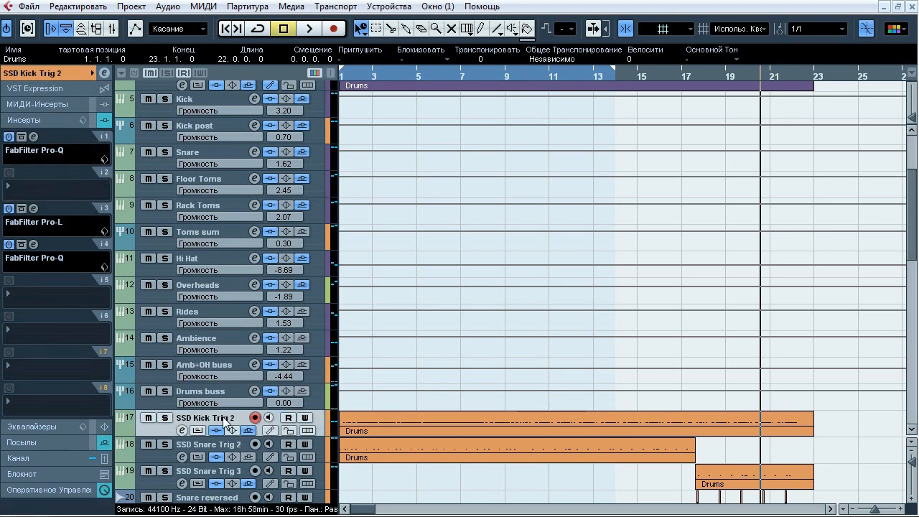
click(50, 73)
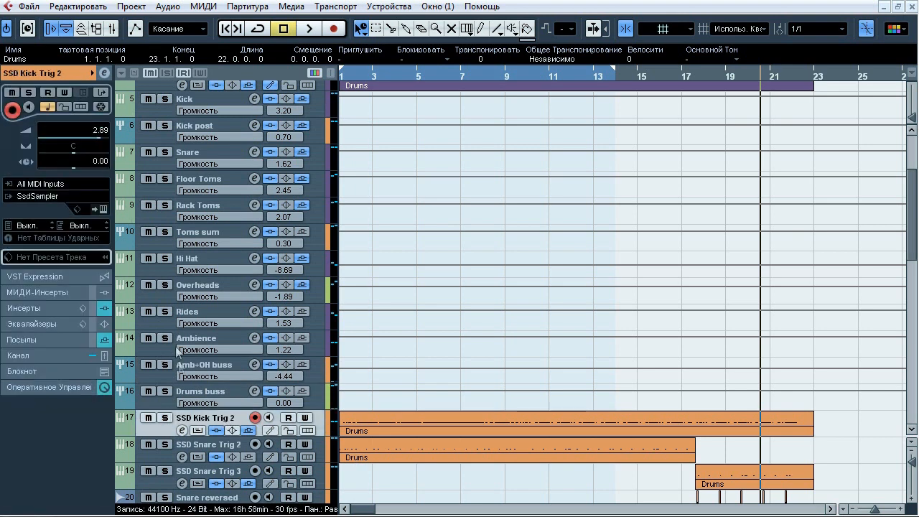
click(165, 418)
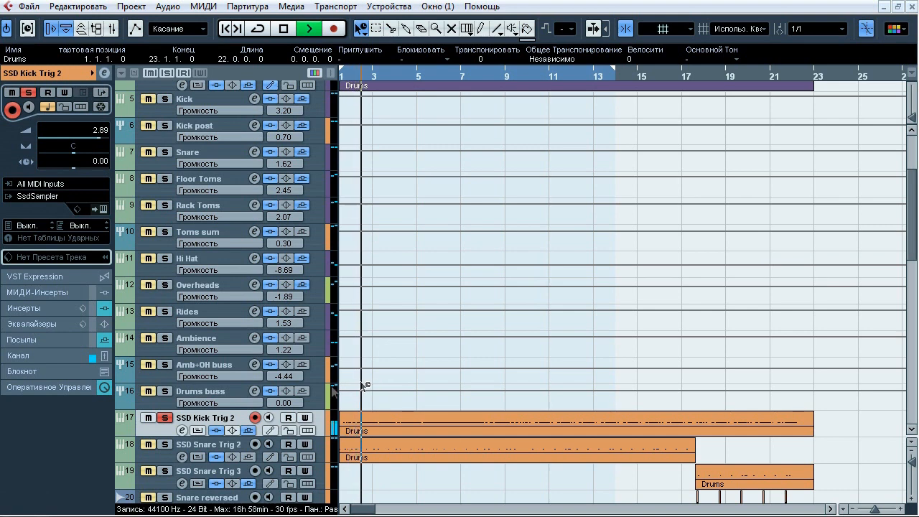
click(165, 418)
click(150, 418)
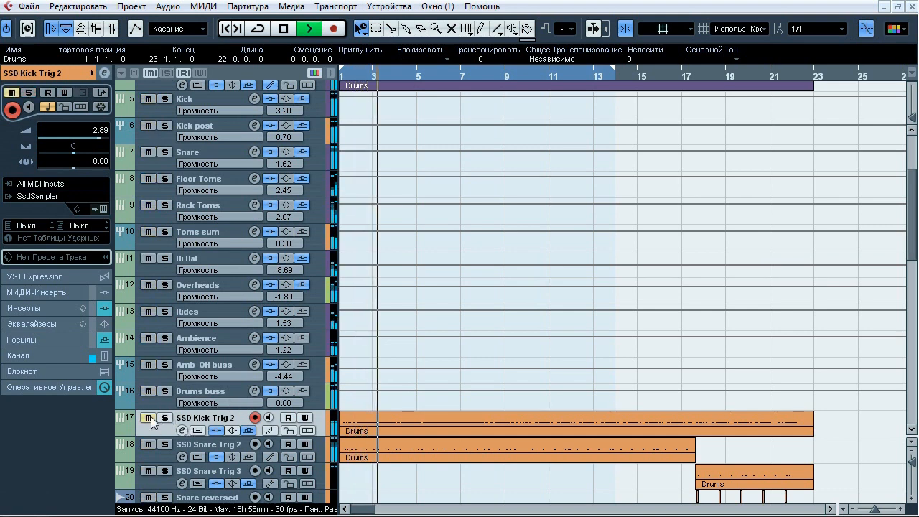
click(150, 419)
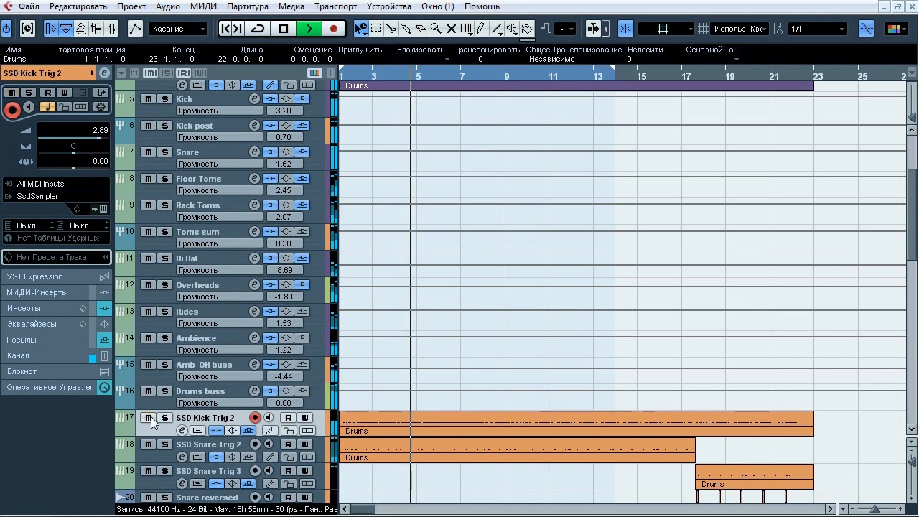
click(164, 418)
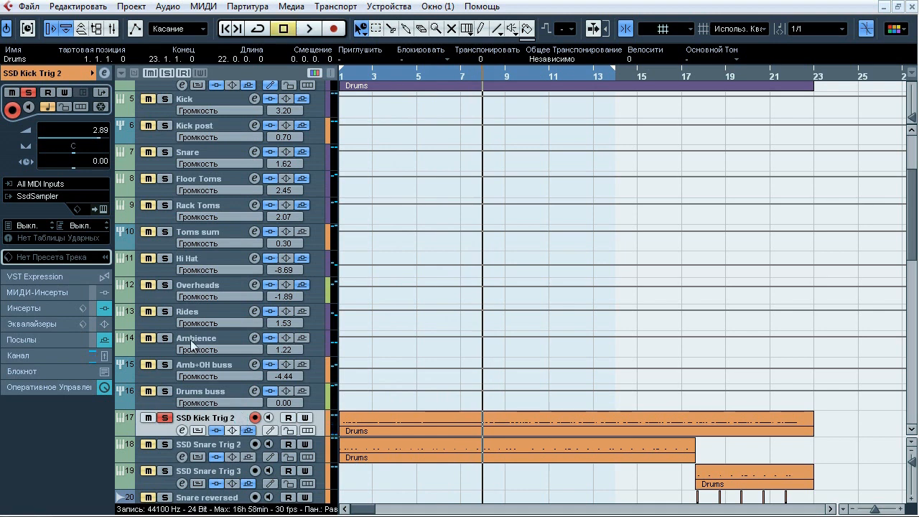
Open the SSD Kick Trig 2 track's SsdSampler instrument and locate Kick DW wS 22 among the SSD 4 Deluxe kicks.
click(106, 209)
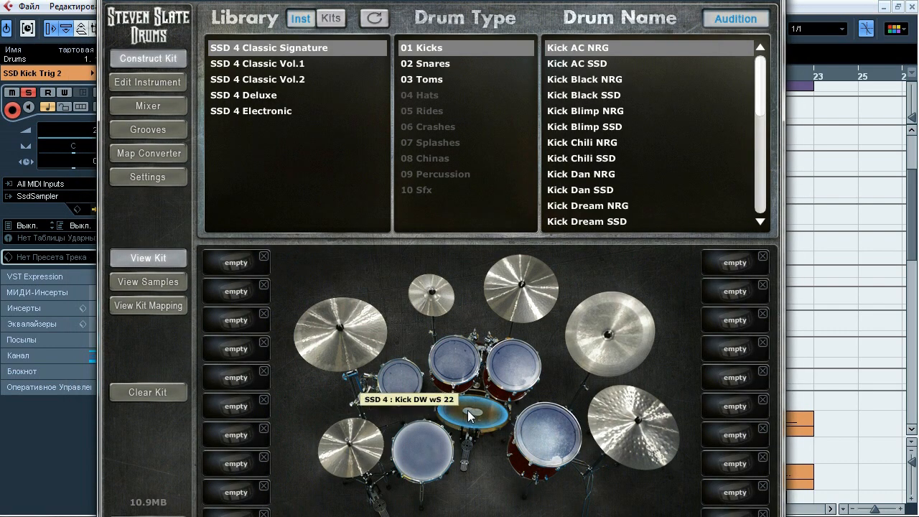
click(293, 95)
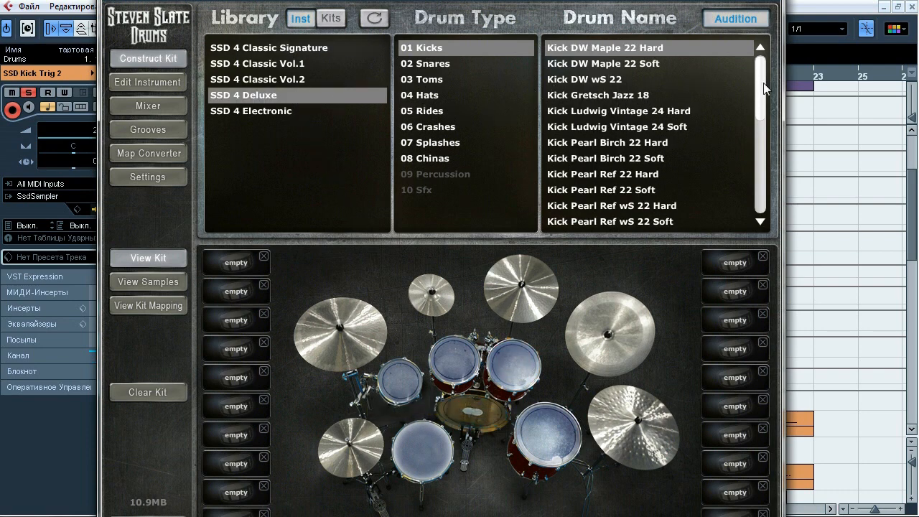
click(589, 78)
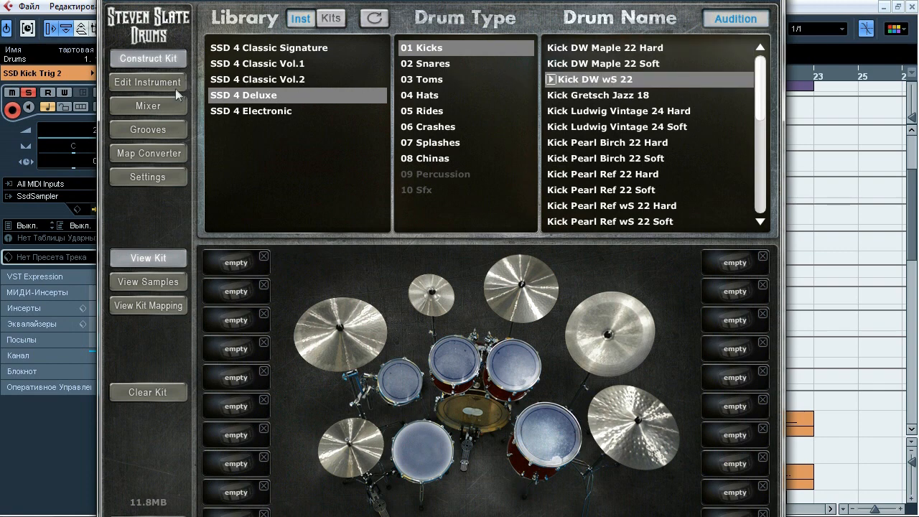
Review the kick's mixer channels, bleed levels and bleed routing in SsdSampler, and close the instrument.
click(150, 106)
scroll(322, 10, down, 1)
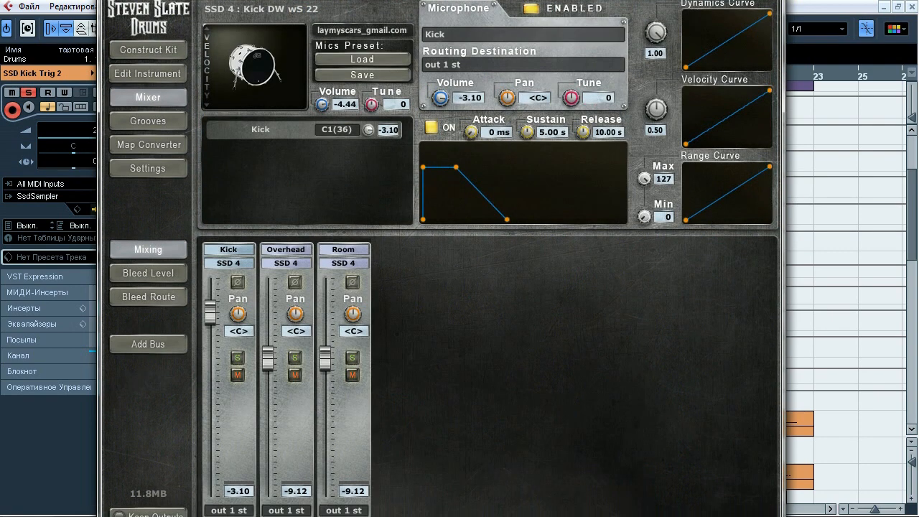
click(164, 276)
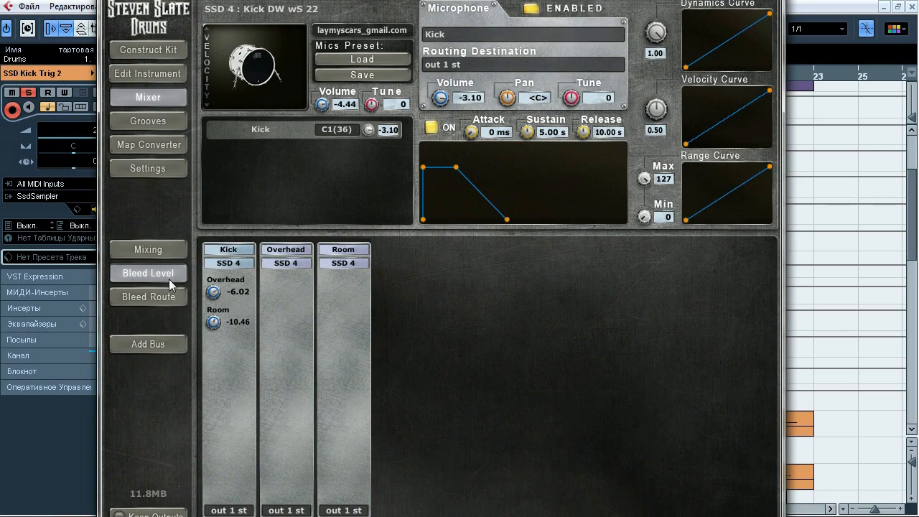
click(159, 298)
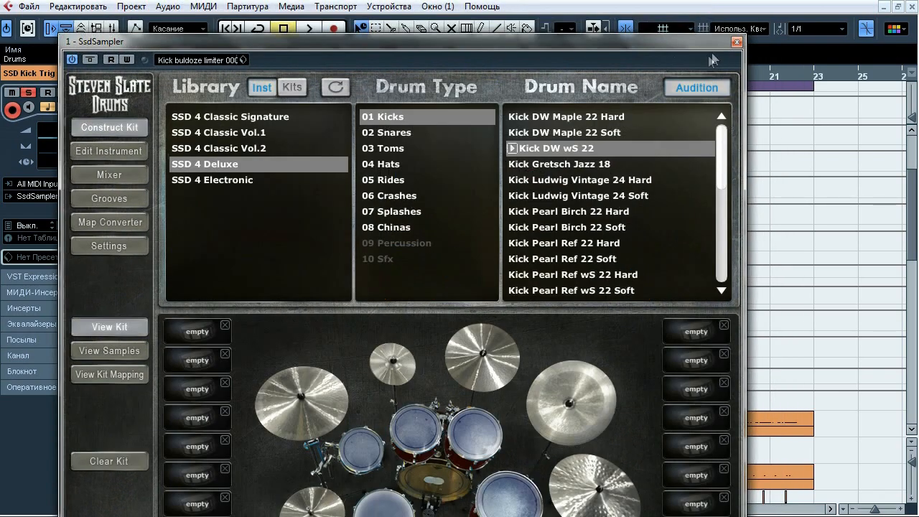
click(736, 43)
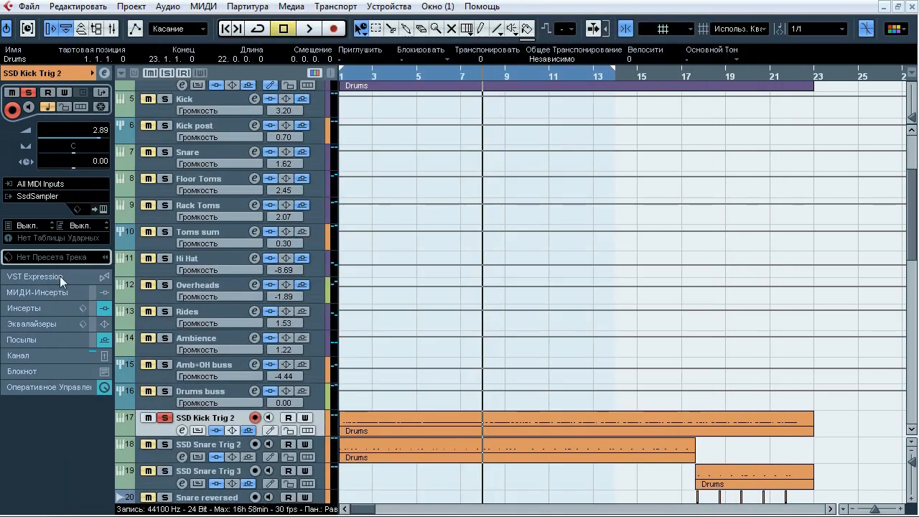
Open the FabFilter Pro-Q in the first insert slot of the SSD Kick Trig 2 track and start playback.
click(36, 307)
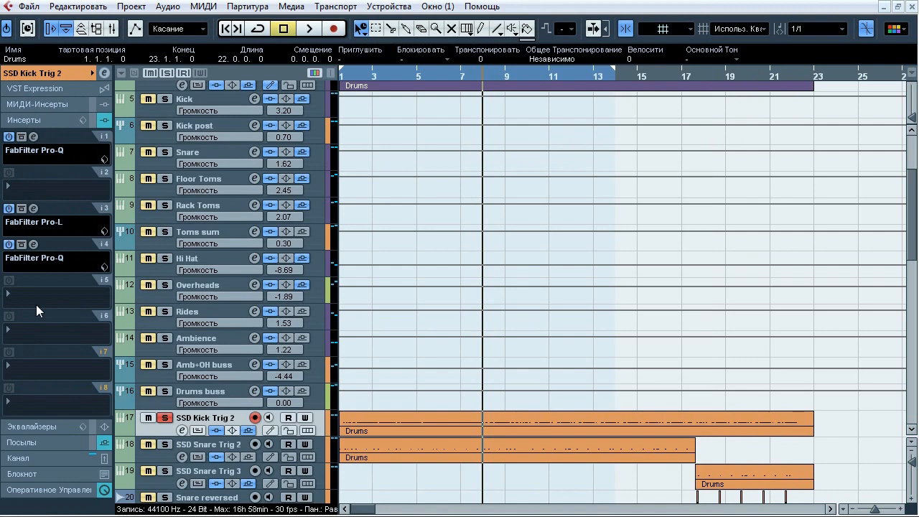
click(33, 137)
drag(345, 45, 347, 64)
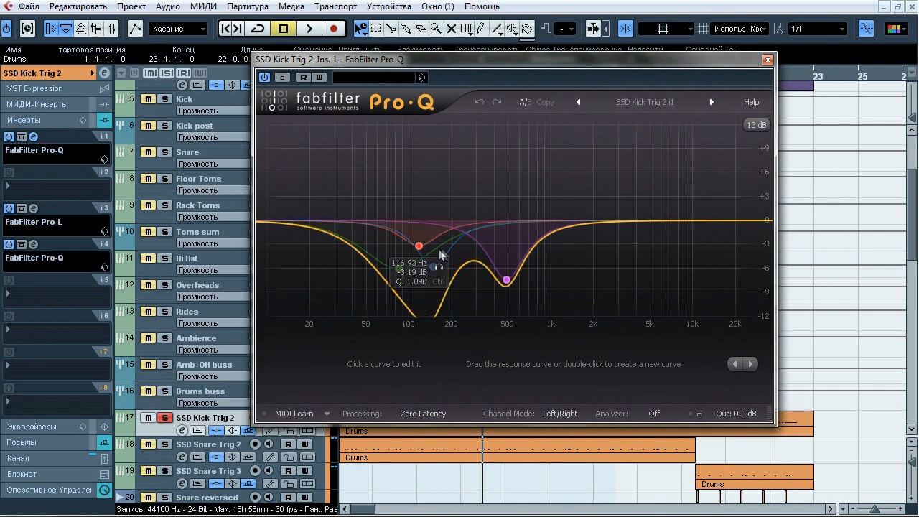
key(space)
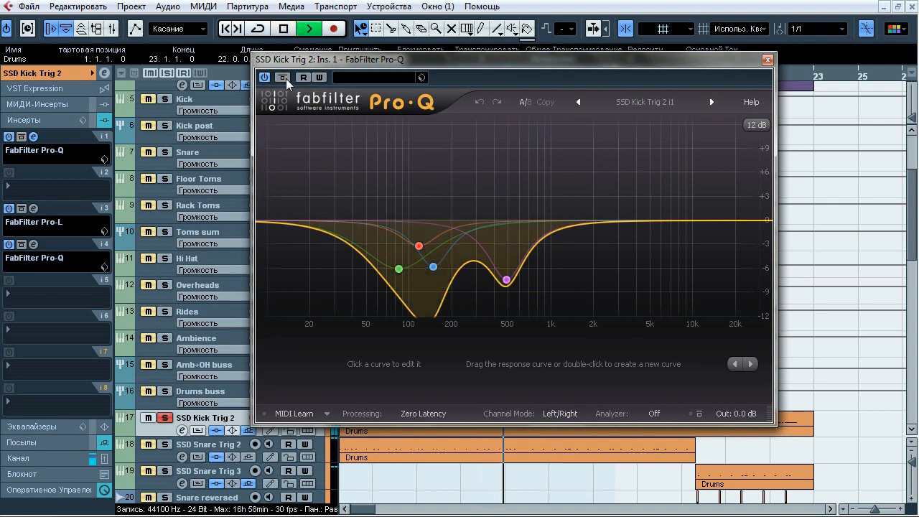
Audition each of the four EQ cut bands of the kick's first Pro-Q in solo, and close the plug-in.
click(420, 292)
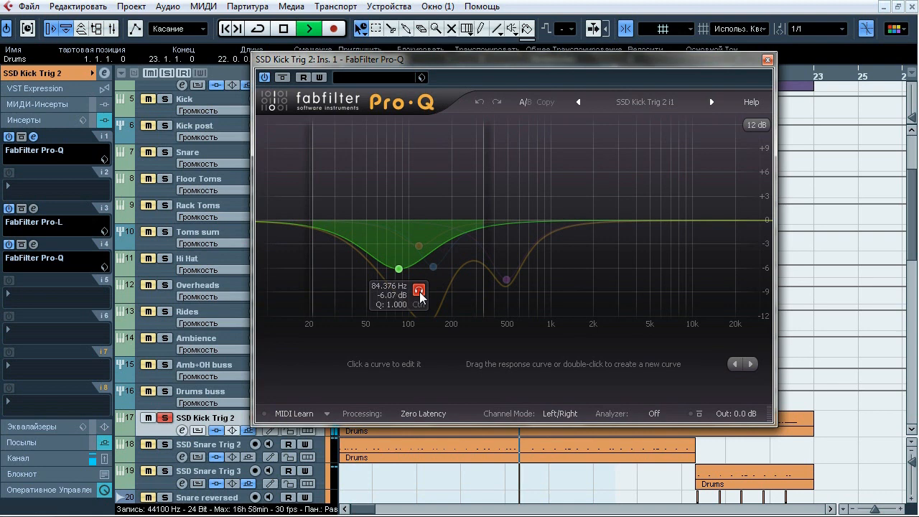
click(438, 268)
click(439, 268)
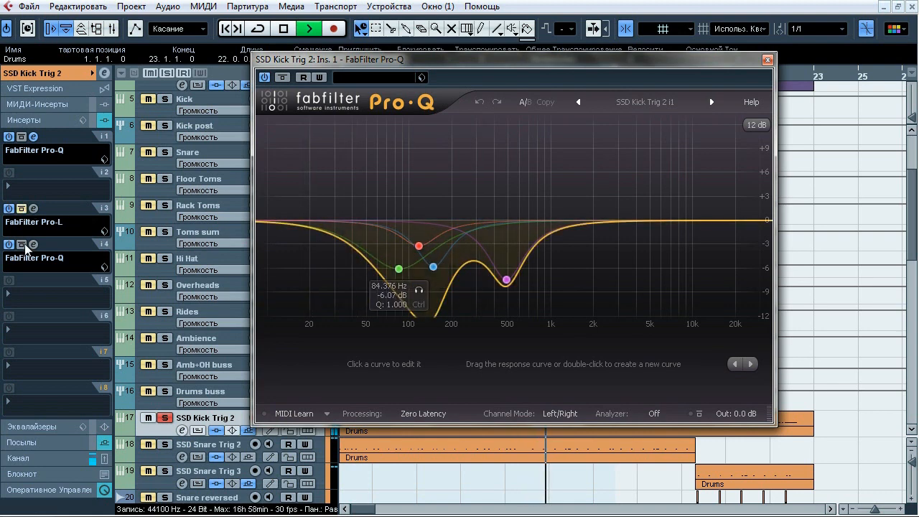
click(439, 269)
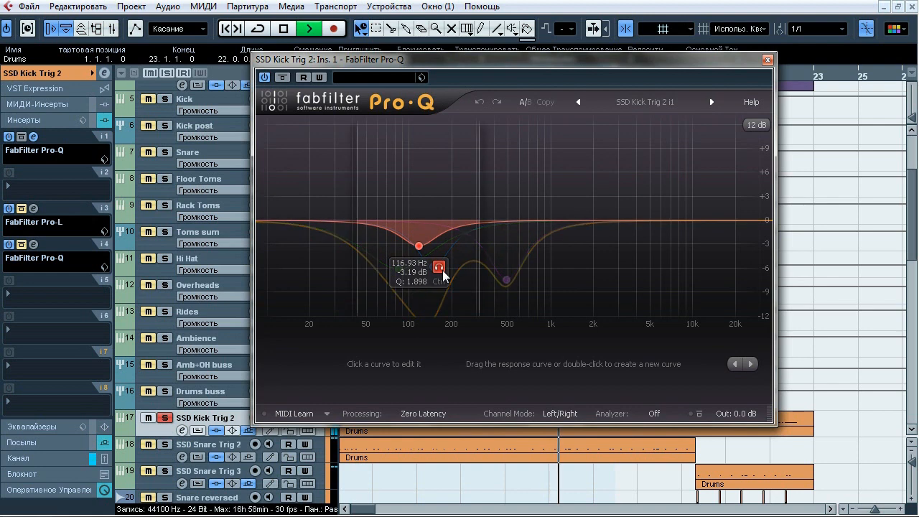
click(439, 269)
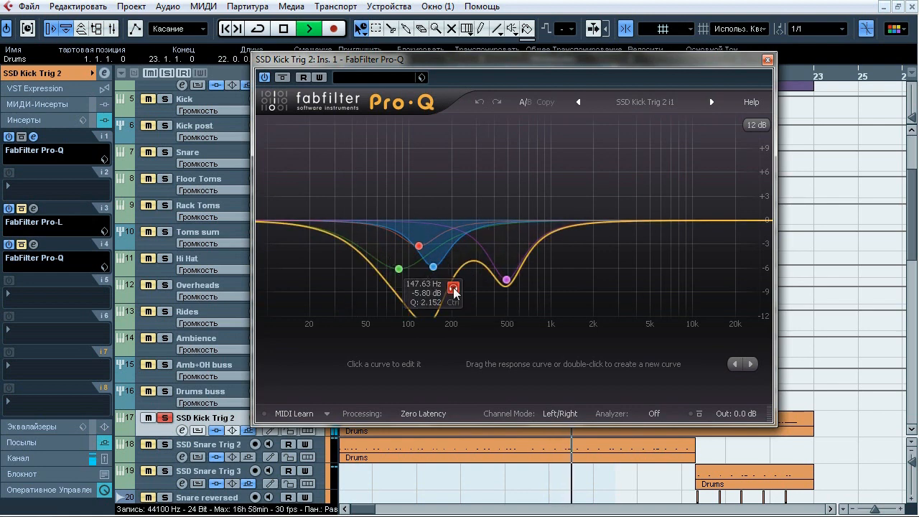
click(453, 288)
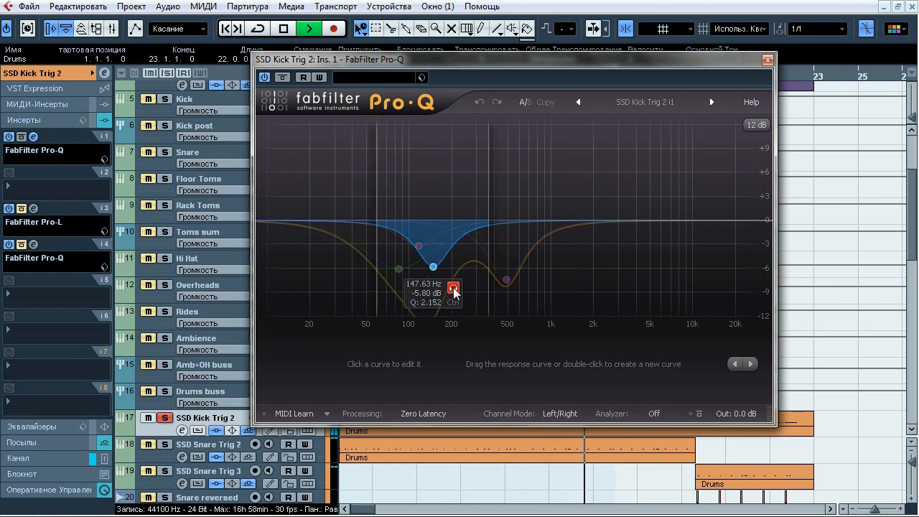
click(454, 289)
click(526, 302)
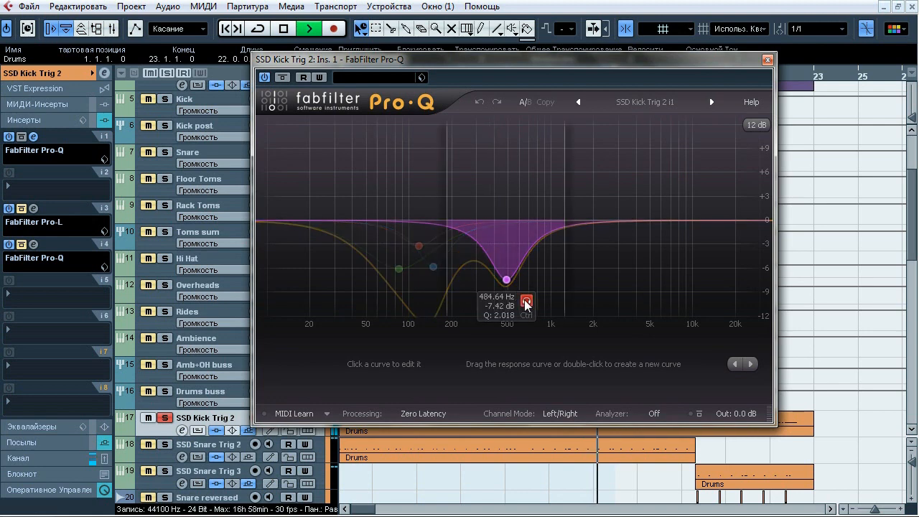
click(526, 302)
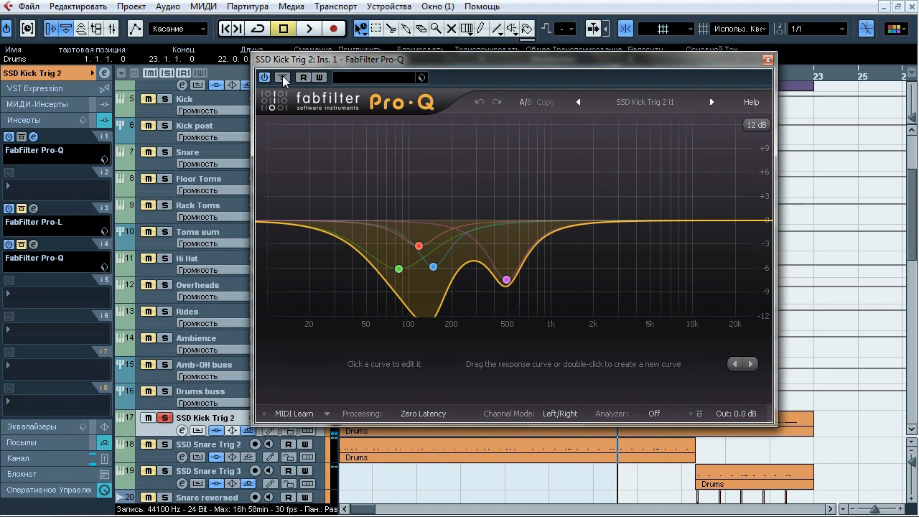
click(768, 60)
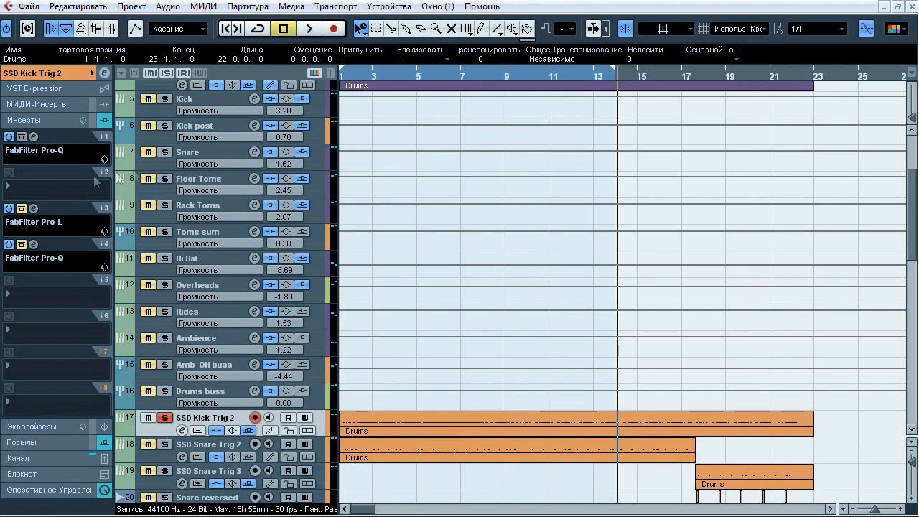
Open the FabFilter Pro-L in the kick track's third insert and compare the playing kick with the limiter bypassed and active.
click(33, 208)
drag(411, 116, 353, 89)
key(space)
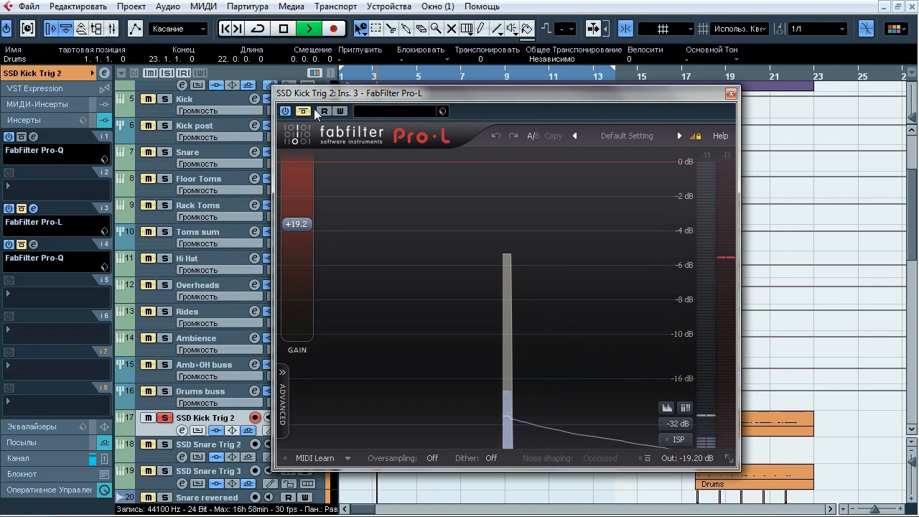
click(303, 111)
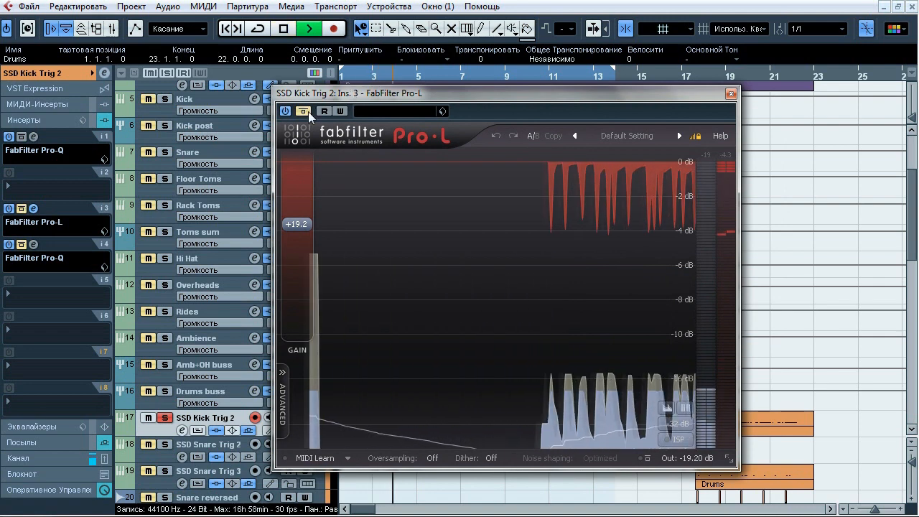
click(303, 111)
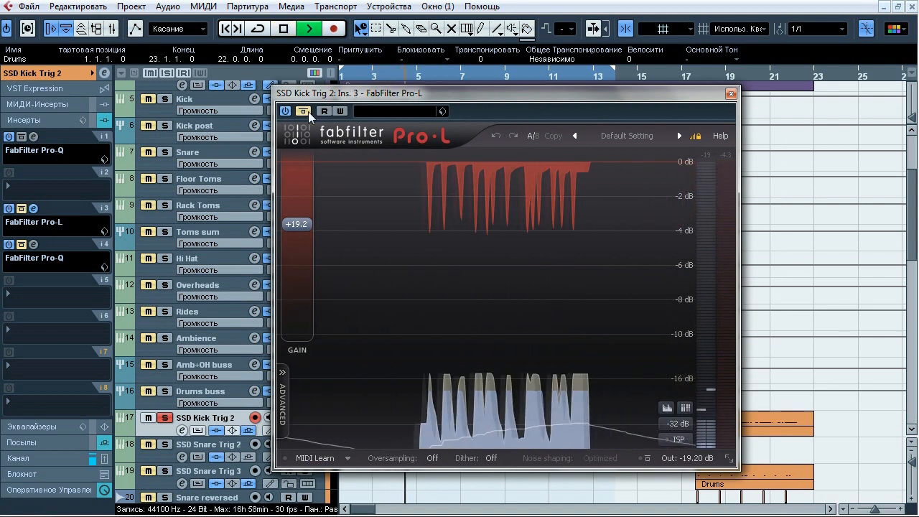
Reveal the Pro-L's advanced limiter settings, stop playback and close the plug-in.
click(284, 392)
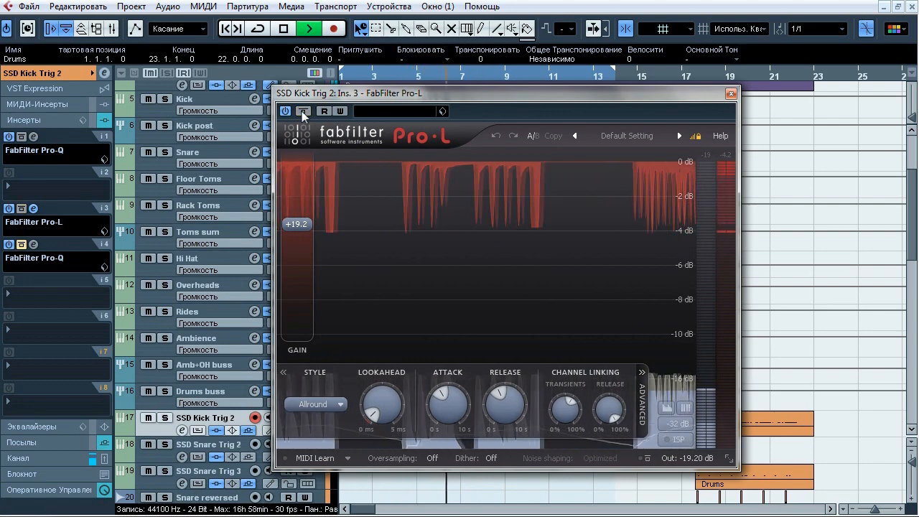
key(space)
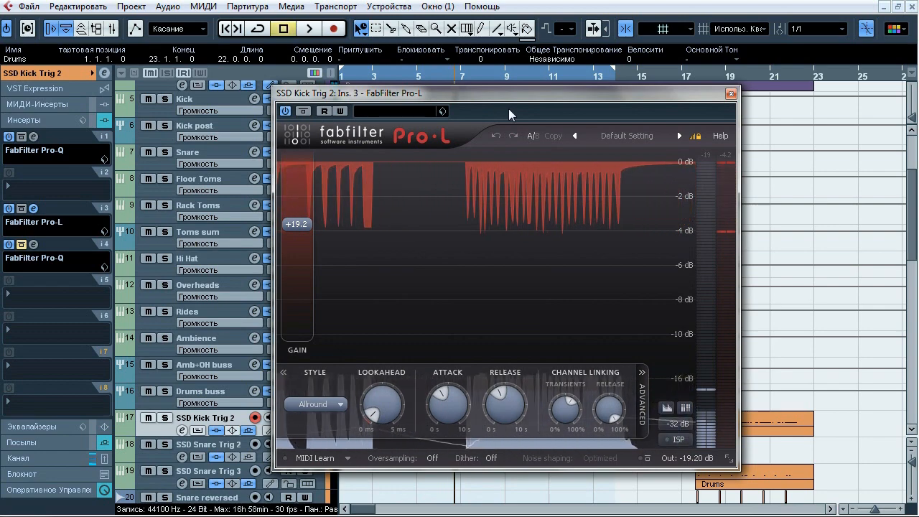
click(731, 93)
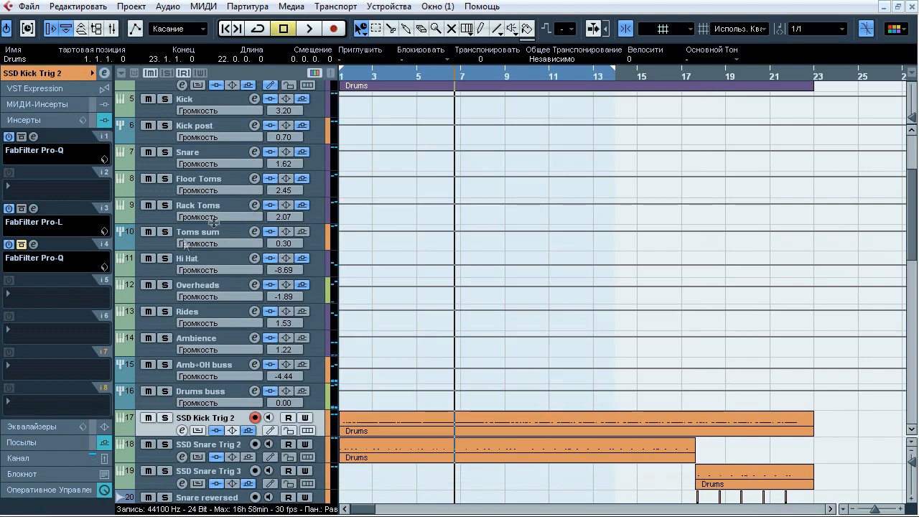
Open the kick track's fourth-insert Pro-Q and audition its low-frequency cut and boost bands during soloed playback, and close it.
click(33, 244)
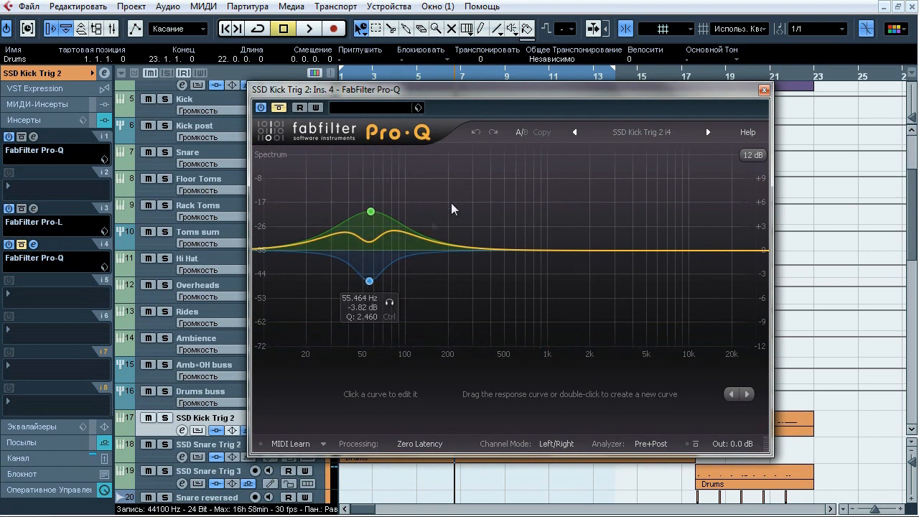
key(space)
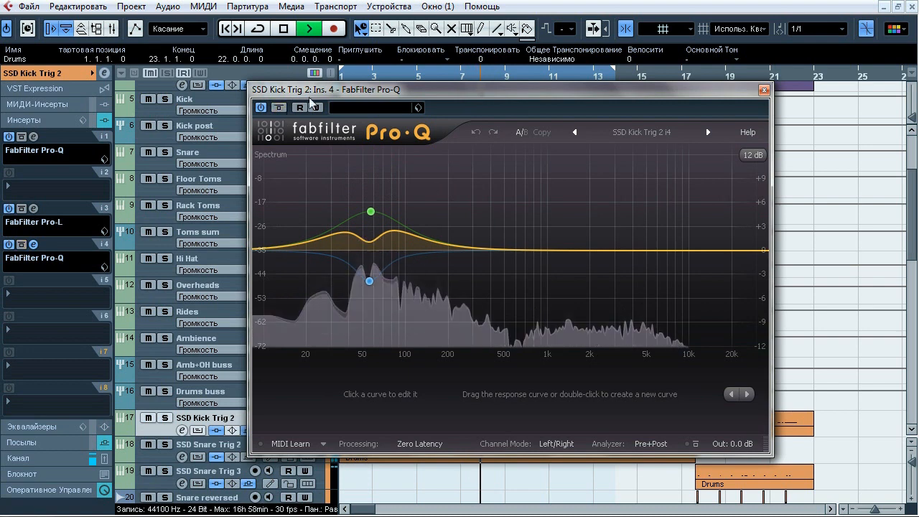
click(389, 302)
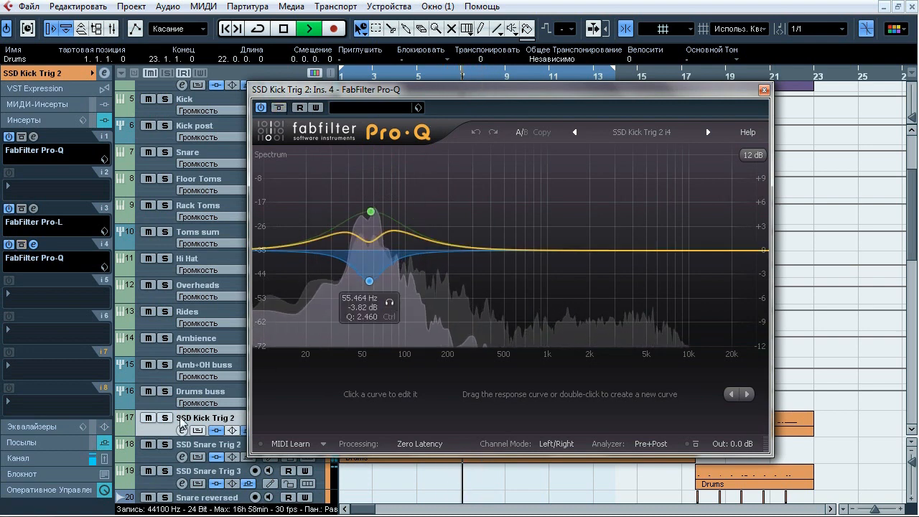
key(s)
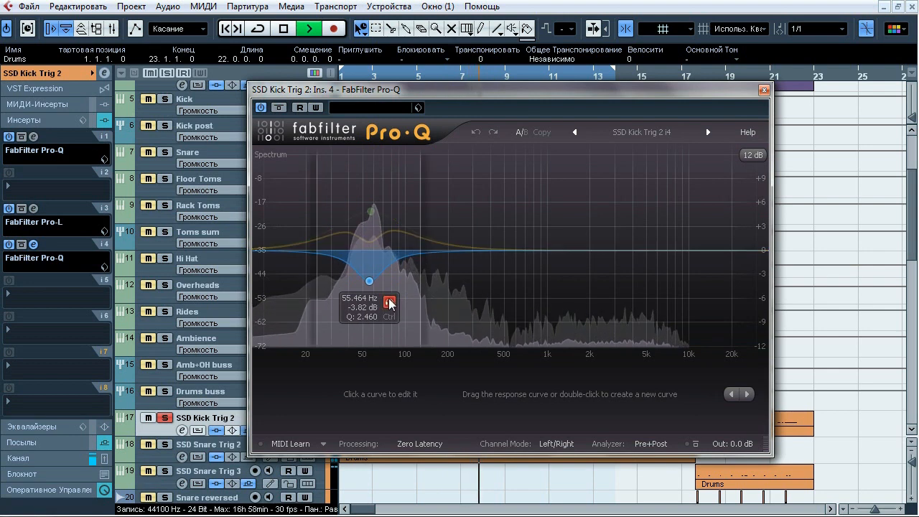
click(391, 181)
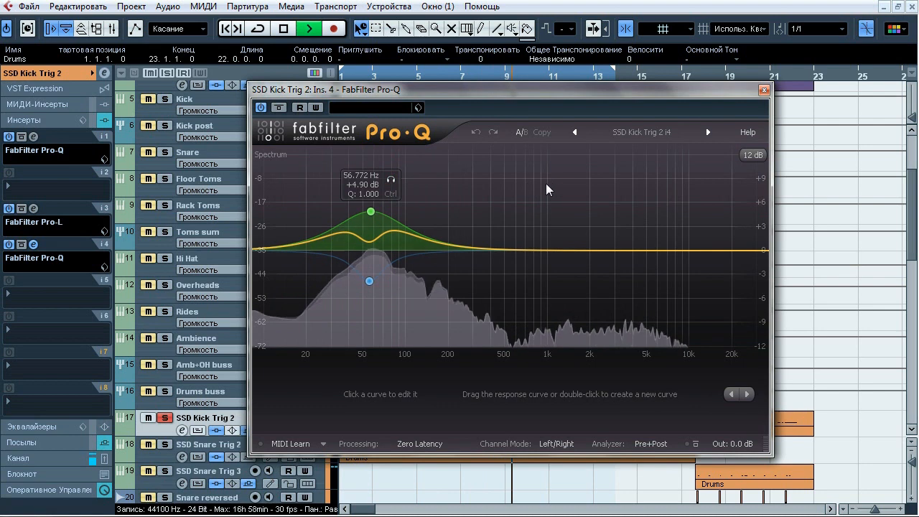
key(space)
key(Escape)
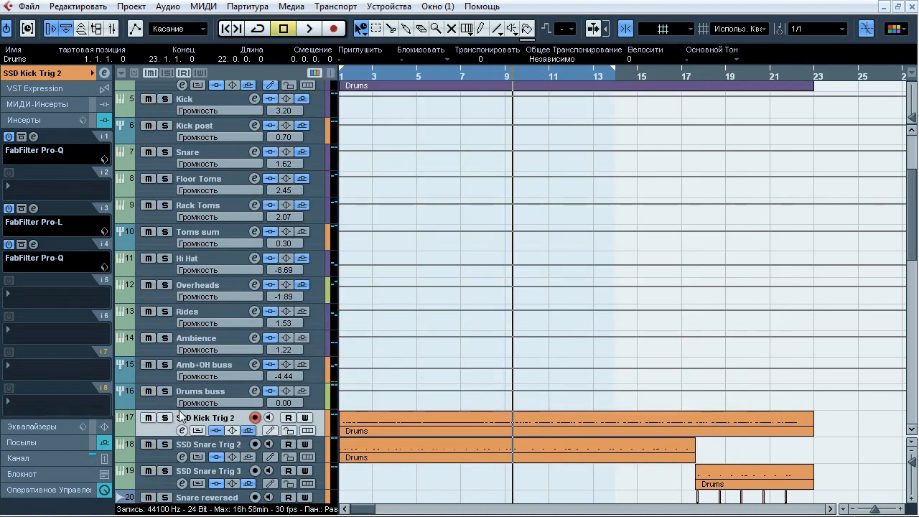
Play SSD Snare Trig 2 from the project start in solo, and compare the full drum mix with the track muted and unmuted.
click(227, 449)
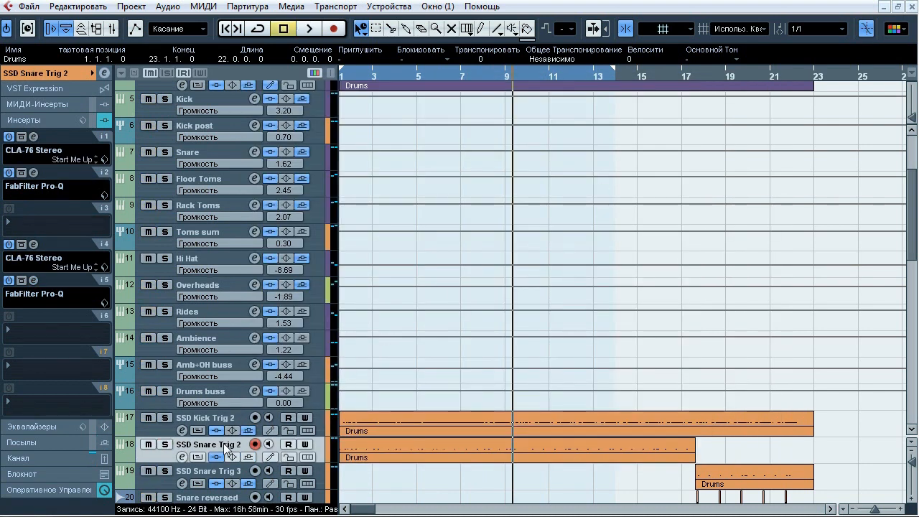
key(Home)
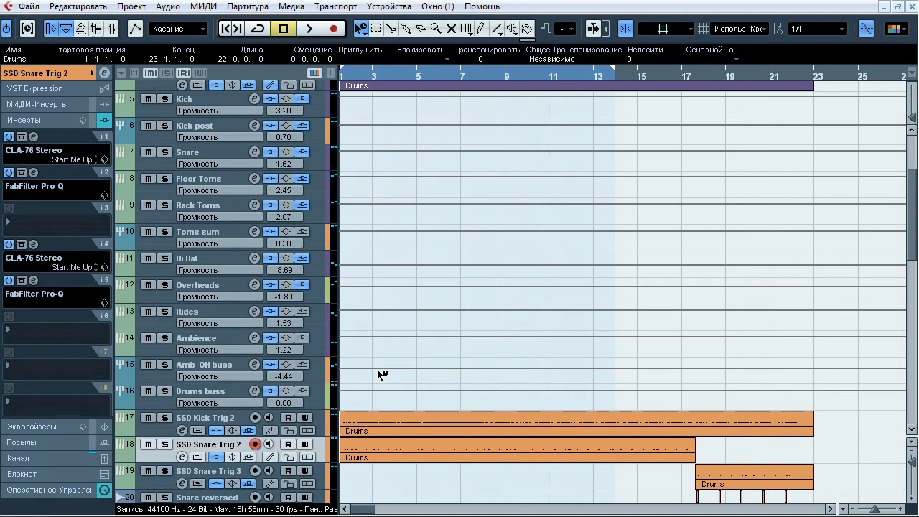
key(space)
click(165, 445)
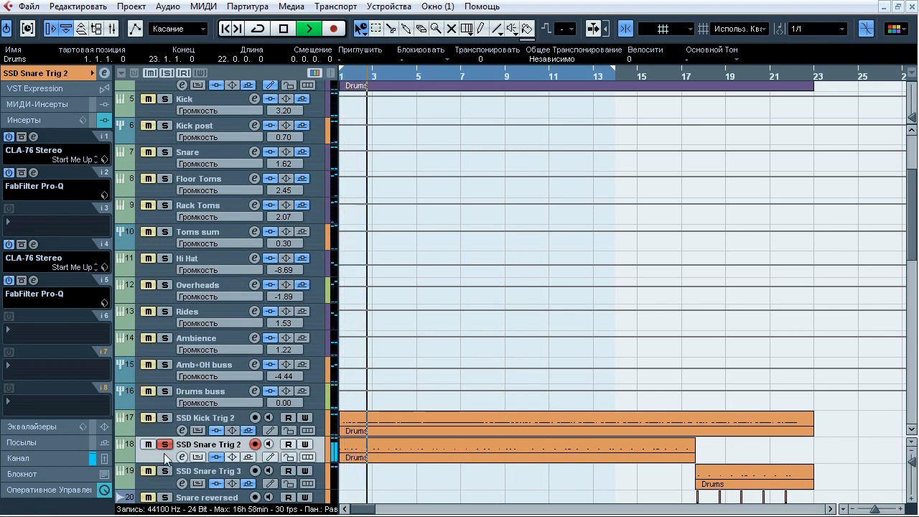
click(165, 446)
click(149, 445)
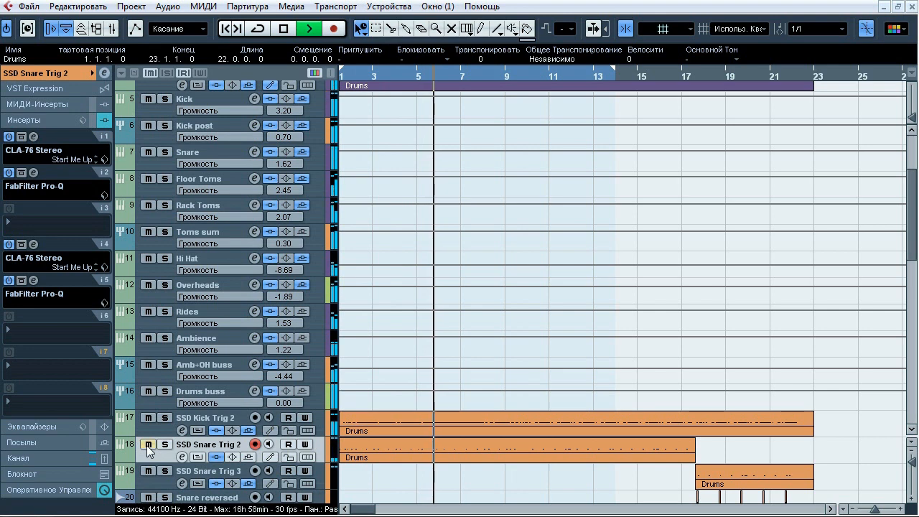
click(149, 446)
Solo SSD Snare Trig 2, compare its sound with all inserts bypassed and active, and stop playback.
click(165, 445)
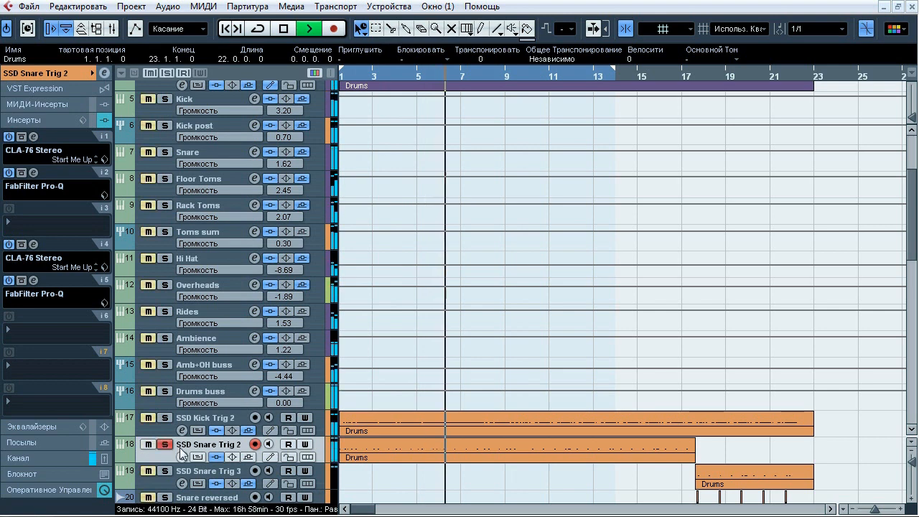
click(218, 457)
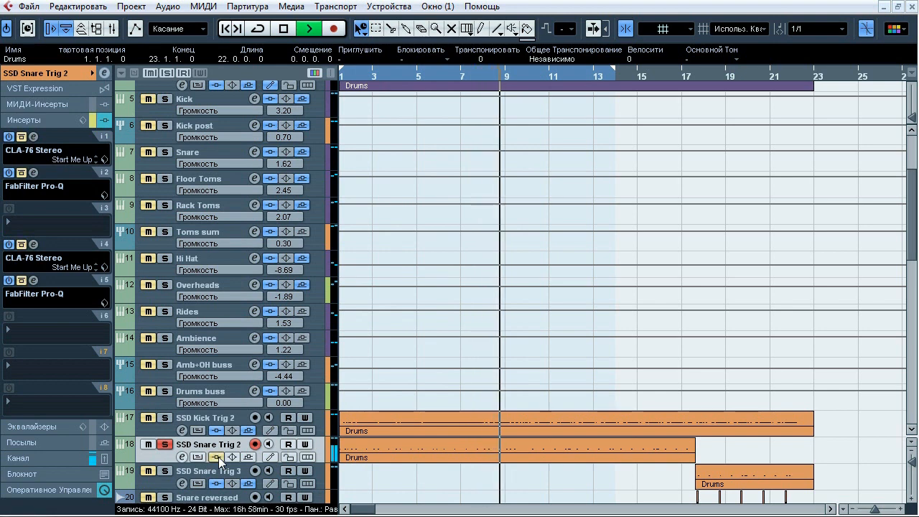
click(218, 457)
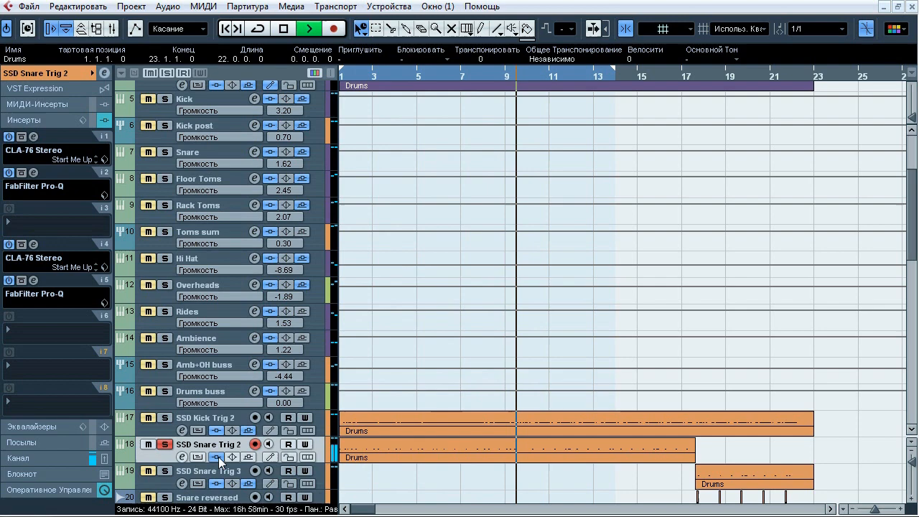
key(space)
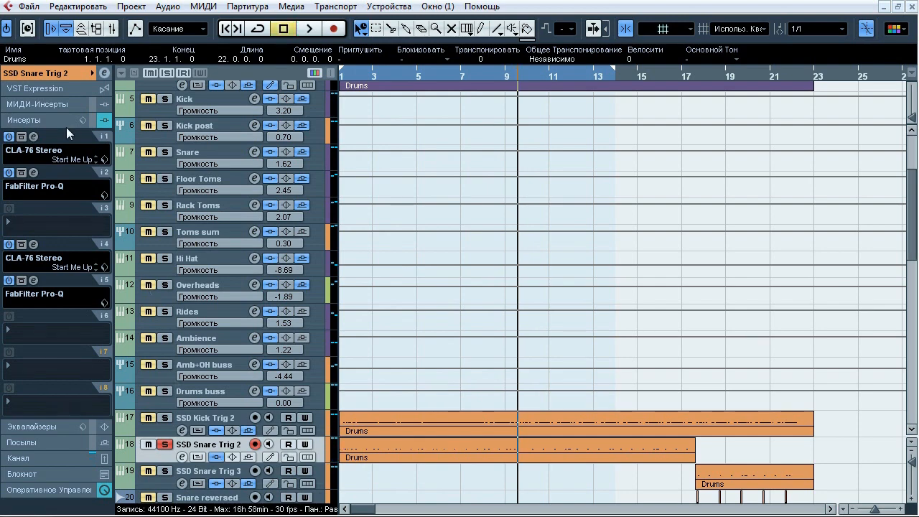
Open the first-insert CLA-76 on SSD Snare Trig 2, compare it bypassed and active during playback with the other inserts bypassed, and close it.
click(38, 138)
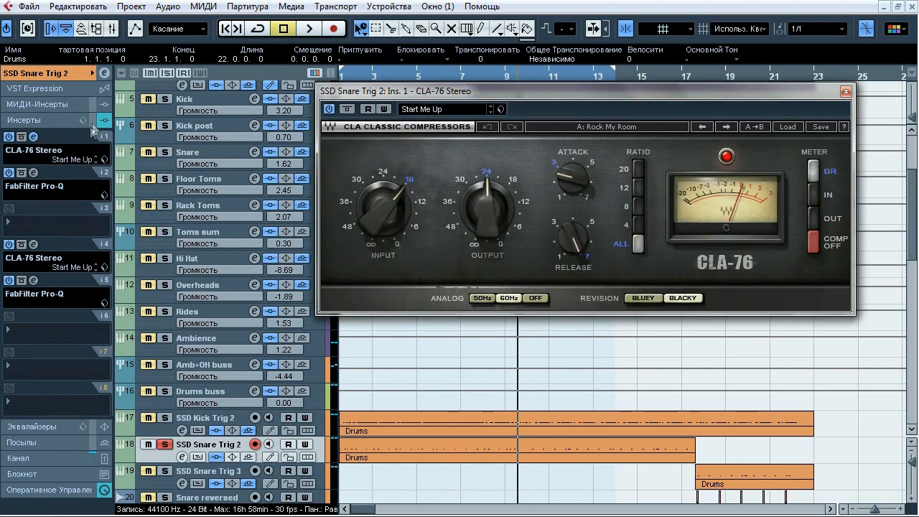
drag(486, 99, 452, 108)
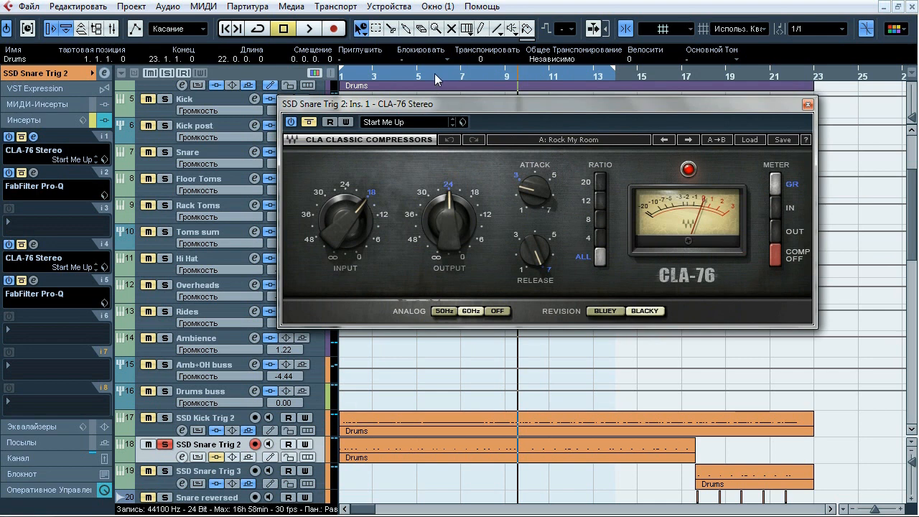
key(space)
click(309, 123)
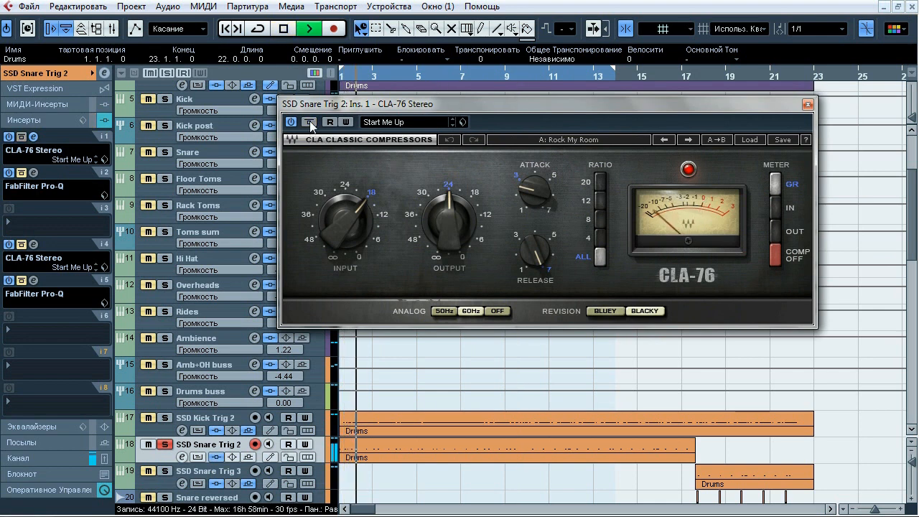
click(309, 123)
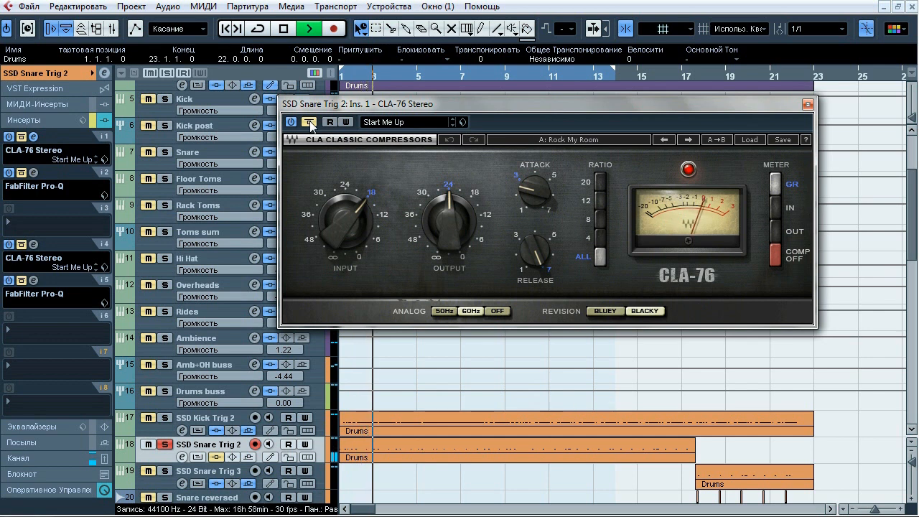
click(309, 123)
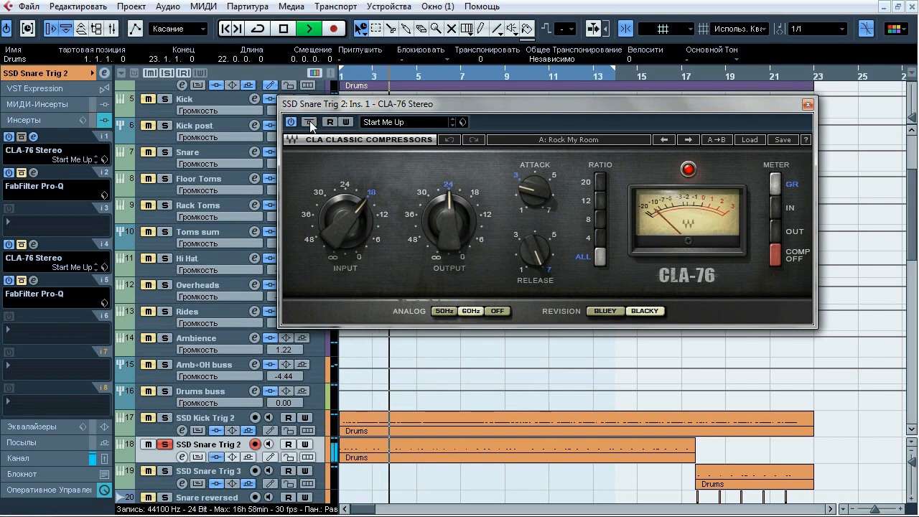
click(310, 123)
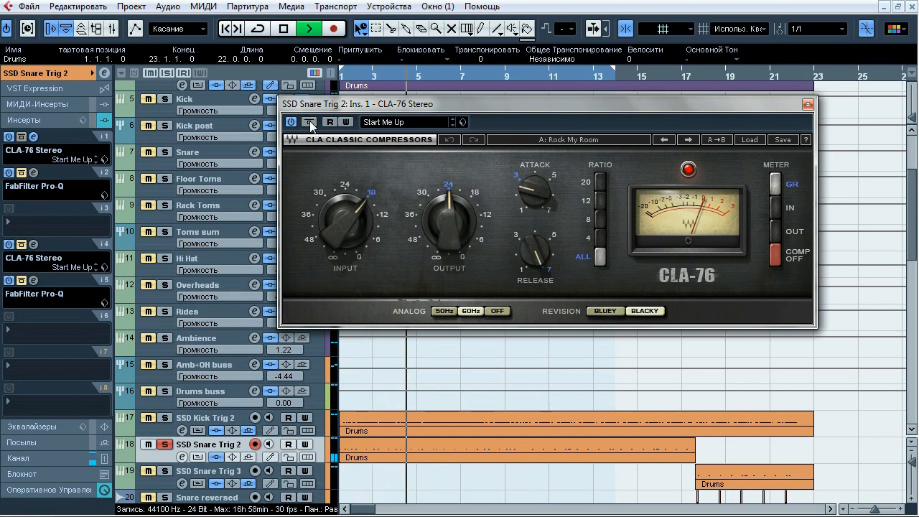
key(space)
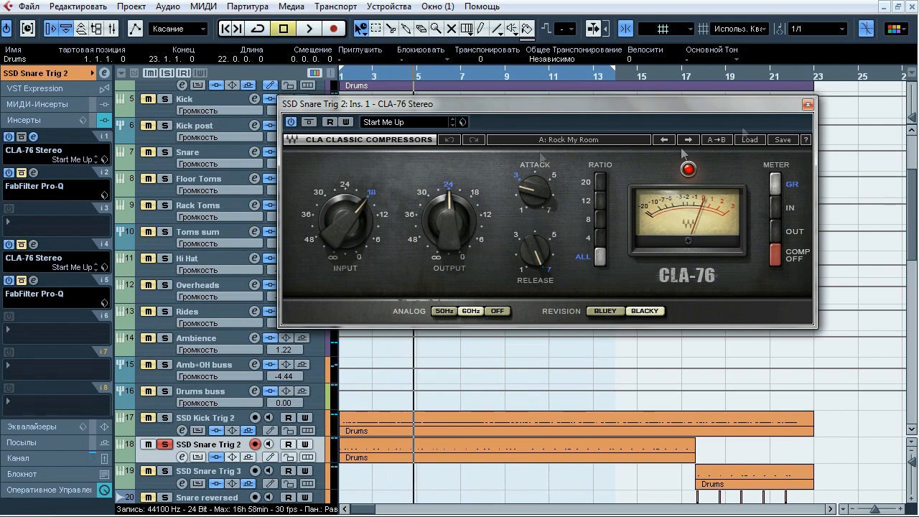
click(808, 105)
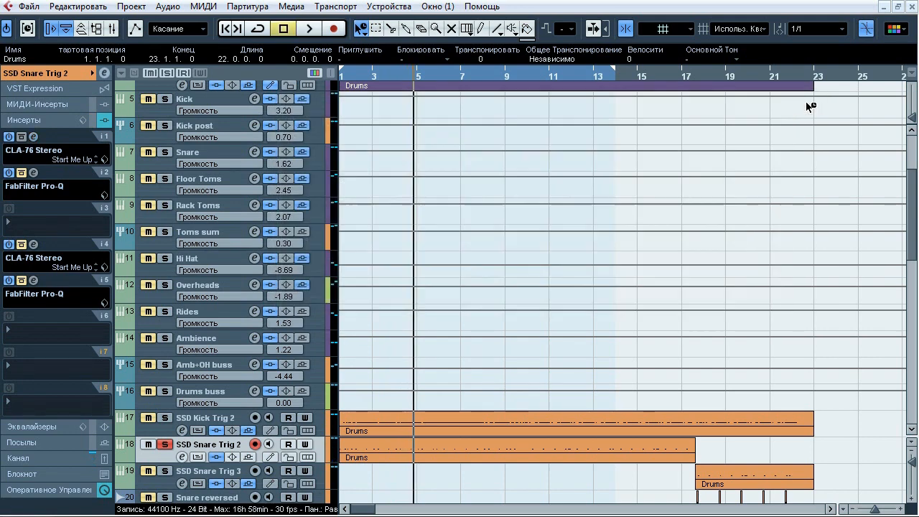
Open the second-insert Pro-Q, audition its two midrange cut bands during soloed playback, close it and return to the project start.
click(33, 174)
drag(485, 66, 410, 82)
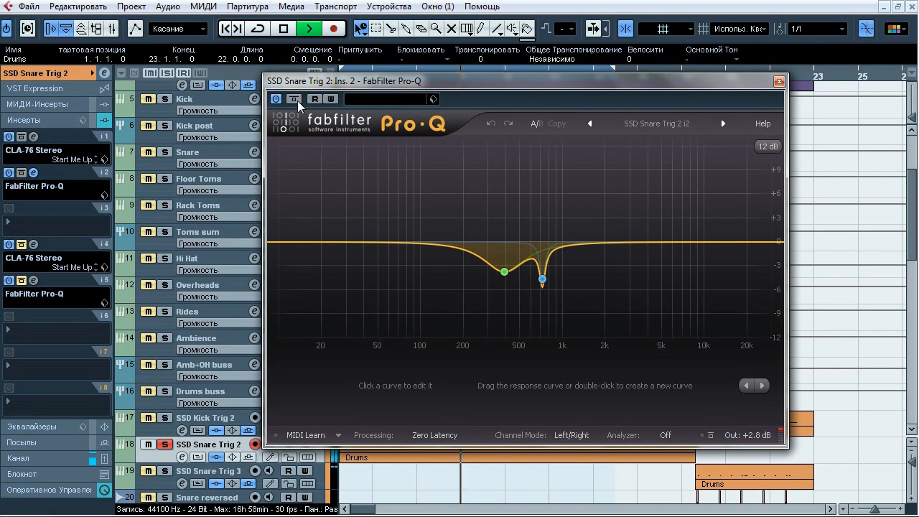
mouse_move(525, 294)
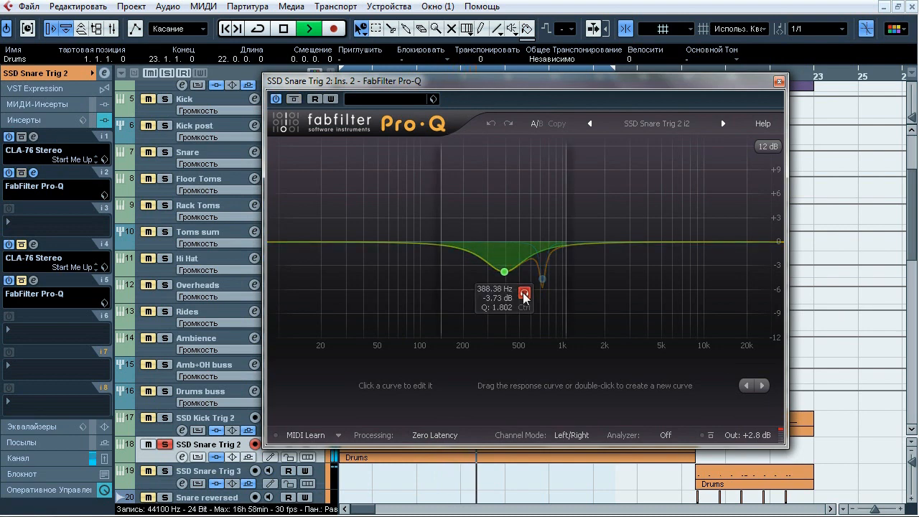
mouse_move(563, 300)
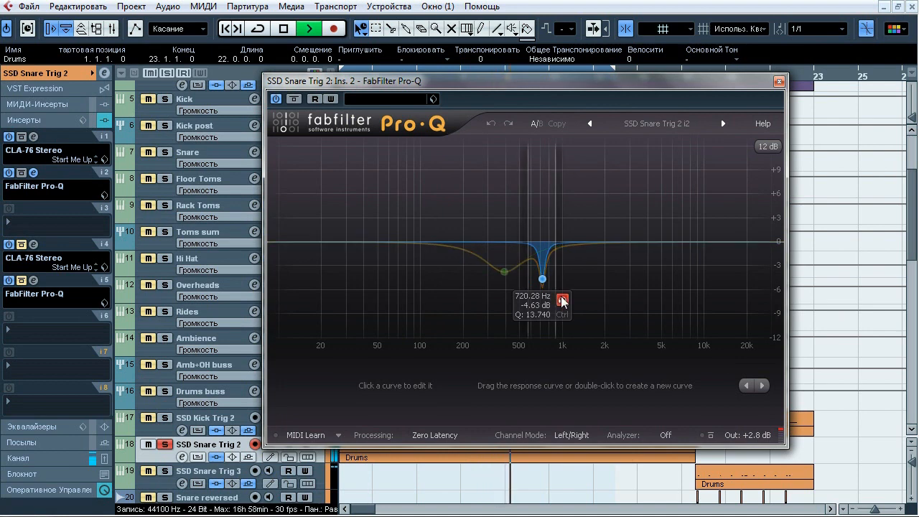
mouse_move(749, 437)
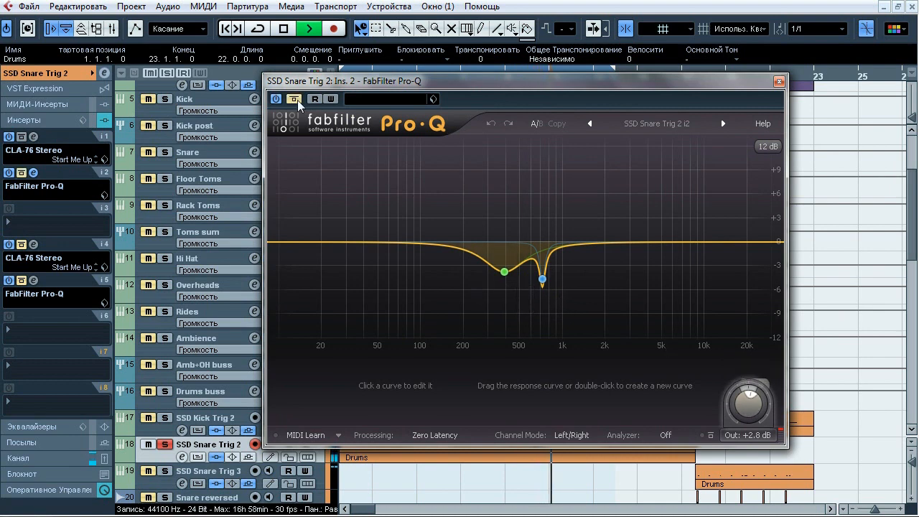
click(780, 84)
key(space)
key(Home)
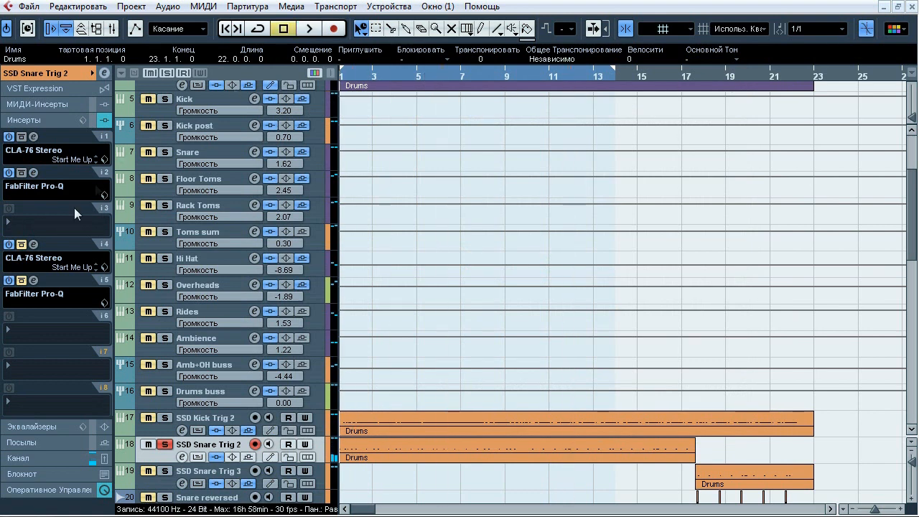
Open the fourth-insert CLA-76, take it out of bypass, play the soloed snare through it, and close it.
click(34, 245)
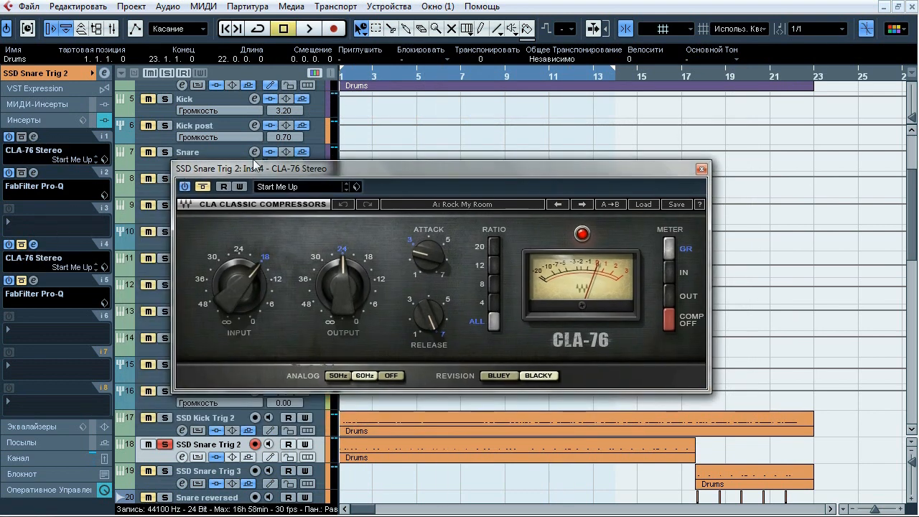
drag(271, 170, 298, 155)
click(234, 174)
key(space)
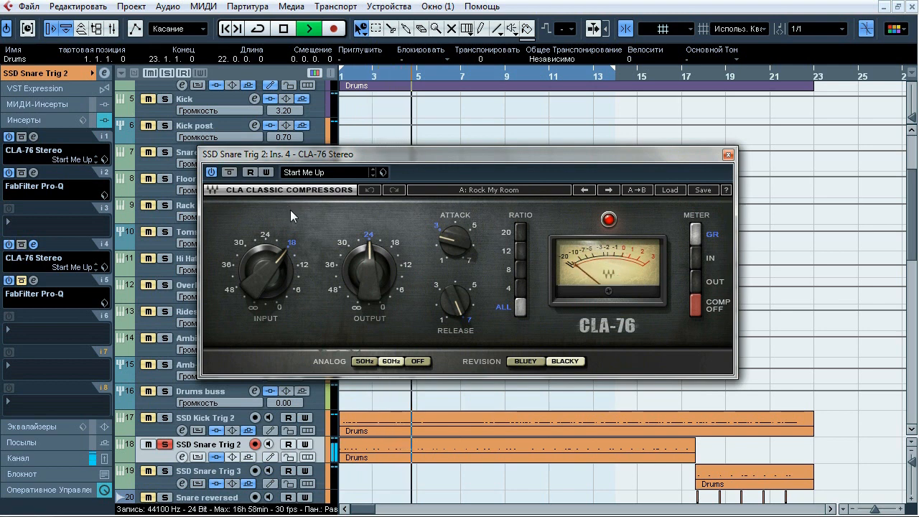
click(726, 156)
Open the fifth-insert Pro-Q and audition each of its four narrow midrange cut bands in isolation during soloed playback.
click(33, 280)
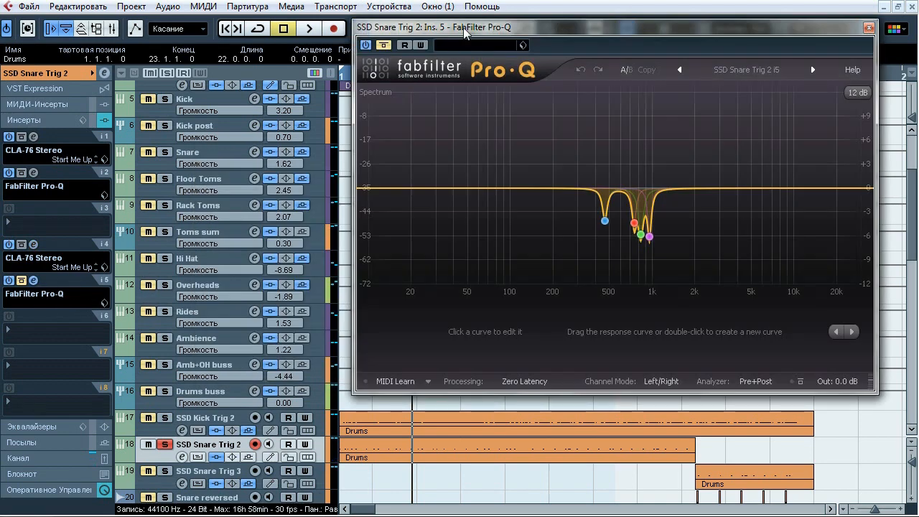
drag(457, 23, 307, 84)
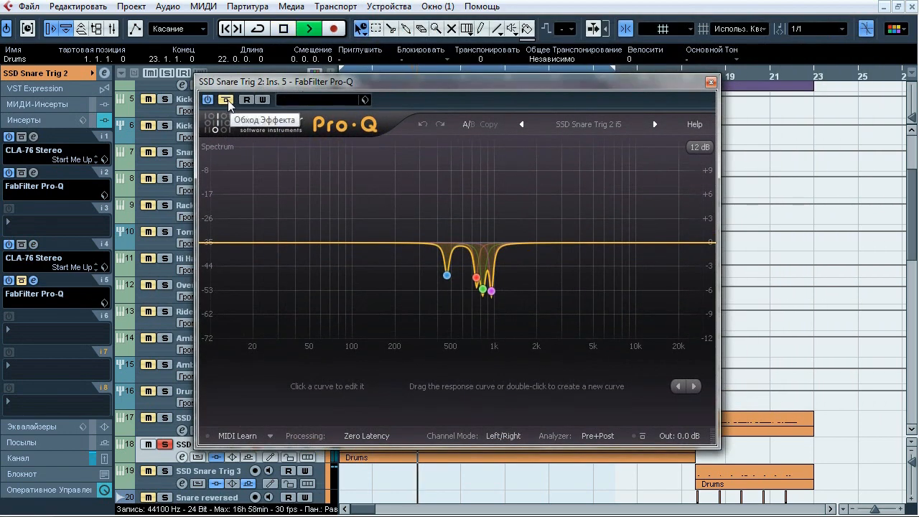
mouse_move(463, 298)
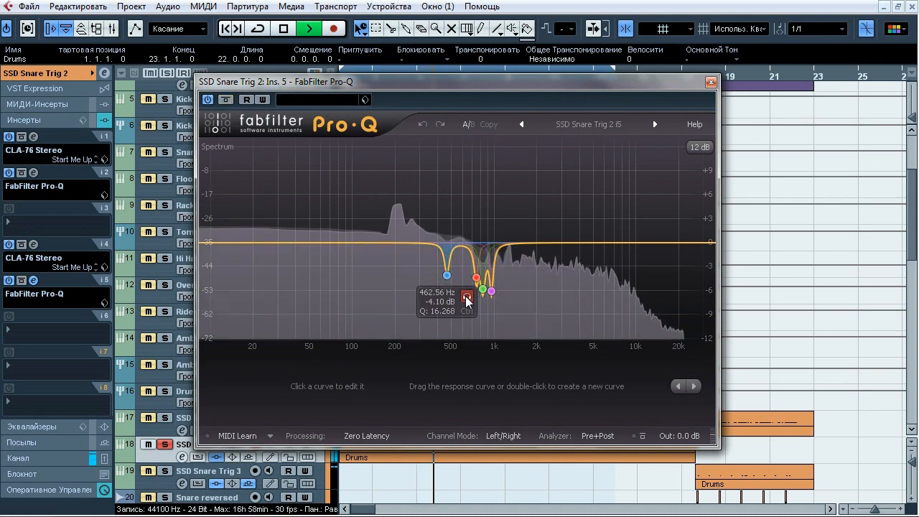
drag(467, 297, 475, 284)
click(496, 300)
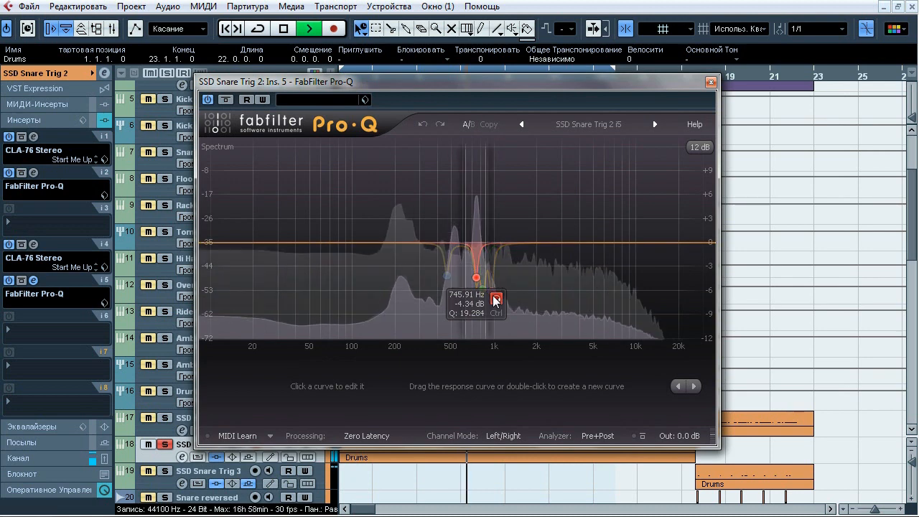
click(496, 300)
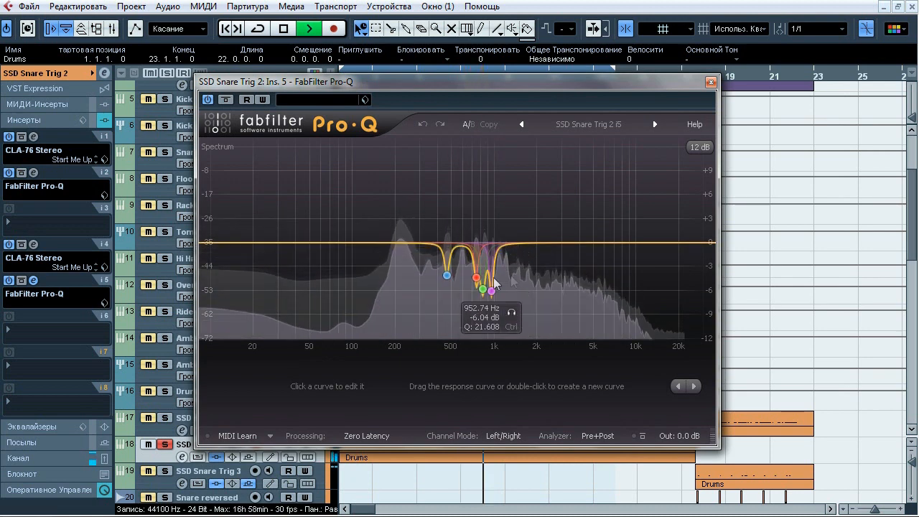
click(503, 311)
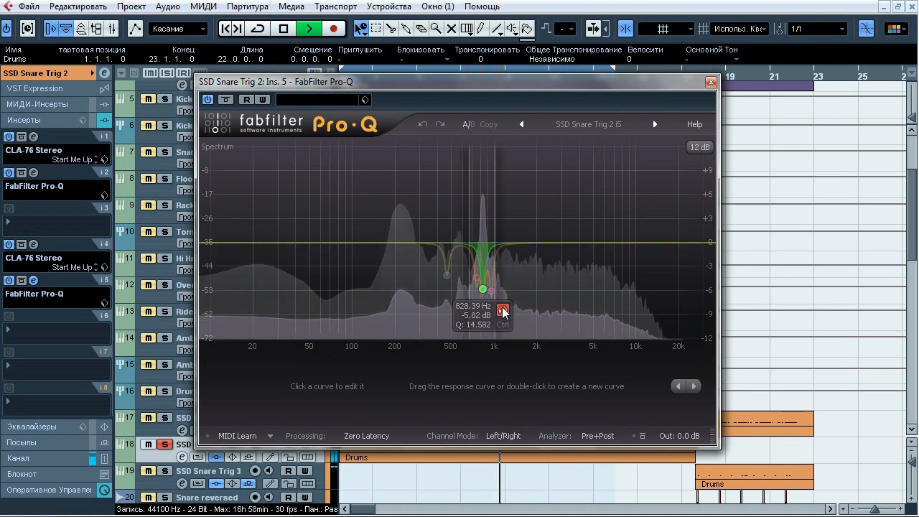
click(502, 311)
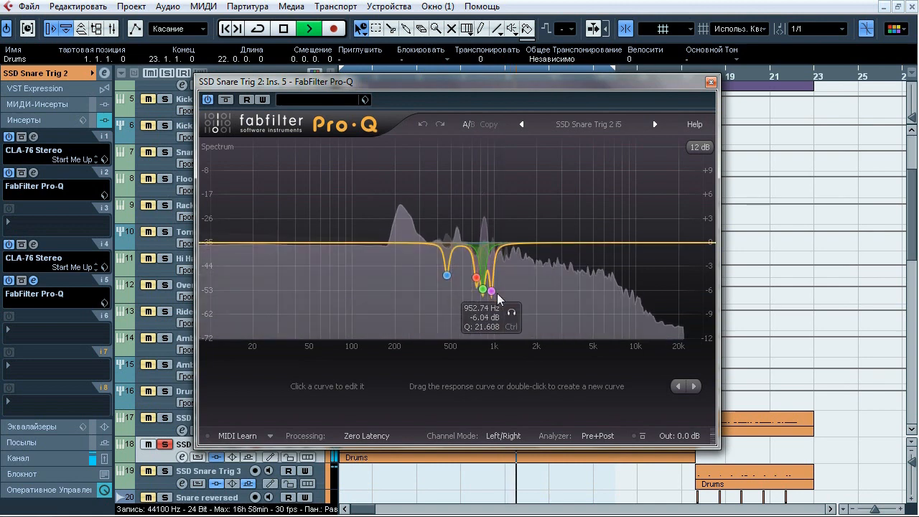
click(511, 314)
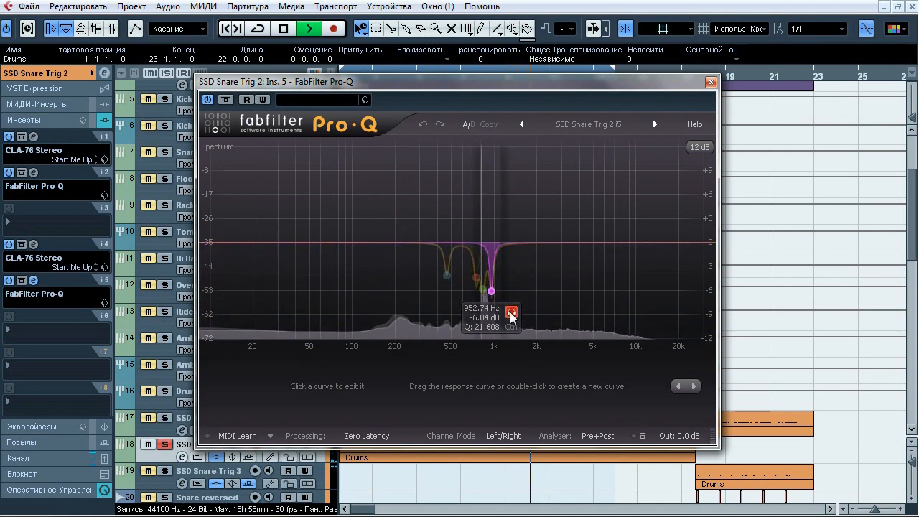
click(510, 314)
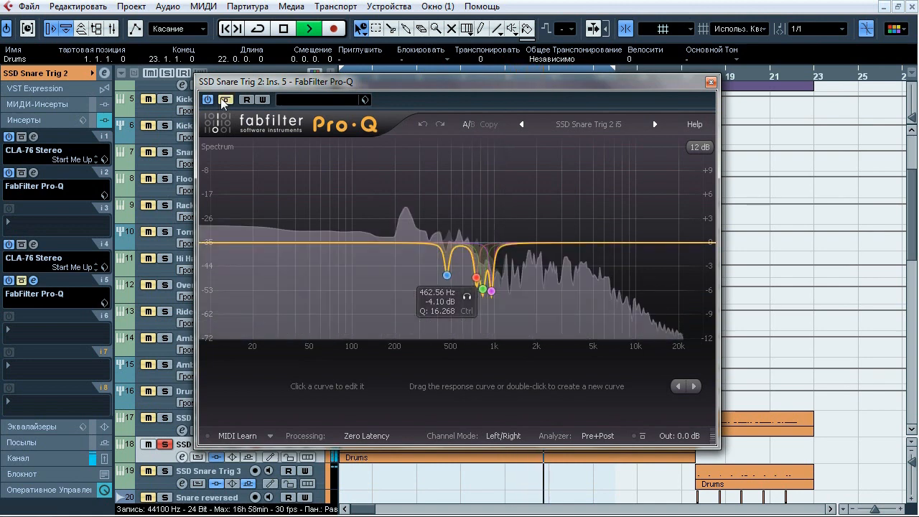
Compare the fifth-insert Pro-Q bypassed and active within the full drum mix, leave it active, stop playback and close it.
drag(374, 81, 388, 115)
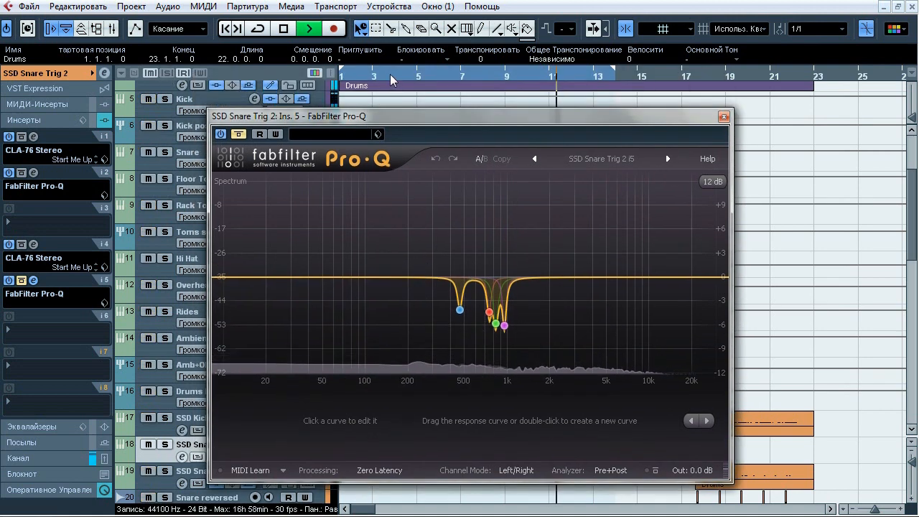
click(239, 134)
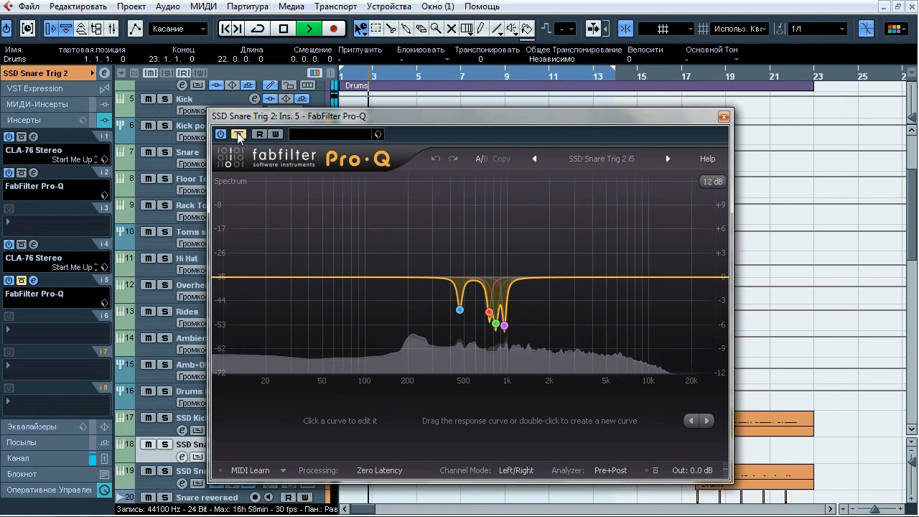
click(238, 135)
key(space)
drag(548, 116, 556, 91)
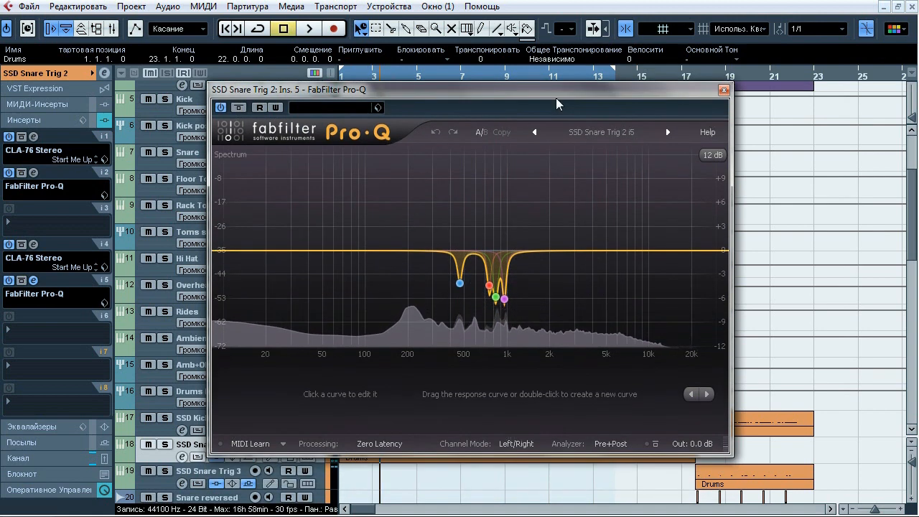
click(724, 89)
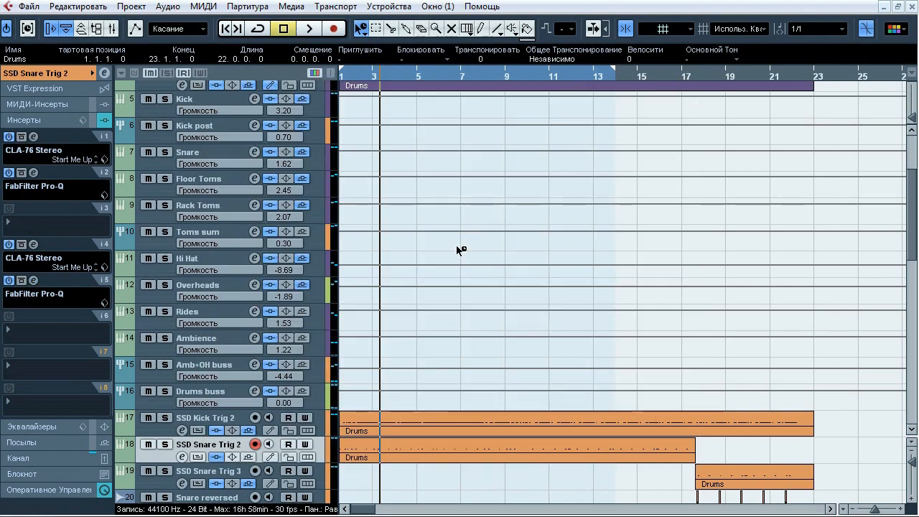
Open the SSD Snare Trig 2 track's SsdSampler instrument and browse the snares in the SSD 4 Deluxe library.
click(82, 79)
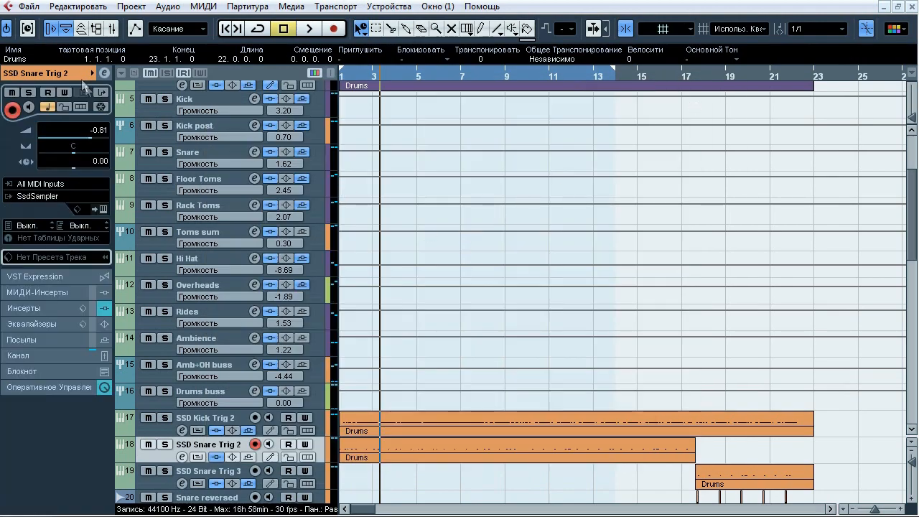
click(104, 208)
drag(366, 49, 432, 2)
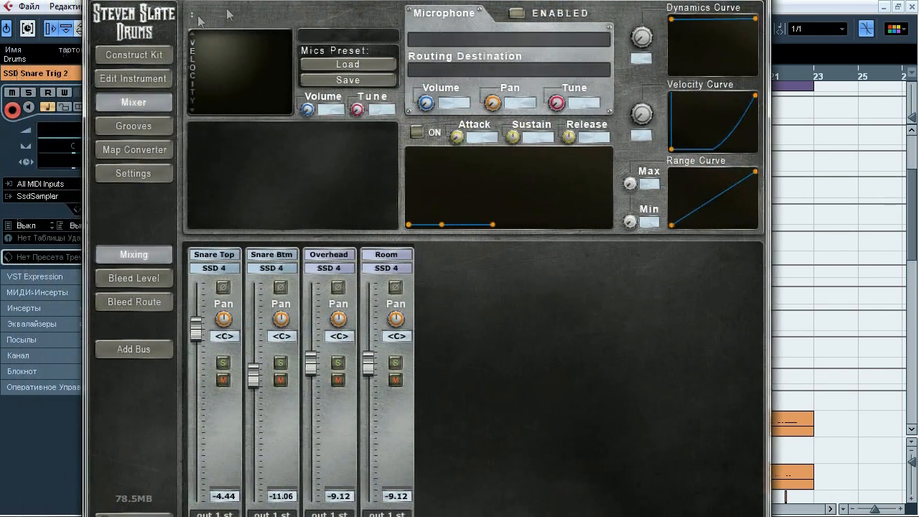
click(136, 56)
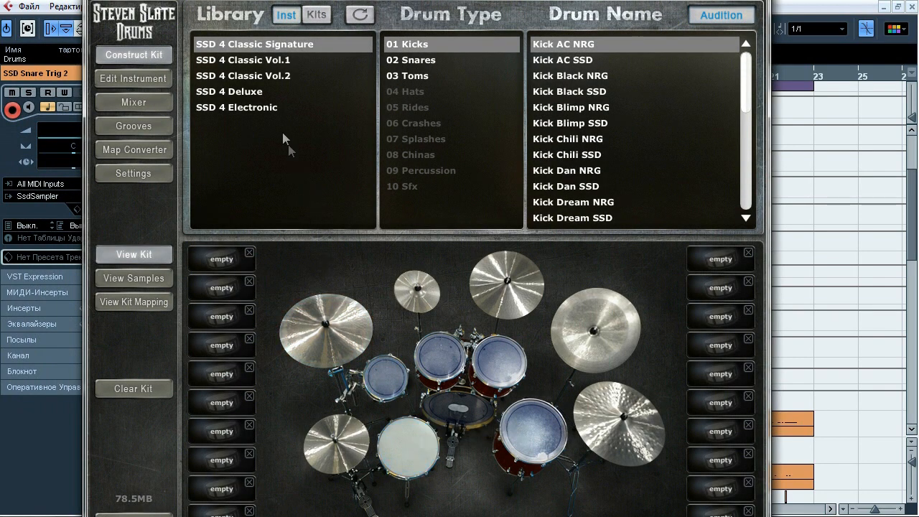
click(272, 92)
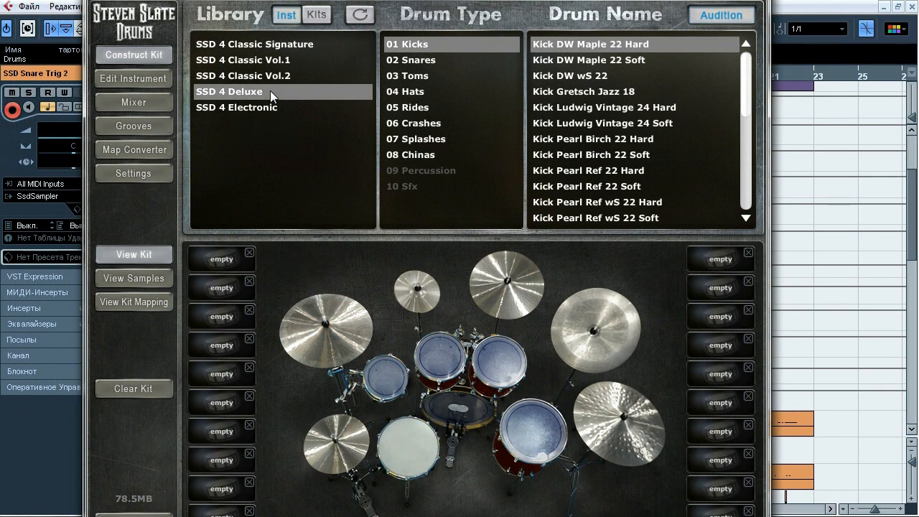
click(431, 62)
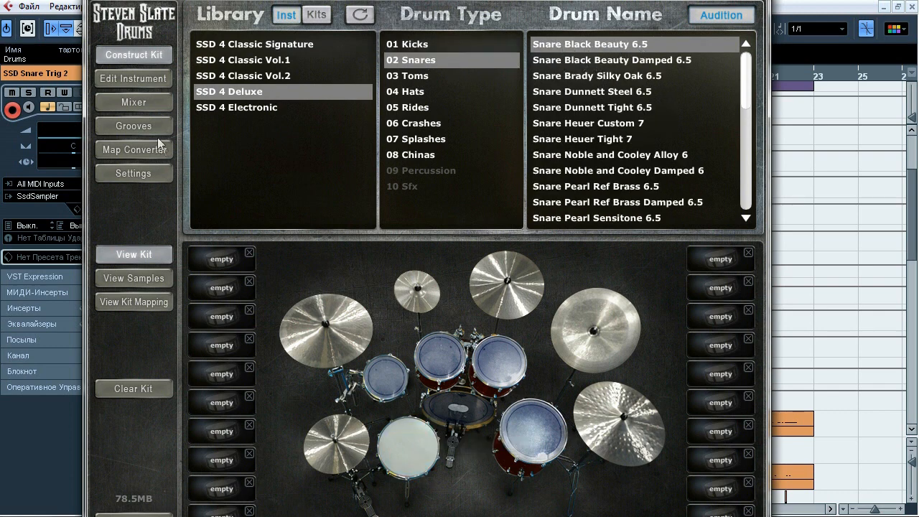
Review the sampler's snare mixer, including its Bleed Level and Bleed Route pages, and return to the Mixing page.
click(138, 102)
click(155, 279)
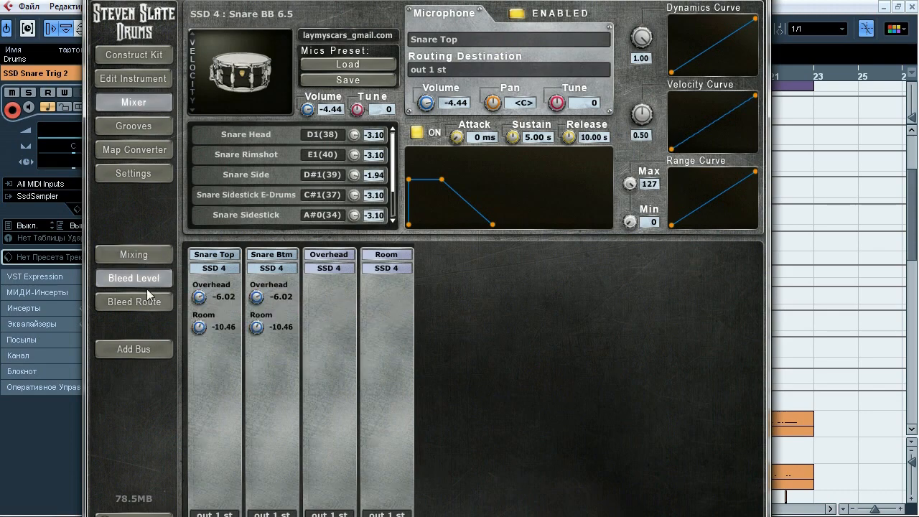
click(147, 304)
click(141, 255)
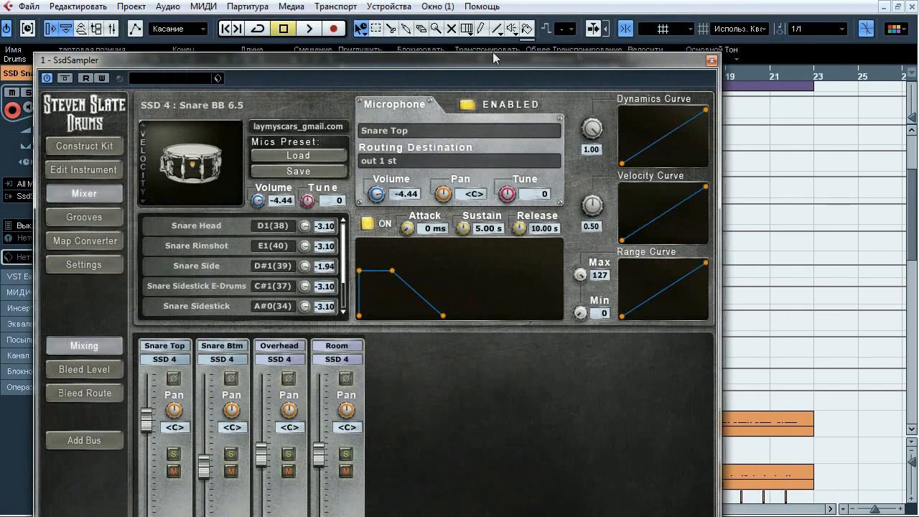
Close the sampler, select the SSD Snare Trig 3 track and audition it in solo from the start of its Drums clip.
click(711, 62)
drag(913, 208, 914, 224)
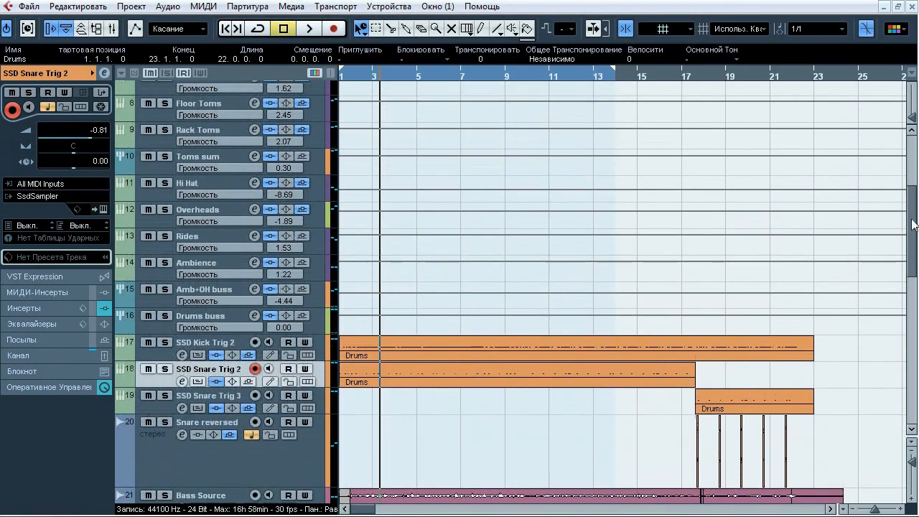
click(232, 401)
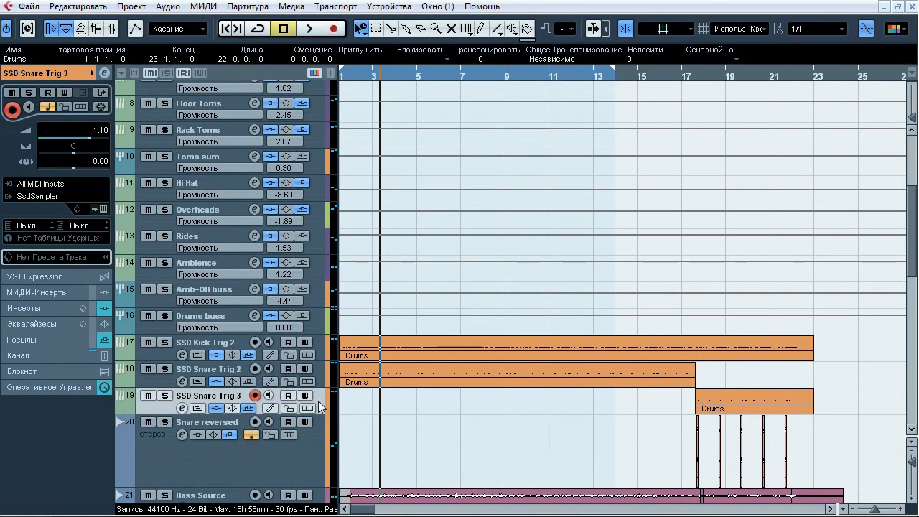
mouse_move(698, 76)
mouse_down()
mouse_move(699, 98)
mouse_move(700, 81)
mouse_up()
key(space)
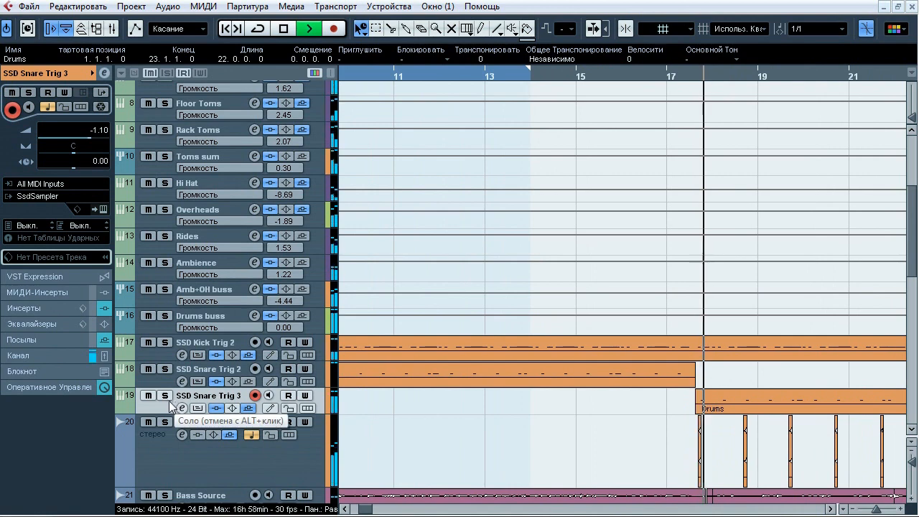
click(167, 397)
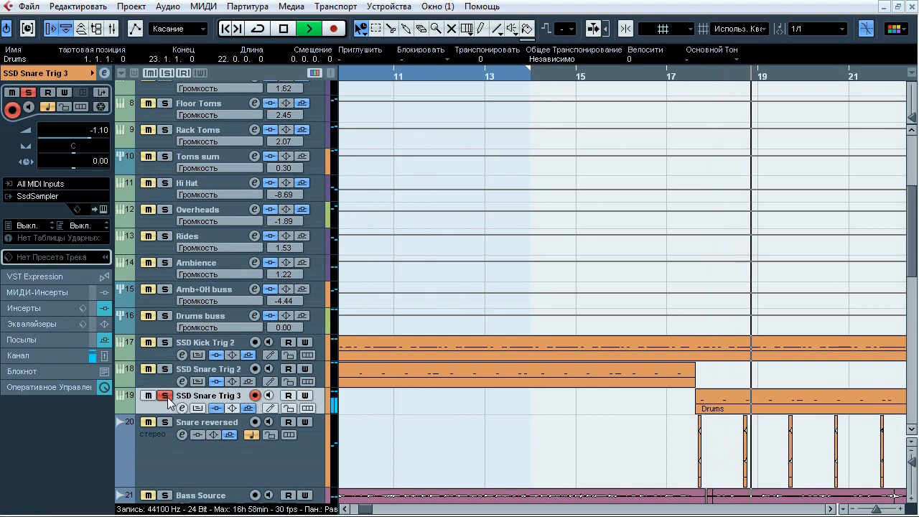
Compare SSD Snare Trig 3 with all its inserts bypassed and active in the full mix, leave them active and stop playback.
click(217, 421)
click(218, 413)
click(215, 408)
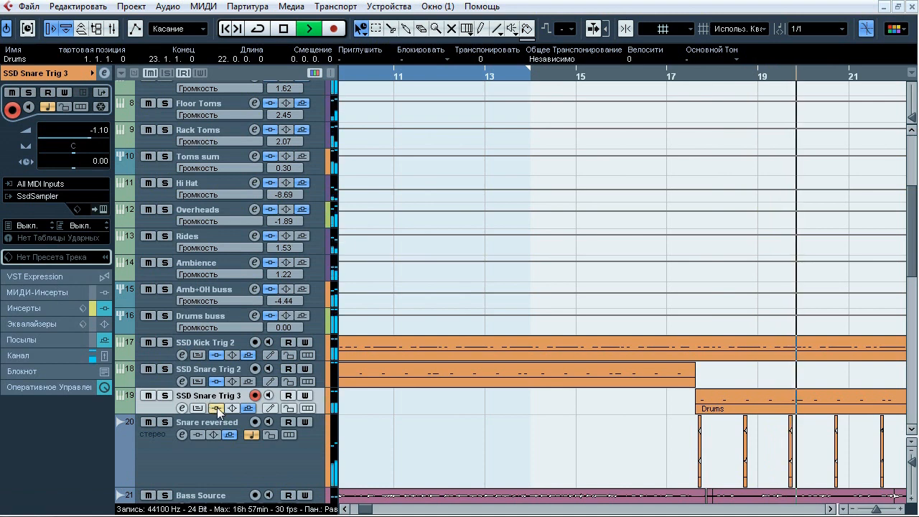
click(216, 408)
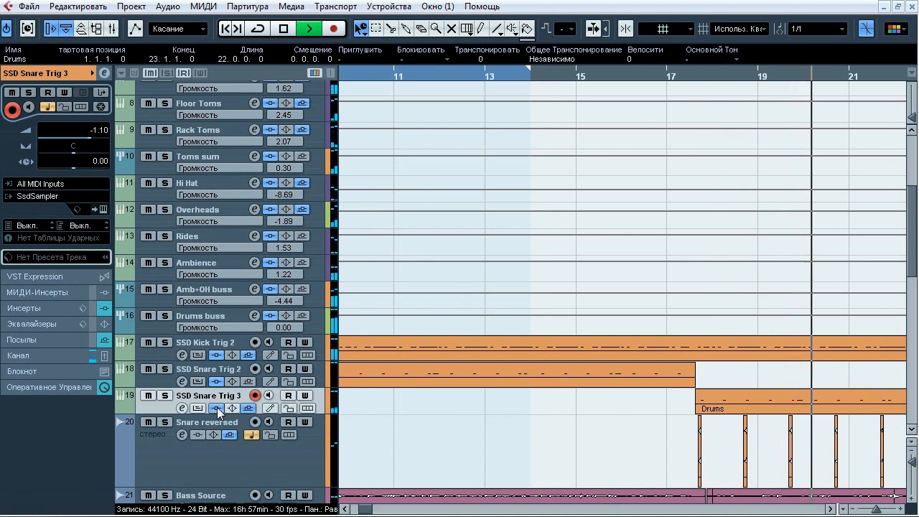
click(217, 408)
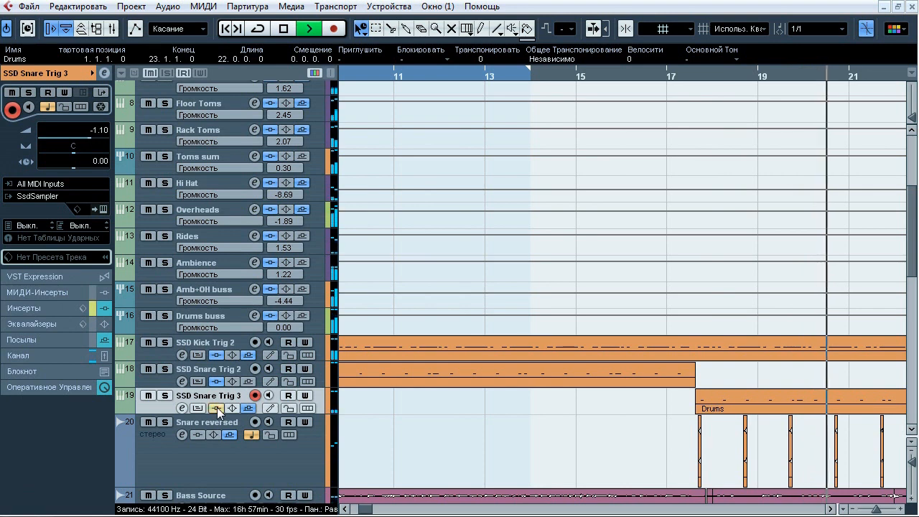
click(216, 408)
key(space)
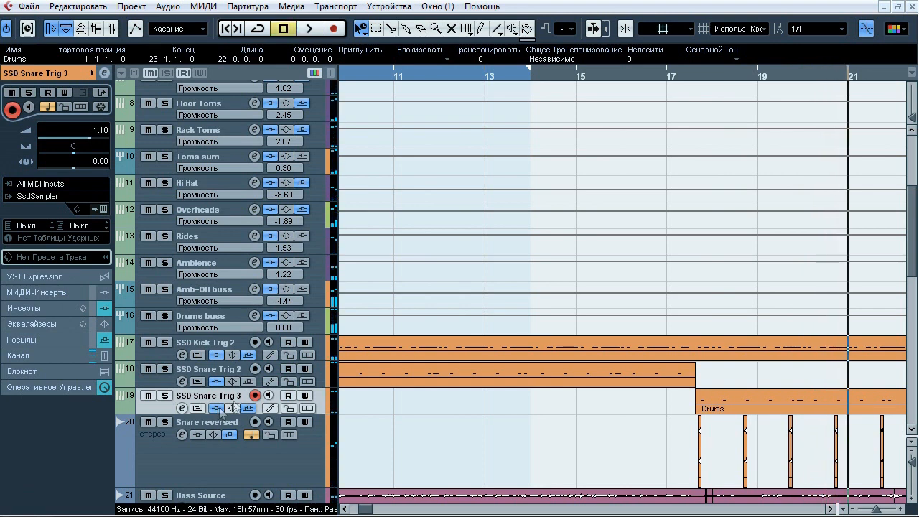
Return the playhead to the SSD Snare Trig 3 clip's start, show the track's insert chain and open the second-insert Pro-Q.
click(696, 78)
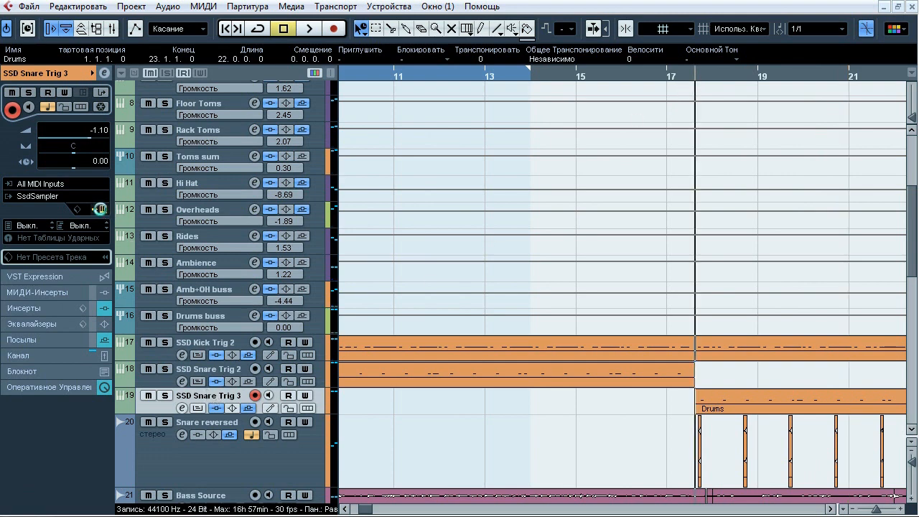
click(100, 209)
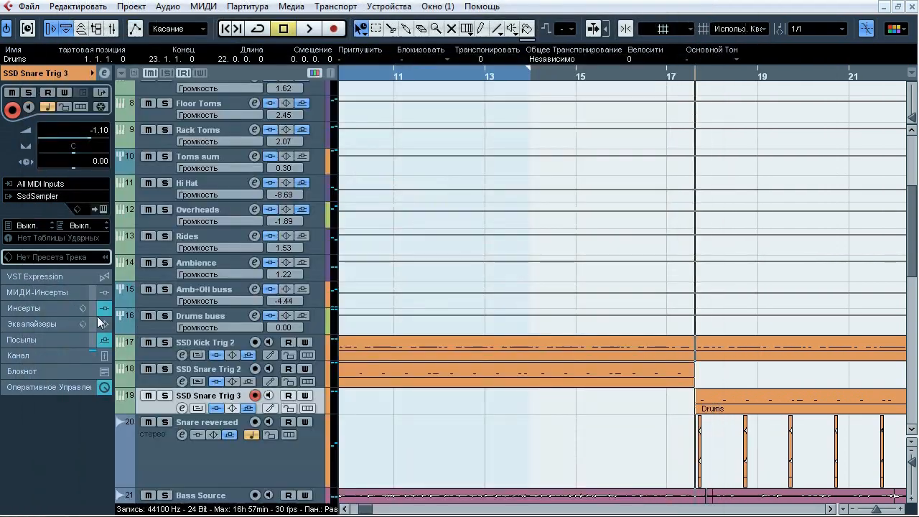
click(86, 310)
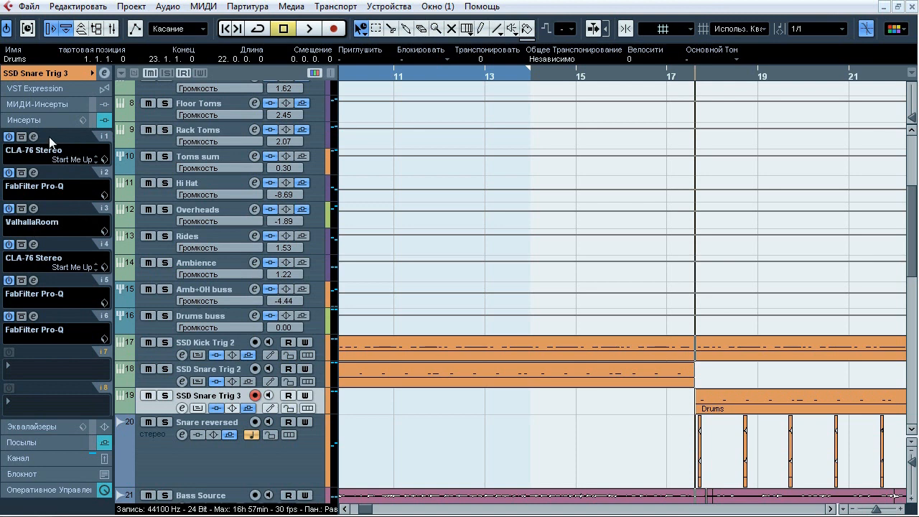
click(33, 173)
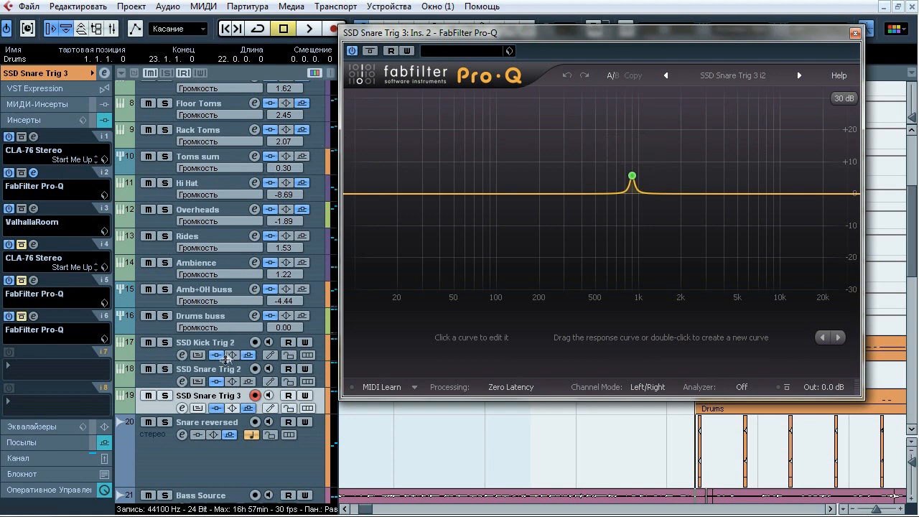
Audition the second-insert Pro-Q bypassed and active on the soloed snare, inspect its narrow boost band and close it.
click(167, 397)
key(space)
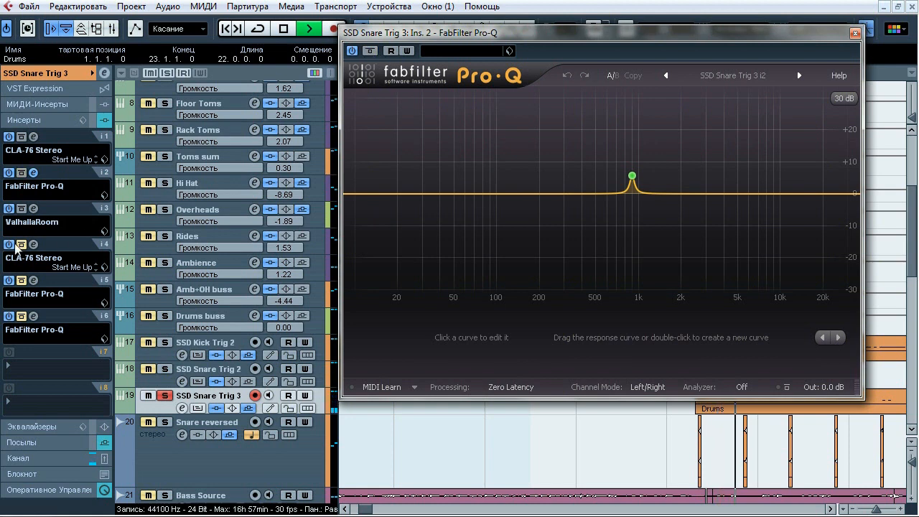
click(370, 51)
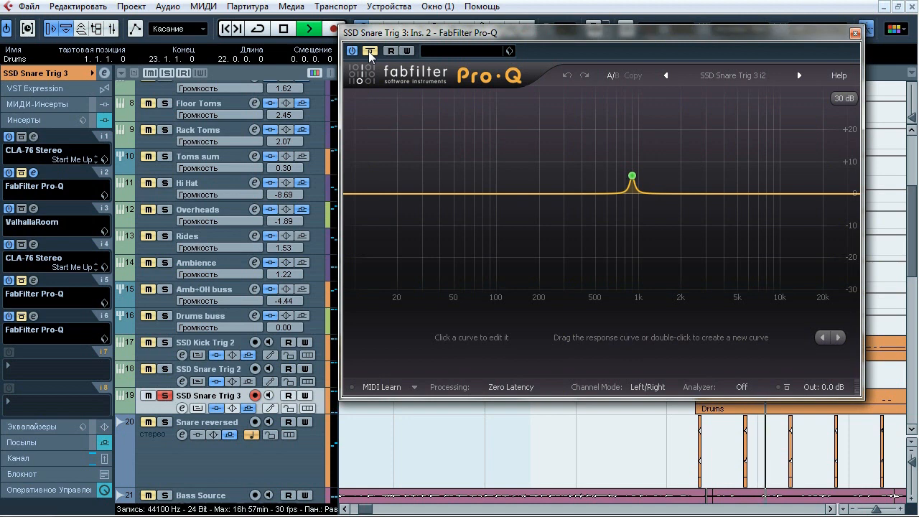
click(370, 51)
mouse_move(652, 145)
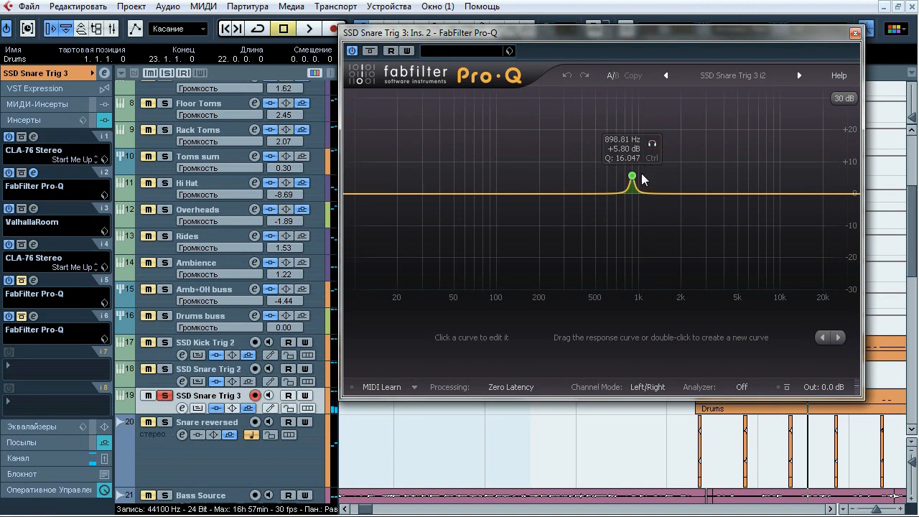
click(856, 33)
Open ValhallaRoom in the third insert, review its Early and Late reverb pages and close it.
click(33, 208)
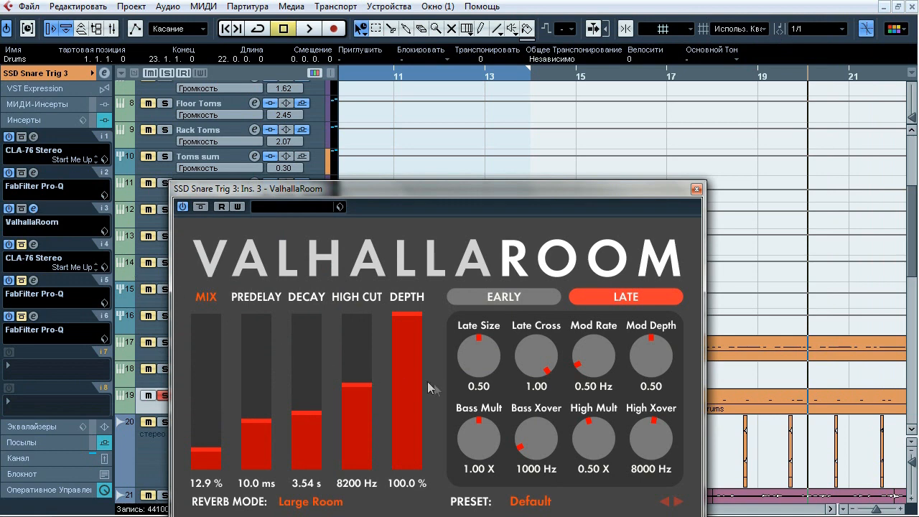
click(503, 296)
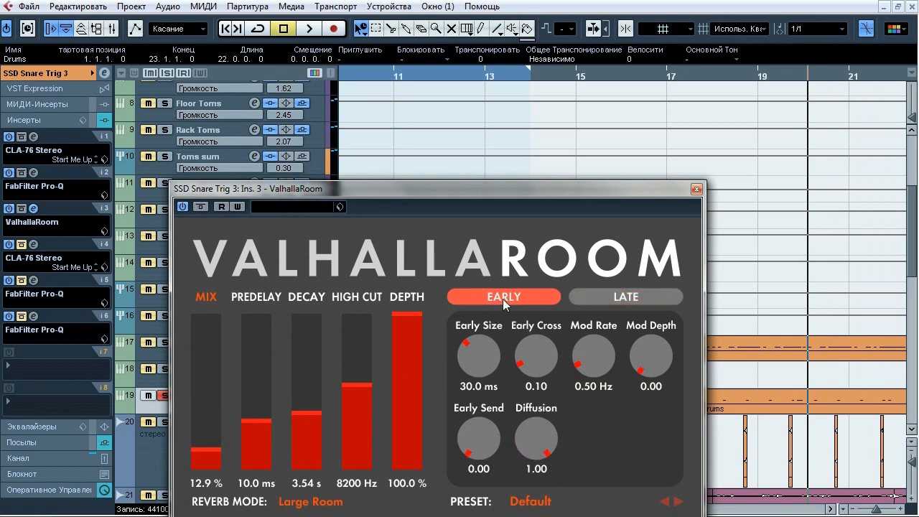
click(611, 296)
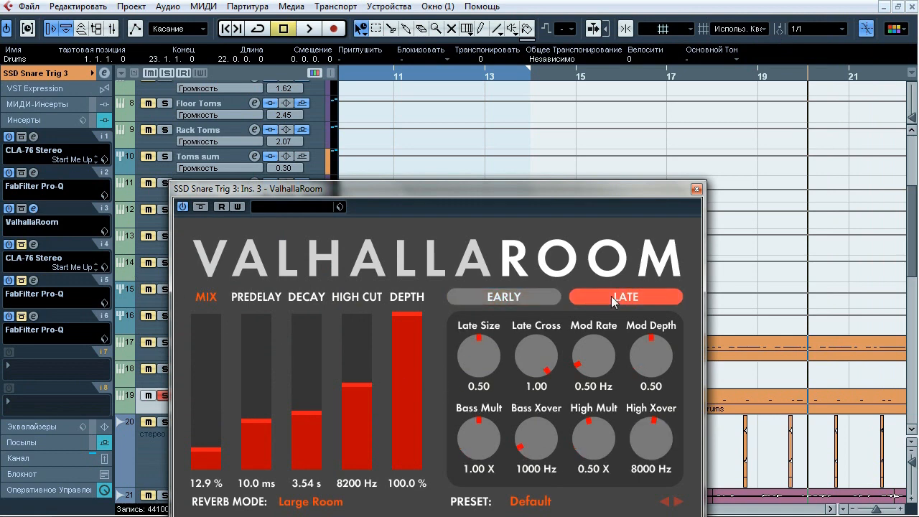
click(33, 208)
Set the locators from about bar 16 to 19 and play the transition between SSD Snare Trig 2 and 3, soloed and in the full mix.
drag(636, 72, 758, 64)
click(641, 79)
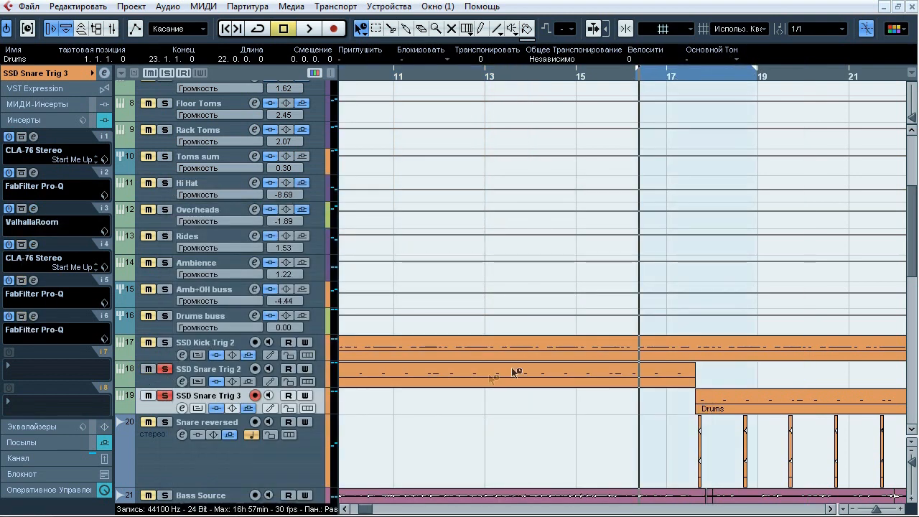
key(space)
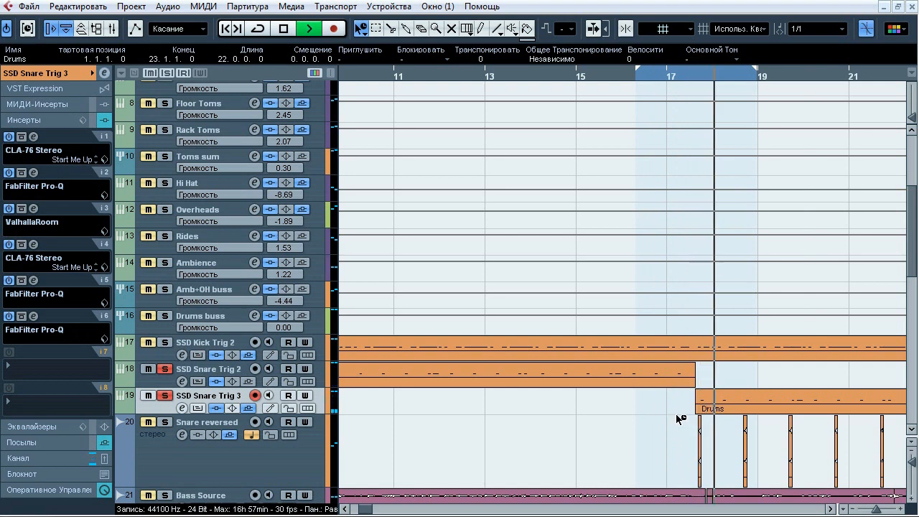
key(space)
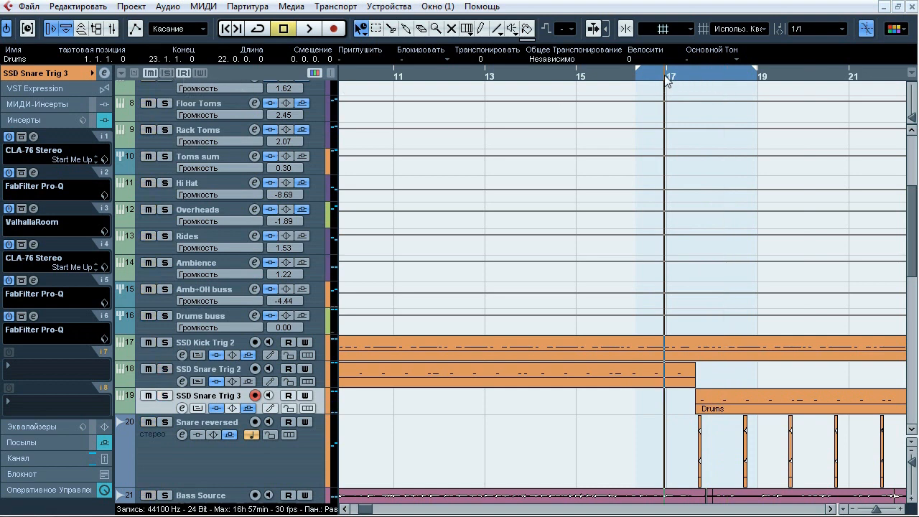
key(space)
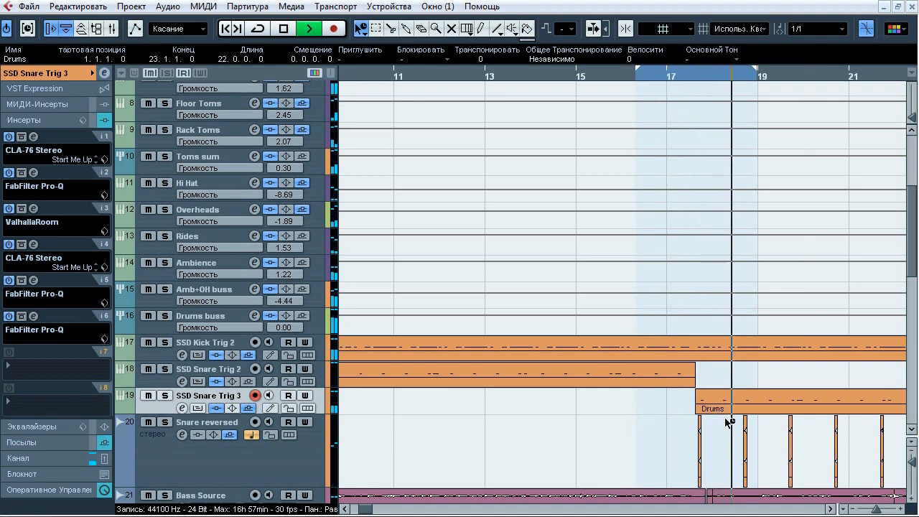
key(space)
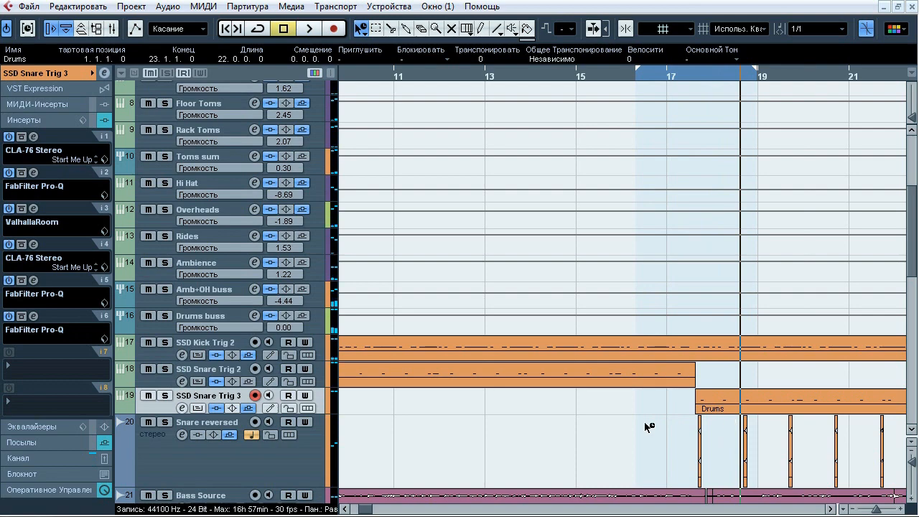
Solo SSD Snare Trig 3, open the fourth-insert CLA-76 Stereo compressor to review its settings, and close it.
click(165, 395)
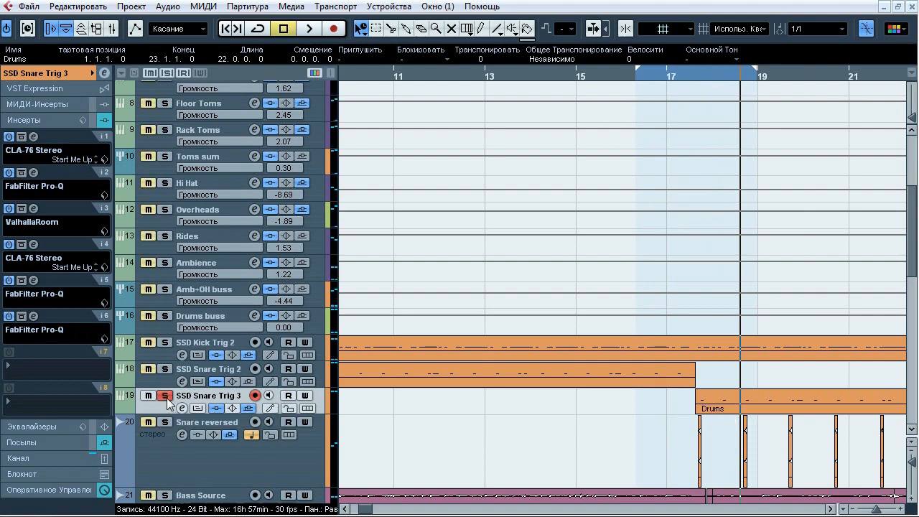
click(36, 209)
click(37, 210)
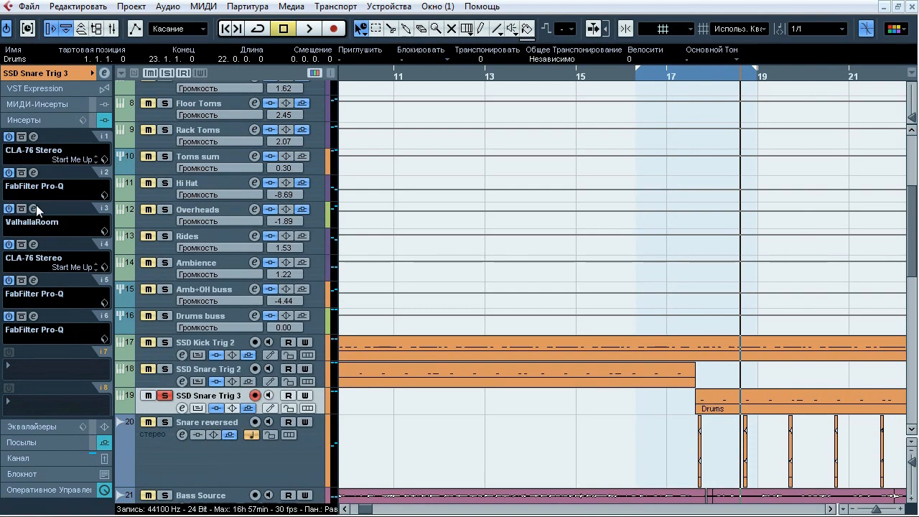
click(33, 246)
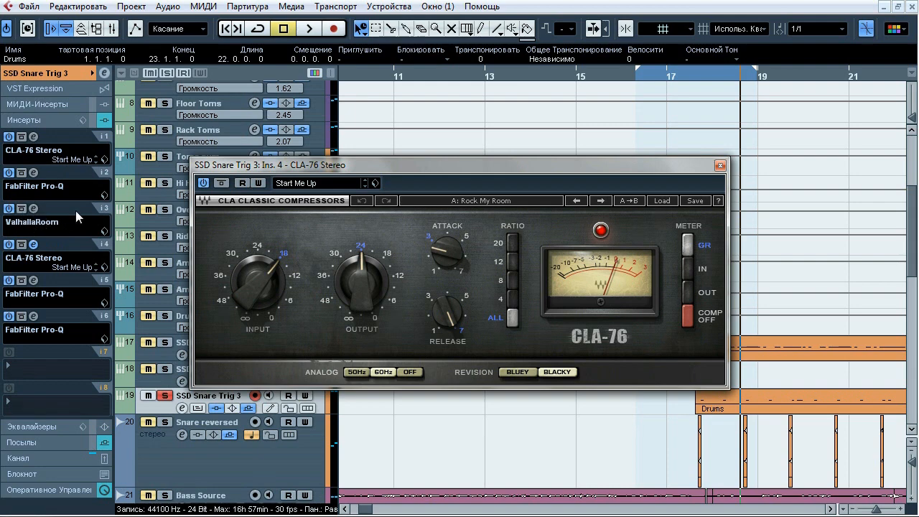
click(34, 245)
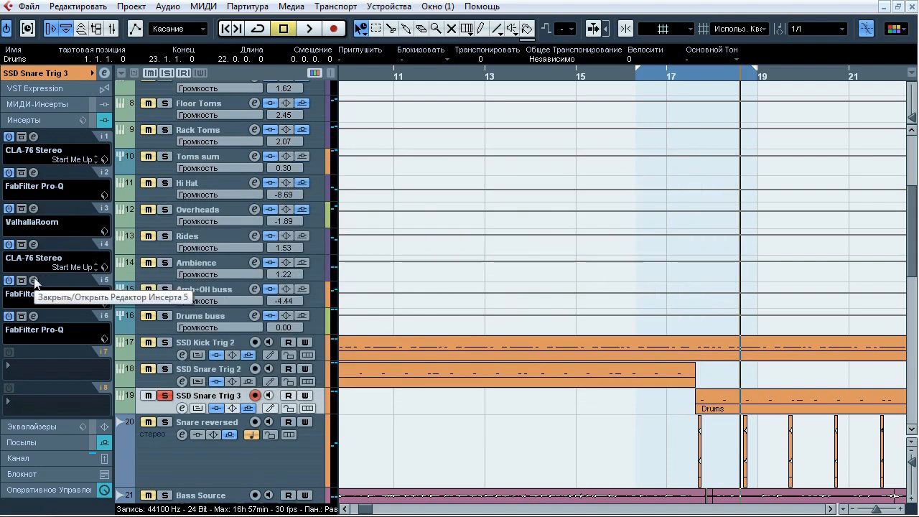
Open the fifth- and sixth-insert Pro-Q equalizers, compare their cut curves and close the sixth-insert one.
click(34, 281)
click(34, 317)
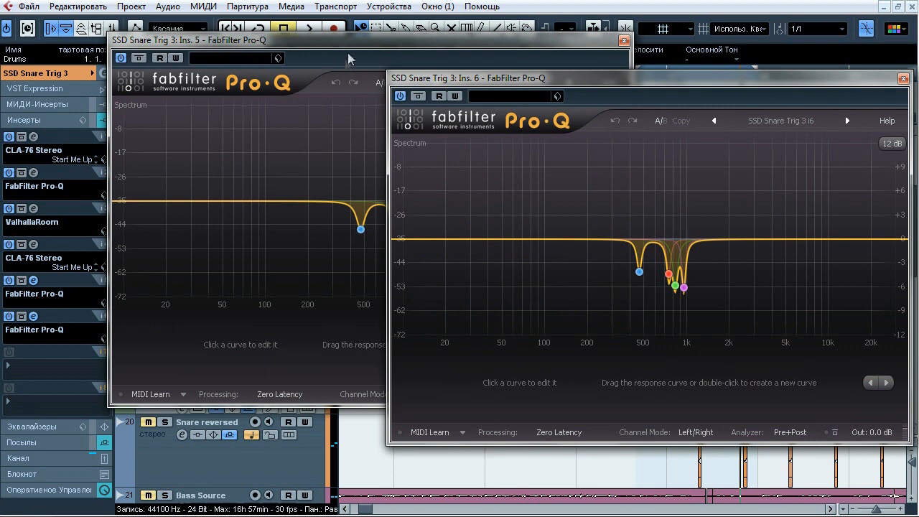
click(903, 82)
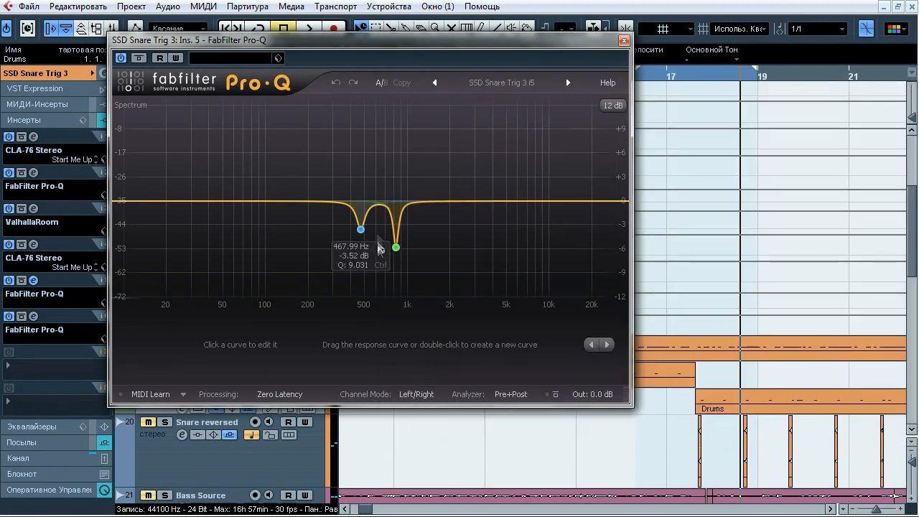
Set the locators around a single snare hit in bar 18 and play it as a loop with the fifth-insert Pro-Q in view.
drag(457, 40, 313, 106)
drag(718, 72, 754, 74)
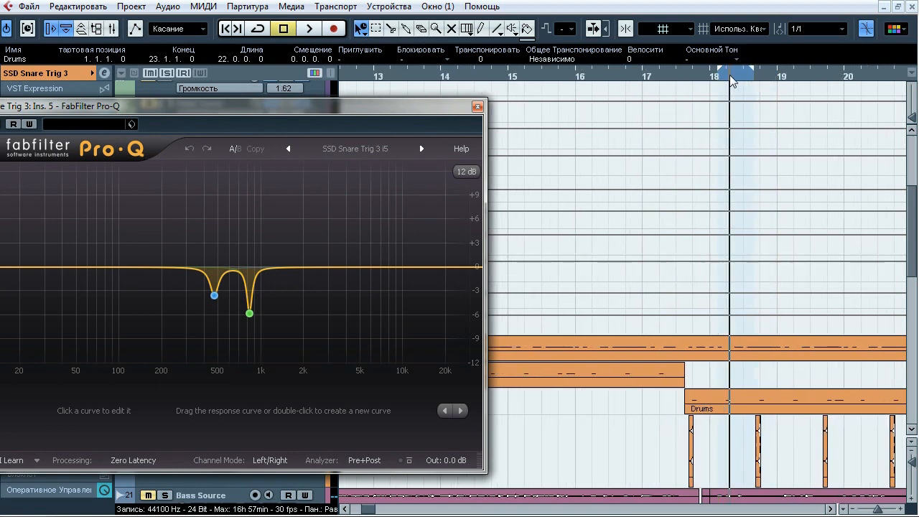
key(space)
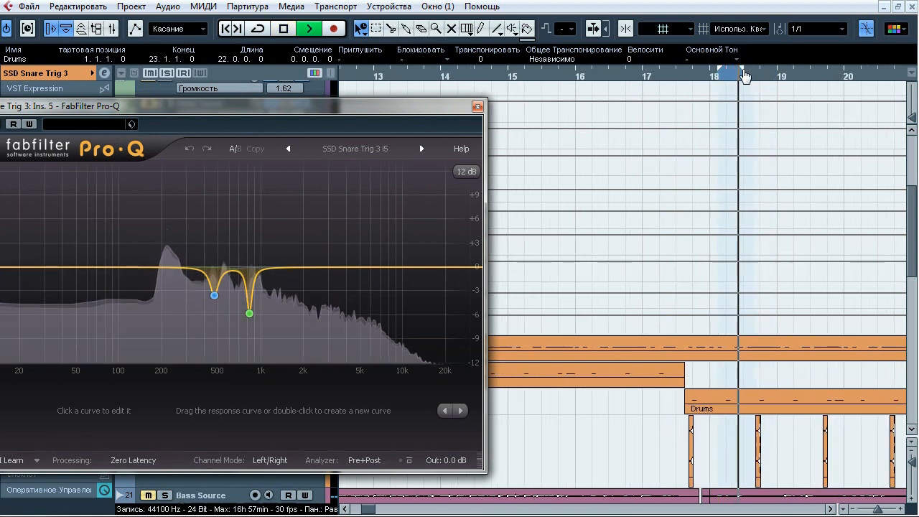
key(KP_Divide)
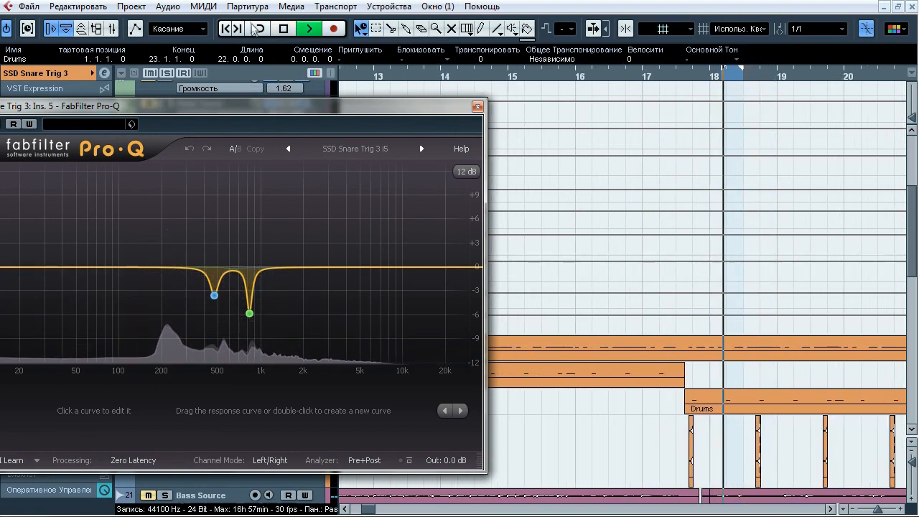
drag(239, 122, 494, 59)
Audition the two narrow cut bands of the fifth-insert Pro-Q in isolation during looped playback.
mouse_move(488, 255)
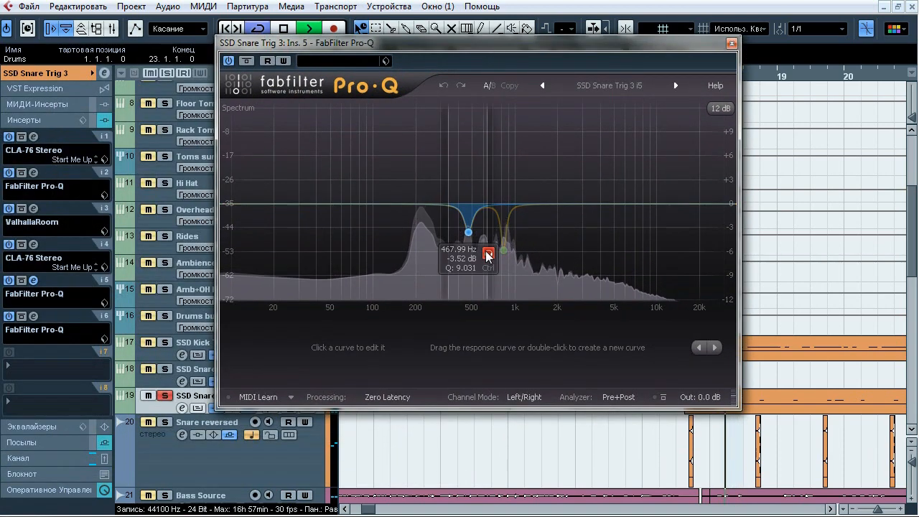
click(487, 255)
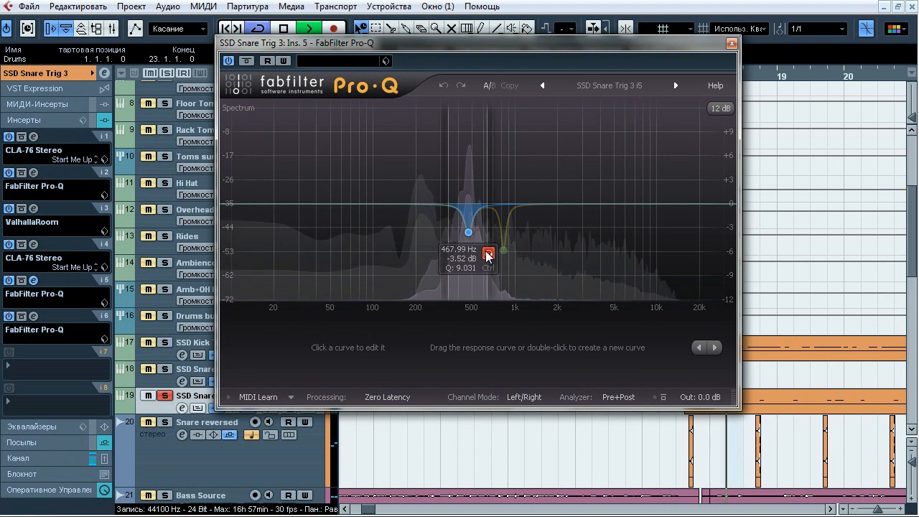
click(488, 255)
click(524, 270)
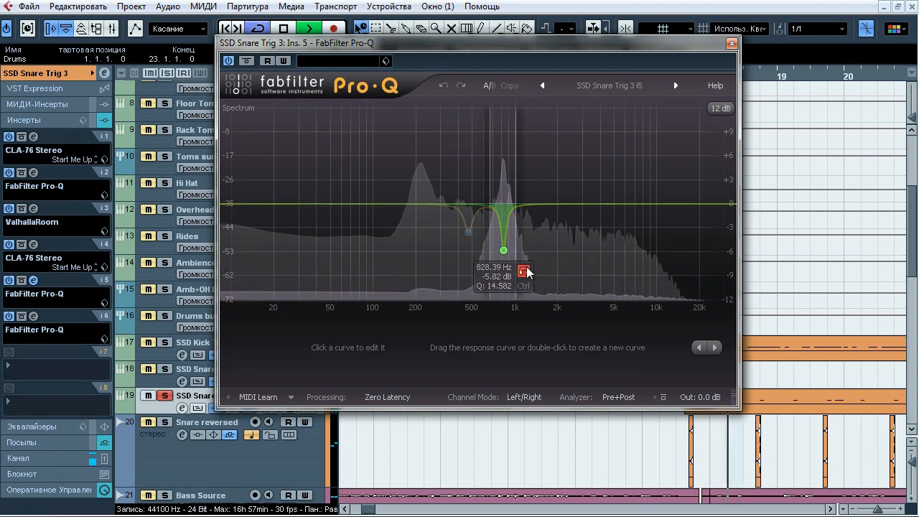
Close the fifth-insert Pro-Q, open the sixth-insert one and audition its lowest cut band in isolation during looped playback.
click(524, 271)
key(space)
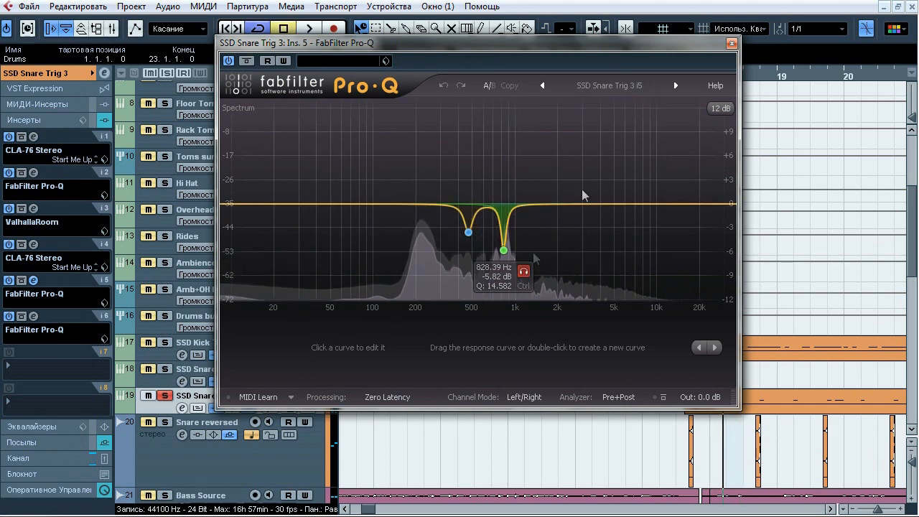
click(732, 43)
click(34, 316)
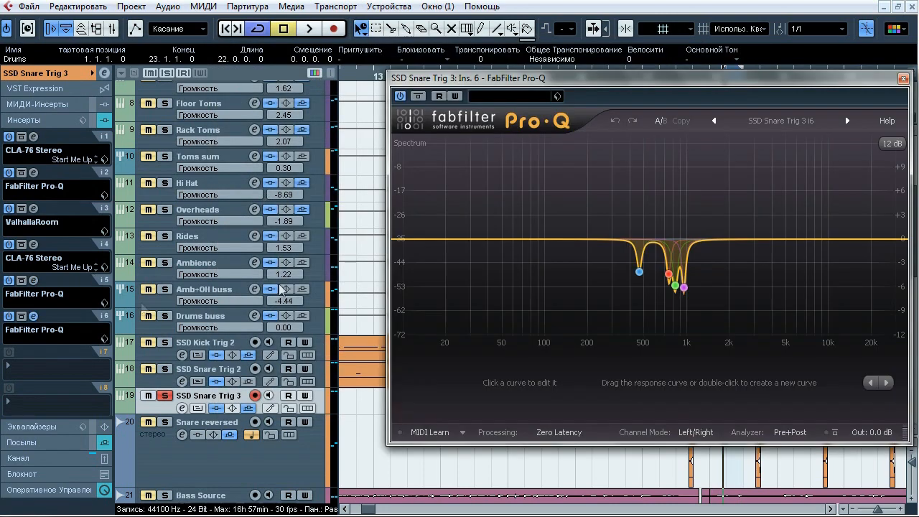
key(space)
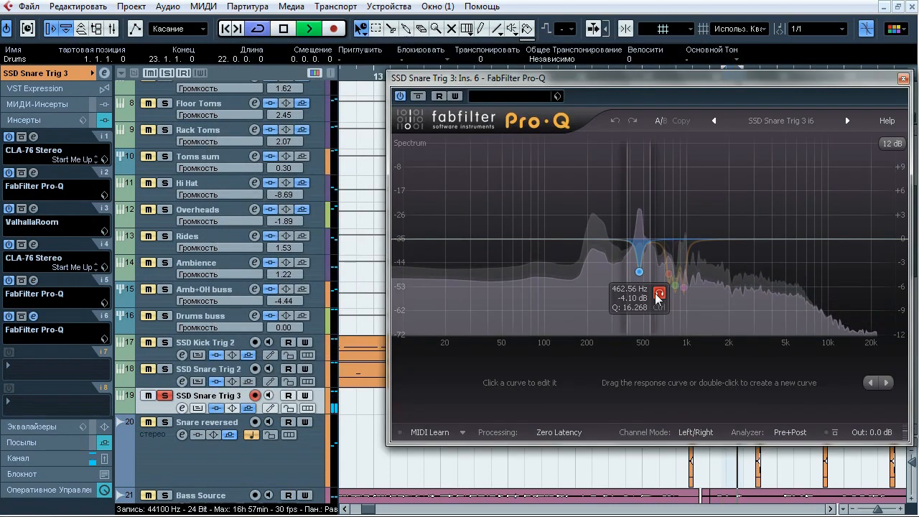
drag(659, 299, 660, 295)
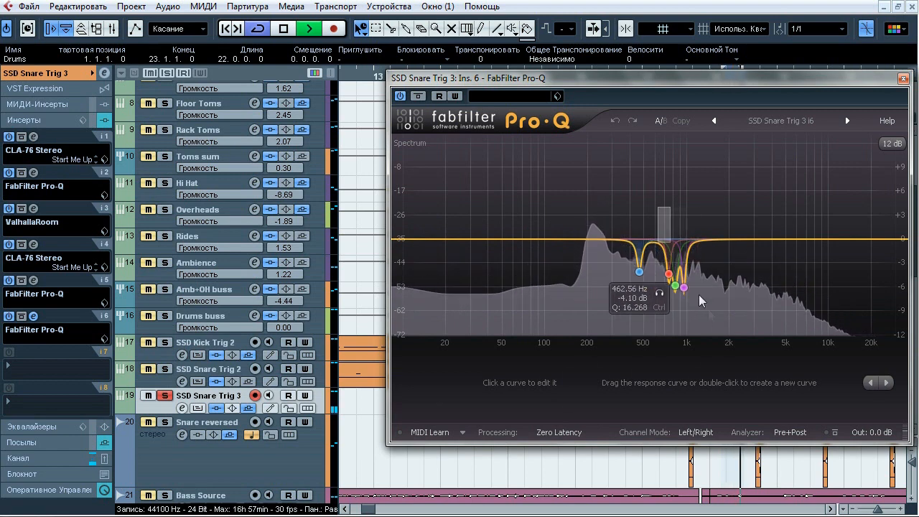
Bypass the three upper cut bands of the sixth-insert Pro-Q and re-enable them to compare the snare sound.
click(682, 288)
click(769, 382)
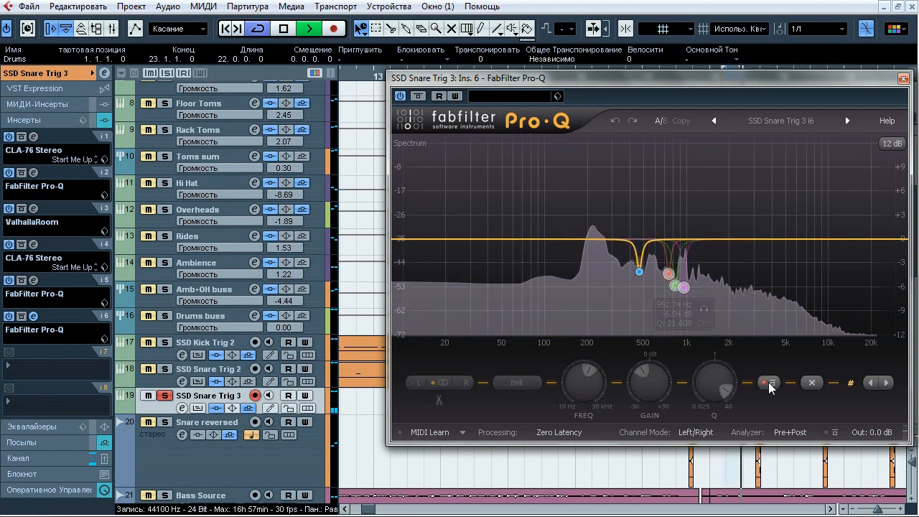
click(769, 382)
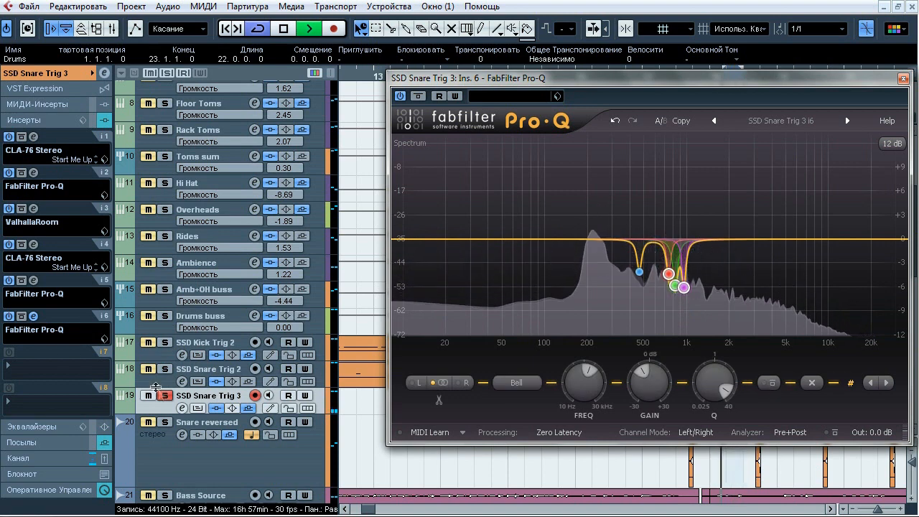
Compare the unsoloed mix with the SSD Snare Trig 3 Pro-Q inserts bypassed and active, then stop playback and close the sixth-insert Pro-Q.
click(21, 317)
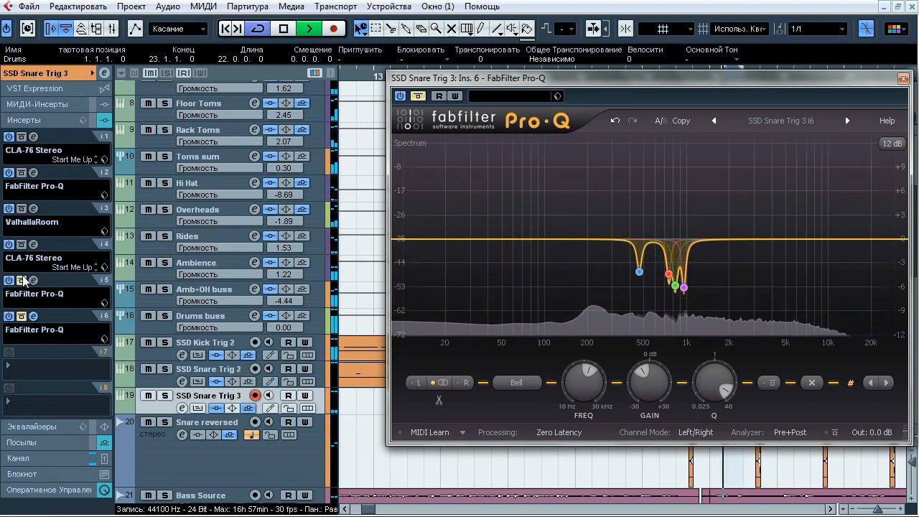
click(21, 317)
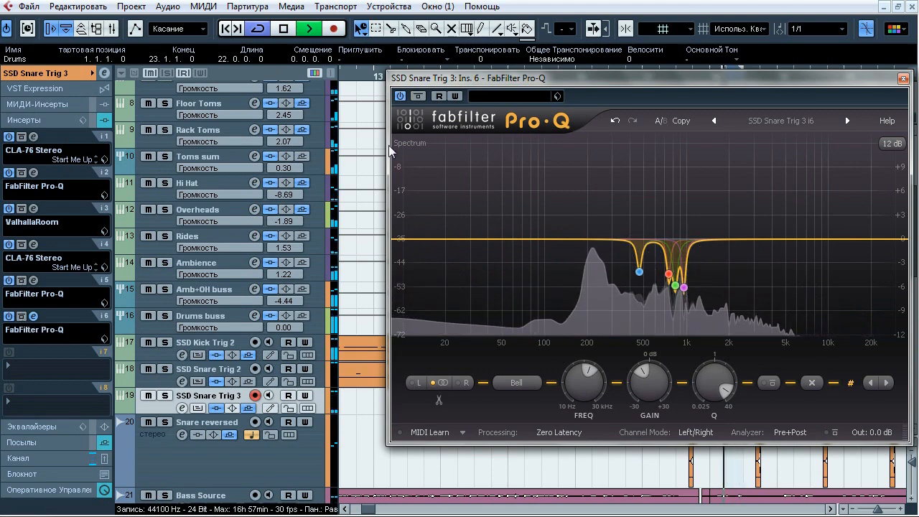
drag(515, 84, 367, 86)
key(space)
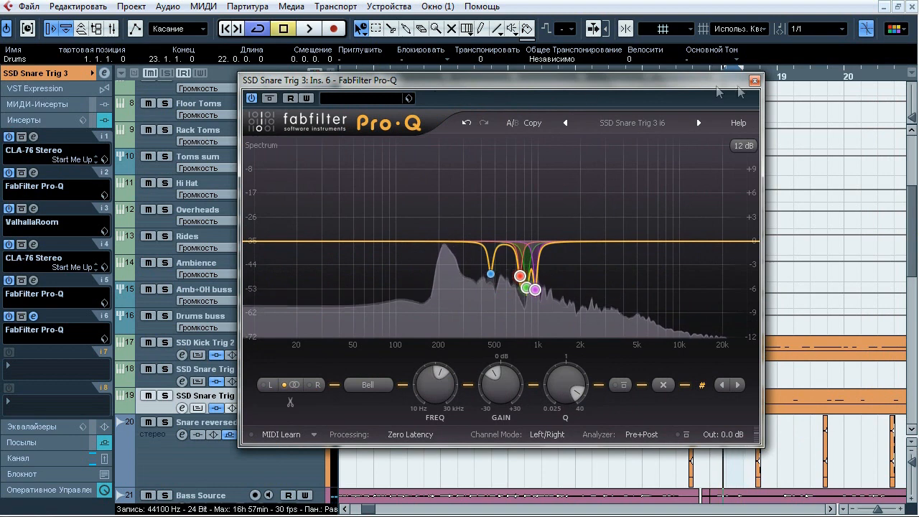
click(754, 81)
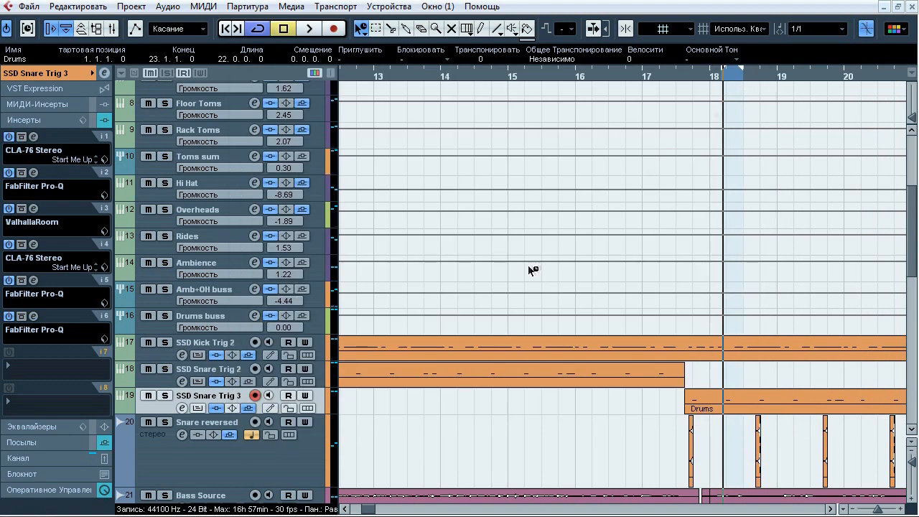
Select the Drums buss, play the song from its beginning and solo the buss.
click(243, 319)
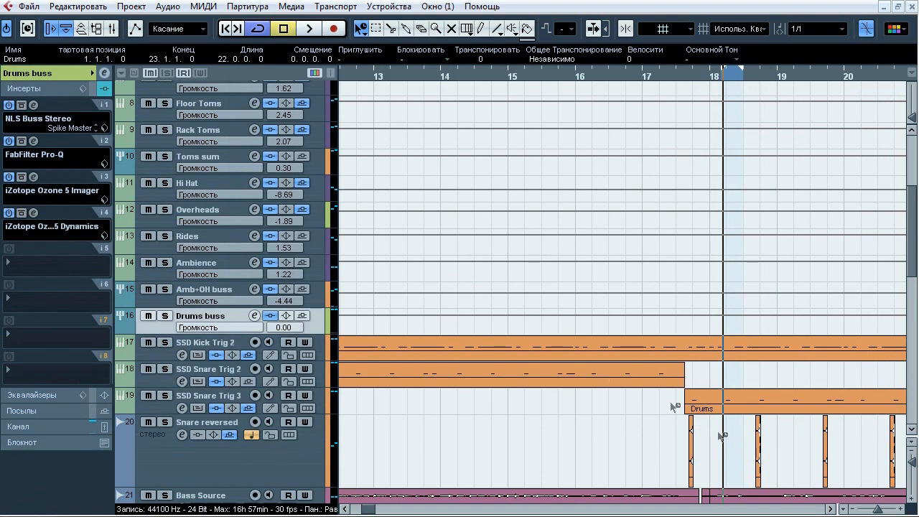
key(g)
key(g)
key(g)
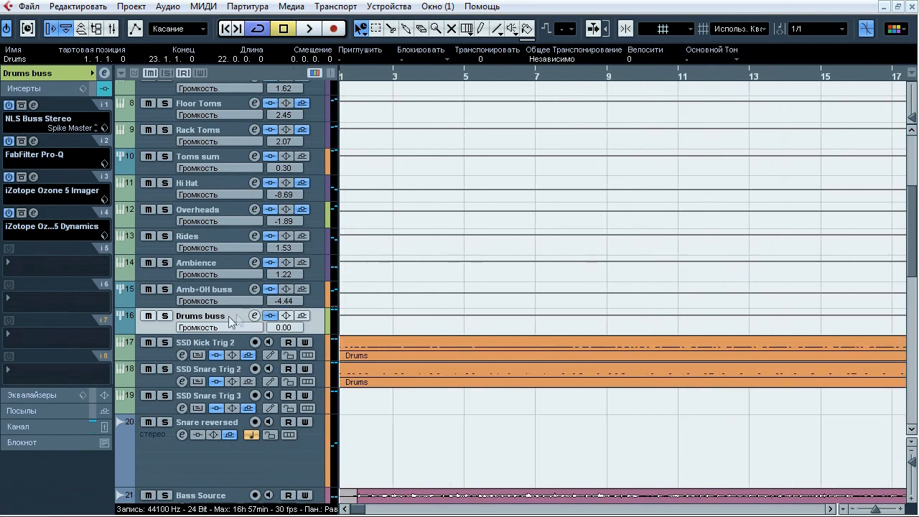
key(space)
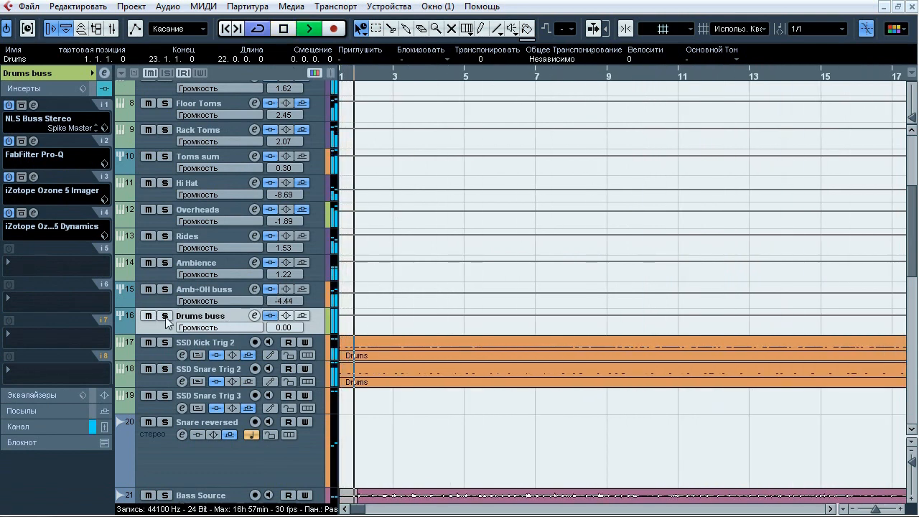
key(s)
Compare the soloed Drums buss with all its inserts bypassed and active, leave them active and stop playback.
click(270, 317)
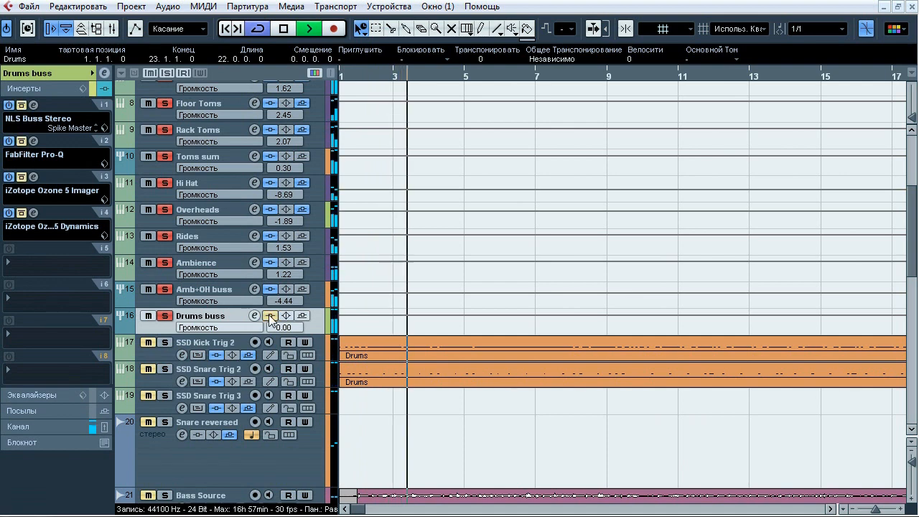
click(270, 317)
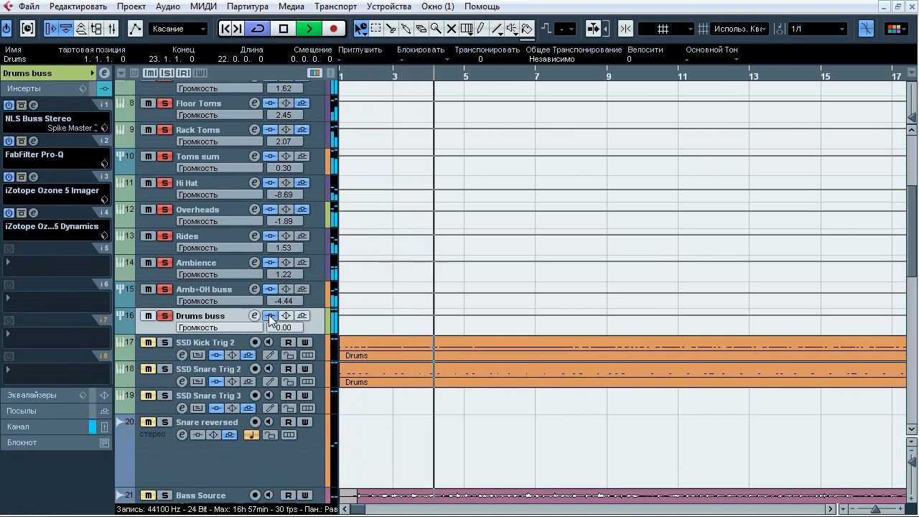
click(270, 317)
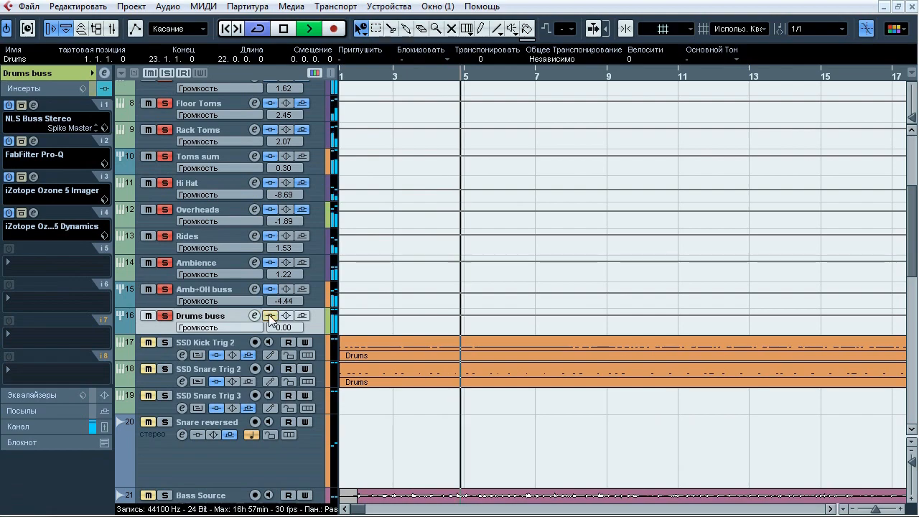
drag(912, 263, 912, 239)
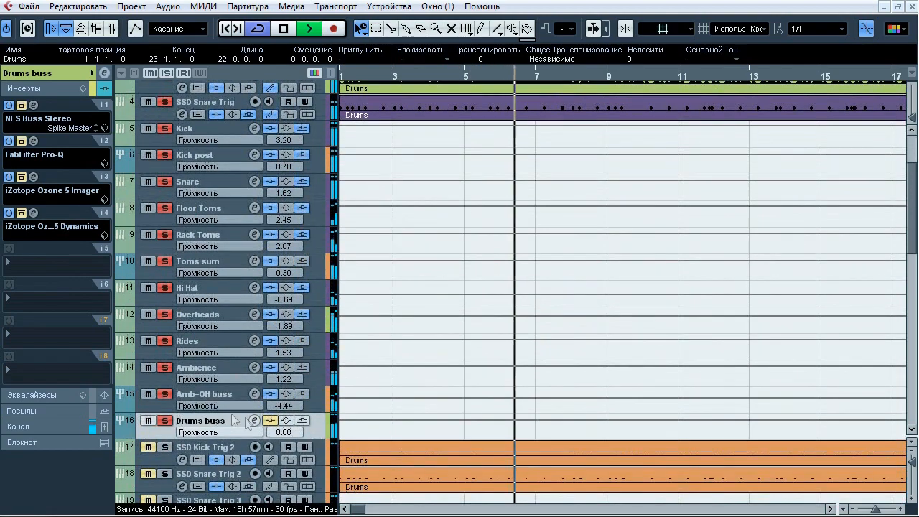
click(270, 420)
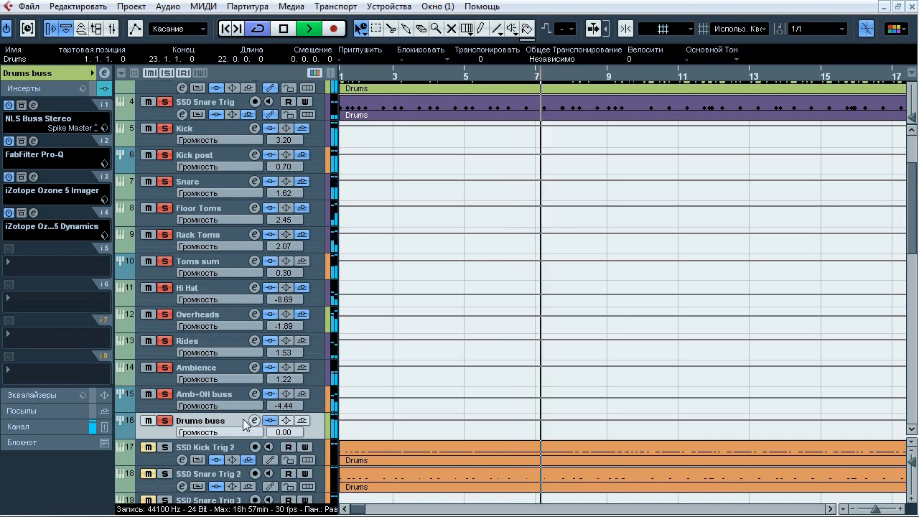
key(space)
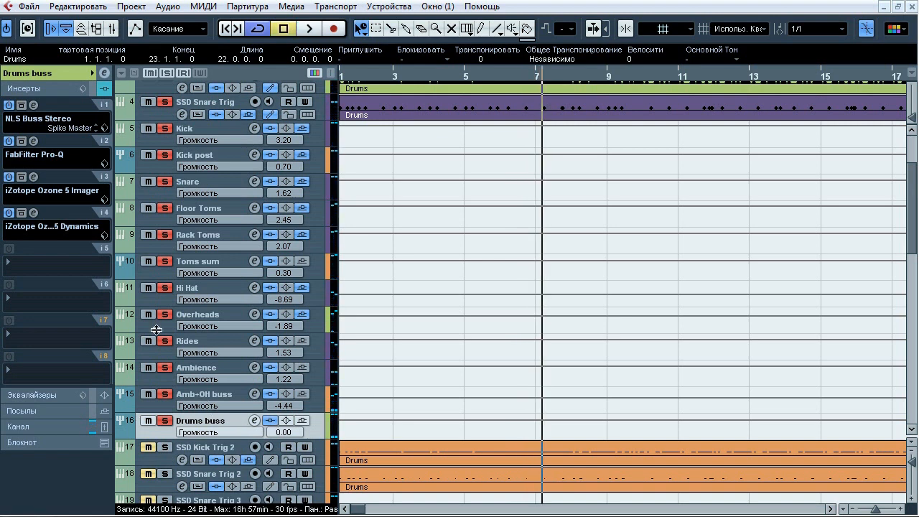
Open the first-insert NLS Buss Stereo on the Drums buss, review its settings and close it.
click(32, 122)
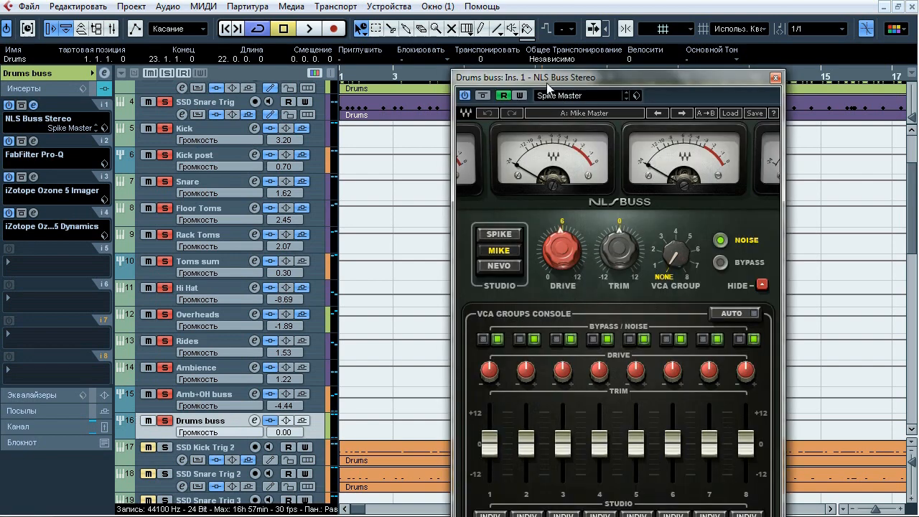
drag(541, 74, 443, 41)
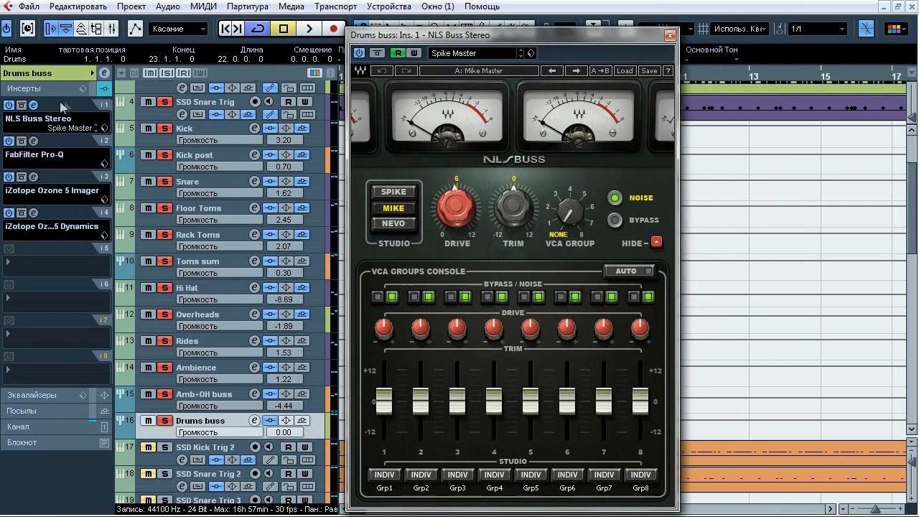
click(38, 122)
Open the second-insert Pro-Q on the Drums buss, inspect the settings of its Mid/Side bands and close it.
click(33, 141)
mouse_move(500, 201)
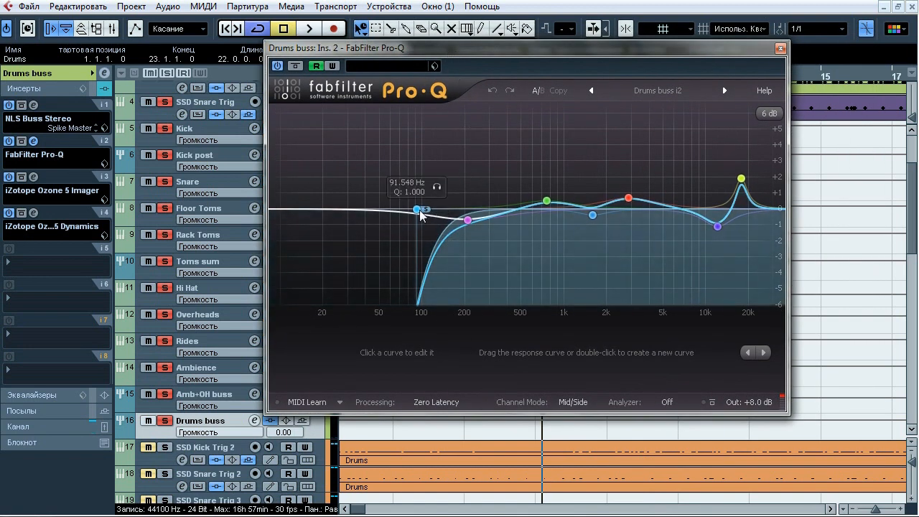
mouse_move(540, 210)
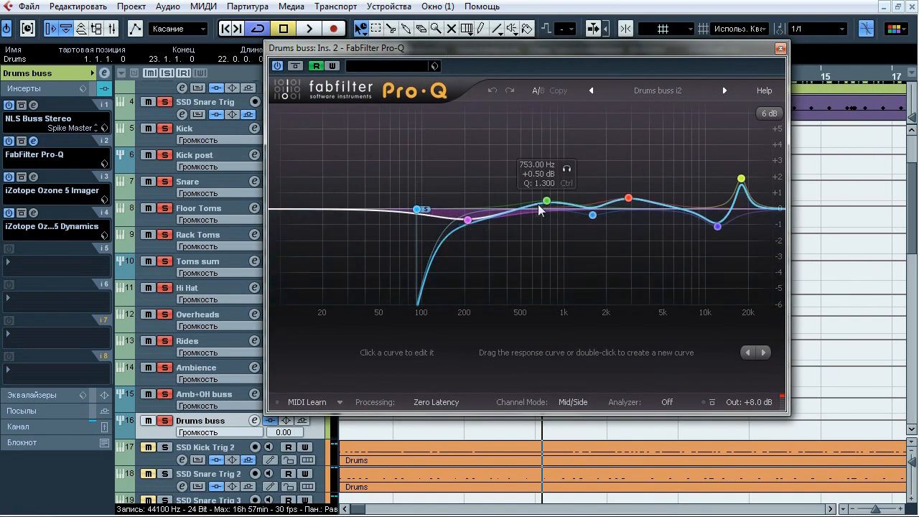
mouse_move(590, 221)
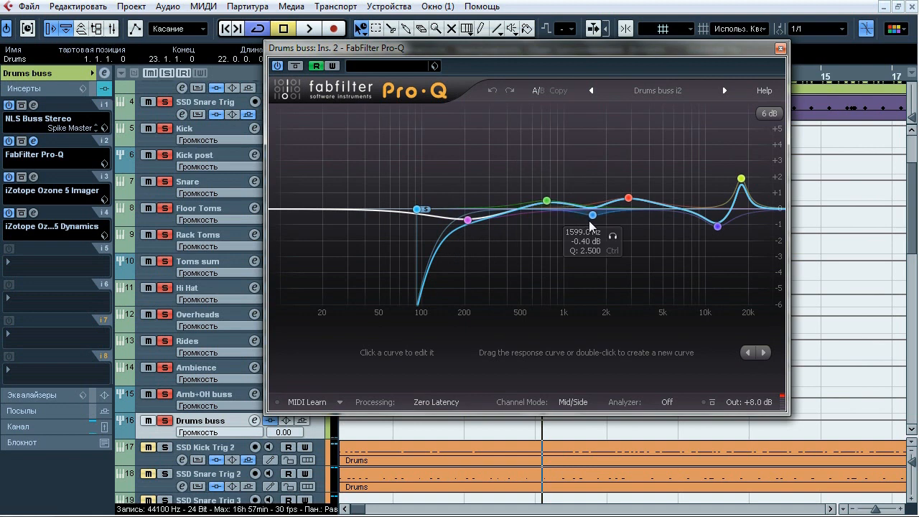
mouse_move(715, 230)
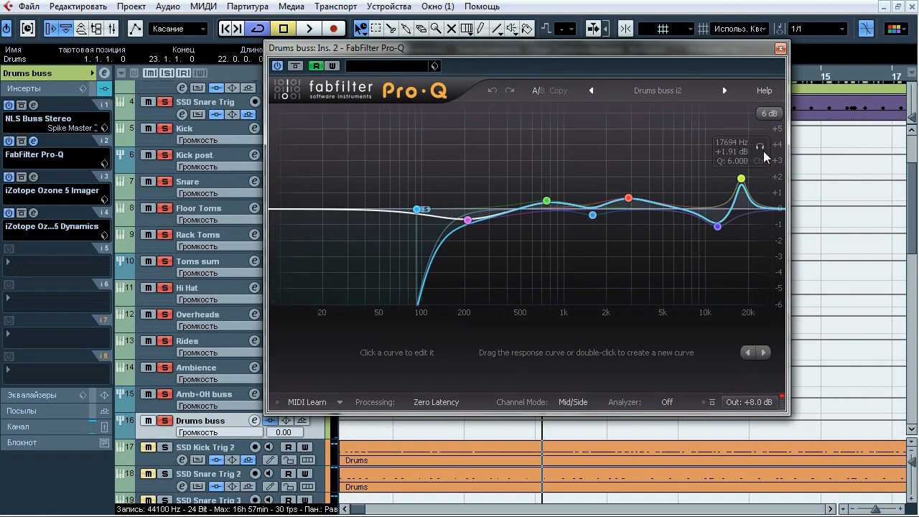
click(781, 48)
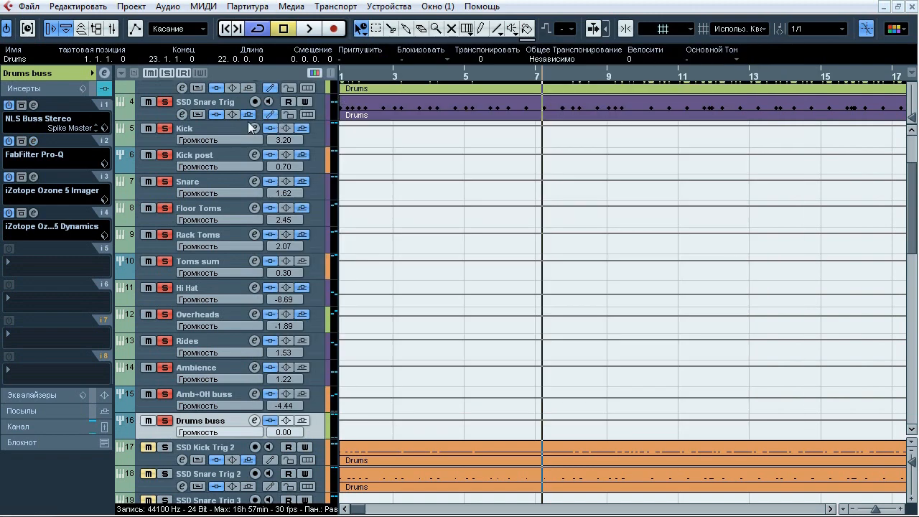
Review the Drums buss's third-insert Ozone 5 Imager and bands 1, 3 and 4 of its fourth-insert Ozone 5 Dynamics, closing both.
click(34, 177)
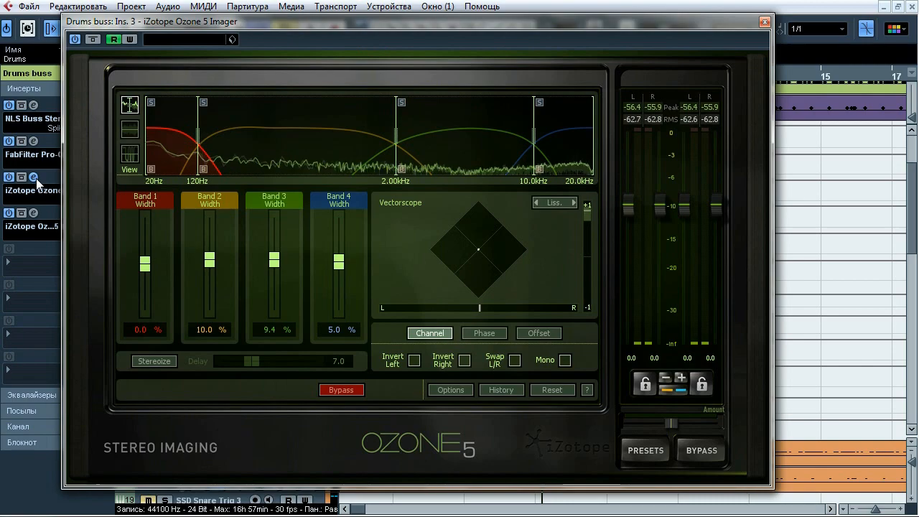
click(34, 178)
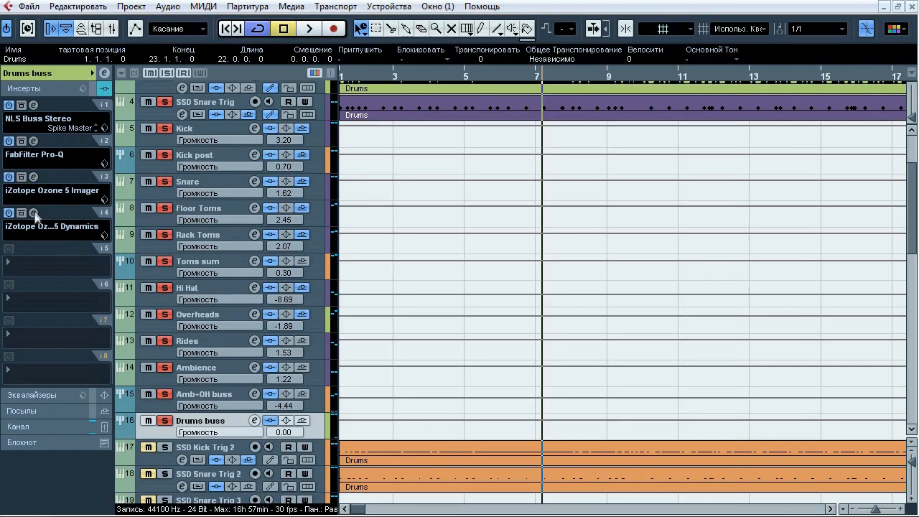
click(34, 213)
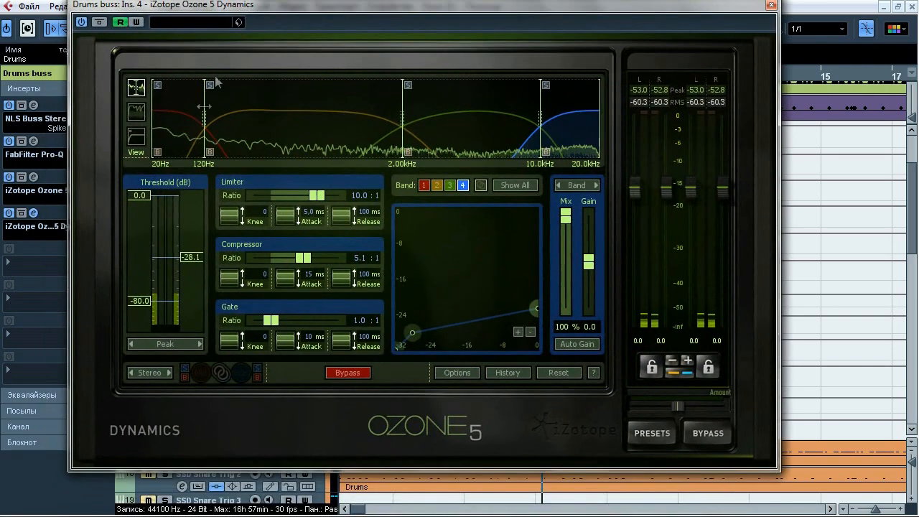
click(181, 142)
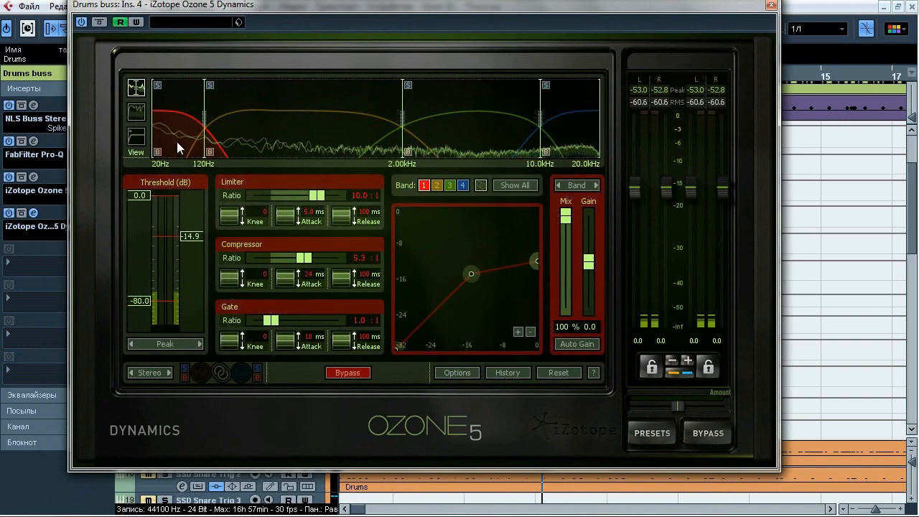
click(449, 129)
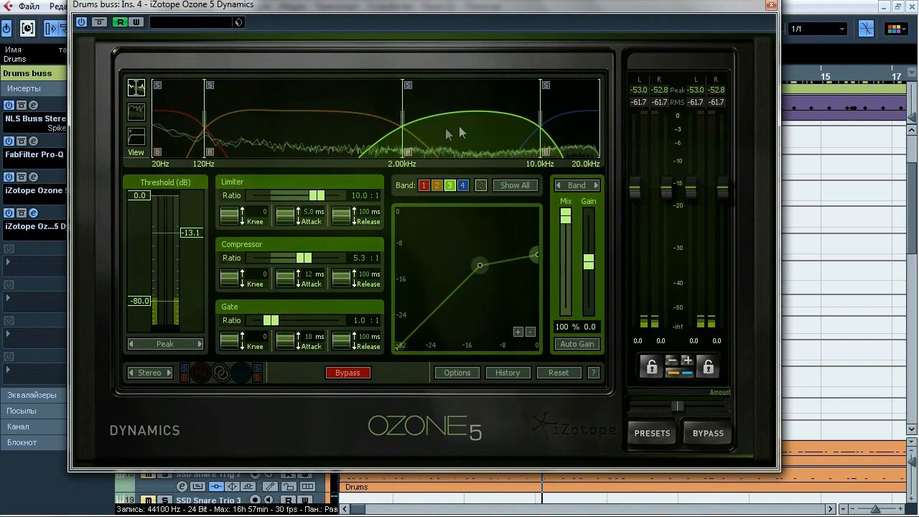
click(573, 127)
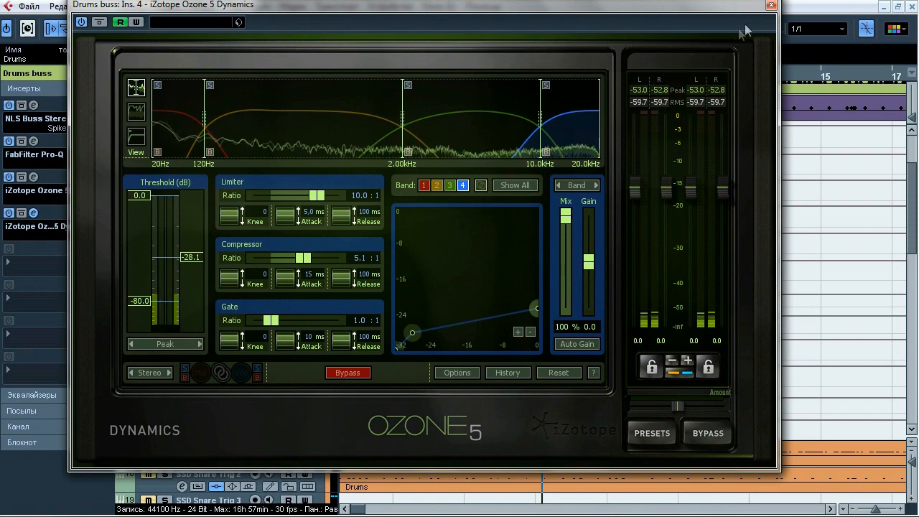
click(770, 7)
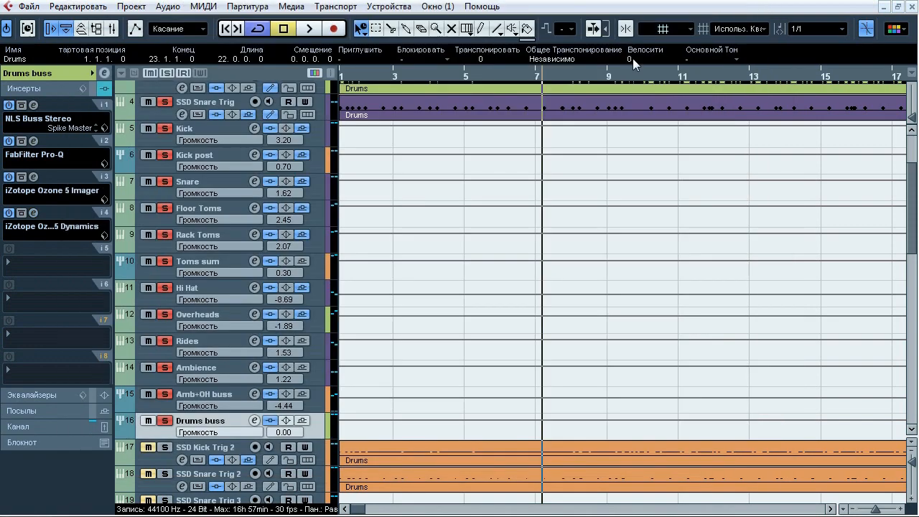
Open the Drums buss channel settings, review its inserts, equalizer and output assignment, and close them.
click(104, 73)
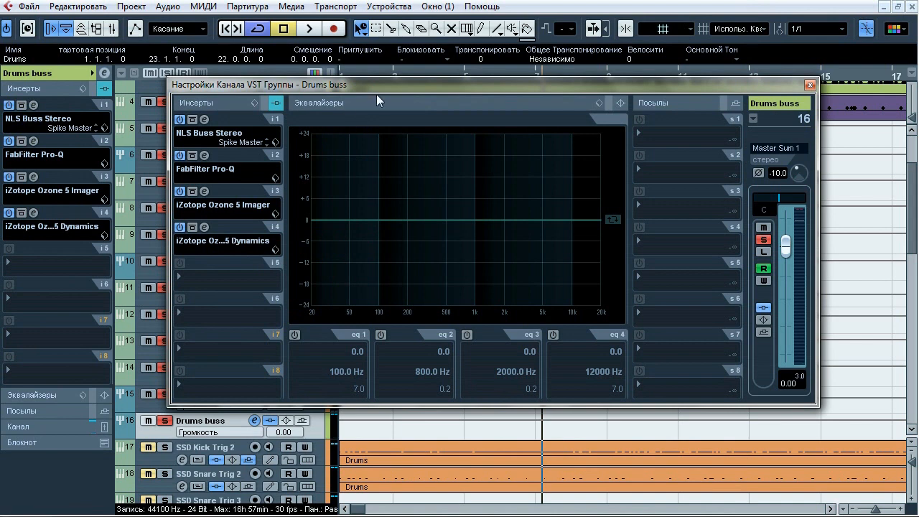
drag(376, 86, 347, 86)
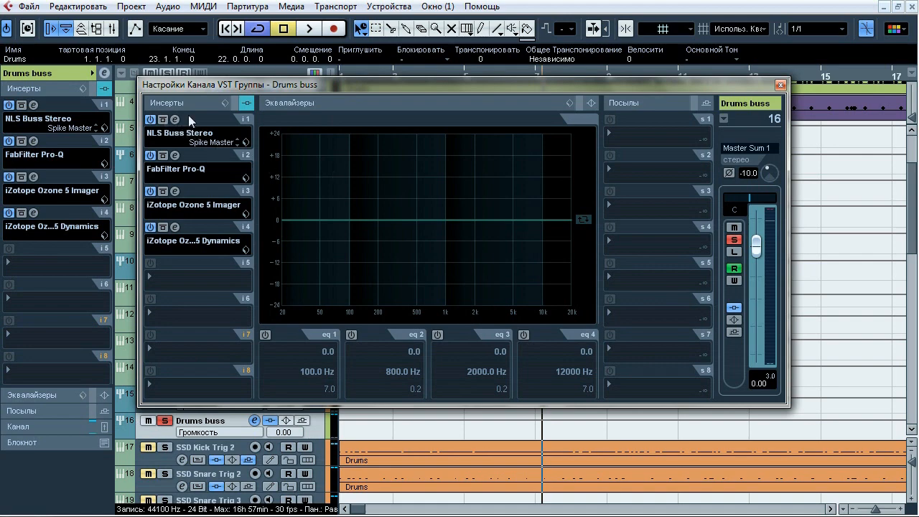
click(779, 86)
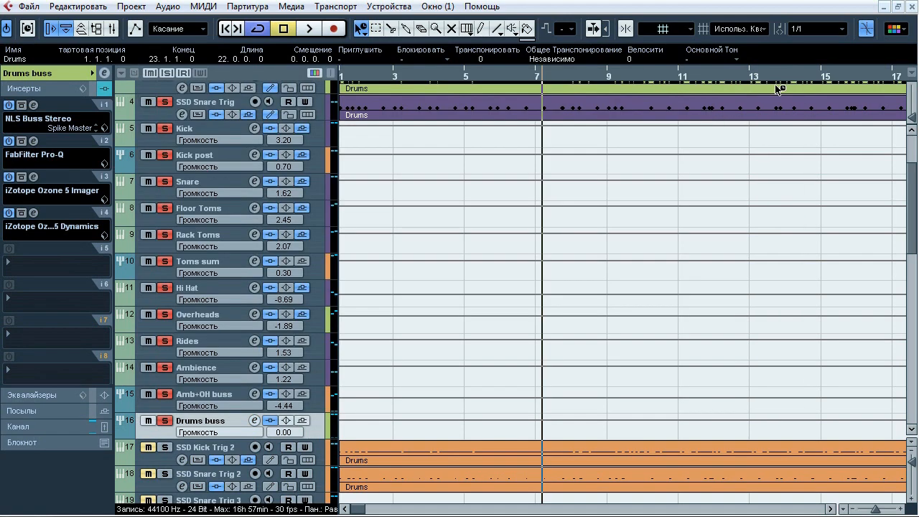
Open the mixer, examine the output routing of the drum channels and the Drums buss, and close it.
key(F3)
drag(359, 428, 200, 432)
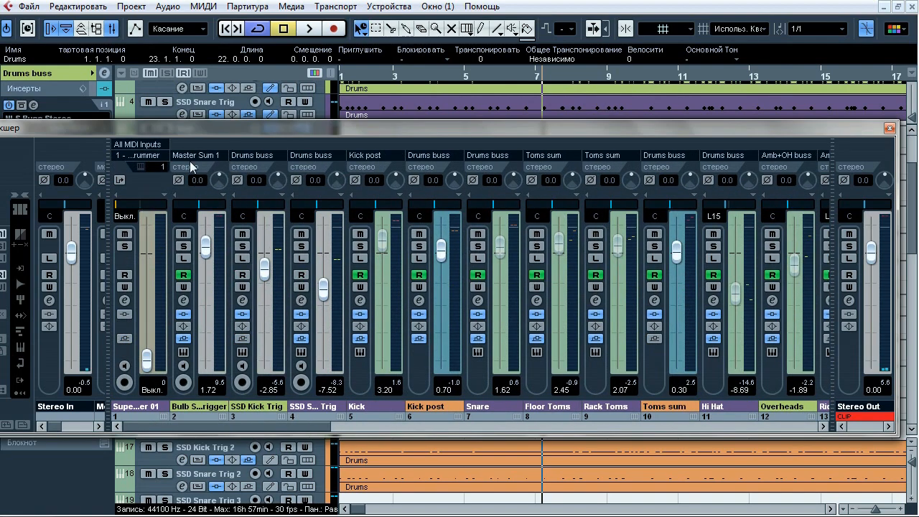
drag(226, 432, 378, 426)
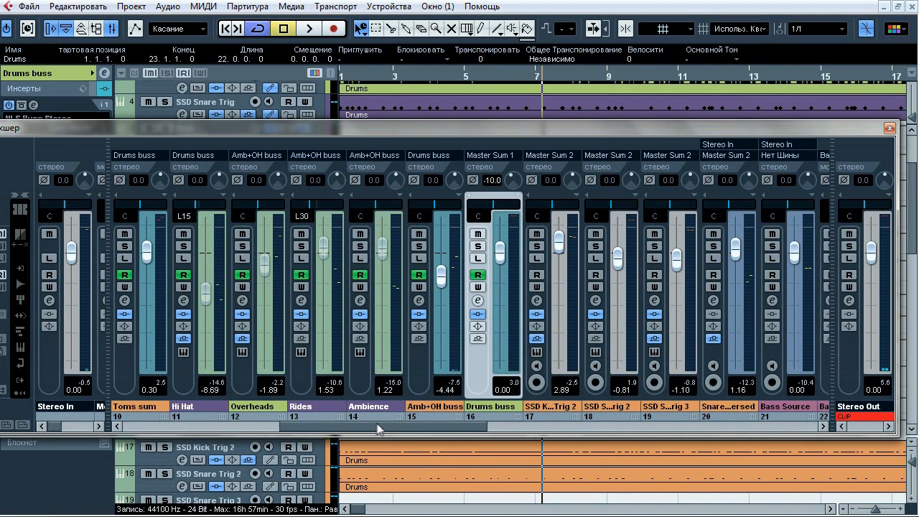
click(890, 129)
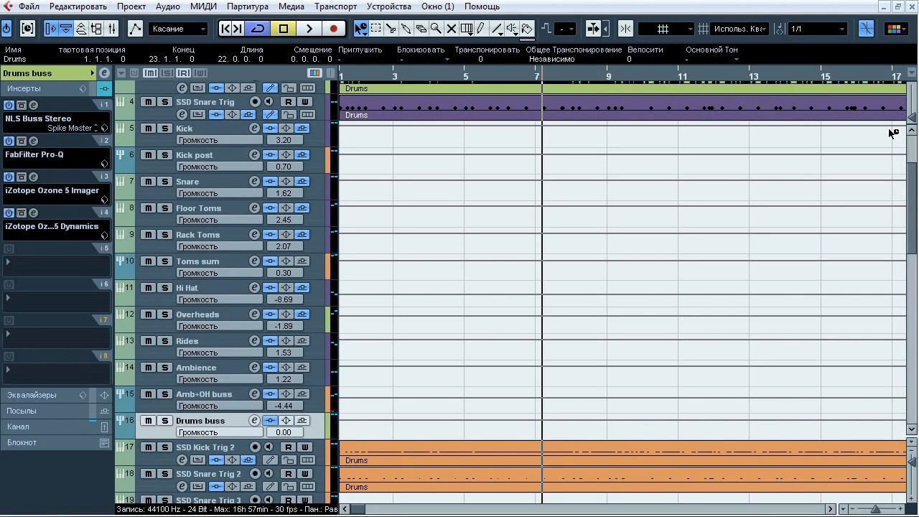
Show the sends of the Bulb Snare Trigger and Kick tracks and compare their reverb and sidechain routing.
scroll(904, 246, up, 5)
click(208, 141)
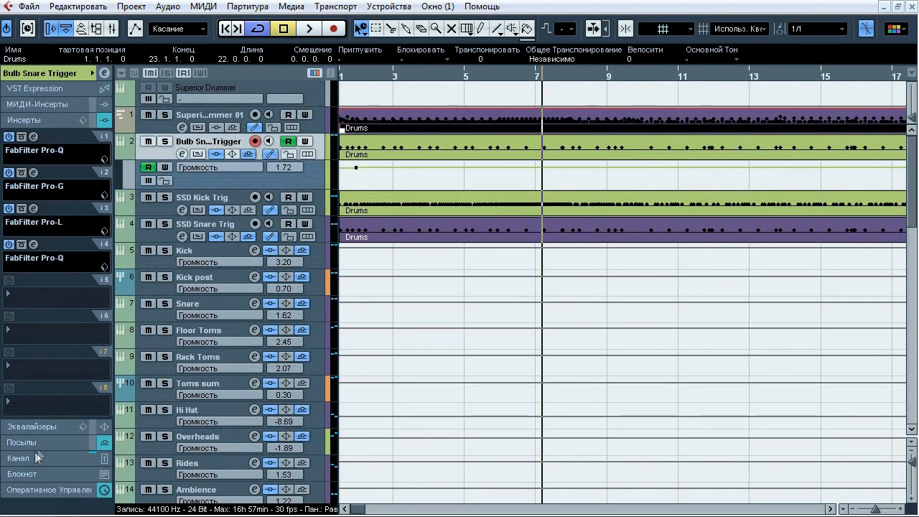
click(34, 451)
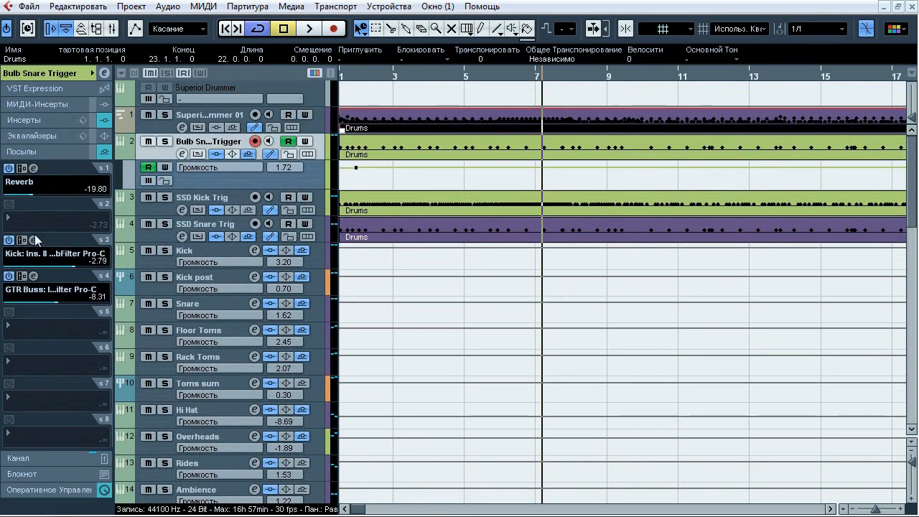
click(199, 250)
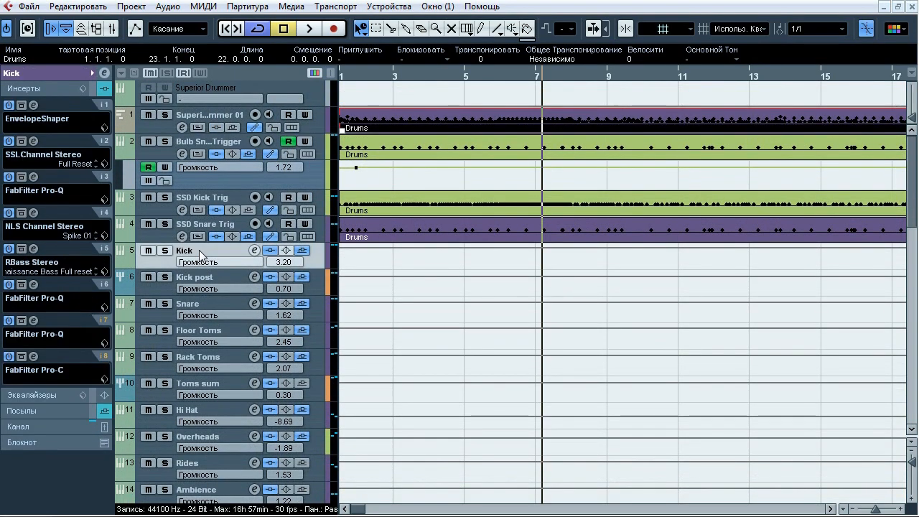
click(48, 403)
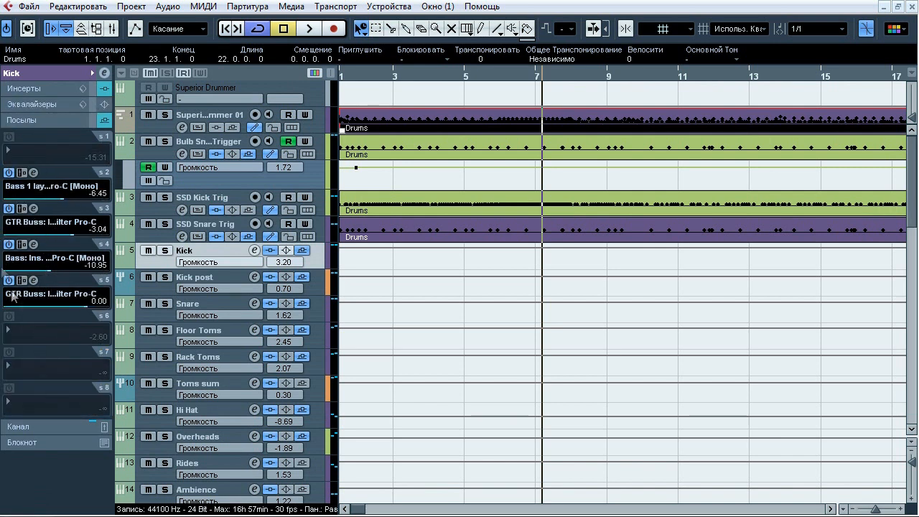
click(188, 142)
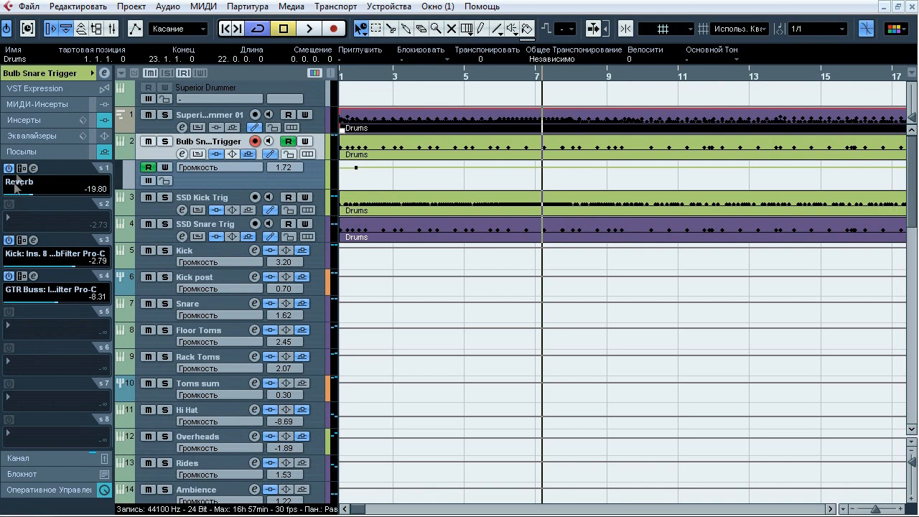
Inspect the sends of the SSD Kick Trig, SSD Snare Trig, Kick, Kick post, Snare, toms, Hi Hat and Overheads tracks in turn.
click(208, 199)
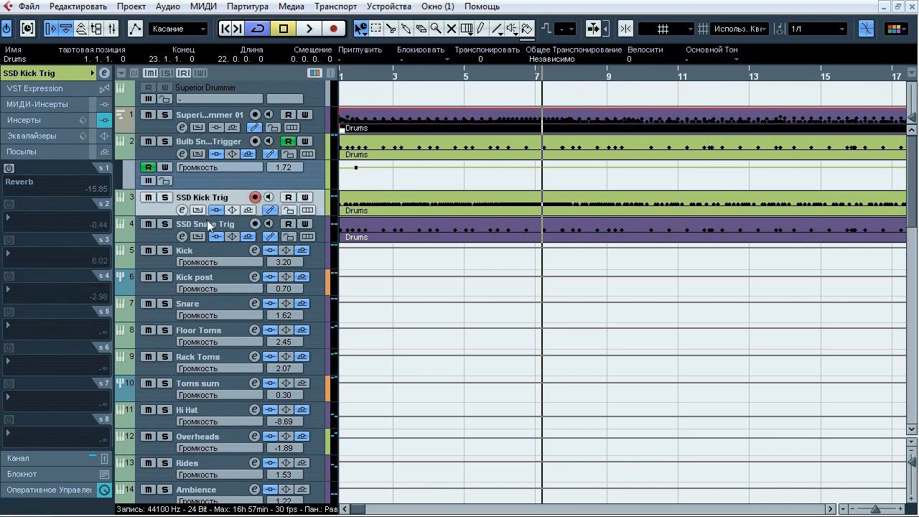
click(209, 225)
click(207, 250)
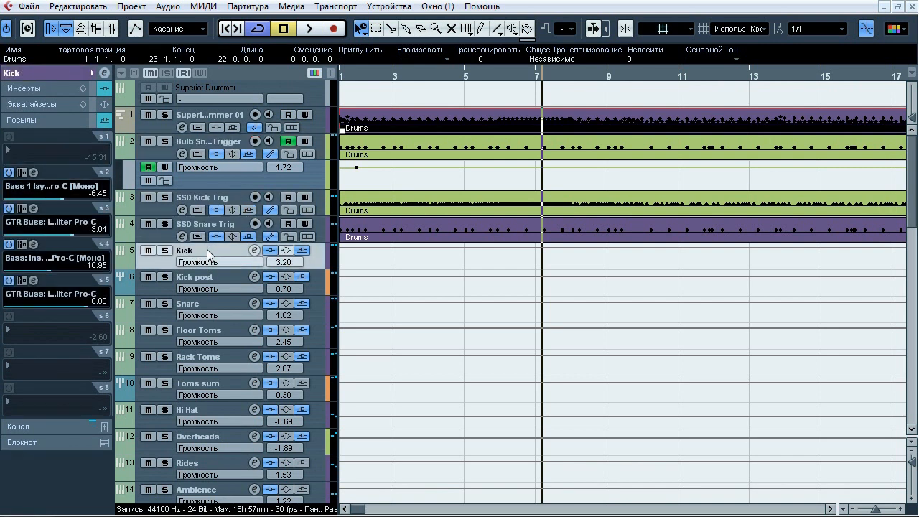
click(206, 280)
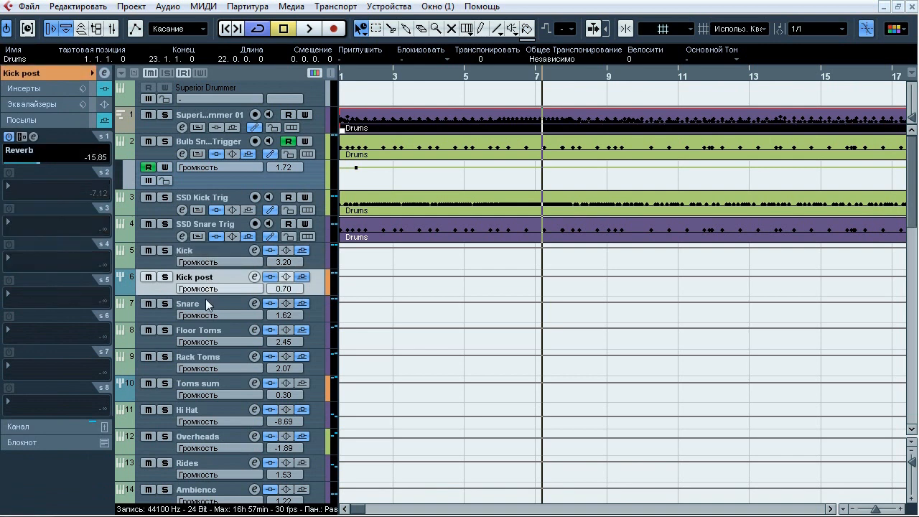
click(205, 299)
click(205, 326)
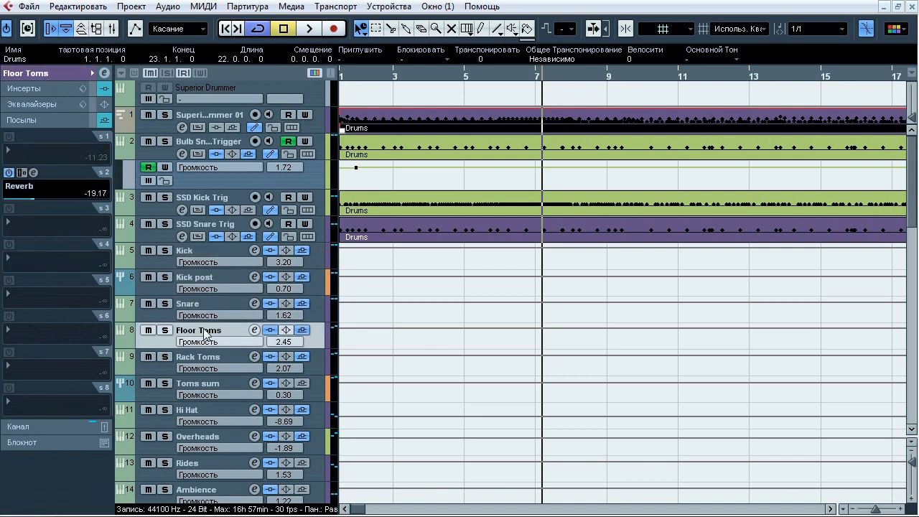
click(205, 363)
click(203, 413)
click(201, 444)
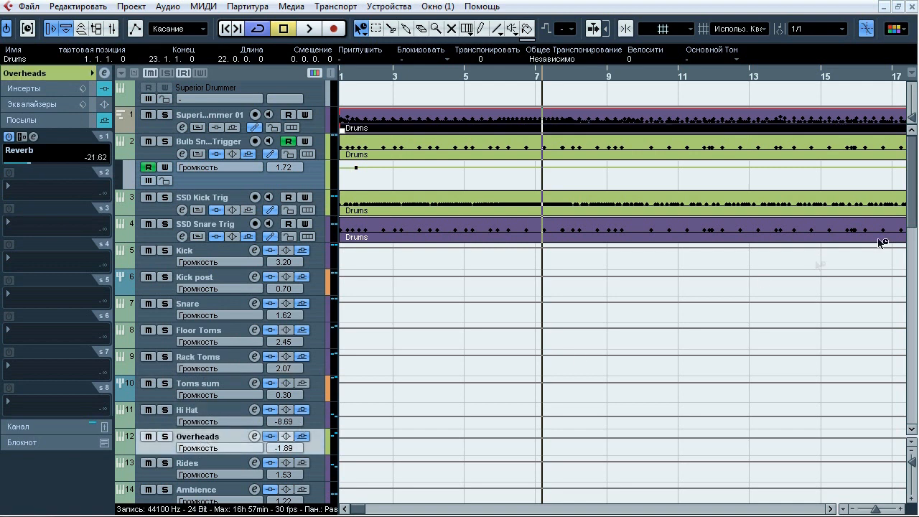
Inspect the sends of the SSD Kick Trig 2 and SSD Snare Trig 3 tracks.
drag(915, 191, 910, 235)
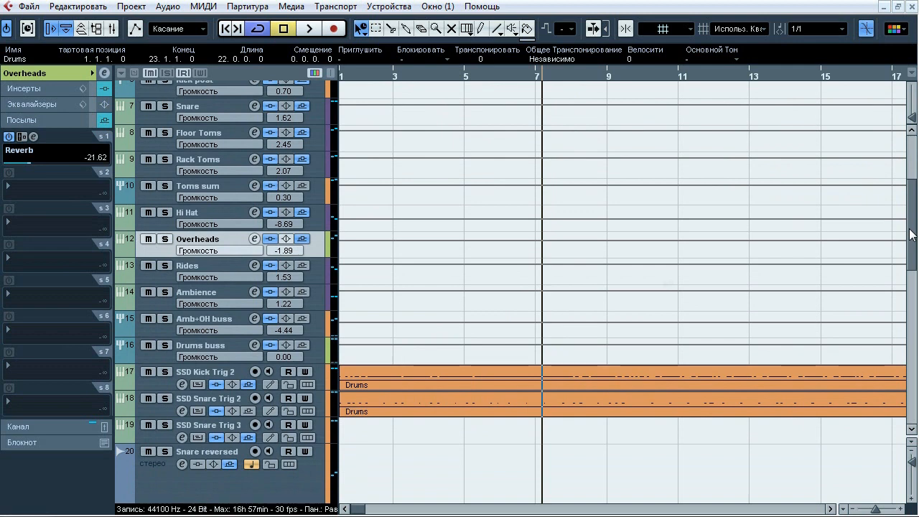
click(227, 374)
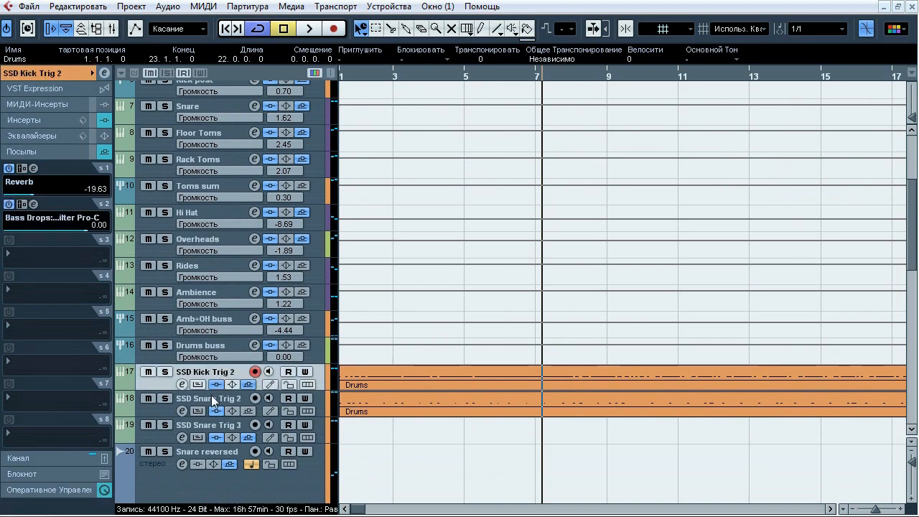
click(213, 428)
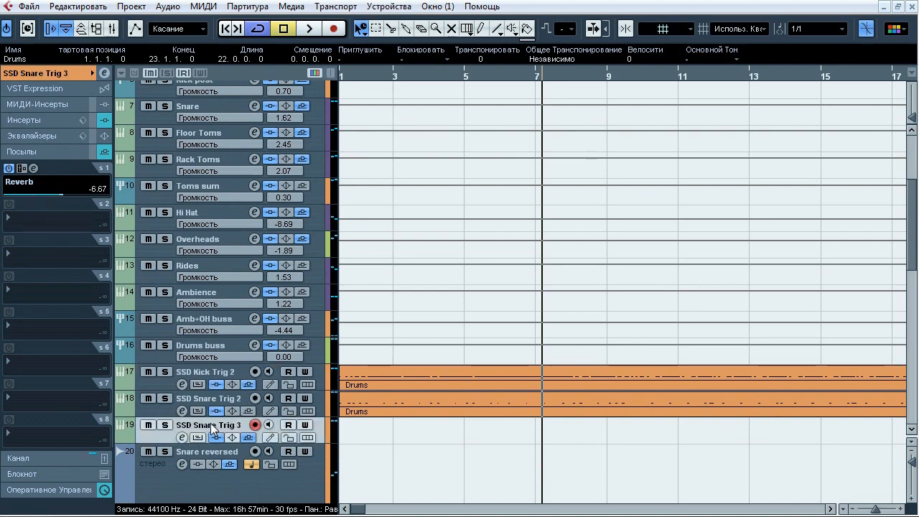
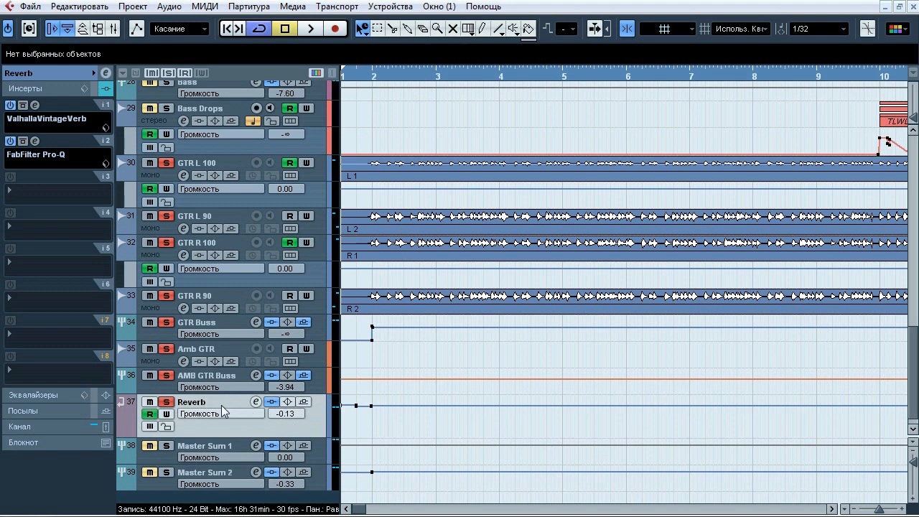
Play the soloed Reverb channel, compare its inserts bypassed and active, leave them active and stop playback.
key(space)
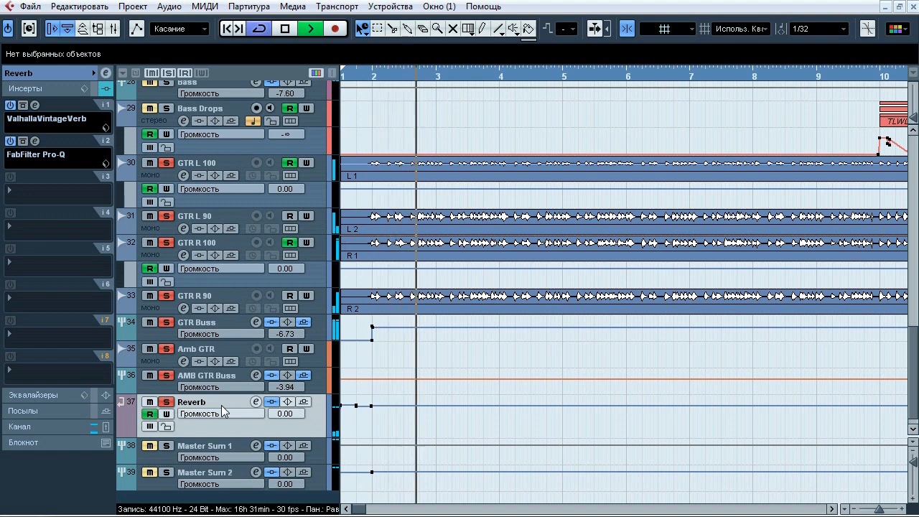
click(271, 402)
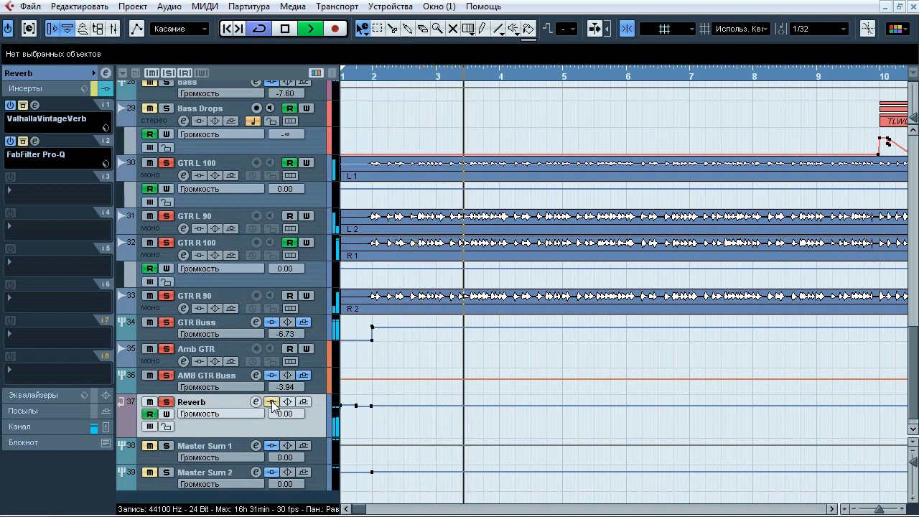
click(271, 402)
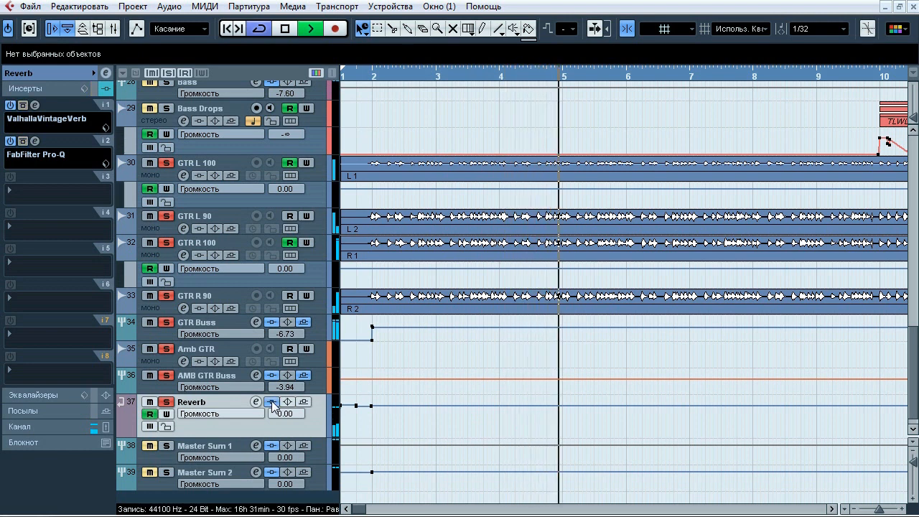
click(271, 401)
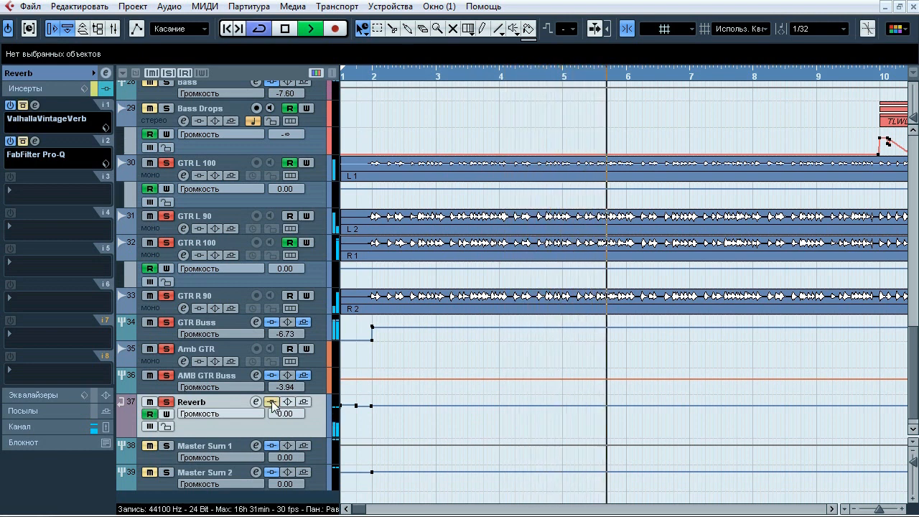
click(271, 402)
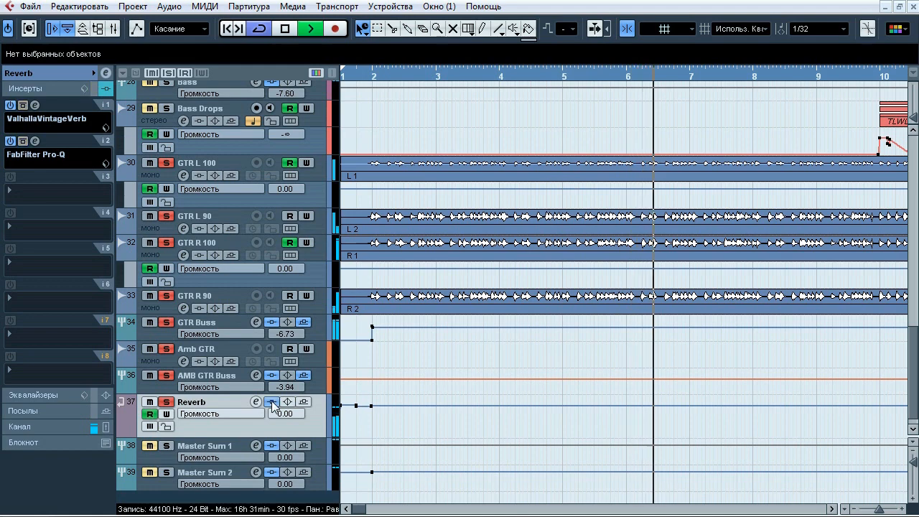
key(space)
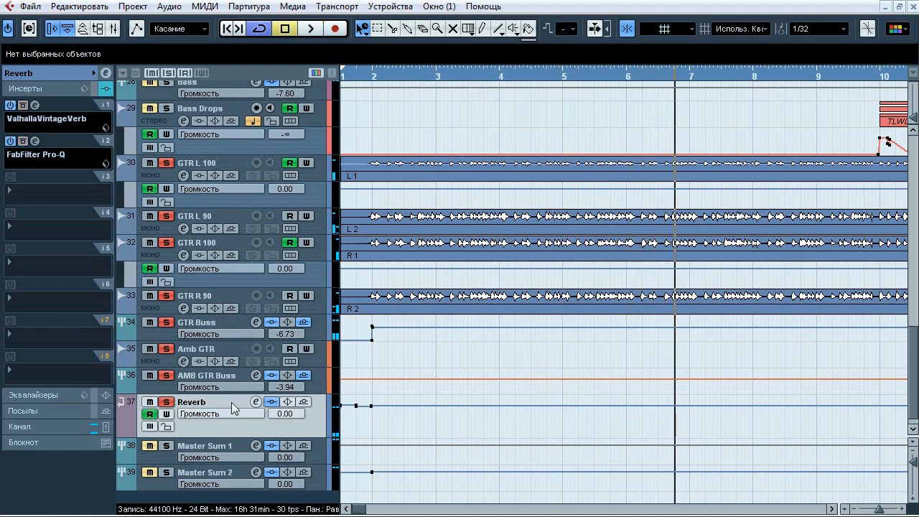
Review Reverb's first-insert ValhallaVintageVerb and audition the bands of its second-insert Pro-Q in solo during playback, closing both.
click(37, 106)
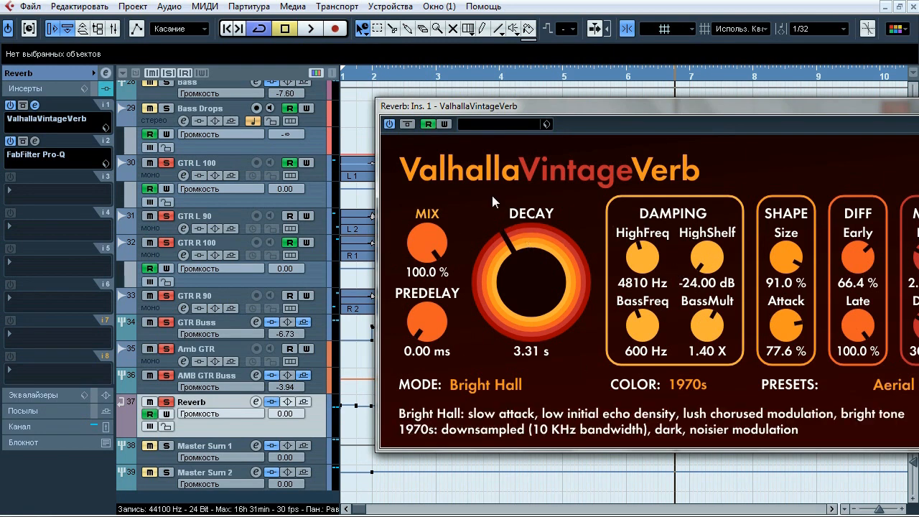
click(34, 106)
click(35, 141)
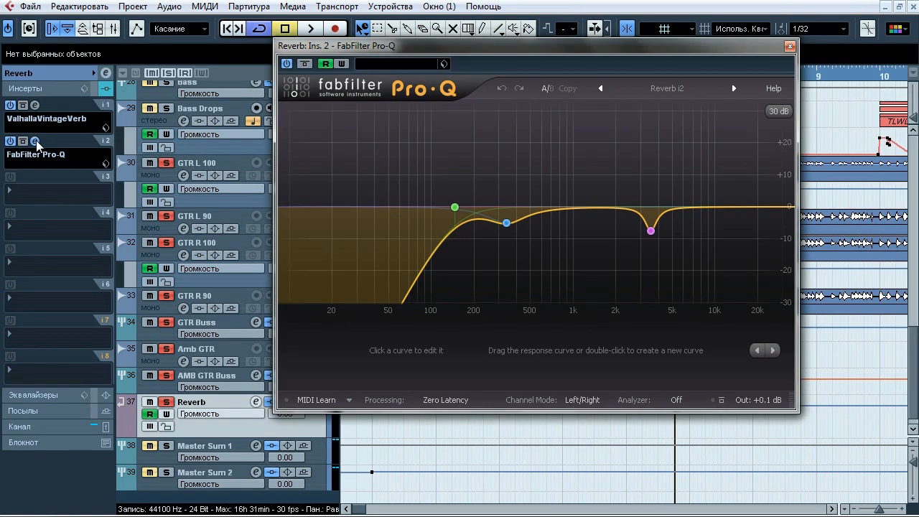
key(space)
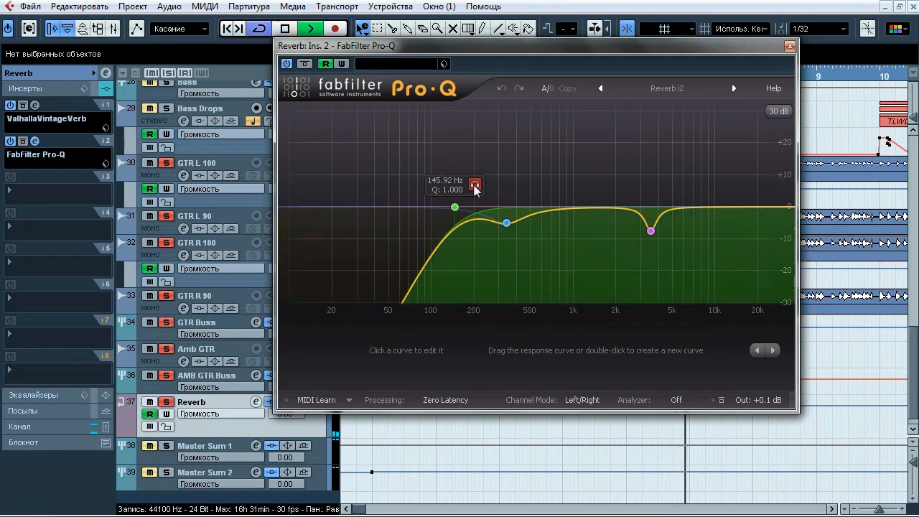
click(476, 186)
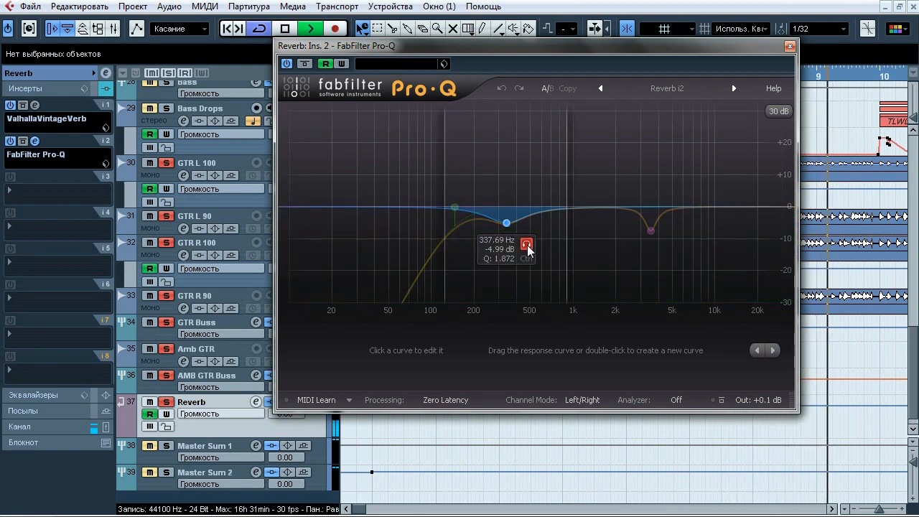
drag(528, 249, 528, 249)
drag(672, 253, 671, 253)
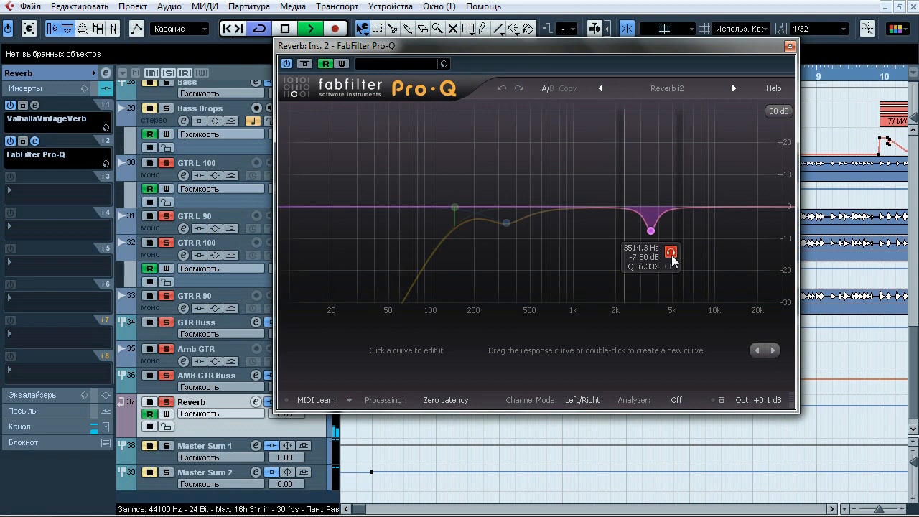
drag(670, 256, 671, 256)
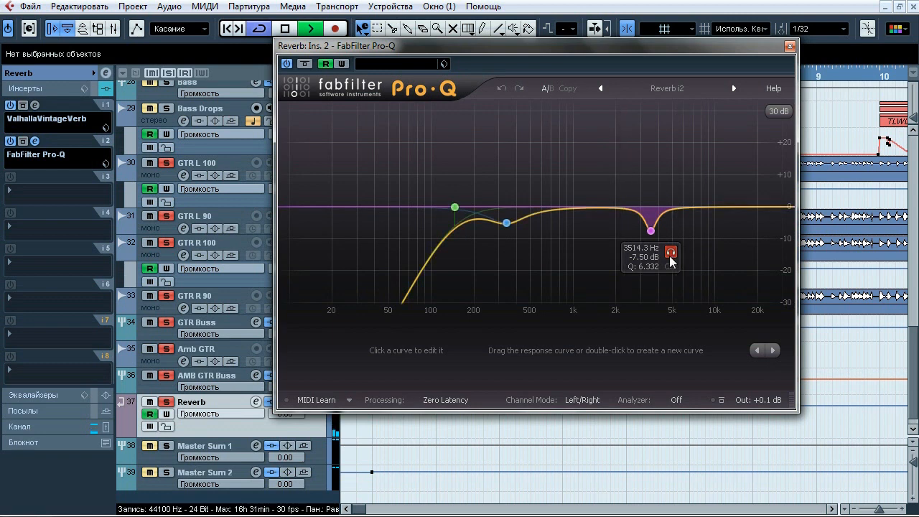
key(space)
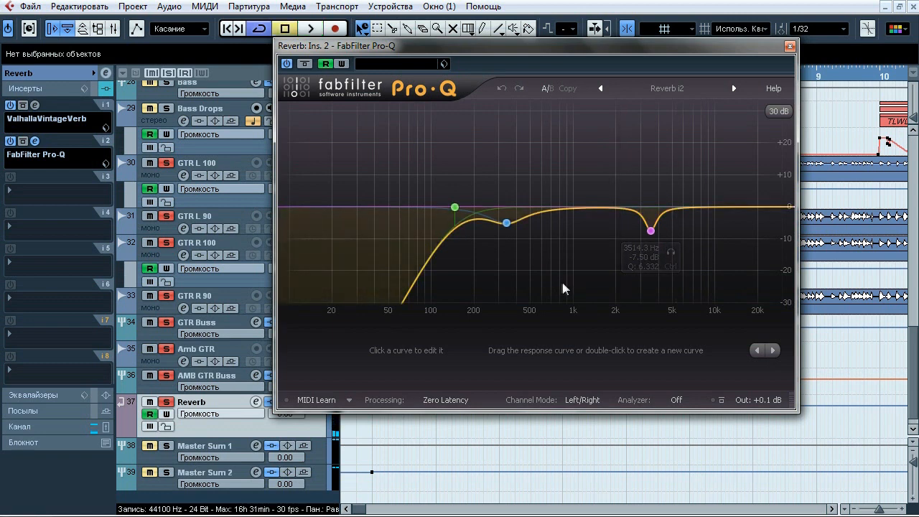
click(789, 46)
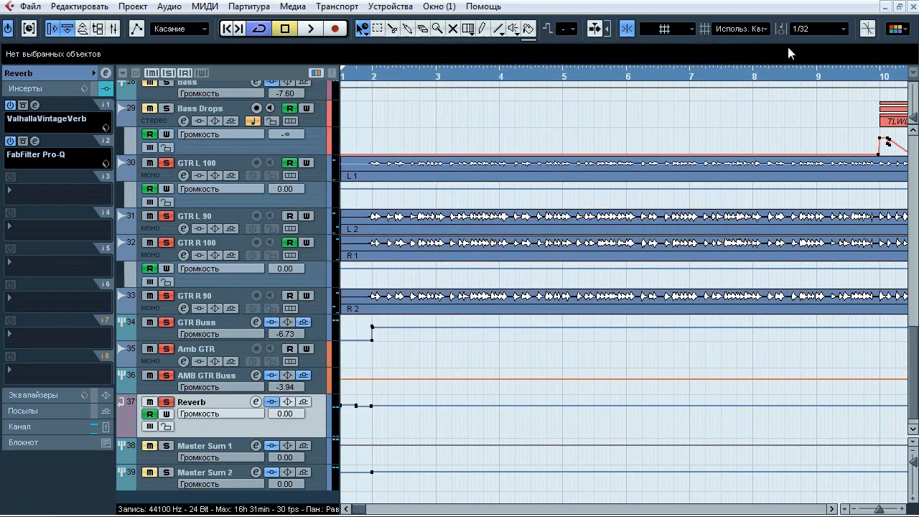
Route the Reverb channel's output to the Master Sum 1 group.
click(61, 79)
click(57, 169)
mouse_move(72, 259)
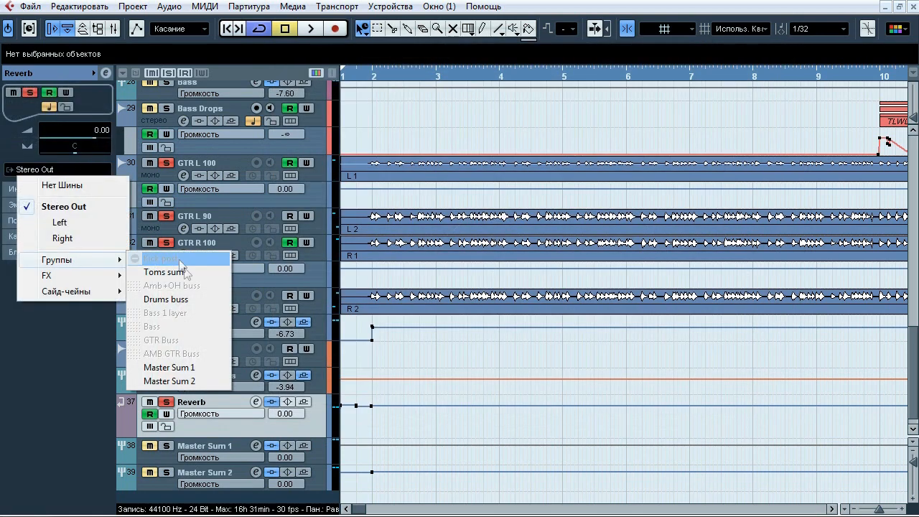
click(180, 371)
Play the full mix, compare it with the Reverb channel muted and unmuted, briefly toggle its solo and stop playback.
key(space)
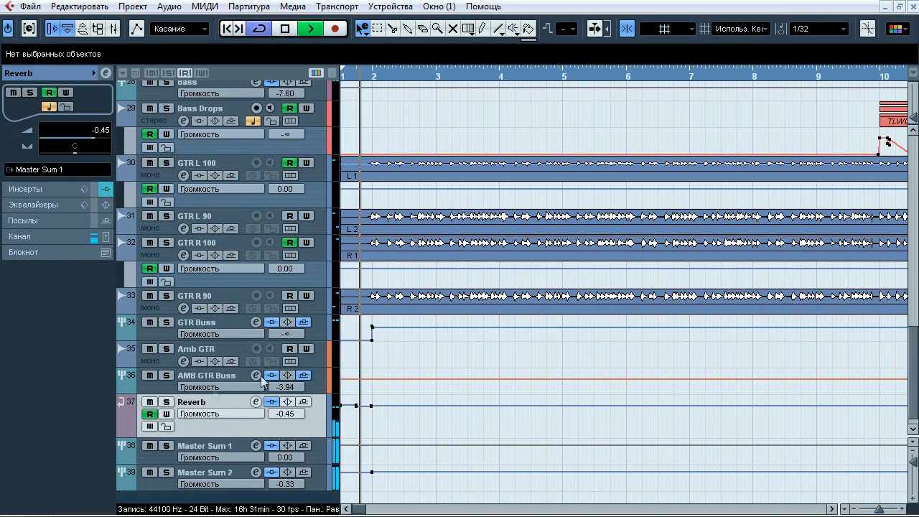
click(150, 402)
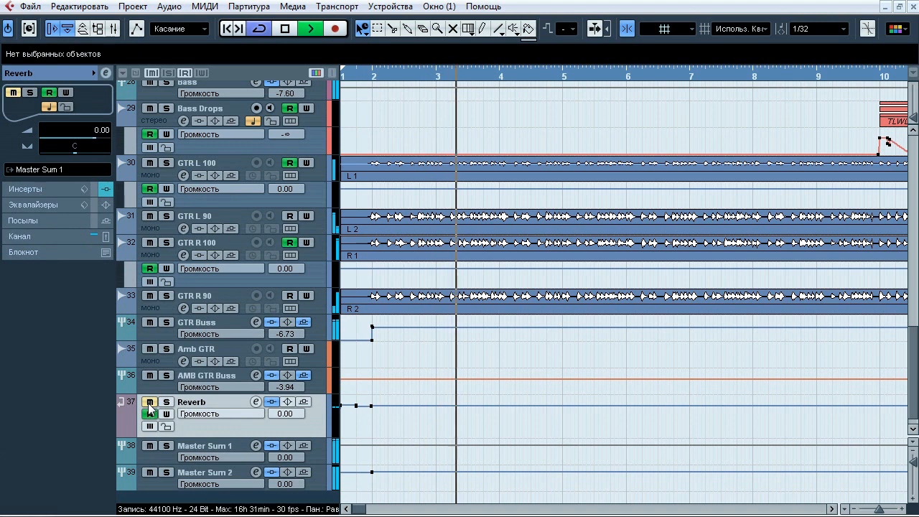
click(151, 402)
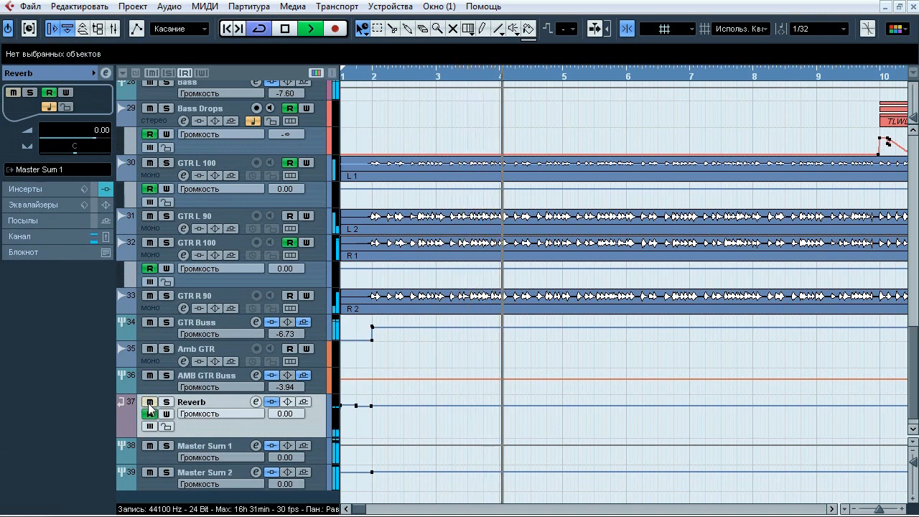
click(150, 402)
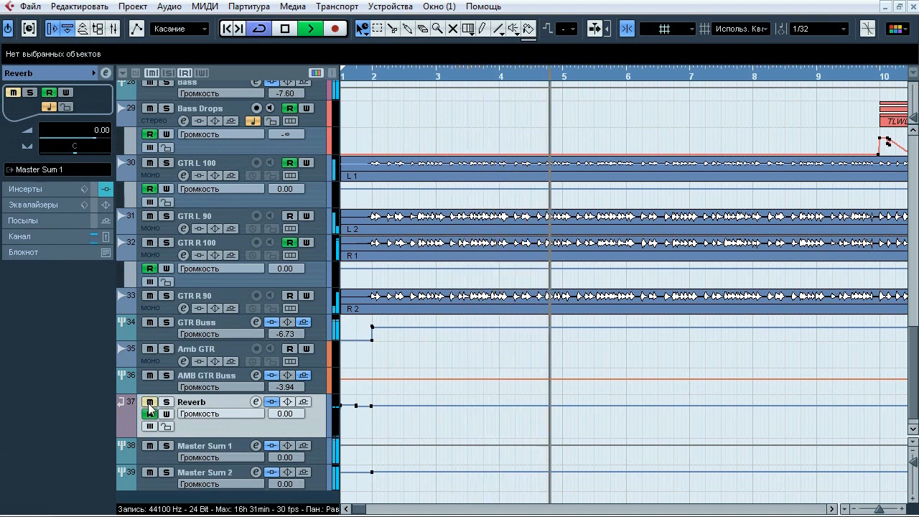
click(166, 402)
click(166, 402)
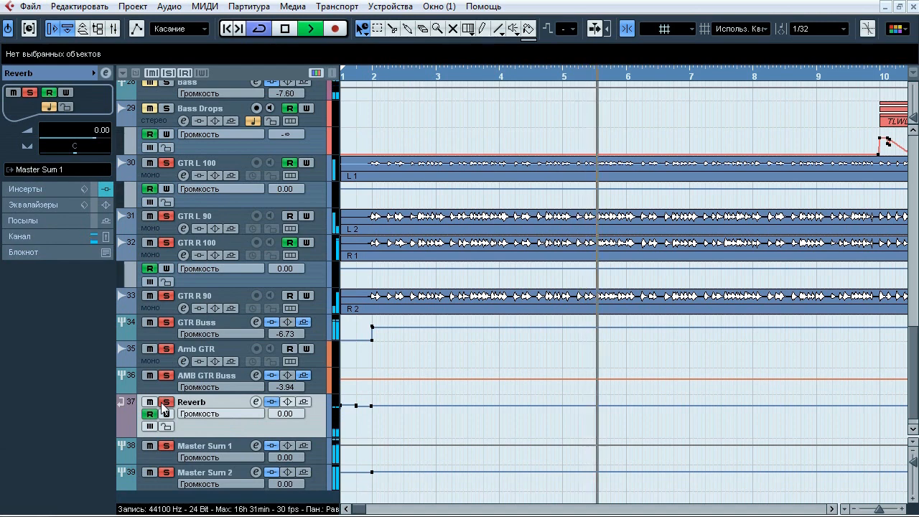
click(291, 29)
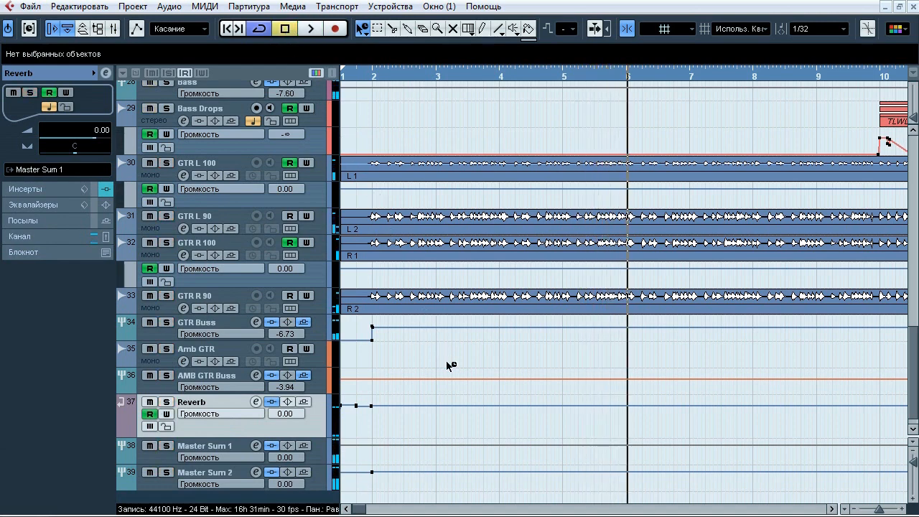
Open the mixer and look through the output routing of its channels from the first strips onwards.
key(F3)
drag(636, 327, 128, 302)
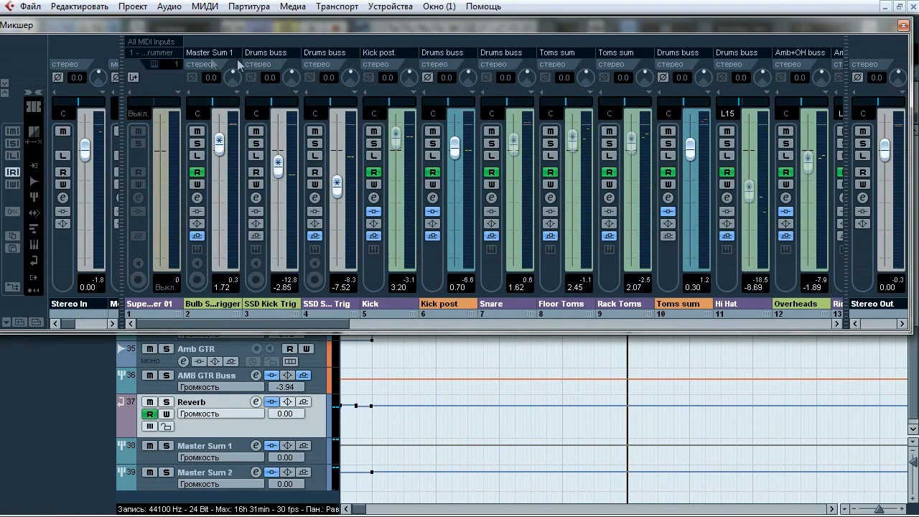
drag(274, 325, 758, 327)
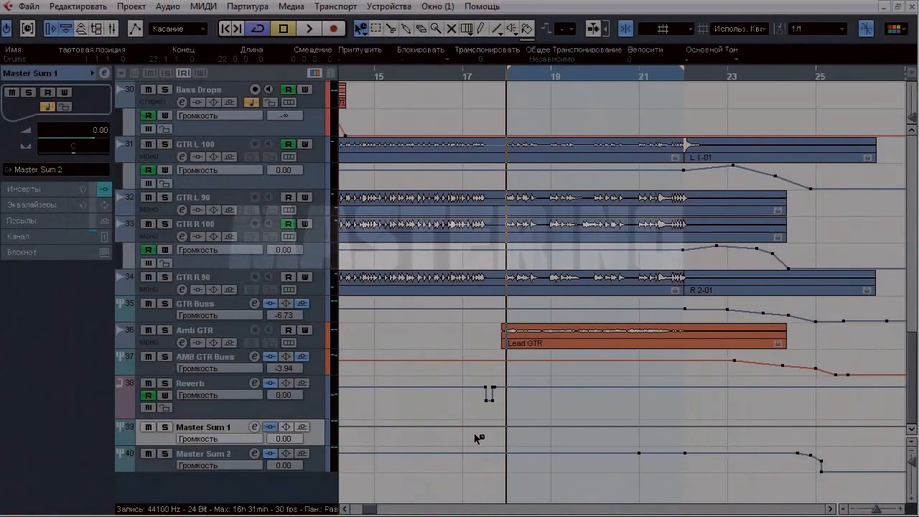
Play the looped section and compare the mix with the Master Sum 1 and Master Sum 2 inserts bypassed and active.
key(space)
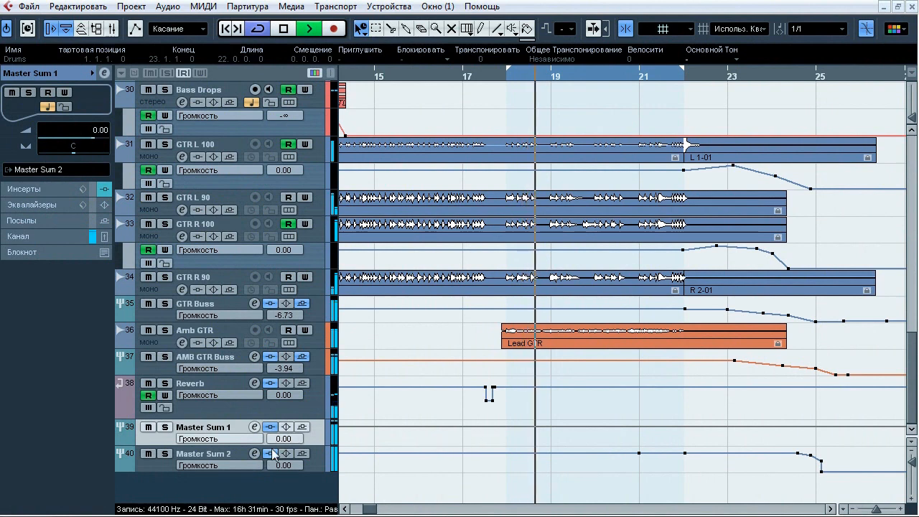
click(271, 428)
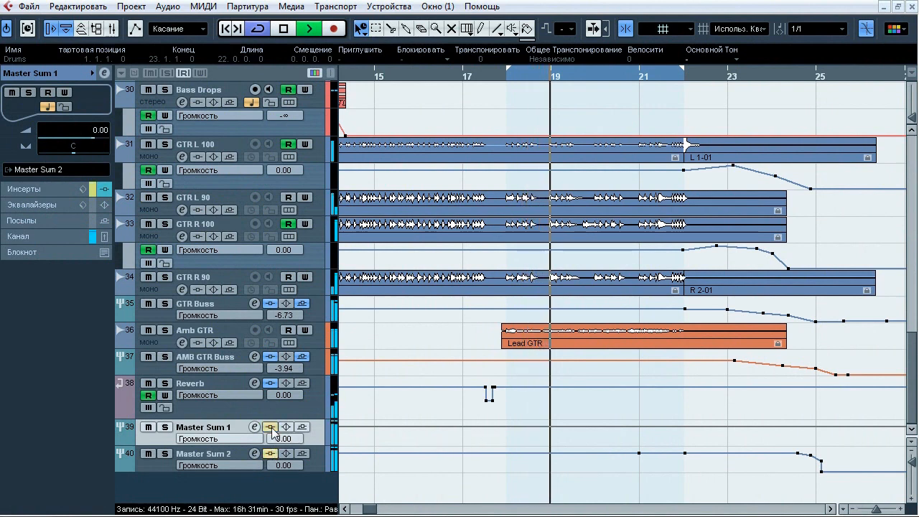
click(270, 427)
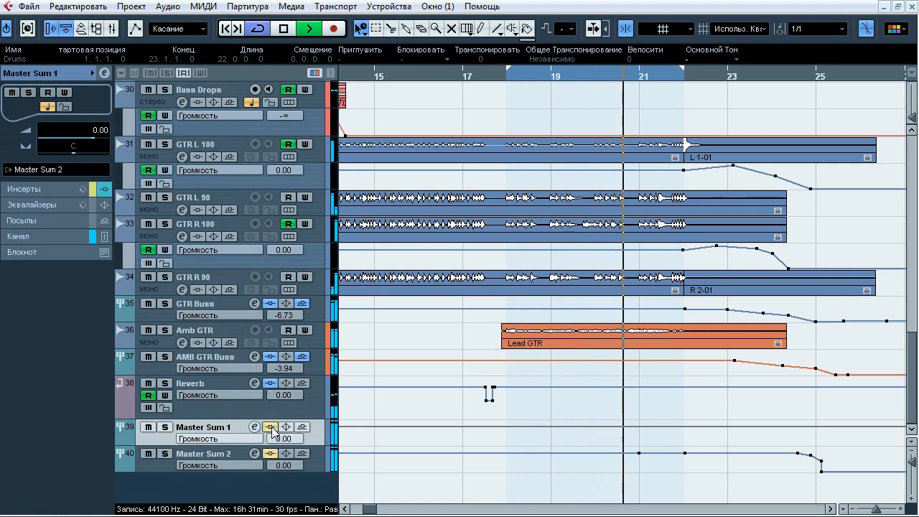
click(272, 454)
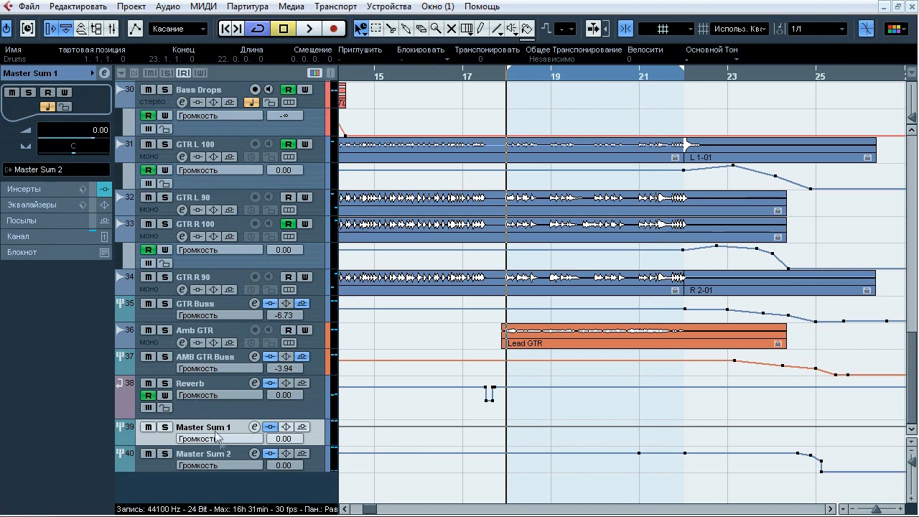
Inspect the insert chains of Master Sum 2 and Master Sum 1.
click(230, 460)
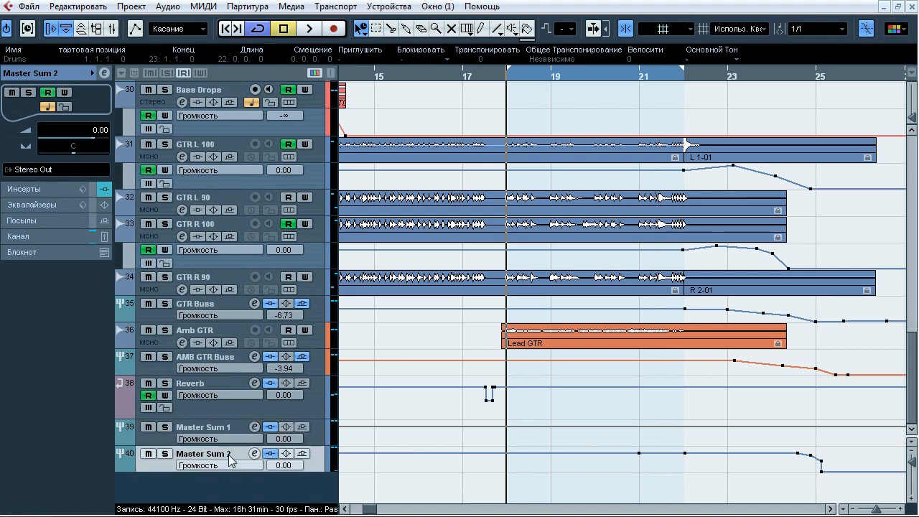
click(61, 190)
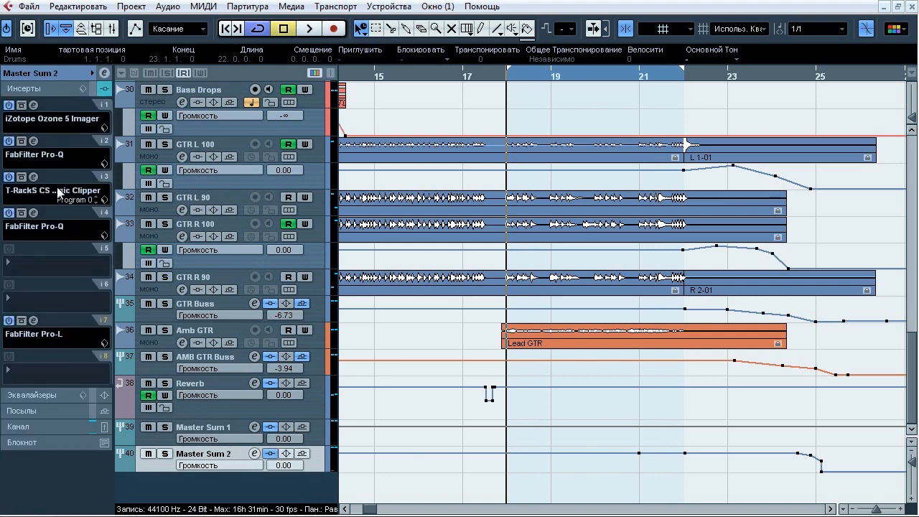
click(230, 430)
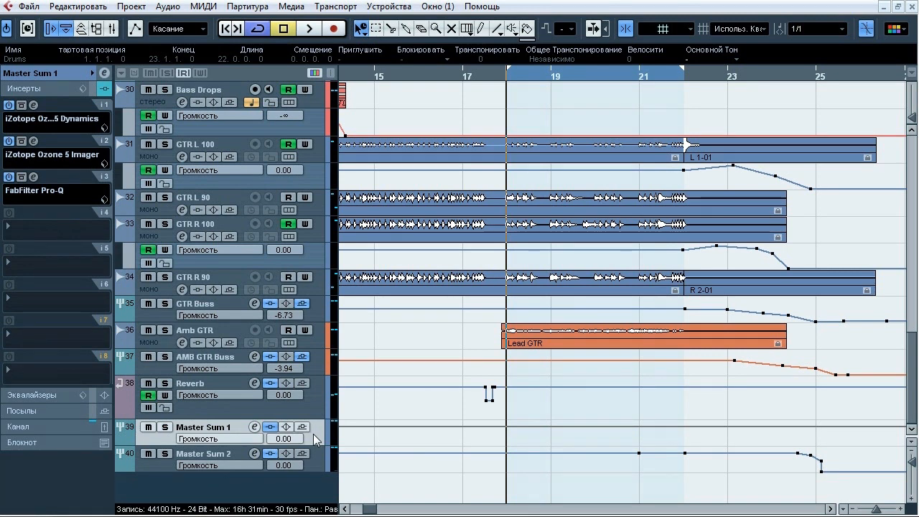
Open Master Sum 1's first-insert Ozone 5 Dynamics and compare it bypassed and active during playback, leaving it active.
click(33, 105)
drag(274, 78, 298, 42)
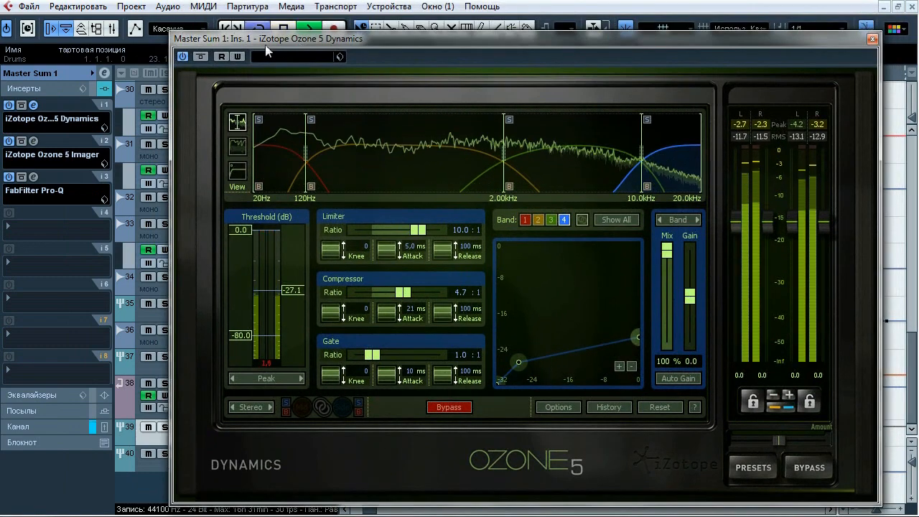
click(201, 56)
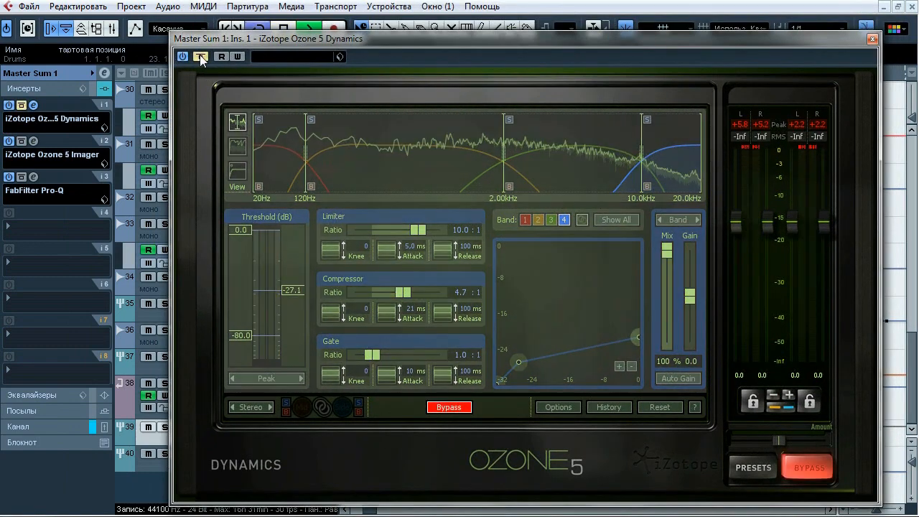
click(201, 56)
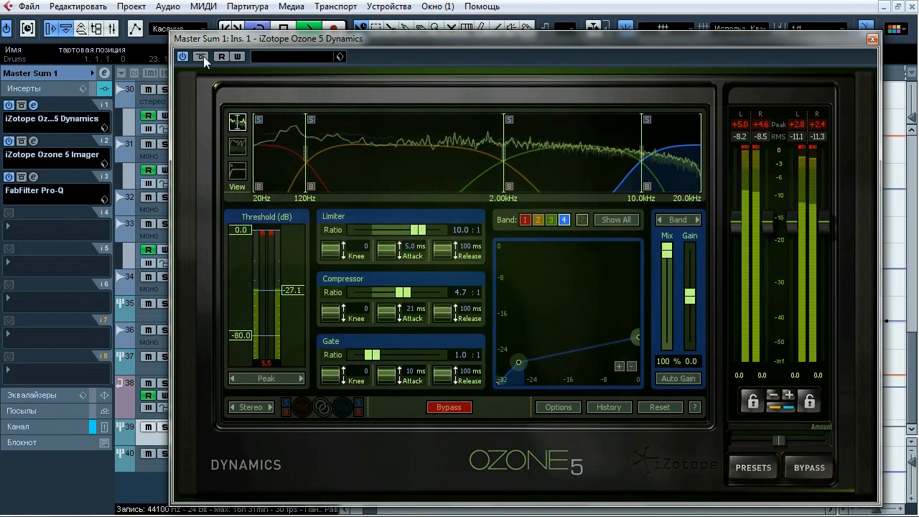
click(202, 56)
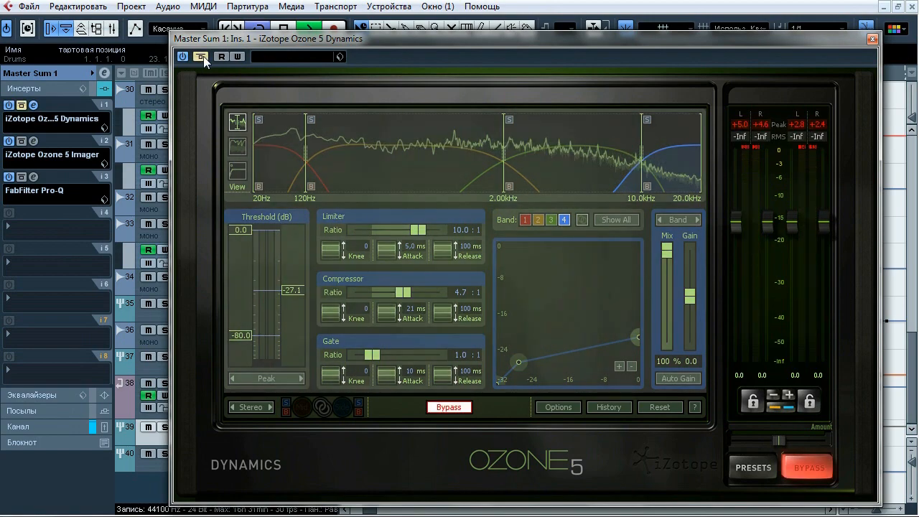
click(202, 56)
Review the compression settings of Ozone 5 Dynamics for bands 2, 1, 3 and 4, and close the plug-in.
click(354, 171)
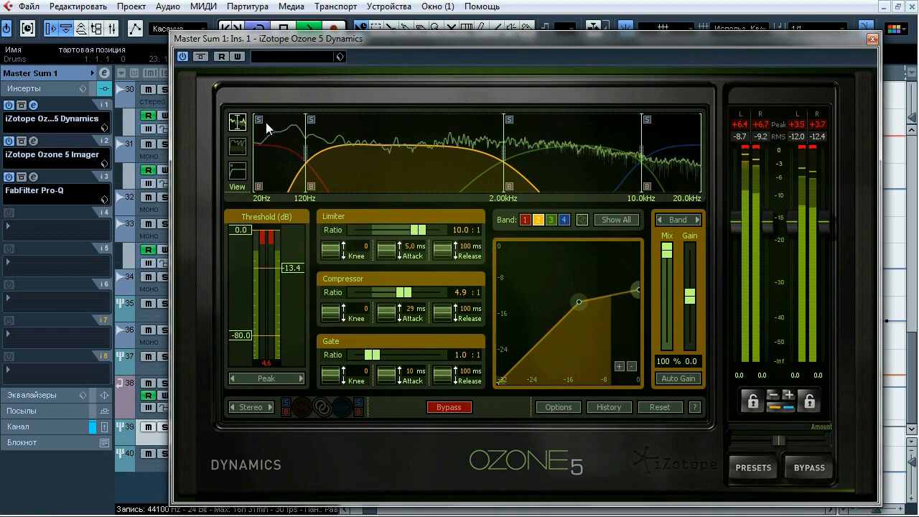
click(266, 171)
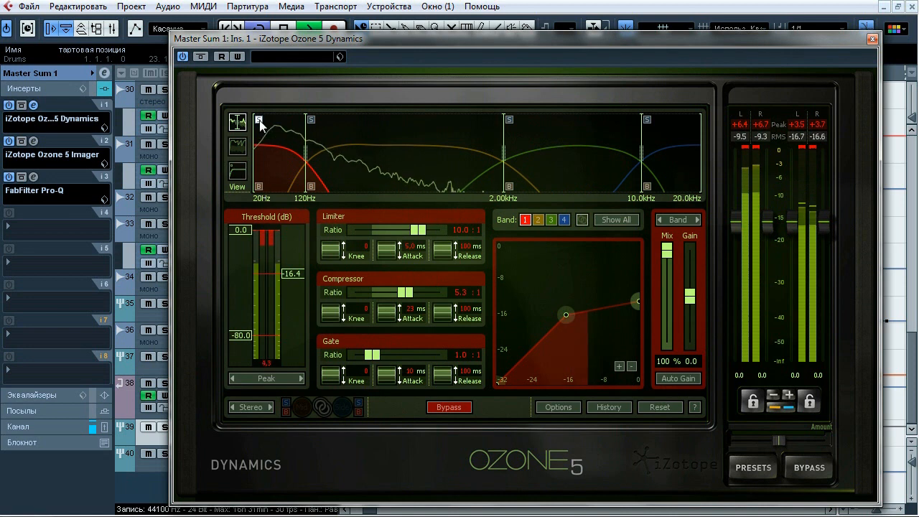
click(536, 170)
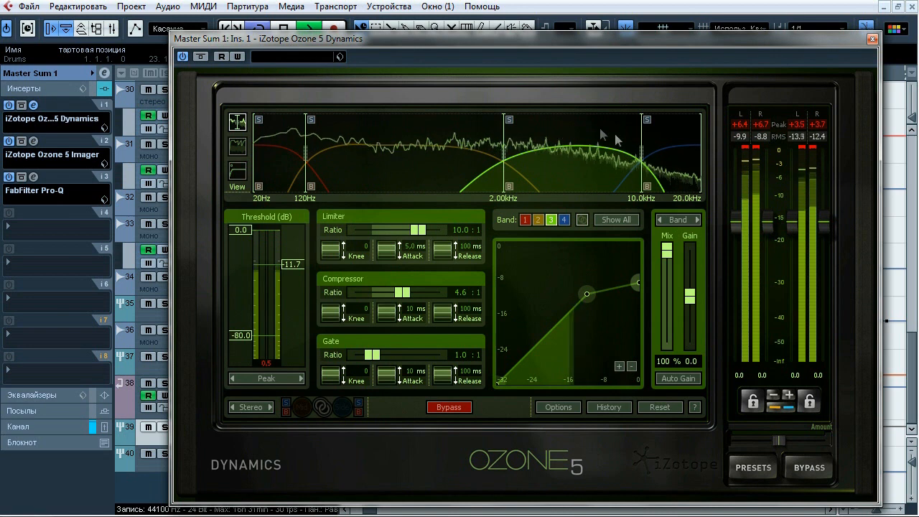
click(653, 138)
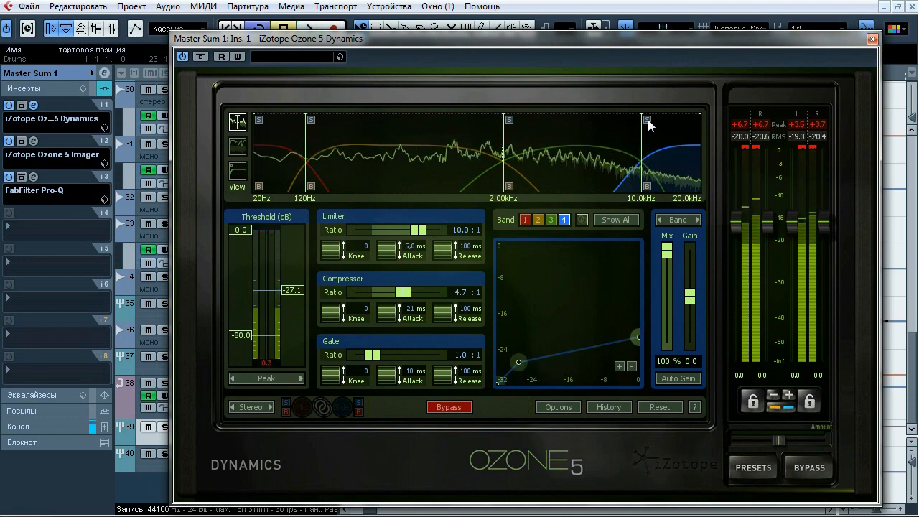
click(872, 41)
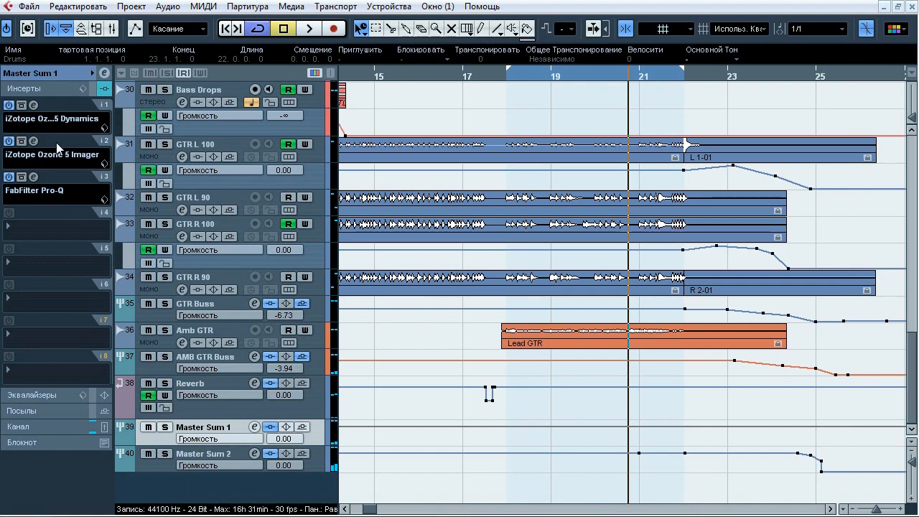
Review Master Sum 1's second-insert Ozone 5 Imager, compare it bypassed and active during playback, leave it active and close it.
click(33, 141)
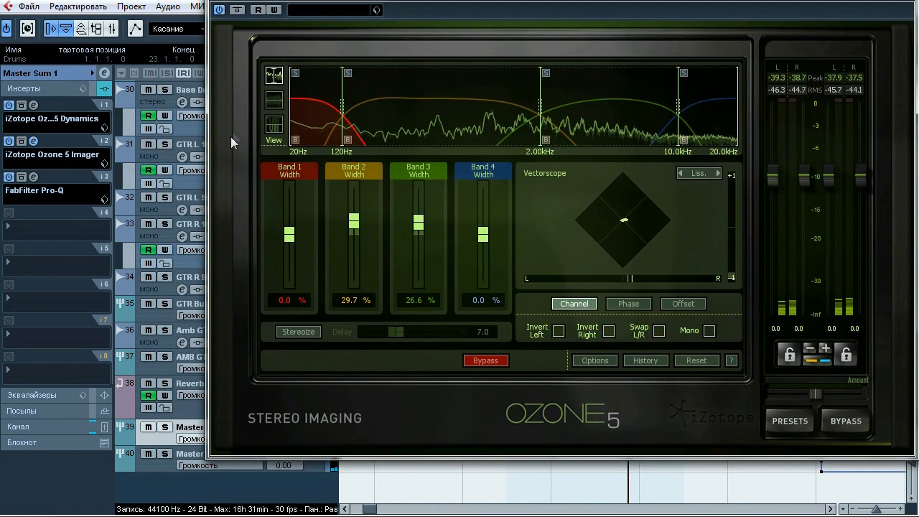
drag(372, 9, 307, 36)
key(space)
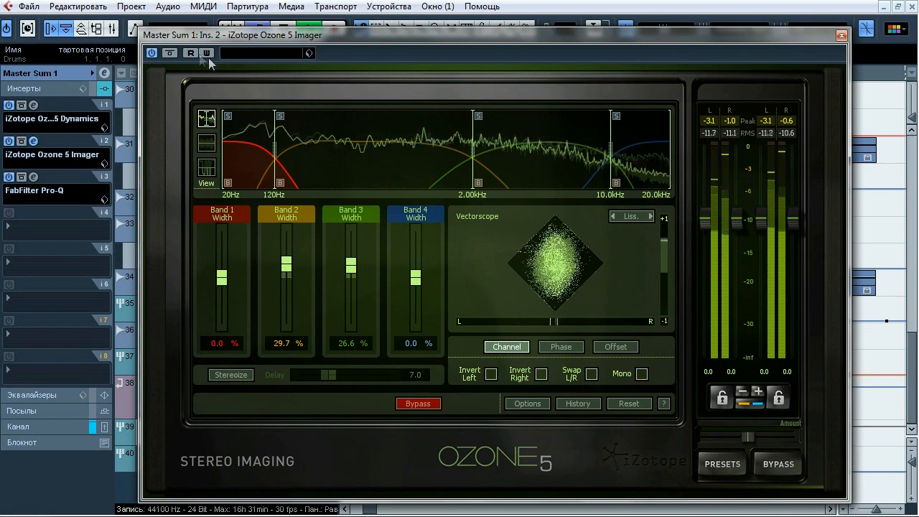
click(170, 52)
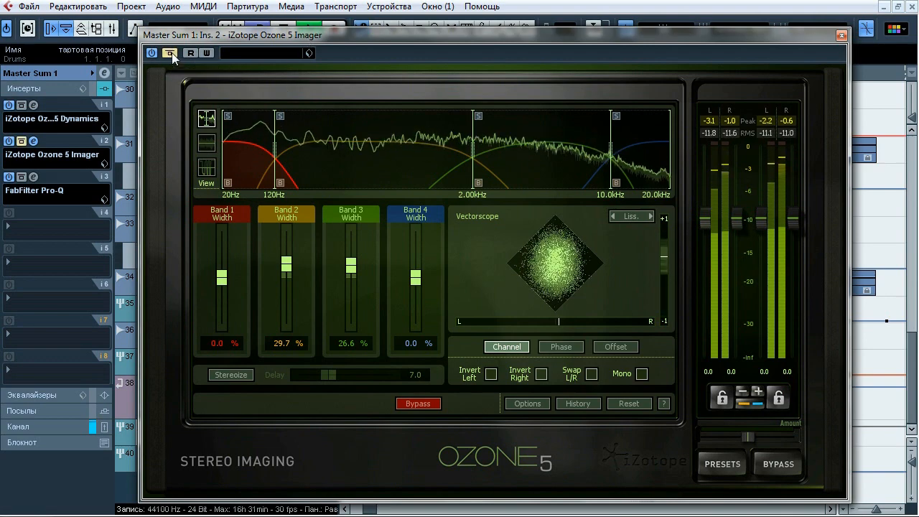
click(170, 53)
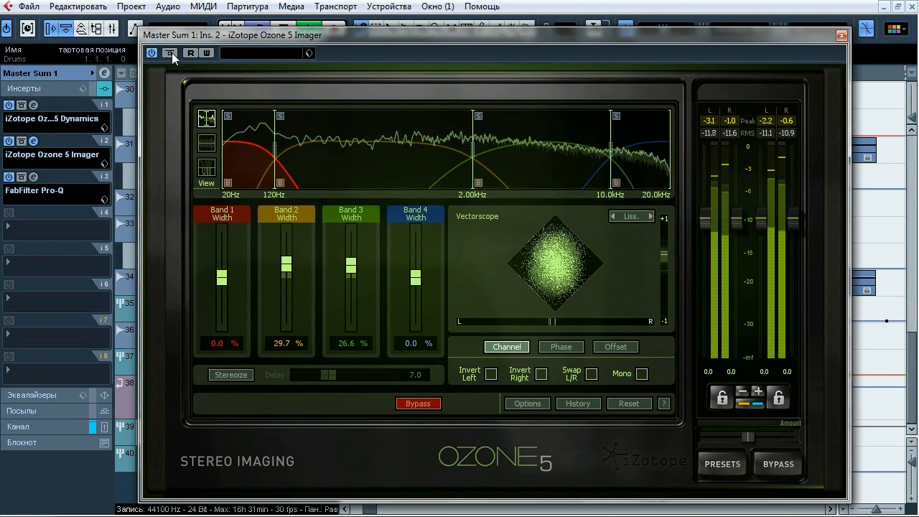
click(170, 52)
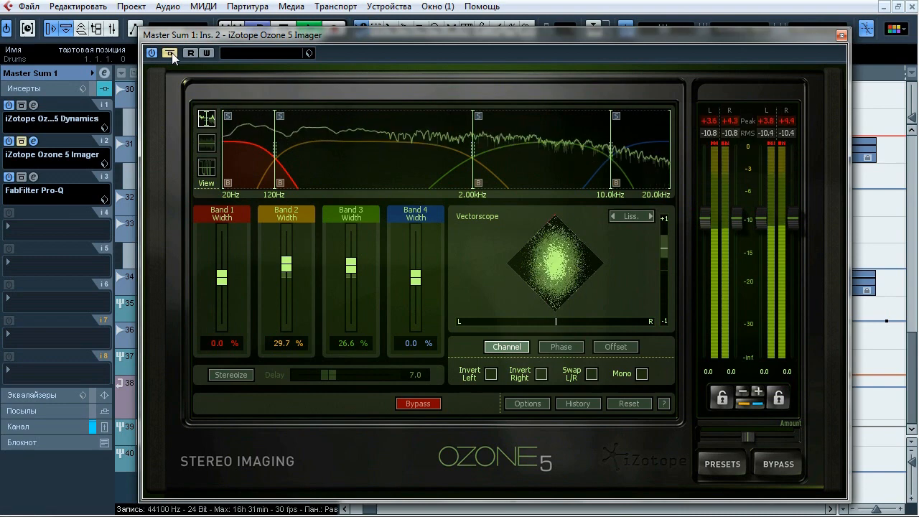
click(172, 53)
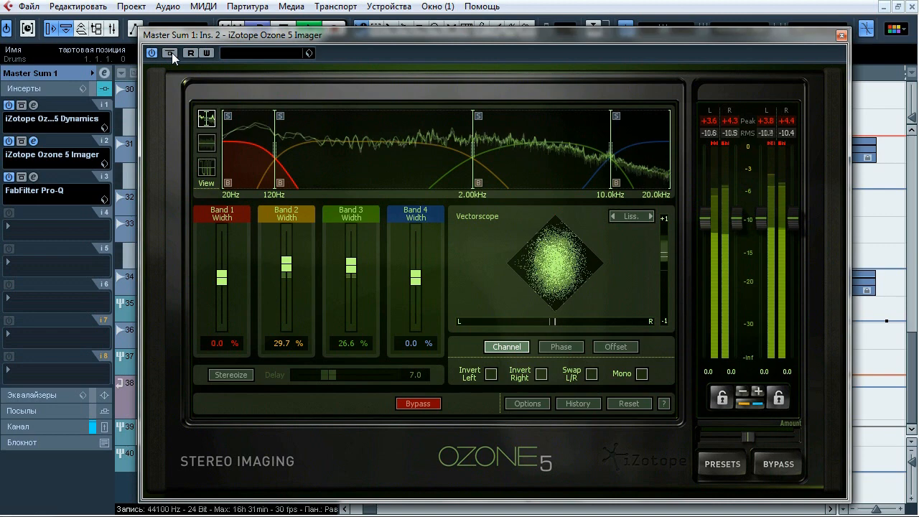
click(172, 52)
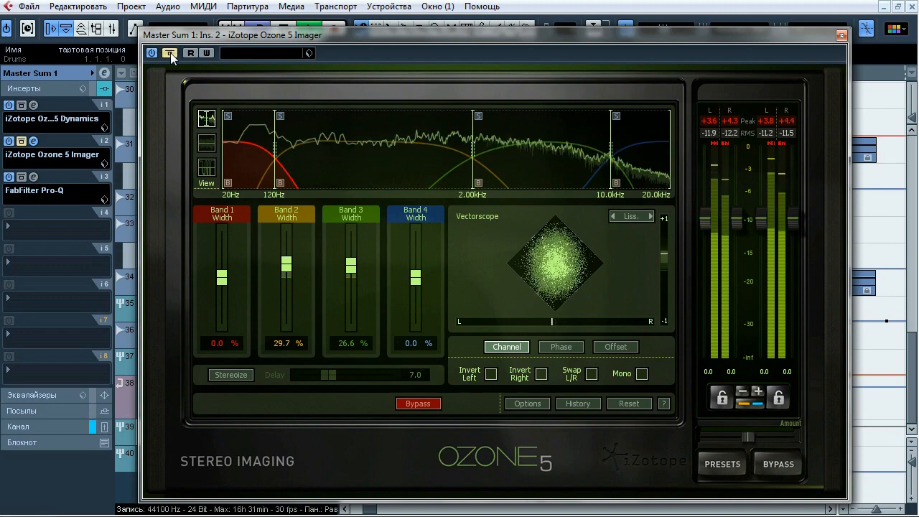
click(170, 53)
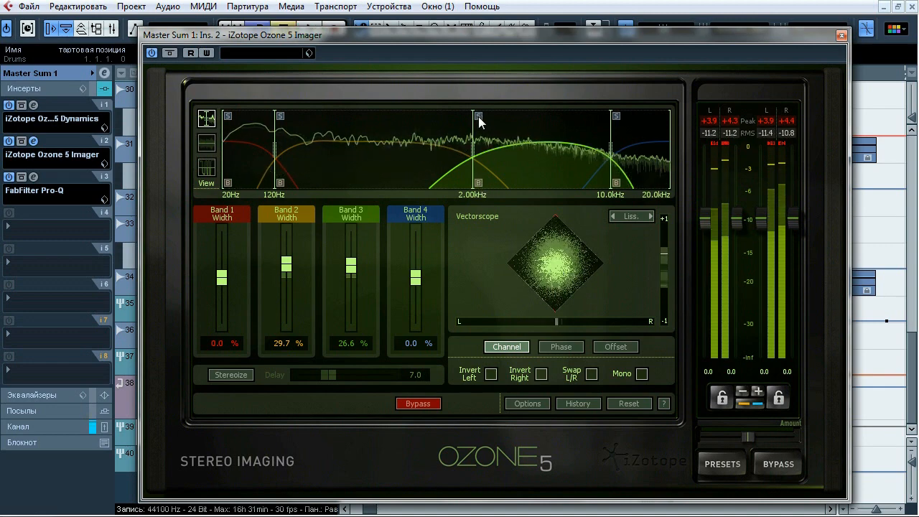
click(841, 35)
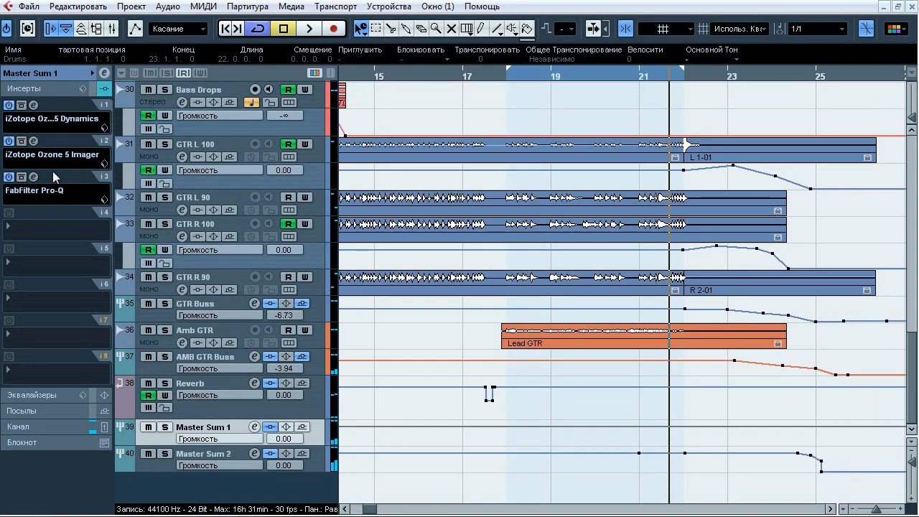
Open Master Sum 1's third-insert FabFilter Pro-Q, solo its bell band during playback, and compare the band bypassed and active.
click(33, 176)
drag(420, 3, 337, 91)
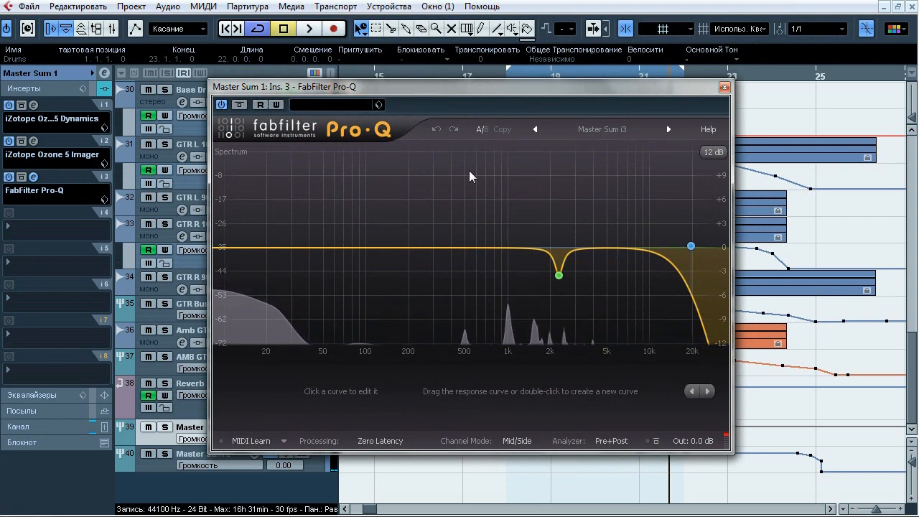
key(space)
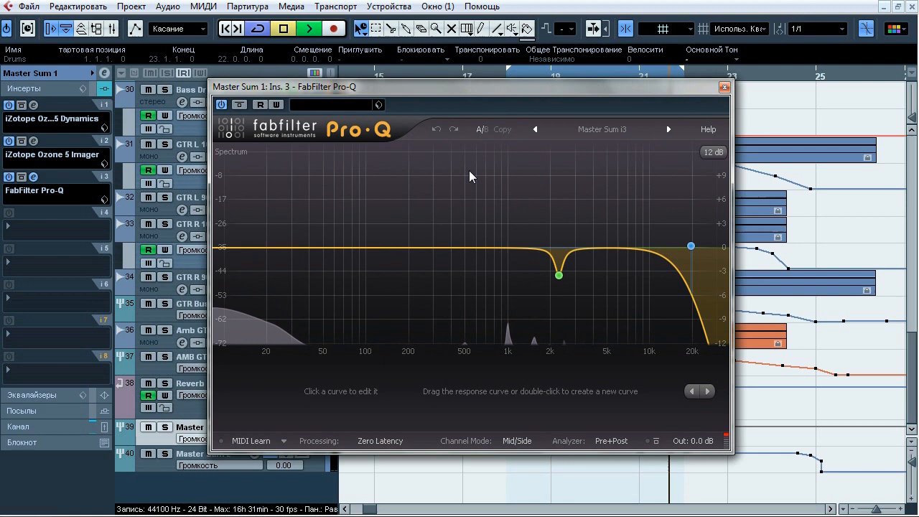
click(578, 297)
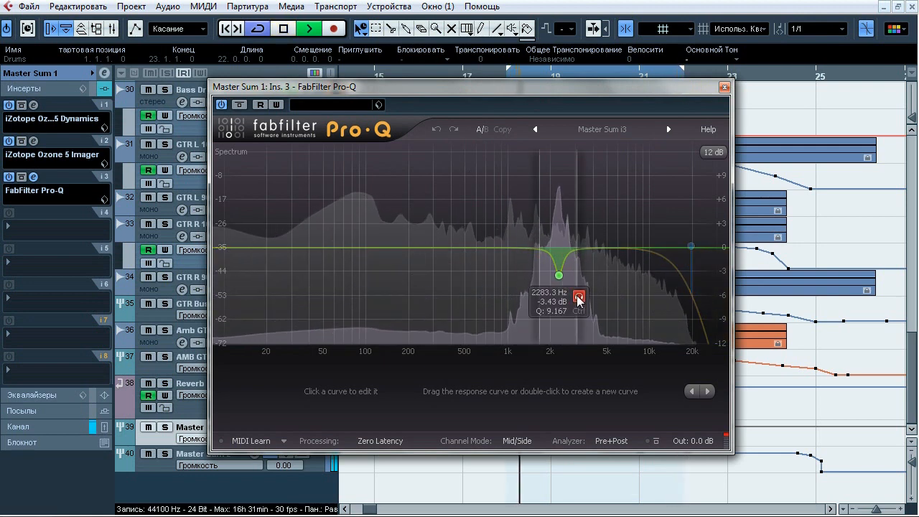
click(578, 297)
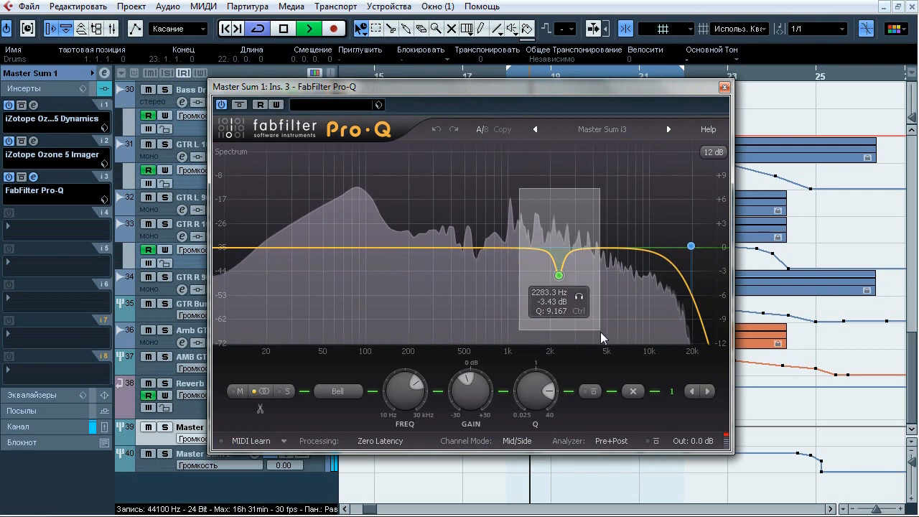
click(594, 392)
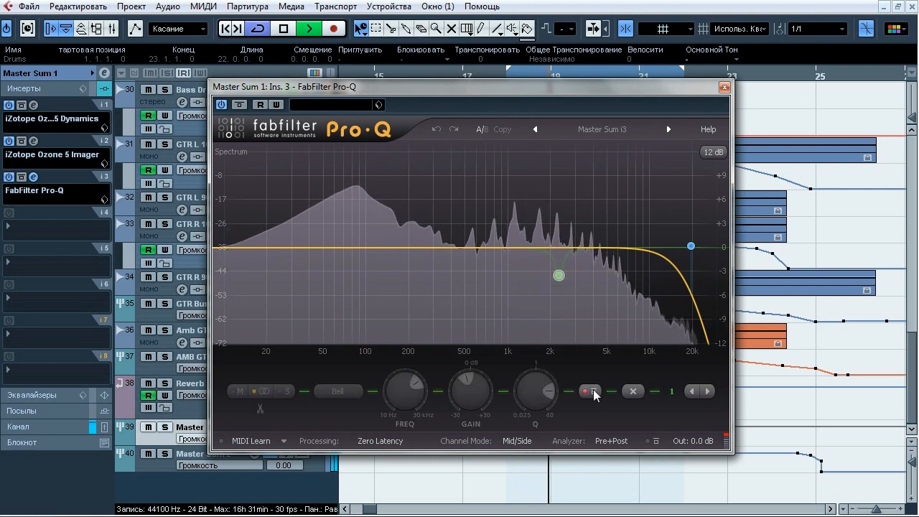
click(594, 392)
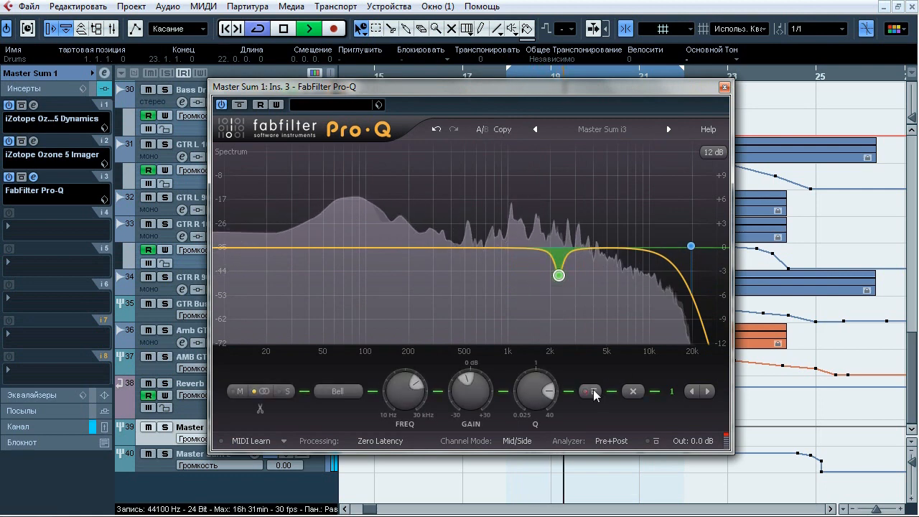
Solo the Pro-Q's High Cut band, compare it bypassed and active, leave it active and close the plug-in.
click(712, 222)
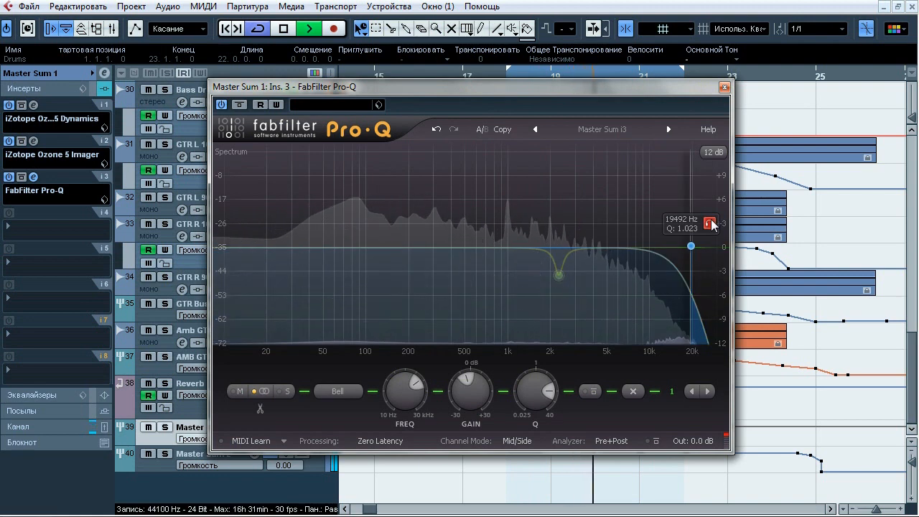
click(712, 224)
click(592, 391)
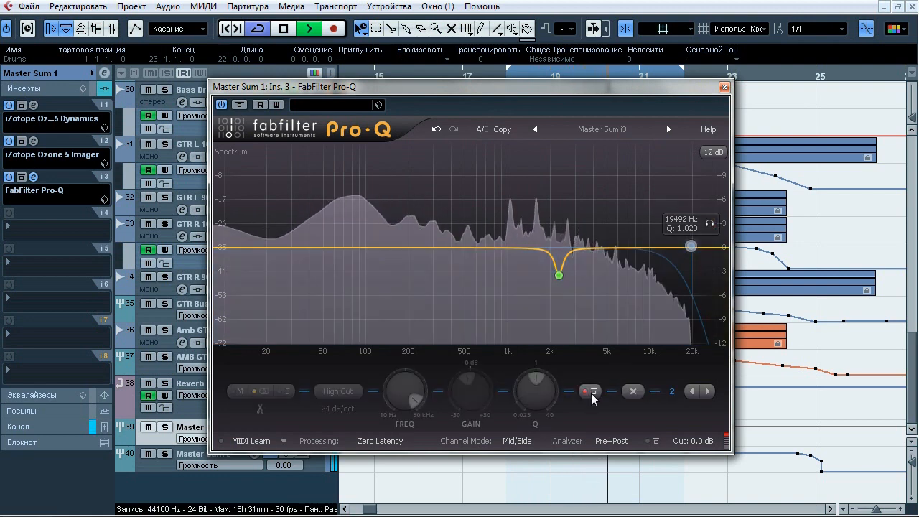
click(591, 393)
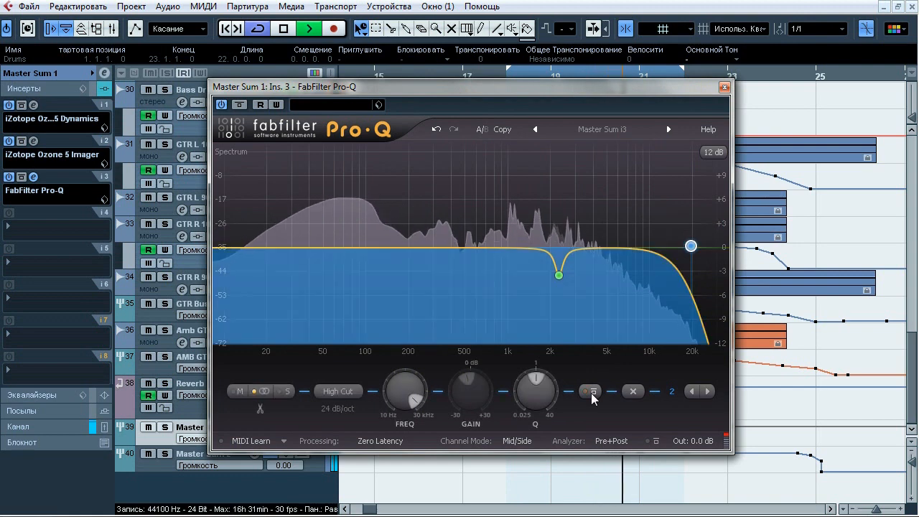
click(591, 393)
click(591, 393)
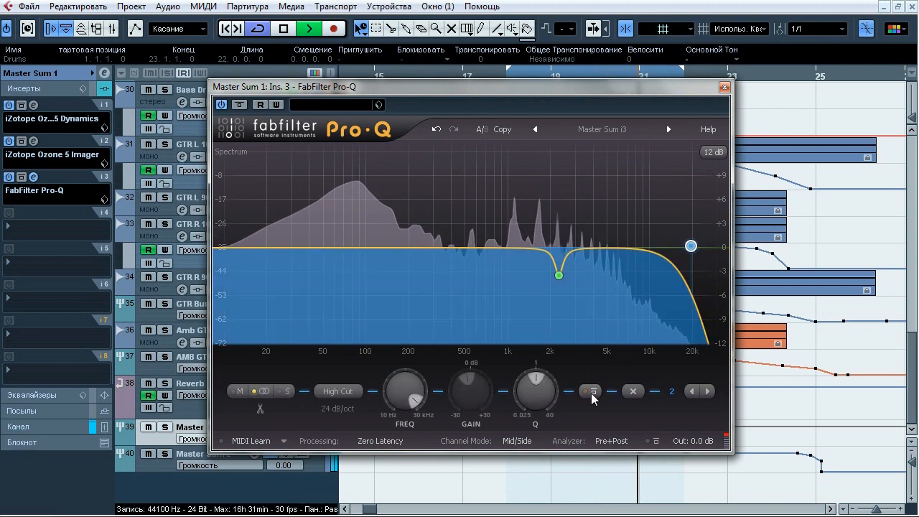
click(591, 393)
click(591, 393)
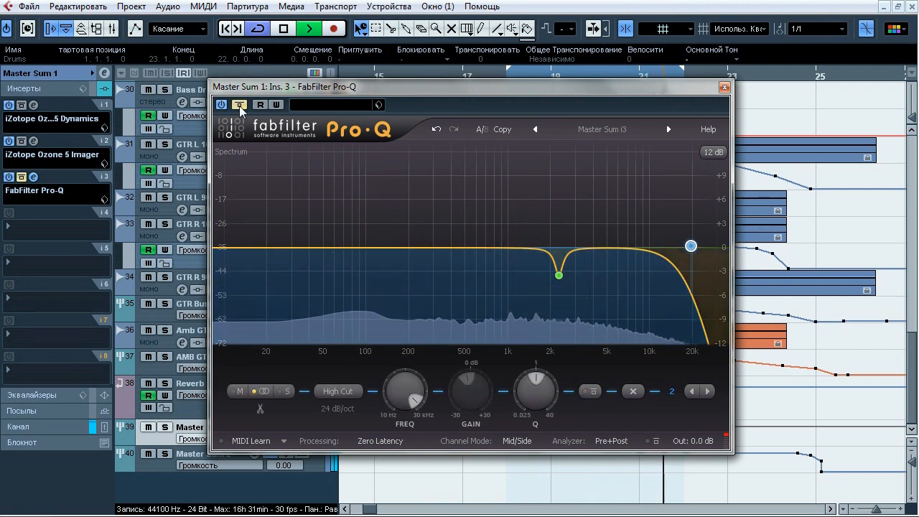
click(724, 87)
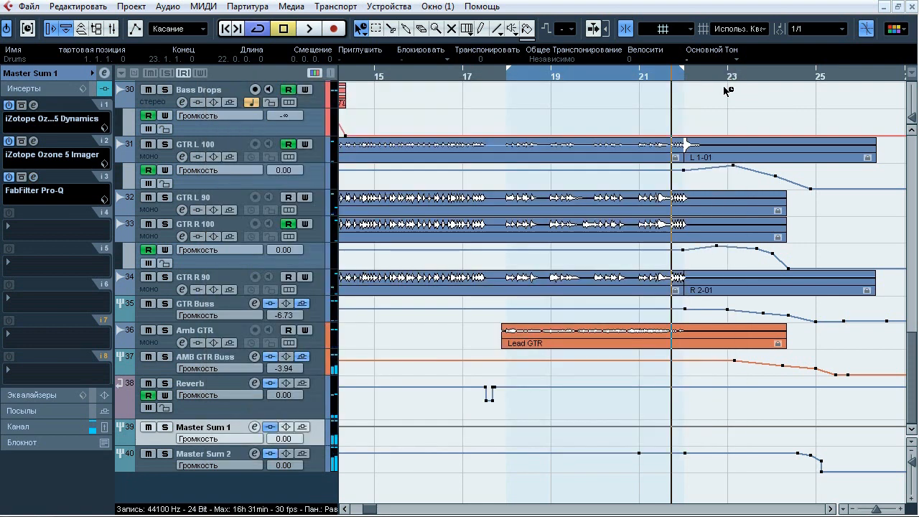
Open Master Sum 2's first-insert Ozone 5 Imager and compare it bypassed and active during playback, leaving it active.
click(237, 457)
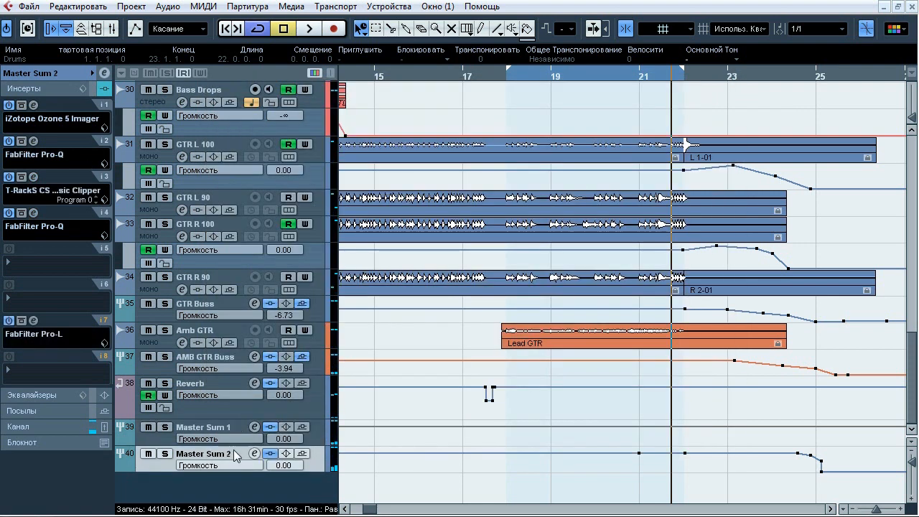
click(33, 105)
drag(459, 23, 505, 50)
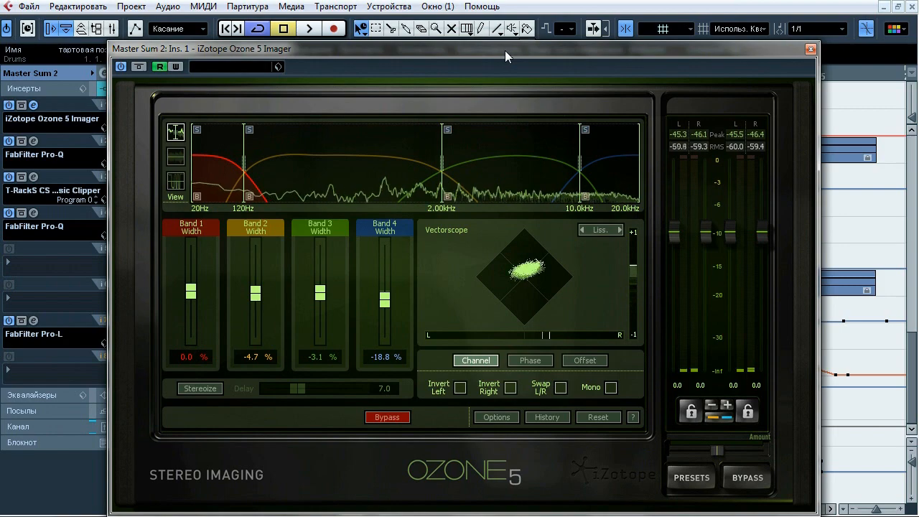
key(space)
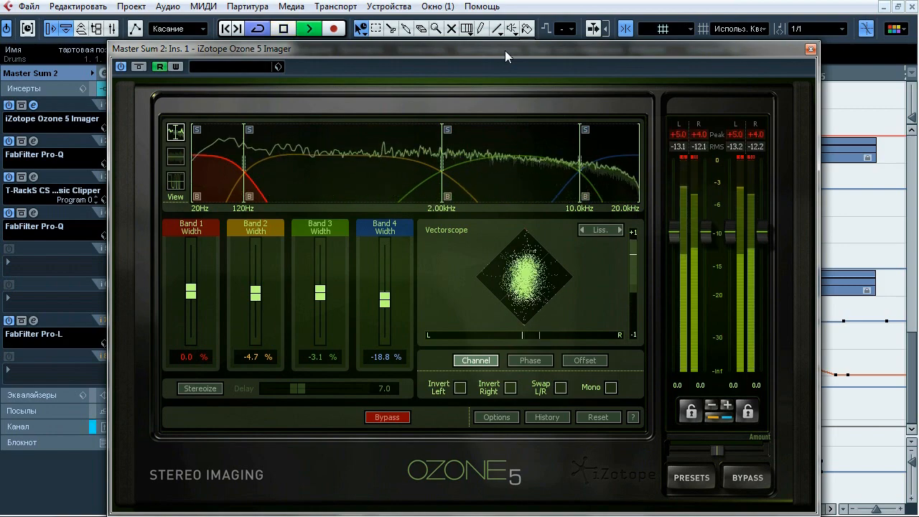
click(140, 66)
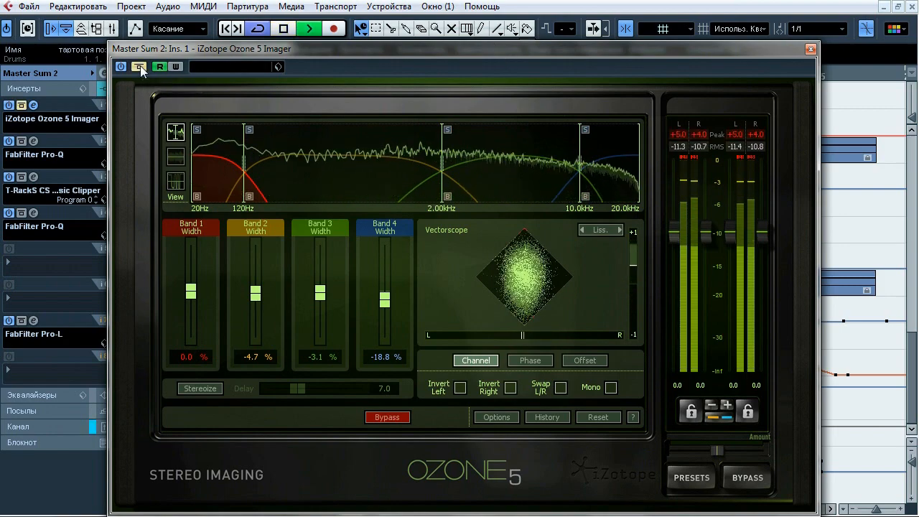
click(140, 65)
click(140, 66)
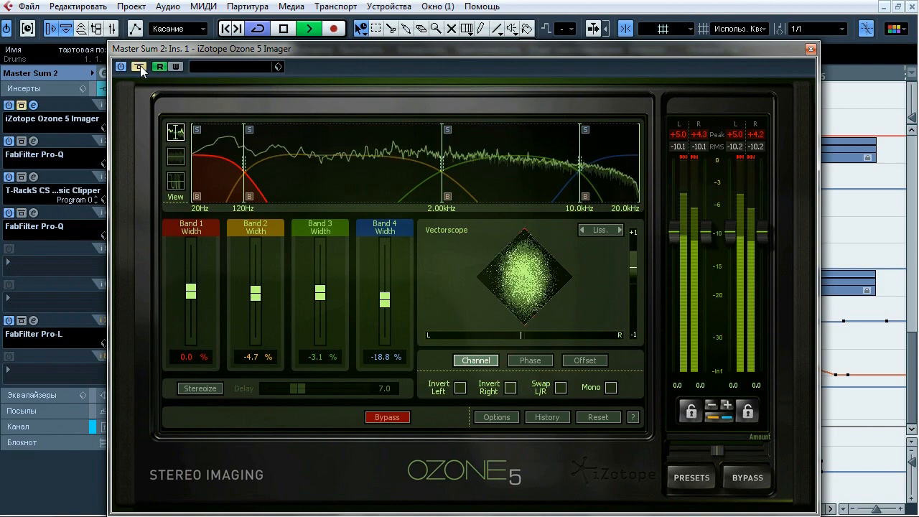
click(140, 65)
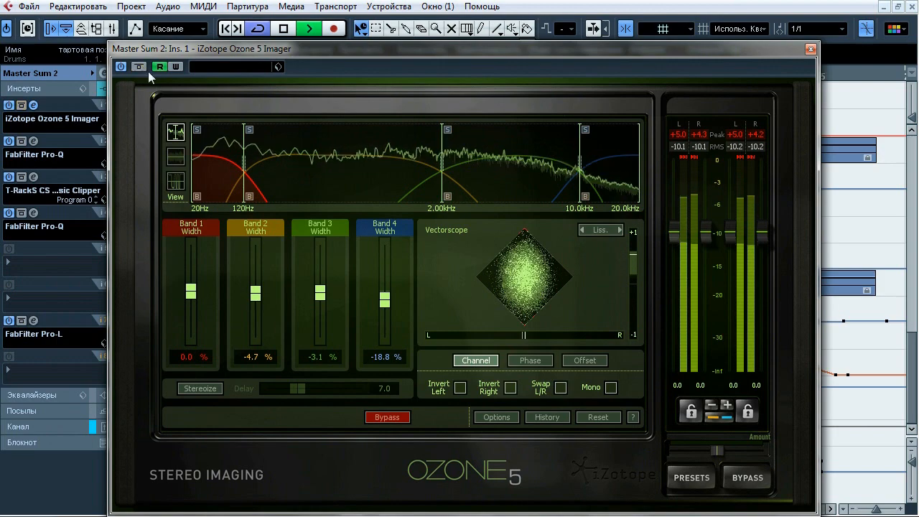
Solo bands 2, 3 and 4 of the Imager in turn, unsolo them, stop playback and close the plug-in.
click(249, 130)
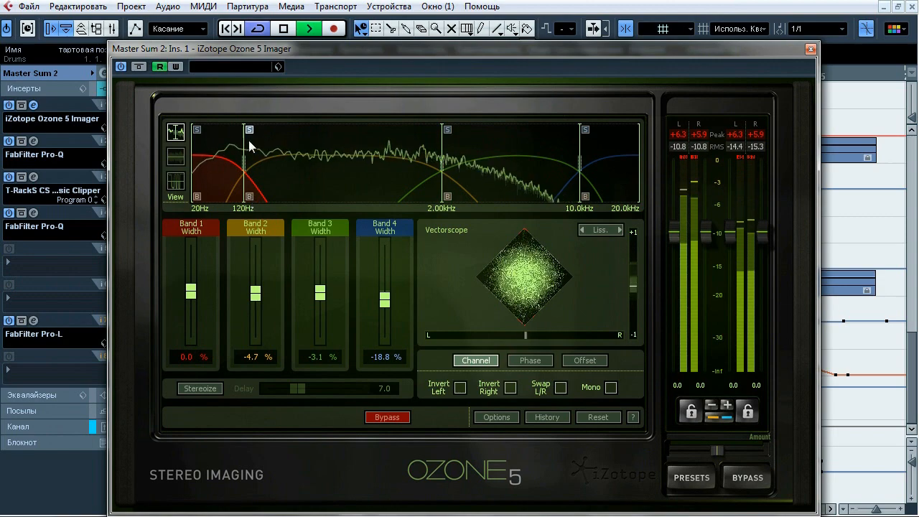
click(447, 131)
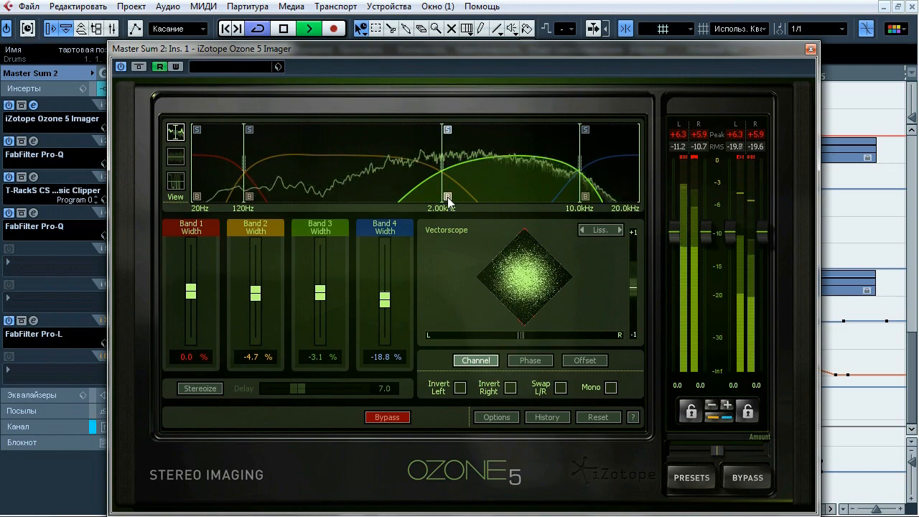
click(448, 130)
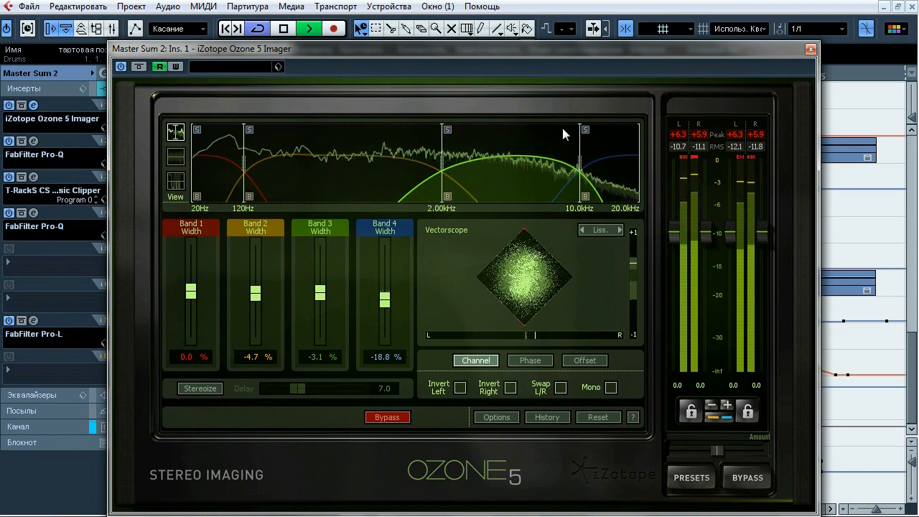
click(585, 130)
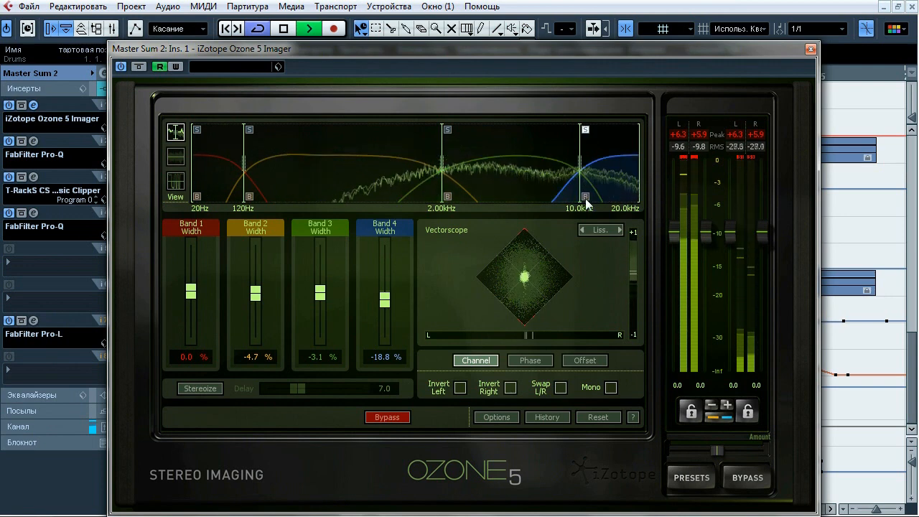
click(586, 197)
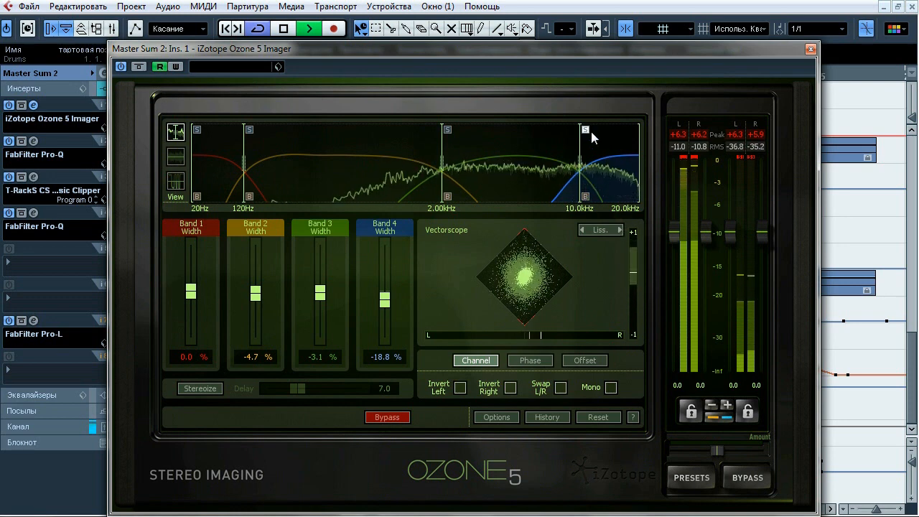
key(space)
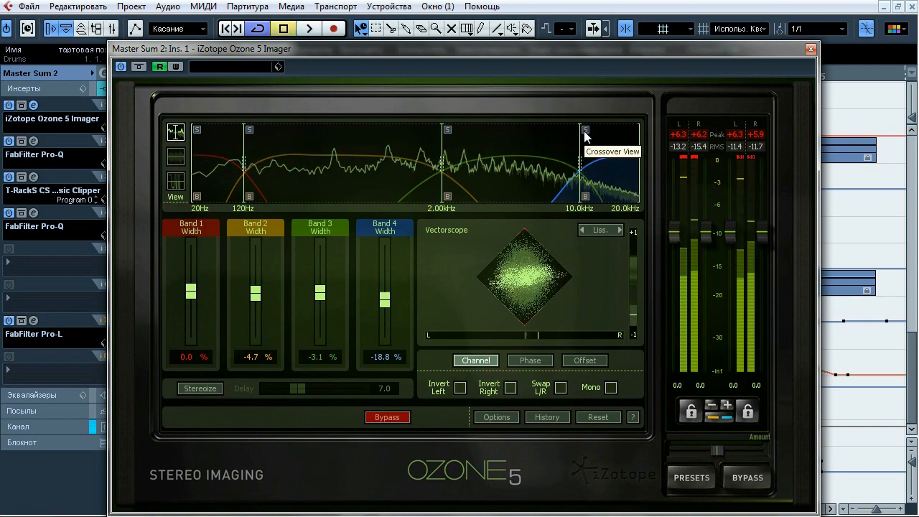
click(810, 50)
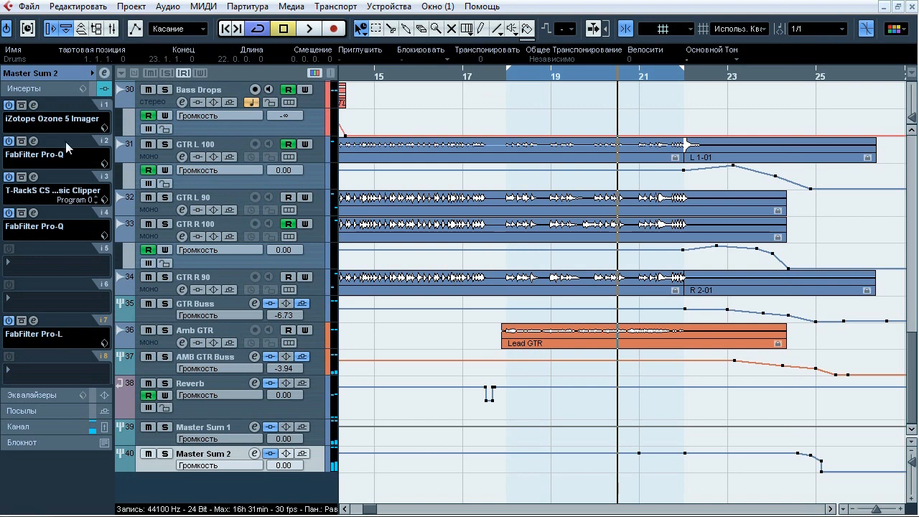
Open Master Sum 2's second-insert FabFilter Pro-Q, solo the side Low Cut during playback, and compare it bypassed and active.
click(35, 141)
drag(460, 40, 411, 72)
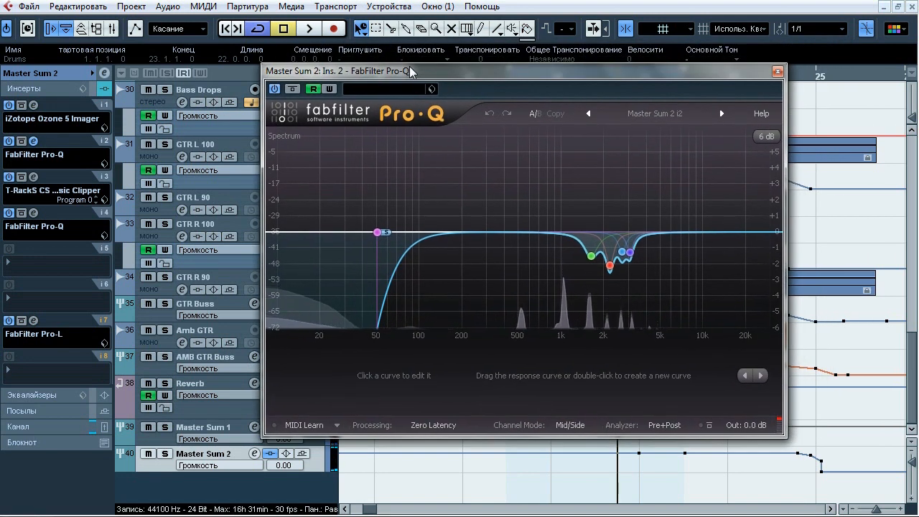
key(space)
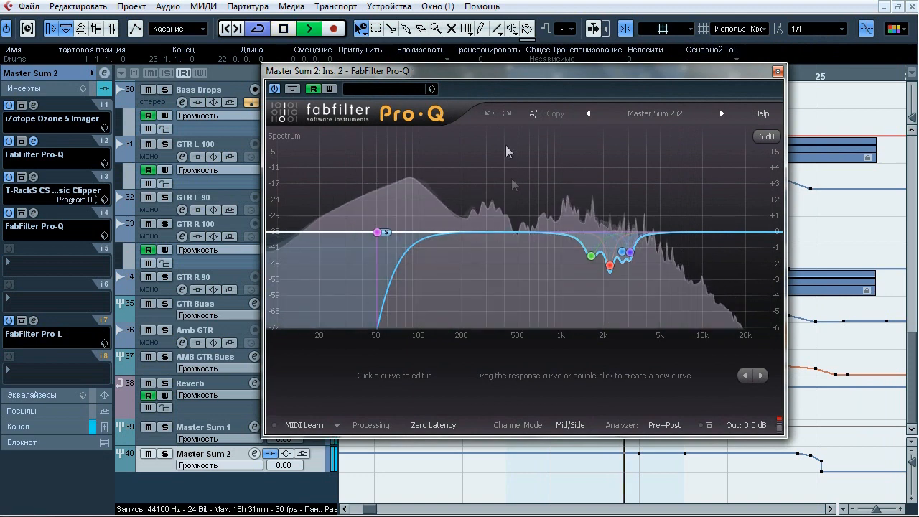
mouse_move(398, 209)
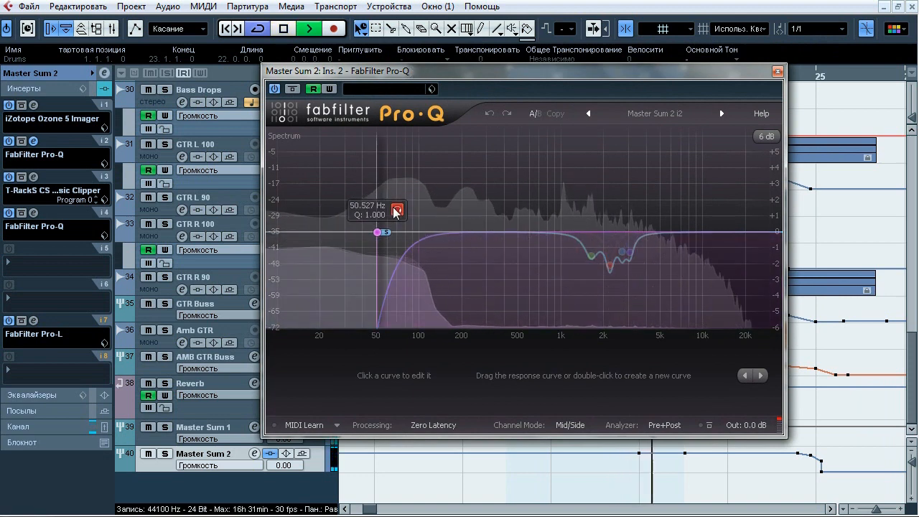
click(396, 210)
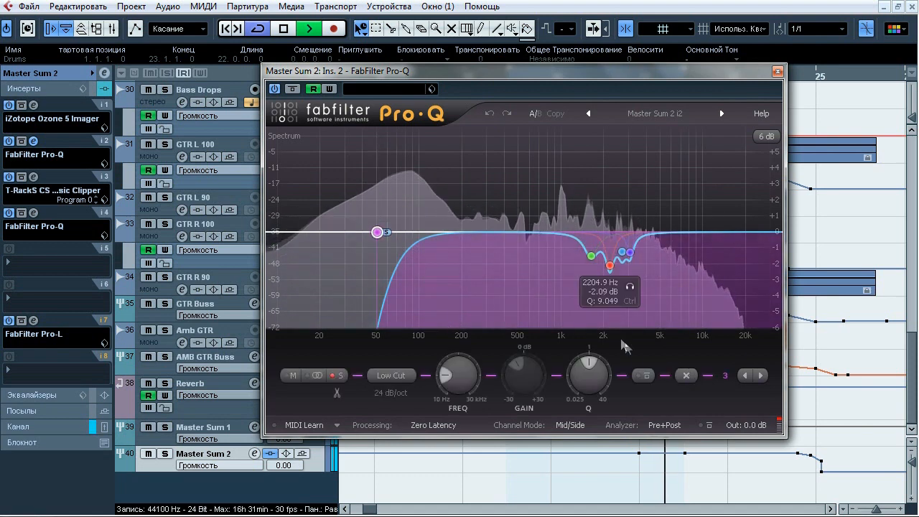
click(647, 377)
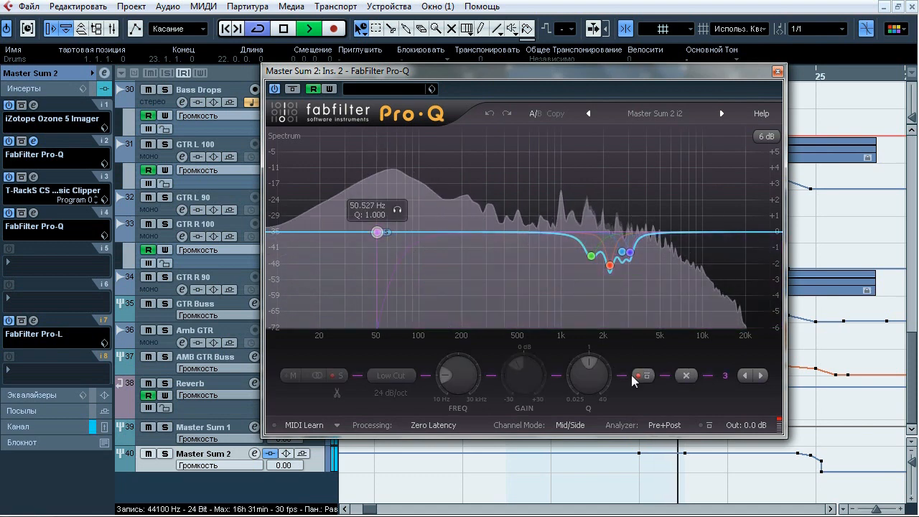
click(647, 377)
Audition the side Low Cut band solo again and repeat its bypass comparison, leaving the band active.
click(397, 210)
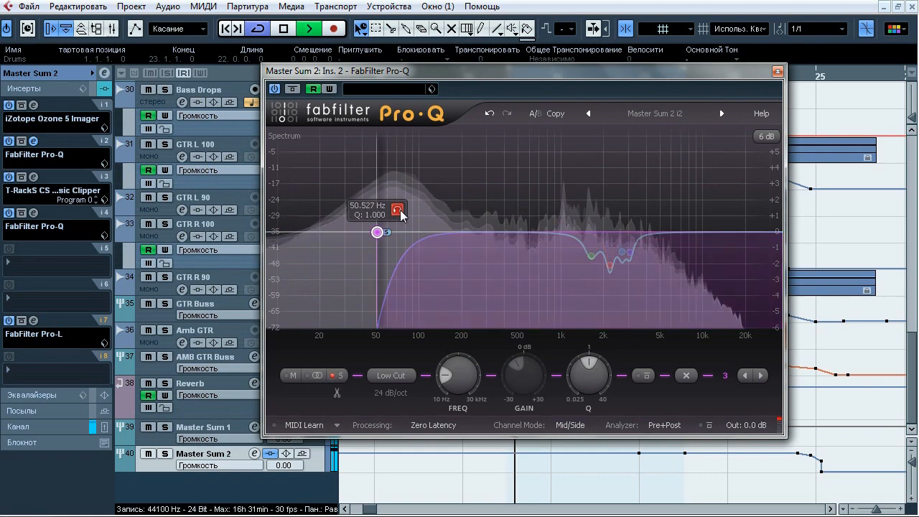
drag(505, 80, 466, 72)
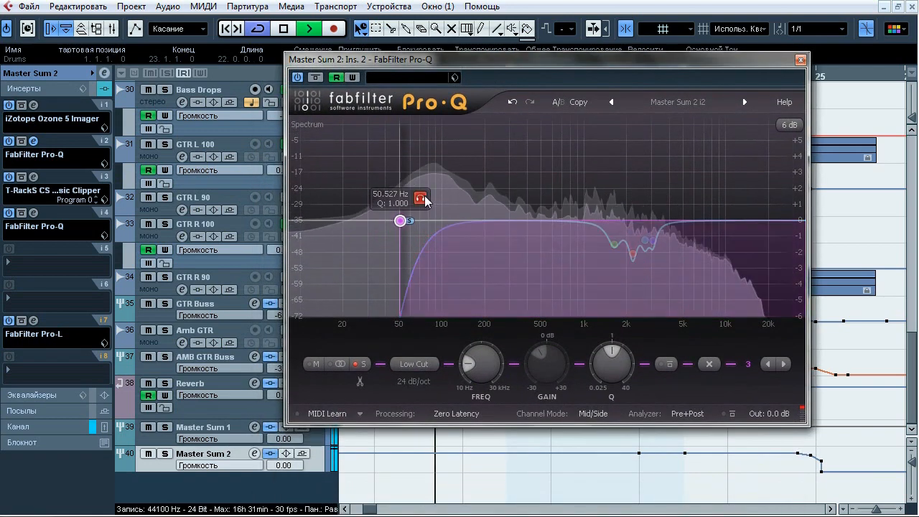
click(421, 199)
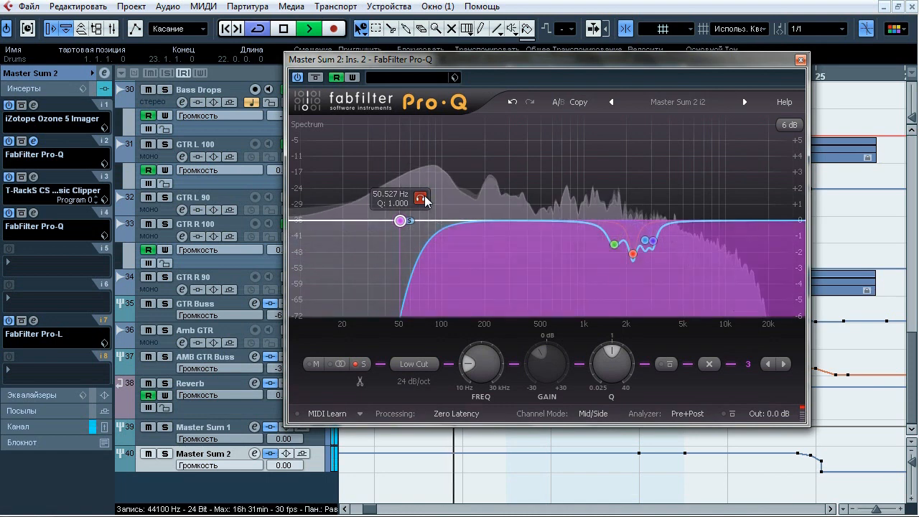
click(669, 365)
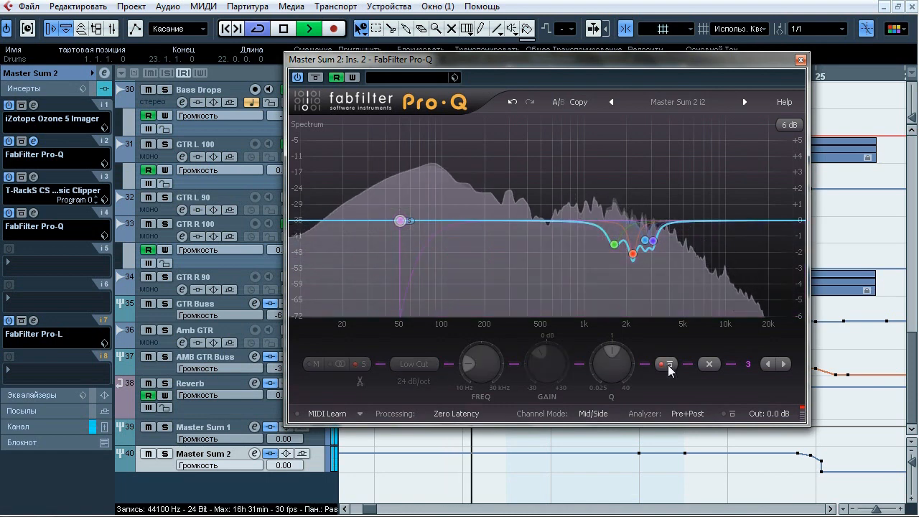
click(669, 364)
mouse_move(632, 268)
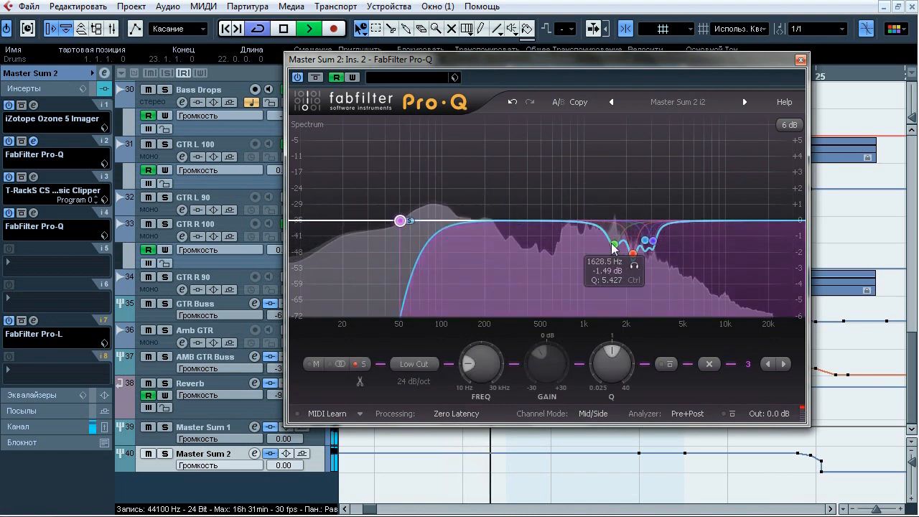
Audition the narrow bell cuts around 1.6 to 3 kHz in solo during playback, starting with the 1628.5 Hz band.
click(634, 267)
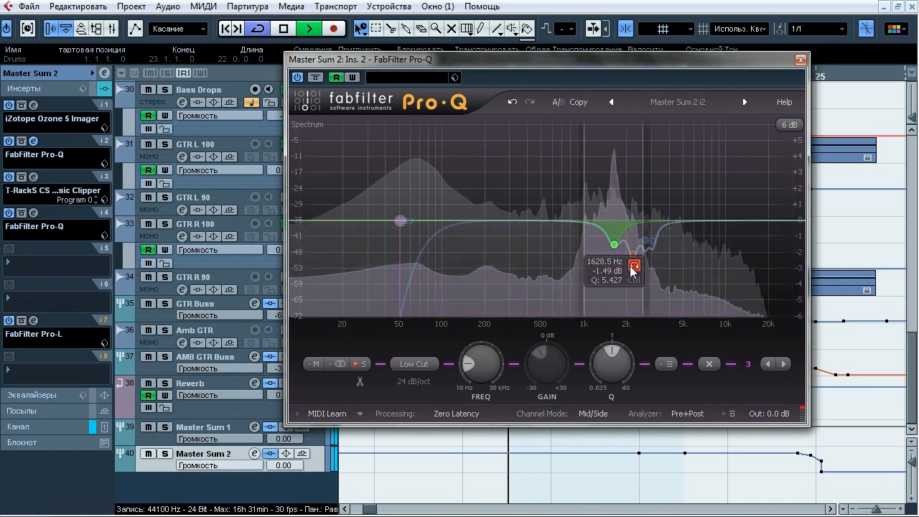
drag(633, 269, 633, 269)
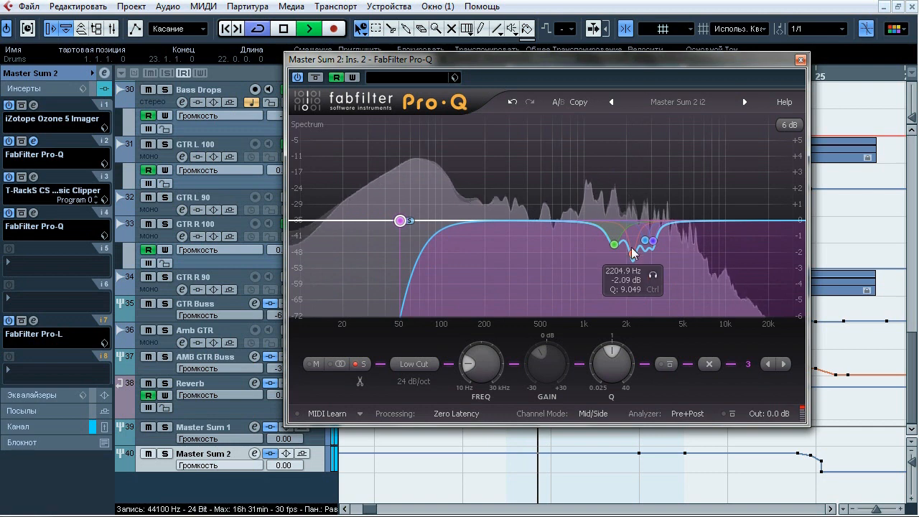
drag(653, 279, 673, 265)
Select the four bell cuts together, compare them bypassed and active, leave them active, and stop playback and close Pro-Q.
click(632, 254)
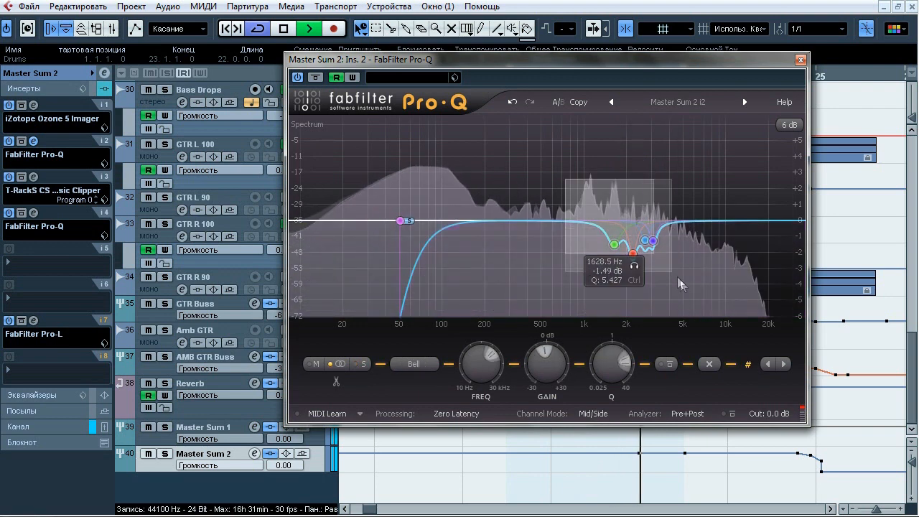
click(668, 365)
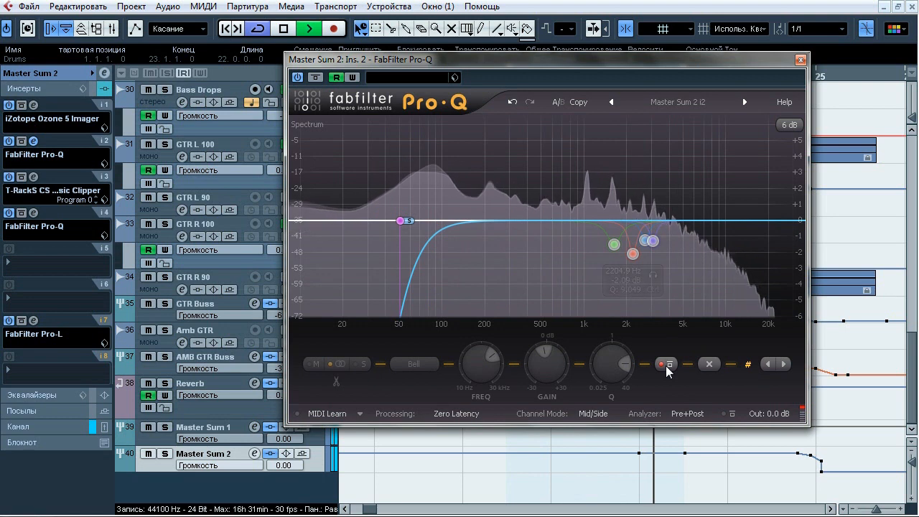
click(667, 365)
click(668, 365)
click(668, 365)
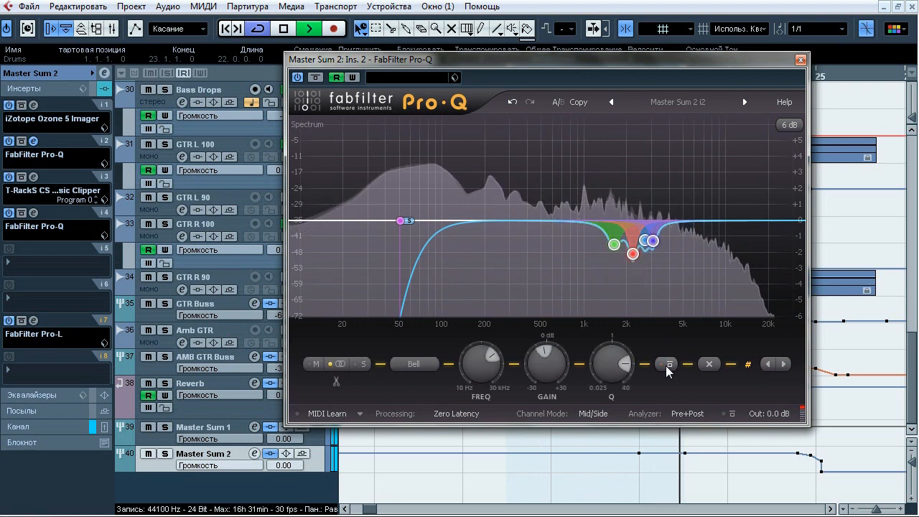
key(space)
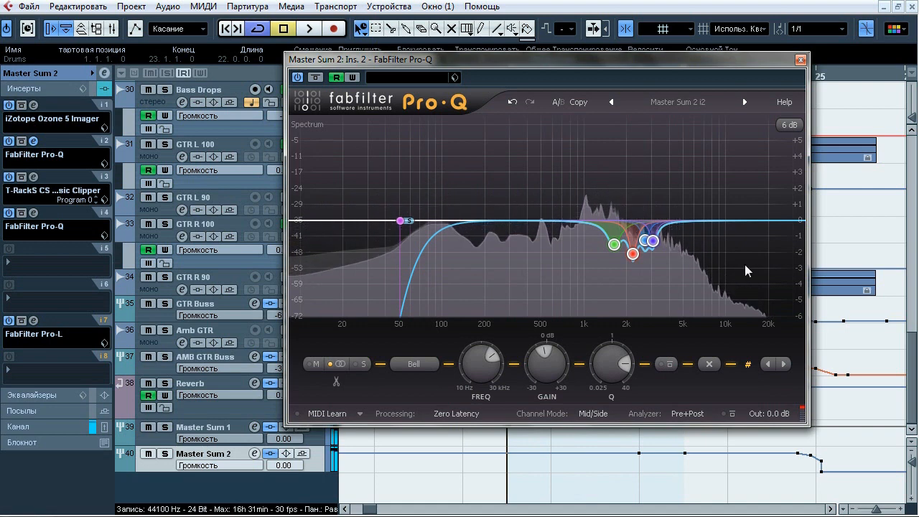
click(801, 60)
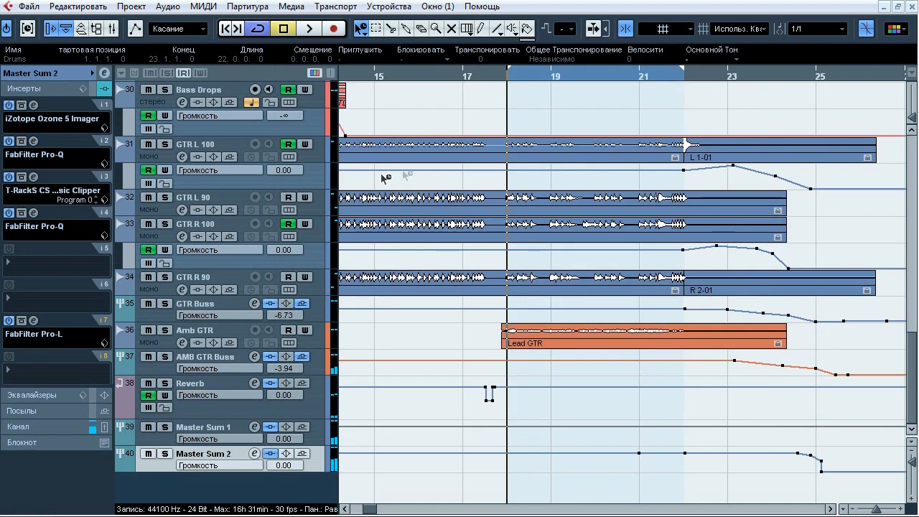
Open Master Sum 2's third-insert T-RackS CS Classic Clipper, compare it bypassed and active during playback, and close it left active.
click(33, 176)
drag(395, 116, 408, 105)
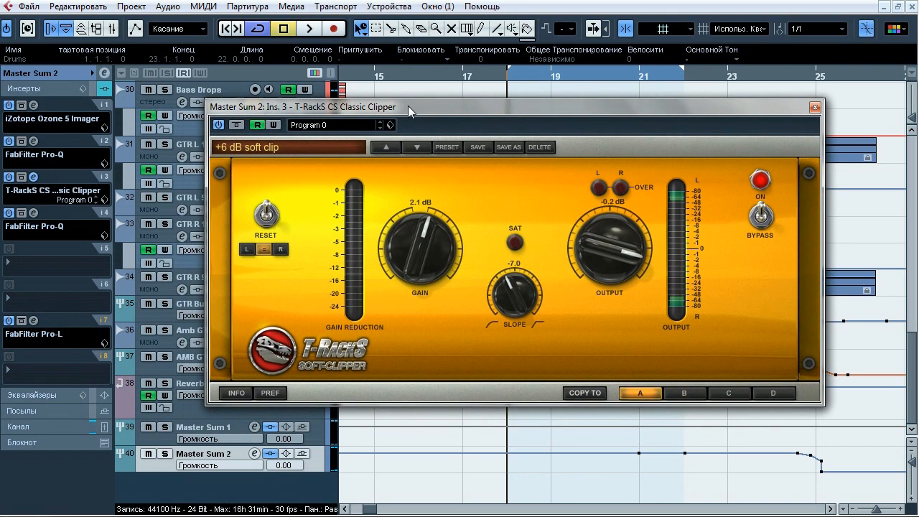
key(space)
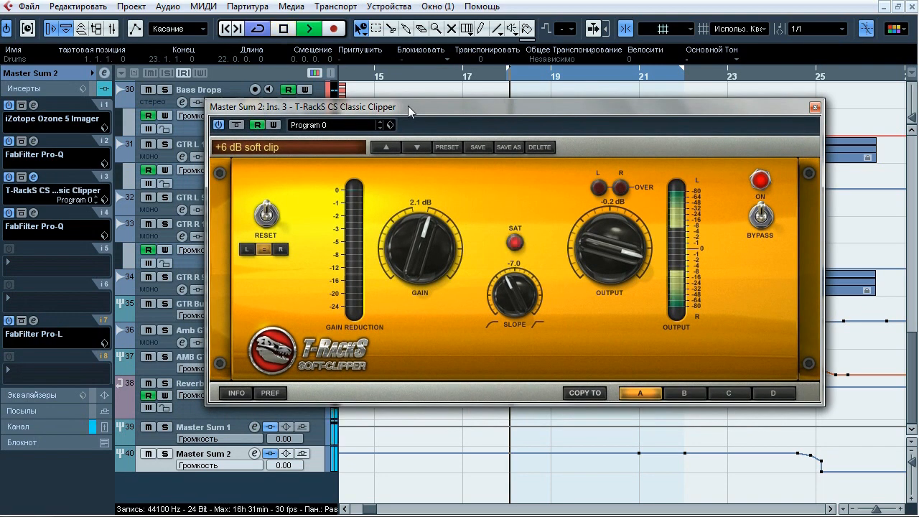
click(237, 125)
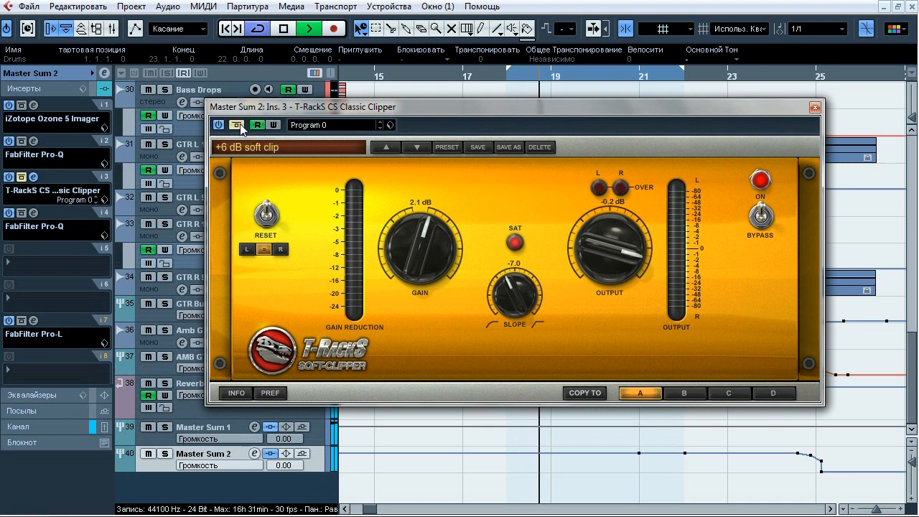
click(240, 126)
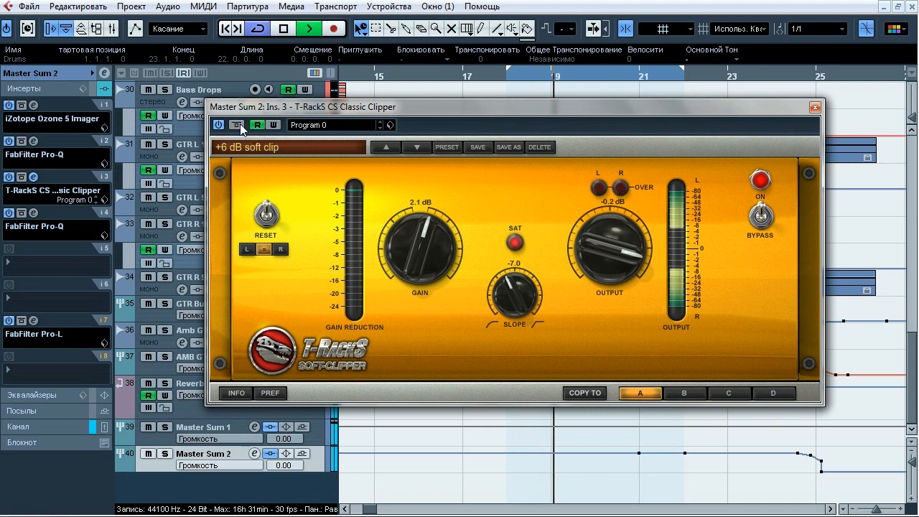
click(240, 126)
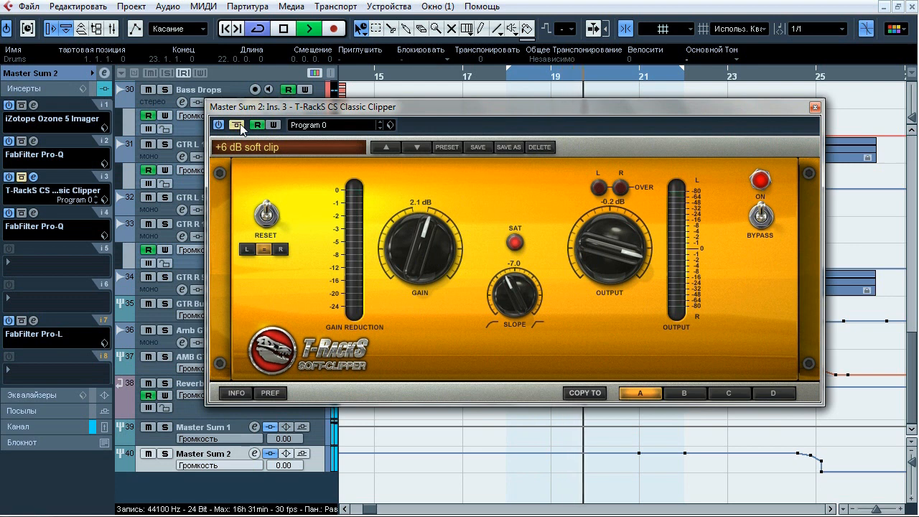
click(240, 127)
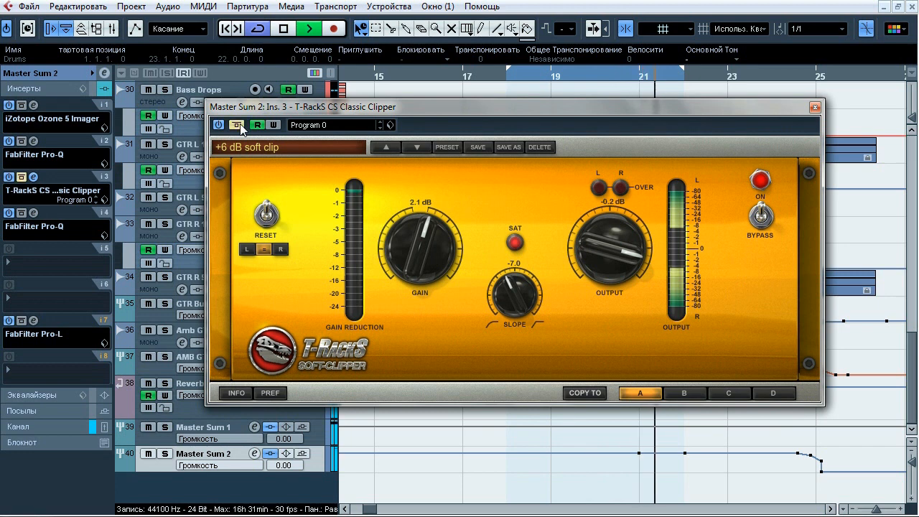
click(239, 126)
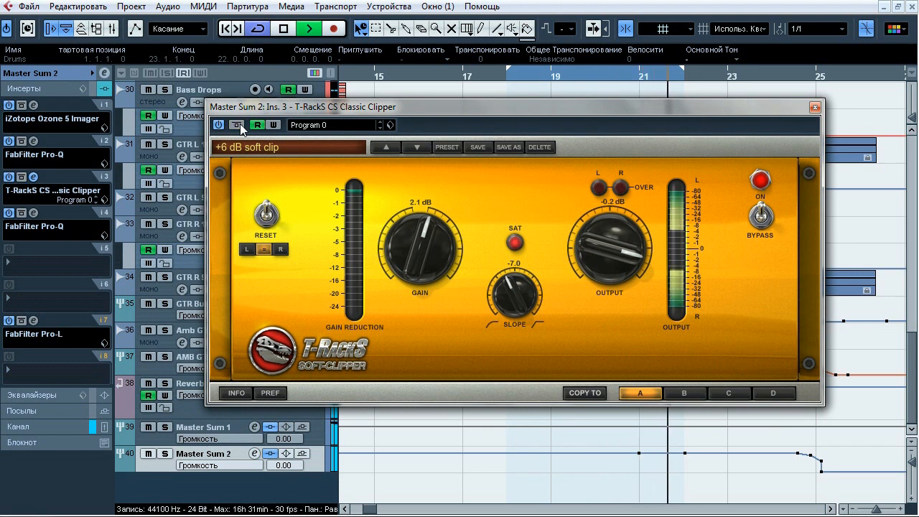
key(space)
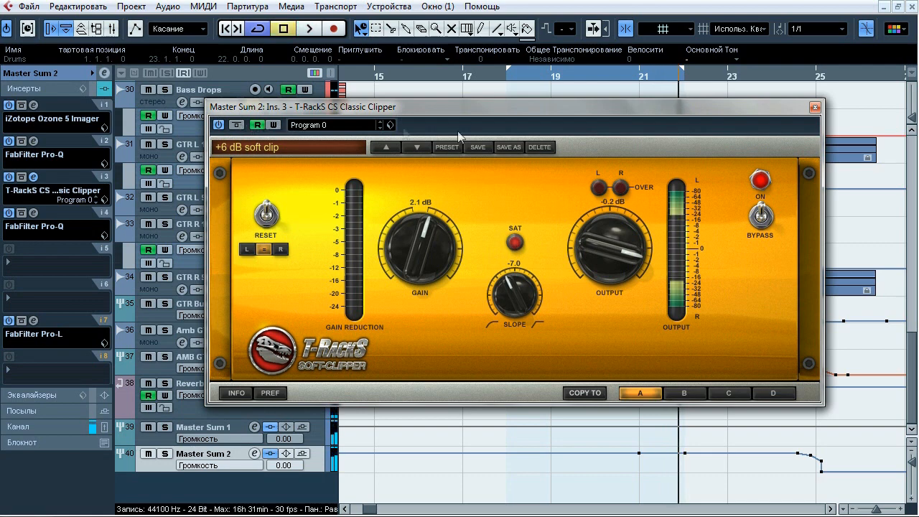
click(814, 107)
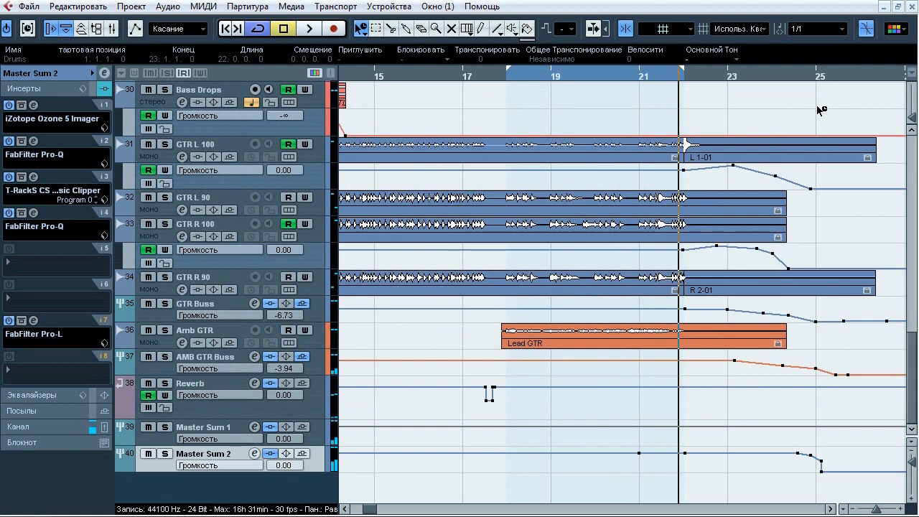
Return to the loop start, open Master Sum 2's fourth-insert FabFilter Pro-Q and compare it bypassed and active during playback.
click(514, 84)
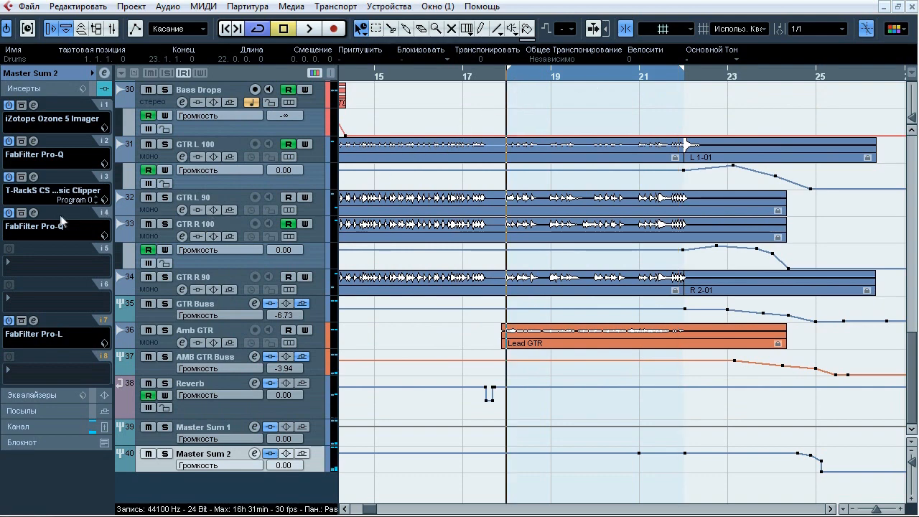
click(34, 212)
drag(470, 56, 402, 89)
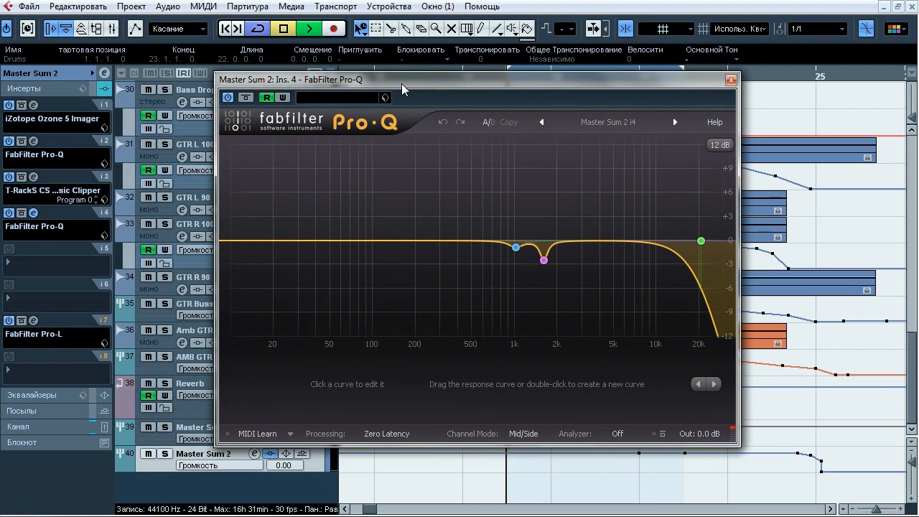
click(246, 98)
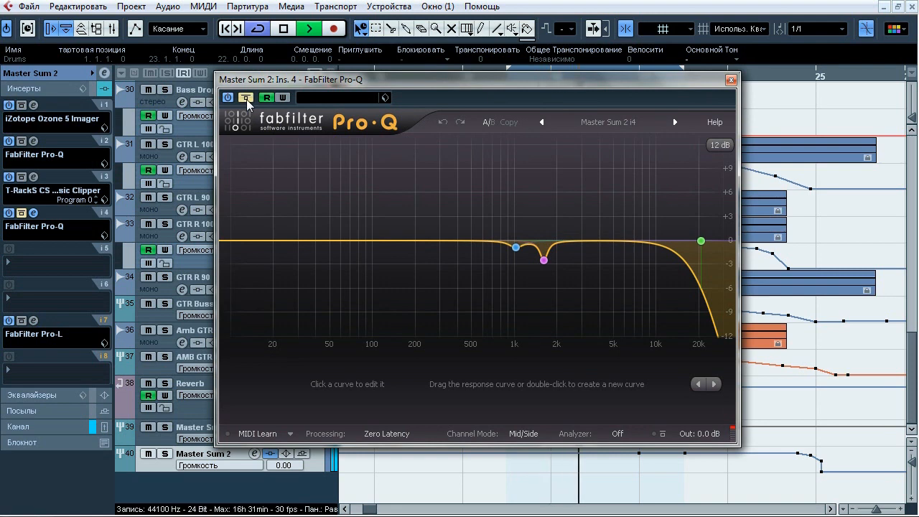
Solo the 1021.7 Hz and 1609.7 Hz bell cuts in turn, and compare both together bypassed and active.
click(516, 249)
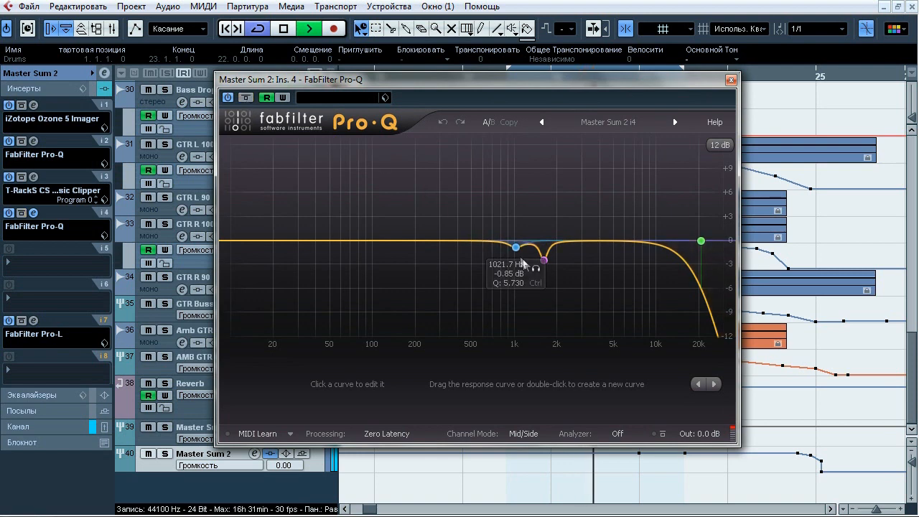
click(535, 269)
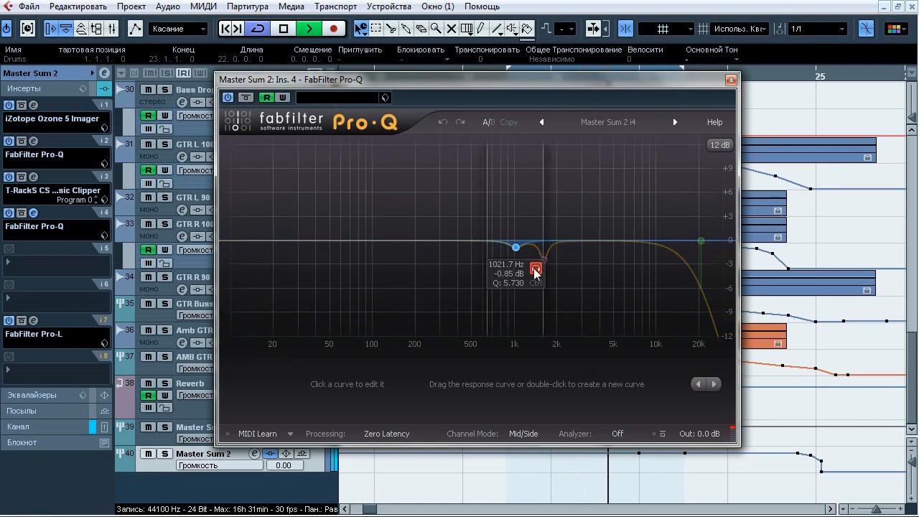
click(566, 284)
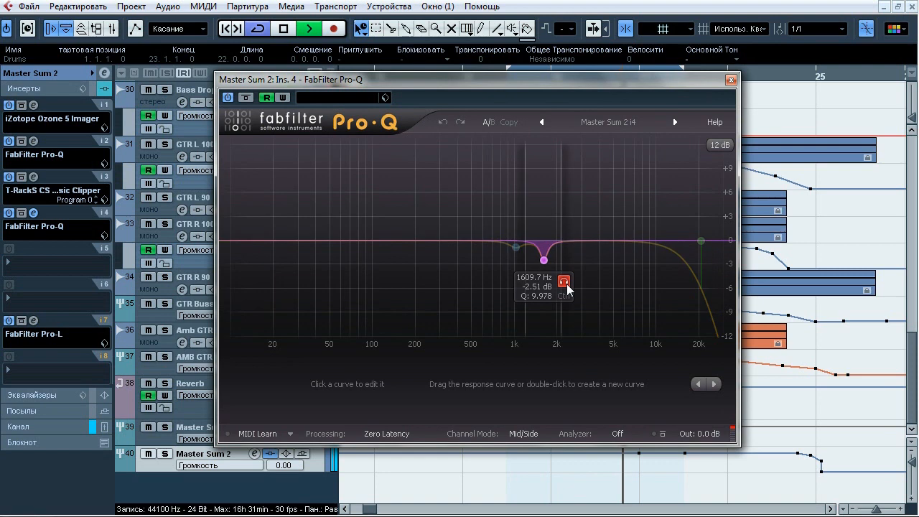
drag(567, 287, 589, 205)
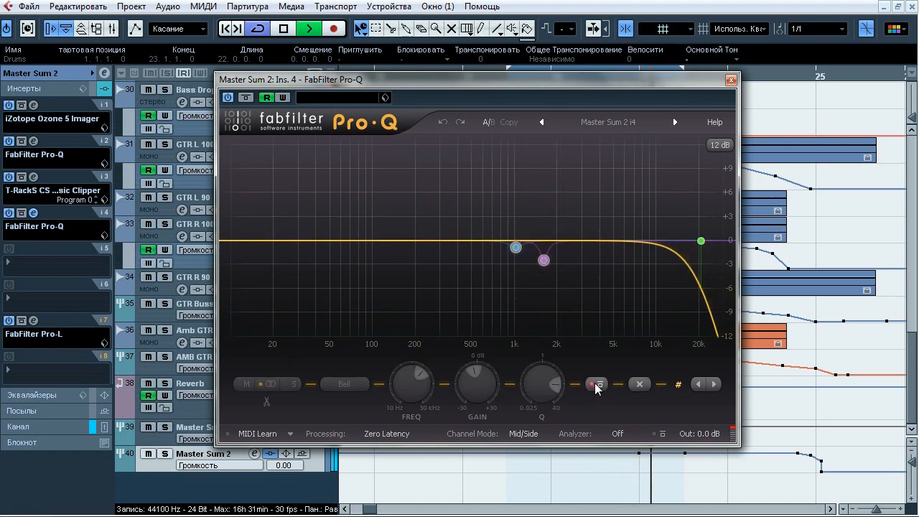
click(595, 385)
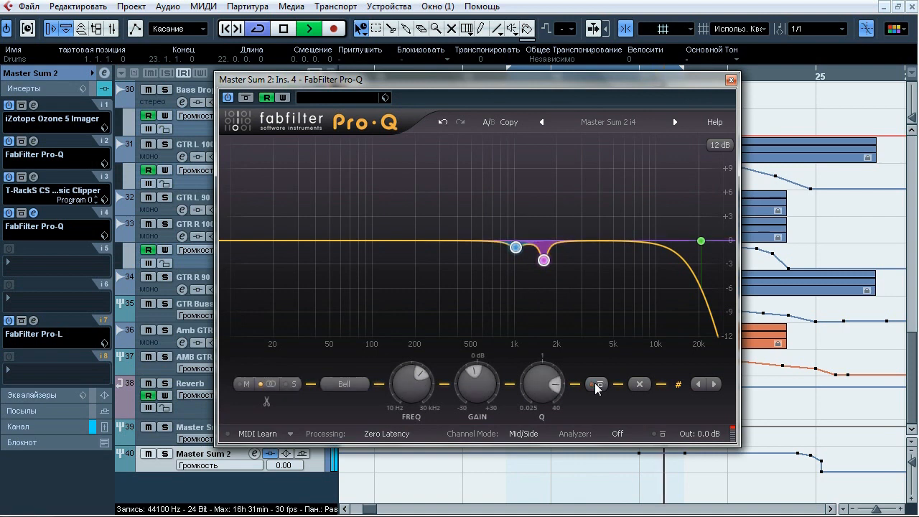
Audition the 20661 Hz High Cut band in solo, and briefly bypass and reactivate the 1609.7 Hz bell cut.
click(719, 219)
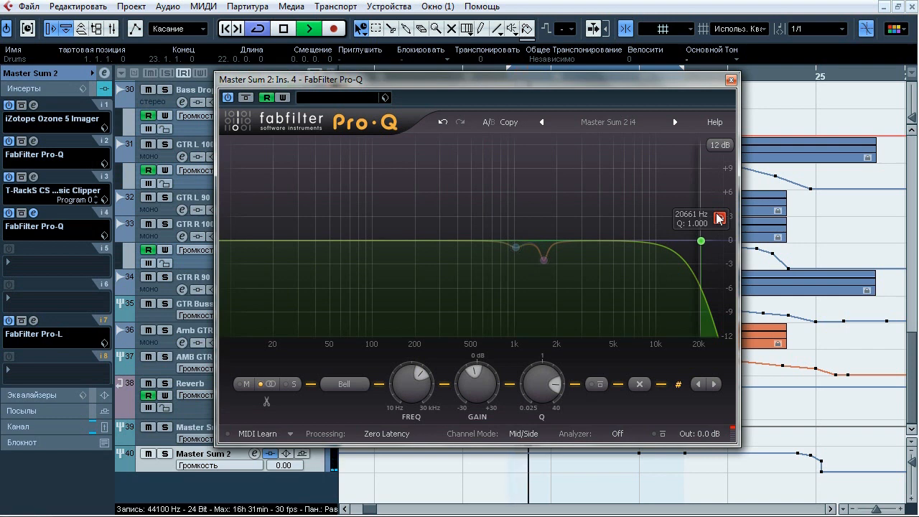
click(718, 218)
click(597, 387)
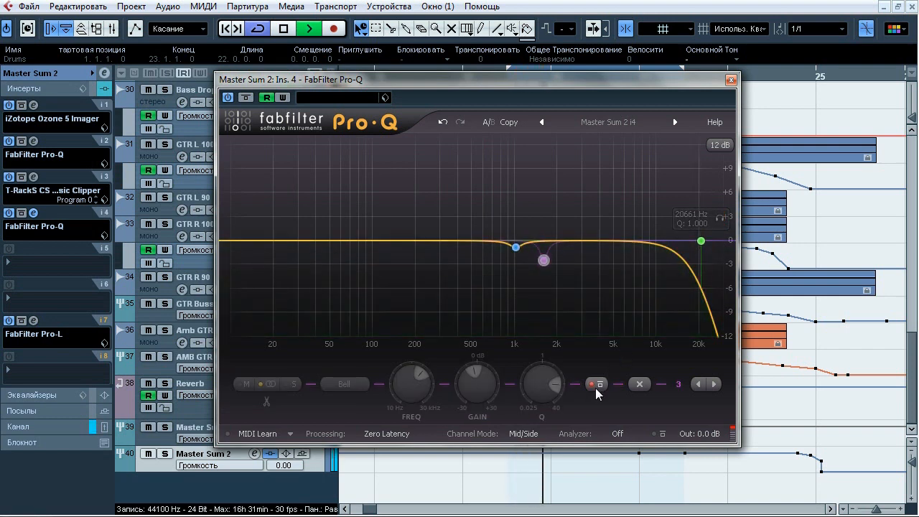
click(596, 386)
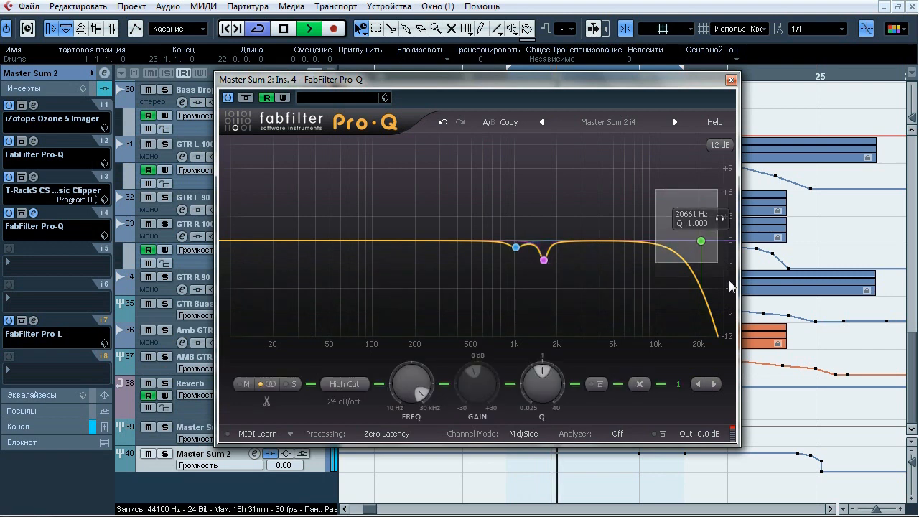
Compare the High Cut band and the whole Pro-Q bypassed and active, leaving both active, and close the plug-in.
click(595, 386)
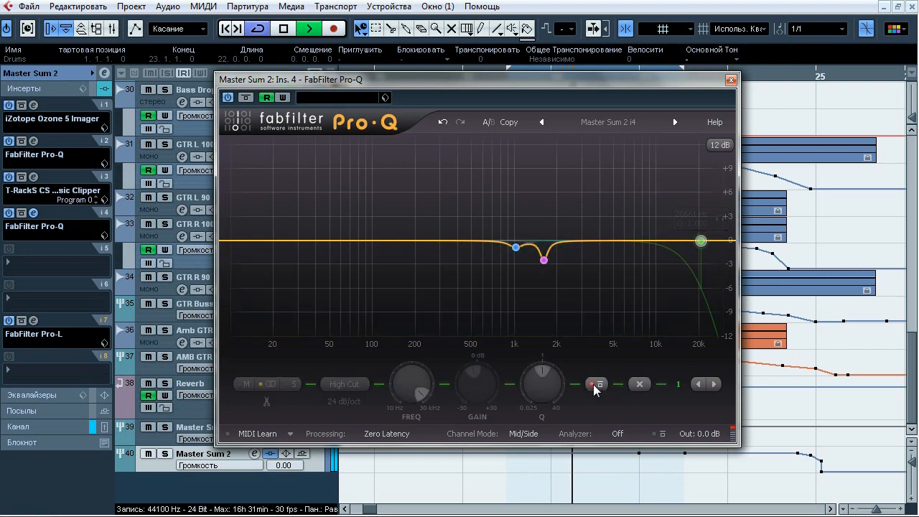
click(596, 386)
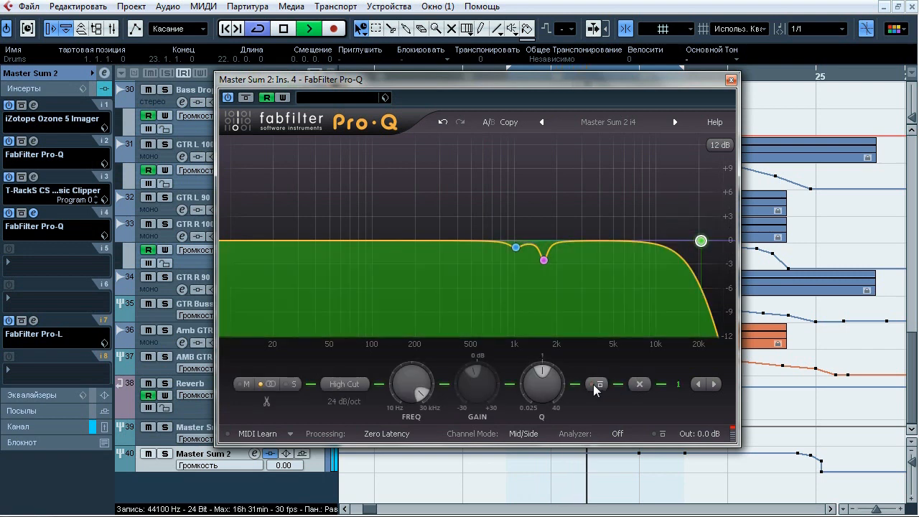
click(596, 387)
click(595, 386)
click(246, 98)
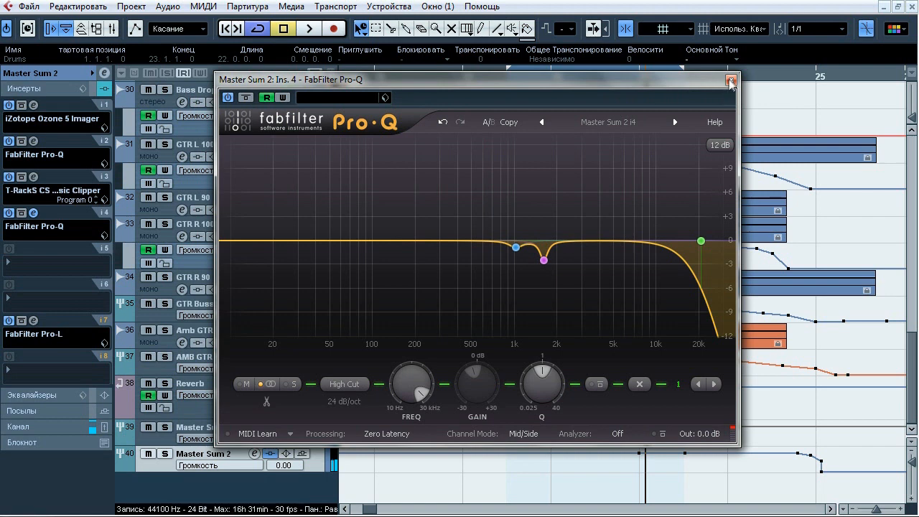
click(731, 82)
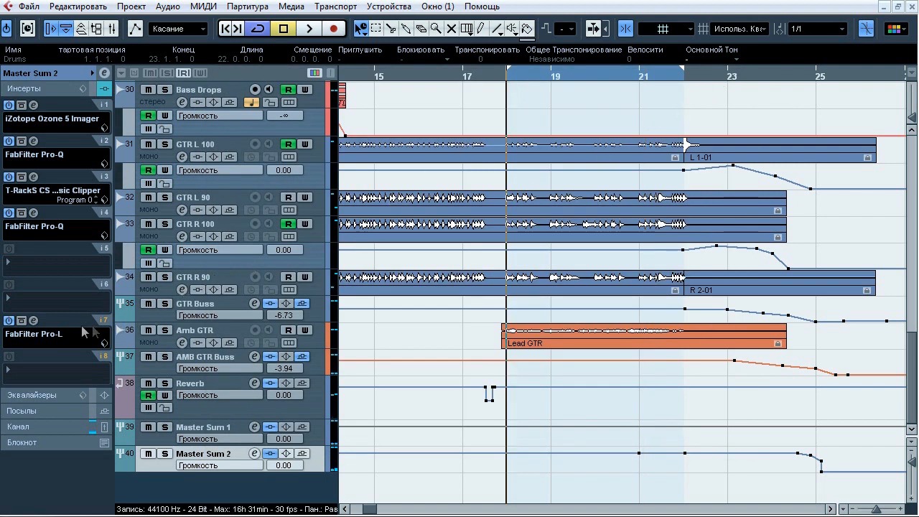
Open Master Sum 2's seventh-insert FabFilter Pro-L, start playback and inspect its Lookahead, Attack, Release and Channel Linking settings.
click(33, 321)
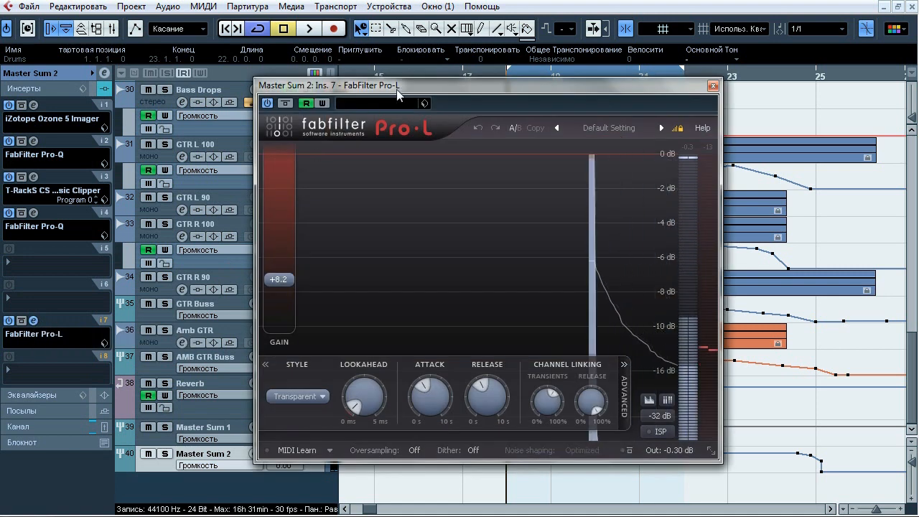
drag(401, 85, 387, 94)
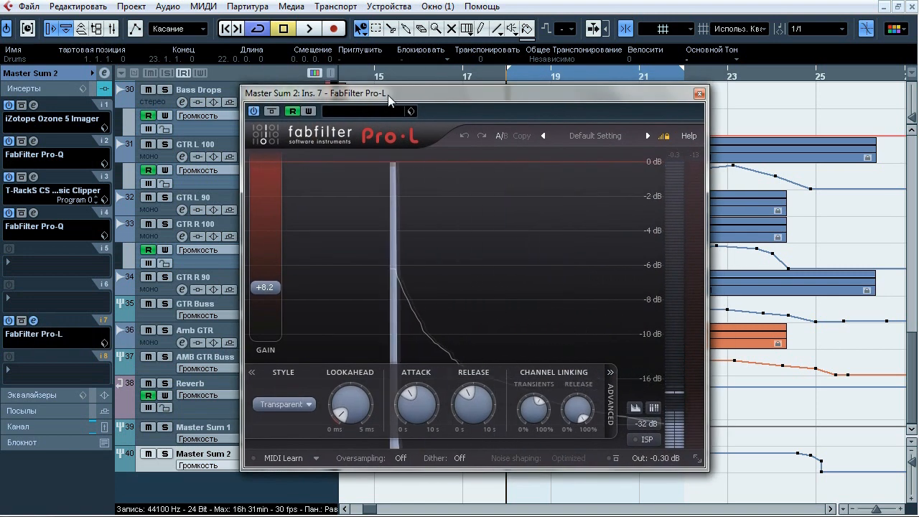
key(space)
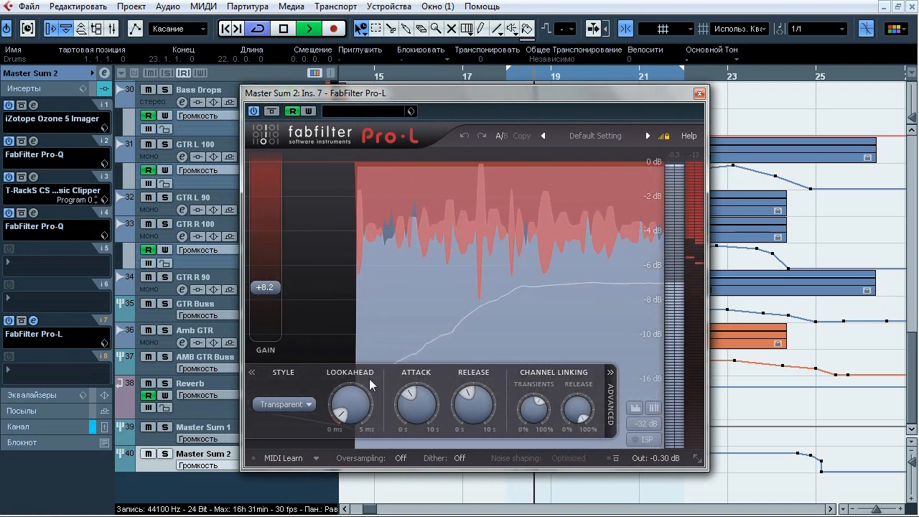
mouse_move(354, 407)
mouse_move(414, 410)
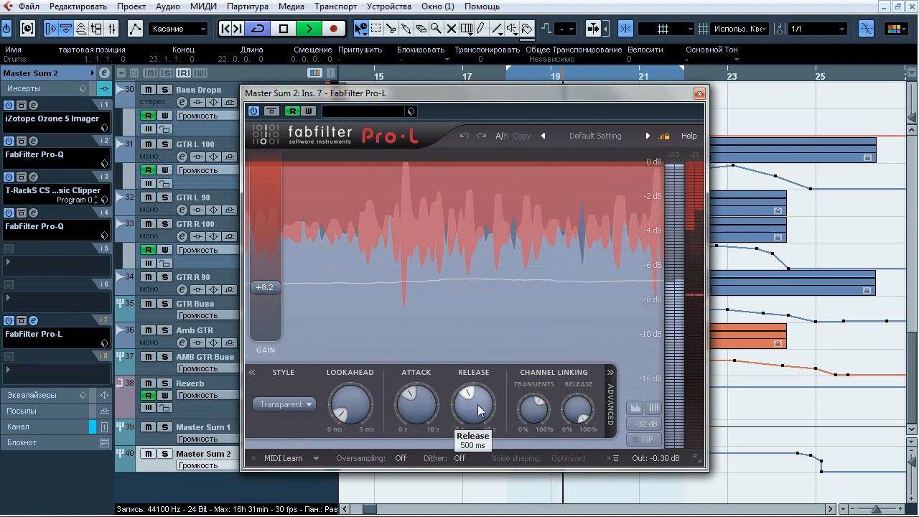
mouse_move(534, 415)
mouse_move(577, 415)
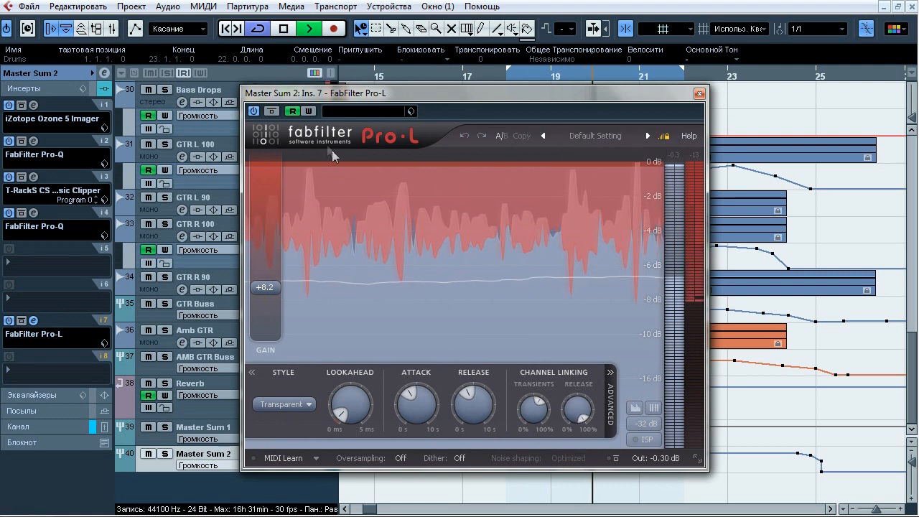
Compare the Pro-L limiter bypassed and active several times during playback, leave it active, stop playback and close the plug-in.
click(272, 112)
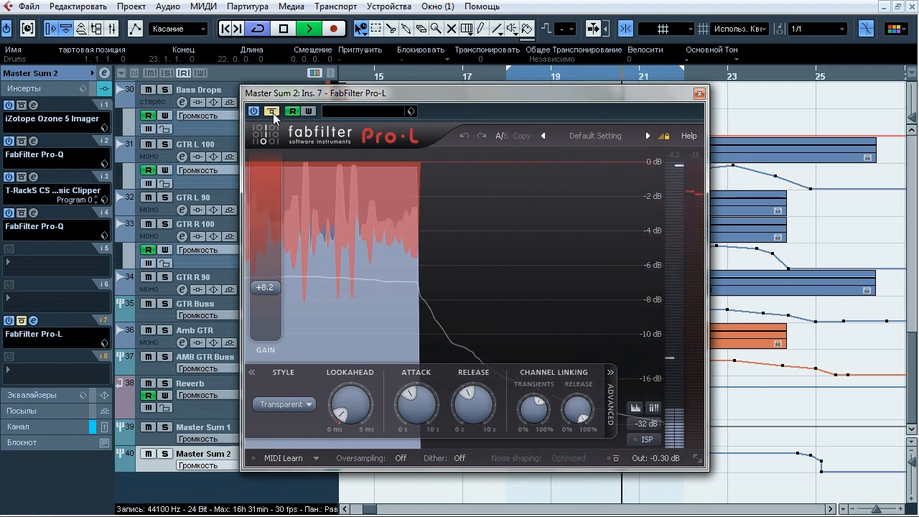
click(273, 111)
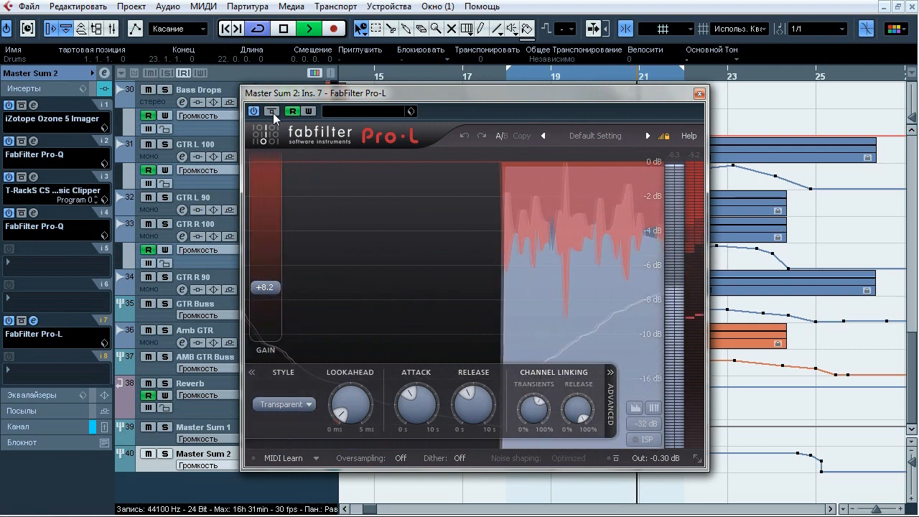
click(272, 111)
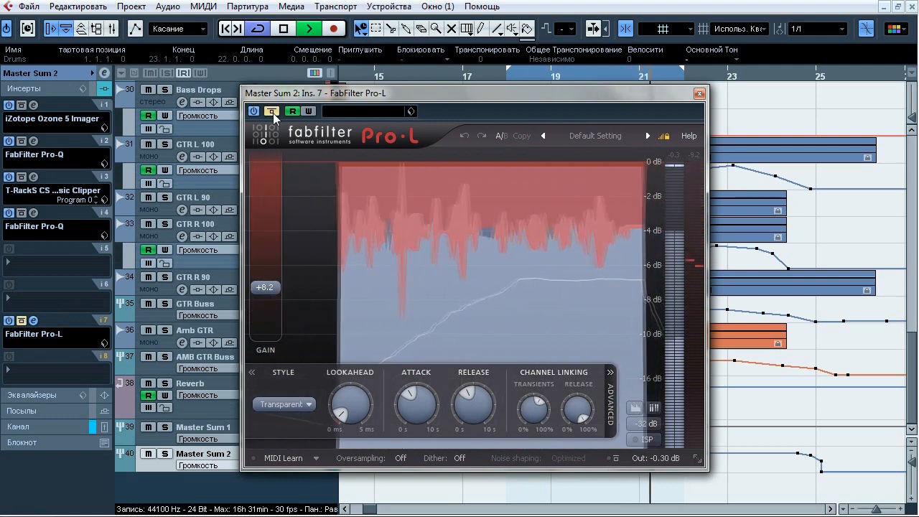
click(272, 112)
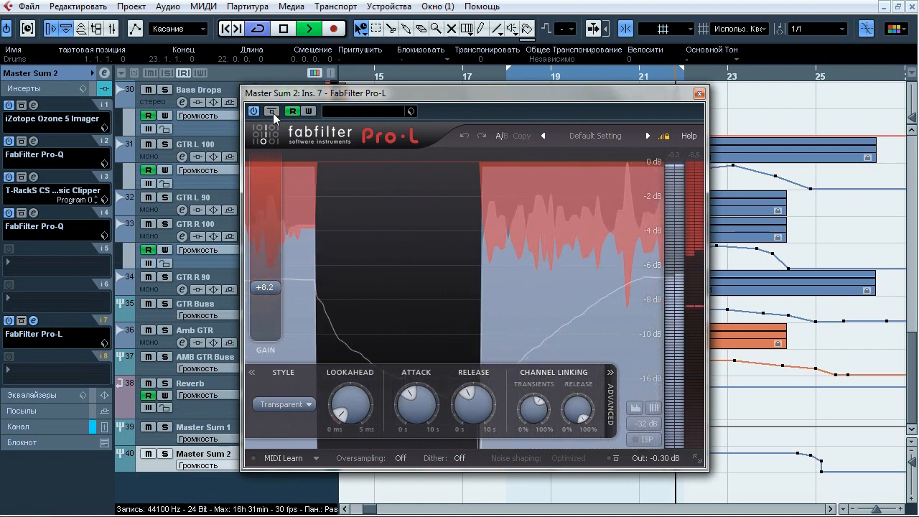
click(272, 111)
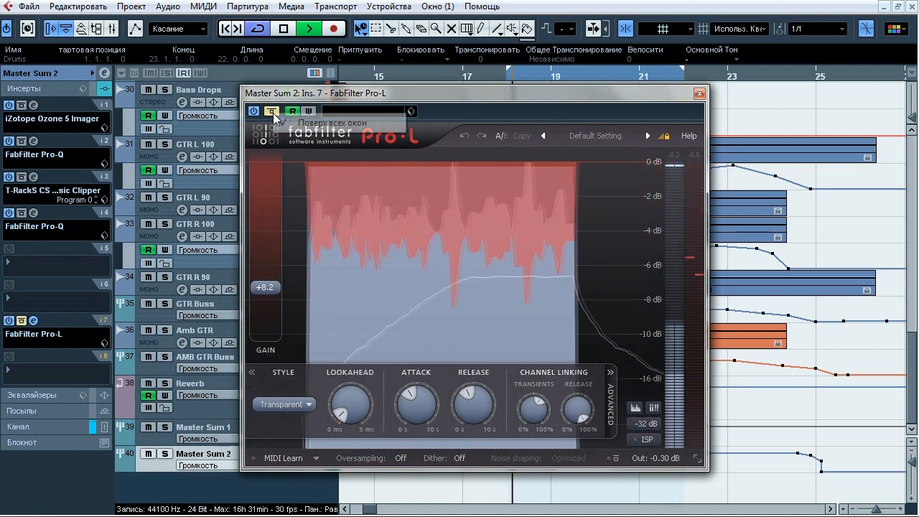
click(273, 111)
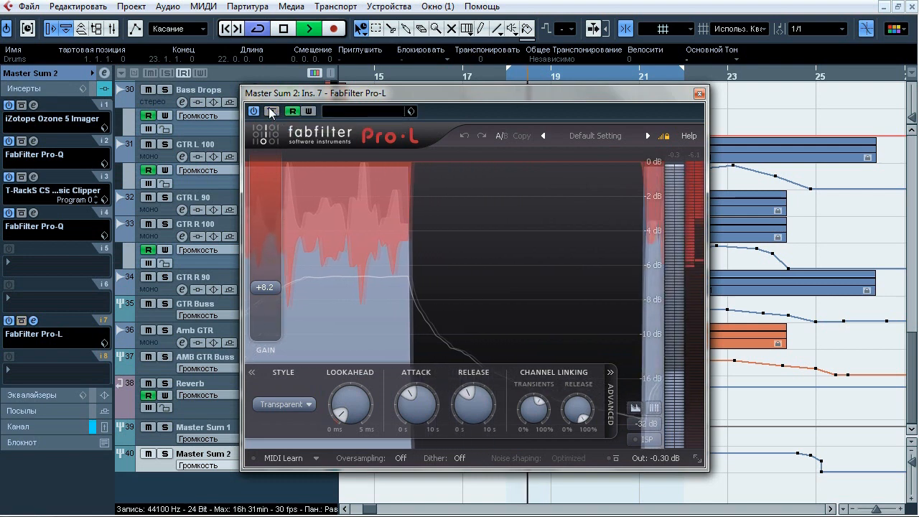
click(272, 111)
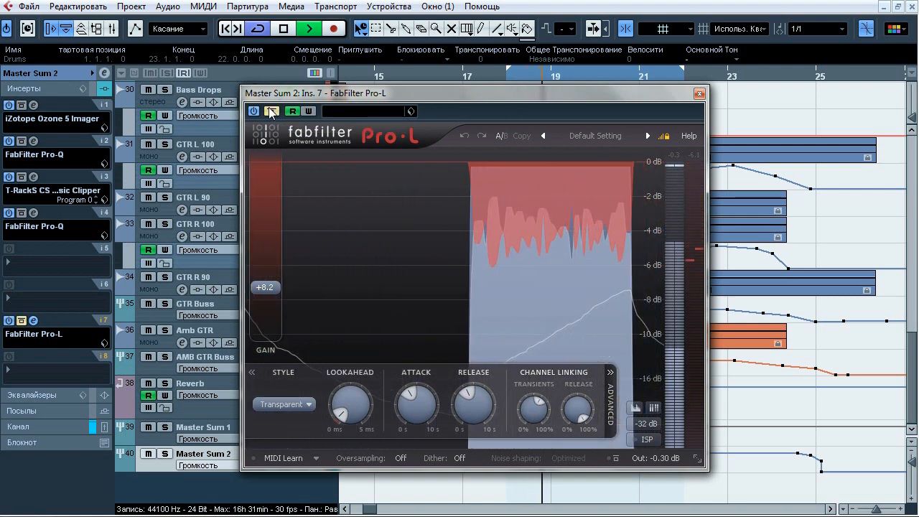
click(273, 111)
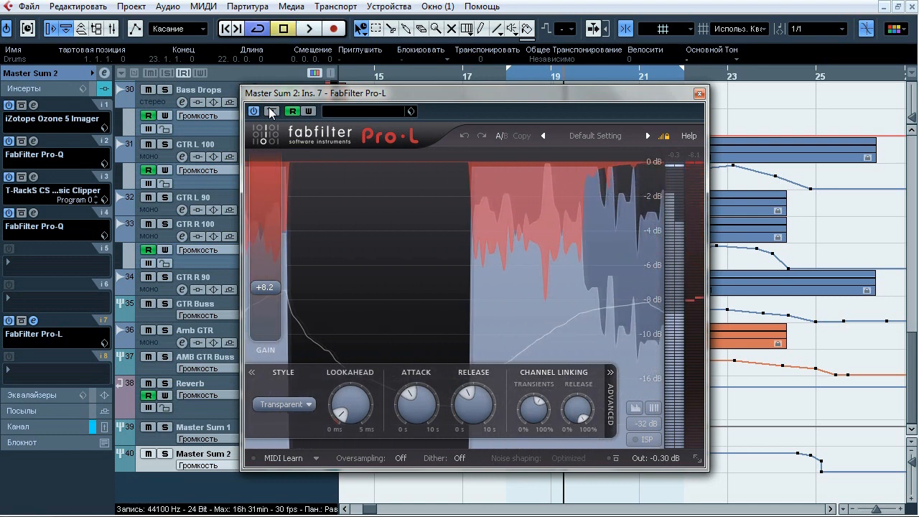
key(space)
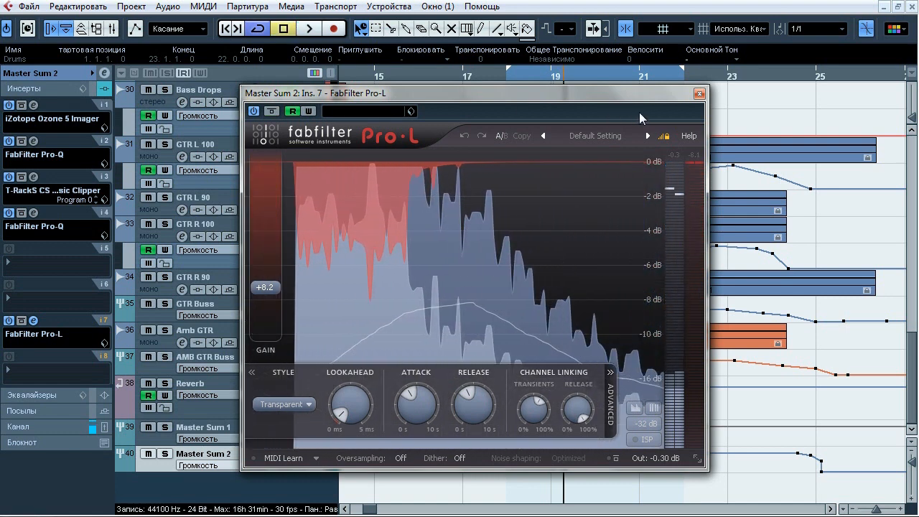
click(700, 95)
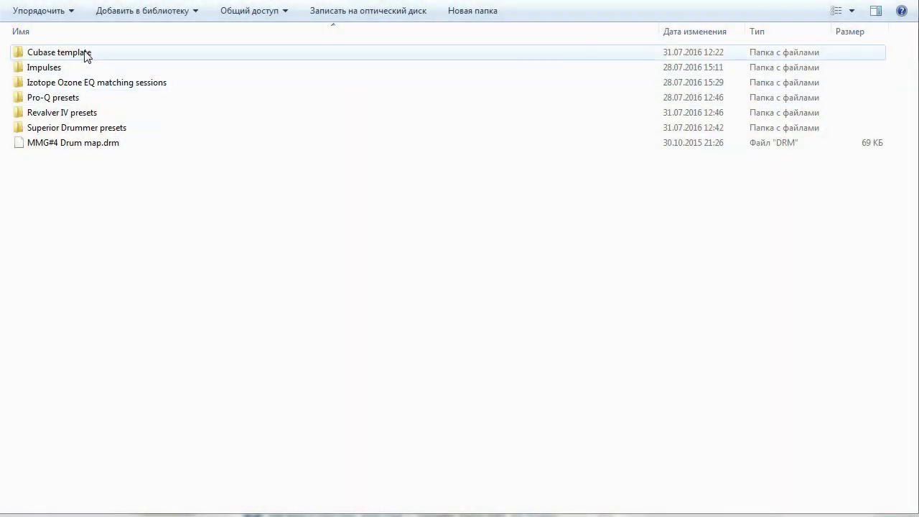
Switch to Windows Explorer and look inside the Cubase template, Impulses, Izotope Ozone EQ matching sessions and Pro-Q presets folders, returning to the parent folder each time.
double_click(86, 54)
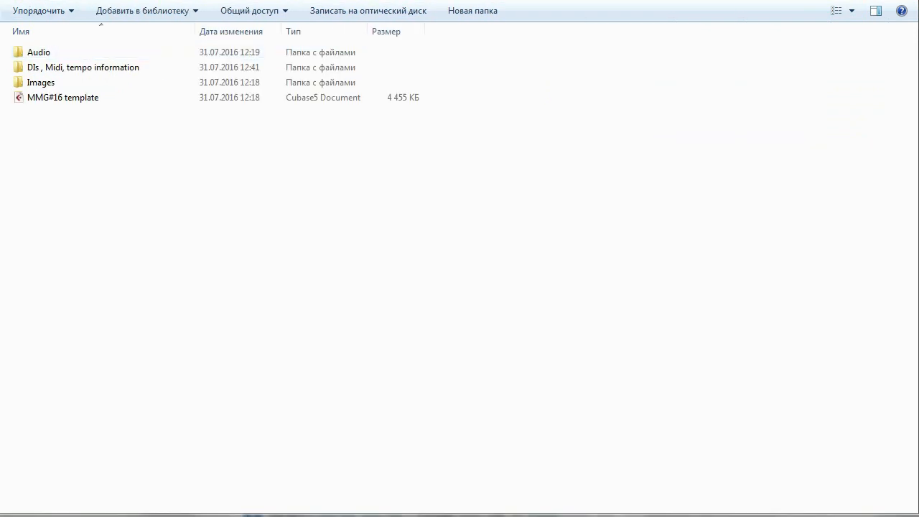
key(BackSpace)
double_click(83, 69)
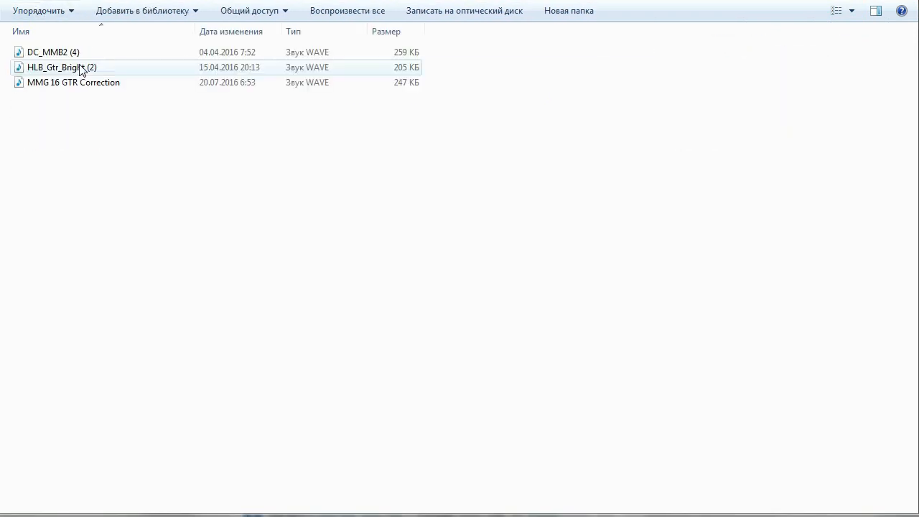
key(BackSpace)
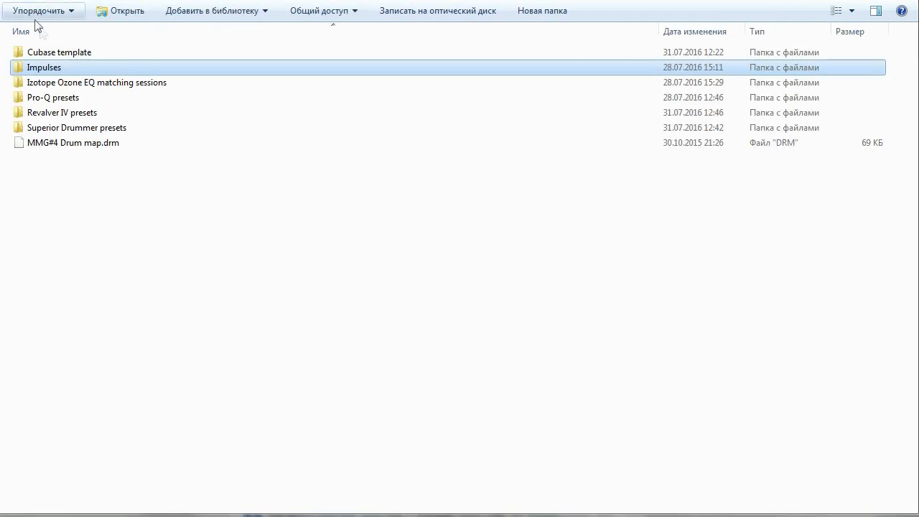
double_click(65, 85)
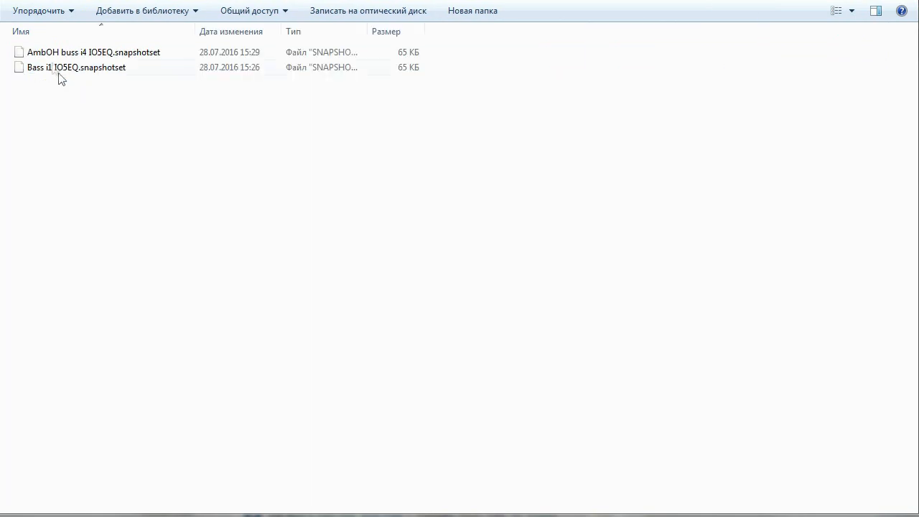
key(BackSpace)
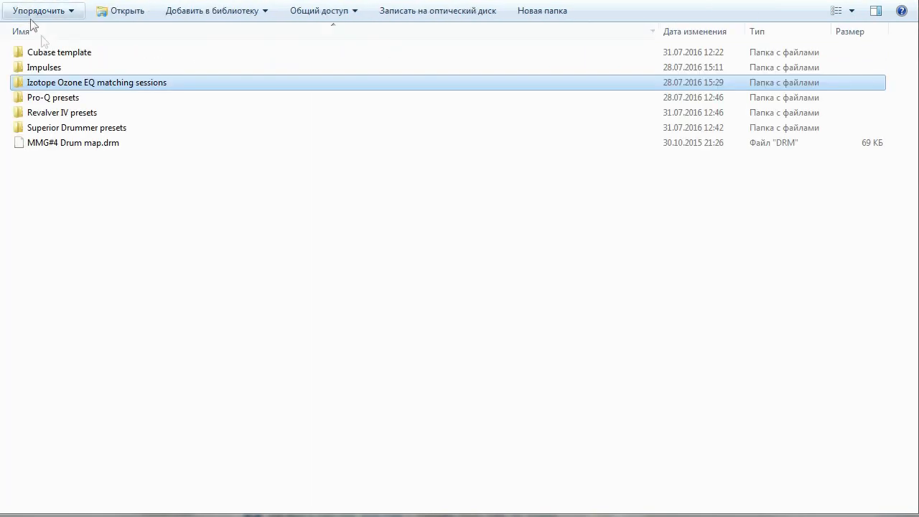
double_click(63, 97)
scroll(887, 120, down, 4)
scroll(887, 120, up, 4)
key(BackSpace)
Open the Readme in the Revalver IV presets folder to view the installation instructions, close it and return to the parent folder.
double_click(81, 113)
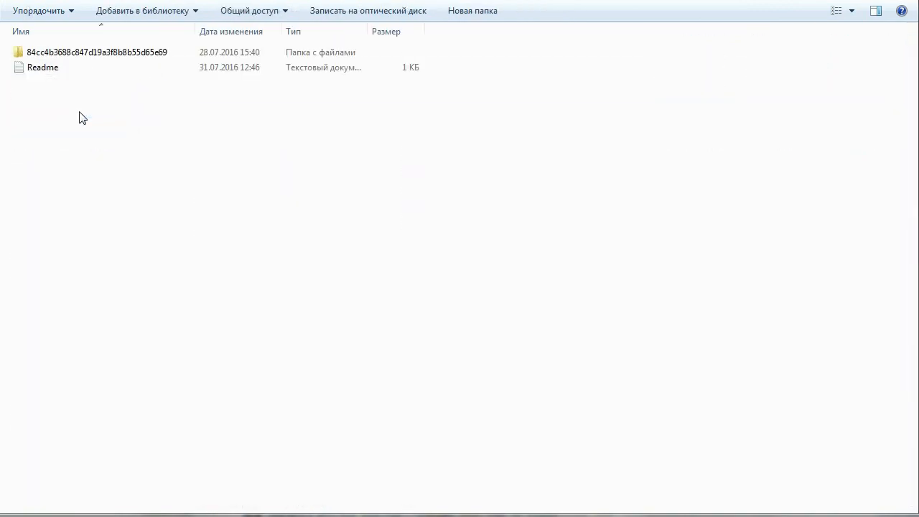
click(79, 67)
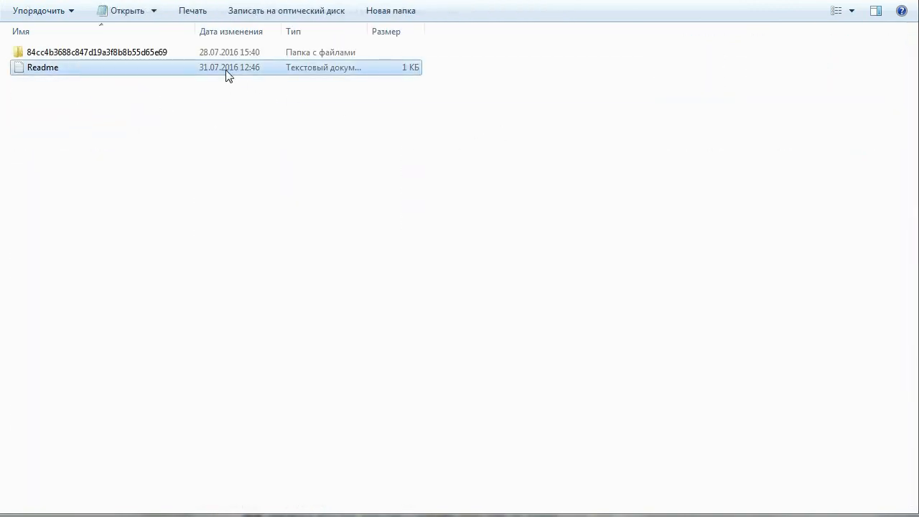
double_click(226, 71)
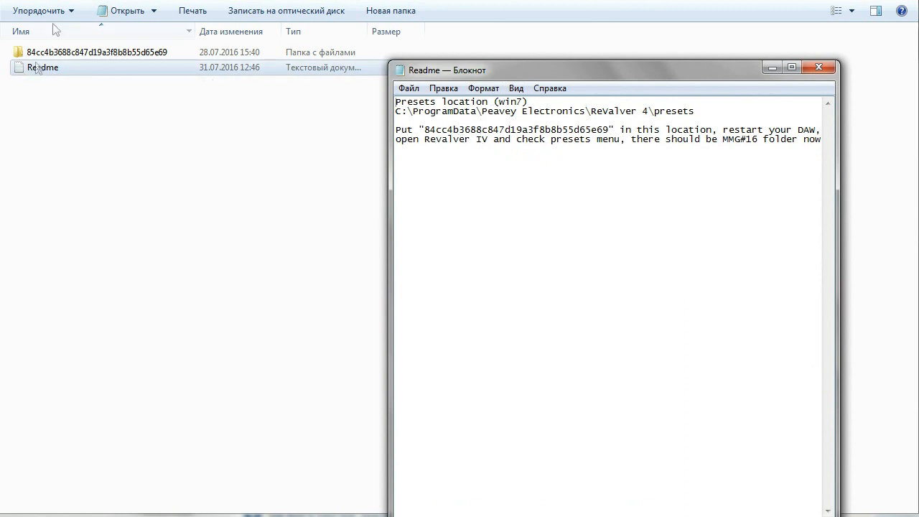
click(819, 66)
click(25, 3)
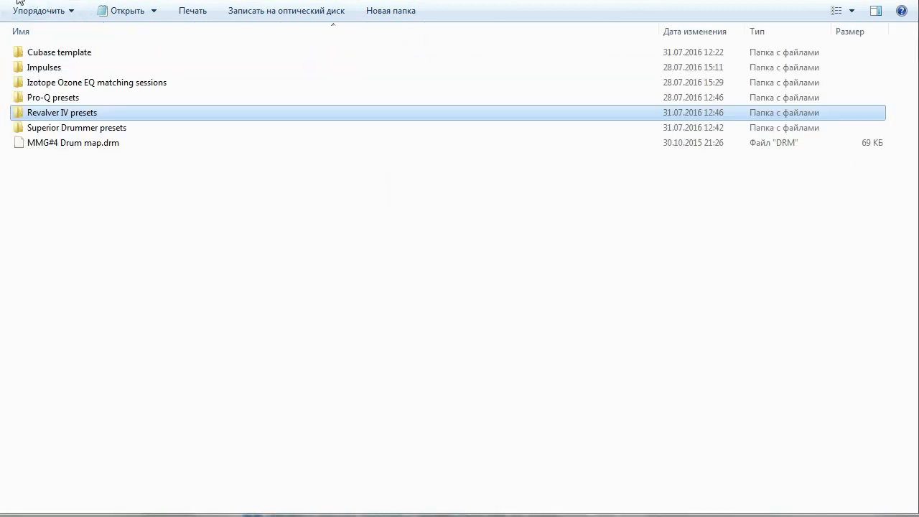
Look inside the Superior Drummer presets folder, return to the parent folder and select the MMG#4 Drum map.drm file.
double_click(97, 131)
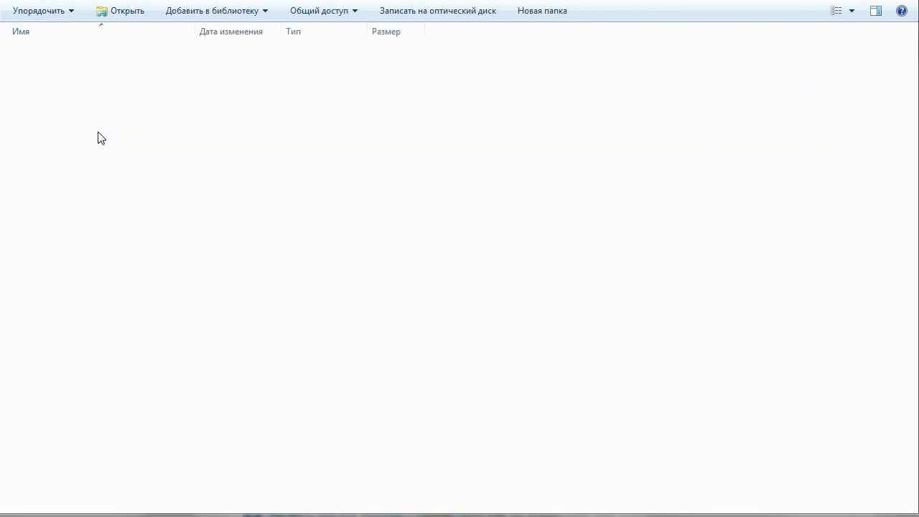
click(24, 2)
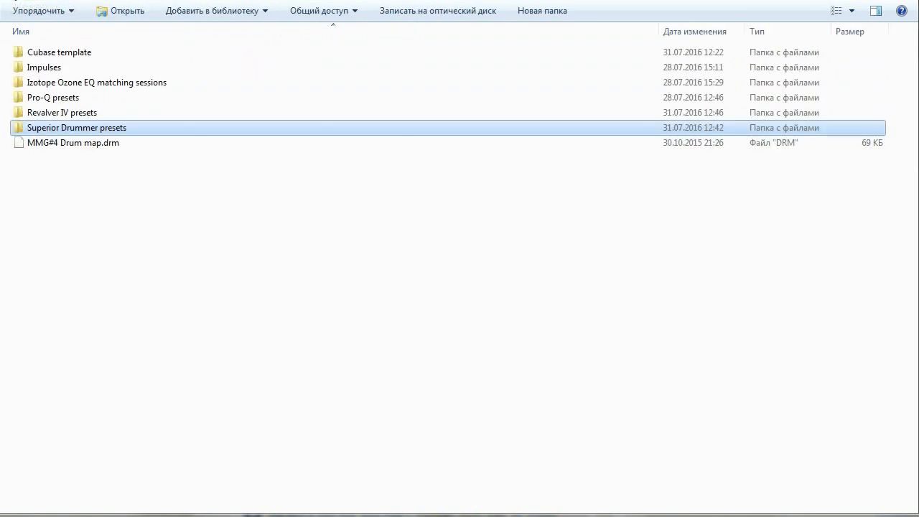
click(100, 151)
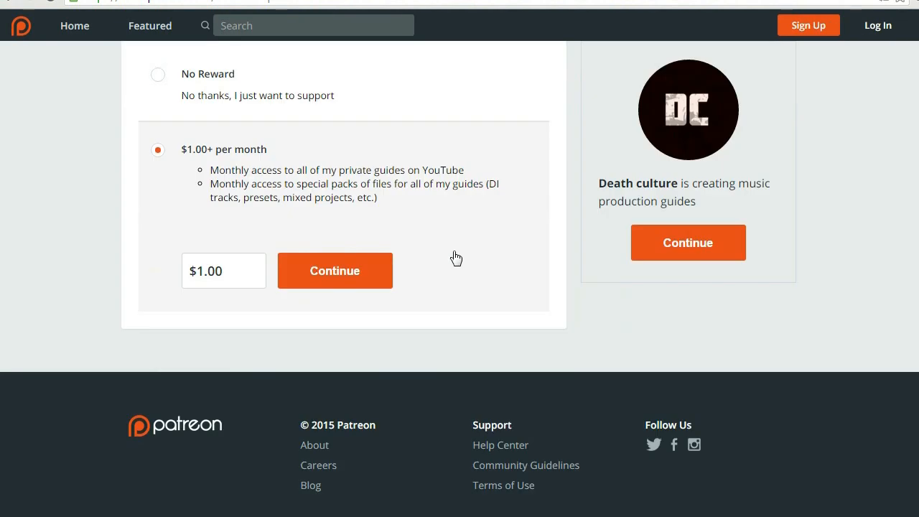
Switch to the browser and review the reward options on Death culture's Patreon page.
scroll(459, 284, up, 3)
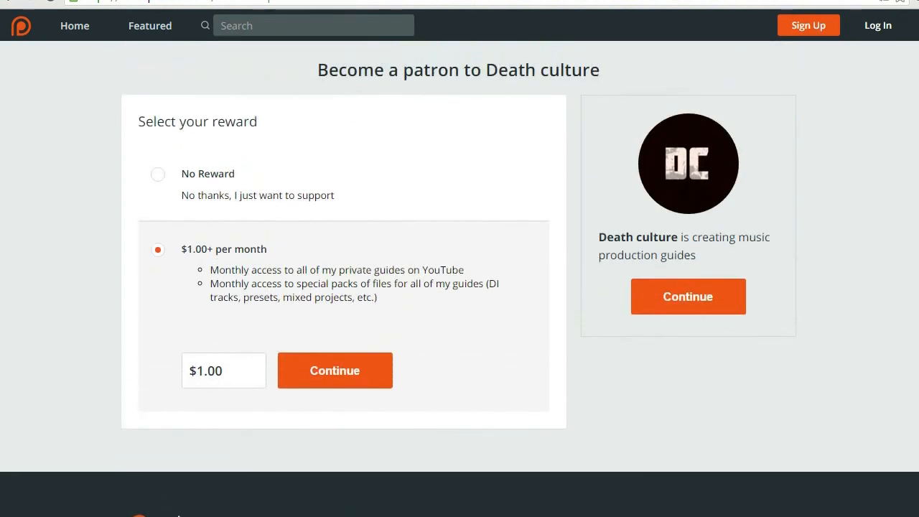